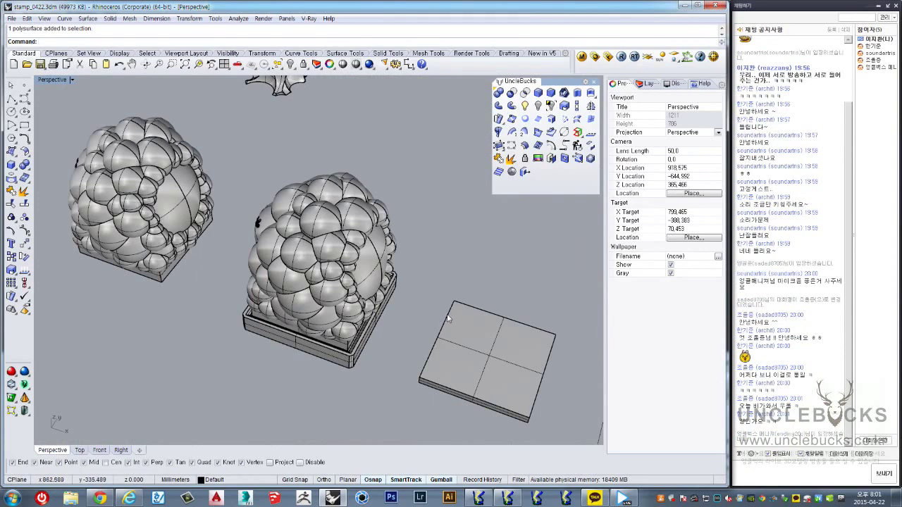
Step: Orbit and zoom past the bubble stamps until the pentagon-and-circle curve wireframe fills the Perspective view
right_drag(447, 319, 317, 270)
click(317, 269)
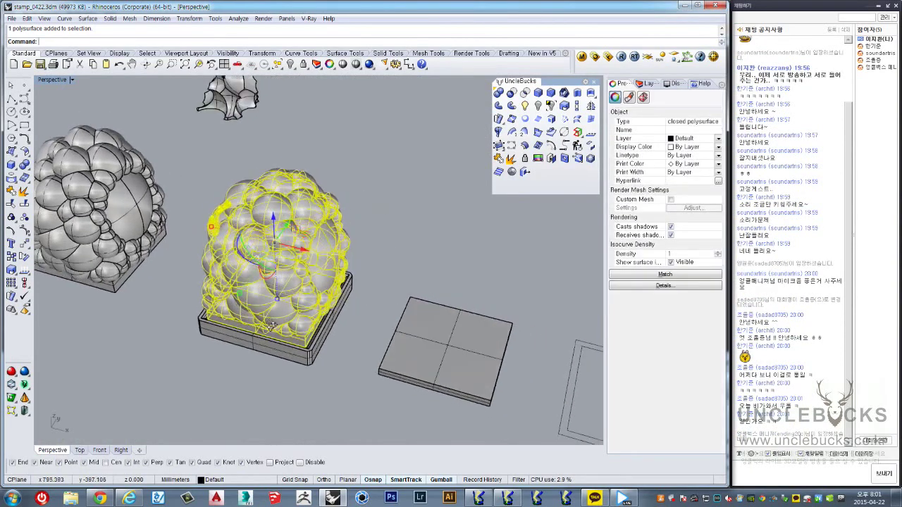
mouse_move(272, 324)
right_down()
mouse_move(351, 256)
mouse_move(362, 268)
mouse_move(446, 247)
right_up()
click(369, 240)
scroll(362, 268, up, 3)
scroll(431, 246, down, 3)
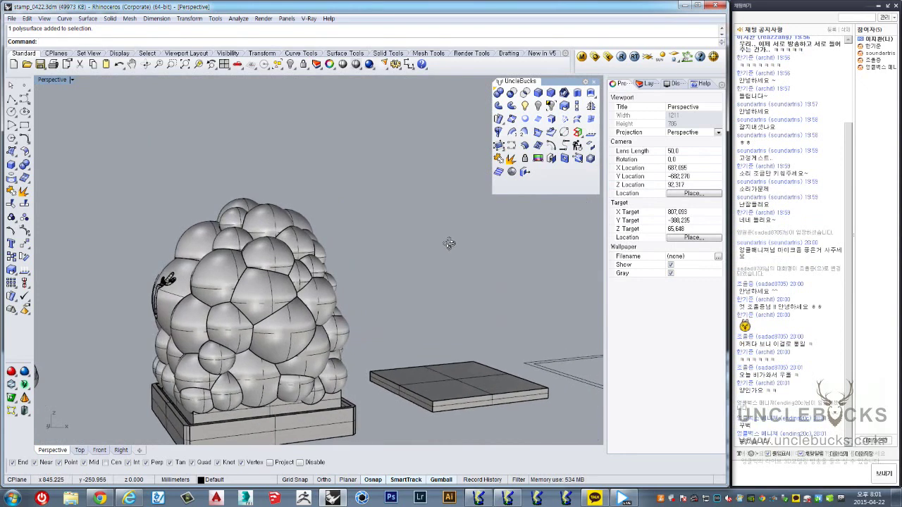
click(103, 499)
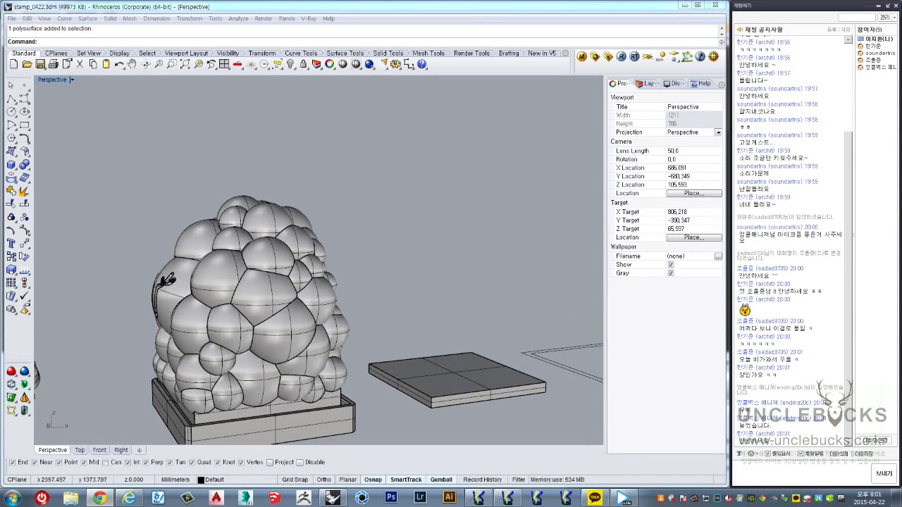
middle_click(364, 282)
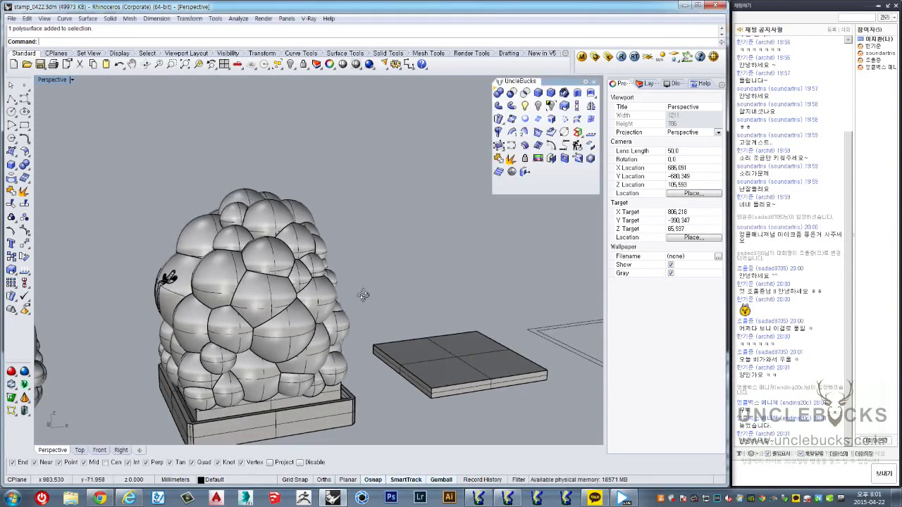
right_drag(363, 283, 362, 318)
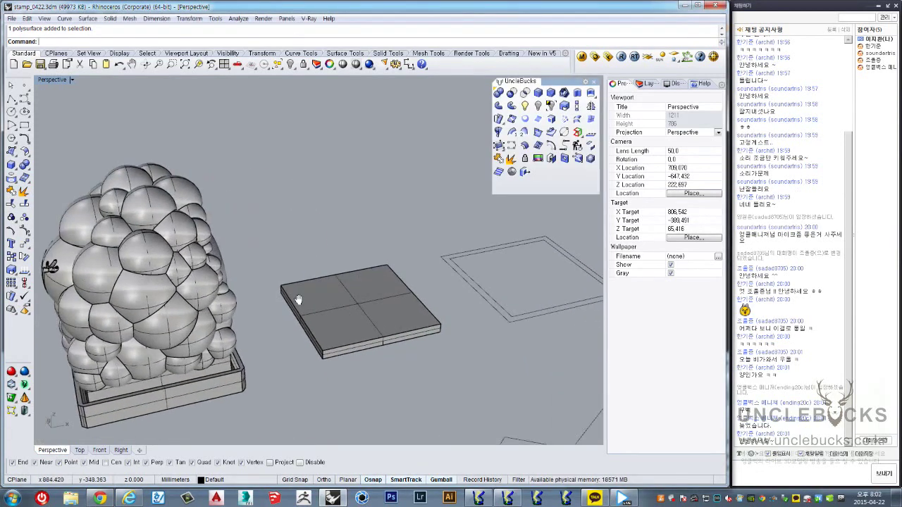
scroll(365, 310, down, 5)
mouse_move(356, 313)
right_down()
mouse_move(480, 264)
mouse_move(381, 267)
mouse_move(416, 261)
mouse_move(400, 256)
mouse_move(277, 322)
mouse_move(328, 228)
mouse_move(290, 187)
mouse_move(356, 215)
right_up()
scroll(328, 228, up, 3)
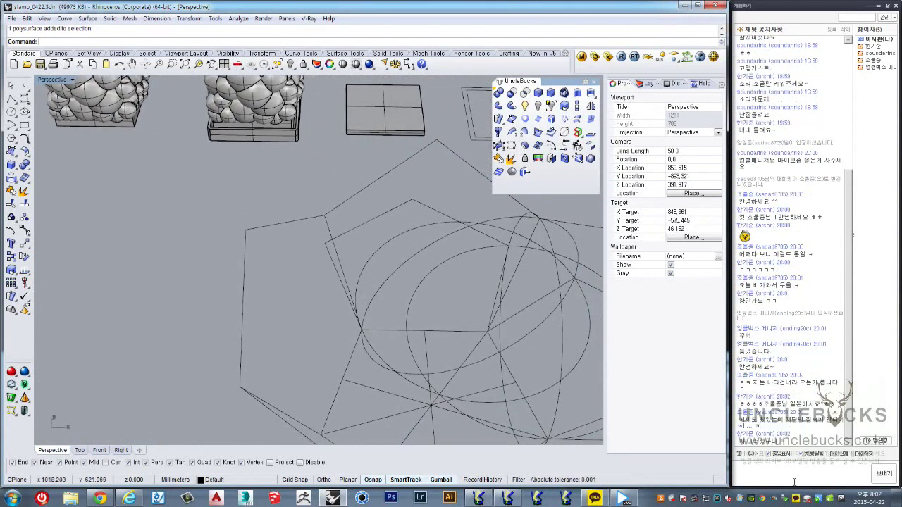
mouse_move(436, 286)
shift+right_down()
mouse_move(429, 255)
mouse_move(440, 288)
shift+right_up()
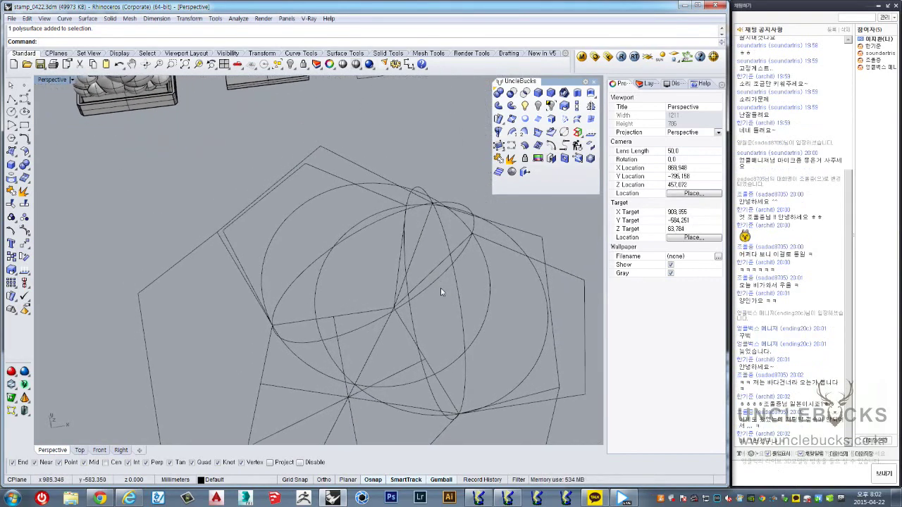
scroll(440, 288, down, 3)
scroll(441, 286, up, 2)
scroll(451, 281, up, 2)
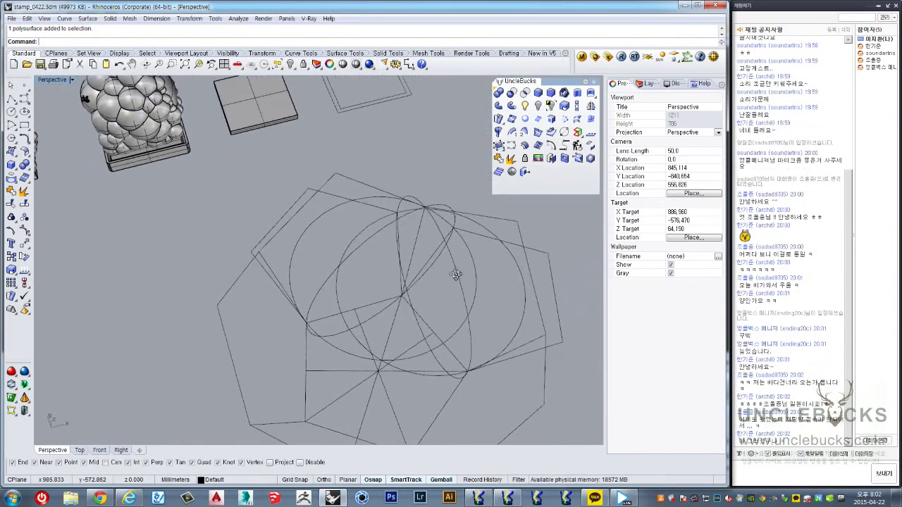
scroll(461, 275, up, 2)
scroll(468, 269, up, 1)
mouse_move(469, 269)
right_down()
mouse_move(465, 258)
mouse_move(429, 258)
mouse_move(427, 270)
right_up()
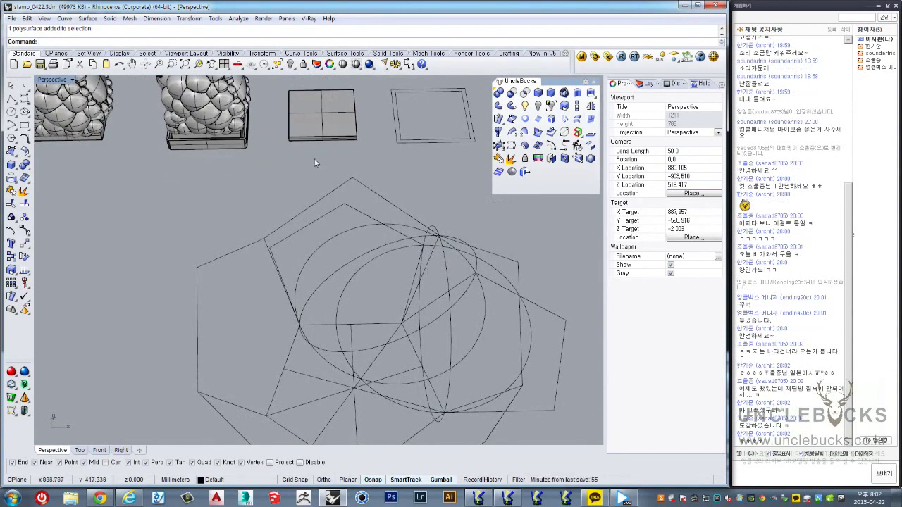
mouse_move(312, 159)
right_down()
mouse_move(284, 199)
mouse_move(349, 217)
mouse_move(406, 187)
mouse_move(267, 262)
mouse_move(315, 235)
mouse_move(296, 226)
mouse_move(262, 302)
mouse_move(209, 306)
mouse_move(239, 282)
right_up()
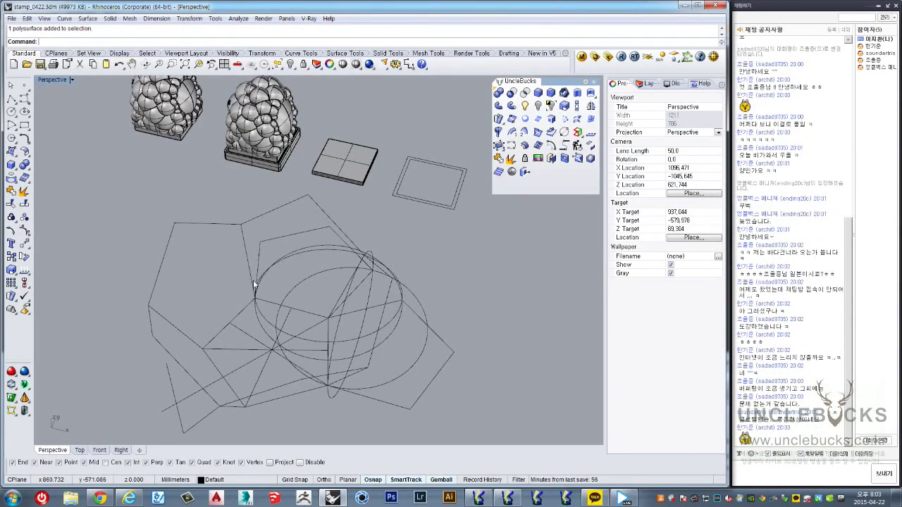
mouse_move(282, 274)
right_down()
mouse_move(436, 275)
mouse_move(445, 293)
right_up()
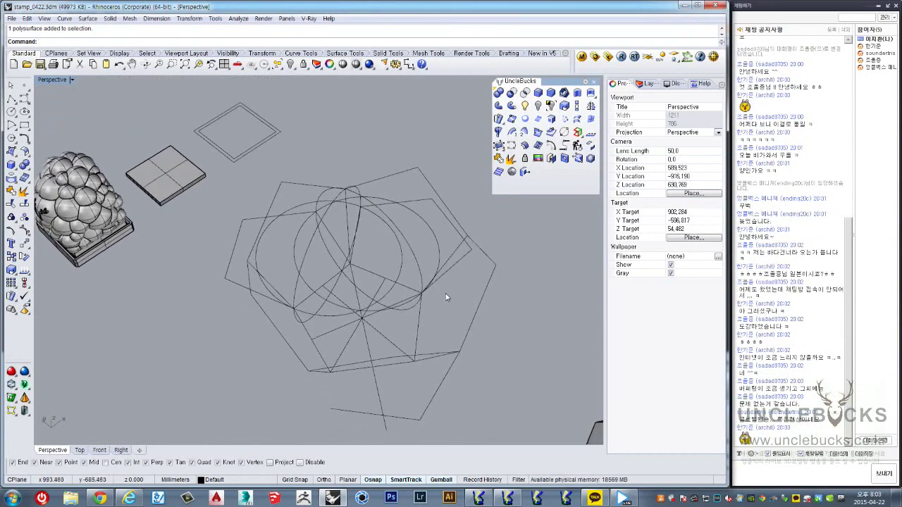
scroll(446, 293, down, 2)
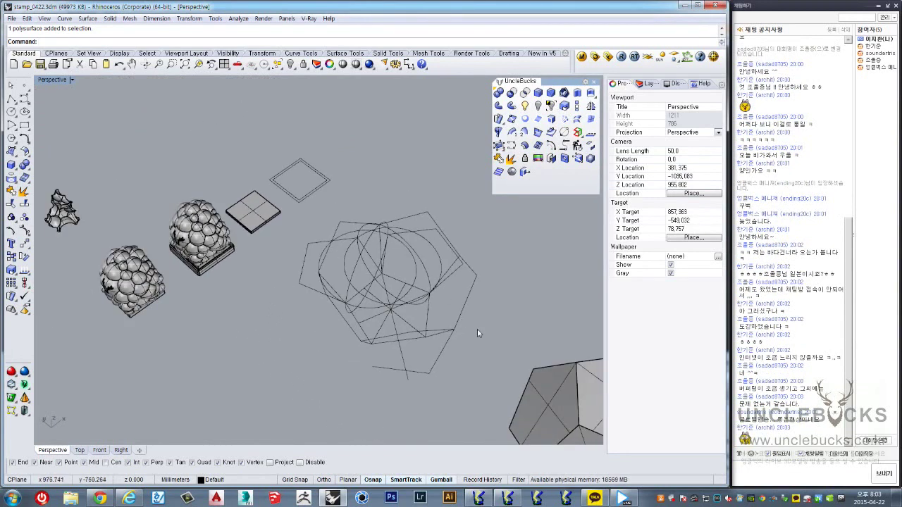
shift+right_drag(477, 329, 554, 346)
shift+right_drag(421, 280, 365, 256)
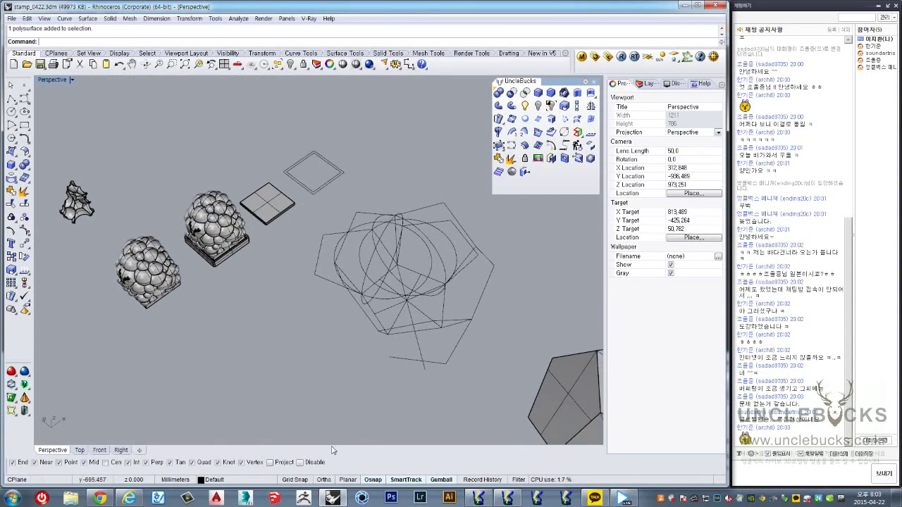
Step: Launch a new Rhinoceros 5 session, skip the template chooser, and maximize its Perspective view
right_click(331, 497)
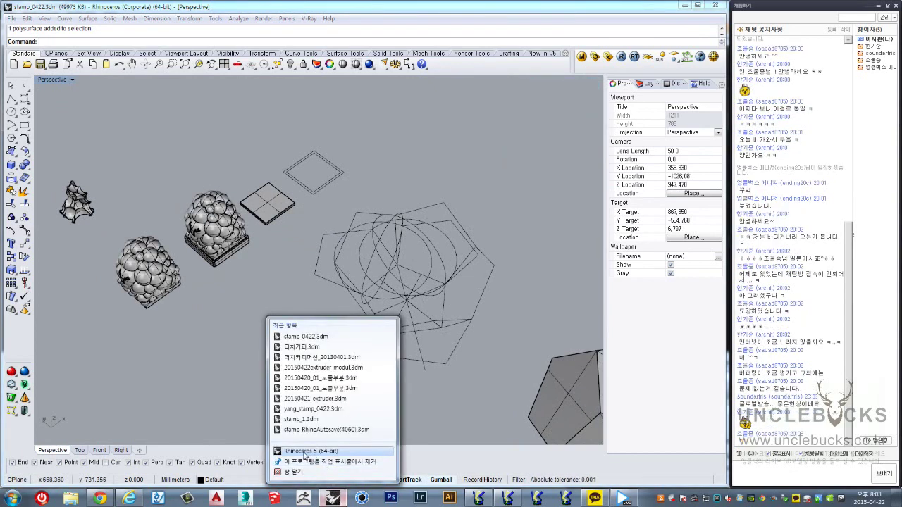
click(356, 243)
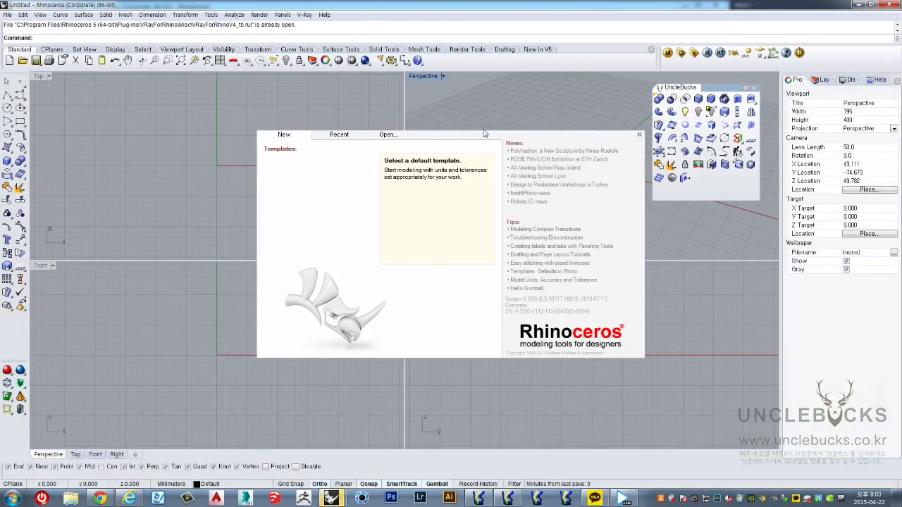
click(226, 101)
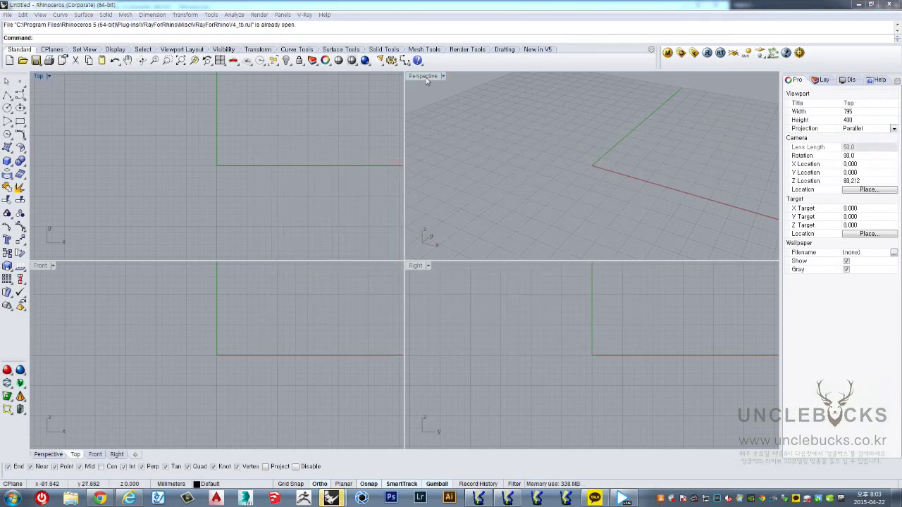
double_click(426, 78)
click(874, 4)
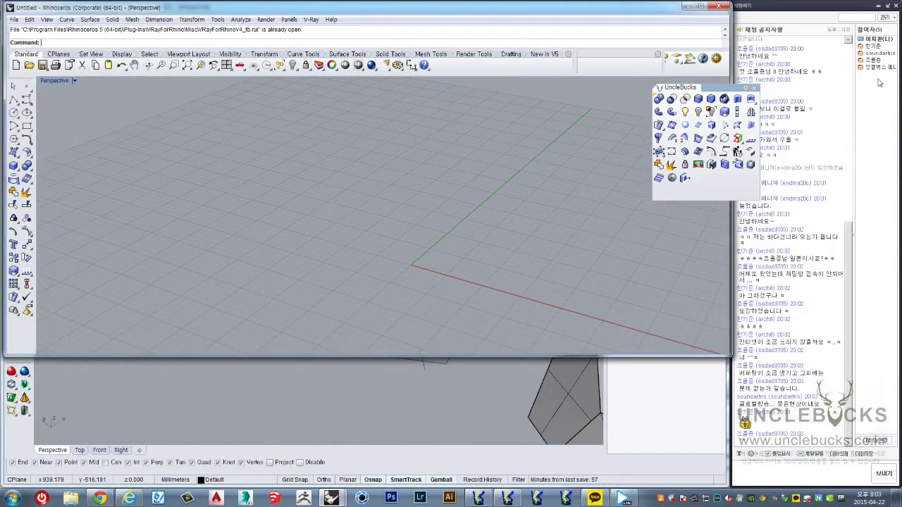
mouse_move(710, 354)
mouse_down()
mouse_move(713, 485)
mouse_move(729, 471)
mouse_up()
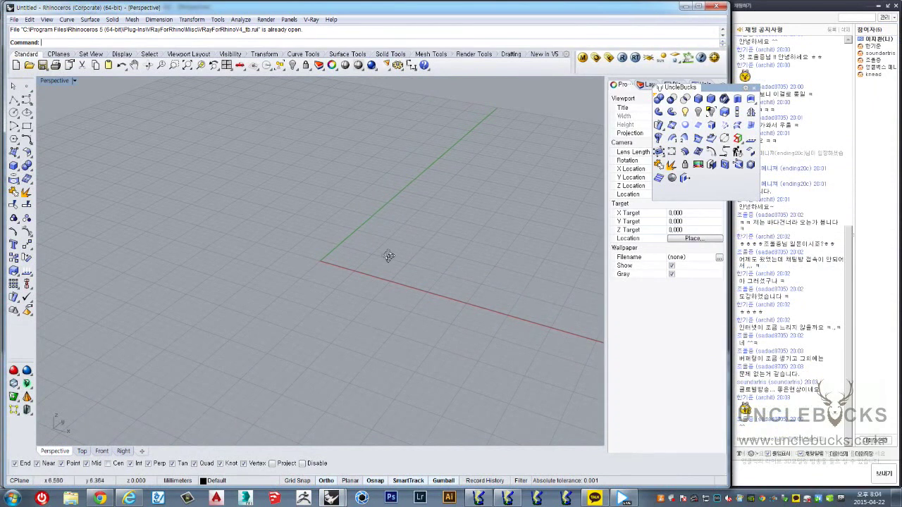
Step: Orbit, pan and zoom the empty grid, briefly checking the display mode list
mouse_move(388, 256)
right_down()
mouse_move(383, 277)
mouse_move(347, 269)
right_up()
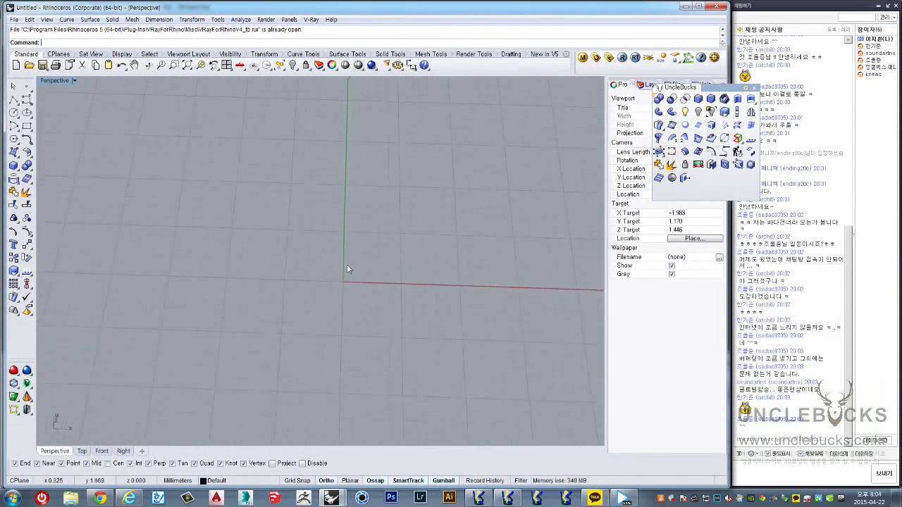
scroll(346, 268, down, 2)
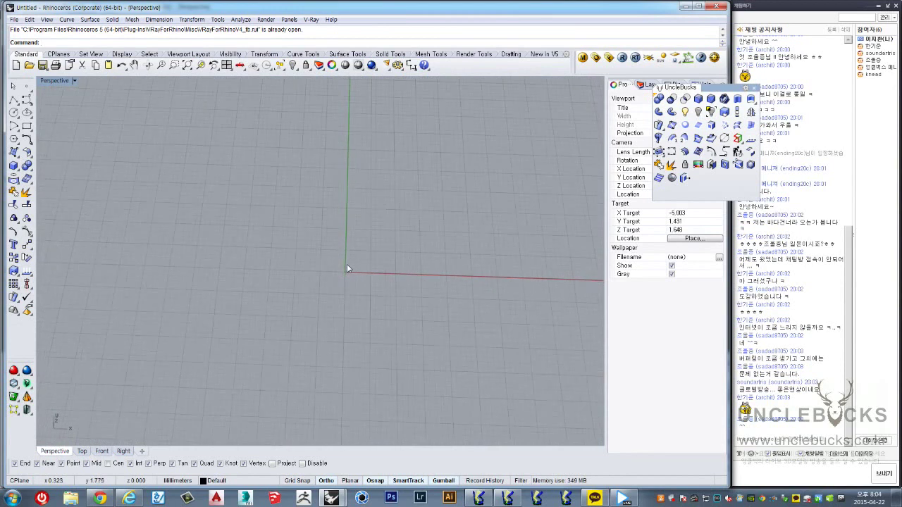
click(359, 65)
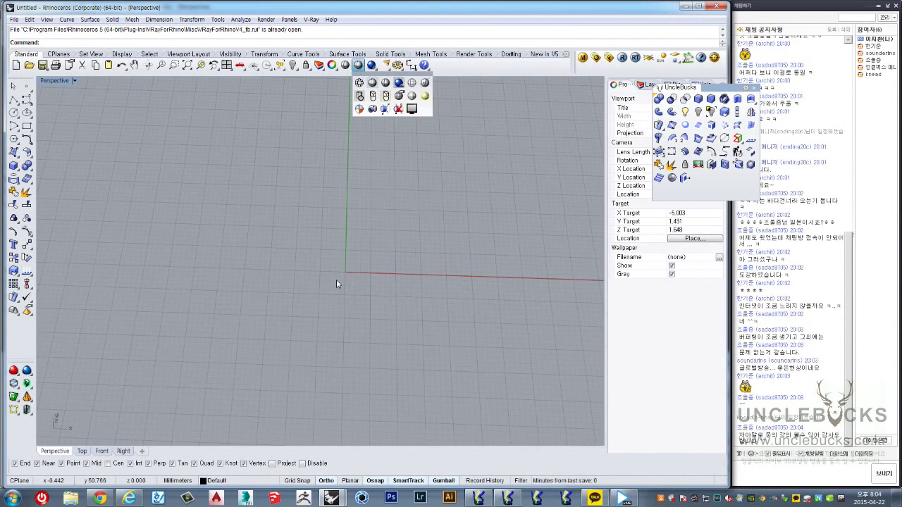
click(362, 247)
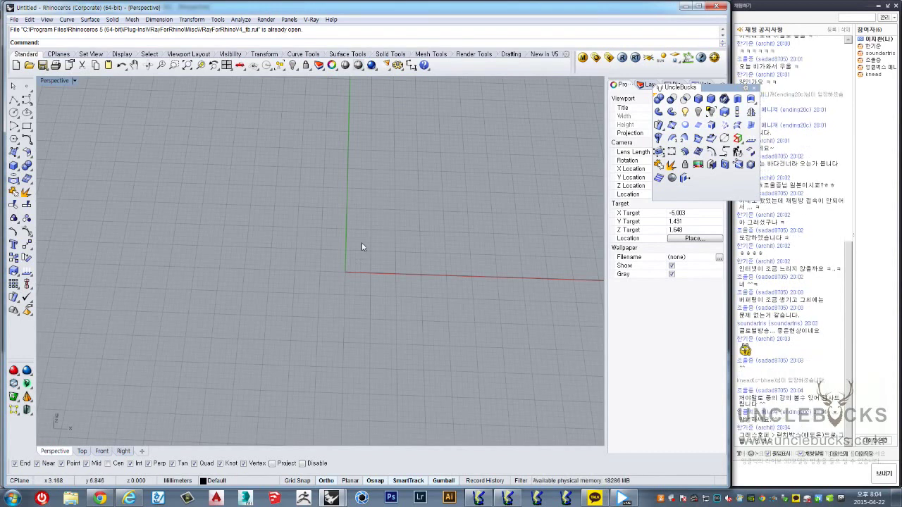
shift+right_drag(335, 272, 353, 266)
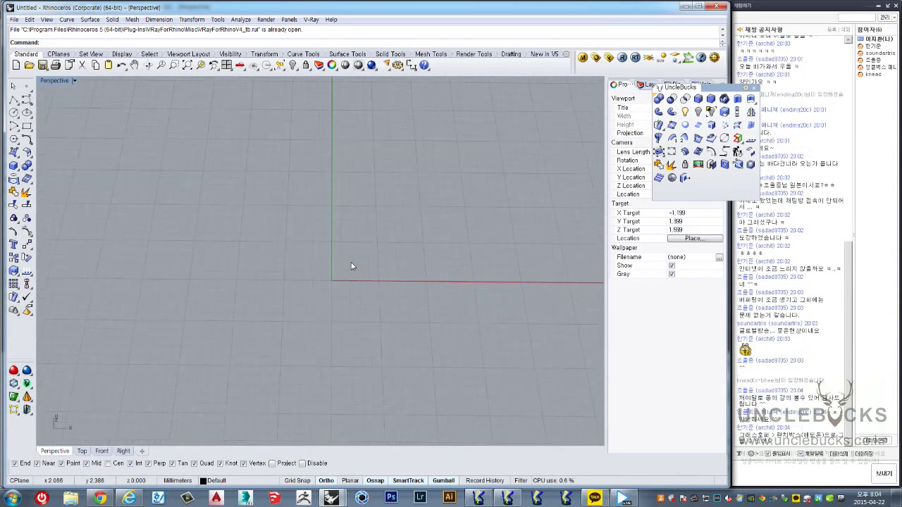
scroll(352, 266, down, 3)
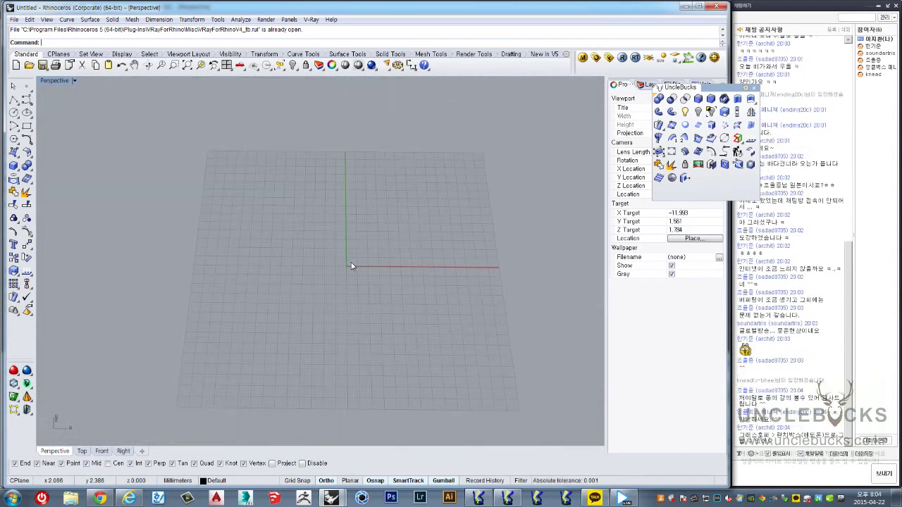
scroll(351, 257, up, 3)
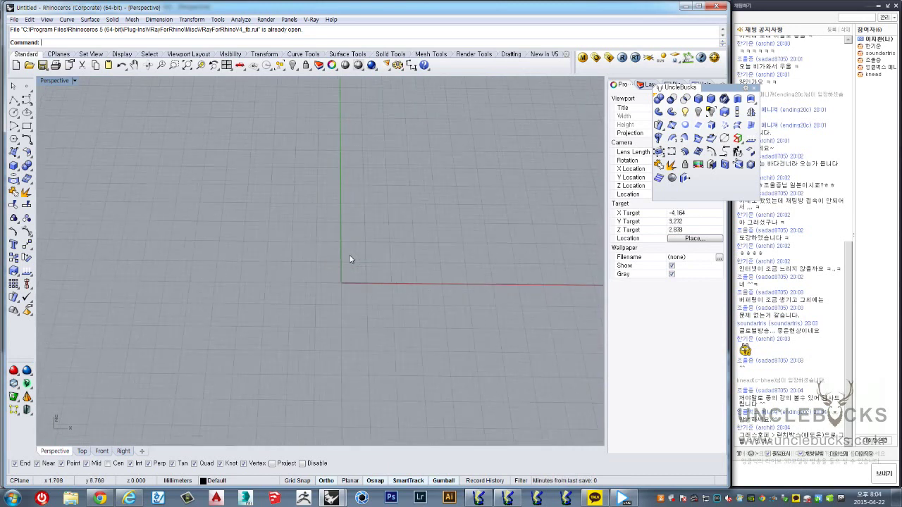
scroll(348, 259, down, 3)
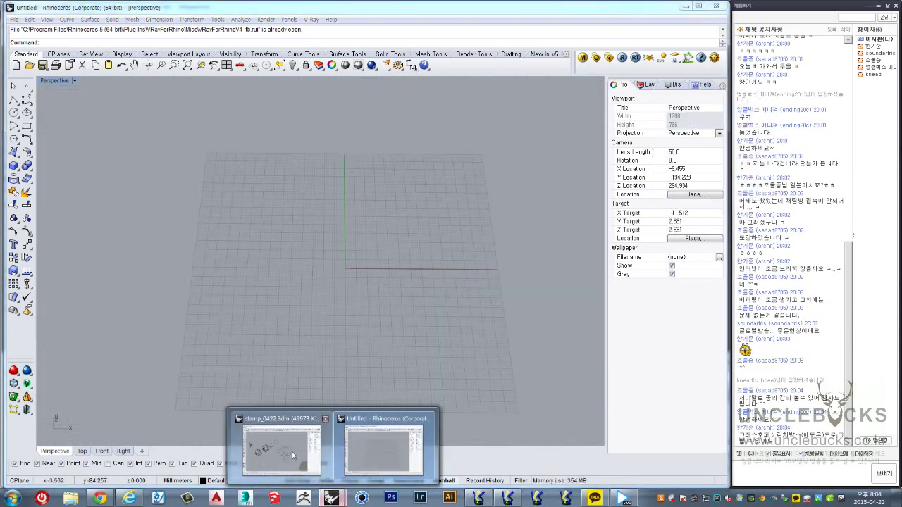
Step: Return to the stamp_0422.3dm model and zoom in on its construction curves
click(292, 452)
scroll(320, 224, up, 2)
scroll(338, 211, up, 2)
scroll(370, 198, up, 3)
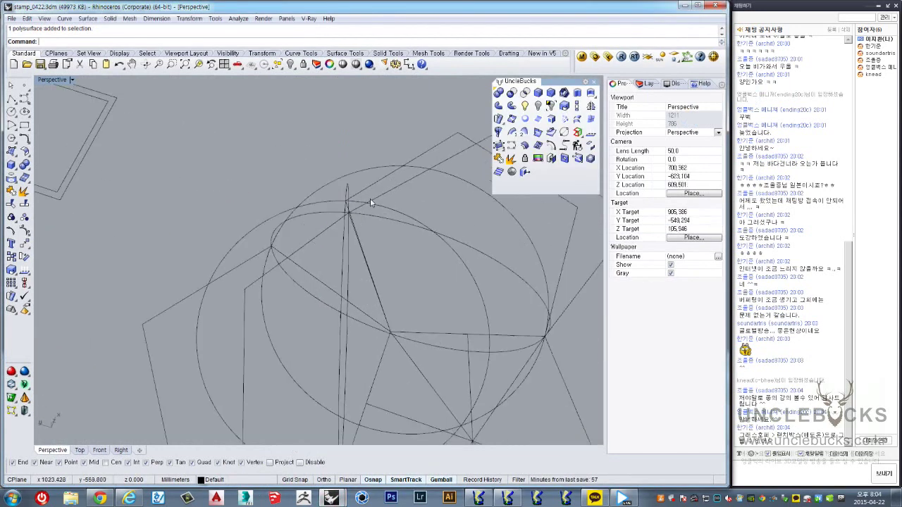
scroll(348, 215, up, 2)
scroll(346, 211, up, 2)
scroll(344, 207, up, 2)
scroll(331, 205, up, 2)
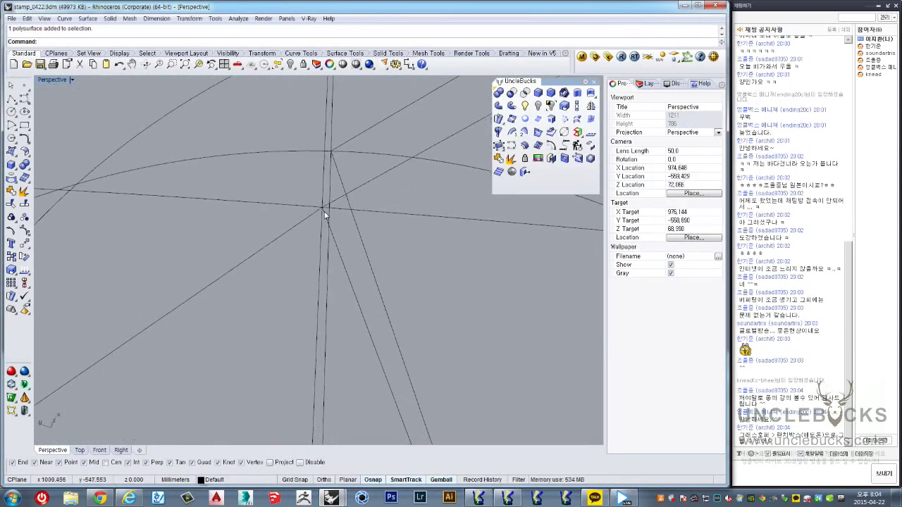
scroll(319, 203, up, 2)
scroll(318, 203, up, 2)
scroll(324, 210, up, 2)
scroll(332, 224, up, 2)
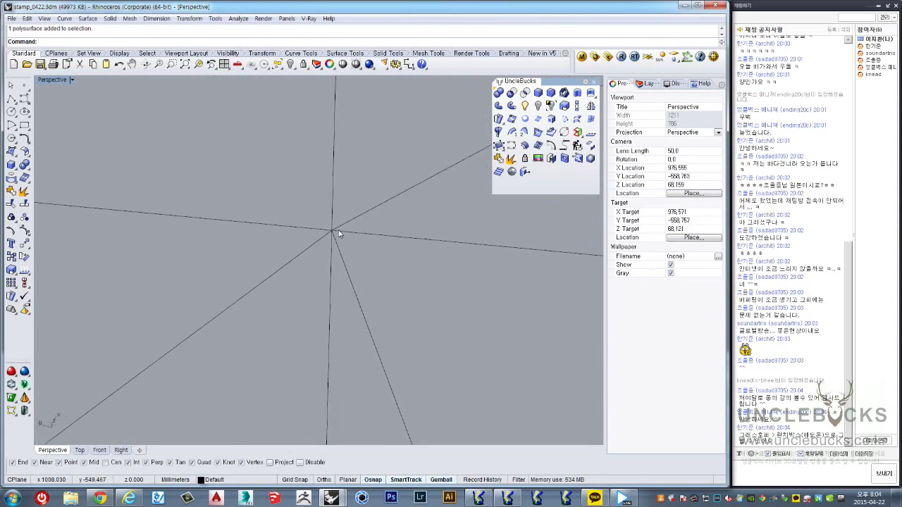
scroll(328, 233, up, 2)
scroll(327, 231, up, 2)
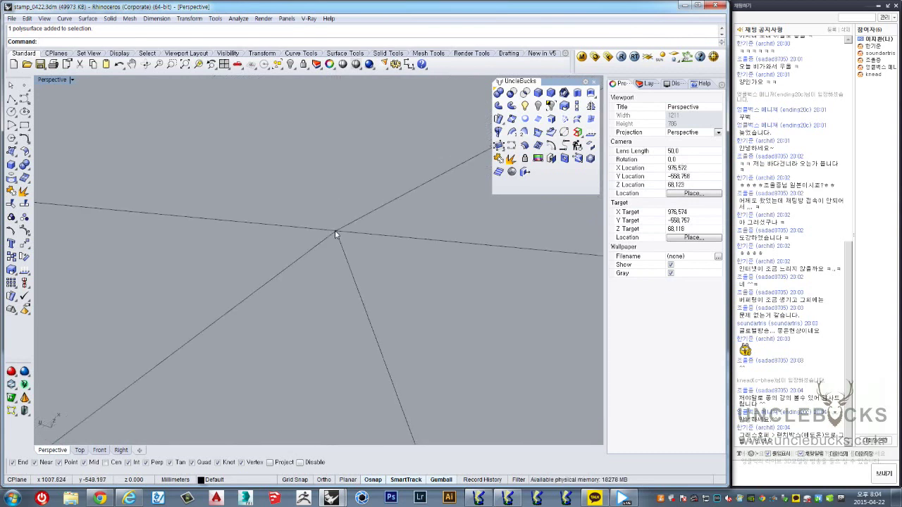
Step: Maximize the Top view and zoom in on the apex where the pentagon edges meet
double_click(44, 82)
double_click(43, 82)
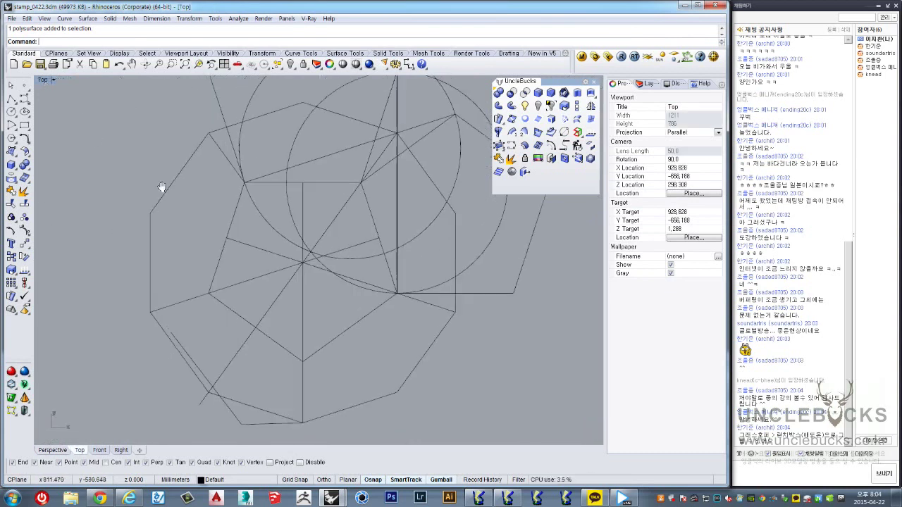
scroll(278, 221, up, 2)
scroll(233, 184, up, 2)
mouse_move(199, 149)
right_down()
mouse_move(242, 227)
mouse_move(259, 219)
right_up()
scroll(242, 226, up, 3)
mouse_move(258, 231)
right_down()
mouse_move(256, 248)
mouse_move(235, 254)
mouse_move(247, 261)
mouse_move(212, 224)
mouse_move(251, 265)
mouse_move(201, 229)
mouse_move(260, 210)
mouse_move(254, 219)
right_up()
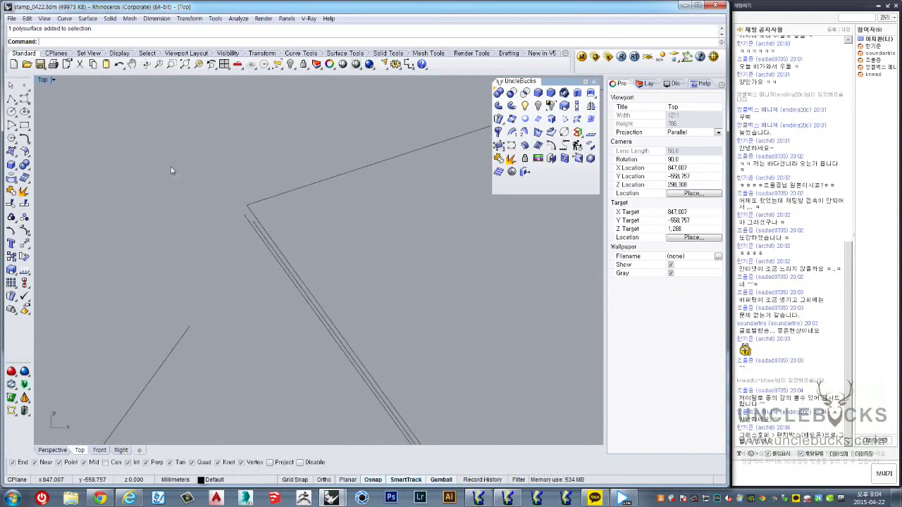
ctrl+shift+right_drag(210, 185, 210, 201)
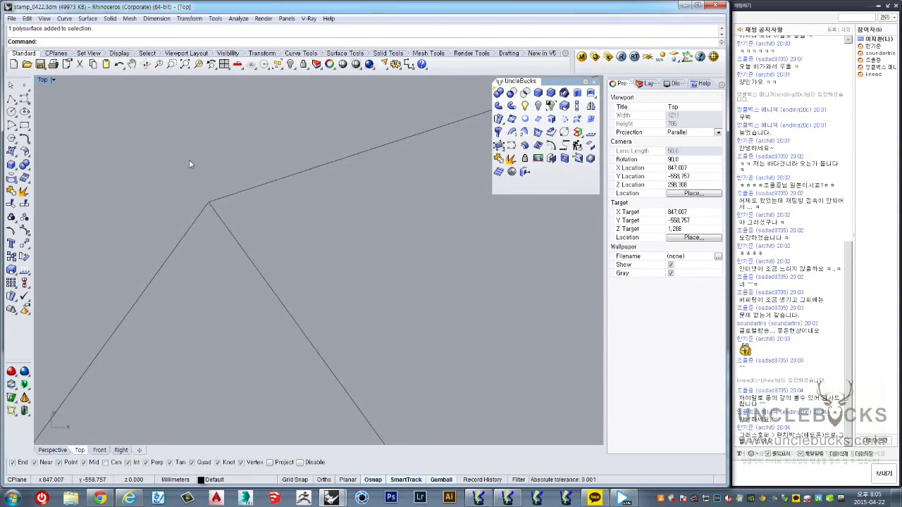
mouse_move(189, 164)
right_down()
mouse_move(456, 358)
mouse_move(491, 370)
mouse_move(513, 402)
mouse_move(277, 231)
mouse_move(308, 201)
right_up()
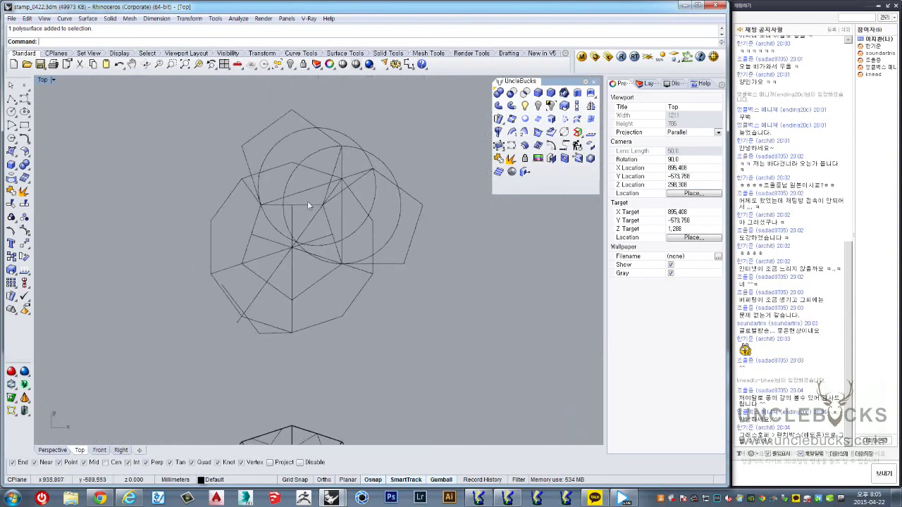
Step: Maximize the Perspective view and orbit around the pentagon curves
double_click(43, 81)
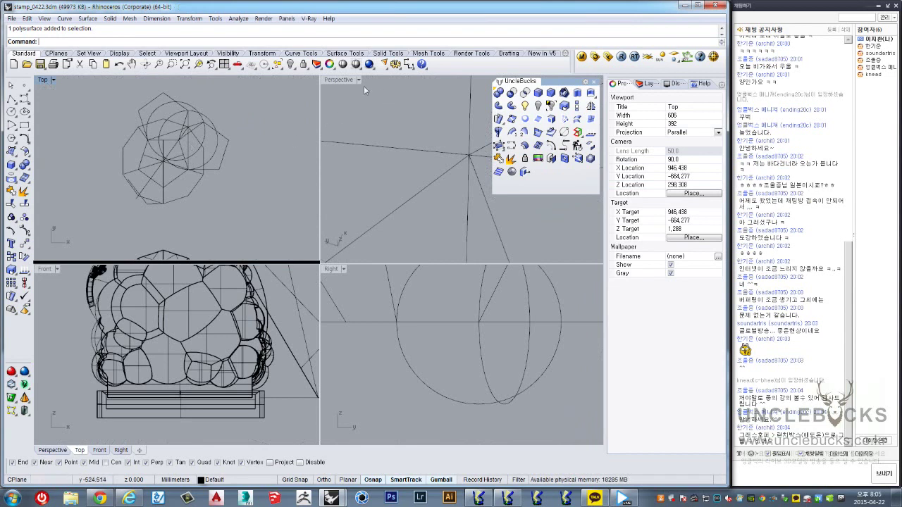
double_click(338, 79)
scroll(372, 208, up, 5)
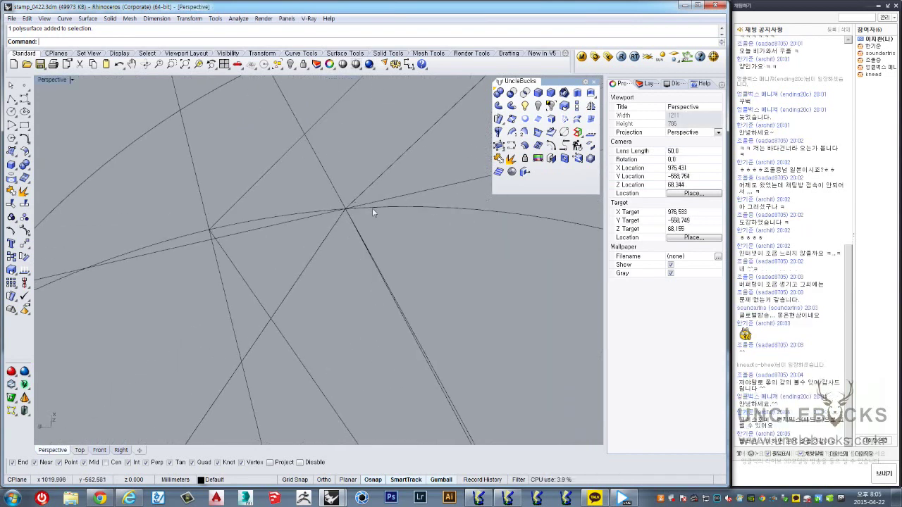
right_drag(372, 208, 340, 333)
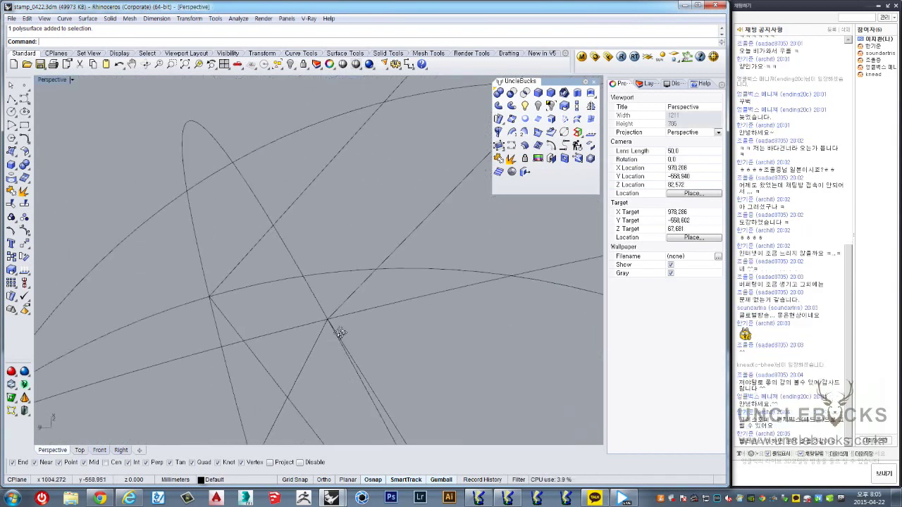
scroll(339, 332, down, 5)
scroll(358, 316, down, 5)
scroll(361, 303, down, 5)
scroll(364, 282, down, 5)
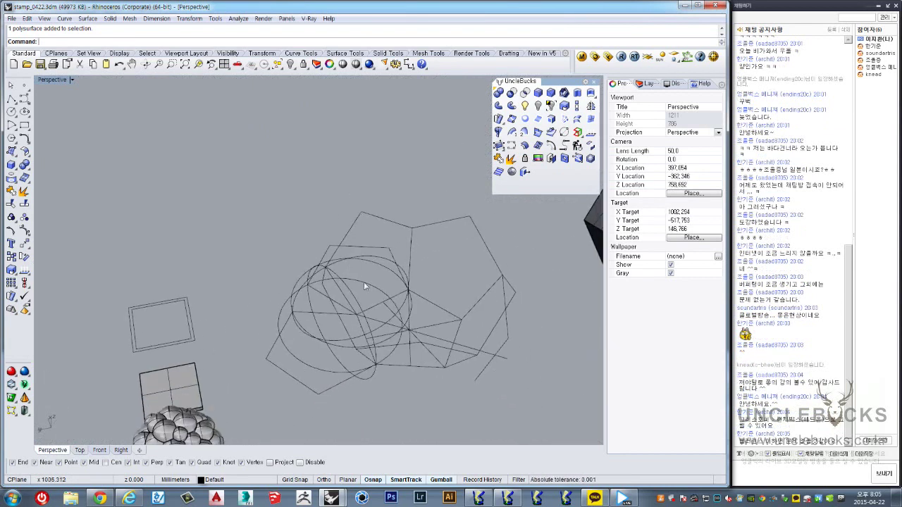
Step: Orbit and zoom around the sphere to check how the rotated pentagons line up
right_drag(364, 282, 316, 323)
scroll(350, 301, up, 5)
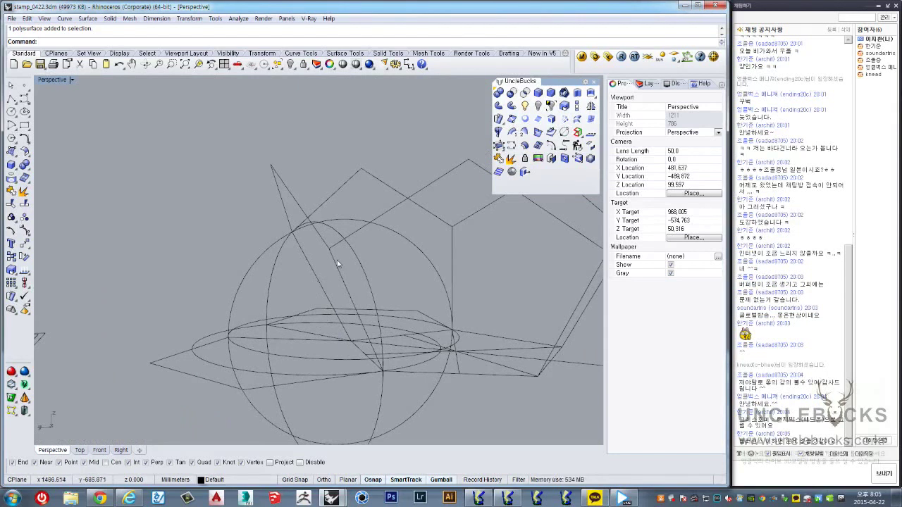
right_drag(334, 263, 366, 258)
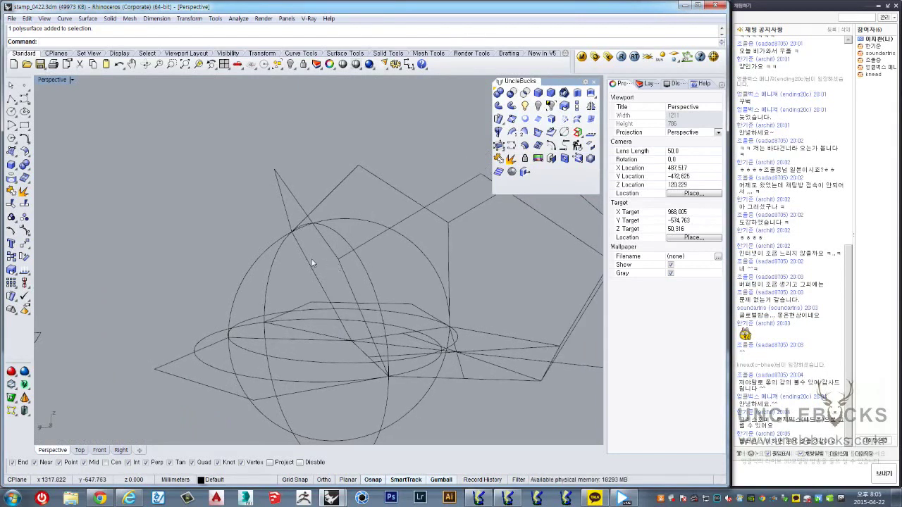
scroll(270, 257, up, 3)
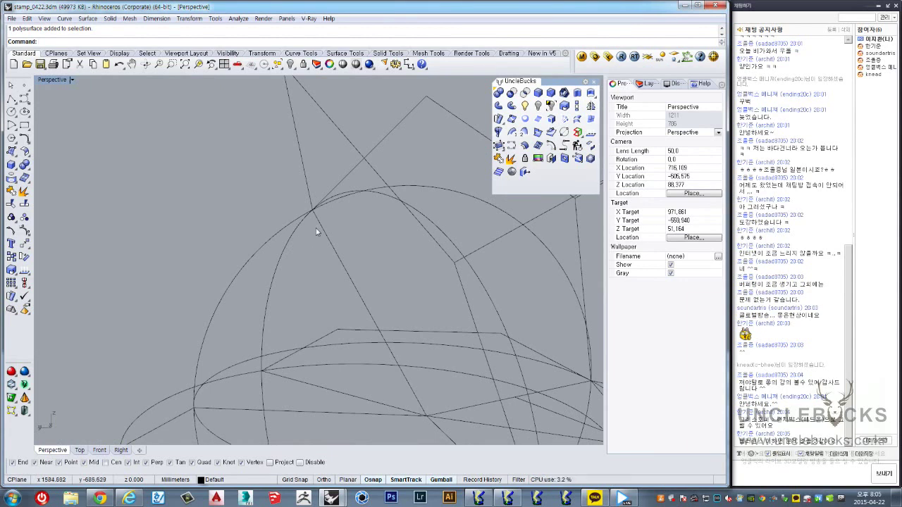
right_drag(317, 232, 315, 228)
scroll(315, 227, down, 2)
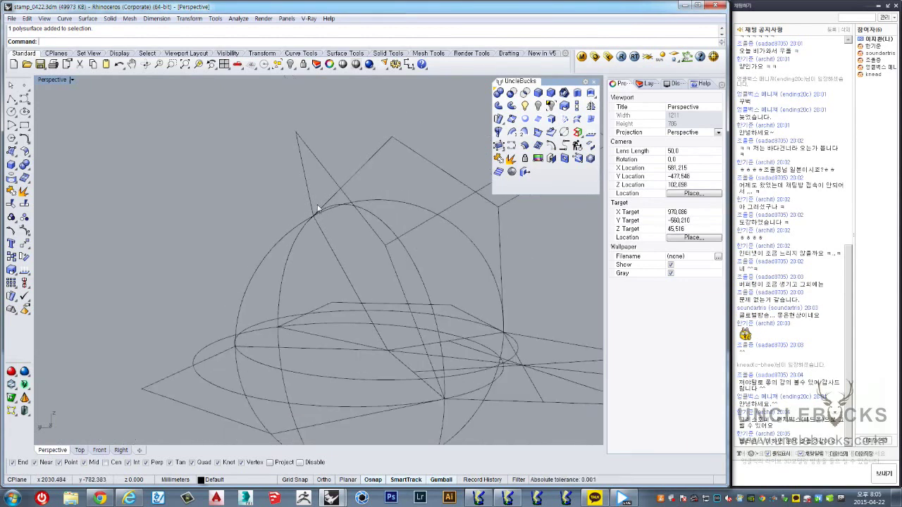
right_drag(338, 184, 332, 201)
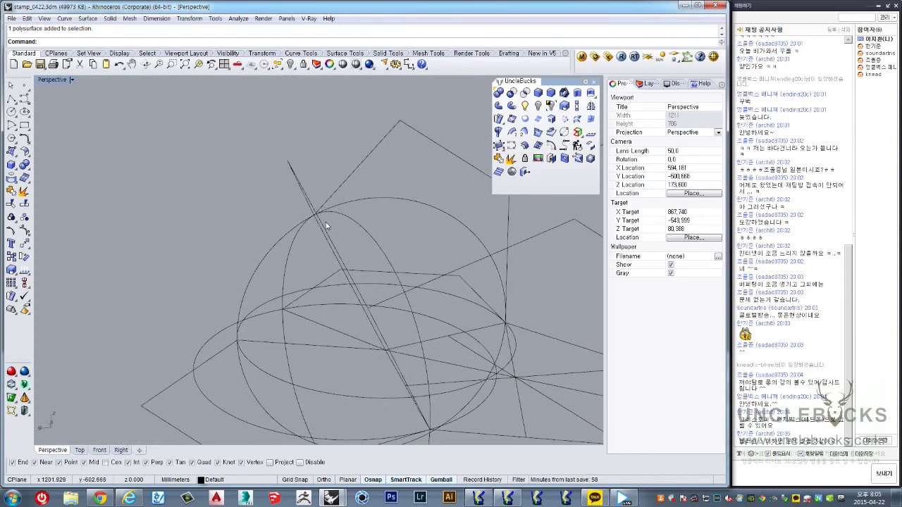
scroll(299, 267, down, 2)
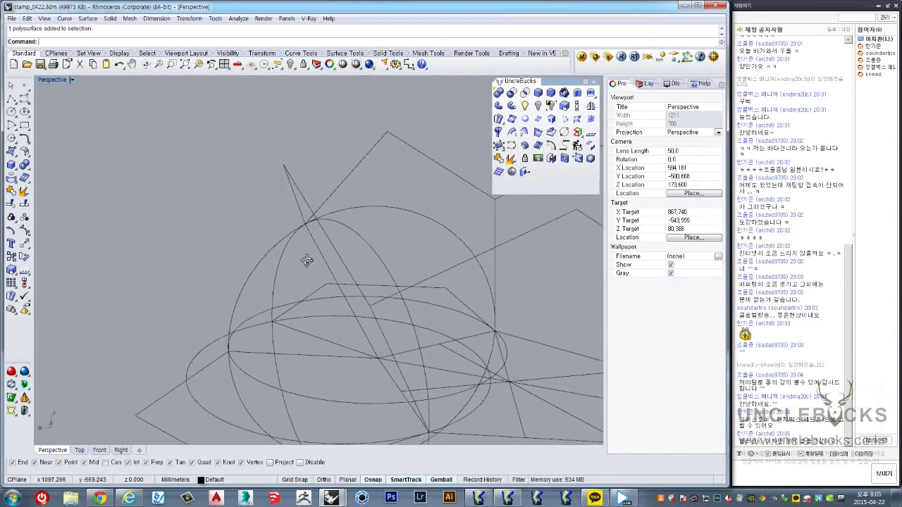
scroll(290, 257, down, 3)
Step: Zoom out until the shaded dodecahedron is in view
scroll(291, 257, down, 2)
scroll(526, 239, up, 3)
scroll(479, 243, up, 3)
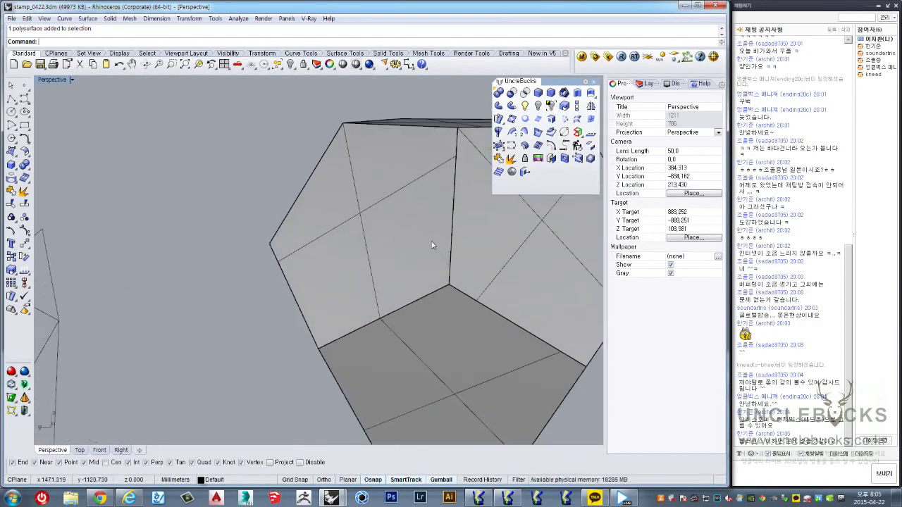
scroll(443, 278, up, 2)
scroll(471, 292, up, 1)
scroll(470, 296, down, 2)
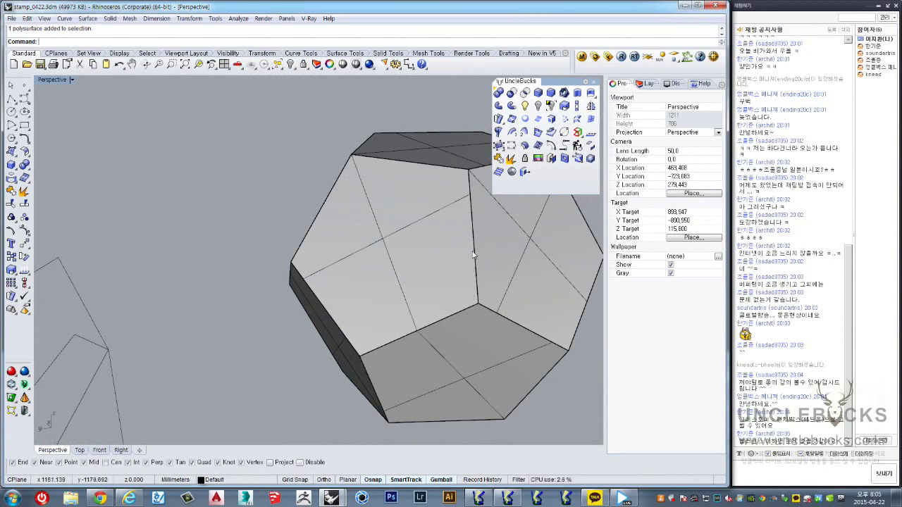
scroll(413, 251, down, 2)
scroll(410, 274, down, 2)
scroll(407, 279, down, 2)
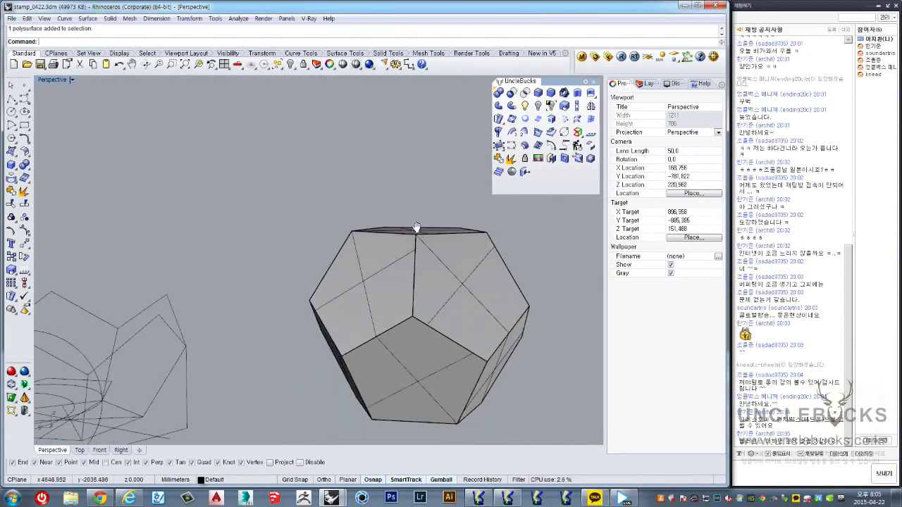
scroll(332, 250, down, 2)
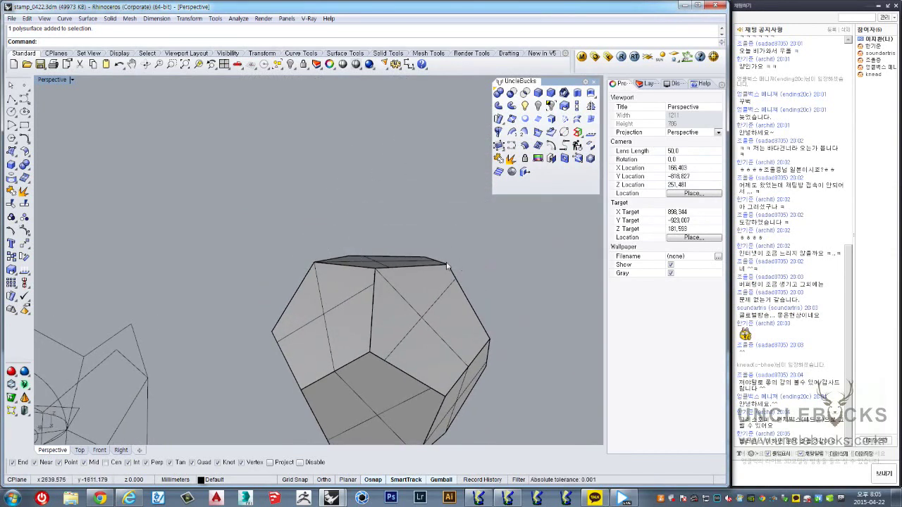
Step: Orbit around the dodecahedron's pentagon faces, then bring the browser with search results forward
right_drag(439, 235, 459, 267)
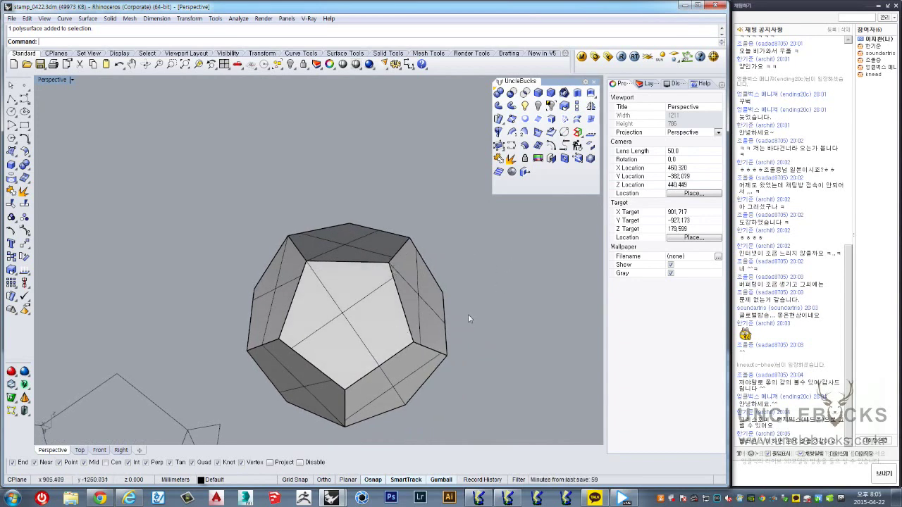
mouse_move(468, 314)
right_down()
mouse_move(405, 283)
mouse_move(432, 191)
right_up()
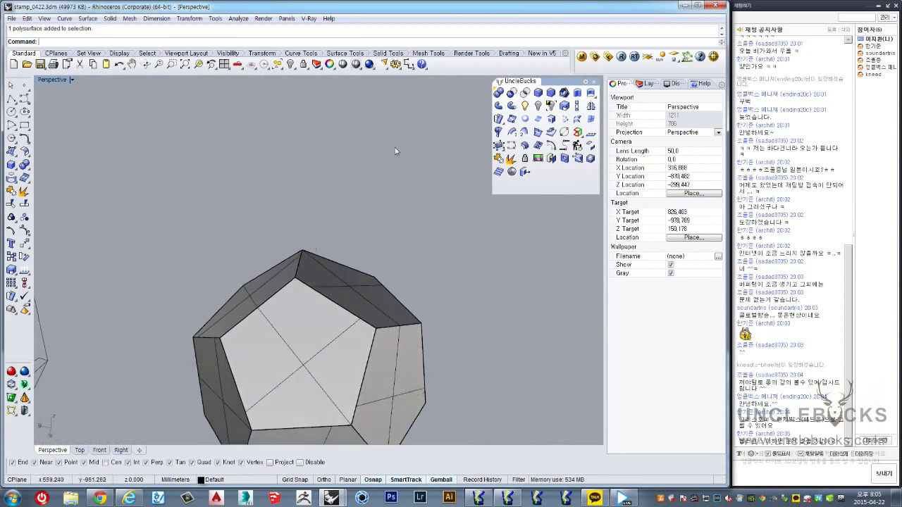
mouse_move(394, 147)
ctrl+right_down()
mouse_move(398, 242)
mouse_move(374, 268)
mouse_move(393, 187)
ctrl+right_up()
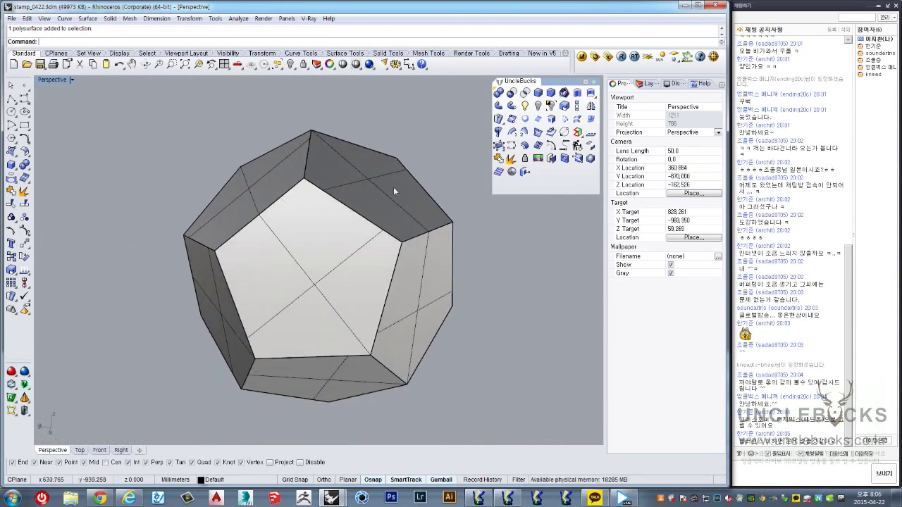
click(130, 498)
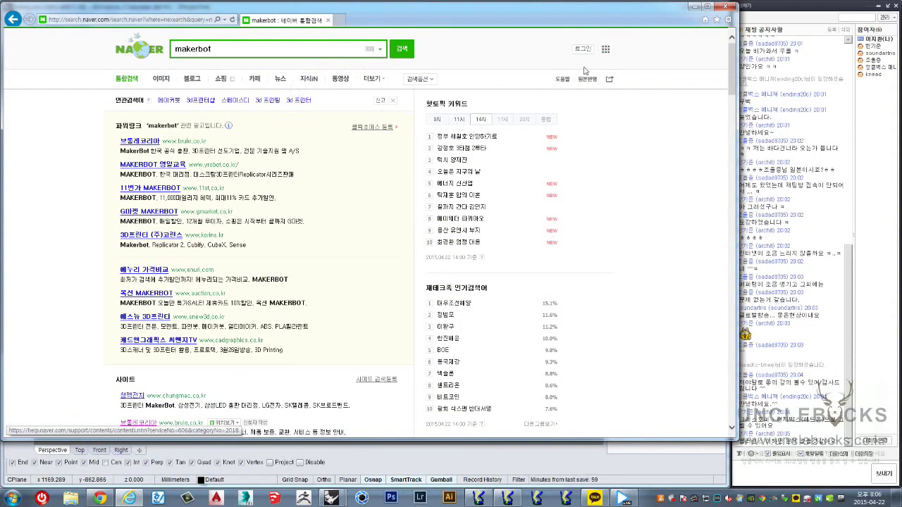
Step: Go to Naver Cafe, sign in with the saved account, and open the UncleBucks cafe
click(606, 49)
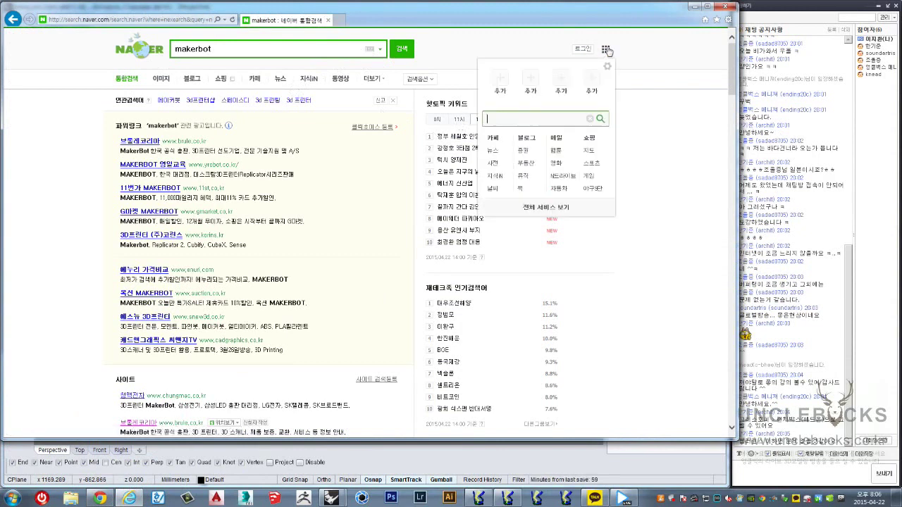
click(494, 139)
click(565, 41)
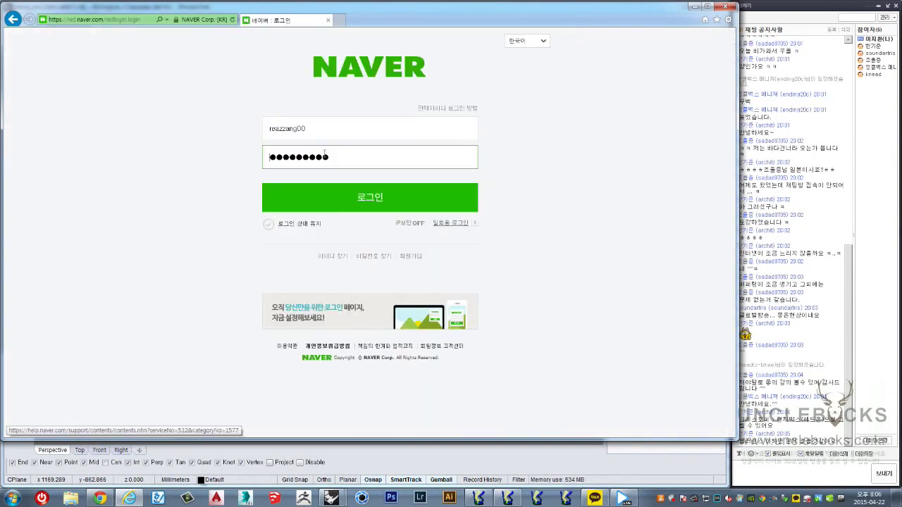
click(346, 204)
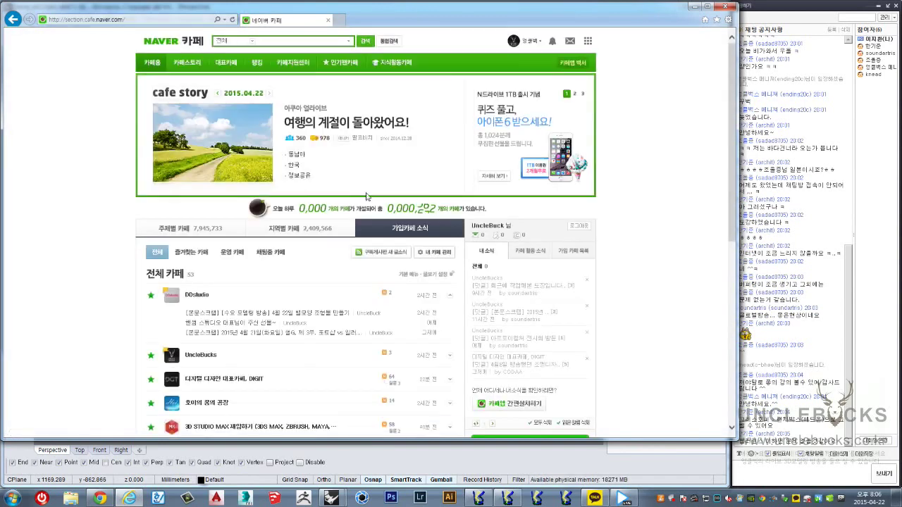
click(200, 356)
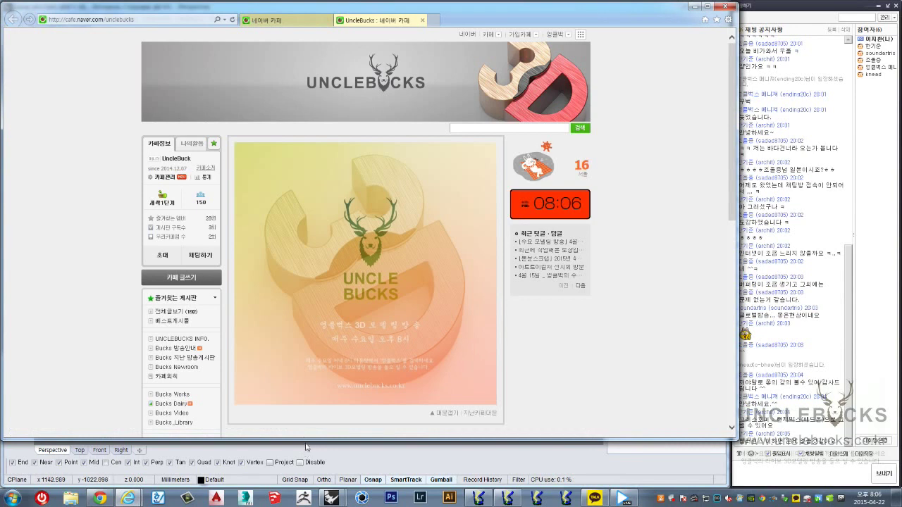
Step: Read through the April 22 modeling broadcast post, then minimize the browser
drag(306, 444, 308, 465)
scroll(289, 274, down, 3)
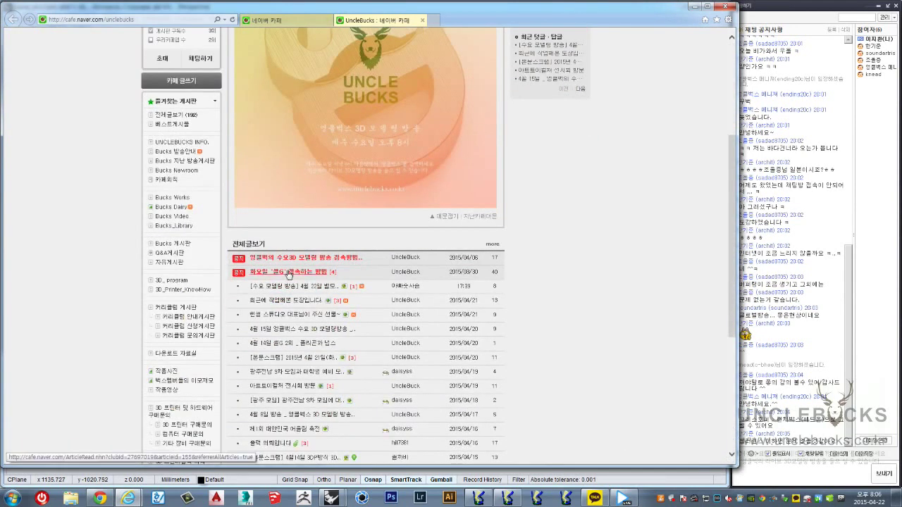
click(294, 287)
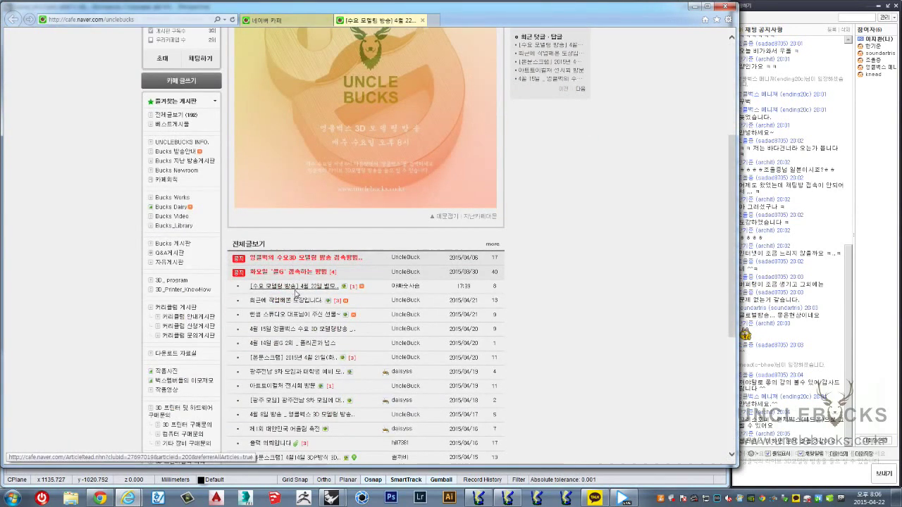
scroll(324, 278, down, 2)
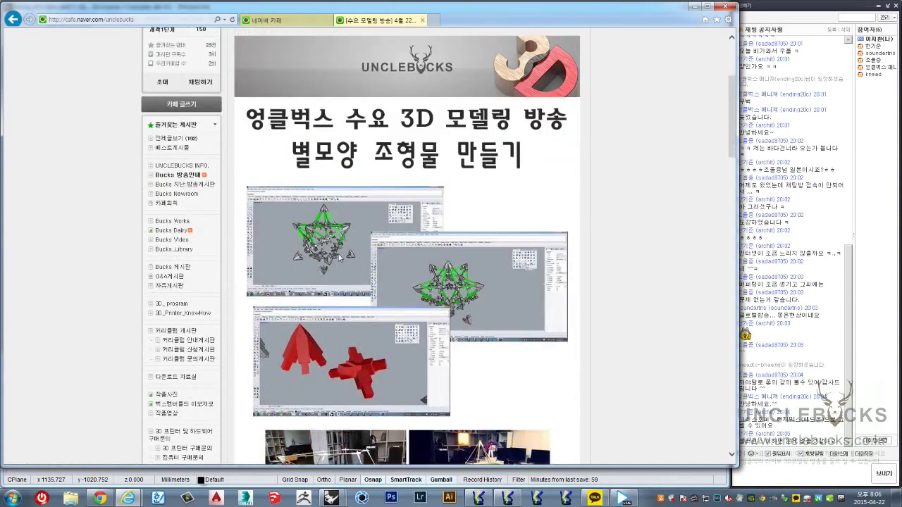
scroll(299, 258, down, 2)
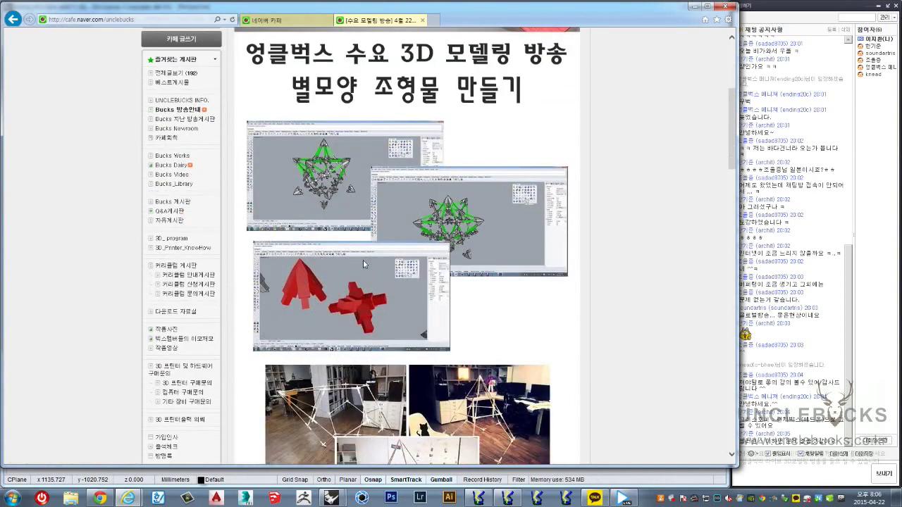
scroll(395, 239, down, 2)
scroll(408, 232, down, 2)
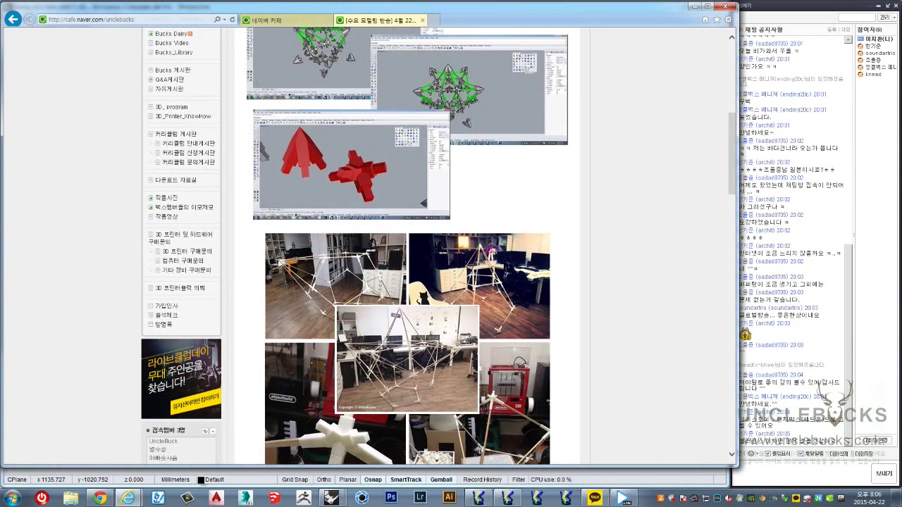
scroll(411, 337, down, 3)
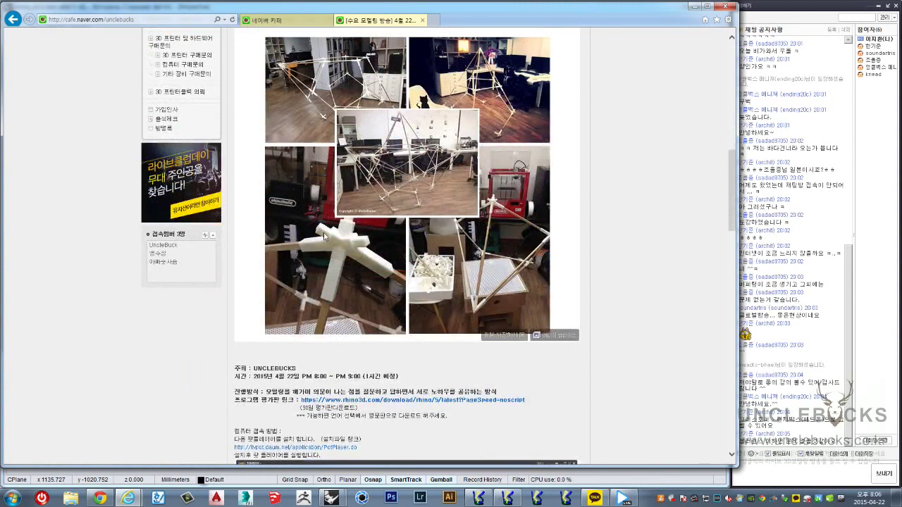
scroll(406, 315, up, 1)
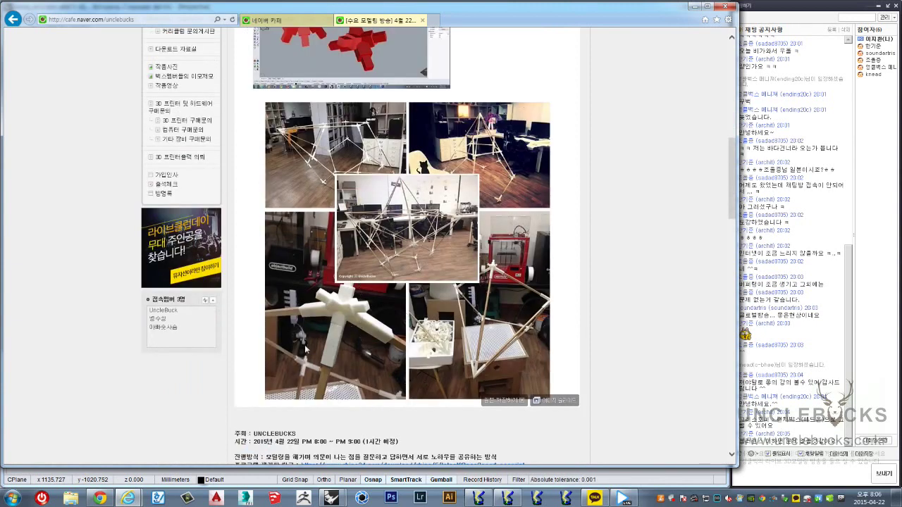
scroll(423, 303, down, 3)
scroll(310, 297, down, 2)
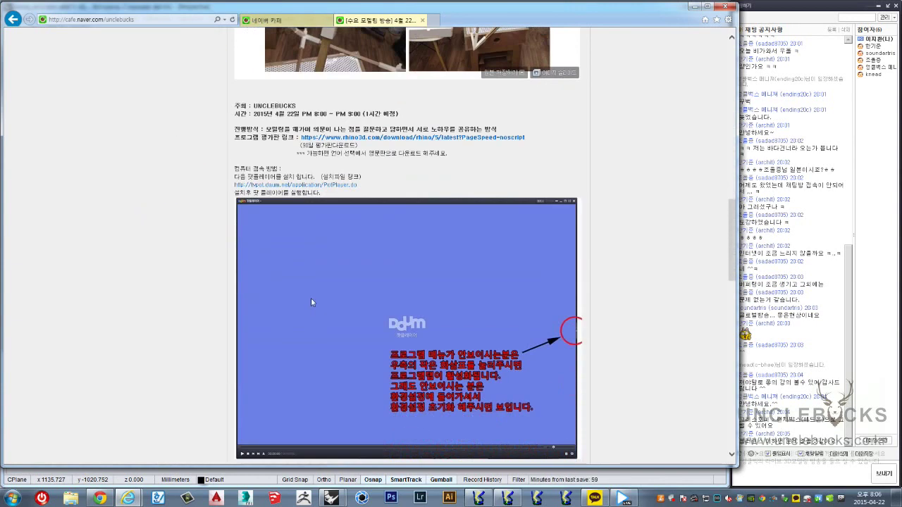
scroll(311, 298, up, 2)
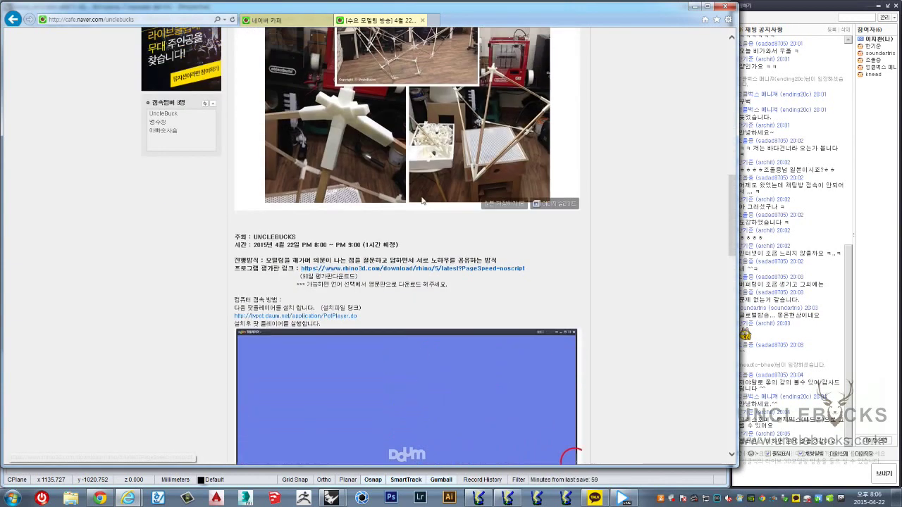
click(694, 7)
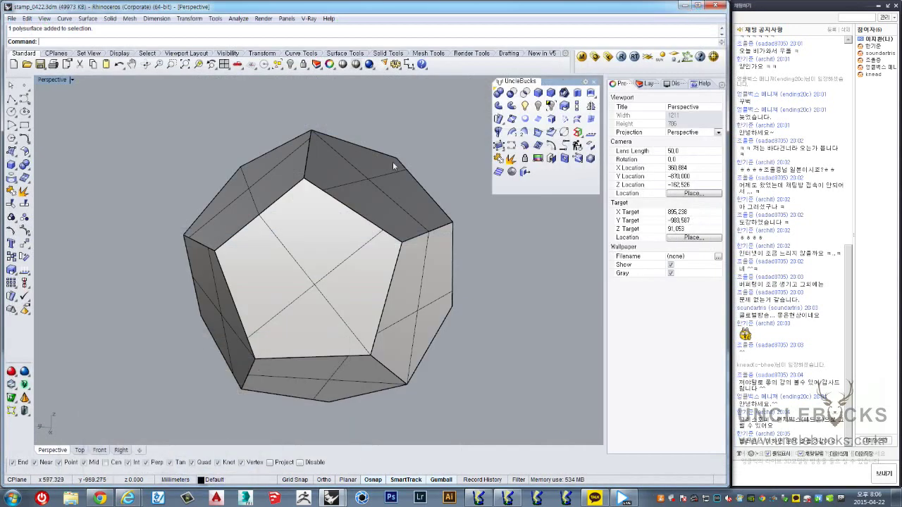
Step: Orbit from the dodecahedron over to the wireframe construction curves
click(287, 214)
mouse_move(397, 147)
right_down()
mouse_move(326, 165)
mouse_move(459, 295)
mouse_move(374, 302)
right_up()
click(459, 296)
scroll(435, 300, down, 2)
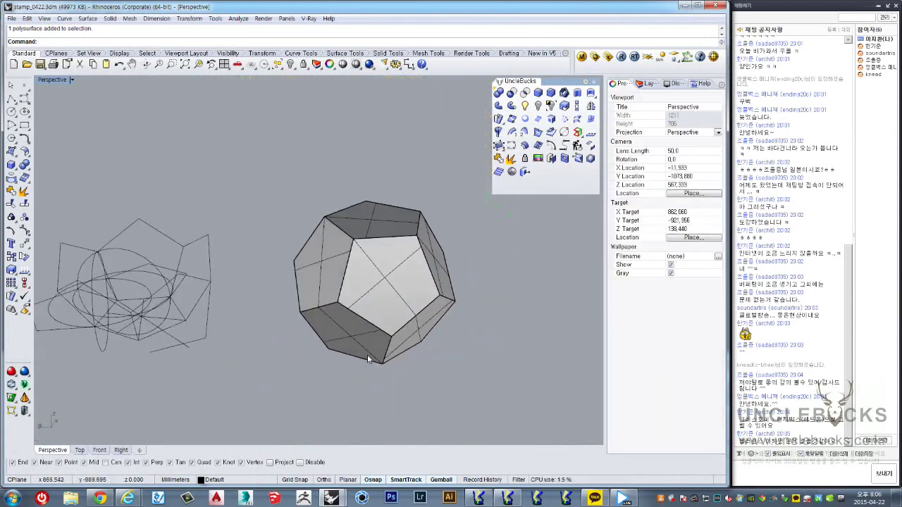
shift+right_drag(219, 289, 348, 293)
scroll(295, 284, up, 3)
scroll(296, 285, up, 3)
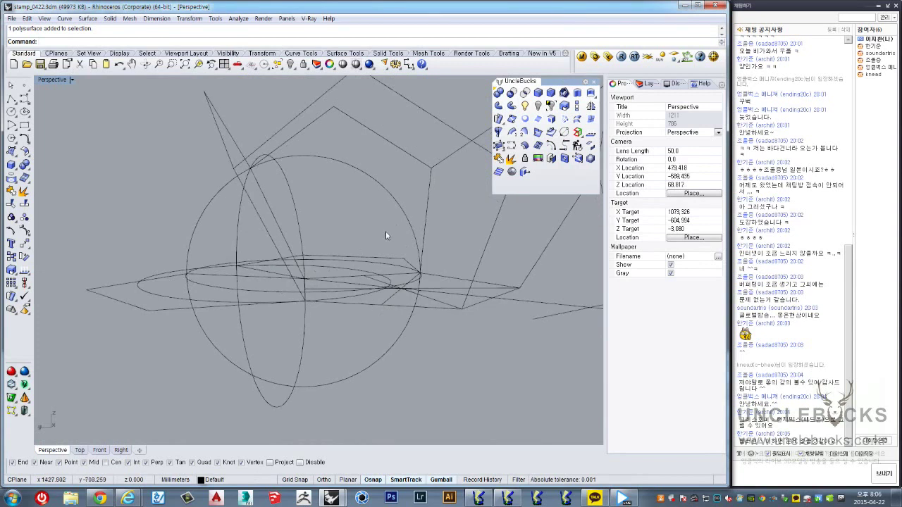
scroll(257, 307, up, 2)
mouse_move(257, 308)
right_down()
mouse_move(316, 282)
mouse_move(323, 303)
right_up()
scroll(328, 286, down, 2)
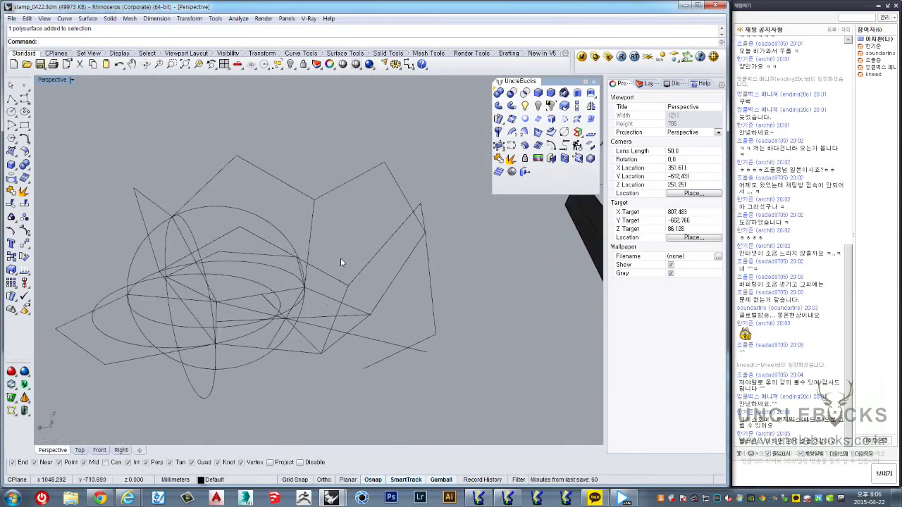
Step: Tear off the curve flyout as a floating Curve Tools toolbar and orbit around the pentagon curves
click(23, 139)
drag(69, 134, 536, 201)
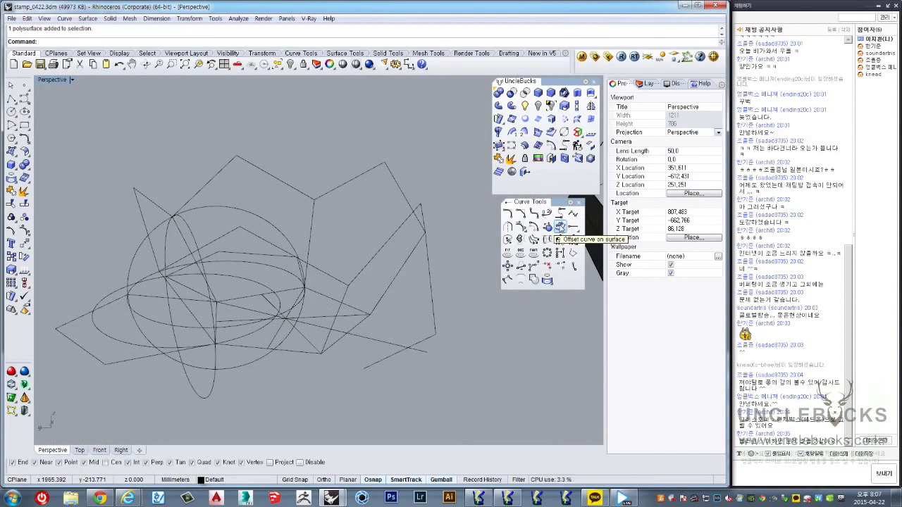
mouse_move(313, 151)
right_down()
mouse_move(254, 262)
mouse_move(350, 190)
right_up()
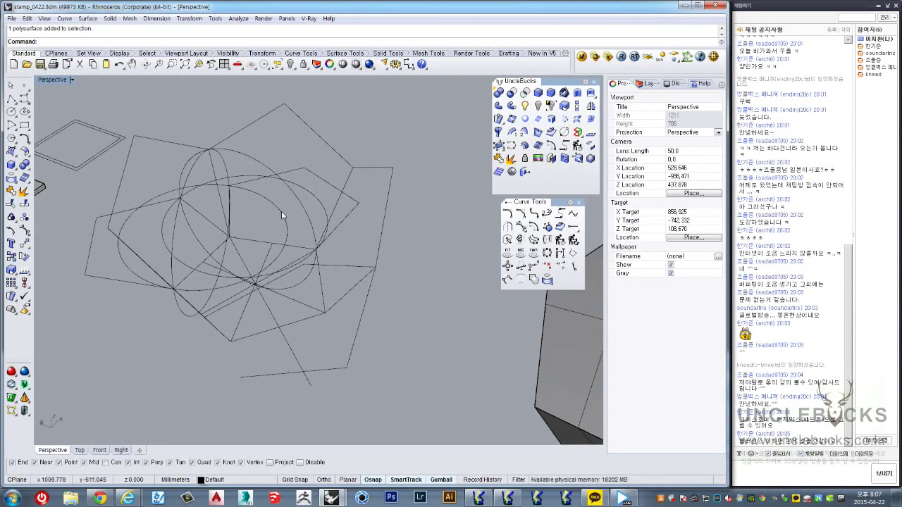
right_drag(281, 211, 311, 220)
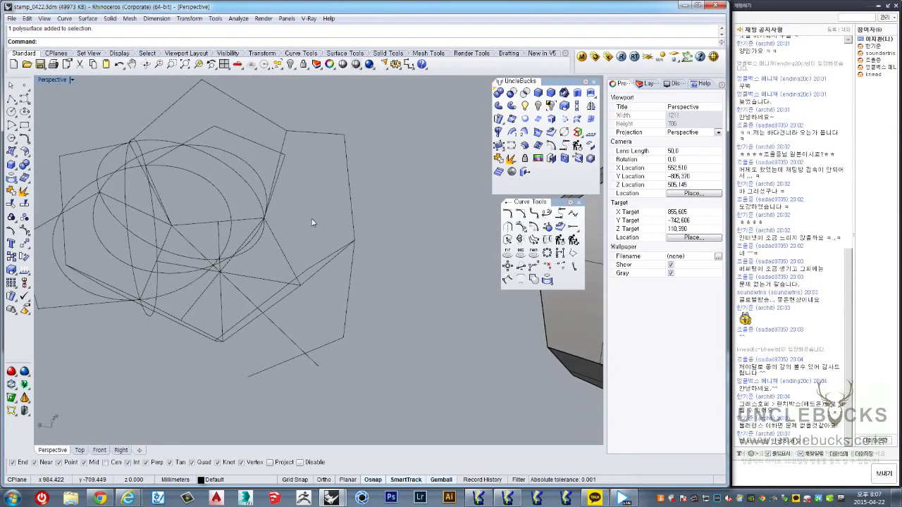
mouse_move(312, 217)
right_down()
mouse_move(390, 214)
mouse_move(384, 203)
right_up()
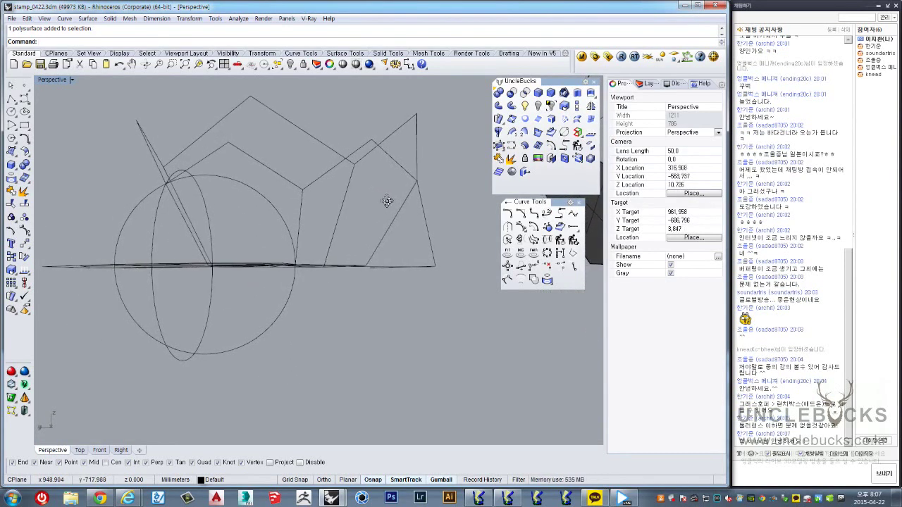
Step: Chamfer all edges of the dodecahedron with ChamferEdge at a distance of 3
right_drag(383, 203, 221, 253)
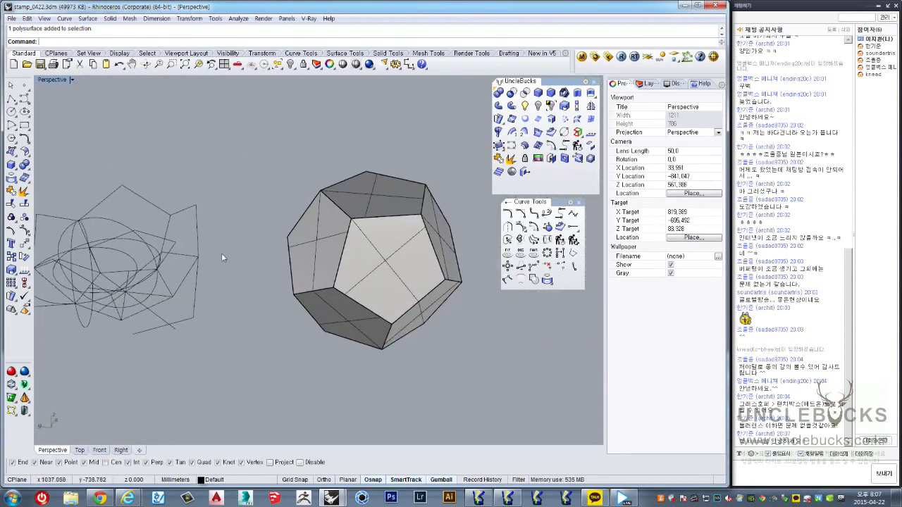
click(362, 247)
scroll(351, 216, up, 3)
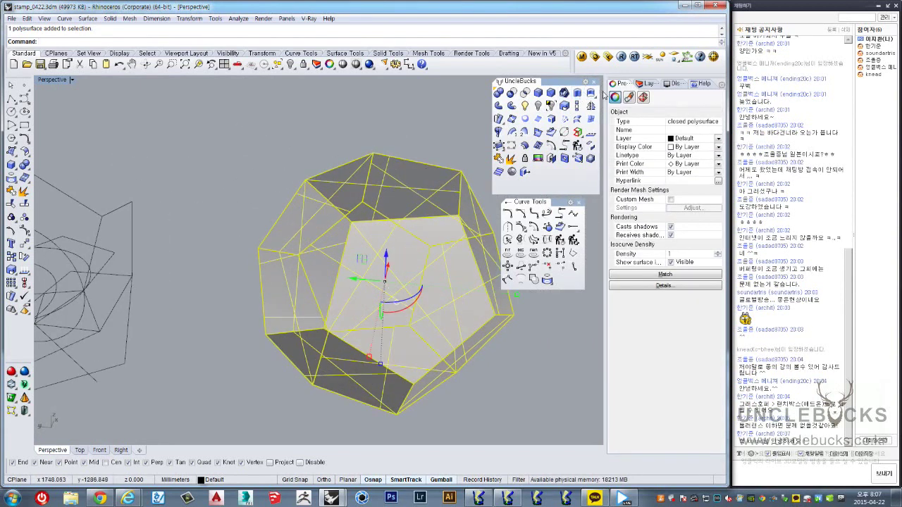
click(550, 93)
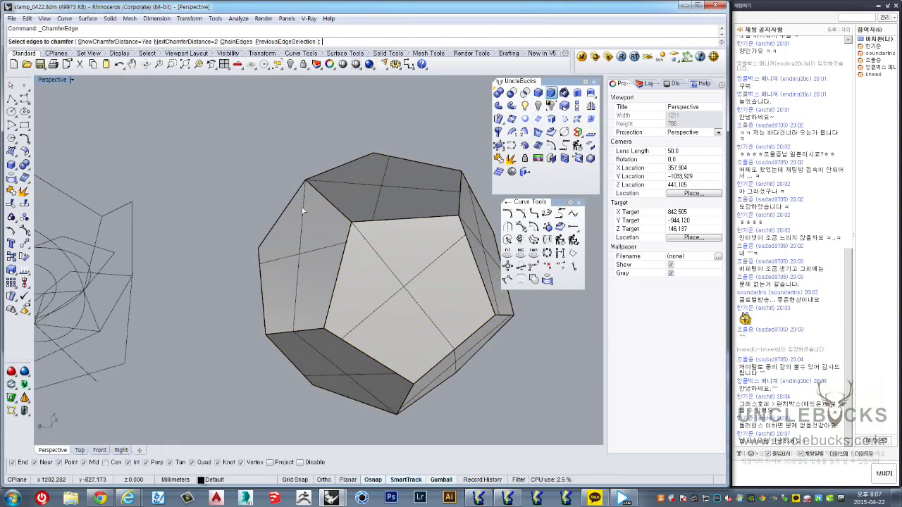
text(3)
right_drag(327, 220, 330, 215)
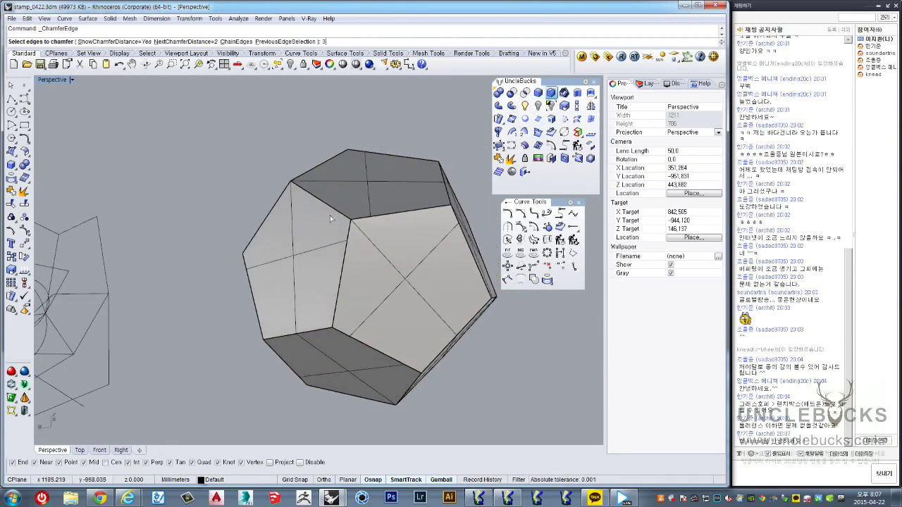
key(Return)
drag(198, 137, 513, 430)
key(Return)
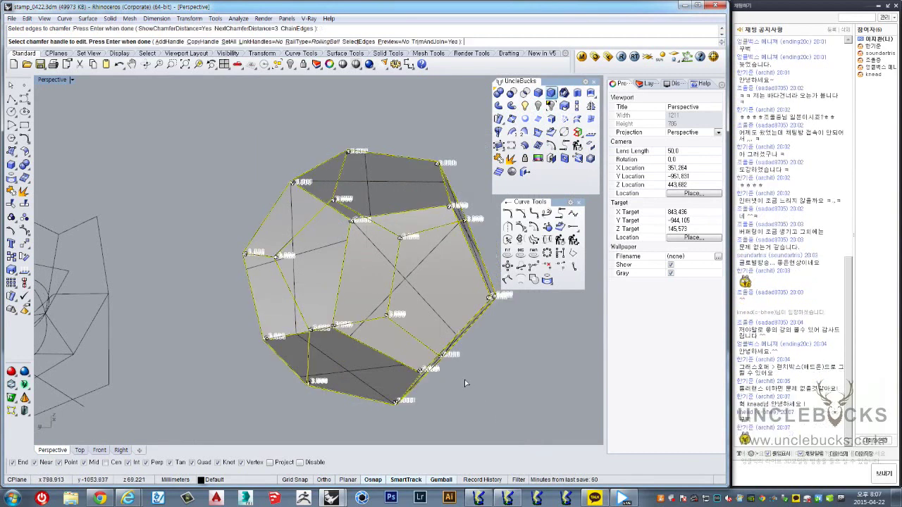
key(Return)
Step: Orbit around the chamfered dodecahedron to inspect the new edges from below and above
scroll(357, 215, up, 5)
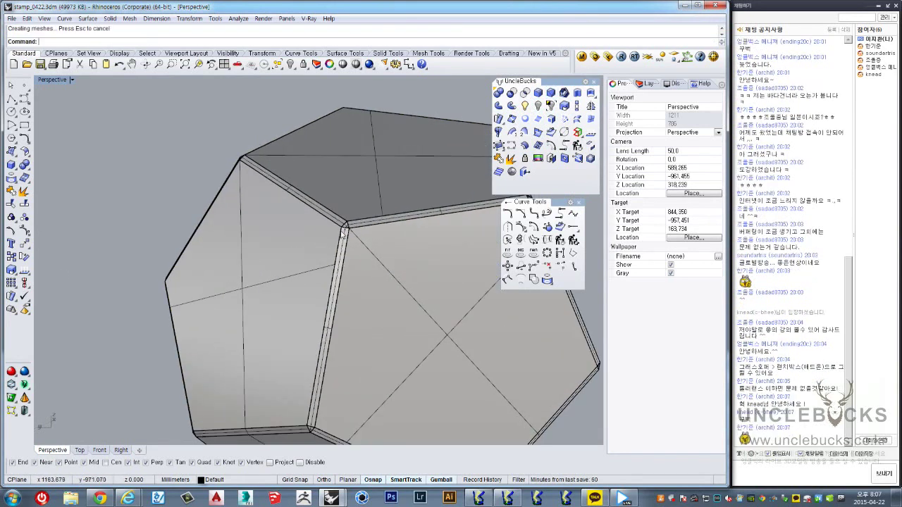
right_drag(343, 233, 371, 134)
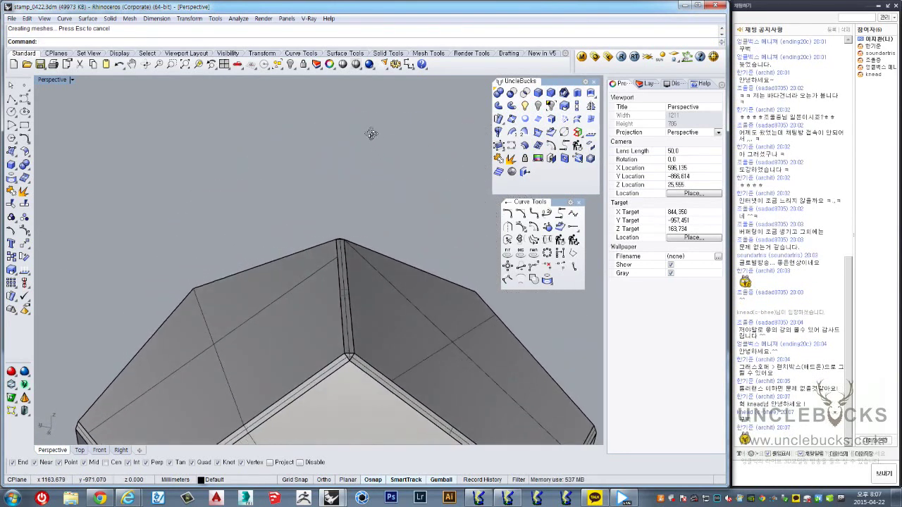
mouse_move(368, 129)
right_down()
mouse_move(389, 263)
mouse_move(322, 204)
mouse_move(383, 239)
mouse_move(345, 281)
right_up()
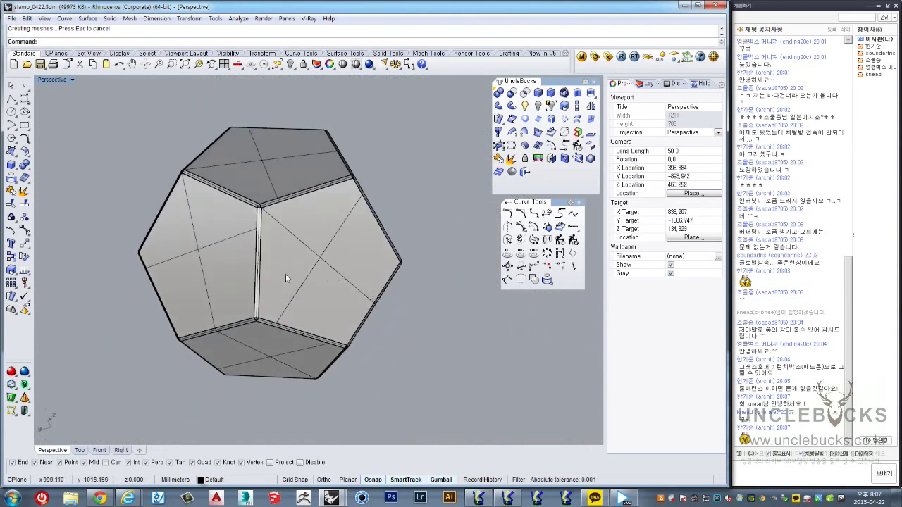
mouse_move(286, 275)
right_down()
mouse_move(285, 255)
mouse_move(299, 254)
mouse_move(275, 277)
mouse_move(247, 201)
mouse_move(260, 262)
mouse_move(263, 237)
mouse_move(249, 280)
mouse_move(216, 255)
mouse_move(350, 251)
mouse_move(342, 216)
mouse_move(303, 281)
mouse_move(374, 248)
mouse_move(364, 262)
right_up()
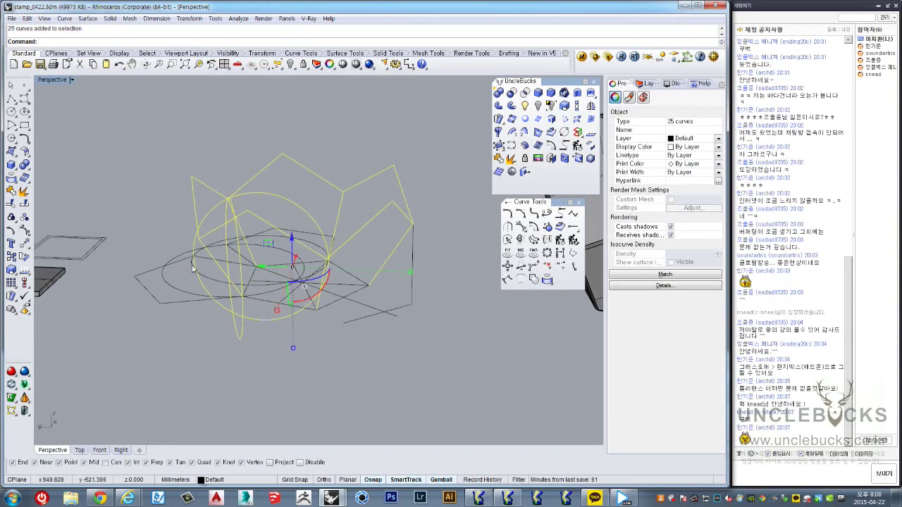
Step: Delete the construction curves around the pentagon and then the dodecahedron
shift+right_drag(228, 375, 350, 412)
key(Delete)
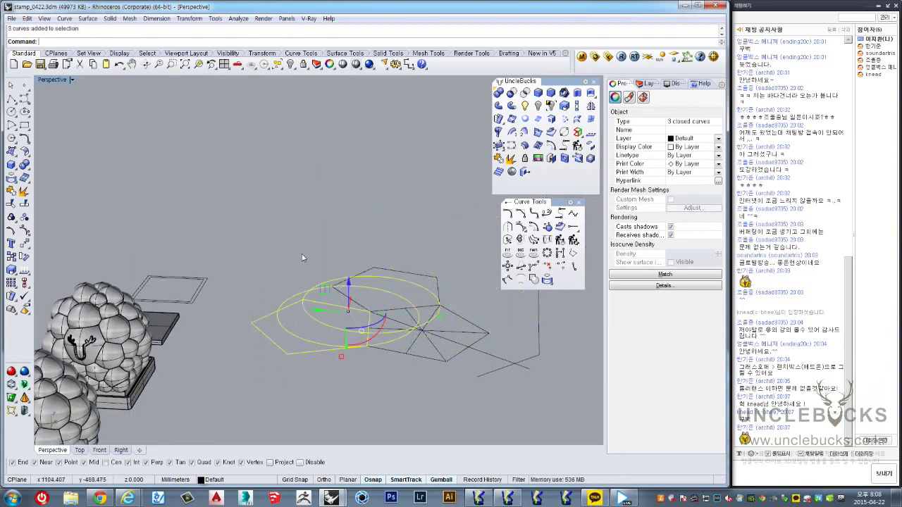
mouse_move(331, 287)
right_down()
mouse_move(429, 325)
mouse_move(414, 296)
mouse_move(342, 373)
mouse_move(342, 359)
right_up()
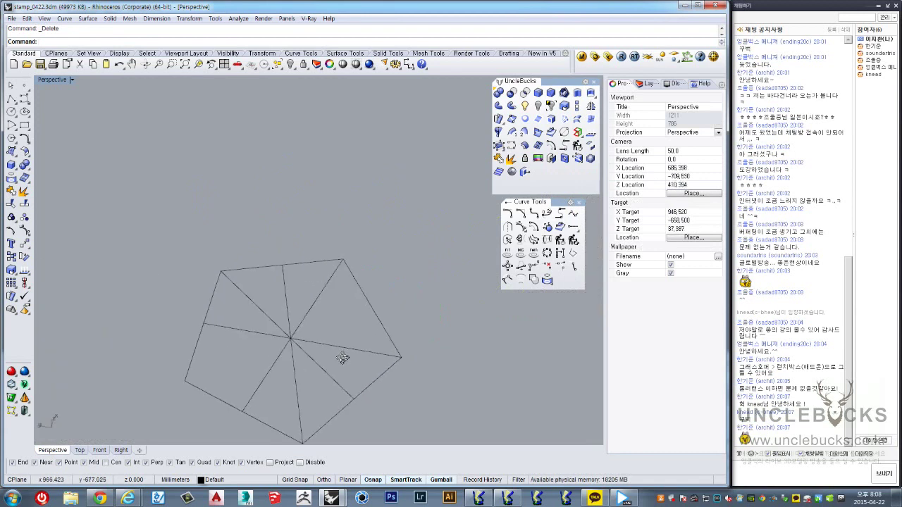
scroll(292, 343, up, 3)
scroll(292, 336, down, 3)
scroll(292, 336, down, 3)
right_drag(291, 336, 363, 267)
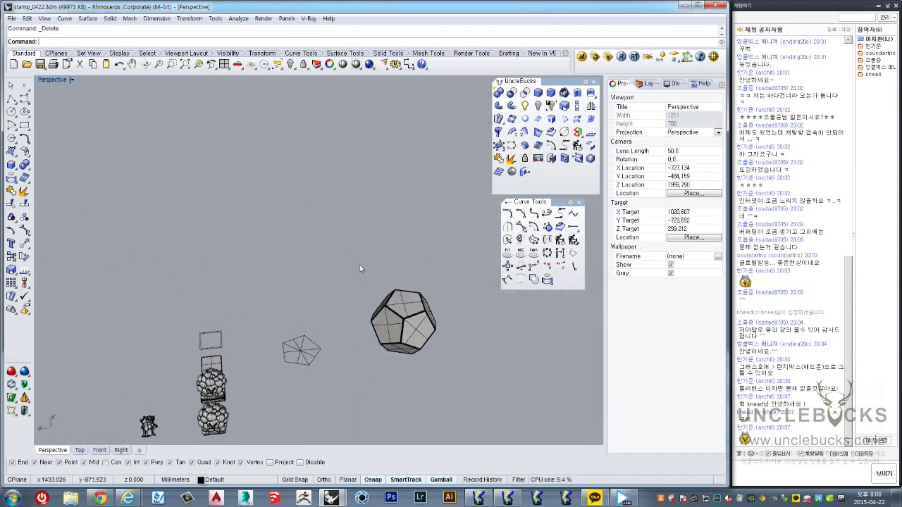
click(359, 303)
scroll(331, 342, up, 4)
key(Delete)
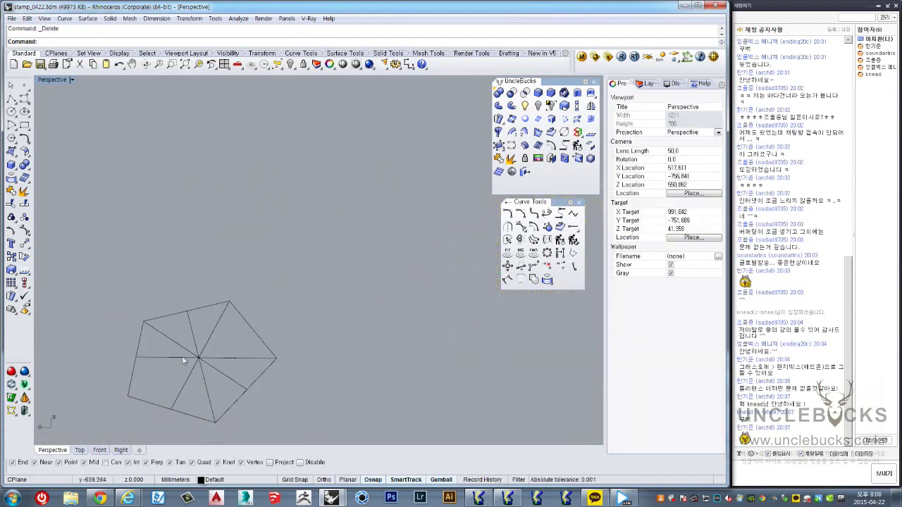
Step: Undo the dodecahedron's deletion, its 3 mm edge chamfer and the face join
mouse_move(182, 356)
shift+right_down()
mouse_move(338, 331)
mouse_move(226, 273)
shift+right_up()
scroll(337, 335, down, 3)
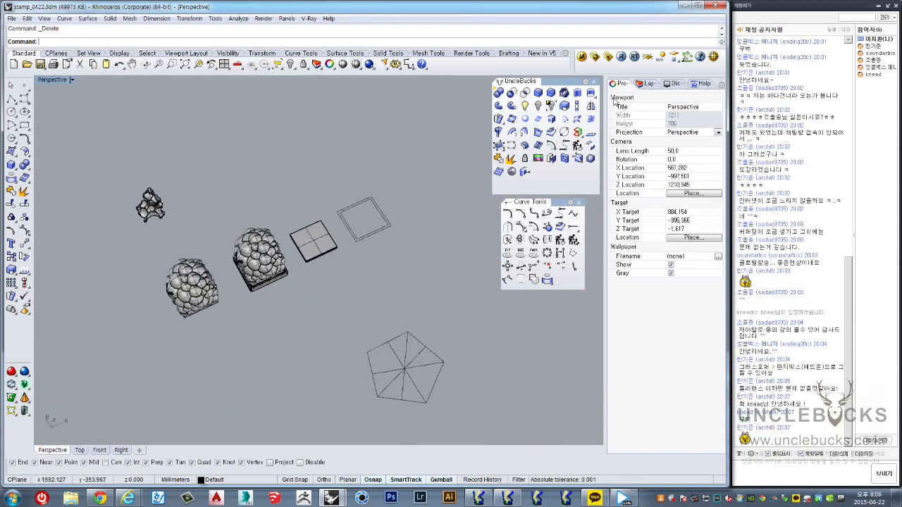
scroll(407, 253, down, 3)
right_drag(408, 253, 406, 245)
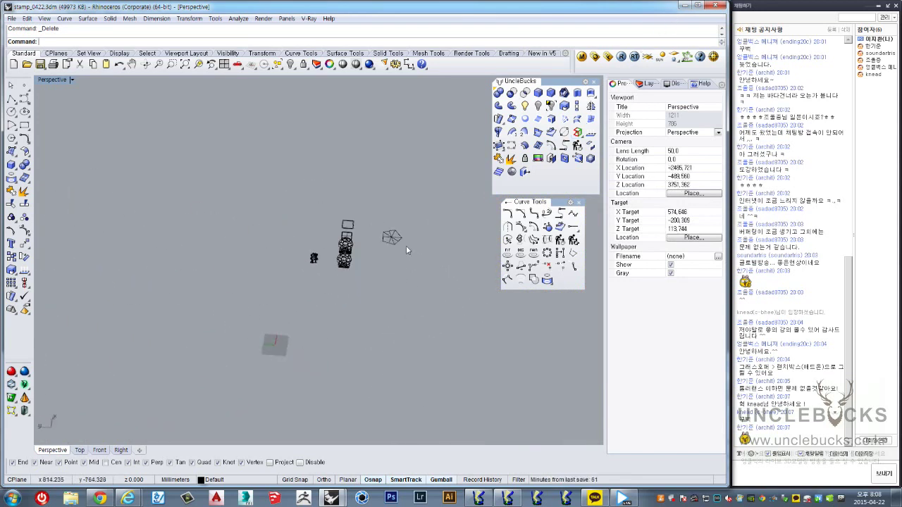
key(ctrl+z)
scroll(406, 245, up, 5)
key(ctrl+z)
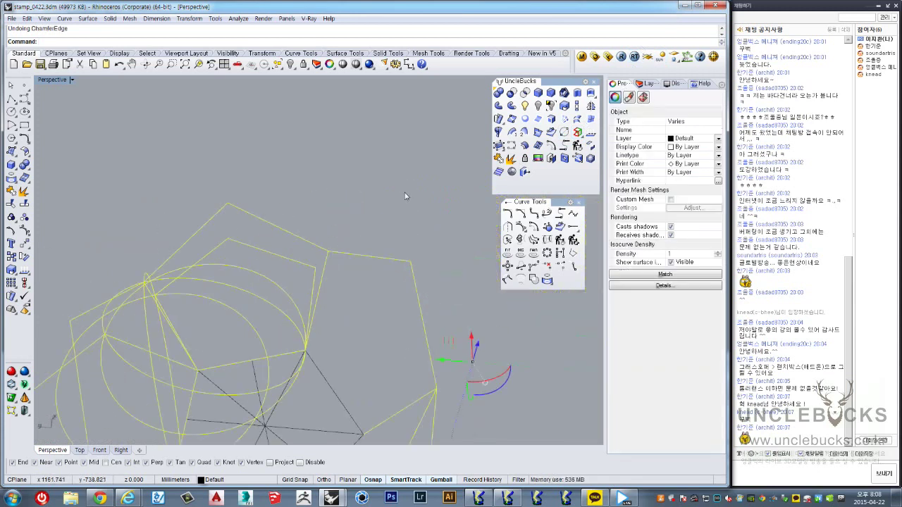
scroll(325, 356, down, 5)
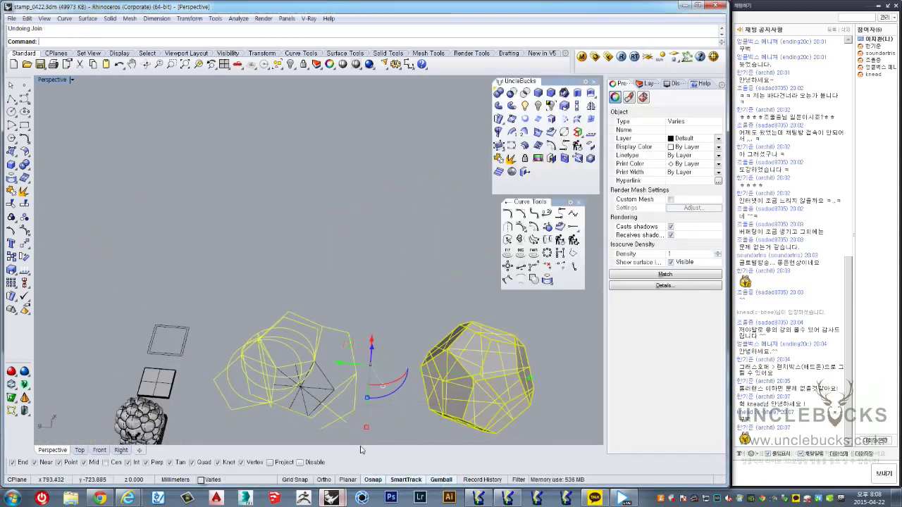
Step: In the Untitled file, start a centre polygon at the origin, then cancel the 24-sided default
click(398, 451)
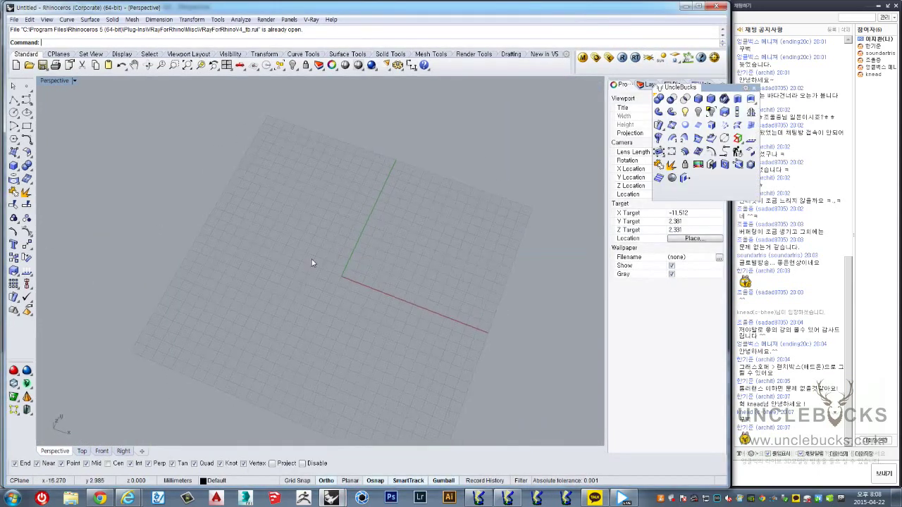
mouse_move(356, 248)
right_down()
mouse_move(407, 279)
mouse_move(308, 282)
right_up()
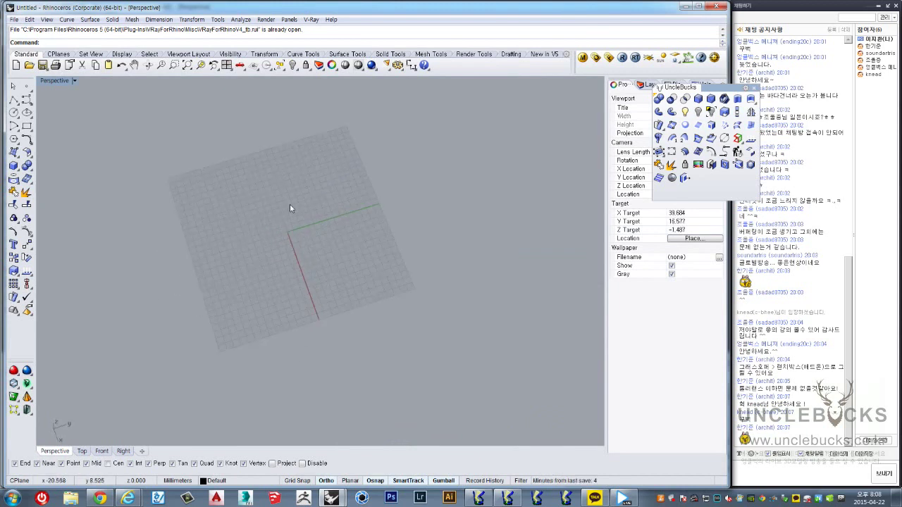
mouse_move(292, 207)
right_down()
mouse_move(332, 267)
mouse_move(274, 259)
right_up()
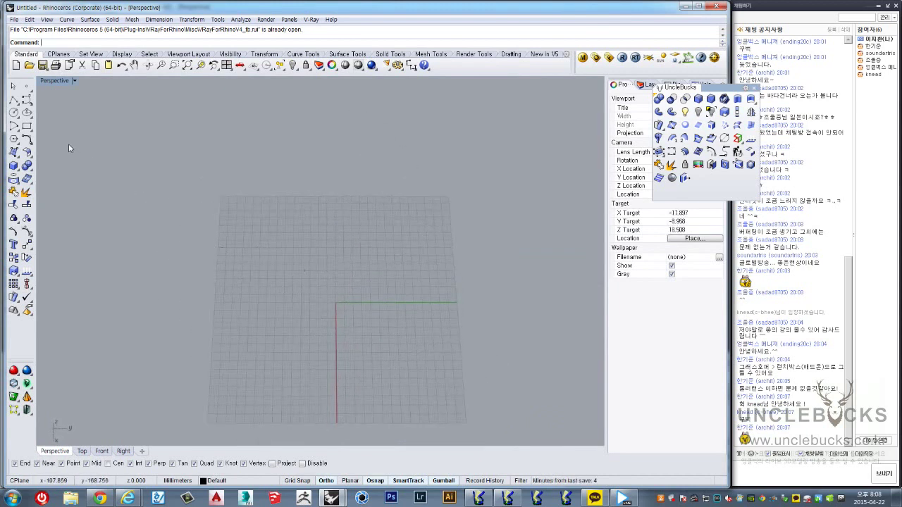
click(14, 140)
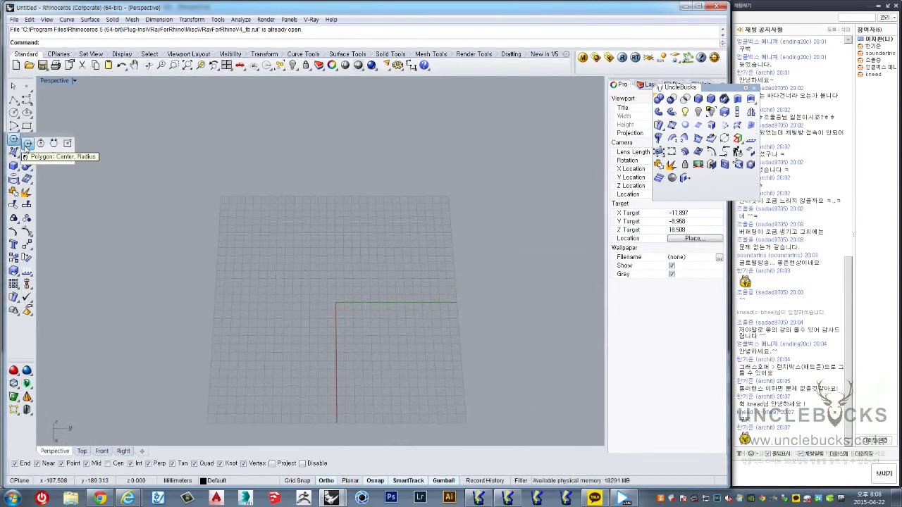
click(27, 144)
text(0)
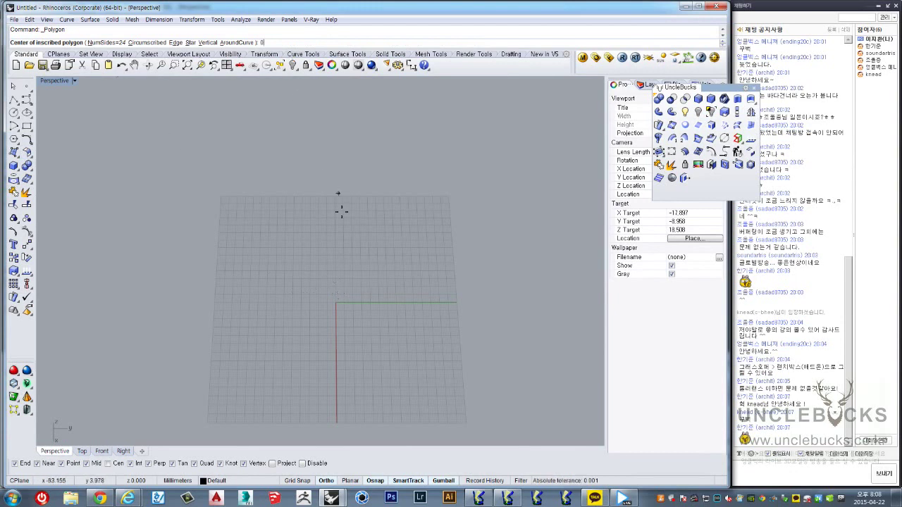
click(335, 302)
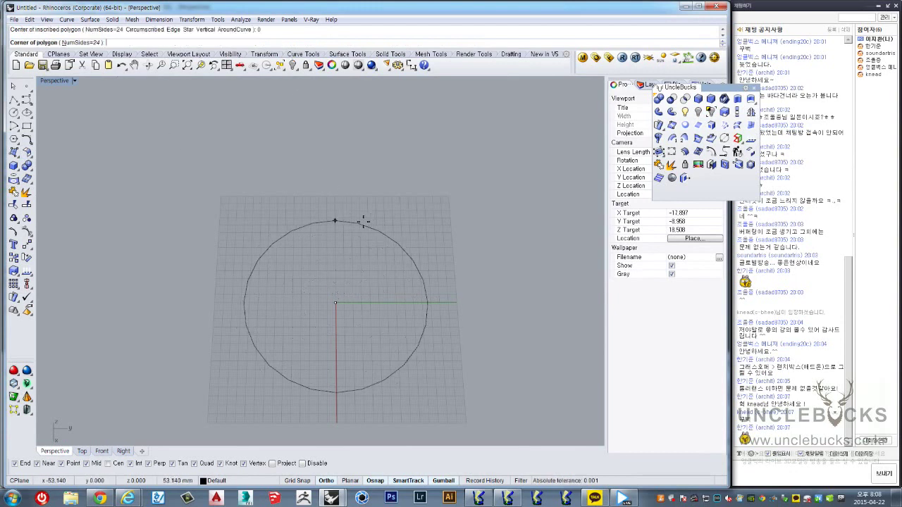
key(Escape)
Step: Draw a five-sided polygon centred at 0 with radius 200, then discard it
right_click(308, 204)
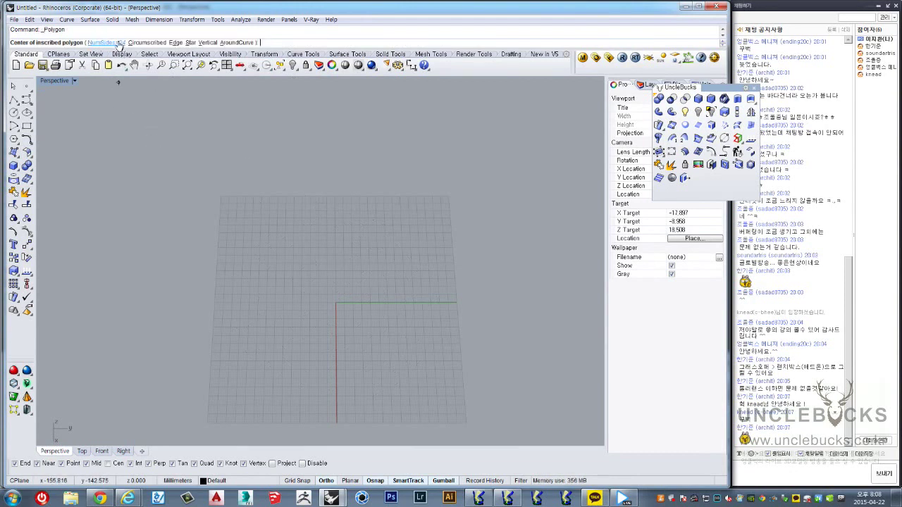
text(5)
key(Return)
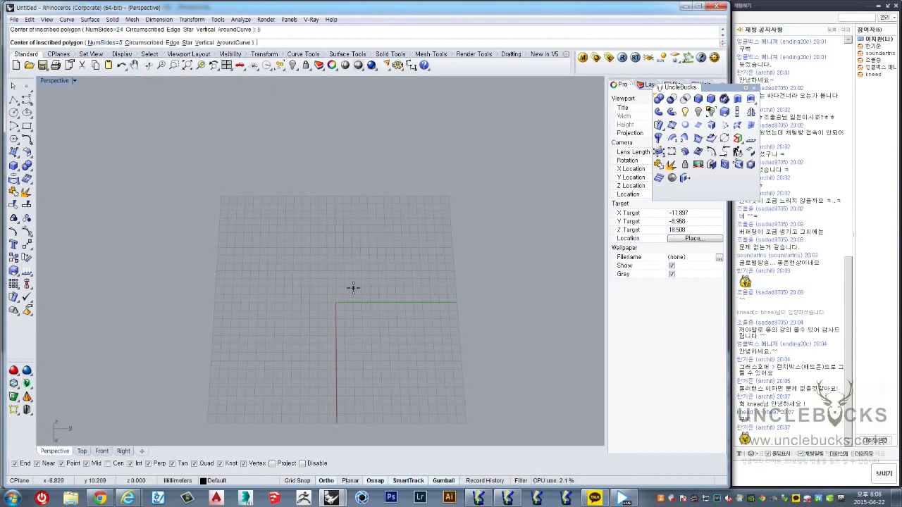
text(0)
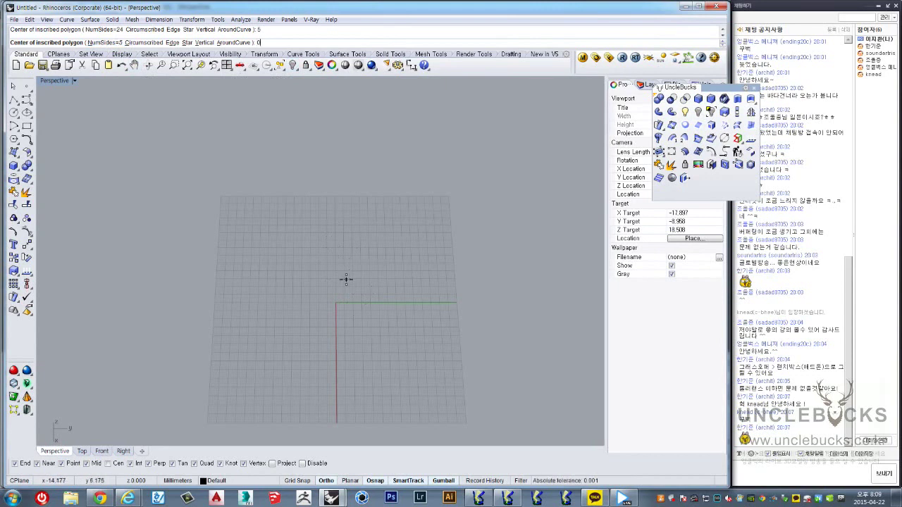
key(Return)
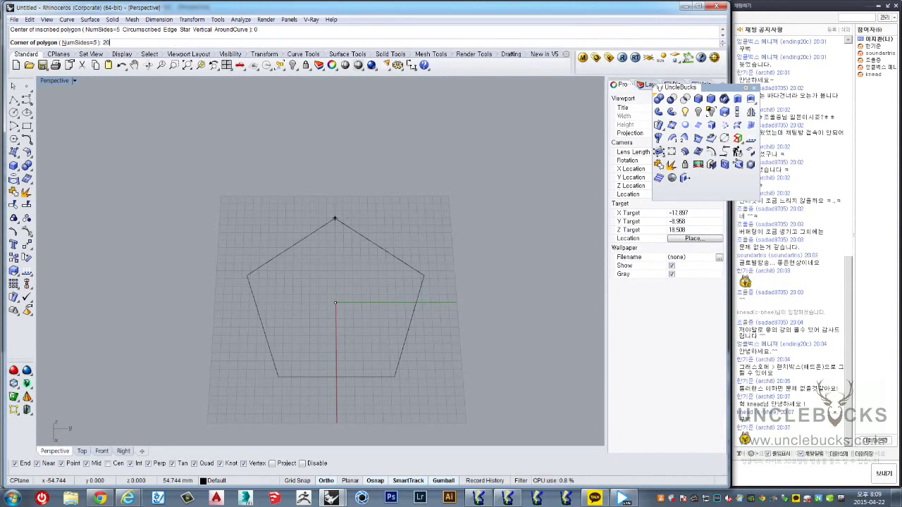
key(Return)
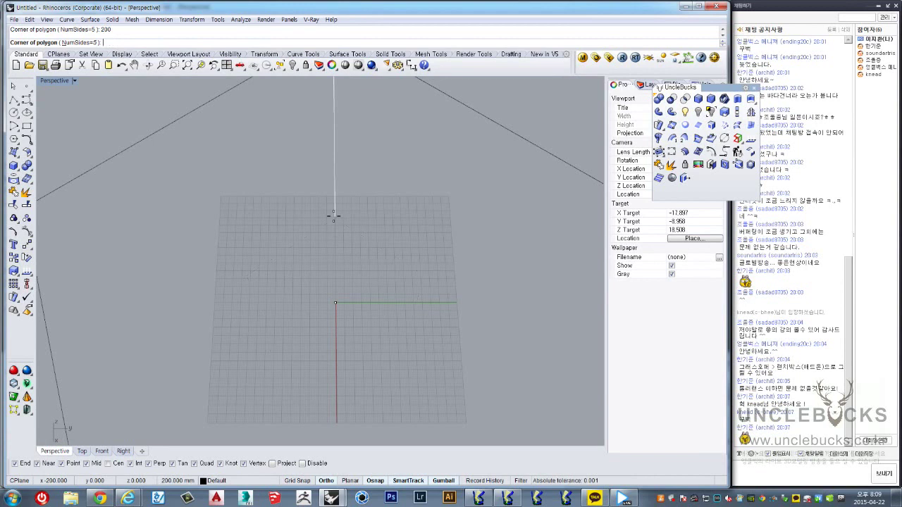
scroll(332, 213, down, 3)
key(Escape)
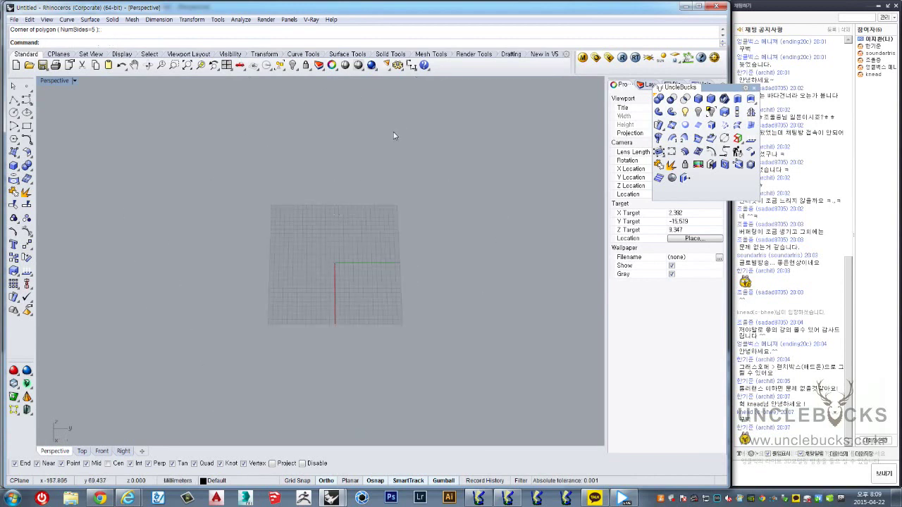
Step: Redraw the pentagon centred at the origin with radius 200 and view it at an angle
scroll(394, 132, up, 1)
scroll(374, 275, up, 1)
key(Return)
scroll(367, 236, down, 2)
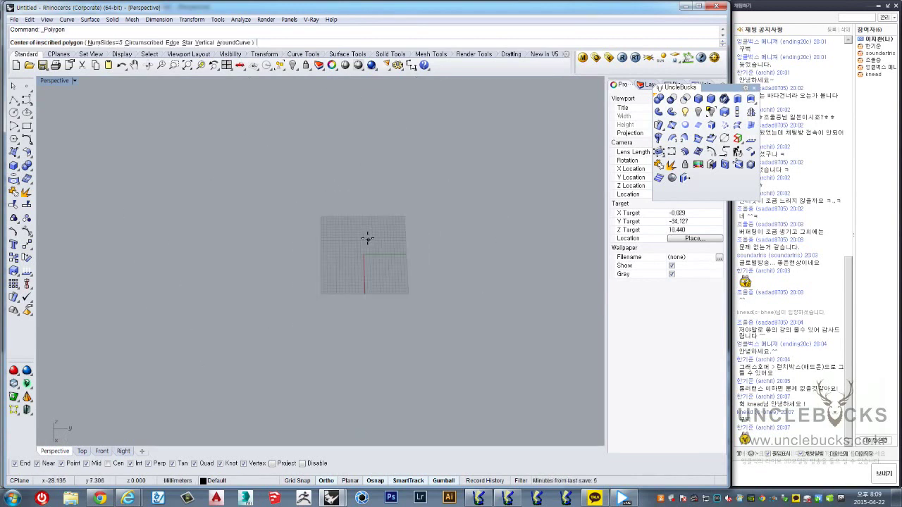
scroll(367, 234, down, 2)
scroll(367, 234, up, 1)
scroll(366, 233, up, 2)
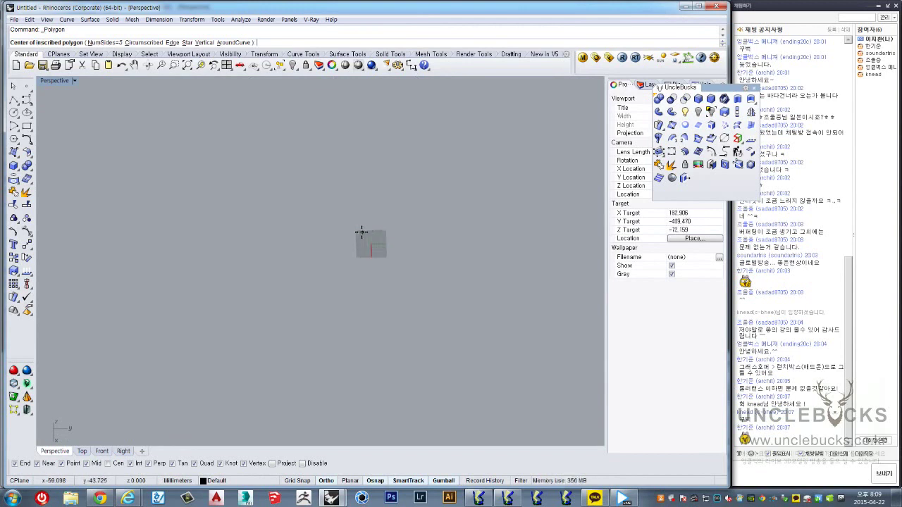
scroll(362, 235, up, 2)
scroll(355, 238, up, 2)
text(0)
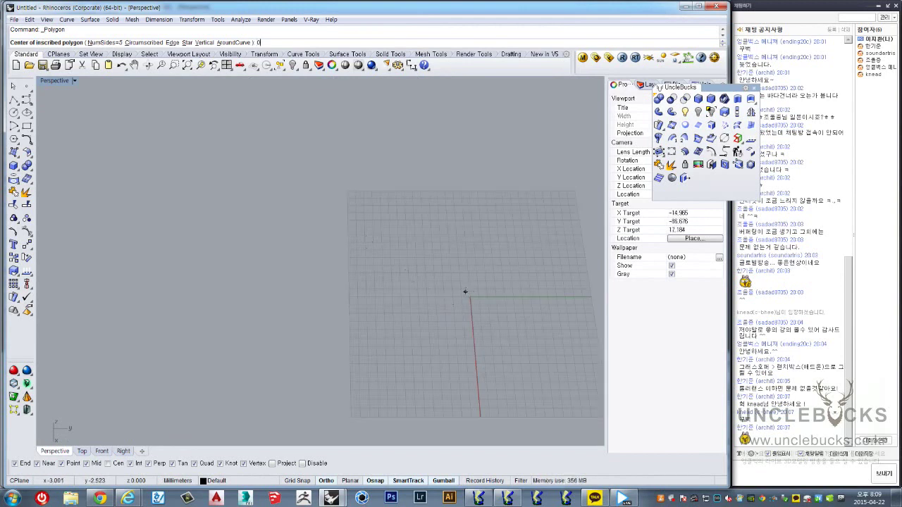
key(Return)
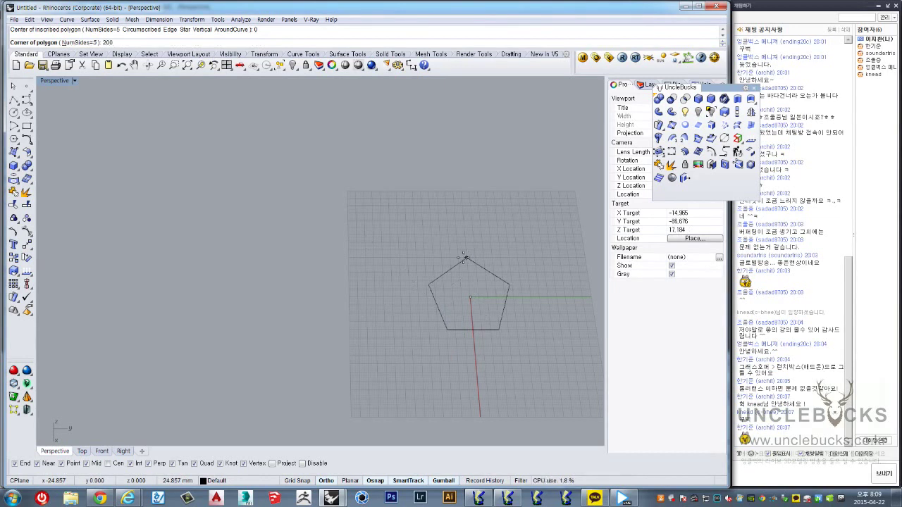
key(Return)
scroll(461, 259, down, 4)
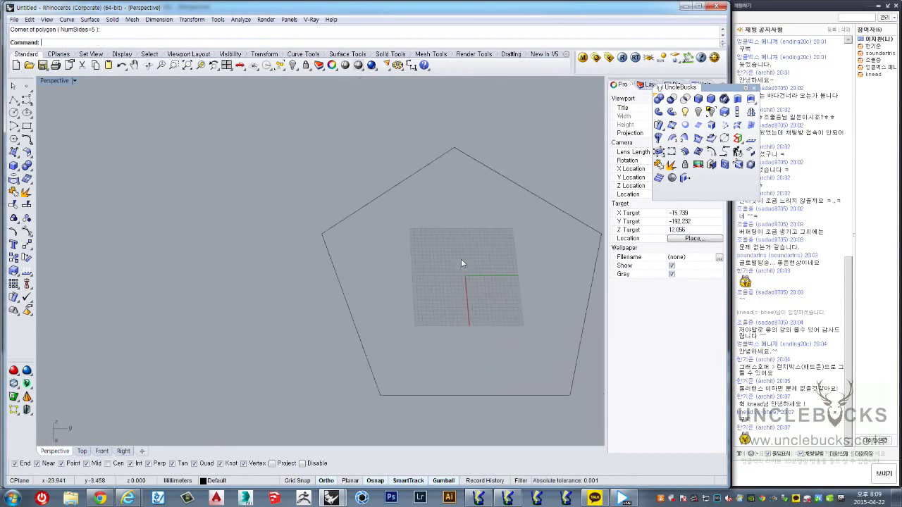
mouse_move(460, 258)
right_down()
mouse_move(369, 280)
mouse_move(322, 258)
mouse_move(379, 255)
mouse_move(346, 157)
mouse_move(346, 298)
mouse_move(374, 284)
mouse_move(388, 242)
mouse_move(386, 255)
right_up()
Step: Bring the shaded dodecahedron into view in stamp_0422.3dm and select its polysurface
click(387, 255)
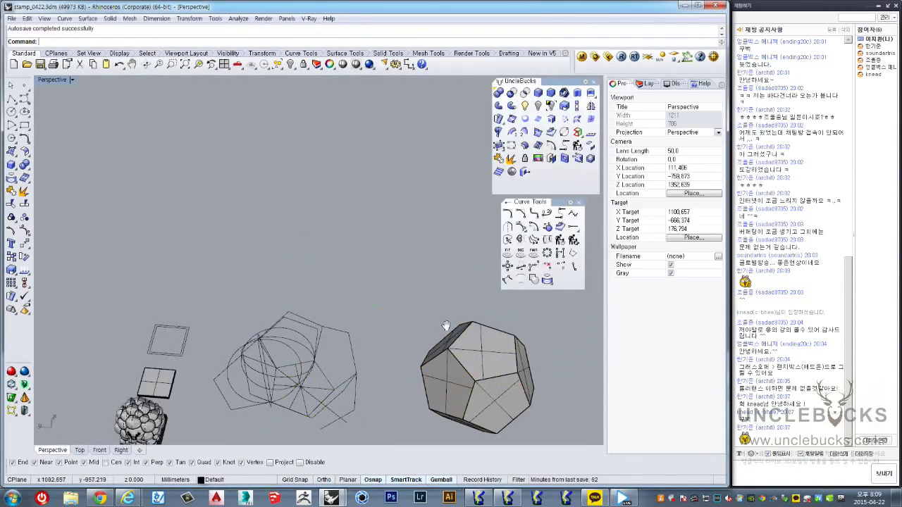
mouse_move(445, 326)
shift+right_down()
mouse_move(303, 268)
mouse_move(329, 229)
mouse_move(360, 243)
shift+right_up()
scroll(303, 268, up, 3)
scroll(300, 279, up, 3)
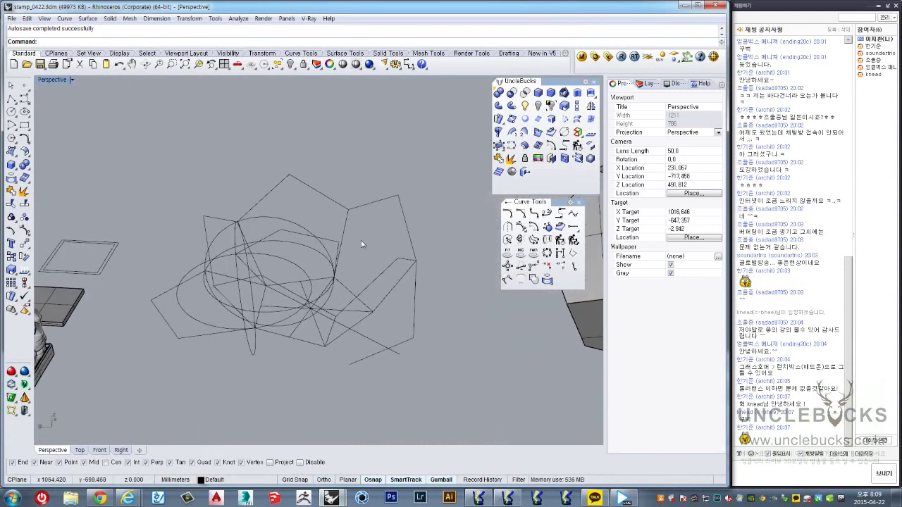
click(360, 244)
scroll(367, 245, up, 3)
scroll(307, 274, down, 5)
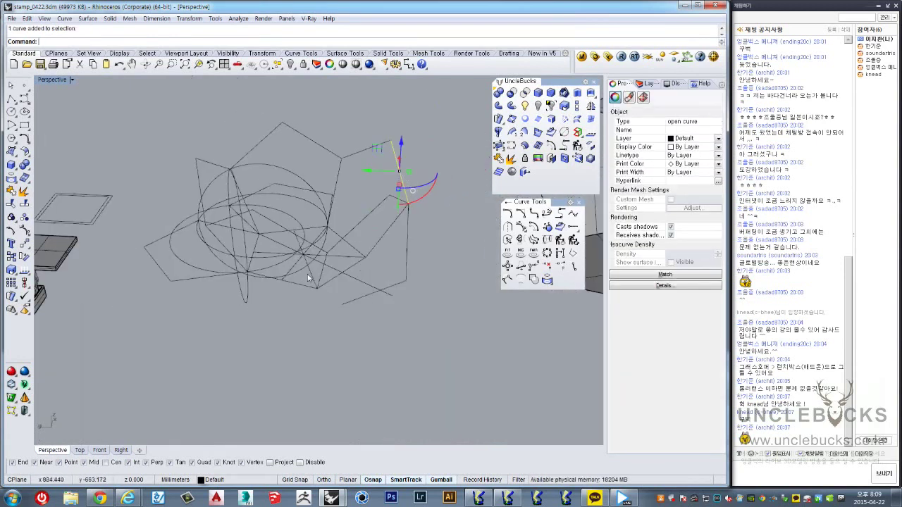
scroll(284, 322, down, 3)
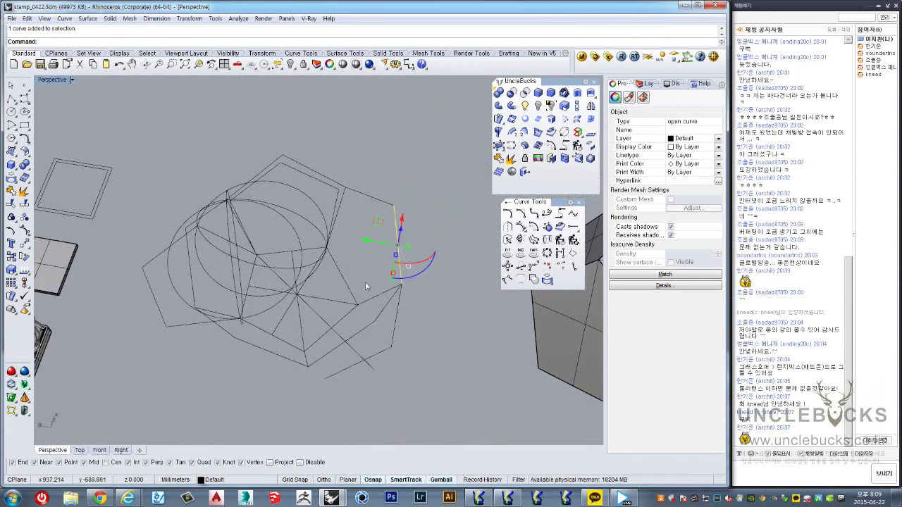
mouse_move(365, 281)
shift+right_down()
mouse_move(182, 271)
mouse_move(279, 200)
mouse_move(327, 210)
mouse_move(330, 159)
mouse_move(440, 229)
shift+right_up()
click(329, 160)
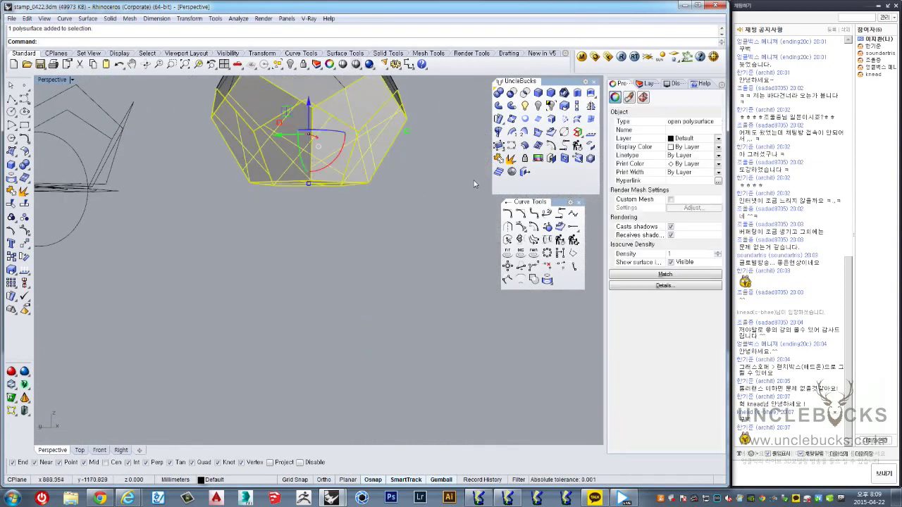
click(511, 158)
right_drag(297, 167, 186, 216)
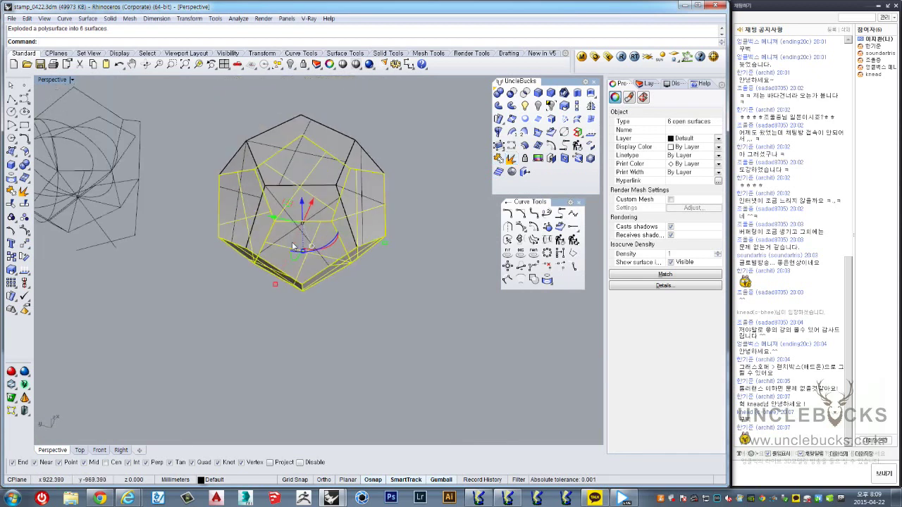
drag(186, 217, 390, 352)
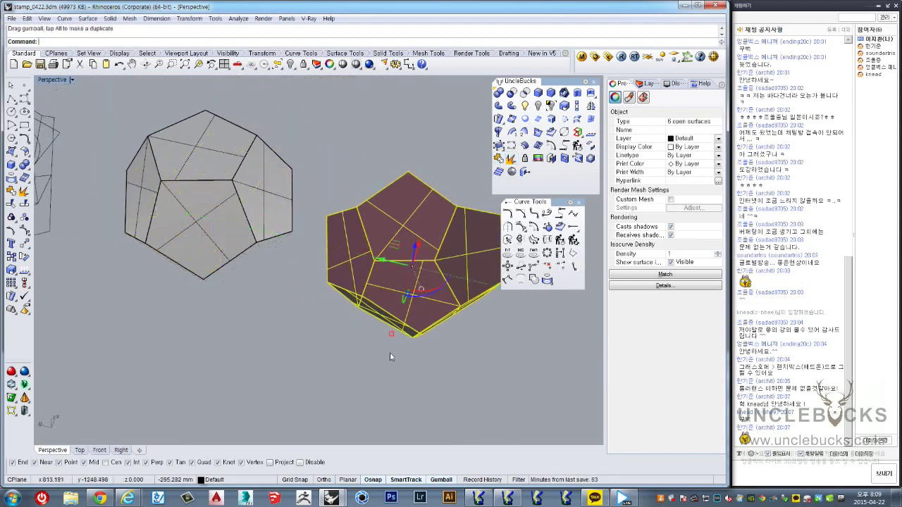
mouse_move(390, 352)
right_down()
mouse_move(290, 292)
mouse_move(302, 294)
mouse_move(316, 327)
right_up()
key(Escape)
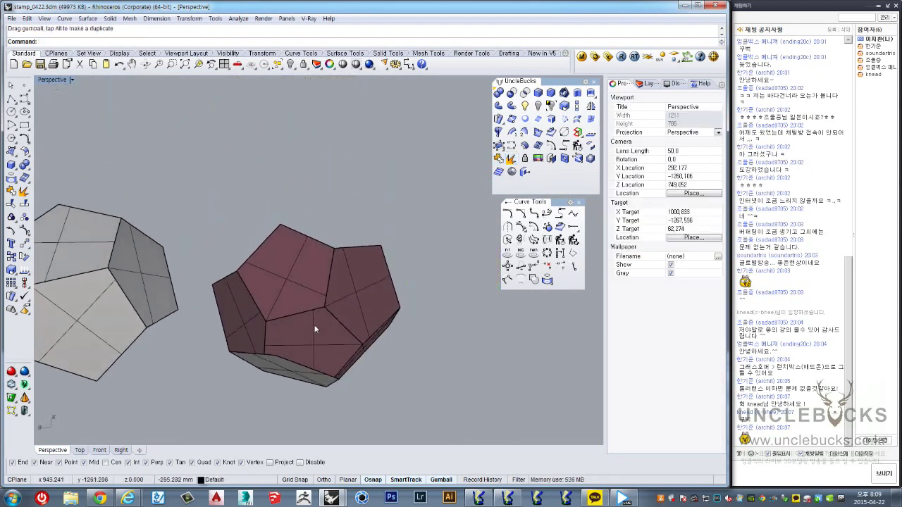
scroll(316, 326, up, 3)
click(314, 331)
scroll(281, 337, down, 1)
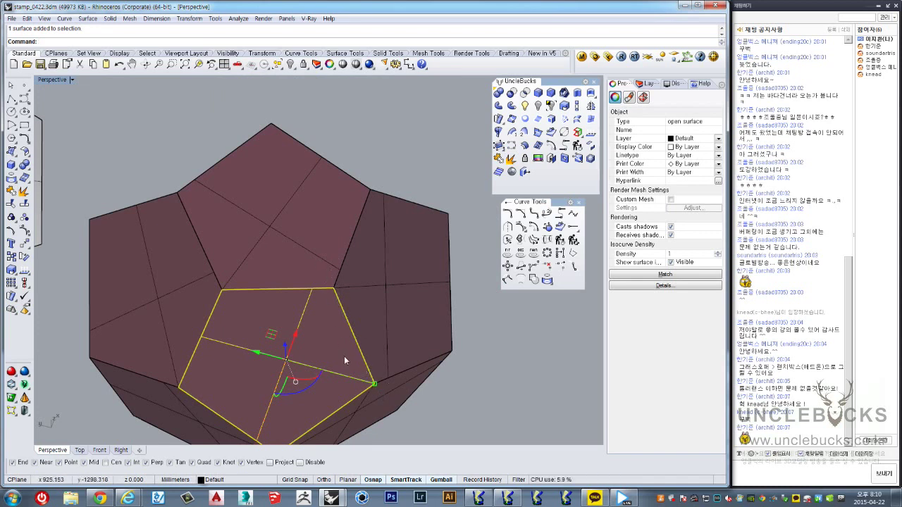
right_drag(282, 345, 335, 315)
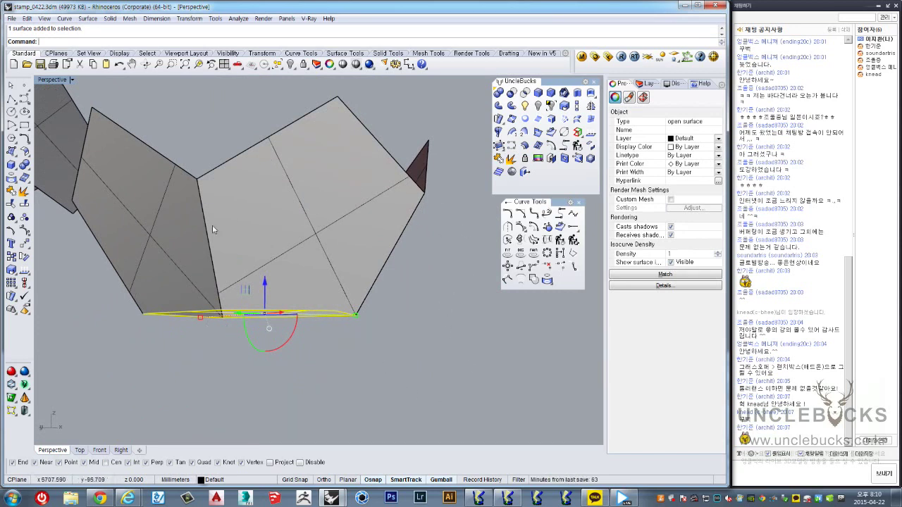
right_drag(273, 361, 321, 296)
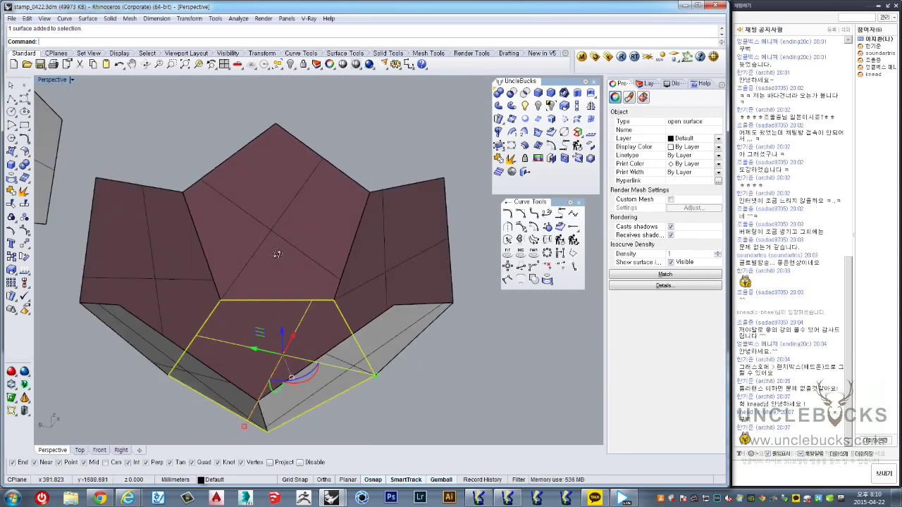
click(257, 203)
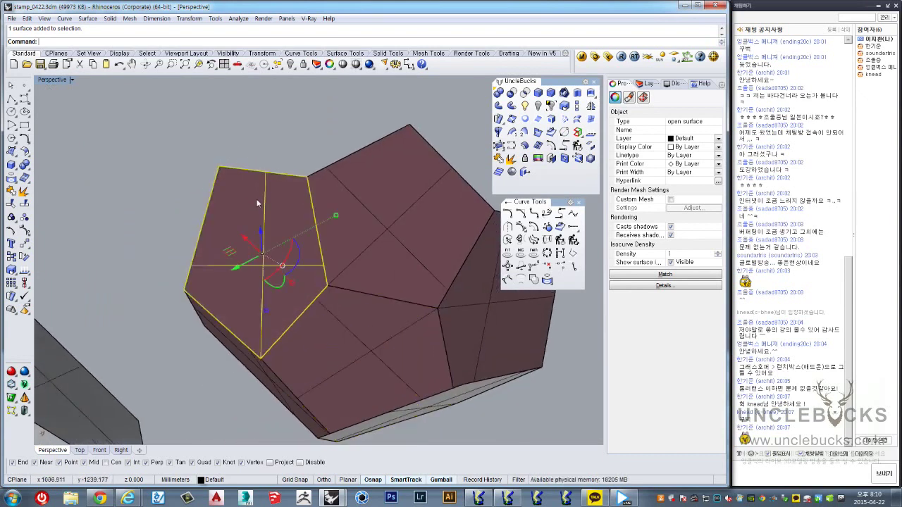
mouse_move(265, 264)
right_down()
mouse_move(402, 312)
mouse_move(287, 301)
right_up()
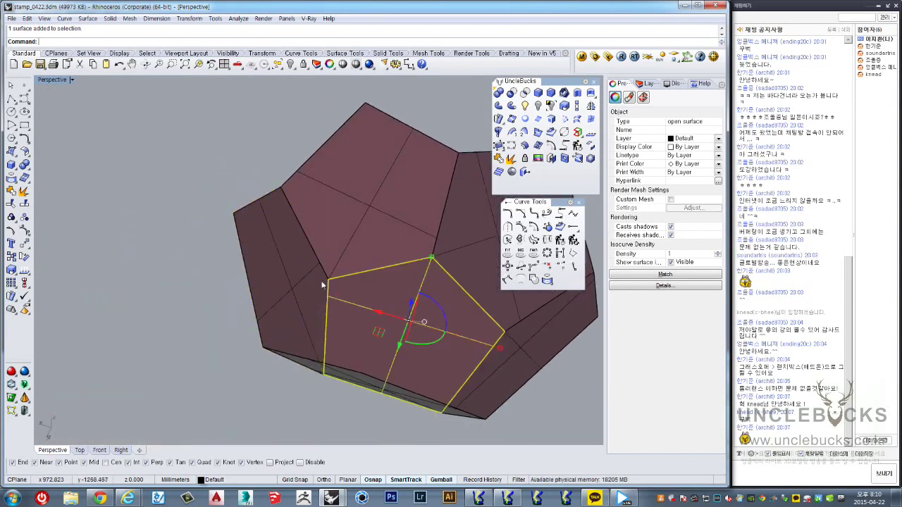
click(286, 302)
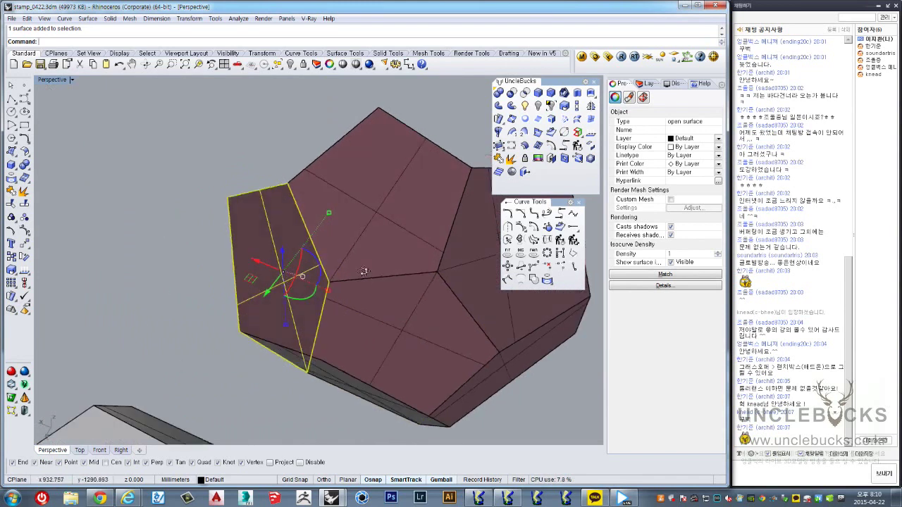
right_drag(212, 348, 300, 216)
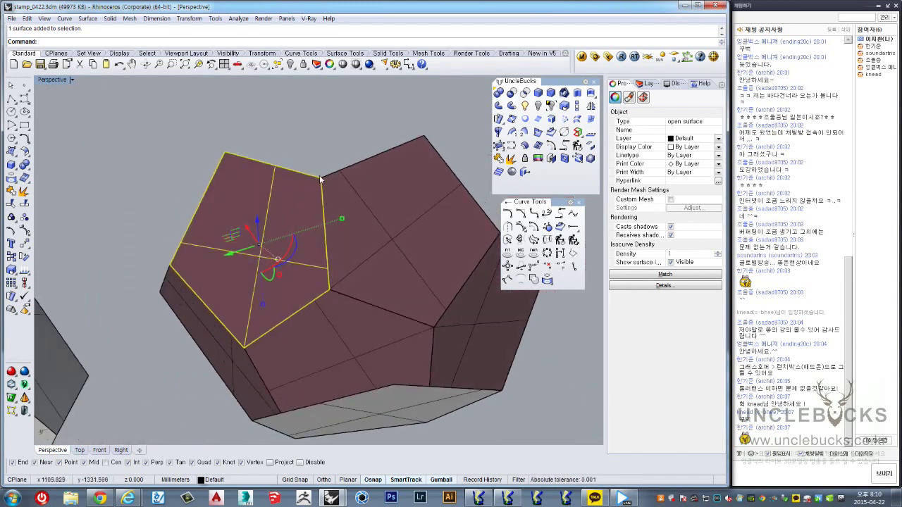
scroll(319, 181, up, 5)
scroll(324, 181, up, 2)
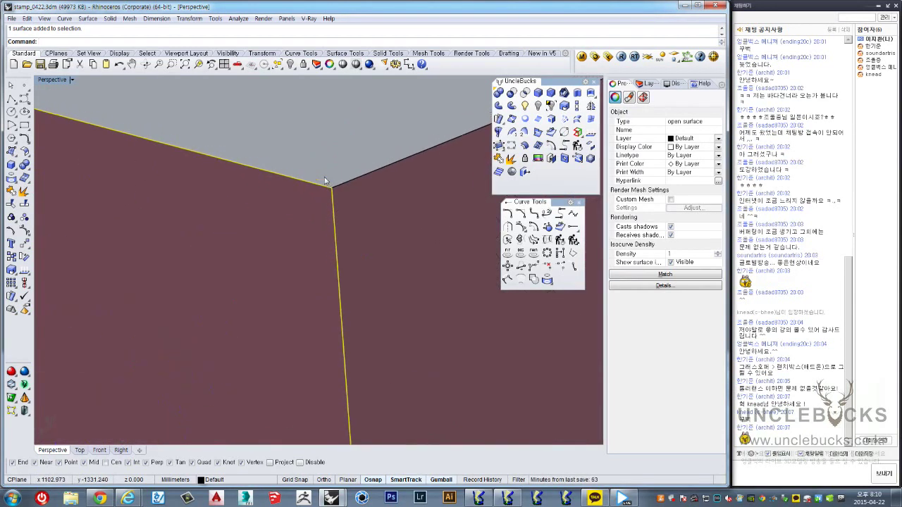
scroll(289, 191, down, 2)
scroll(292, 189, down, 3)
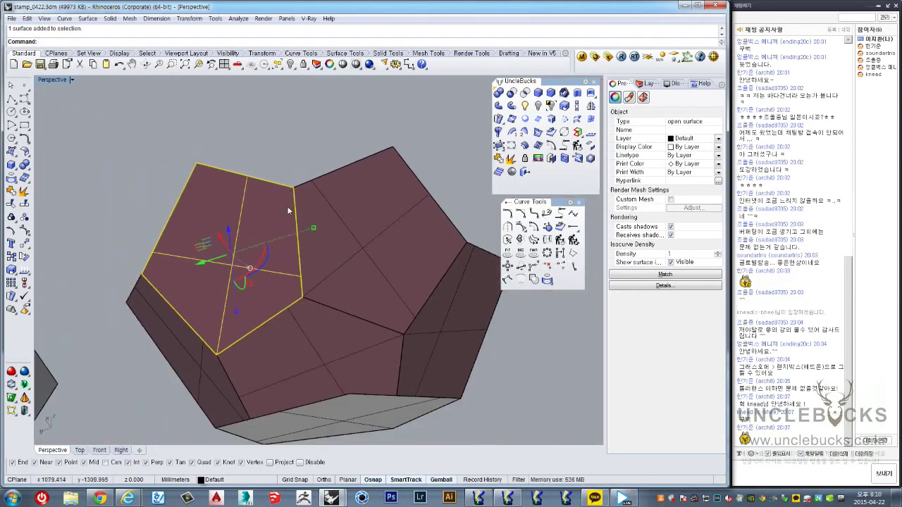
scroll(295, 189, down, 2)
right_drag(295, 185, 267, 309)
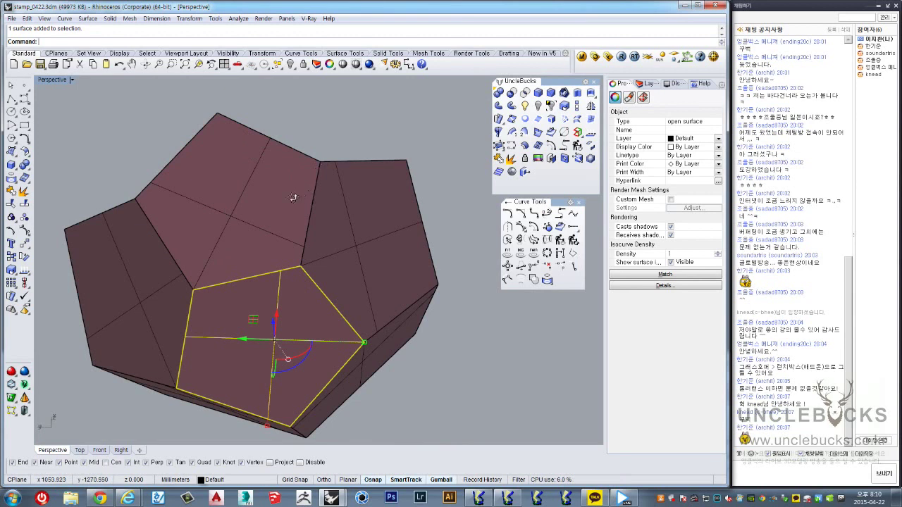
right_drag(308, 186, 274, 224)
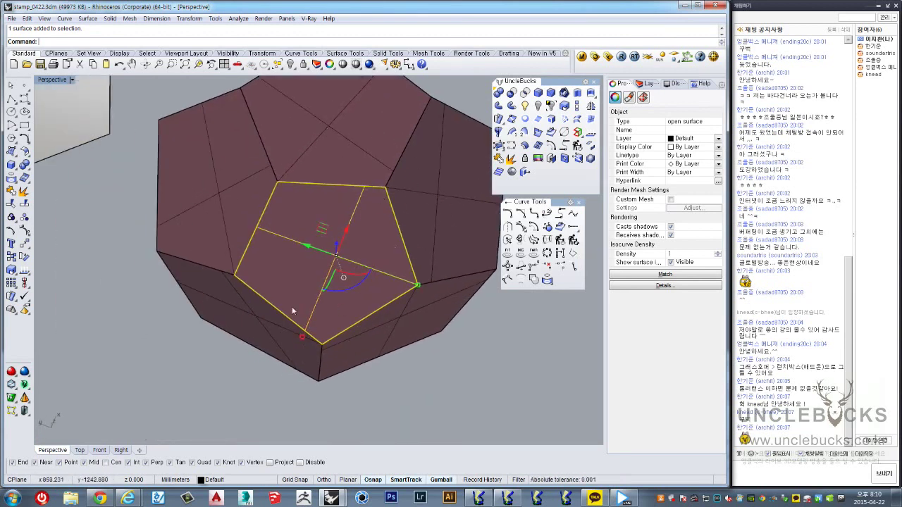
right_drag(314, 128, 356, 220)
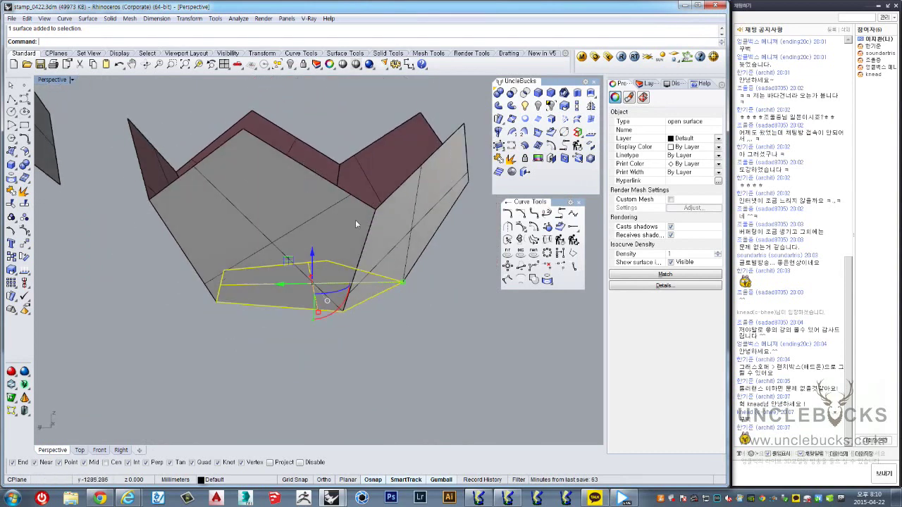
click(384, 337)
Step: Copy all six bowl surfaces beside the original and flip the copy over by 180°
key(ctrl+a)
mouse_move(162, 217)
right_down()
mouse_move(240, 217)
mouse_move(256, 203)
right_up()
alt+drag(224, 202, 421, 204)
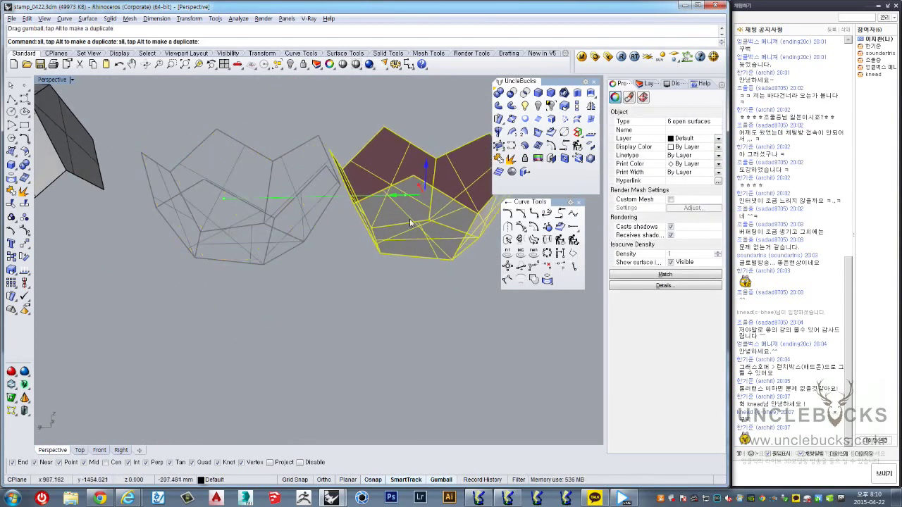
shift+right_drag(409, 229, 335, 265)
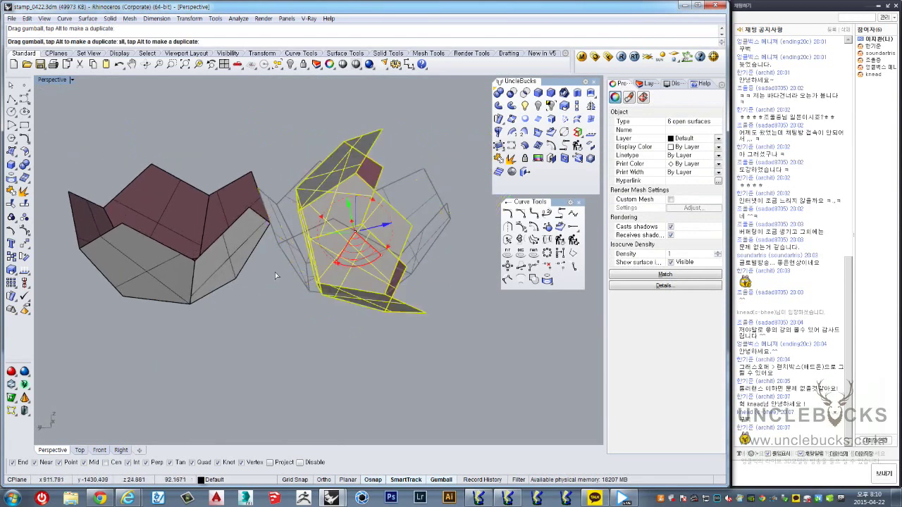
drag(379, 254, 282, 271)
mouse_move(296, 264)
right_down()
mouse_move(327, 246)
mouse_move(405, 268)
right_up()
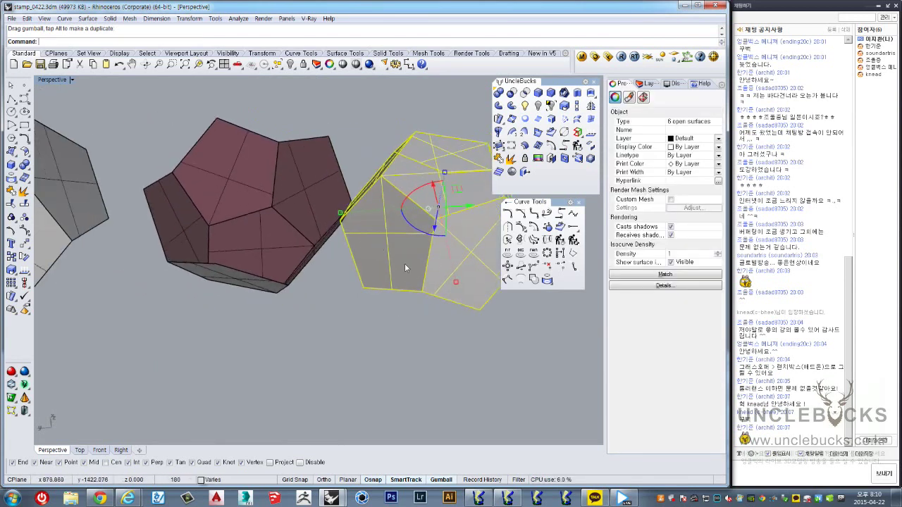
Step: Move the flipped bowl onto the original, snapping rim vertex to matching vertex
text(m)
key(Return)
click(479, 309)
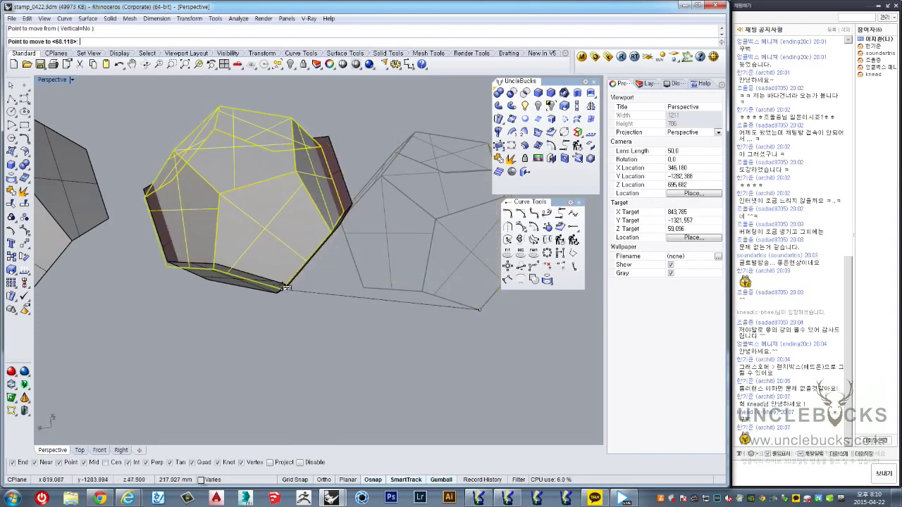
mouse_move(284, 279)
right_down()
mouse_move(287, 264)
mouse_move(348, 267)
mouse_move(248, 191)
mouse_move(305, 270)
right_up()
click(286, 263)
scroll(249, 191, up, 3)
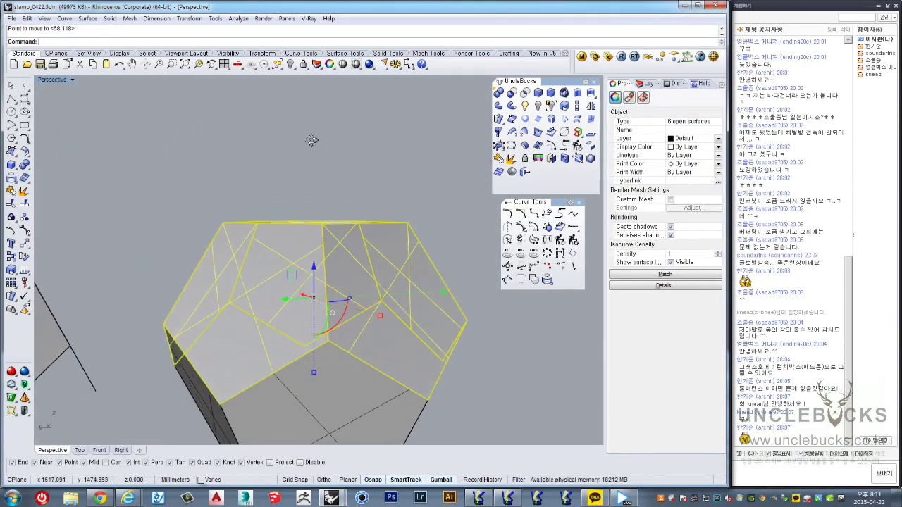
mouse_move(308, 202)
right_down()
mouse_move(319, 134)
mouse_move(305, 209)
right_up()
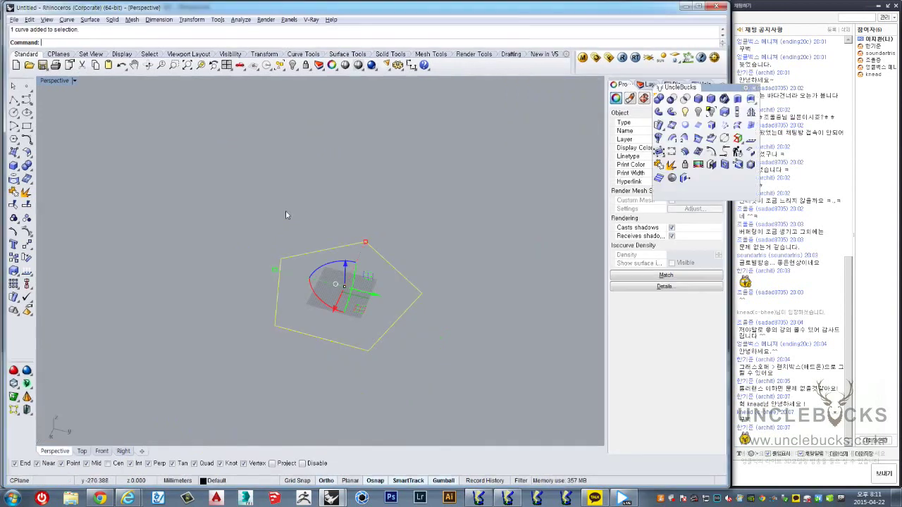
Step: Undo the last move of the bowl copy in stamp_0422.3dm
key(Escape)
right_drag(350, 232, 348, 258)
scroll(392, 251, up, 3)
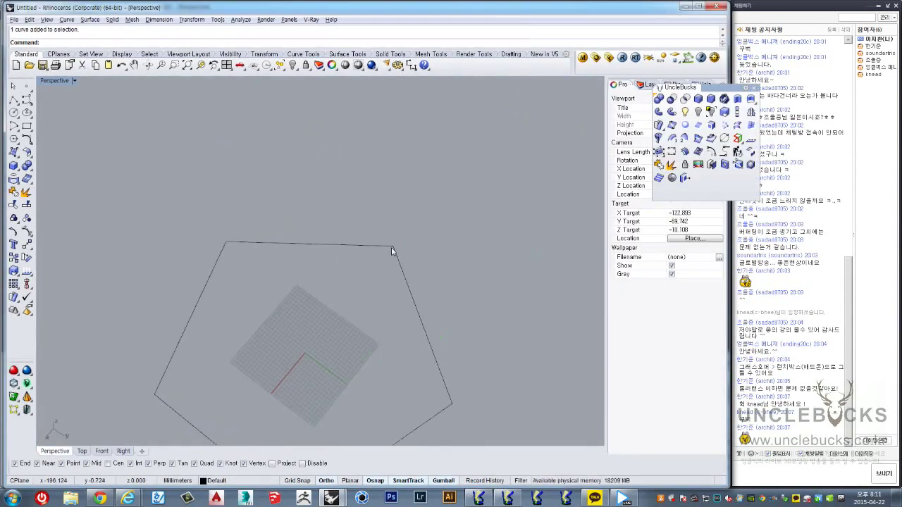
click(396, 267)
scroll(384, 240, down, 2)
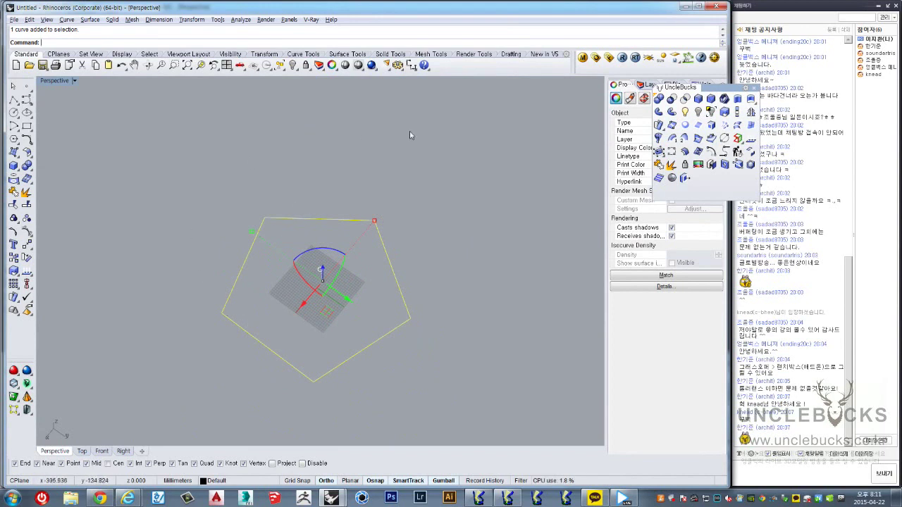
scroll(277, 206, up, 3)
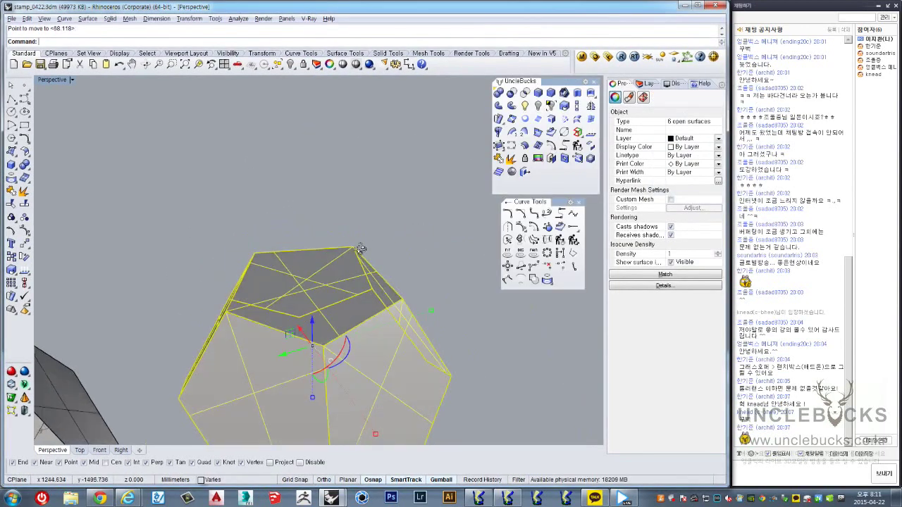
mouse_move(268, 232)
right_down()
mouse_move(297, 266)
mouse_move(328, 269)
right_up()
key(ctrl+z)
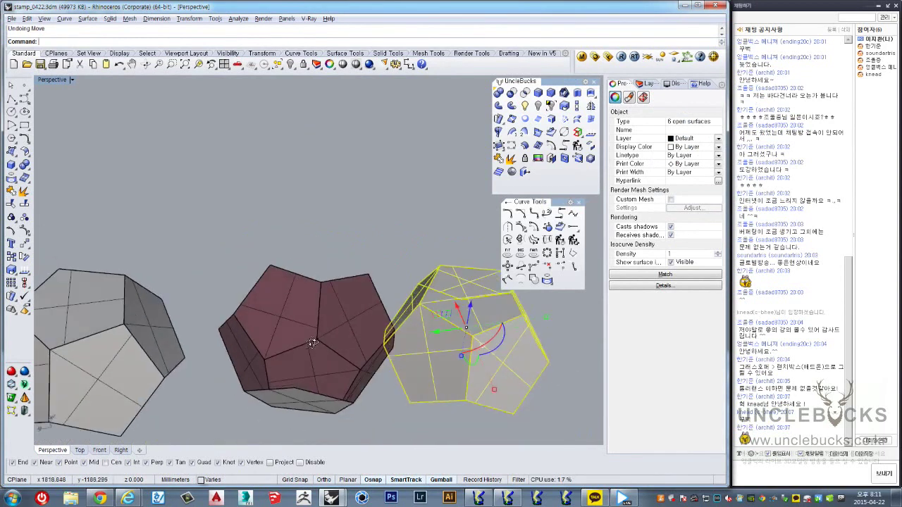
Step: Select a single pentagon face, then return to the Untitled window facing the pentagon
scroll(306, 328, up, 2)
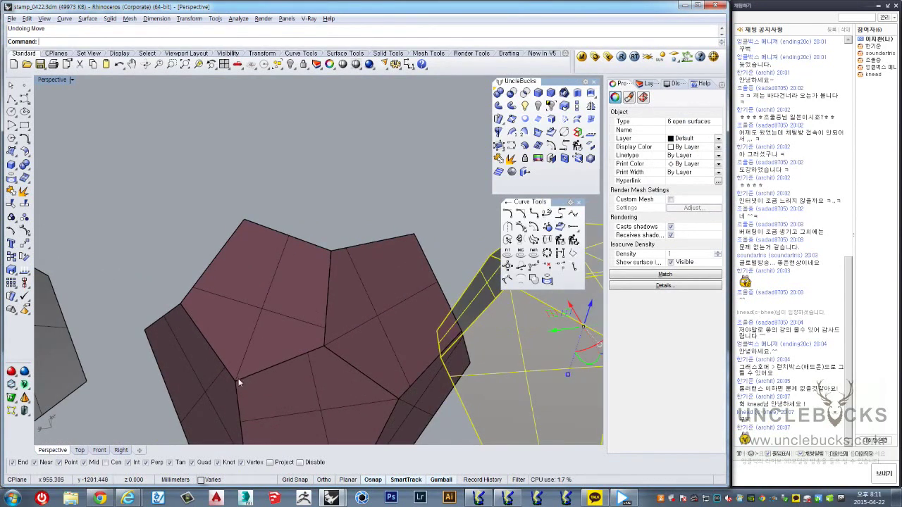
mouse_move(295, 314)
right_down()
mouse_move(328, 312)
mouse_move(296, 327)
mouse_move(317, 349)
right_up()
click(307, 344)
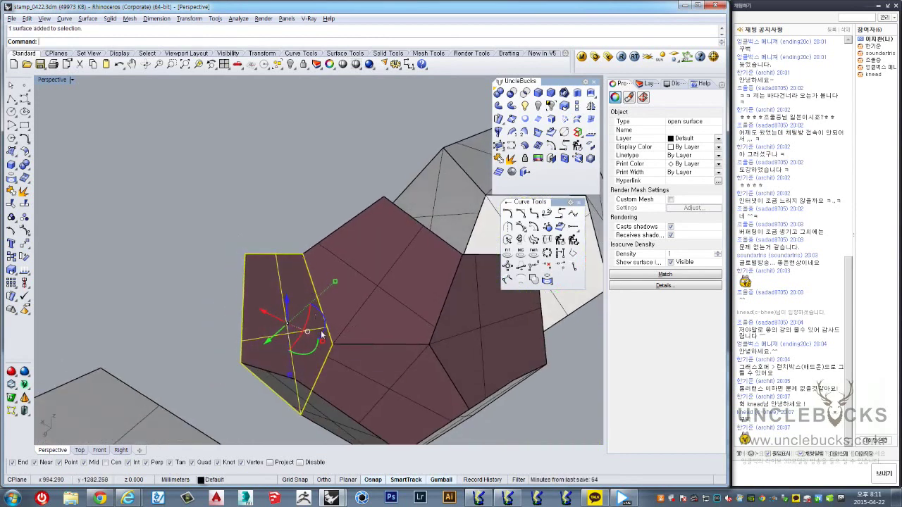
key(alt+Tab)
right_drag(365, 268, 393, 152)
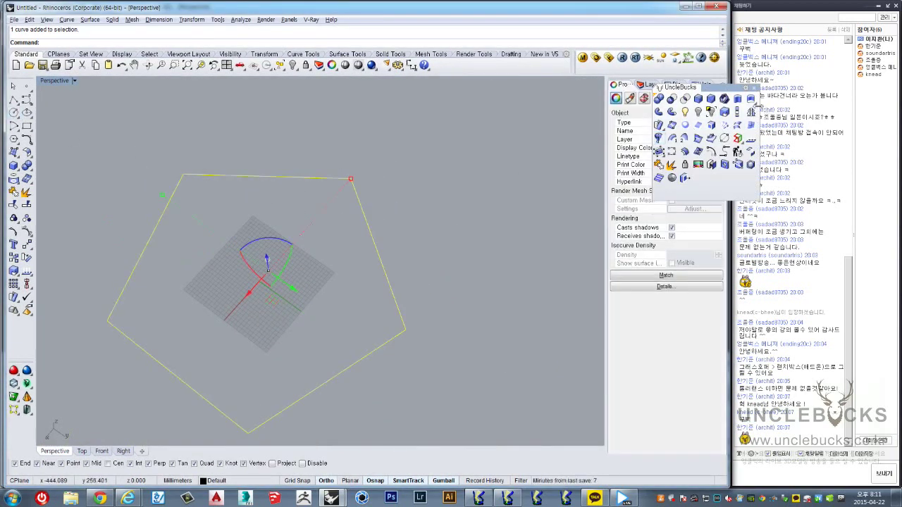
Step: Mirror the pentagon across one edge, between two adjacent vertices, into a neighbouring copy
click(750, 109)
click(351, 178)
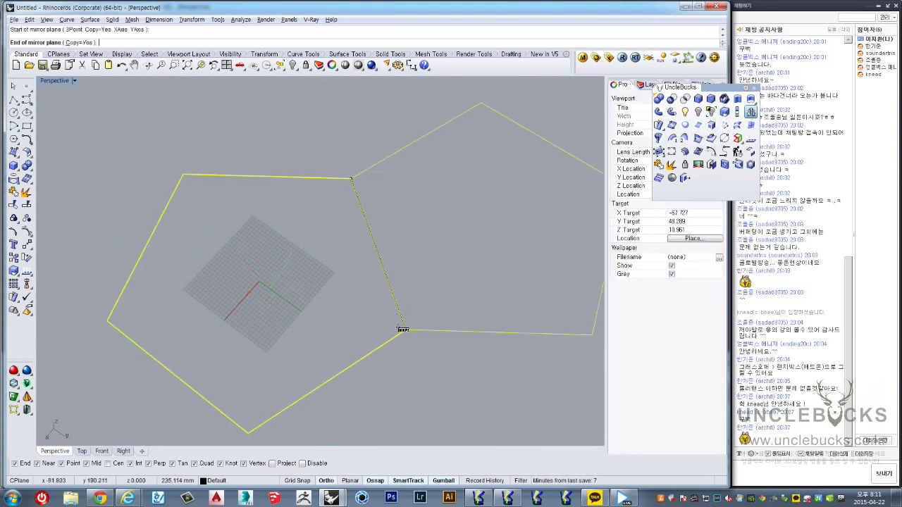
click(402, 329)
click(415, 208)
scroll(422, 203, down, 2)
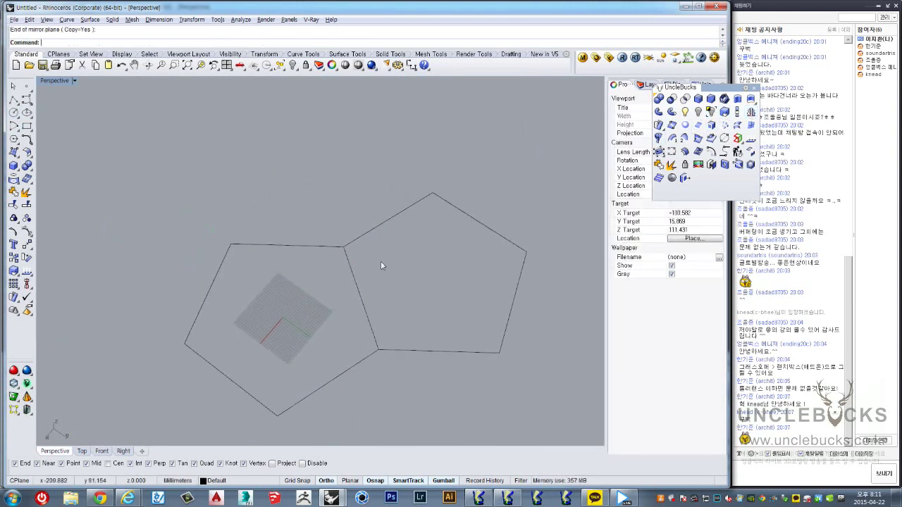
mouse_move(381, 266)
right_down()
mouse_move(433, 228)
mouse_move(435, 251)
mouse_move(408, 277)
right_up()
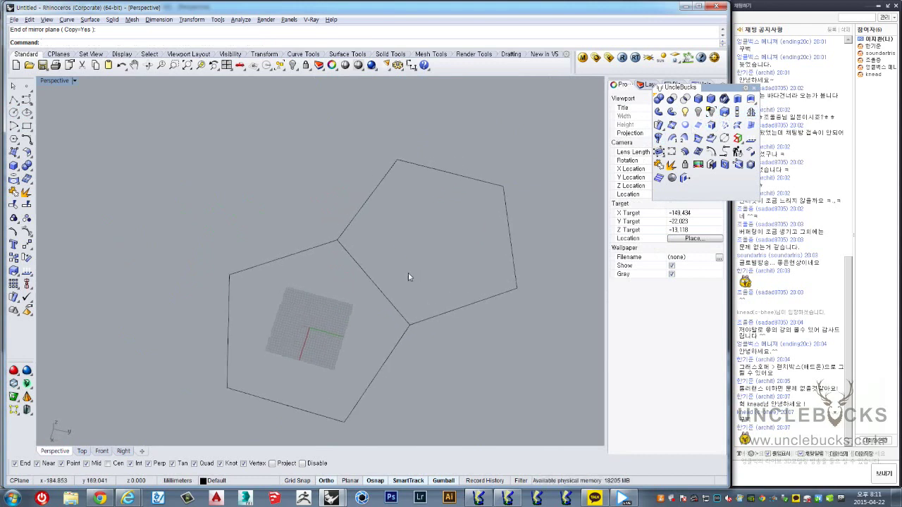
Step: Draw a vertical circle whose diameter spans two pentagon vertices, and select it
click(463, 307)
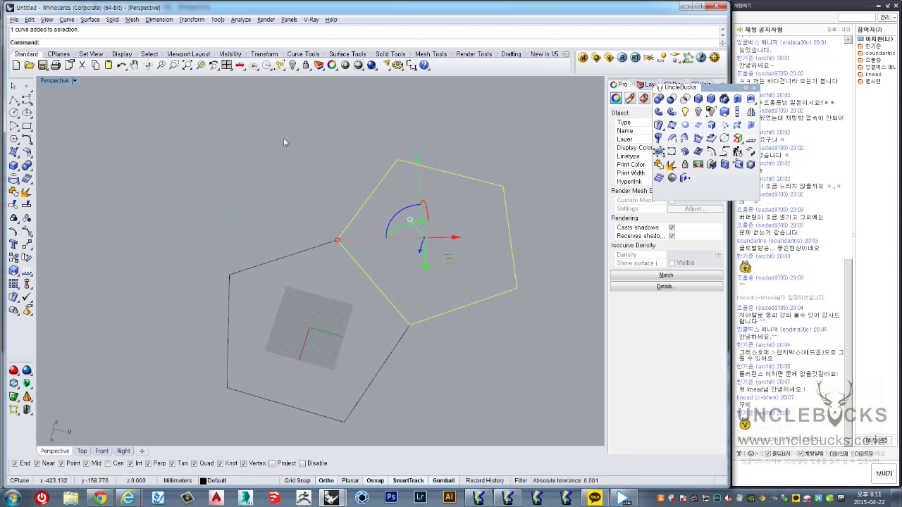
click(725, 139)
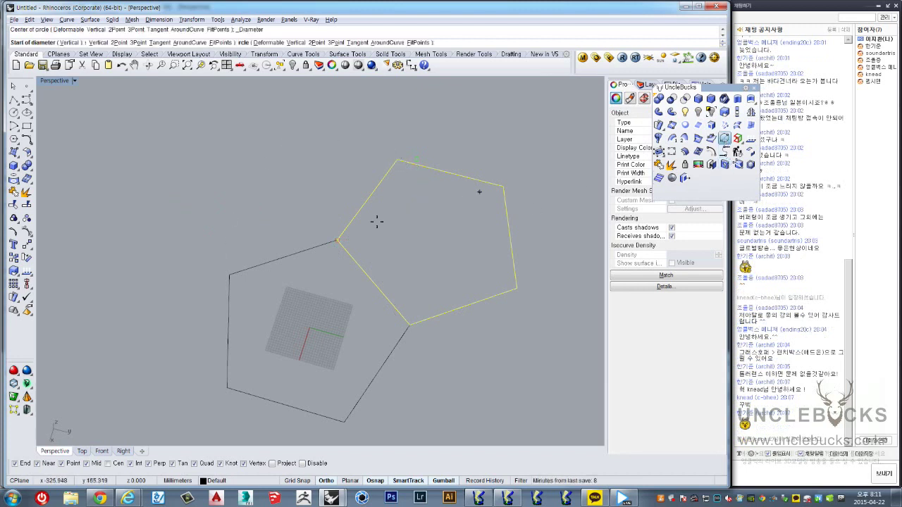
click(229, 274)
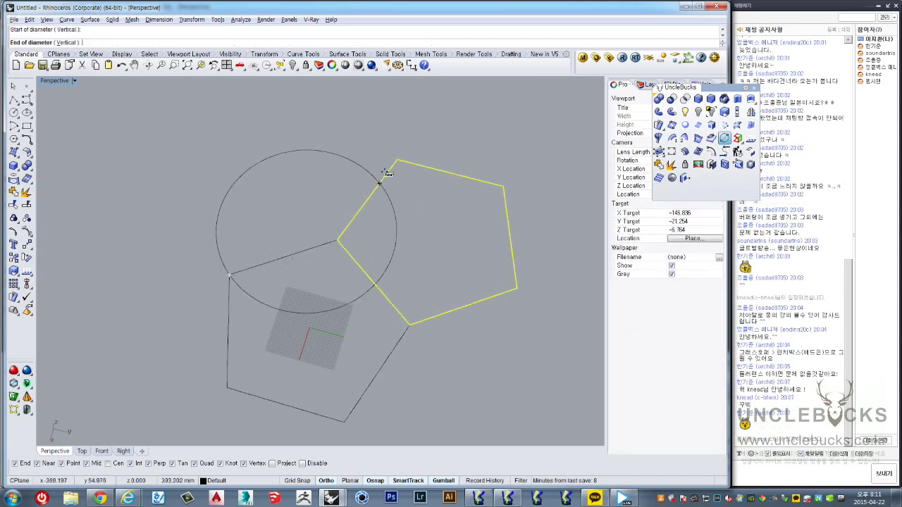
click(398, 160)
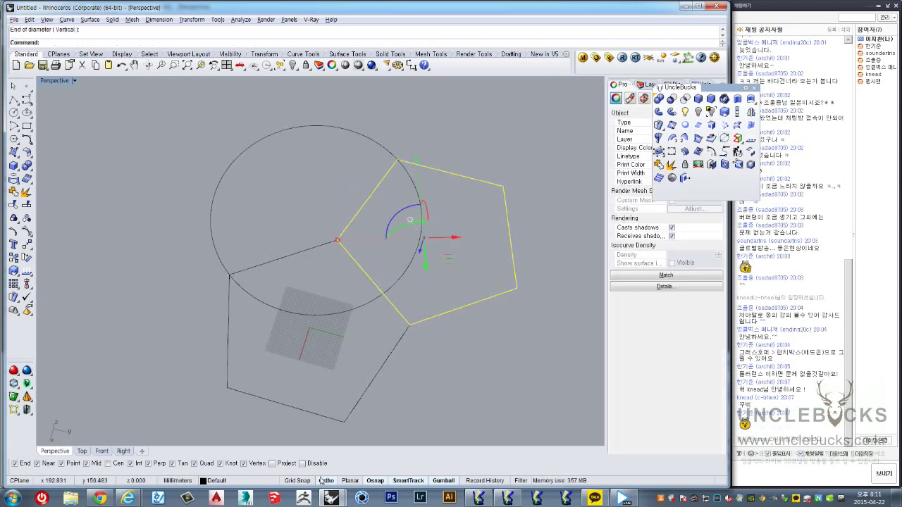
right_drag(339, 432, 326, 150)
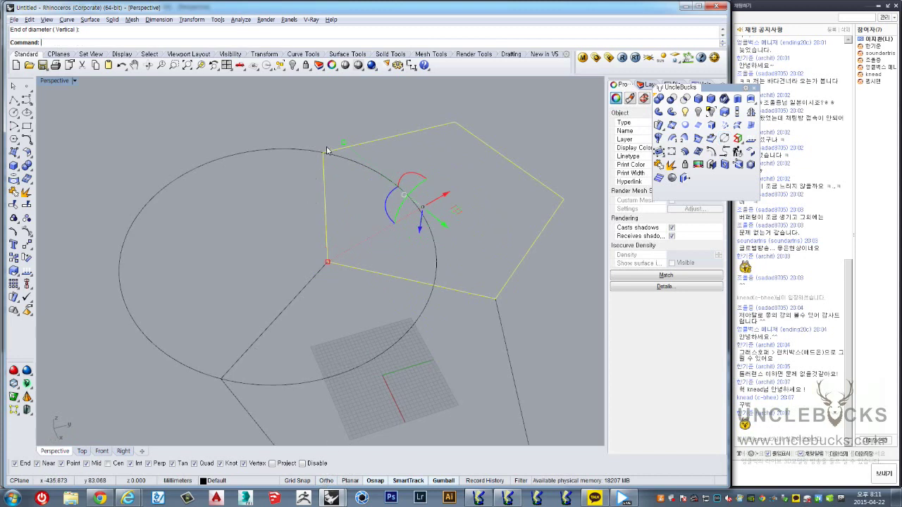
click(356, 166)
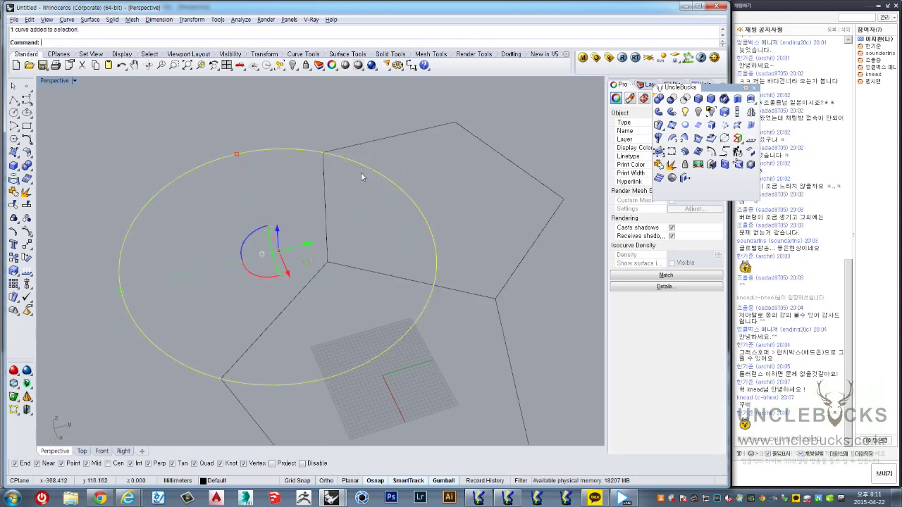
right_drag(361, 172, 309, 220)
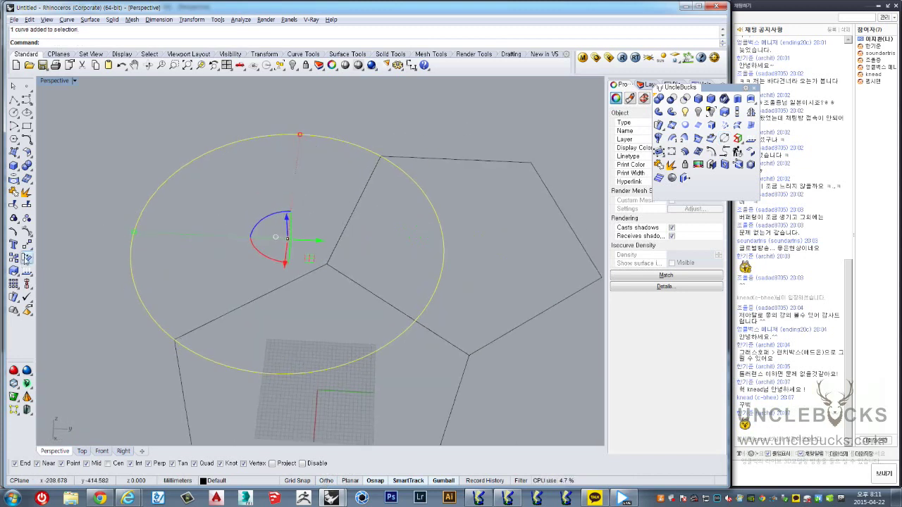
Step: Start a 3D rotation of the circle about the axis from the shared vertex to the other vertex
right_click(26, 257)
click(175, 340)
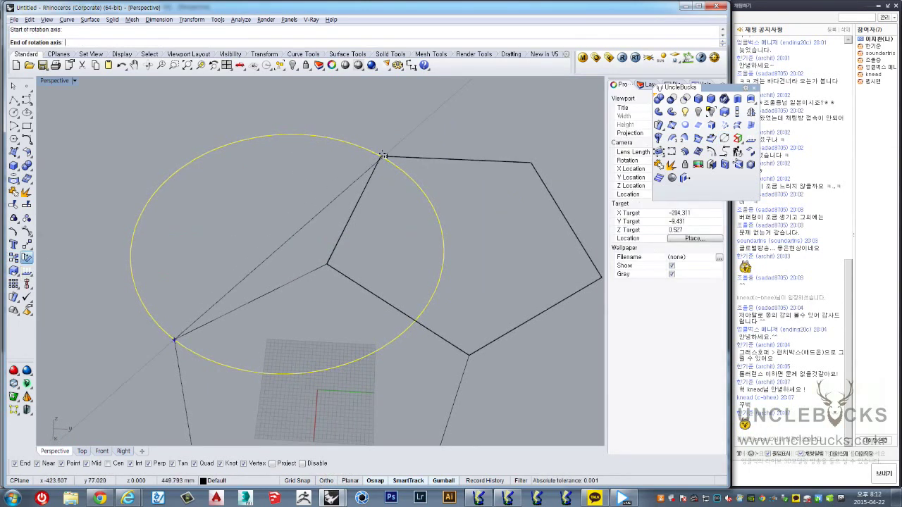
scroll(384, 158, up, 3)
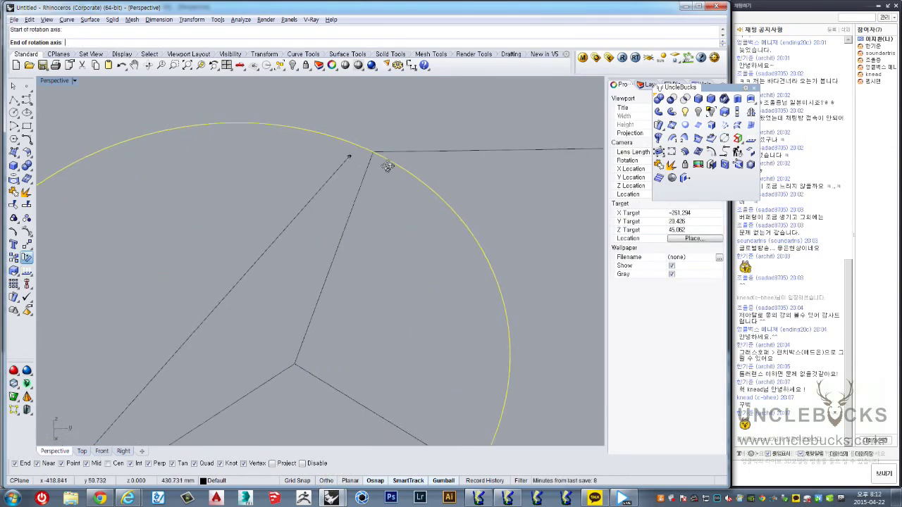
scroll(387, 167, up, 2)
scroll(322, 131, up, 2)
scroll(298, 282, up, 2)
scroll(272, 246, up, 2)
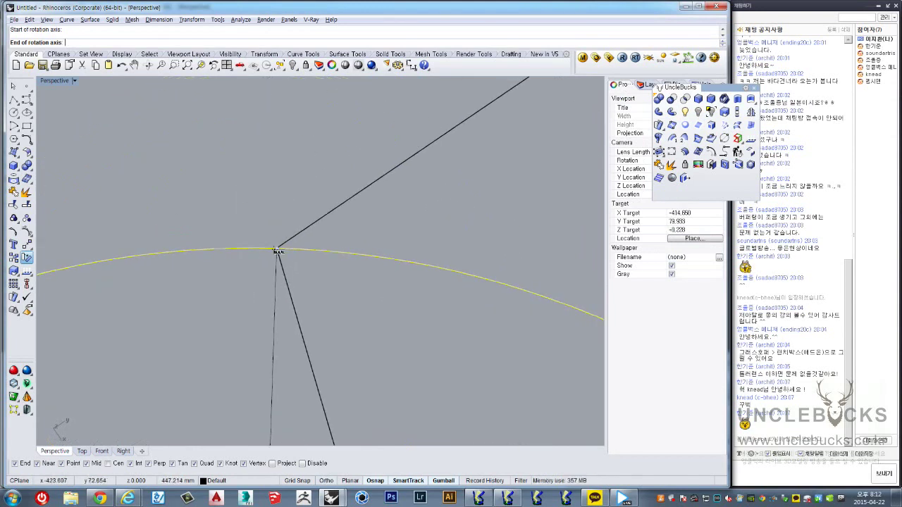
click(278, 251)
scroll(279, 261, down, 3)
scroll(303, 282, down, 1)
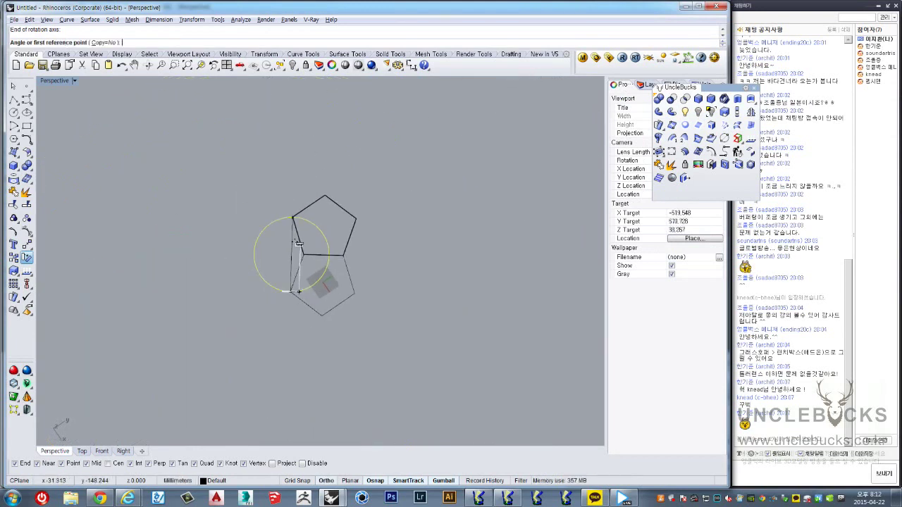
scroll(302, 240, up, 2)
Step: Rotate the circle to stand vertical beside the pentagons and inspect it from several angles
mouse_move(301, 239)
right_down()
mouse_move(312, 302)
mouse_move(441, 240)
mouse_move(439, 262)
mouse_move(446, 257)
right_up()
click(446, 260)
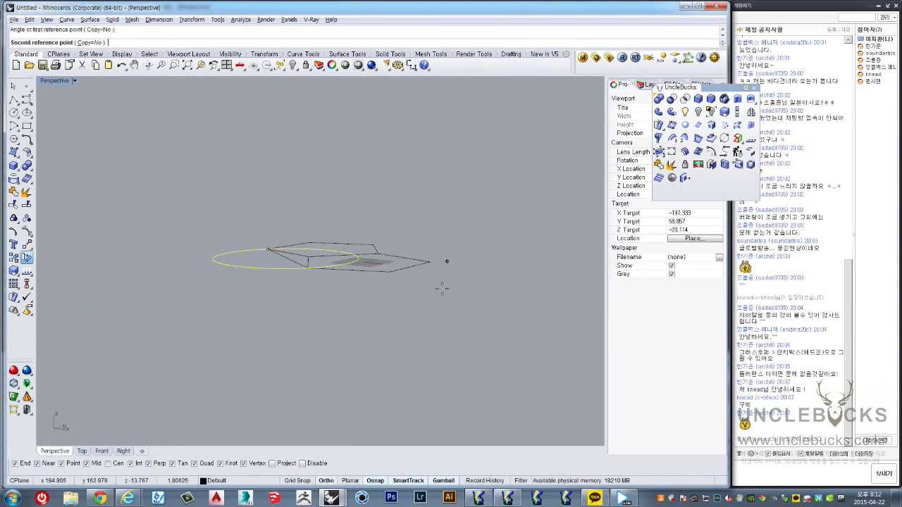
click(257, 374)
right_drag(365, 254, 330, 200)
scroll(331, 200, up, 2)
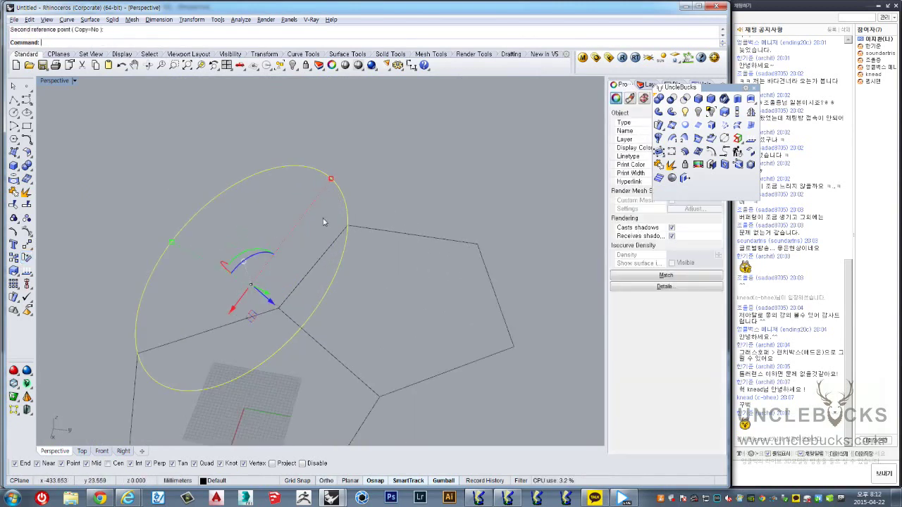
scroll(411, 276, up, 2)
right_drag(411, 275, 359, 334)
key(Escape)
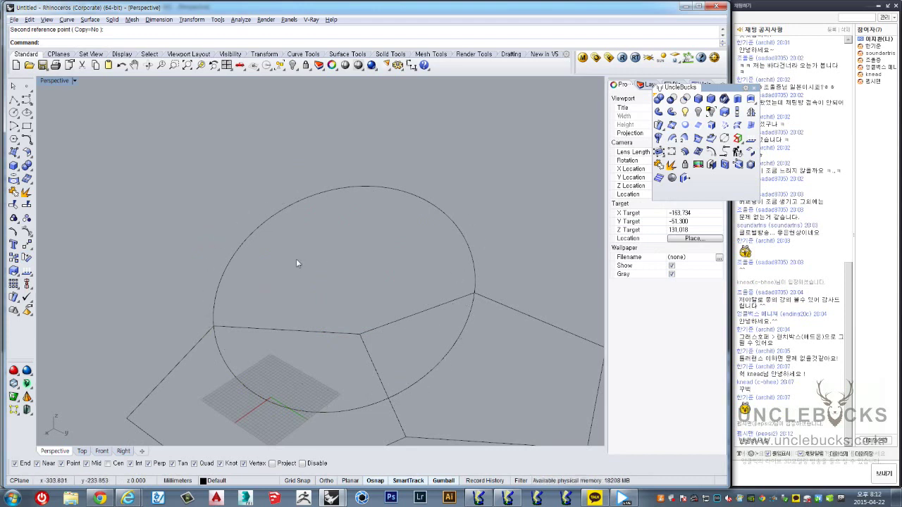
mouse_move(295, 258)
right_down()
mouse_move(402, 302)
mouse_move(329, 252)
mouse_move(346, 193)
mouse_move(317, 237)
mouse_move(301, 213)
mouse_move(326, 235)
right_up()
scroll(329, 248, up, 2)
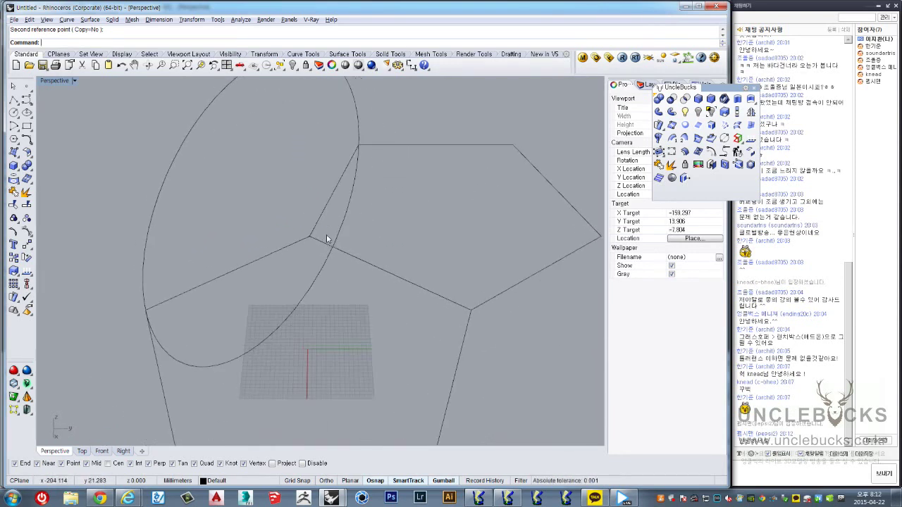
scroll(327, 236, down, 3)
Step: Mirror the lower pentagon across another edge to create a third pentagon
click(344, 161)
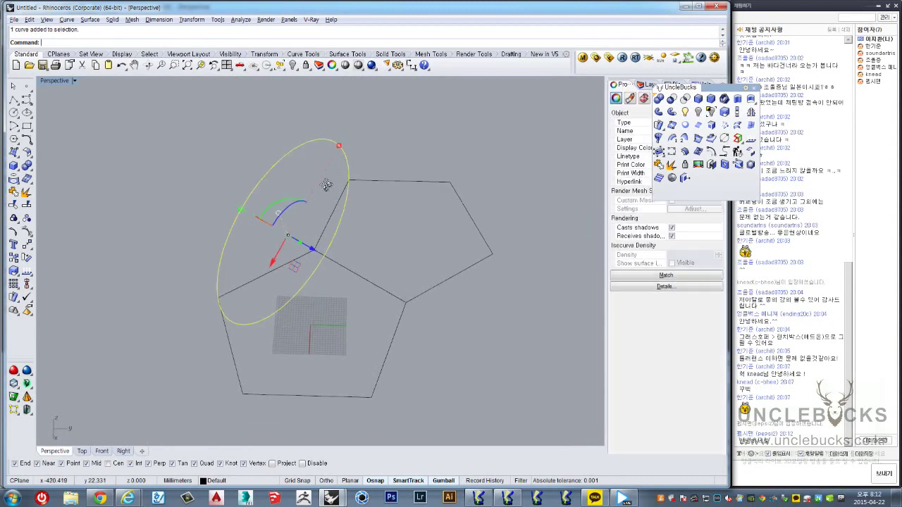
mouse_move(328, 185)
right_down()
mouse_move(346, 201)
mouse_move(358, 197)
mouse_move(351, 196)
mouse_move(340, 293)
mouse_move(299, 290)
mouse_move(338, 272)
right_up()
click(296, 296)
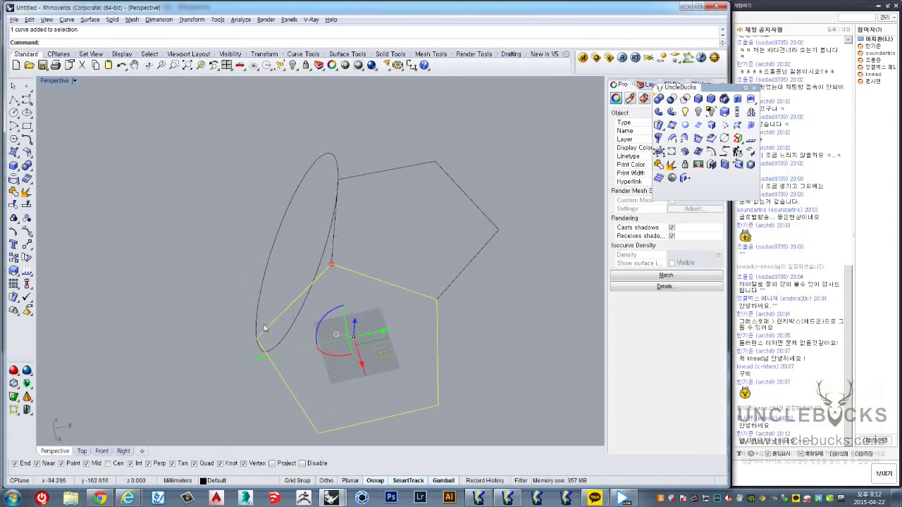
click(750, 111)
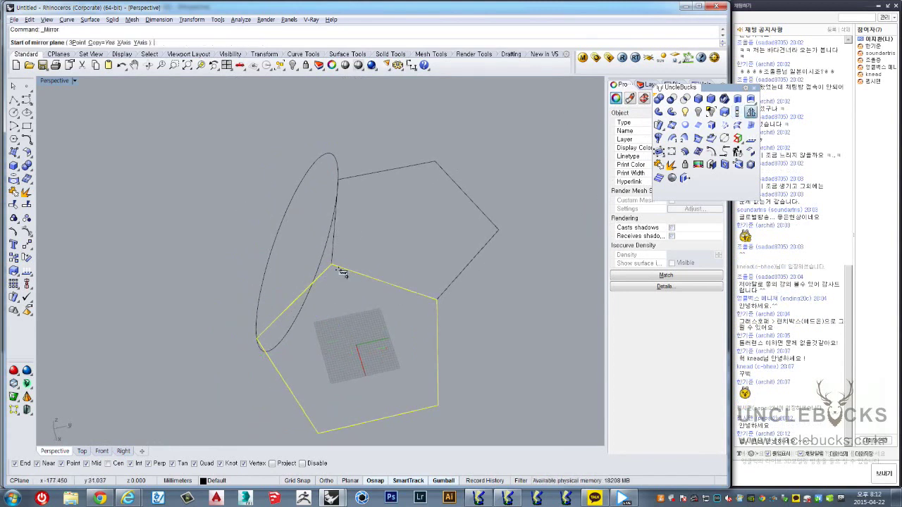
click(331, 265)
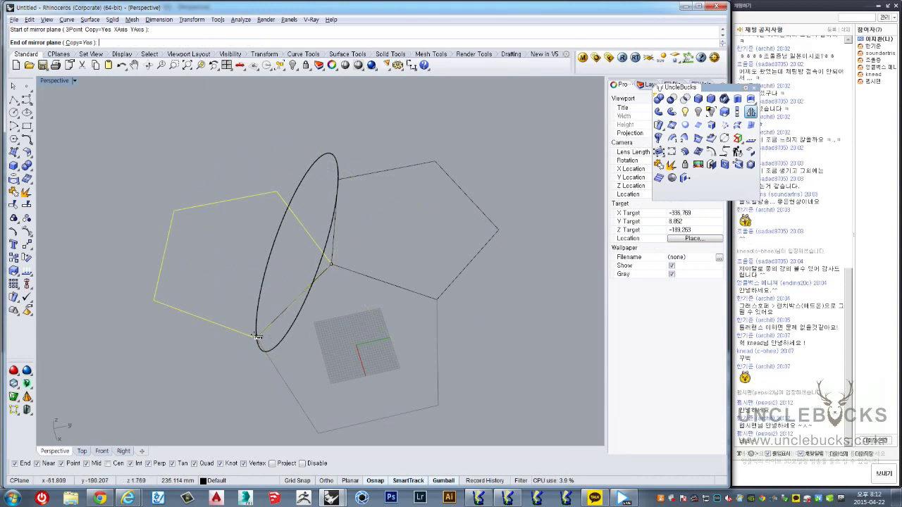
mouse_move(262, 327)
right_down()
mouse_move(280, 333)
mouse_move(314, 320)
mouse_move(289, 292)
right_up()
click(280, 332)
click(265, 326)
Step: Begin a vertical circle from the shared pentagon corner
right_drag(353, 244, 326, 250)
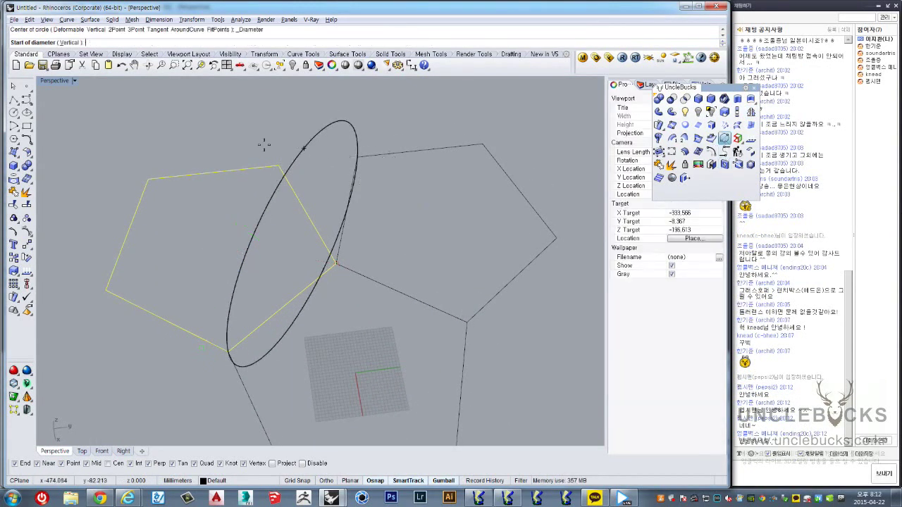
right_drag(261, 140, 278, 171)
click(268, 179)
Step: Finish the new circle, then Rotate3D it about the pentagon-corner axis to meet the first circle
click(504, 339)
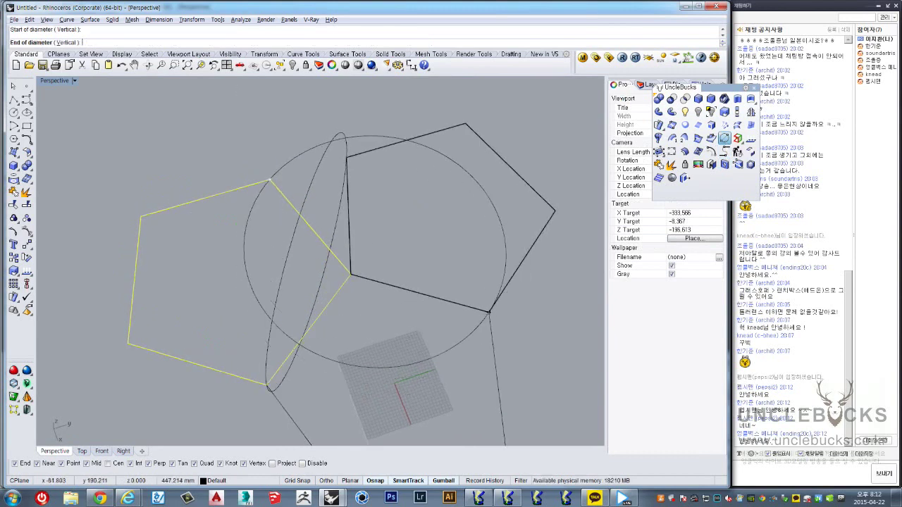
click(489, 317)
mouse_move(489, 316)
right_down()
mouse_move(505, 268)
mouse_move(462, 275)
right_up()
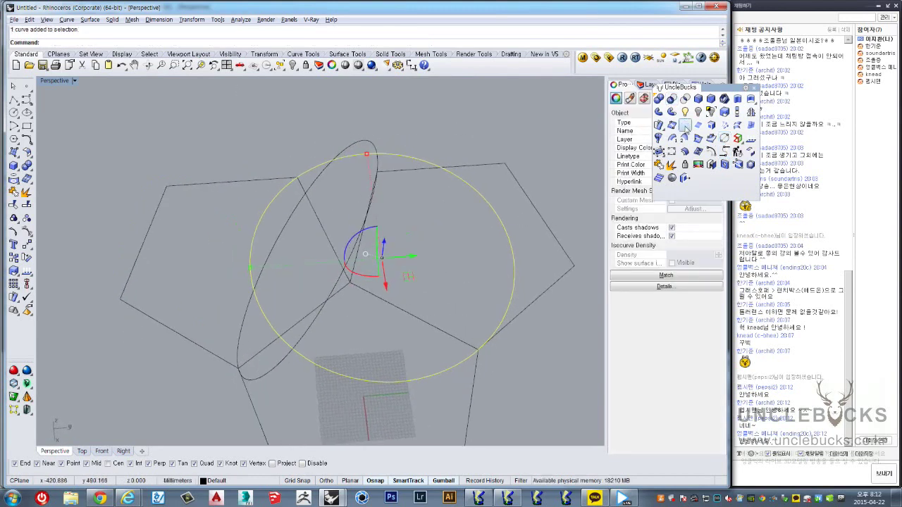
click(26, 258)
right_drag(312, 205, 319, 203)
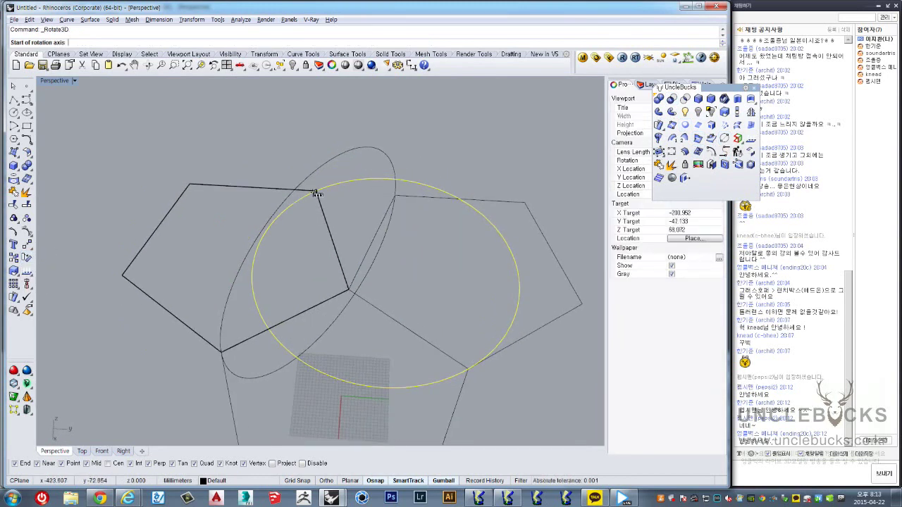
click(317, 194)
click(467, 369)
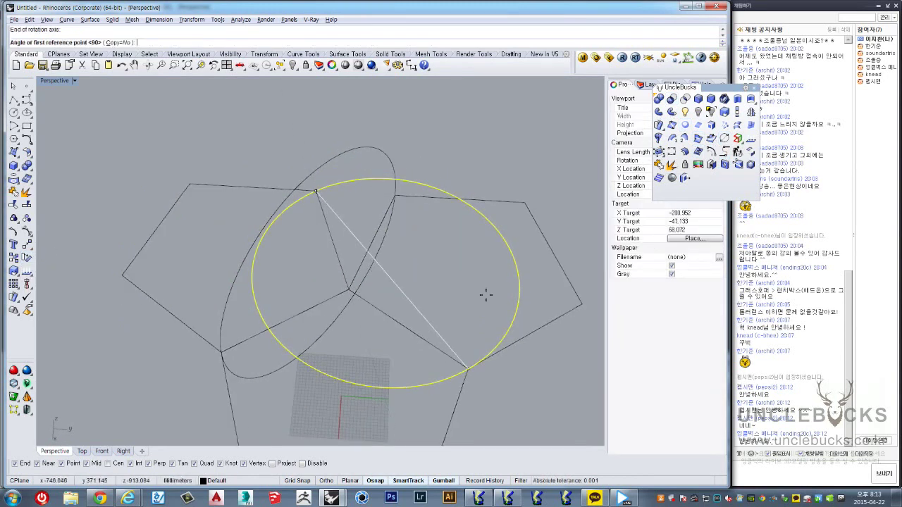
click(508, 212)
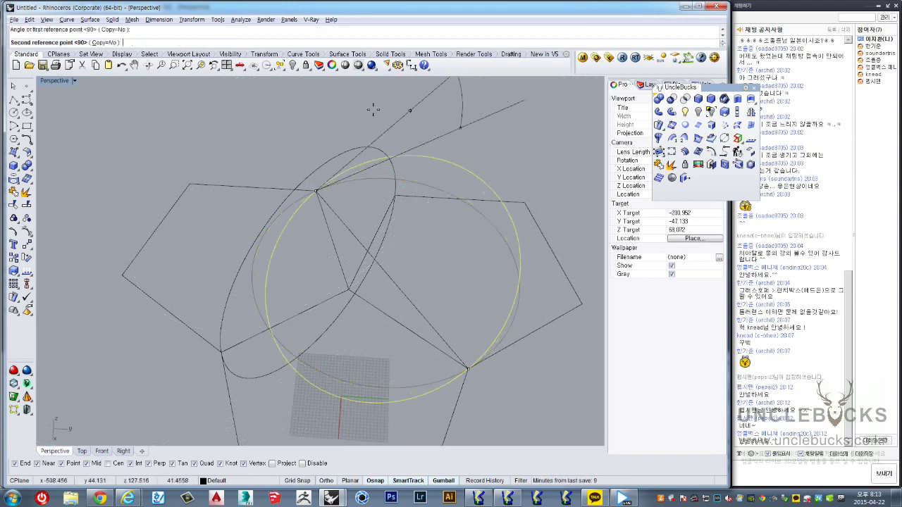
click(317, 126)
Step: Deselect the rotated circle and begin a line from the shared pentagon corner
mouse_move(316, 125)
right_down()
mouse_move(316, 197)
mouse_move(363, 181)
mouse_move(383, 155)
mouse_move(376, 151)
mouse_move(363, 177)
mouse_move(363, 211)
mouse_move(421, 281)
mouse_move(477, 271)
right_up()
scroll(364, 150, up, 5)
click(449, 266)
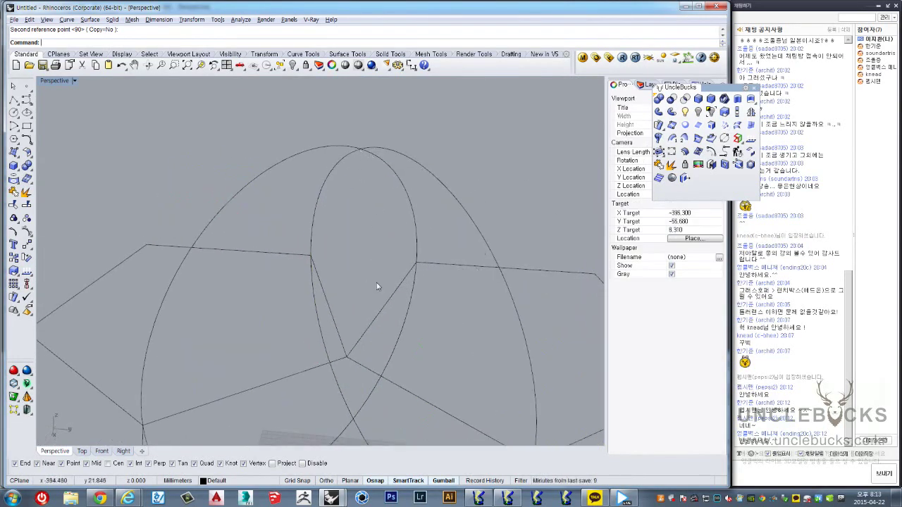
mouse_move(376, 282)
right_down()
mouse_move(346, 303)
mouse_move(320, 294)
mouse_move(374, 278)
right_up()
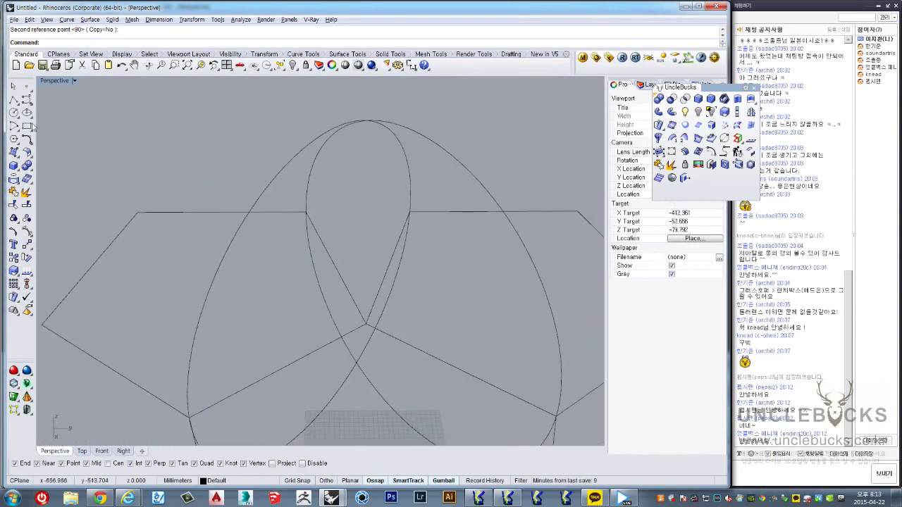
click(13, 101)
click(364, 325)
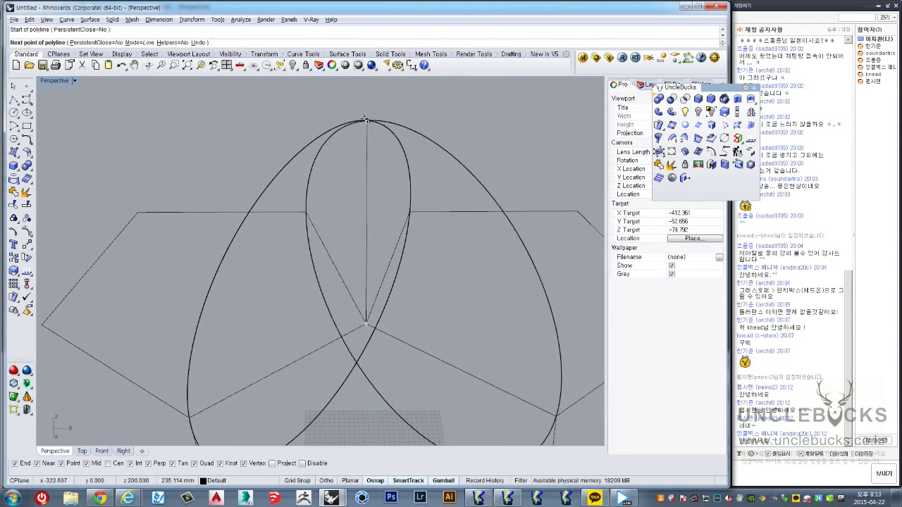
Step: End the vertical line where the two upright circles cross, then select it
click(366, 121)
key(Return)
right_drag(372, 212, 348, 197)
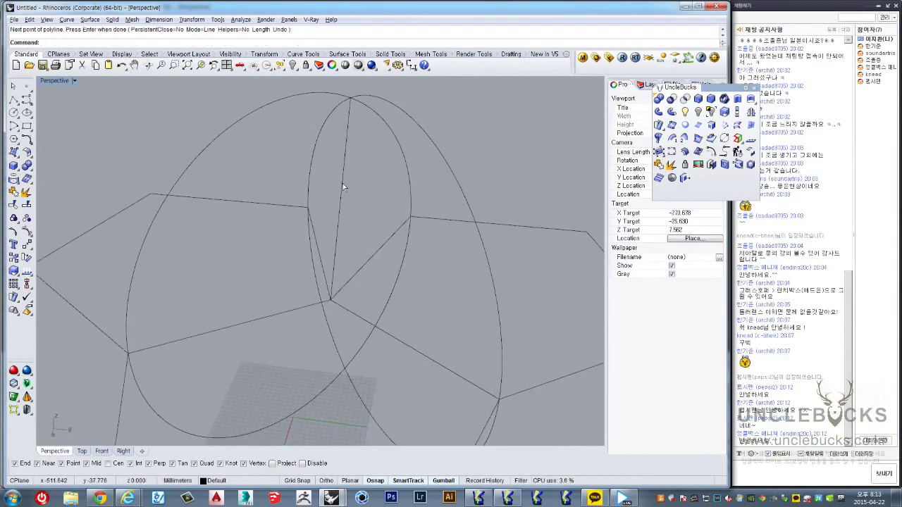
click(342, 183)
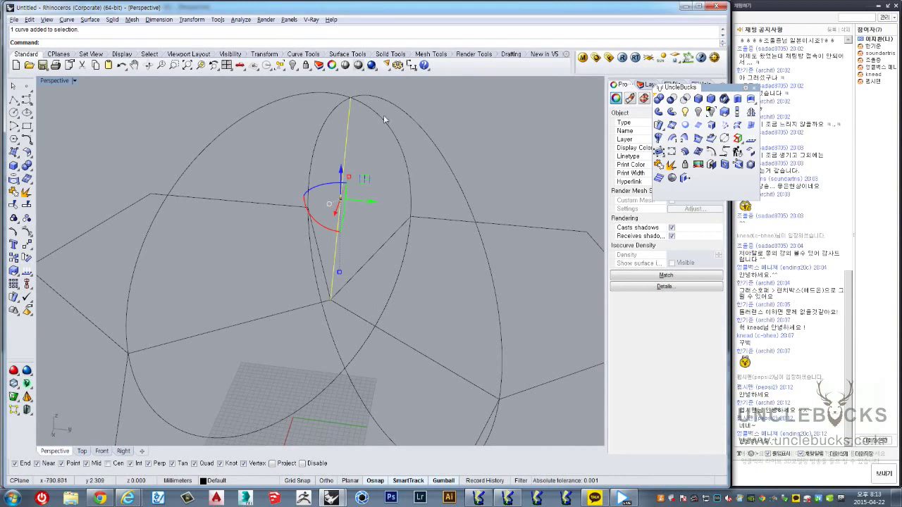
mouse_move(349, 97)
right_down()
mouse_move(358, 141)
mouse_move(403, 173)
mouse_move(351, 258)
mouse_move(303, 255)
mouse_move(240, 312)
mouse_move(209, 240)
right_up()
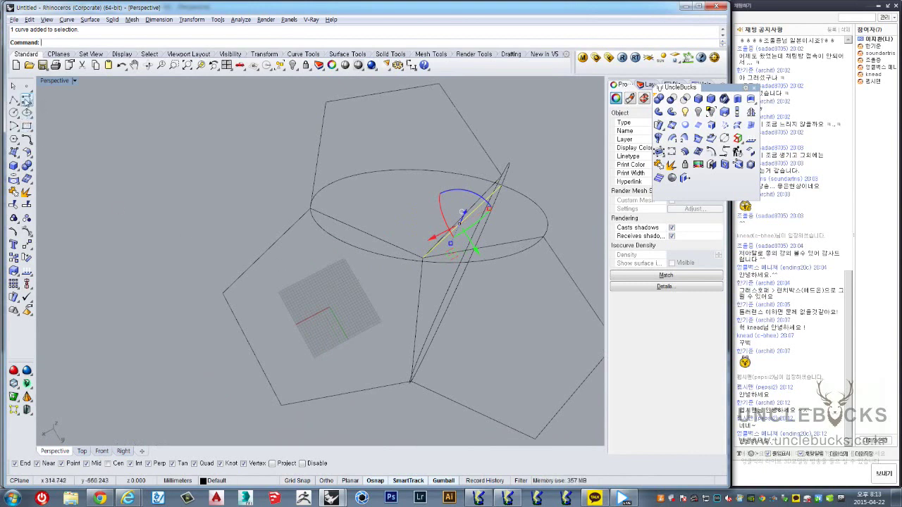
Step: Draw two lines across the first pentagon from its edges to the opposite corners
click(26, 100)
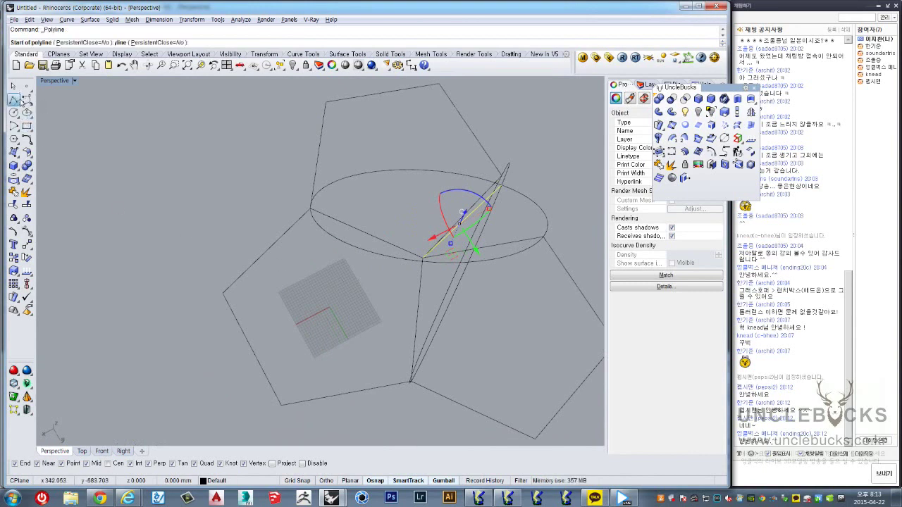
click(349, 392)
click(310, 209)
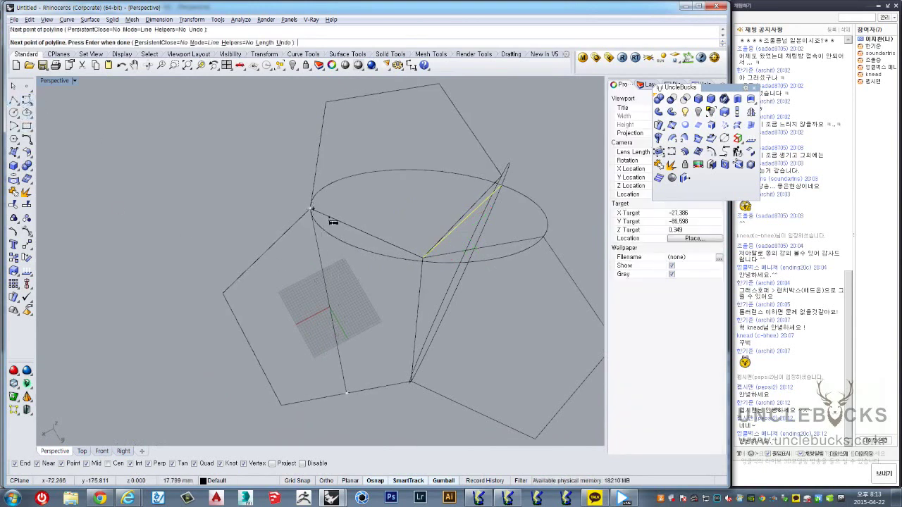
key(Return)
key(Return)
click(253, 351)
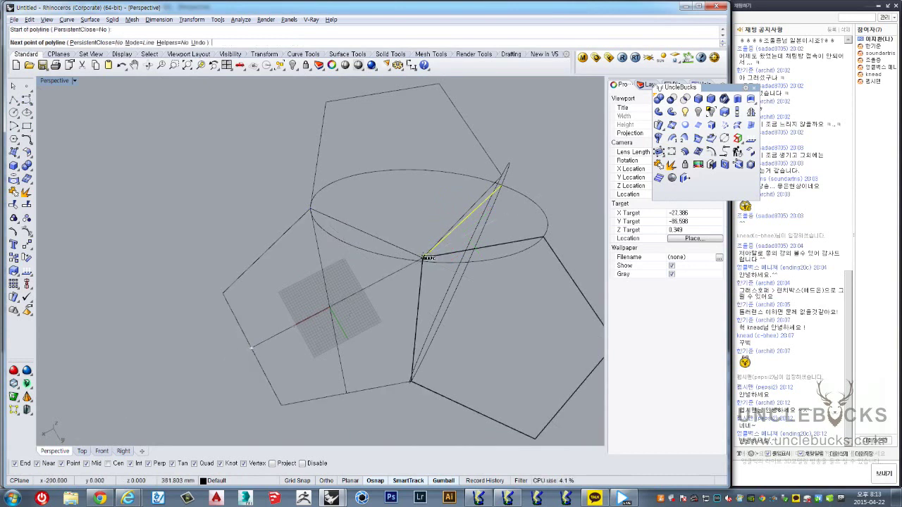
click(422, 259)
key(Return)
Step: Draw a line across the other pentagon from its corner to the opposite side
right_drag(420, 220, 453, 292)
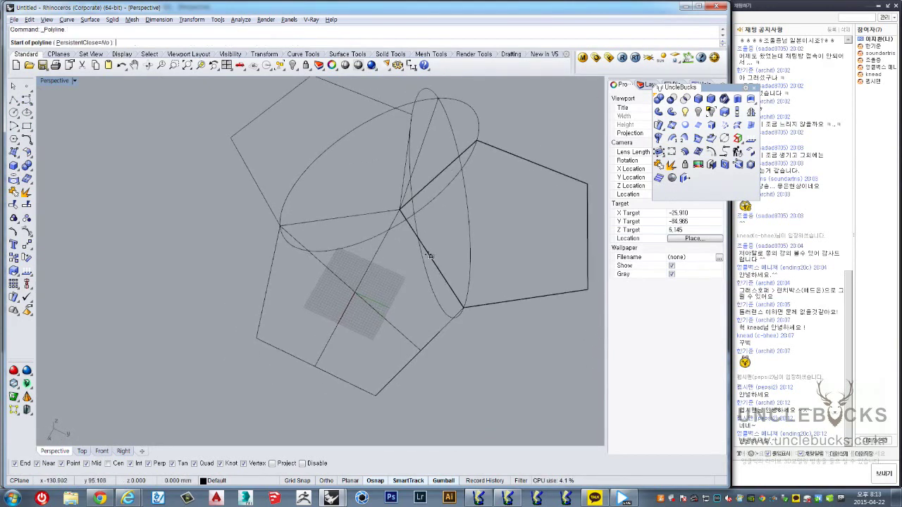
key(Return)
click(256, 339)
click(208, 337)
key(Return)
Step: Select the pentagon outline, then the vertical line, to inspect the construction
scroll(258, 312, up, 2)
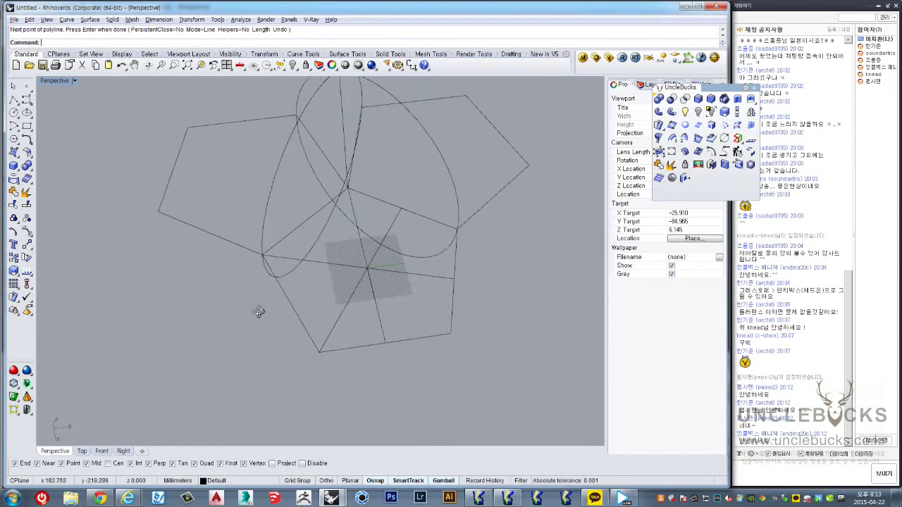
scroll(338, 212, up, 2)
scroll(345, 339, up, 3)
scroll(345, 340, down, 3)
scroll(352, 267, down, 2)
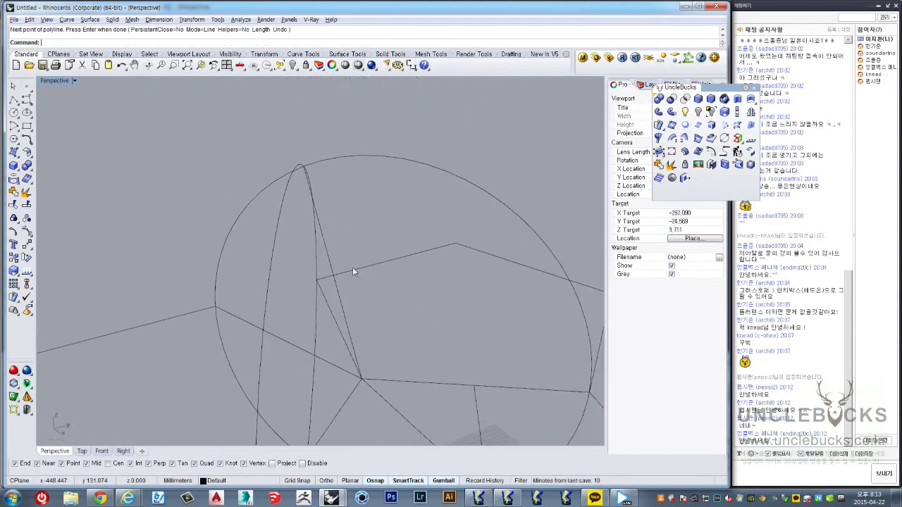
click(377, 265)
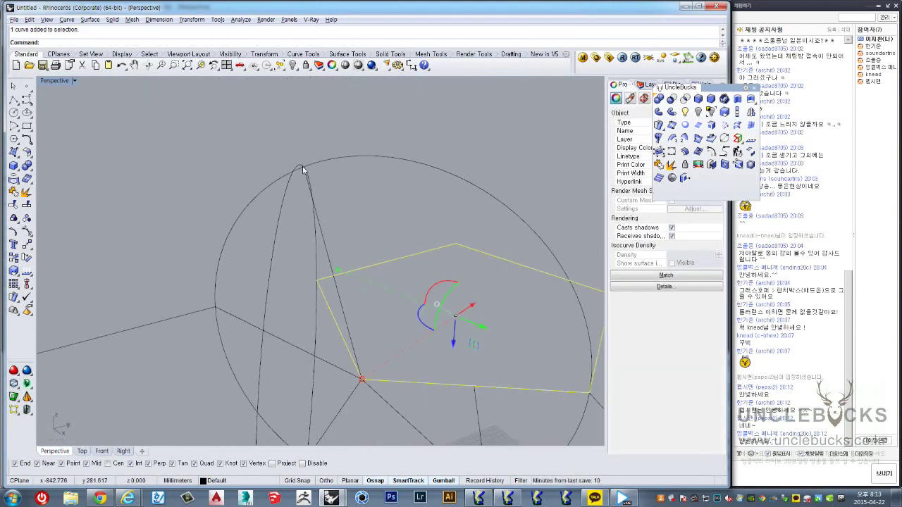
right_drag(314, 170, 320, 214)
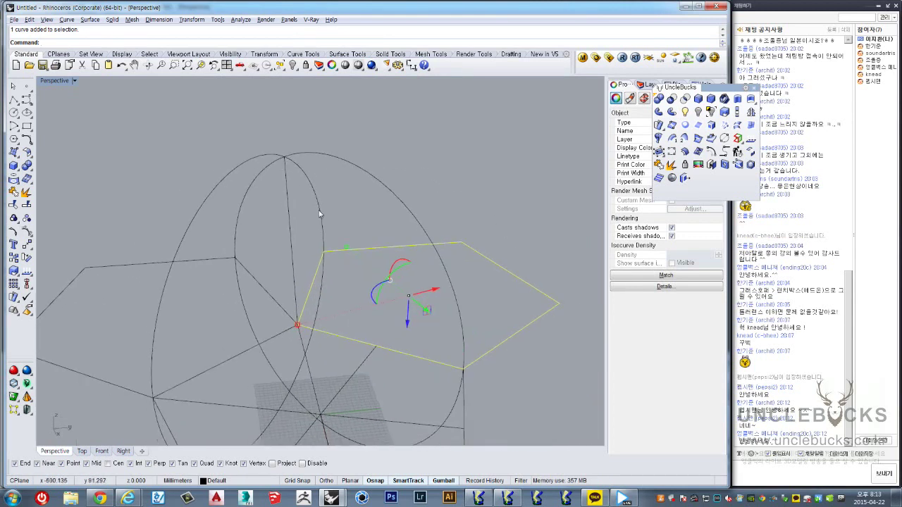
click(289, 231)
mouse_move(286, 176)
right_down()
mouse_move(305, 306)
mouse_move(304, 288)
right_up()
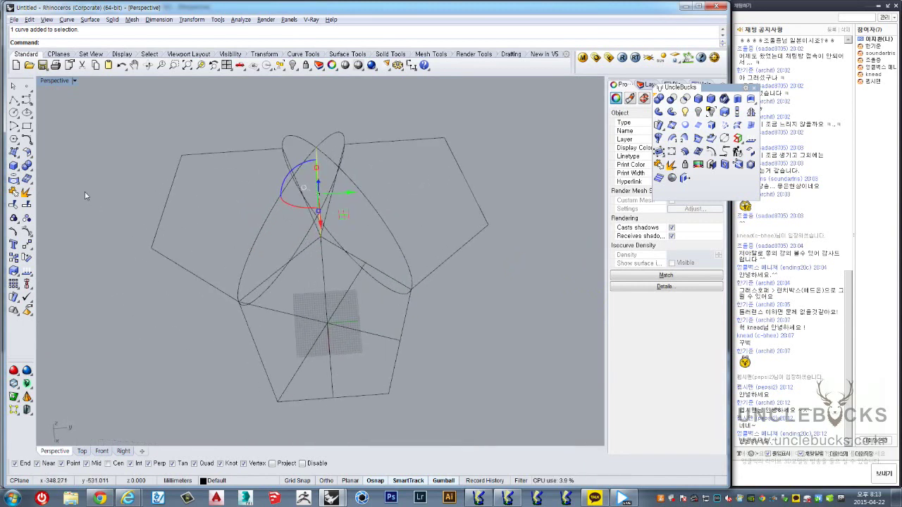
Step: Polar-array the pentagon 5 times over 360° around the origin
click(15, 286)
click(41, 289)
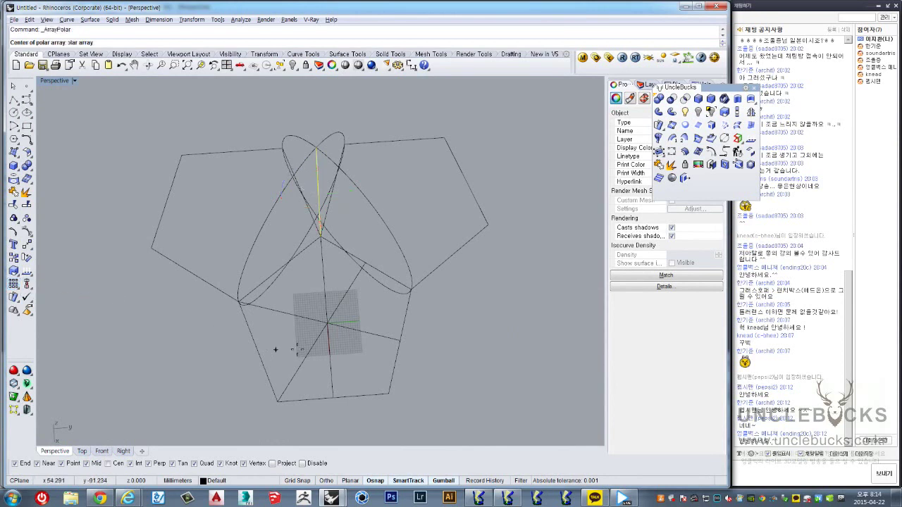
click(334, 324)
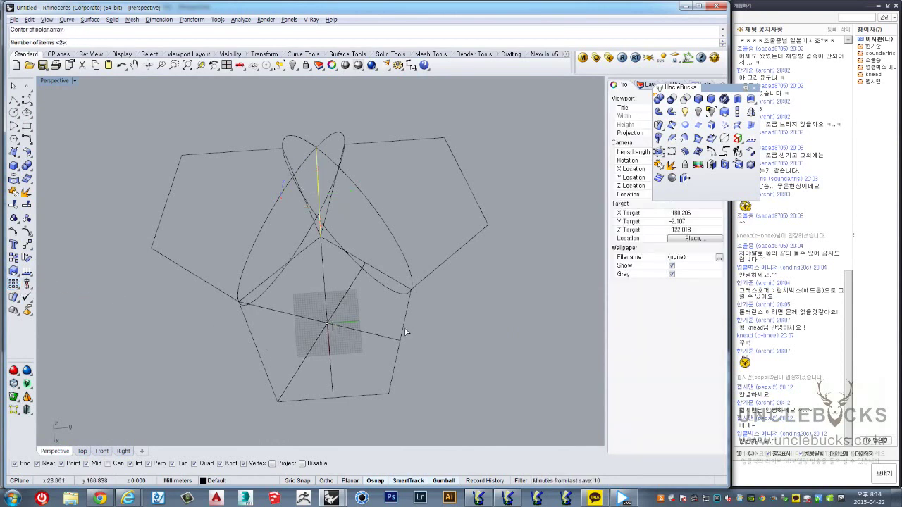
text(5)
key(Return)
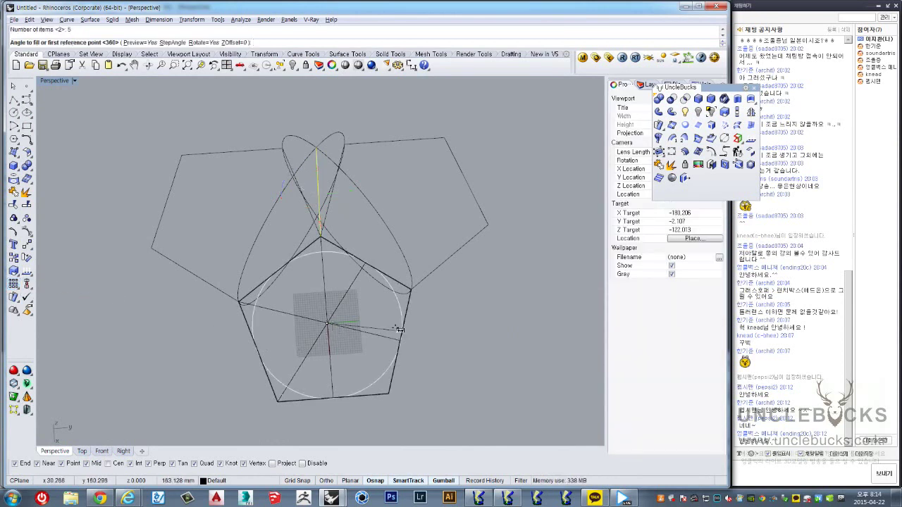
key(Return)
key(Return)
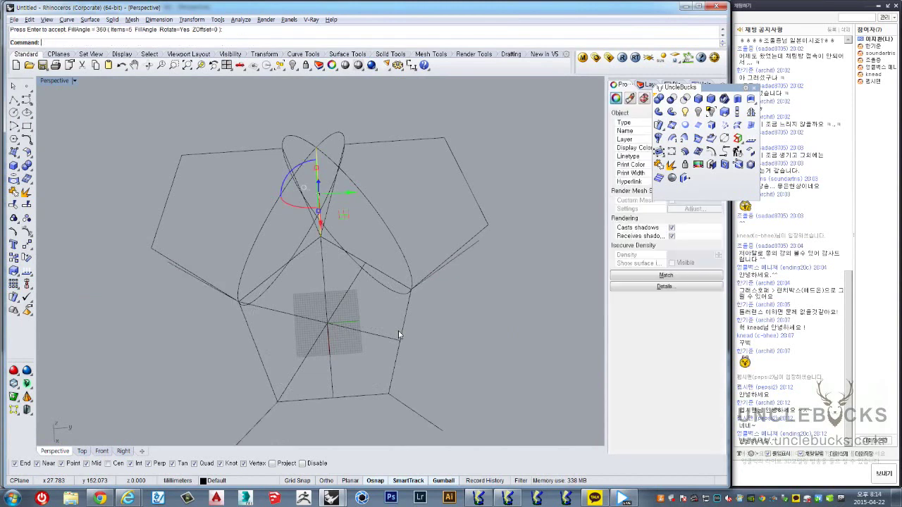
Step: Select one of the outer arrayed pentagons and start a 3D rotation of it
mouse_move(398, 331)
right_down()
mouse_move(460, 292)
mouse_move(359, 299)
right_up()
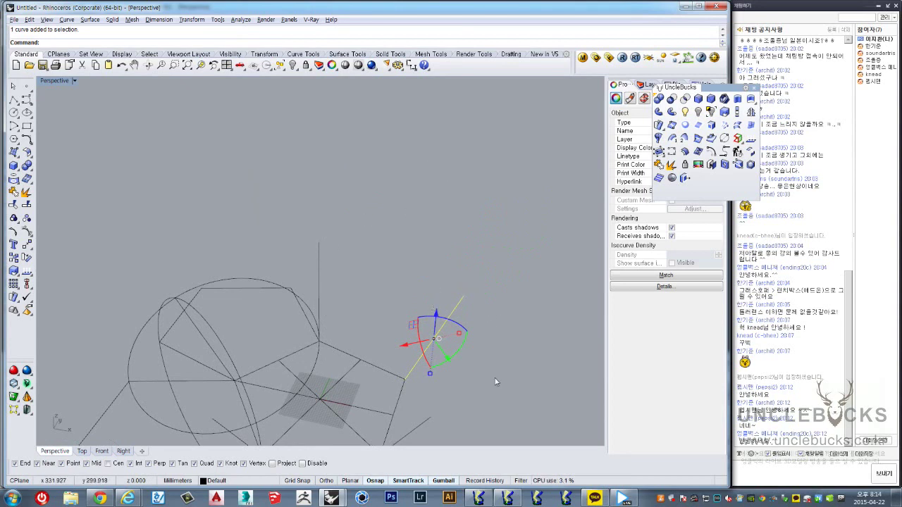
right_drag(463, 294, 218, 329)
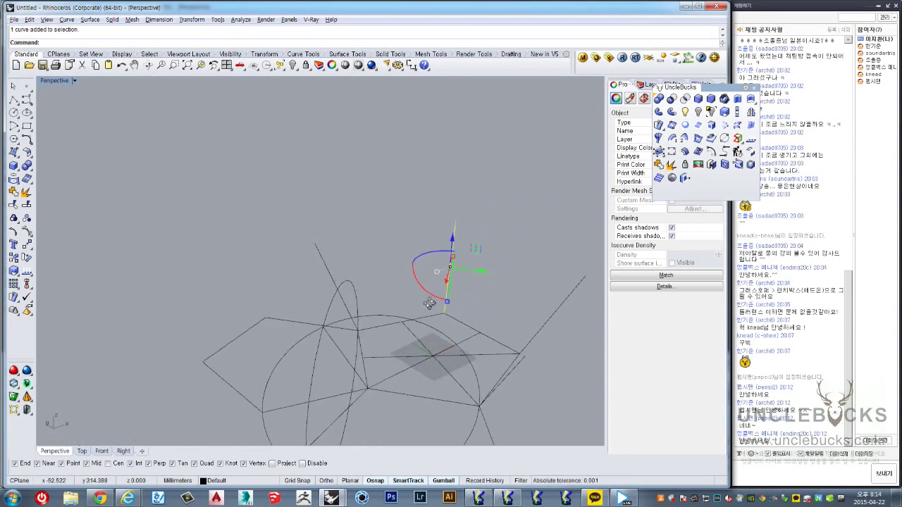
click(324, 288)
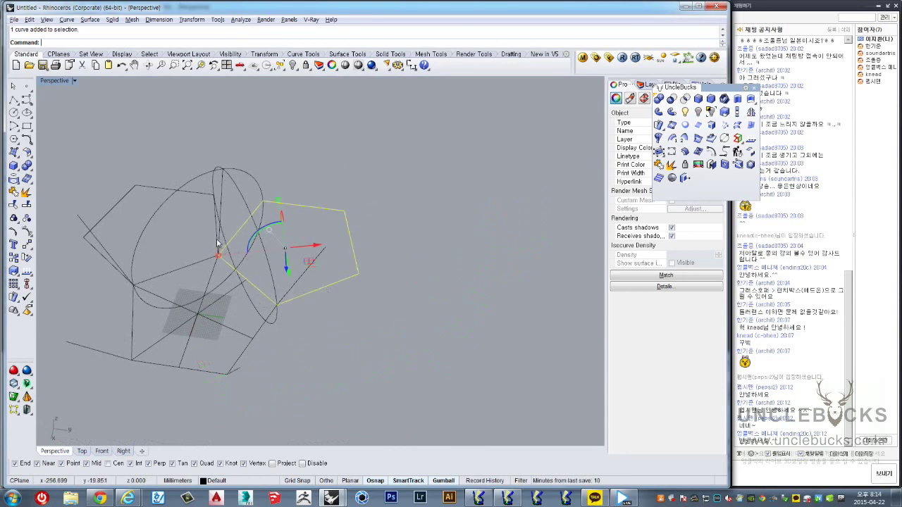
scroll(305, 288, up, 3)
scroll(297, 275, up, 3)
scroll(296, 274, down, 2)
scroll(331, 272, down, 4)
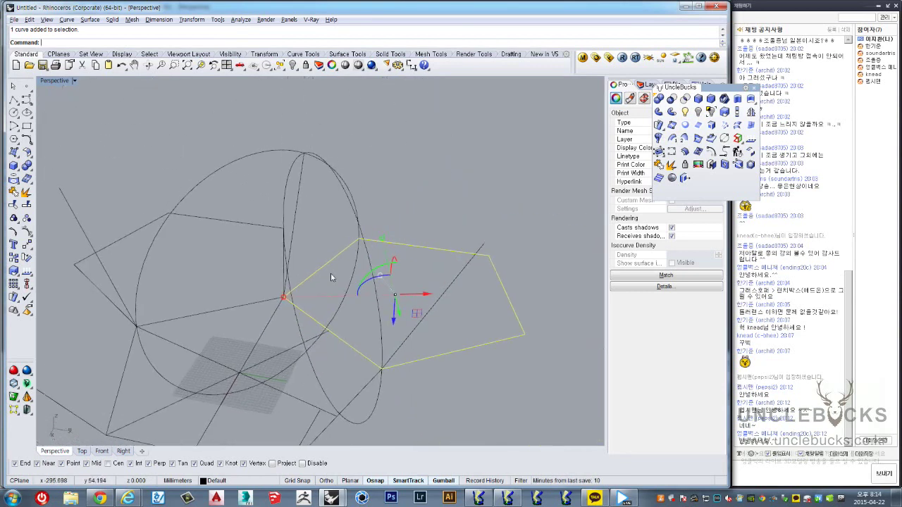
scroll(345, 280, down, 2)
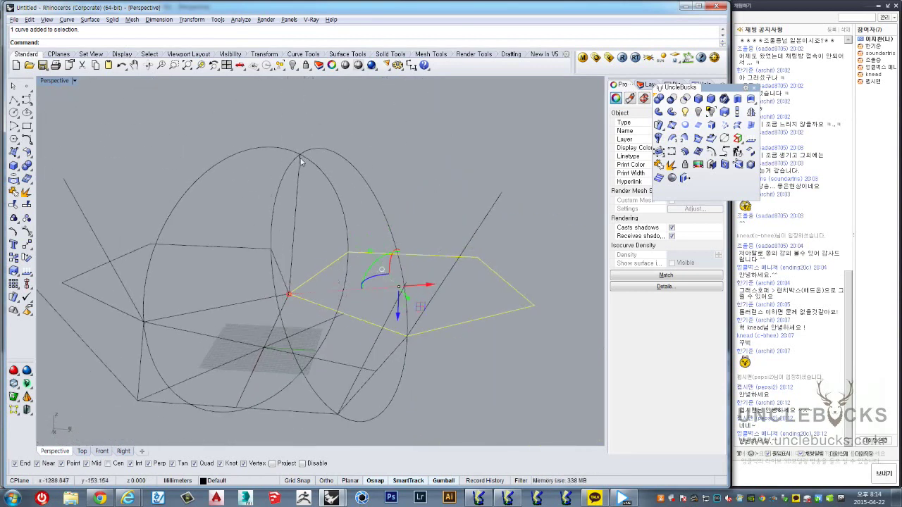
mouse_move(374, 282)
right_down()
mouse_move(275, 350)
mouse_move(215, 318)
mouse_move(389, 292)
mouse_move(489, 293)
right_up()
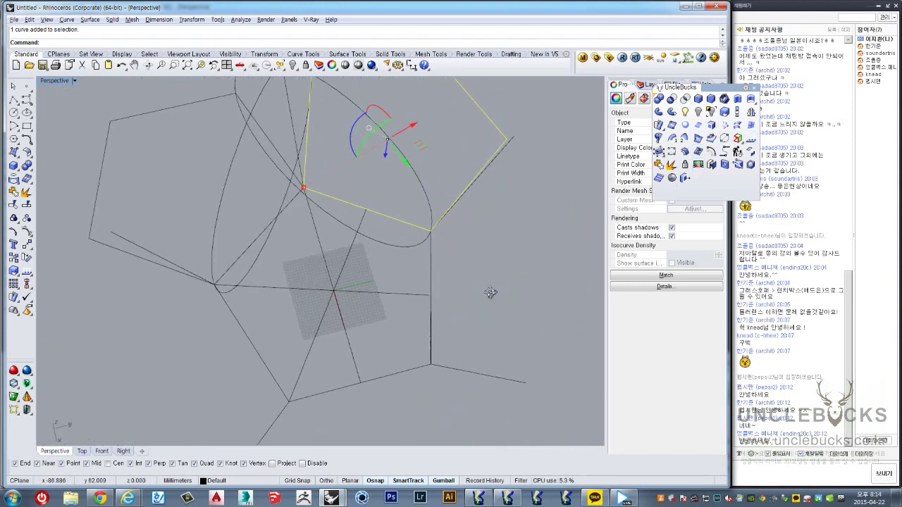
mouse_move(397, 298)
right_down()
mouse_move(374, 276)
mouse_move(433, 312)
mouse_move(452, 278)
mouse_move(684, 143)
right_up()
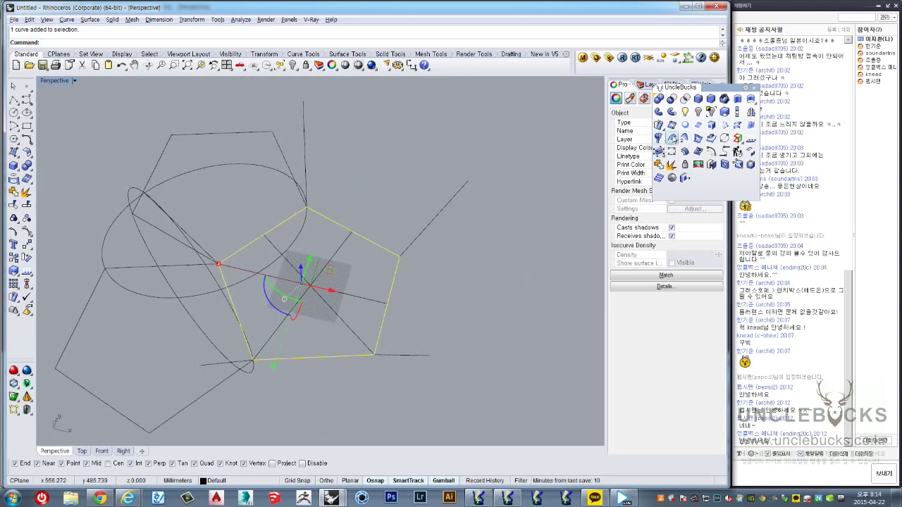
mouse_move(451, 211)
right_down()
mouse_move(193, 167)
mouse_move(414, 155)
mouse_move(425, 125)
mouse_move(375, 189)
mouse_move(376, 181)
mouse_move(435, 220)
right_up()
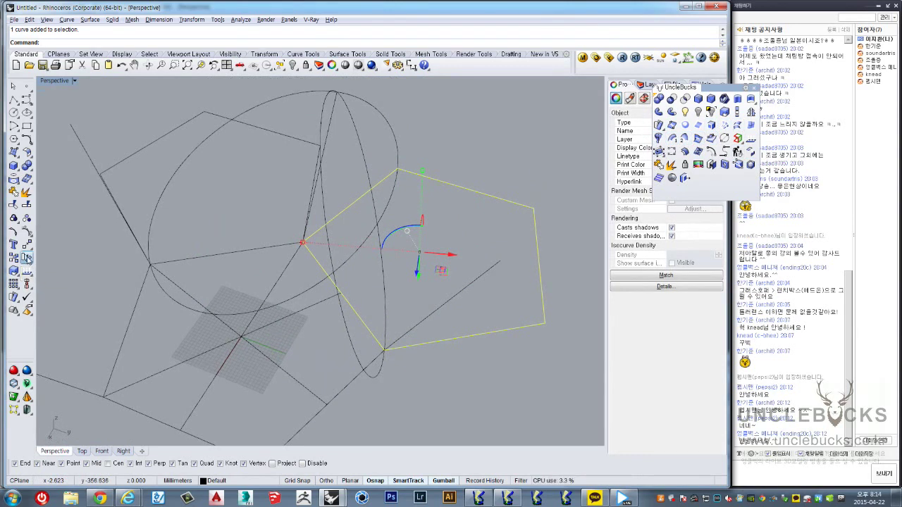
right_click(27, 259)
Step: Rotate the outer pentagon about its shared edge until its corner meets the neighbouring raised pentagon
click(304, 244)
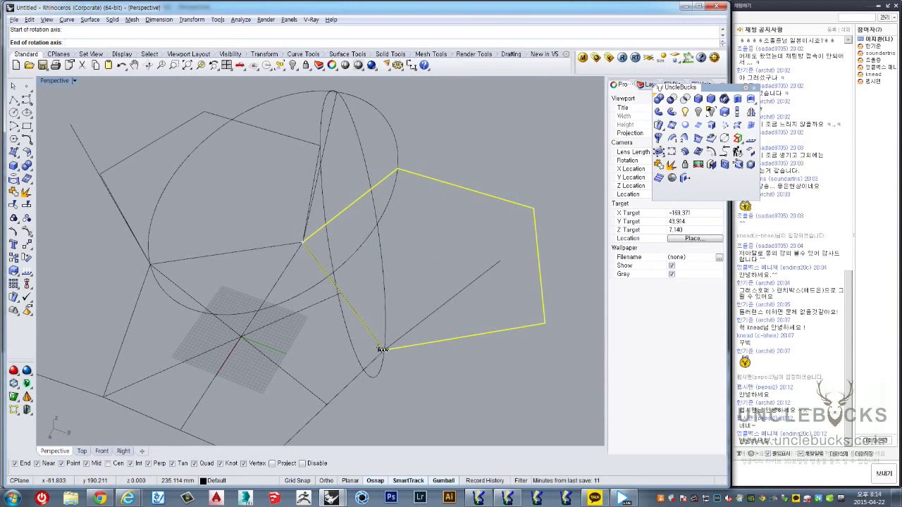
click(382, 349)
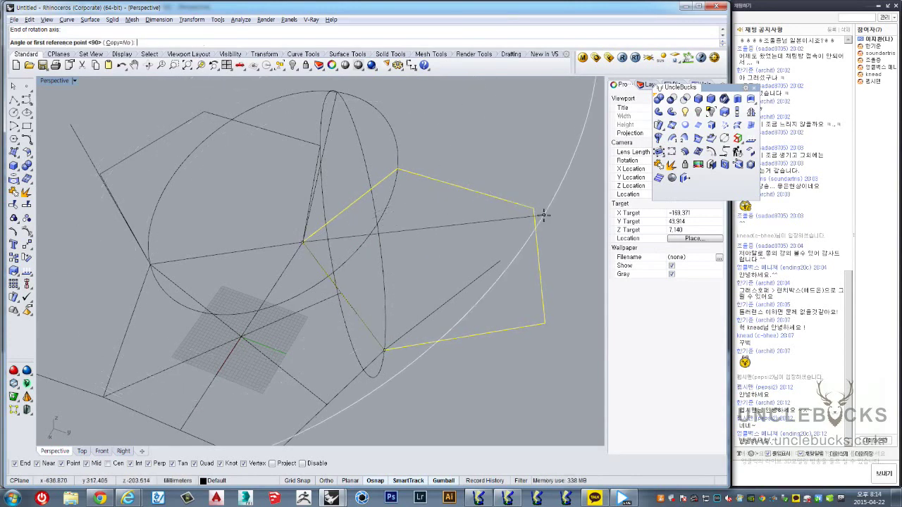
right_drag(533, 209, 450, 192)
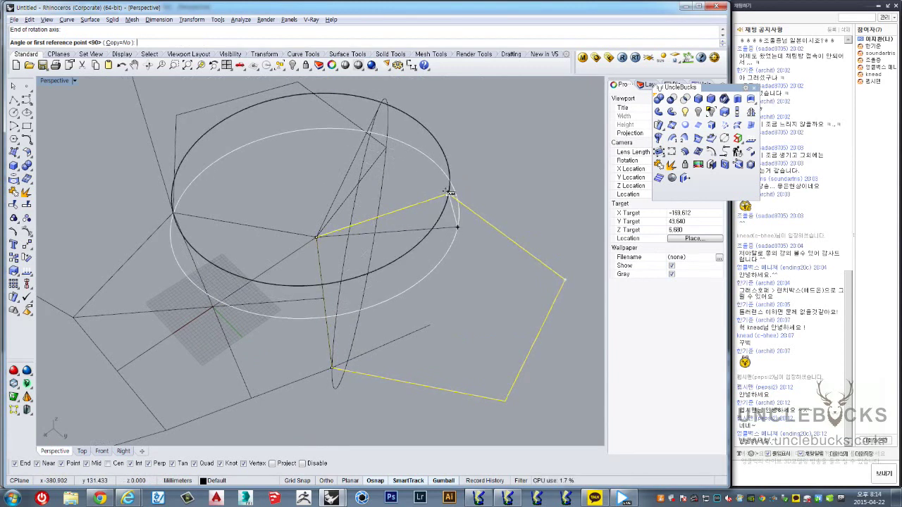
click(450, 191)
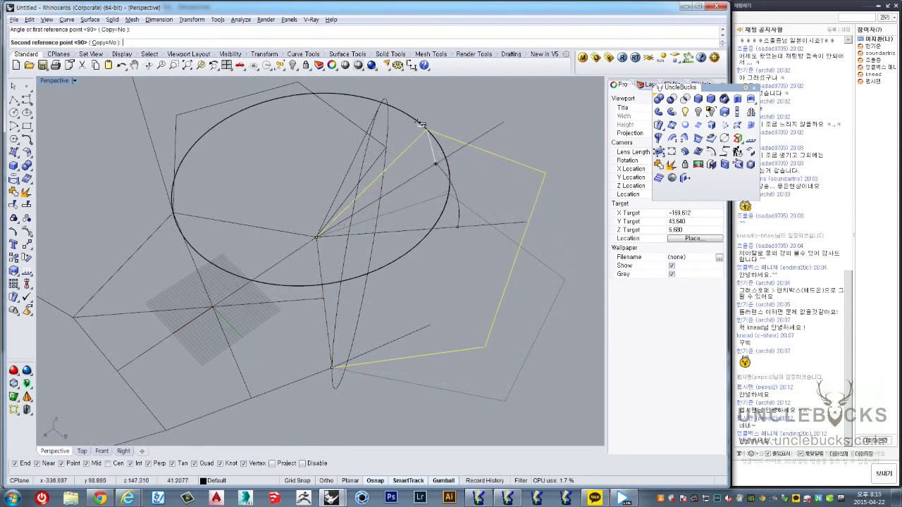
mouse_move(435, 159)
right_down()
mouse_move(458, 137)
mouse_move(432, 121)
mouse_move(458, 196)
mouse_move(386, 170)
right_up()
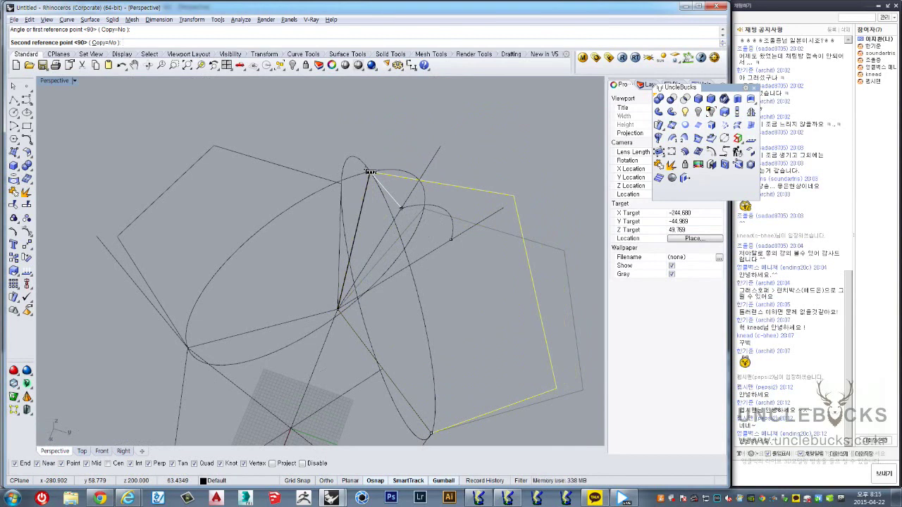
click(369, 172)
mouse_move(369, 172)
right_down()
mouse_move(418, 161)
mouse_move(424, 144)
mouse_move(388, 226)
mouse_move(443, 317)
mouse_move(408, 301)
mouse_move(415, 257)
right_up()
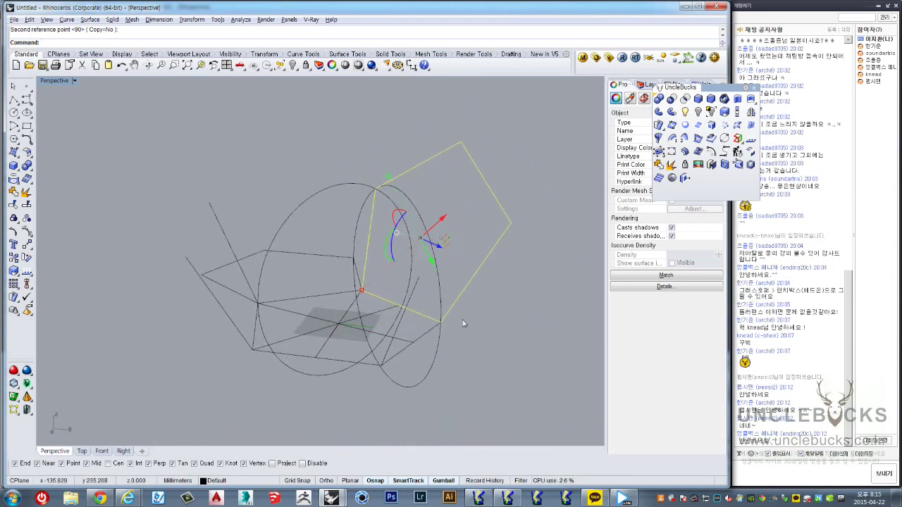
Step: Copy the two joined pentagons off to one side of the assembly
mouse_move(427, 335)
right_down()
mouse_move(431, 285)
mouse_move(423, 344)
right_up()
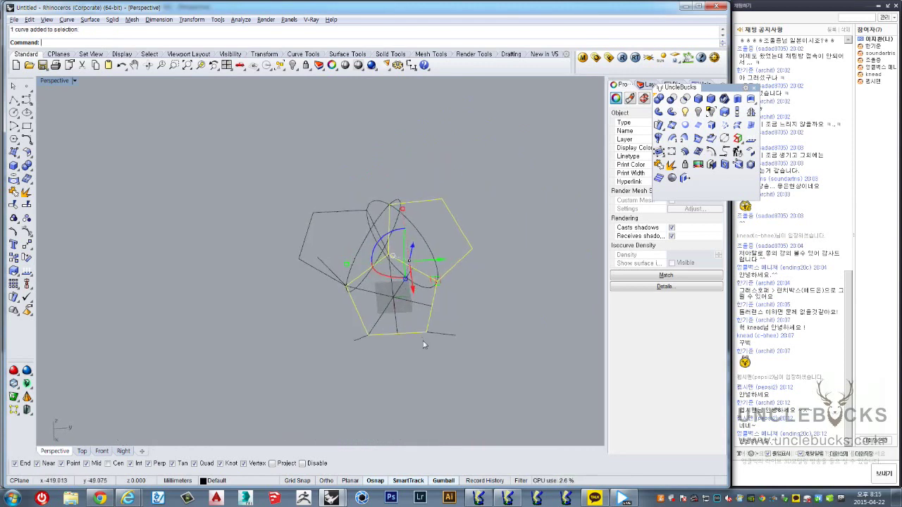
shift+right_drag(384, 313, 307, 287)
drag(305, 264, 518, 266)
shift+right_drag(517, 266, 360, 267)
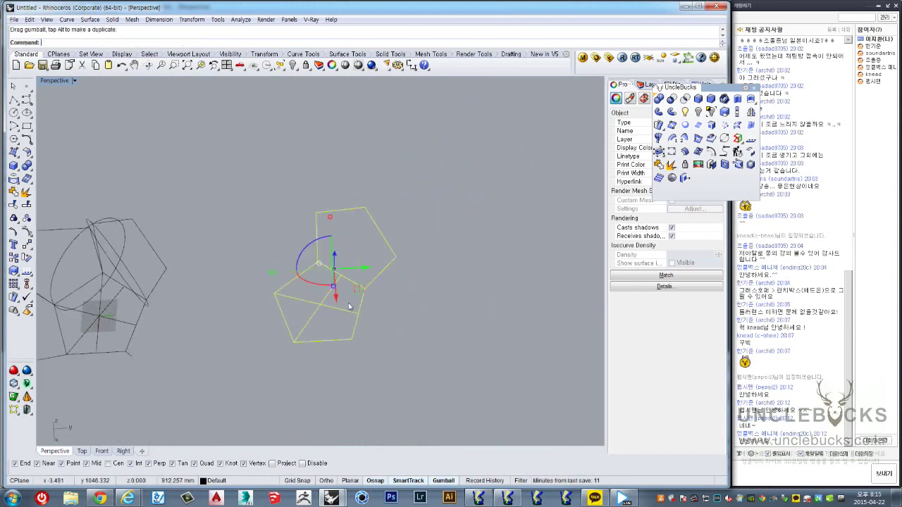
Step: Maximize the Top view to see the pentagon construction in plan
scroll(382, 309, up, 2)
scroll(382, 308, up, 2)
double_click(49, 83)
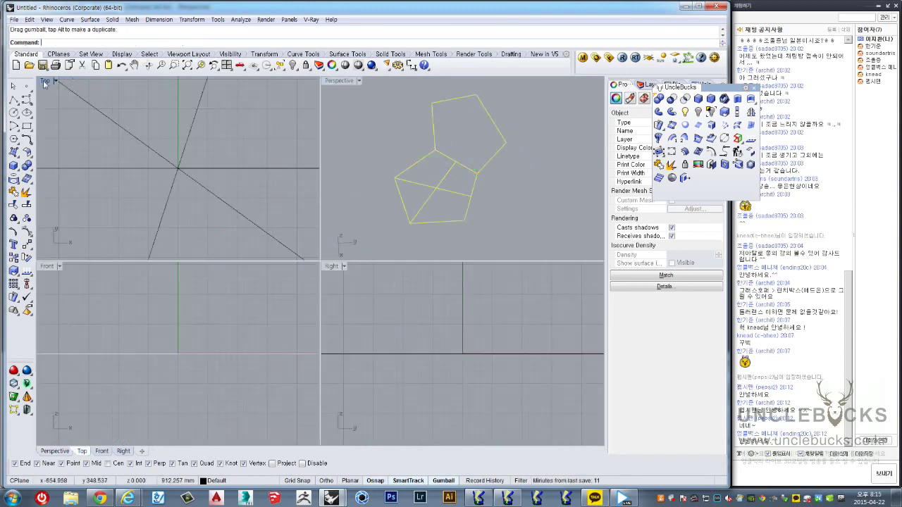
double_click(50, 83)
scroll(268, 294, down, 2)
scroll(269, 293, down, 2)
Step: Delete the diagonal construction lines inside the lower pentagon and reselect its outline
scroll(269, 293, down, 3)
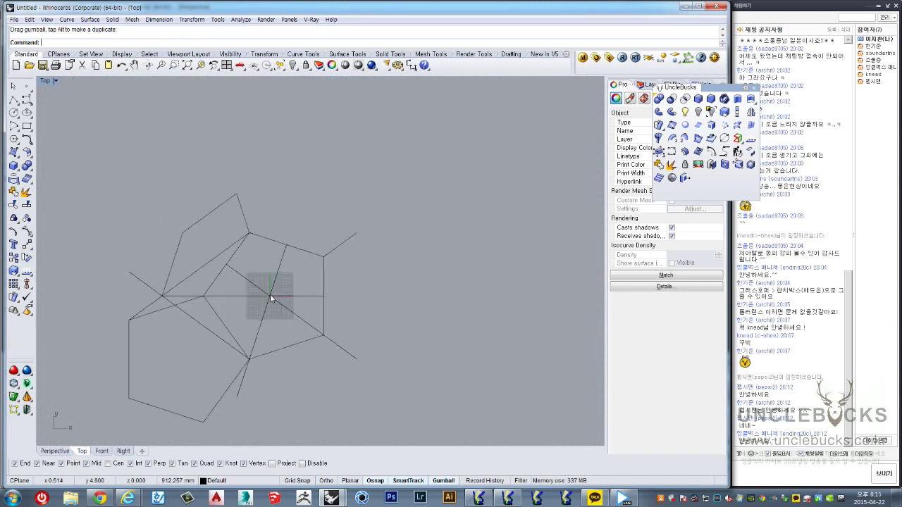
key(ctrl+a)
scroll(312, 198, up, 3)
click(327, 229)
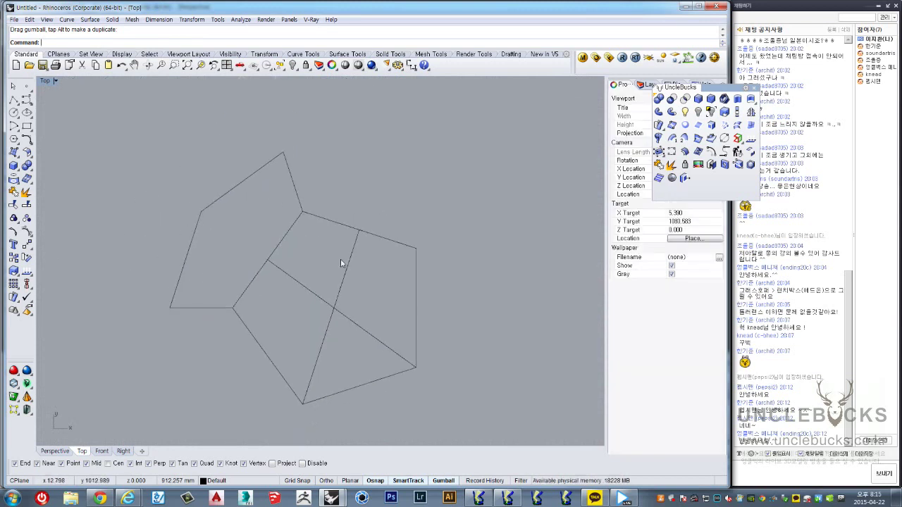
key(ctrl+a)
key(Escape)
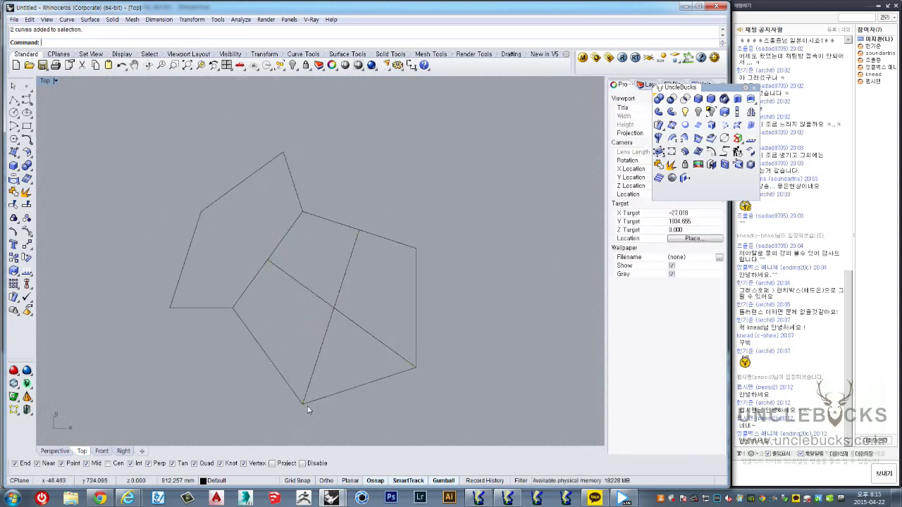
click(362, 231)
drag(363, 278, 332, 315)
click(322, 325)
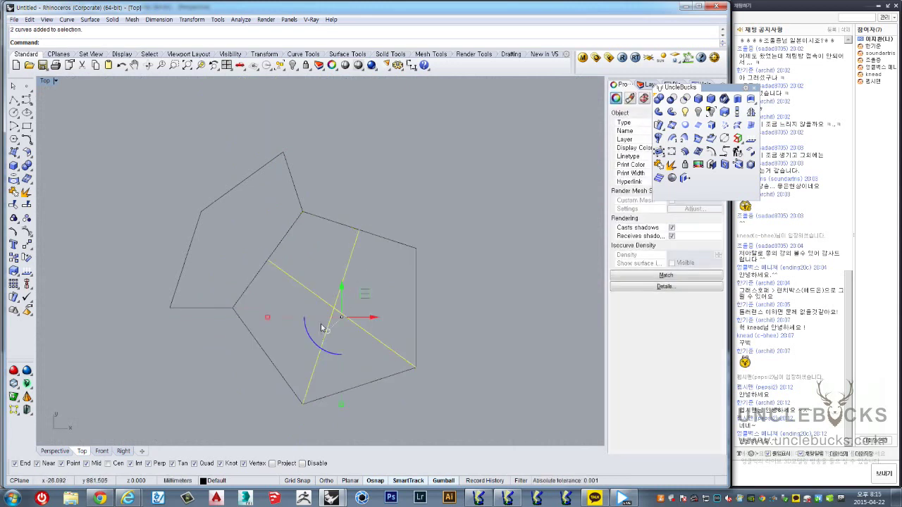
click(302, 260)
click(341, 222)
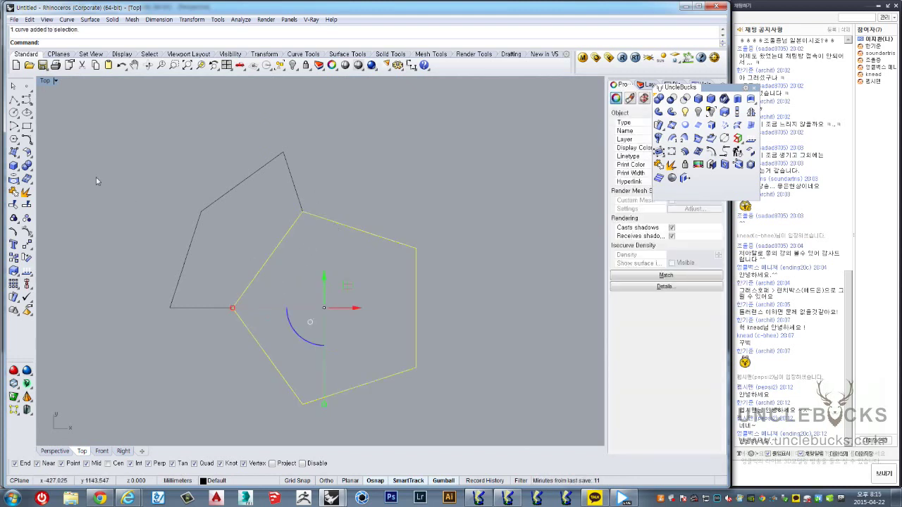
Step: Draw three lines across the lower pentagon from its corners to the opposite edges
click(13, 99)
click(302, 403)
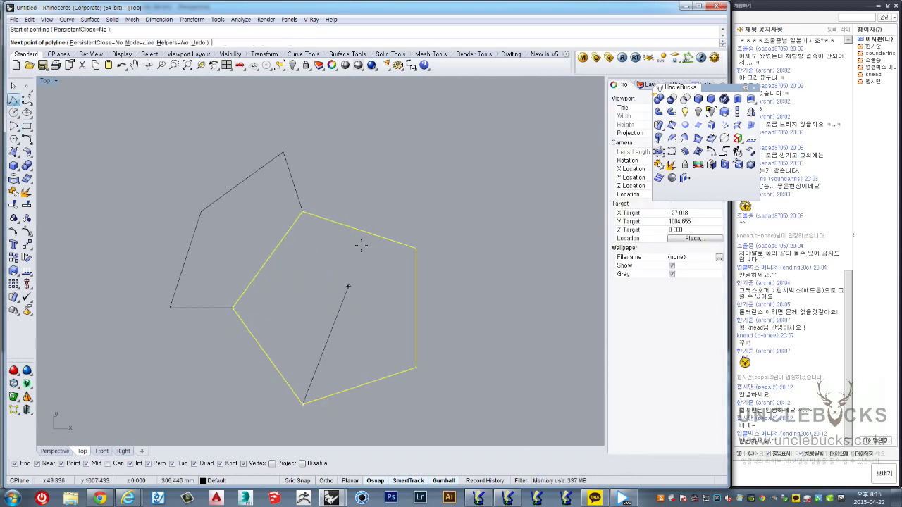
click(357, 229)
key(Return)
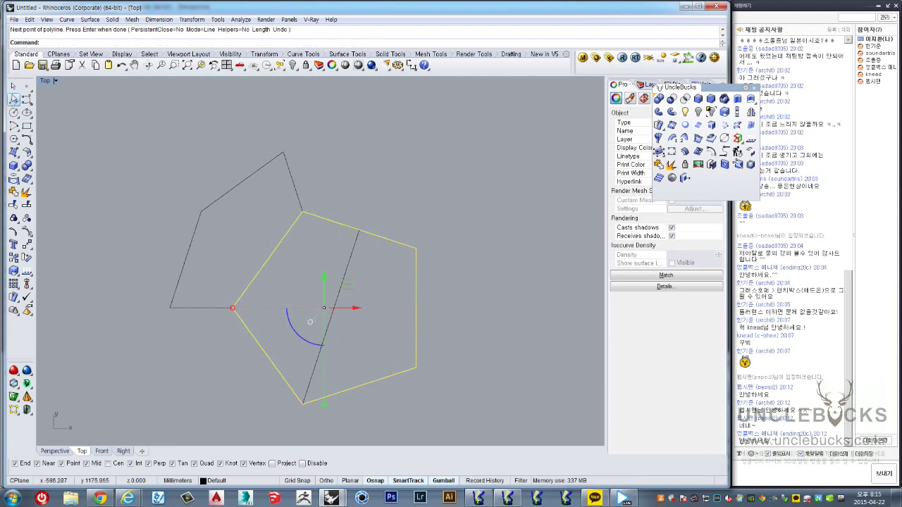
click(14, 99)
click(232, 308)
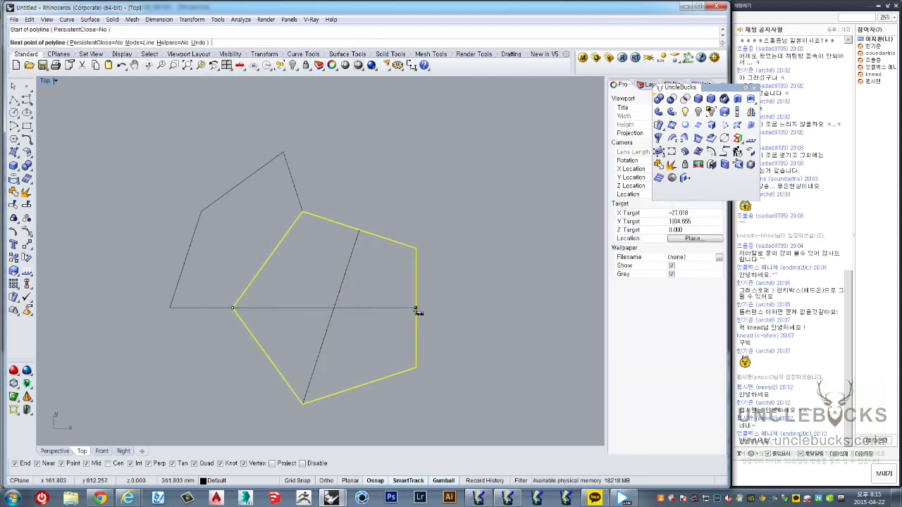
click(416, 308)
key(Return)
key(Return)
click(302, 210)
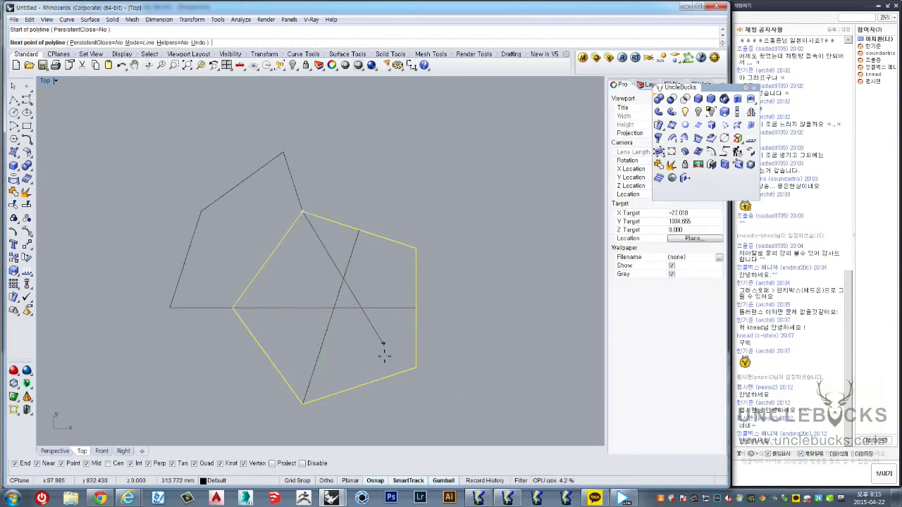
click(358, 384)
key(Return)
Step: Recentre the pentagons in the Top view and bring up the array tools
scroll(349, 310, up, 2)
scroll(356, 301, up, 3)
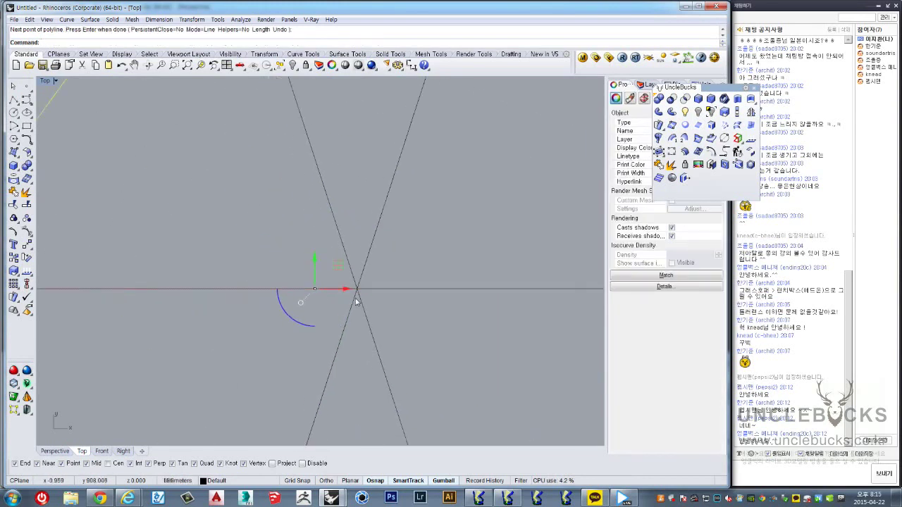
scroll(356, 302, down, 1)
scroll(356, 296, down, 1)
scroll(357, 285, down, 1)
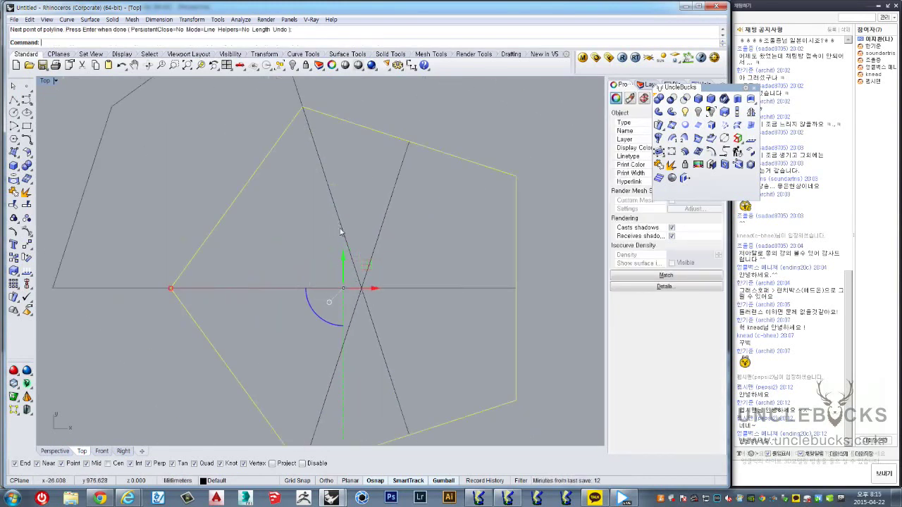
scroll(354, 284, down, 1)
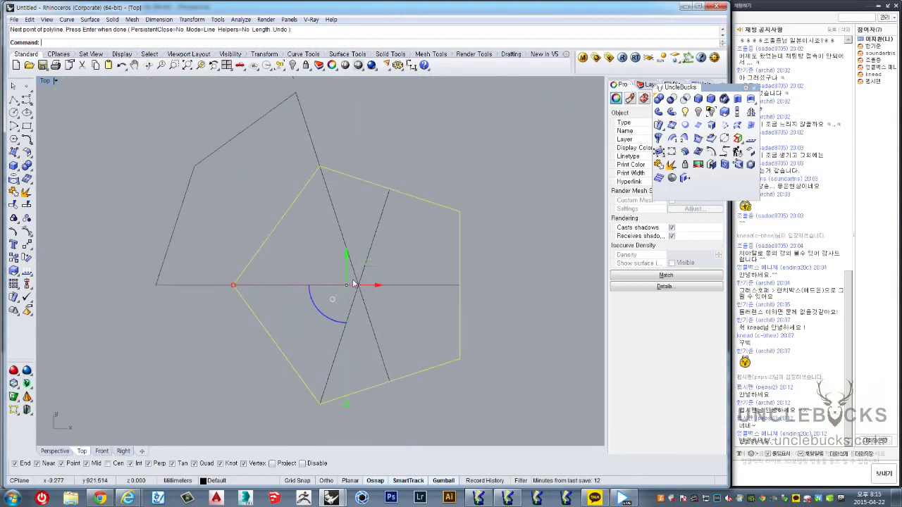
scroll(315, 171, up, 1)
scroll(314, 171, down, 1)
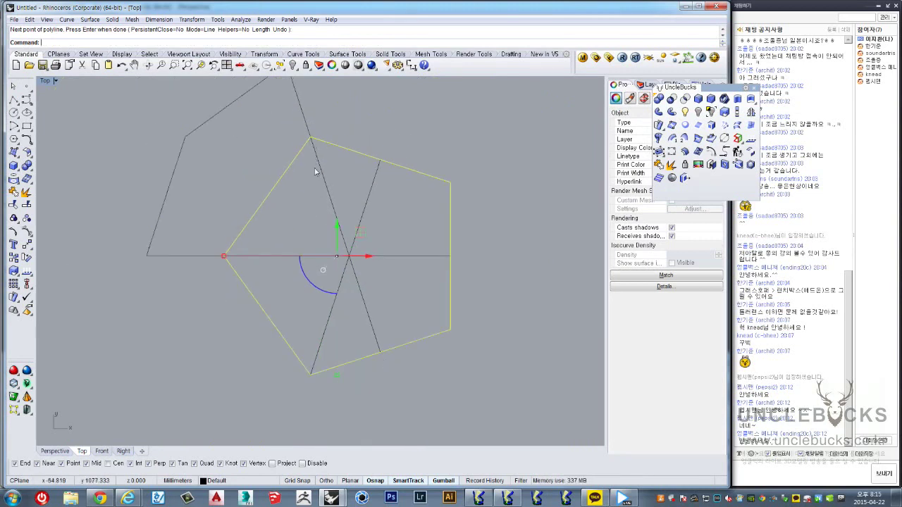
right_drag(329, 246, 307, 288)
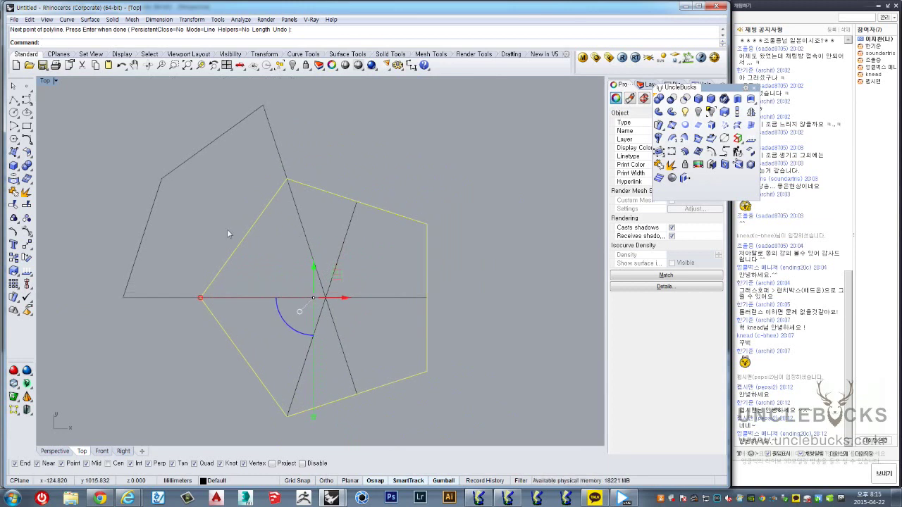
click(13, 286)
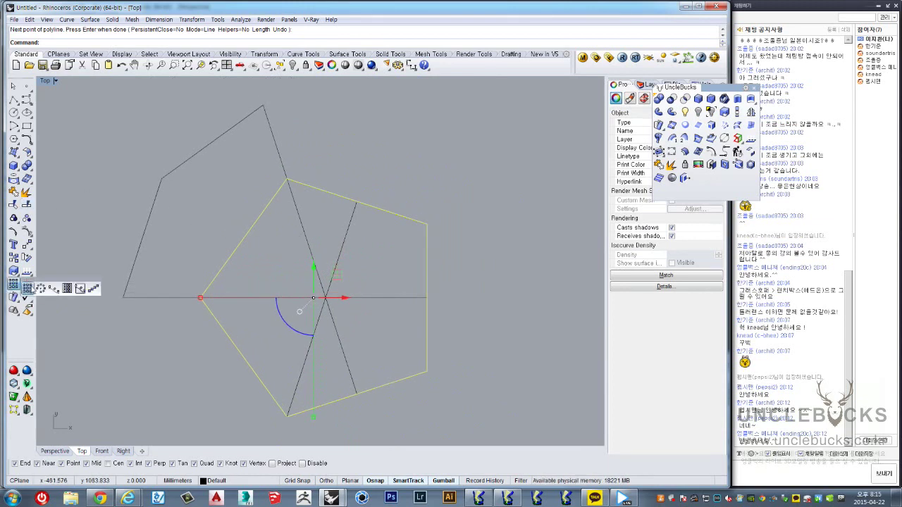
key(Escape)
Step: Polar-array the tilted pentagon 5 times over 360° around the base pentagon's centre, then restore four viewports
click(156, 204)
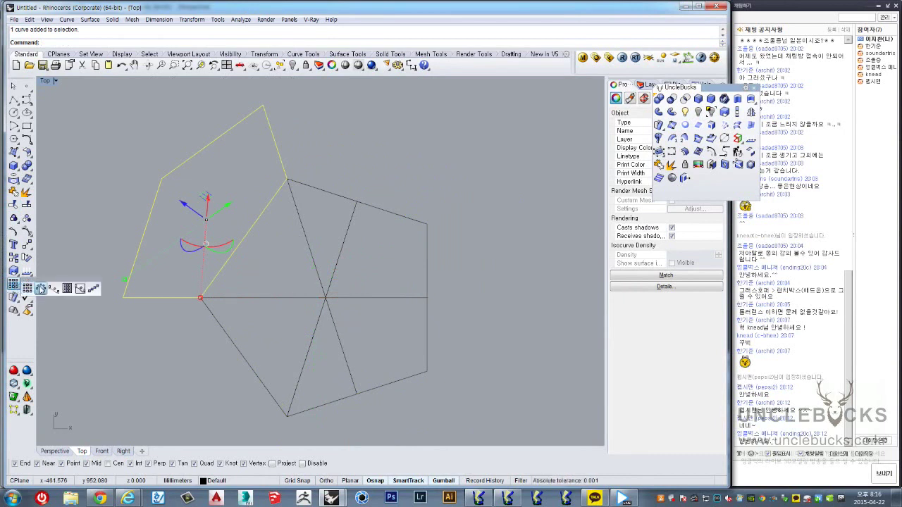
click(14, 286)
click(326, 298)
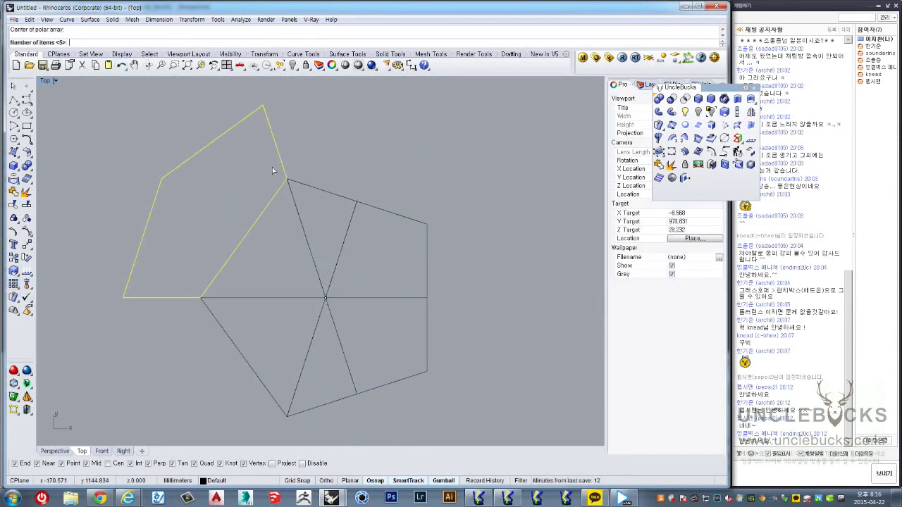
key(Return)
key(Return)
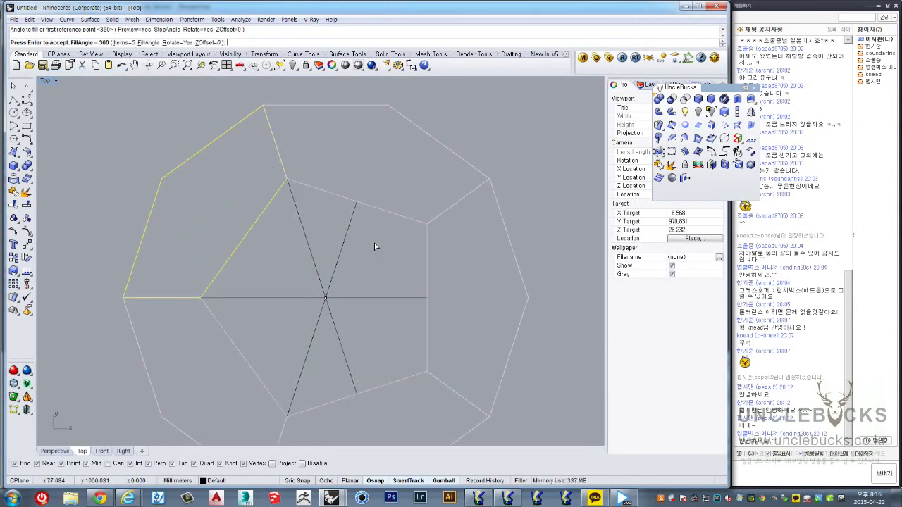
key(Return)
scroll(375, 240, down, 3)
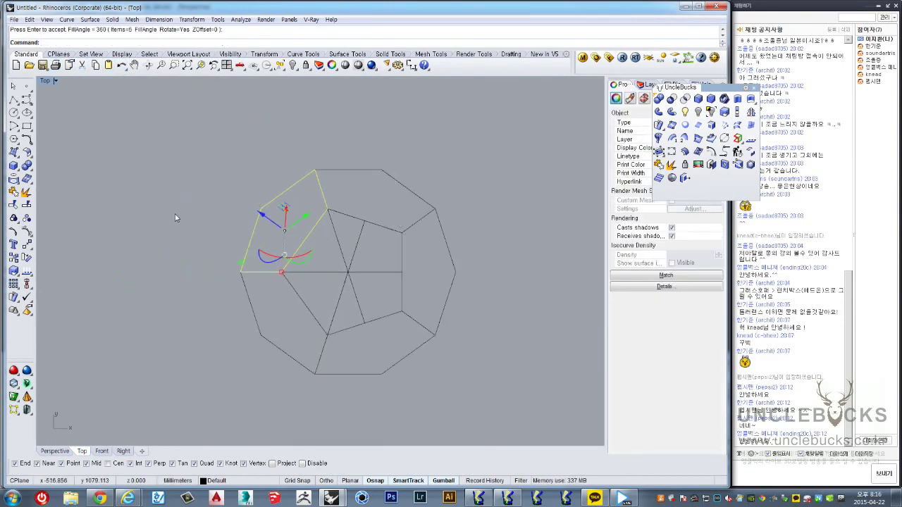
double_click(46, 82)
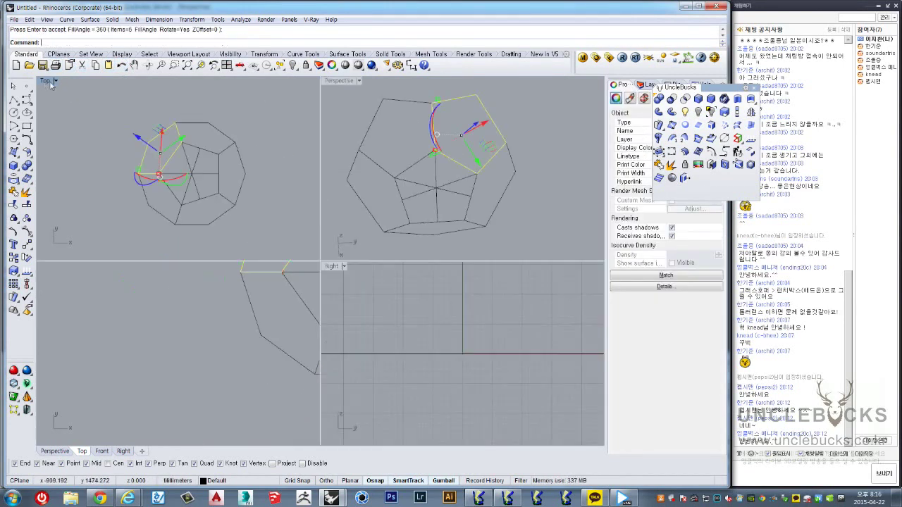
Step: Maximize the Perspective view, pick the base pentagon curve, and window-select all pentagon outlines
double_click(334, 82)
right_drag(325, 276, 386, 247)
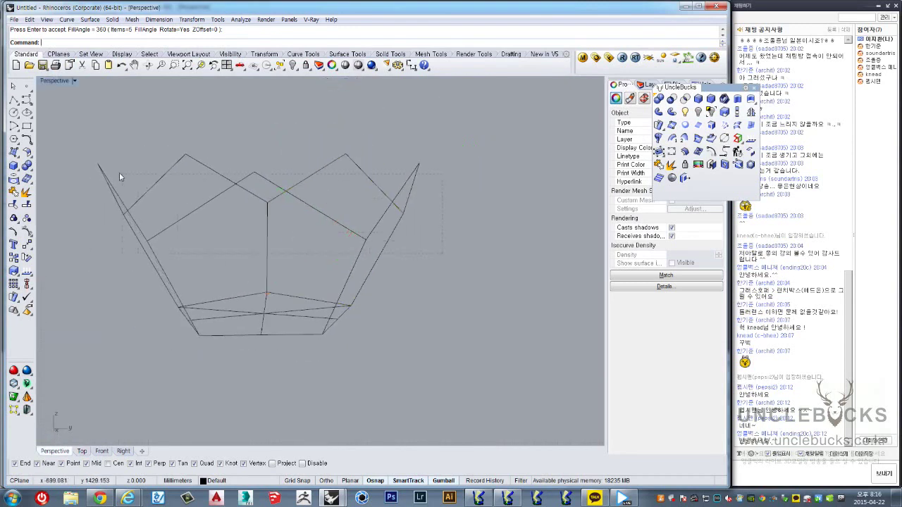
key(ctrl+a)
right_drag(211, 296, 255, 238)
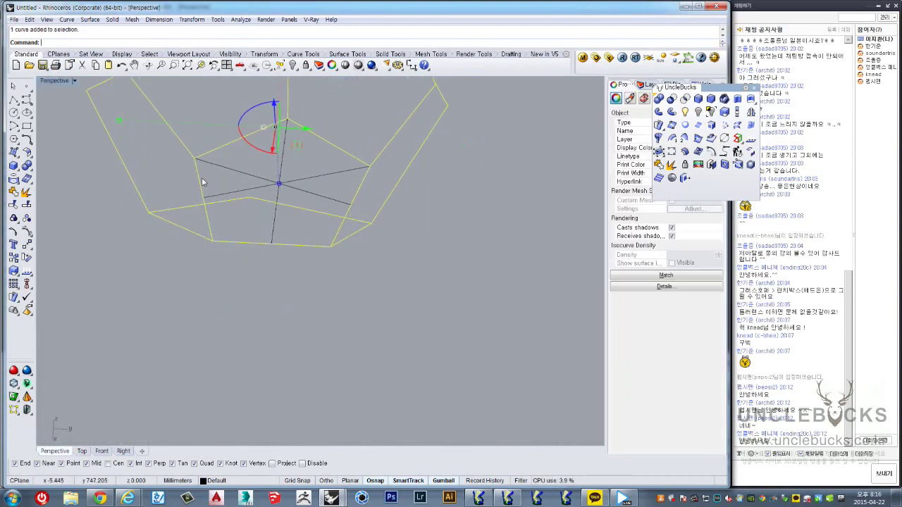
mouse_move(200, 186)
right_down()
mouse_move(231, 241)
mouse_move(338, 280)
right_up()
key(Escape)
click(229, 240)
click(255, 265)
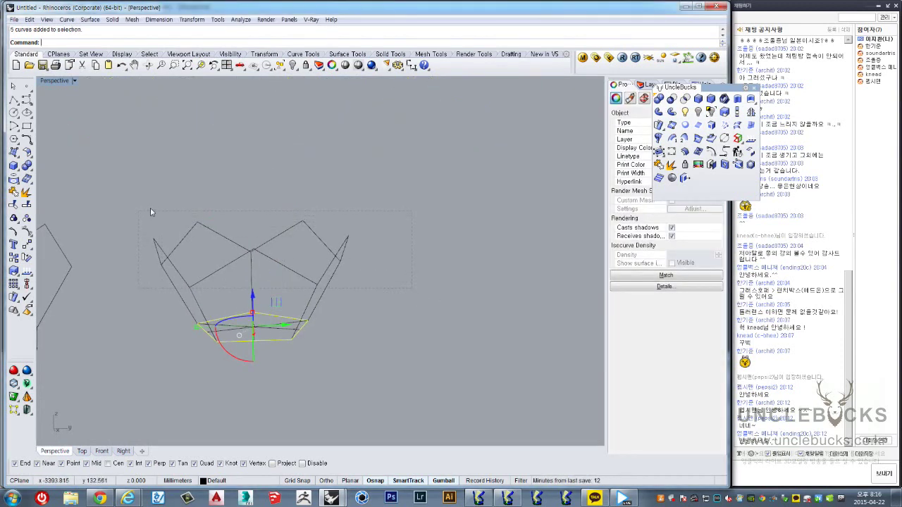
drag(150, 211, 148, 210)
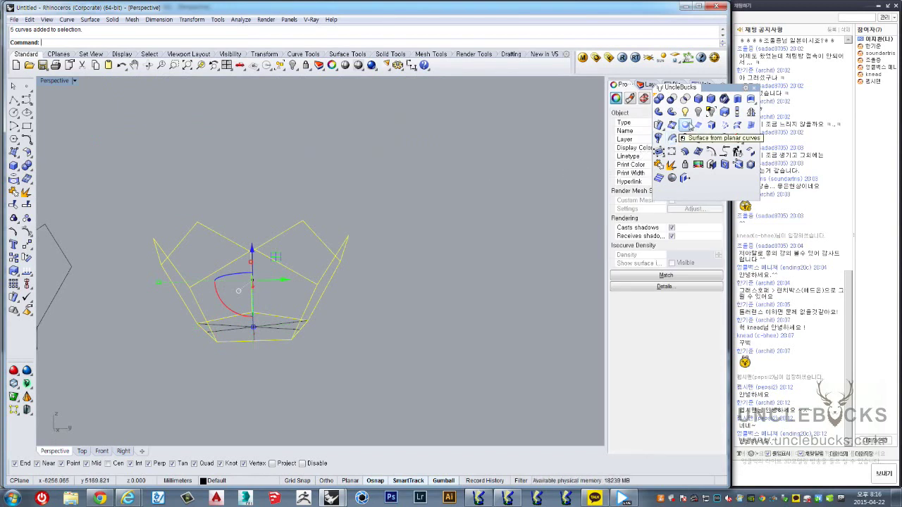
Step: Create planar surfaces from the selected pentagon outlines and view them shaded
click(684, 125)
right_drag(362, 211, 258, 181)
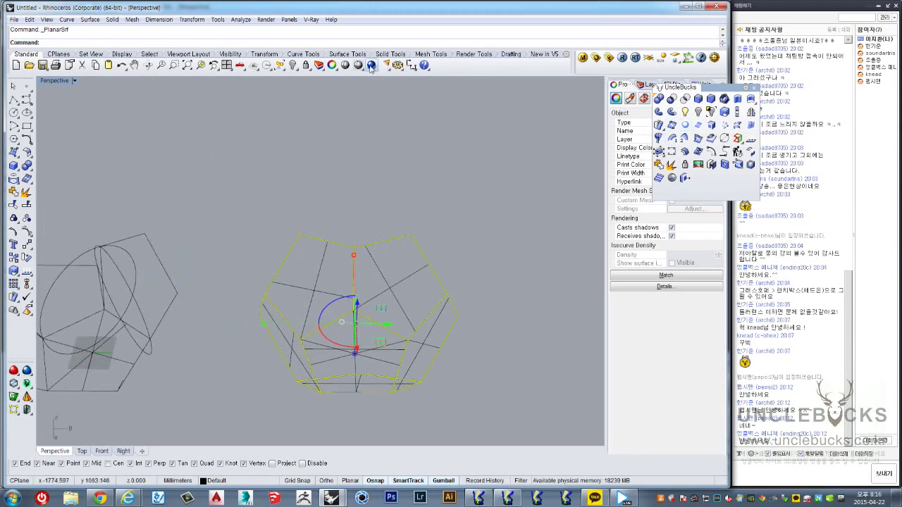
key(ctrl+alt+r)
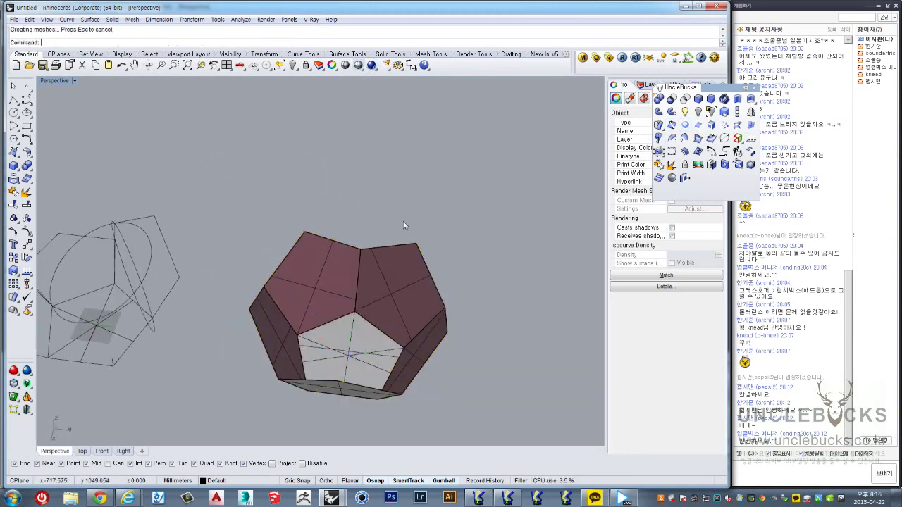
click(403, 222)
mouse_move(403, 221)
right_down()
mouse_move(328, 280)
mouse_move(332, 256)
right_up()
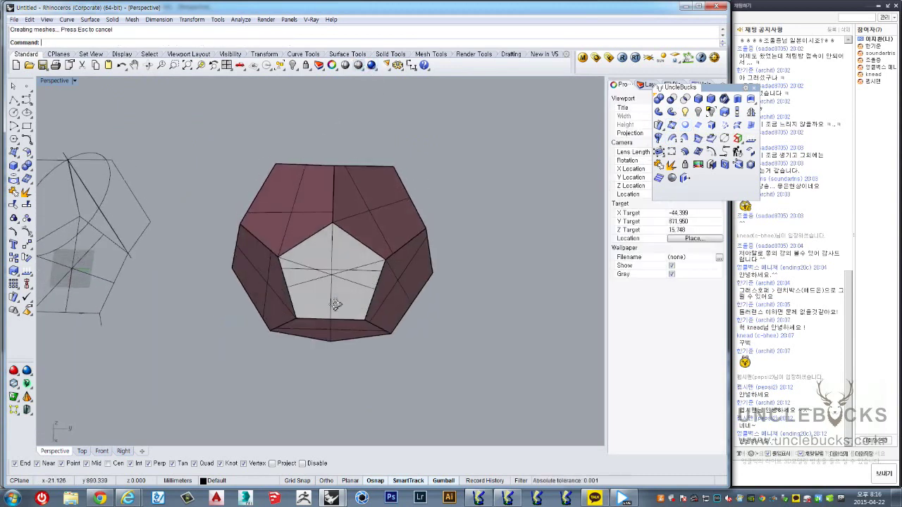
Step: Check one pentagon face's surface direction, then window-select the five surfaces and outlines
click(331, 263)
click(362, 283)
mouse_move(362, 283)
right_down()
mouse_move(342, 243)
mouse_move(405, 219)
right_up()
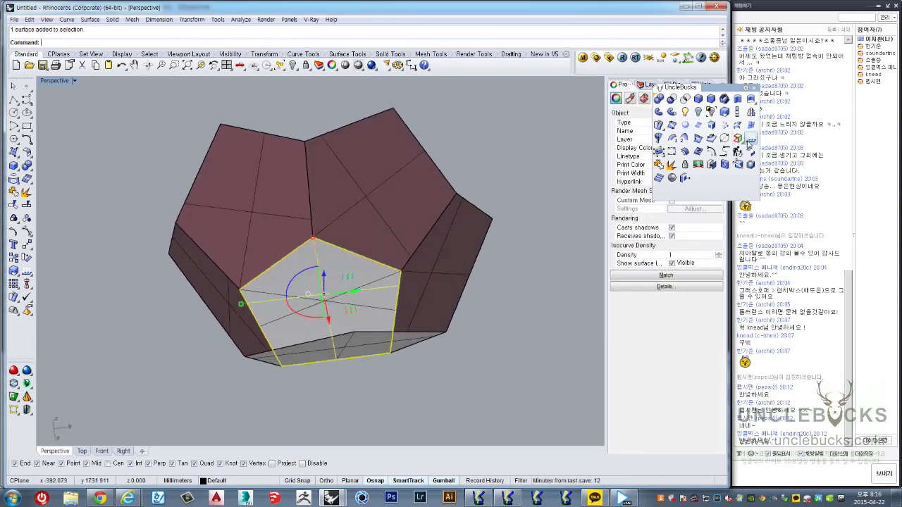
click(750, 142)
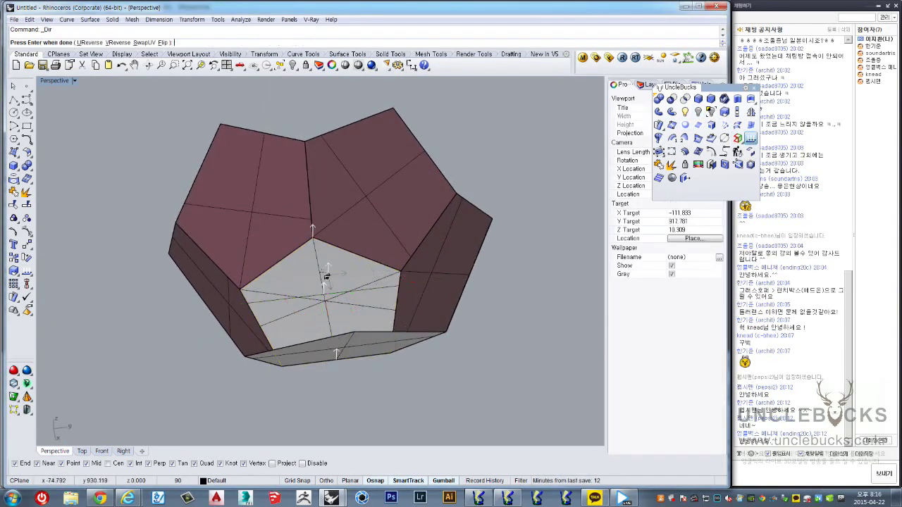
key(Return)
right_drag(422, 415, 549, 204)
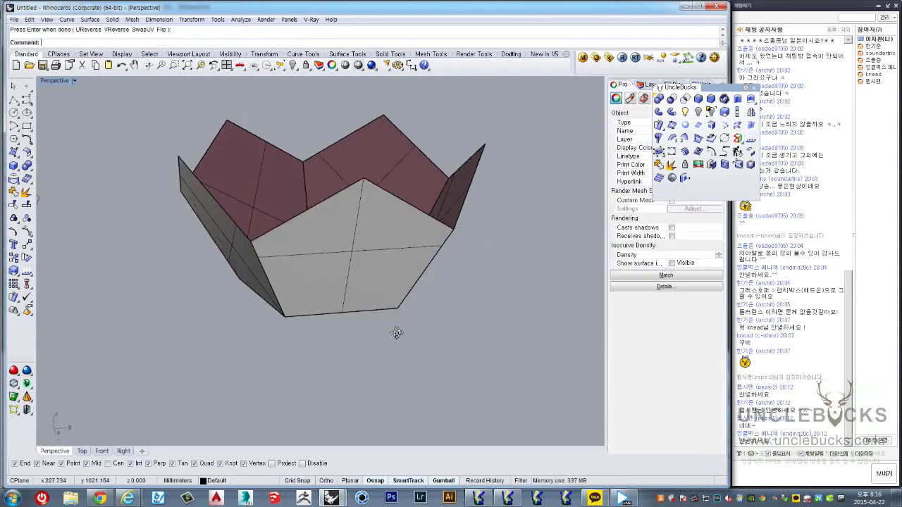
drag(550, 204, 154, 134)
Step: Select all the dodecahedron's surfaces and curves and drag a copy out to the right
right_drag(154, 133, 335, 176)
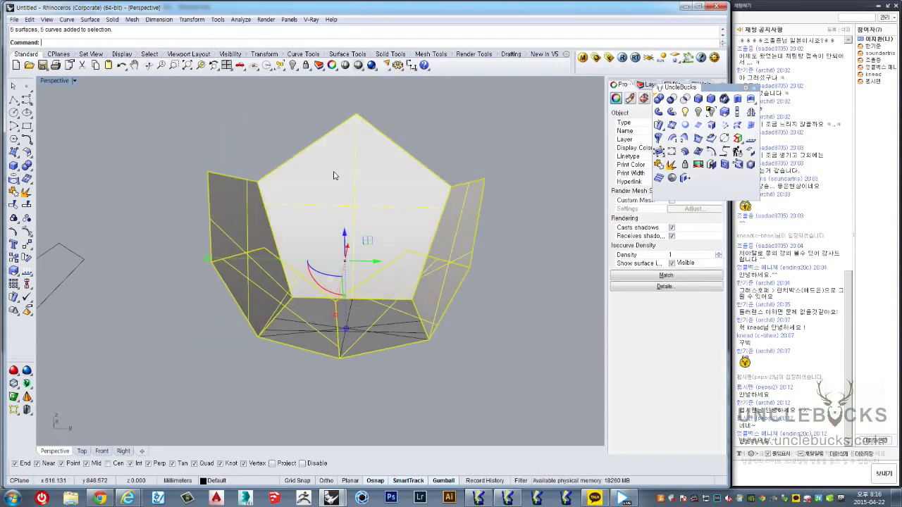
click(331, 315)
mouse_move(331, 315)
right_down()
mouse_move(295, 328)
mouse_move(369, 272)
mouse_move(315, 316)
right_up()
drag(298, 254, 354, 349)
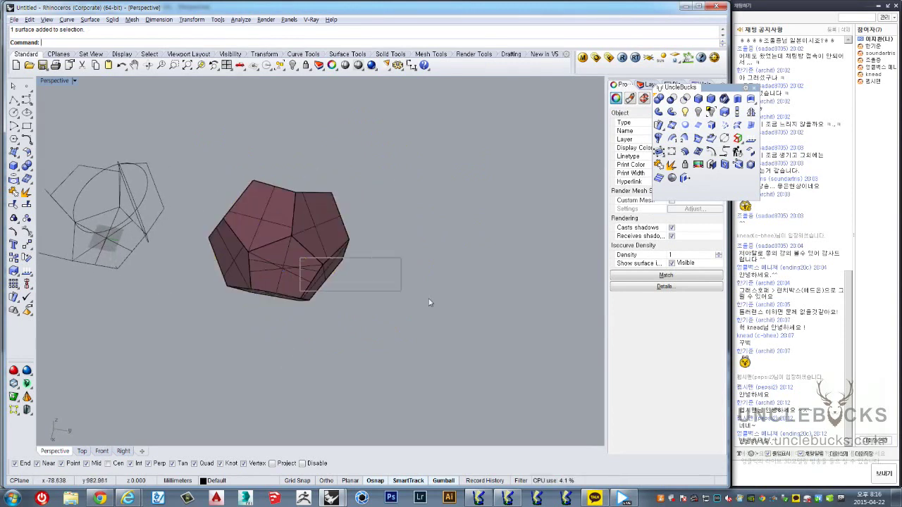
right_drag(355, 352, 329, 271)
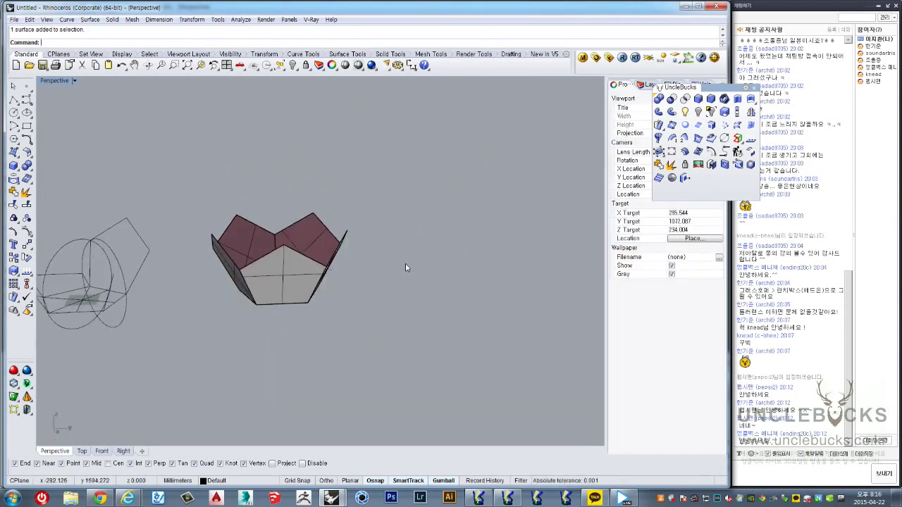
right_drag(405, 267, 252, 235)
drag(253, 236, 366, 317)
right_drag(367, 317, 315, 235)
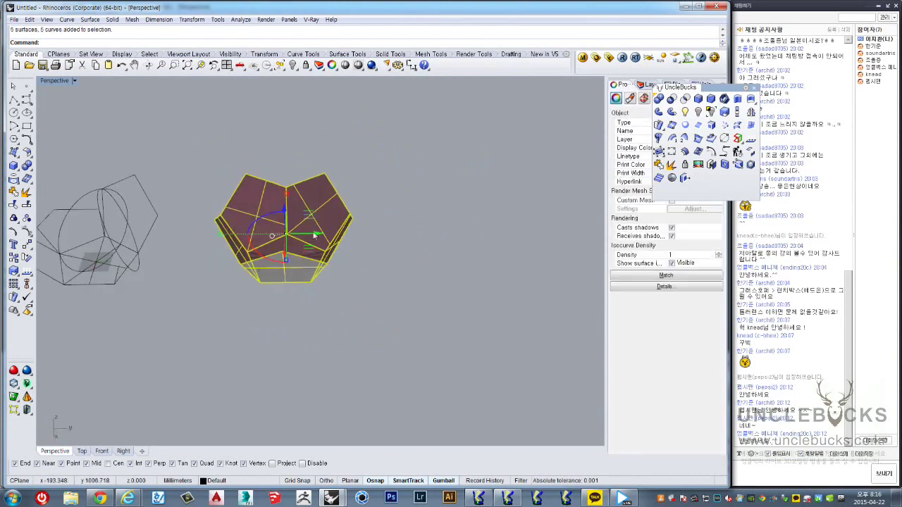
alt+drag(307, 236, 504, 236)
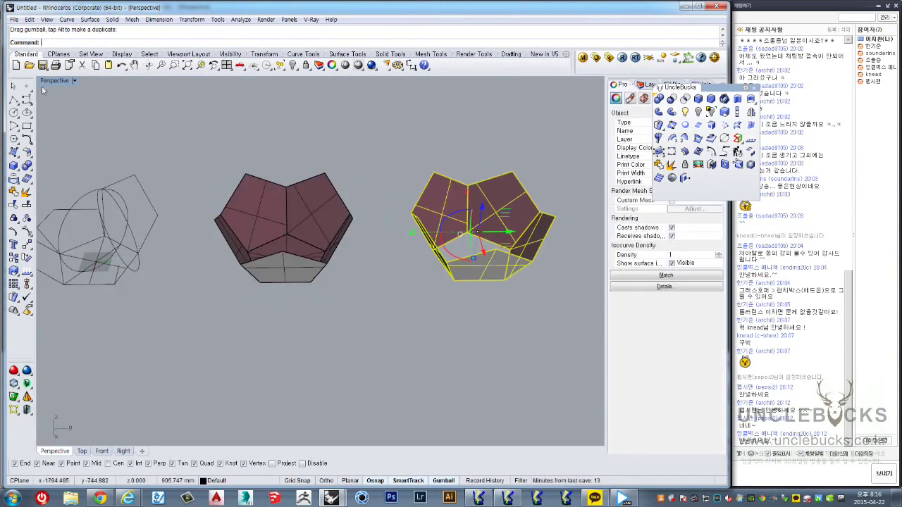
Step: In the Top viewport, center and zoom in on a corner vertex of the selected dodecahedron copy
click(82, 451)
right_drag(292, 186, 281, 268)
scroll(308, 232, down, 3)
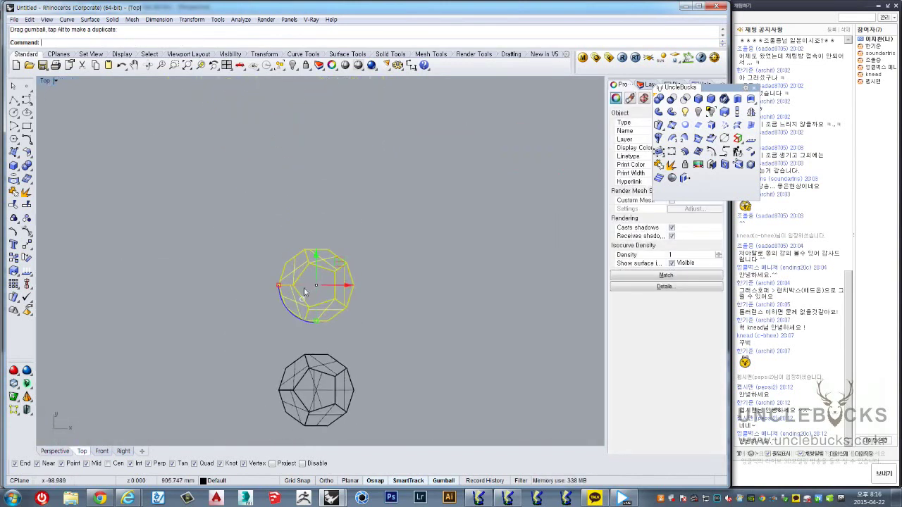
scroll(308, 232, up, 5)
scroll(316, 210, up, 3)
scroll(322, 215, up, 4)
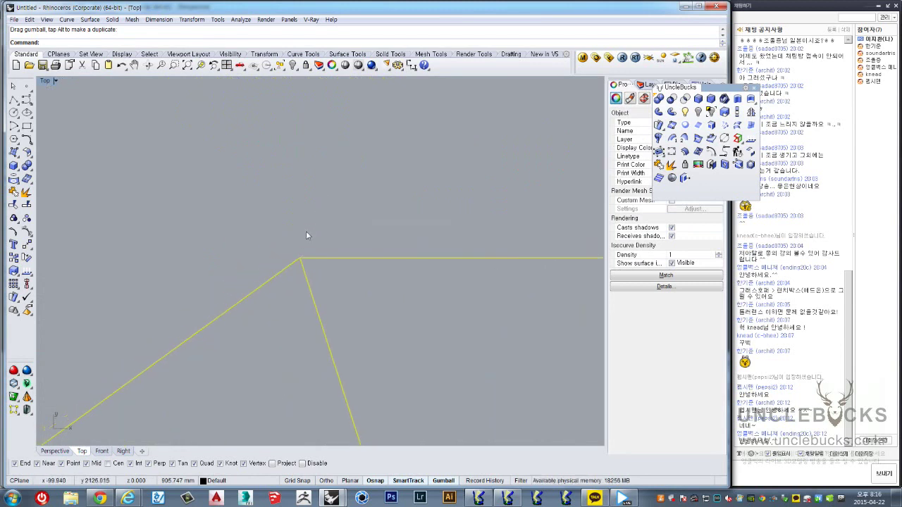
mouse_move(306, 231)
right_down()
mouse_move(306, 275)
mouse_move(292, 250)
mouse_move(308, 246)
mouse_move(308, 262)
mouse_move(304, 247)
mouse_move(276, 252)
right_up()
scroll(276, 251, up, 3)
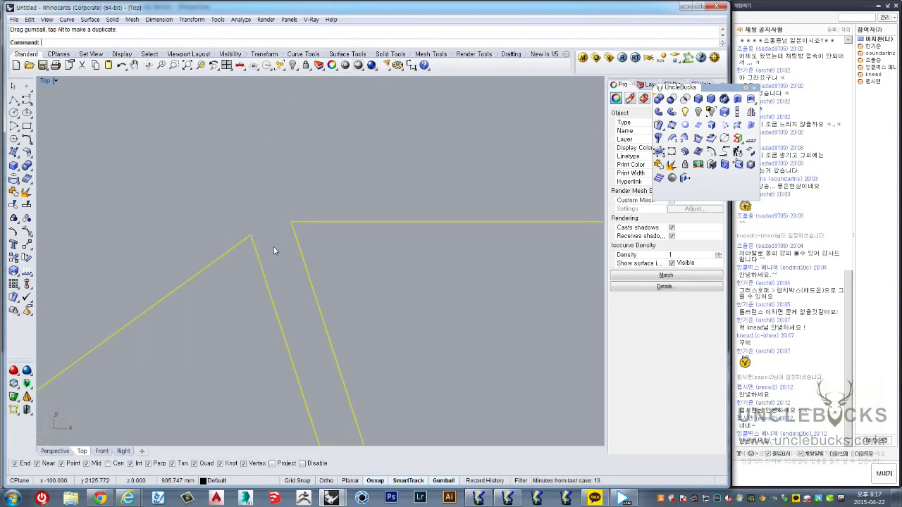
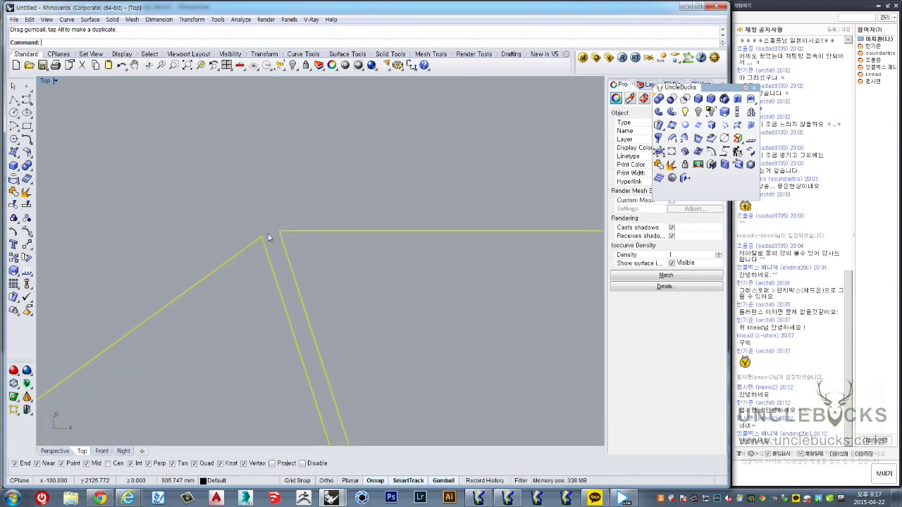
Step: Check the panel corner in Top and Perspective, then drag the selected yellow edges slightly apart
right_drag(270, 238, 268, 238)
scroll(268, 242, down, 3)
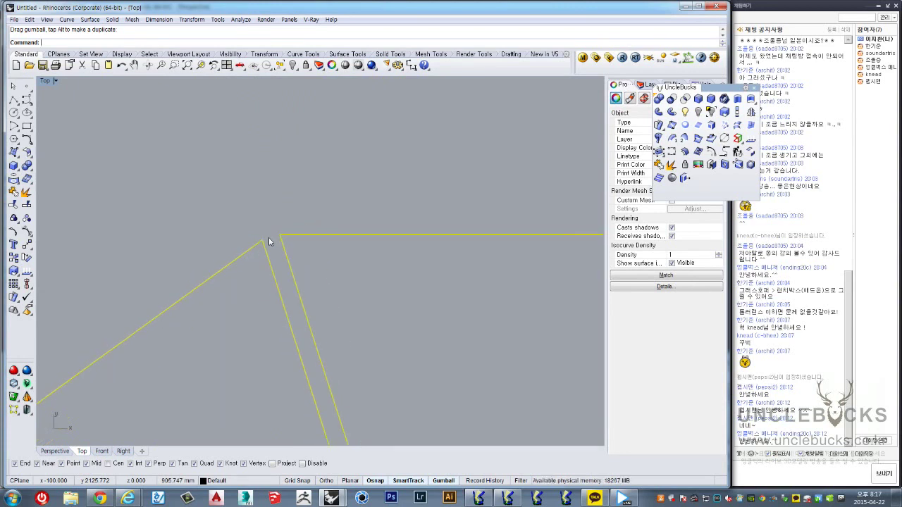
scroll(269, 242, down, 2)
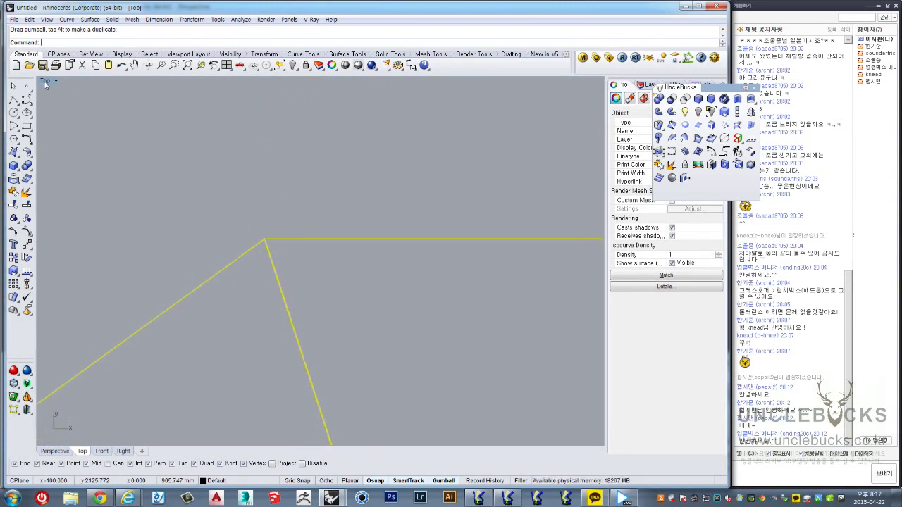
double_click(45, 83)
double_click(339, 80)
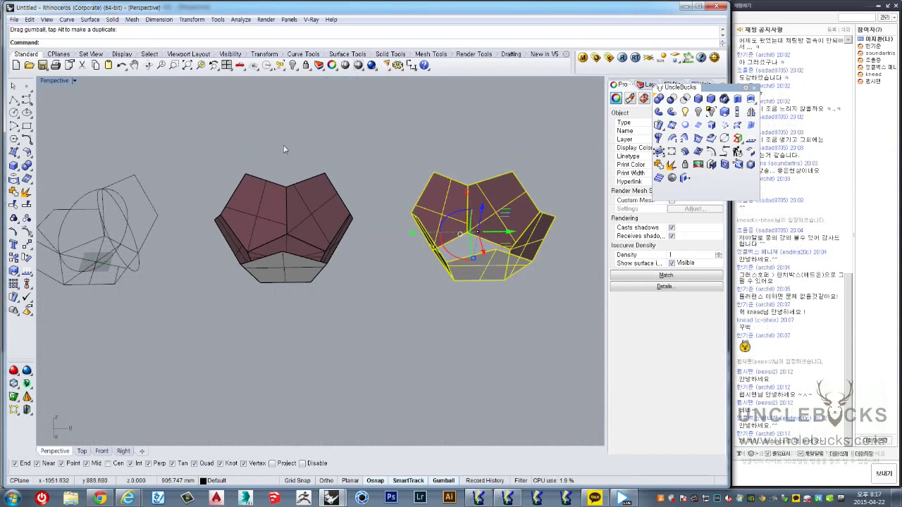
right_drag(203, 189, 92, 104)
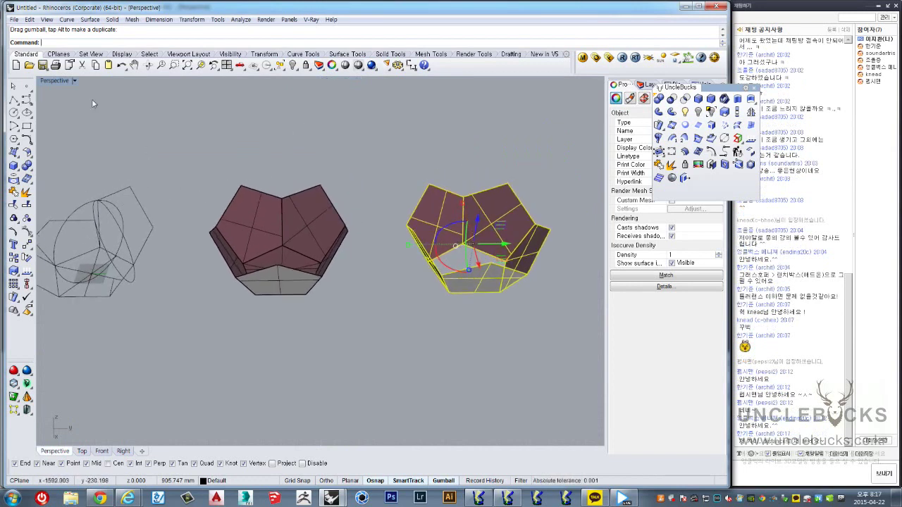
double_click(57, 82)
double_click(46, 83)
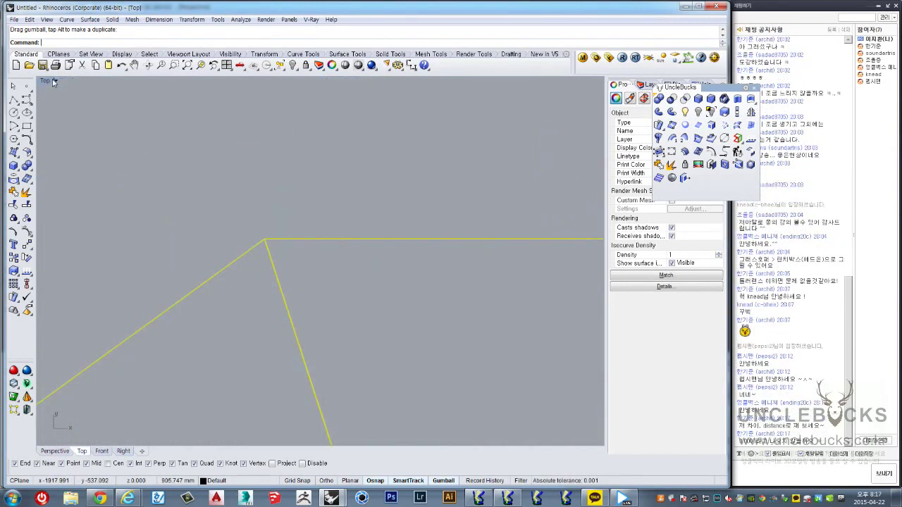
drag(277, 299, 308, 192)
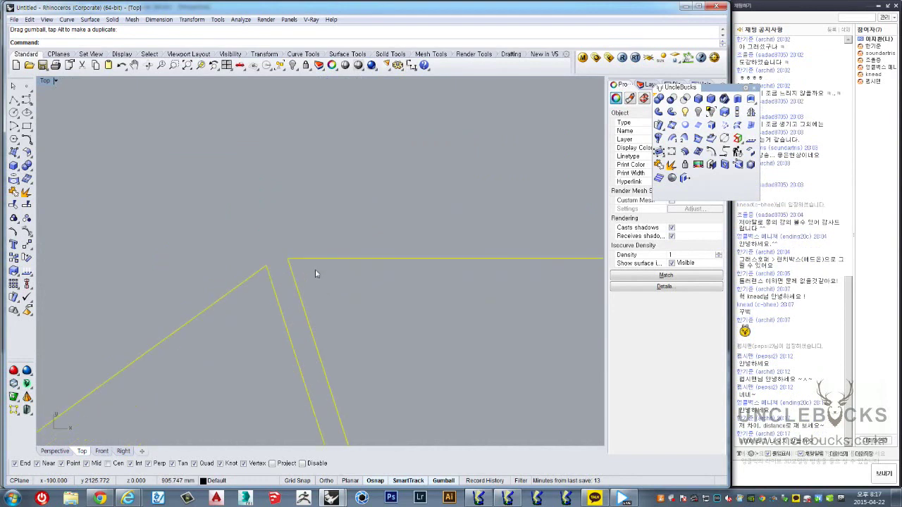
click(411, 65)
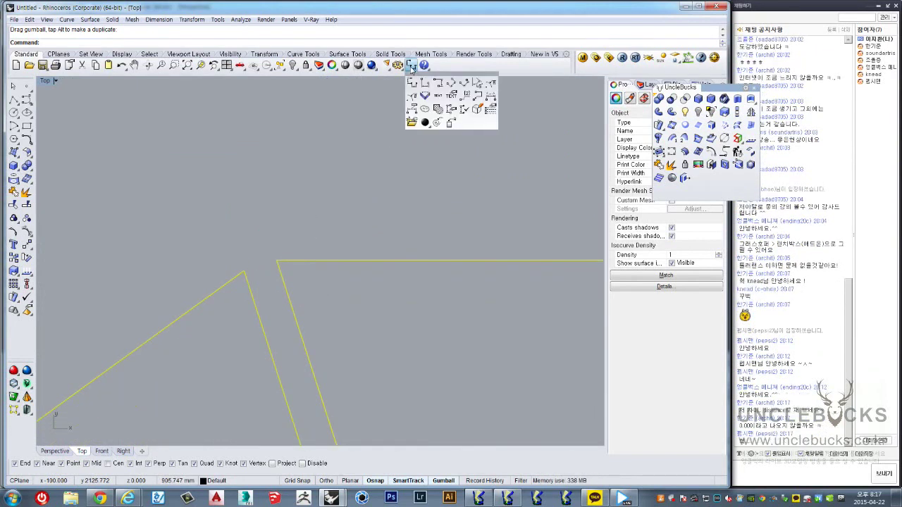
click(451, 84)
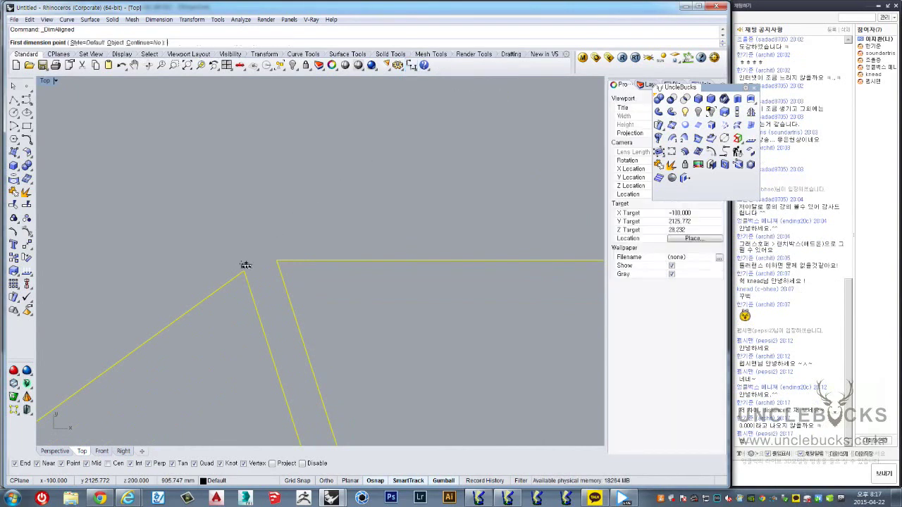
click(243, 270)
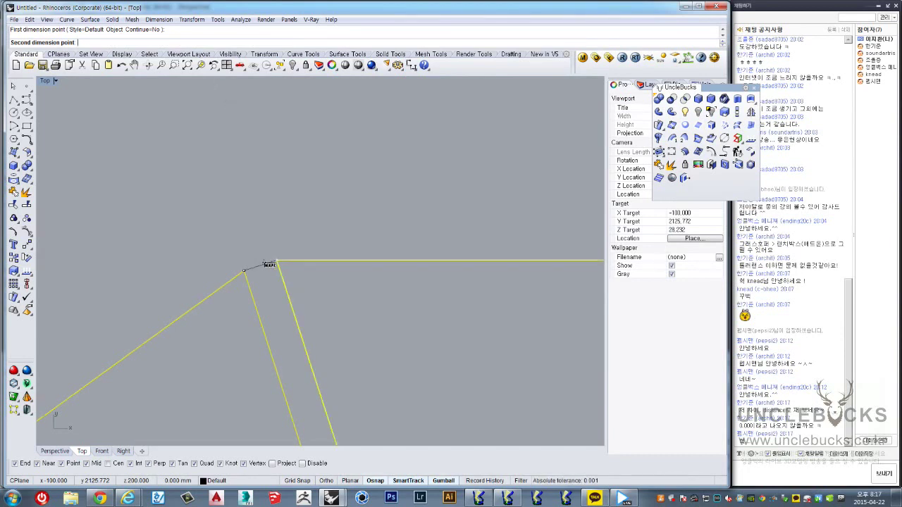
click(276, 261)
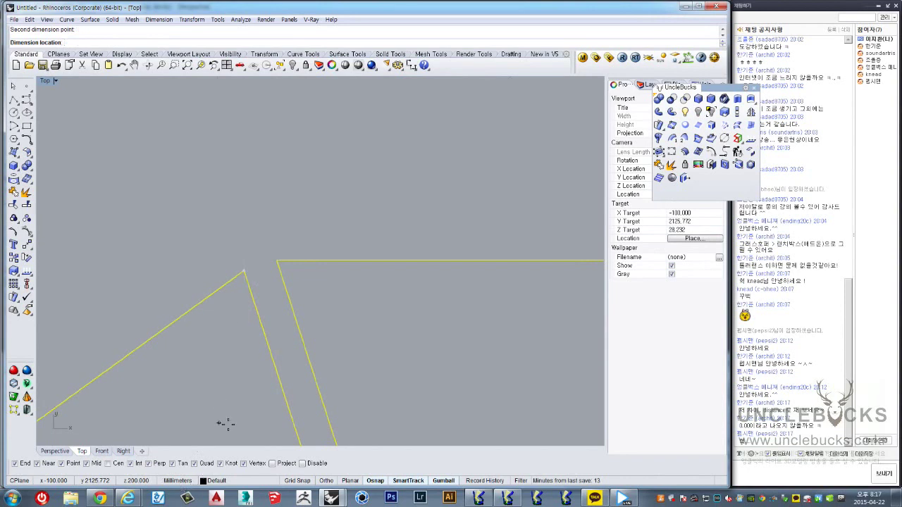
click(241, 276)
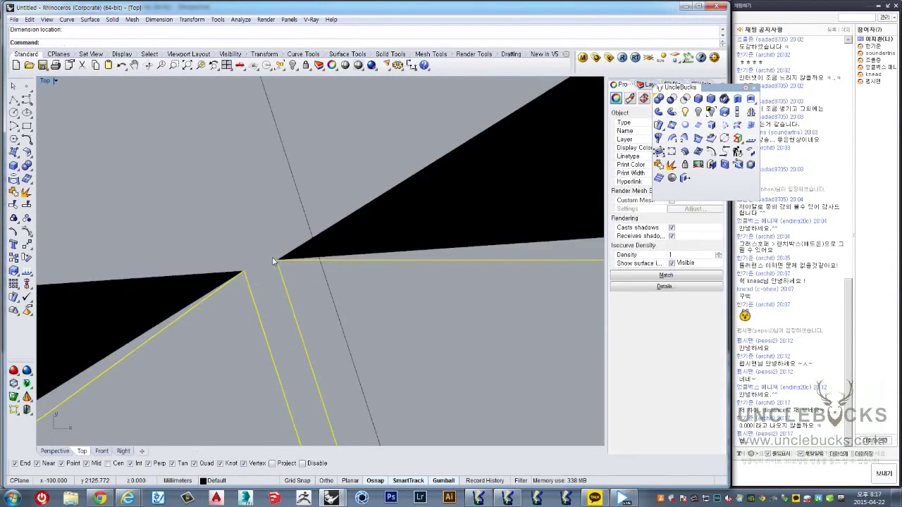
right_drag(274, 261, 258, 184)
scroll(258, 185, down, 3)
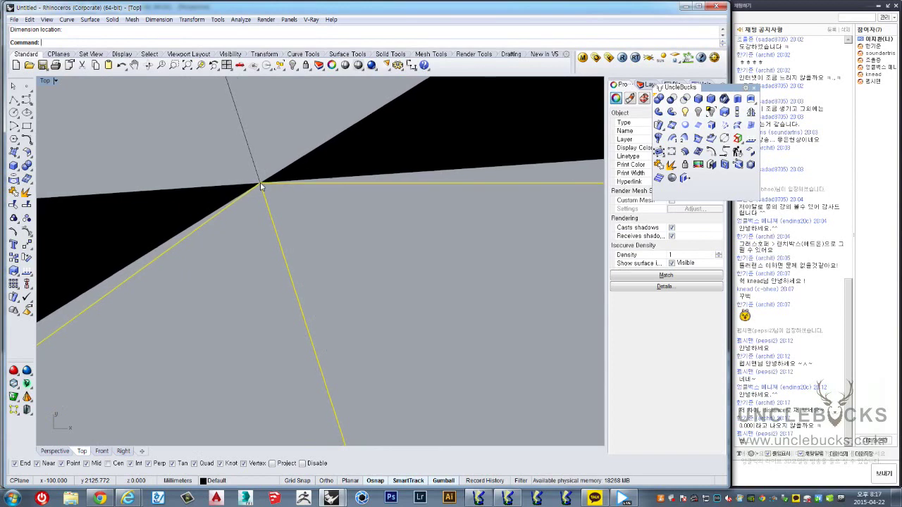
scroll(260, 182, down, 3)
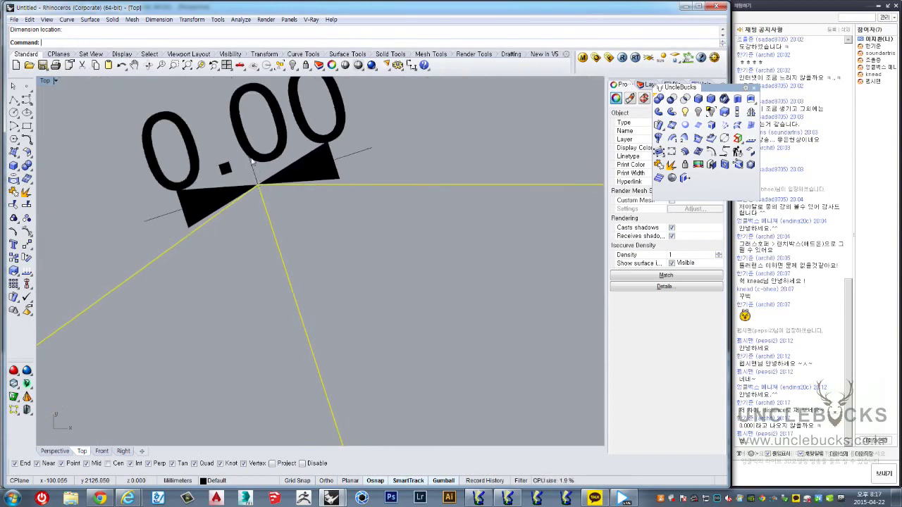
right_drag(260, 182, 260, 262)
scroll(260, 262, up, 2)
scroll(260, 263, up, 1)
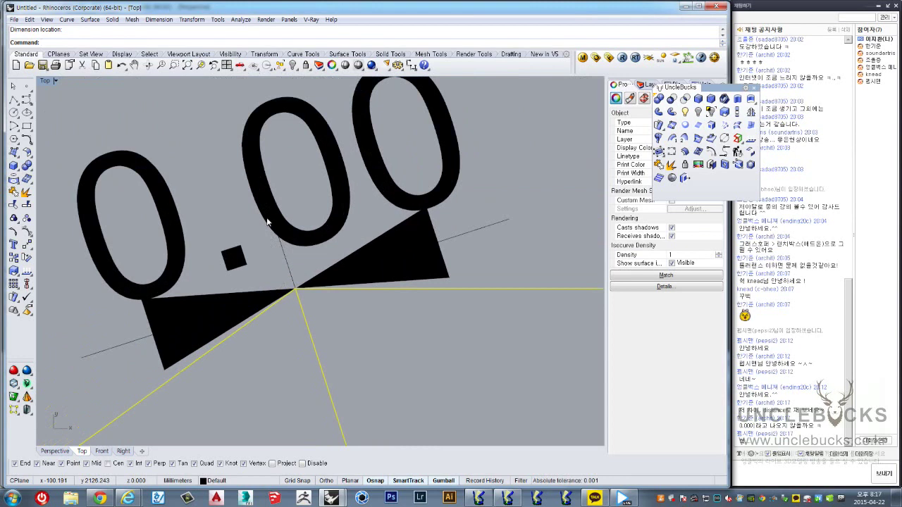
scroll(293, 280, up, 2)
scroll(296, 289, up, 1)
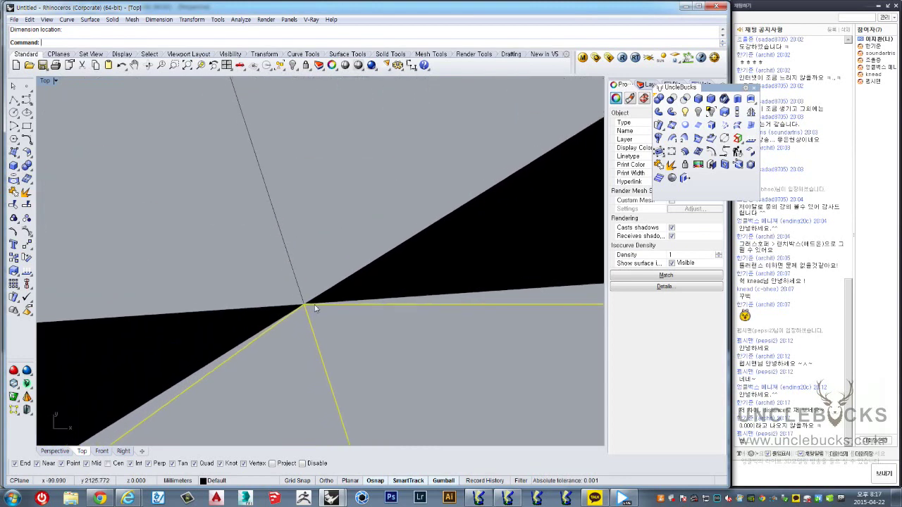
scroll(292, 282, up, 1)
scroll(283, 292, up, 1)
right_drag(283, 294, 289, 291)
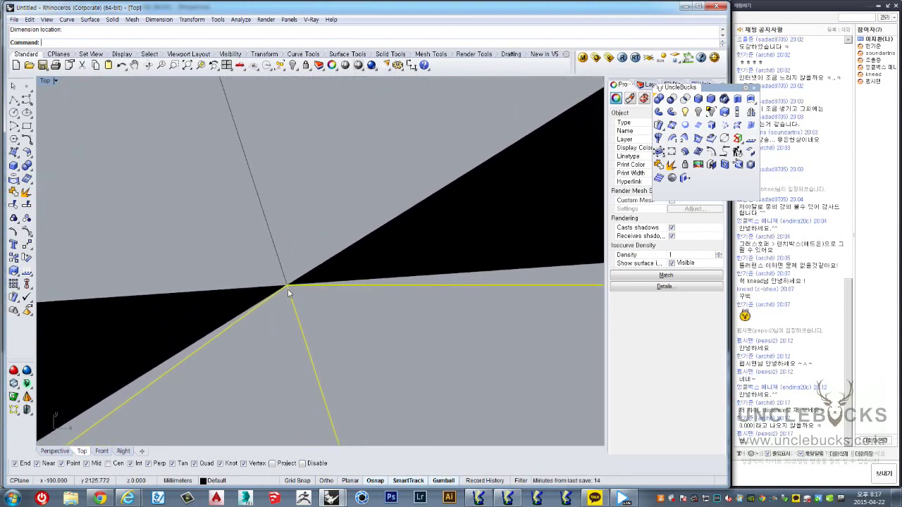
scroll(289, 291, down, 2)
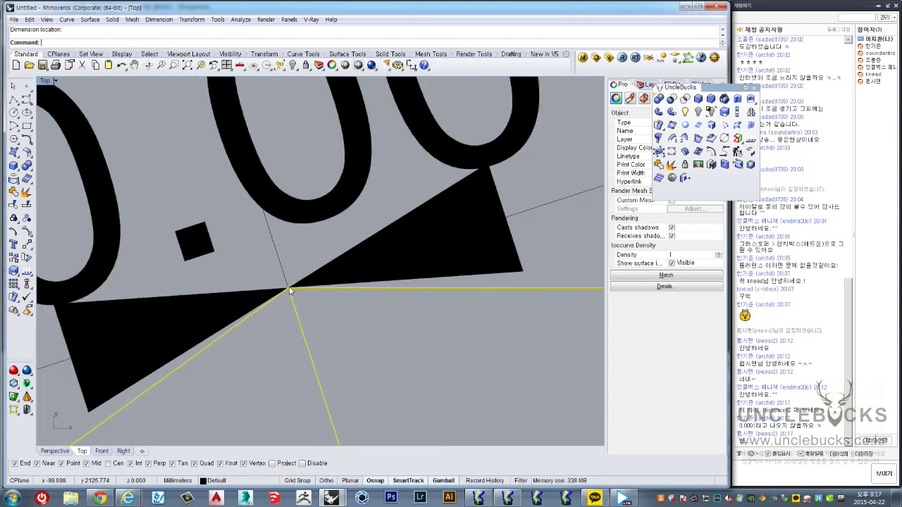
scroll(315, 237, down, 3)
scroll(370, 226, down, 2)
scroll(360, 208, up, 3)
scroll(459, 163, up, 1)
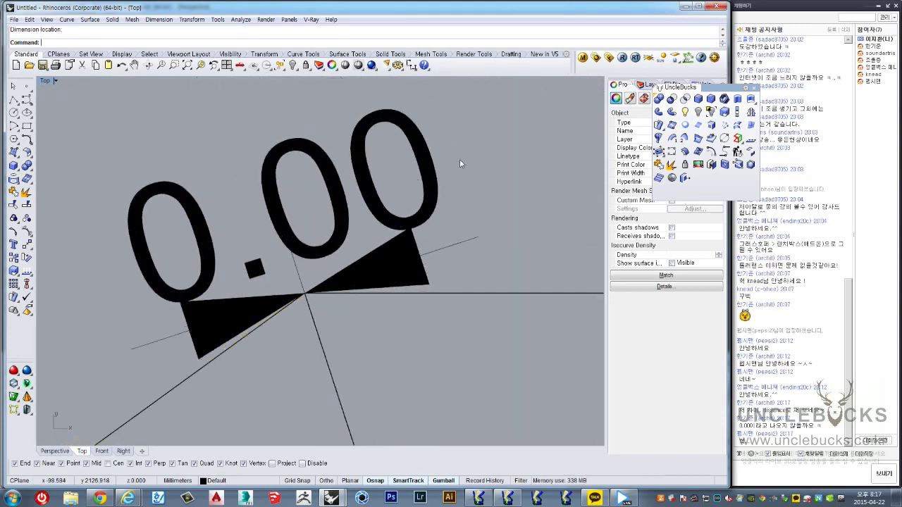
click(287, 225)
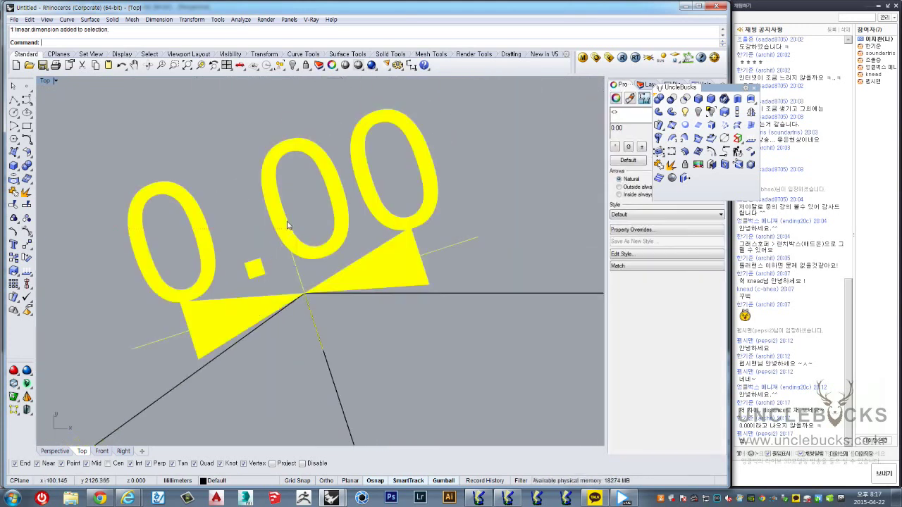
key(Delete)
right_drag(293, 291, 322, 301)
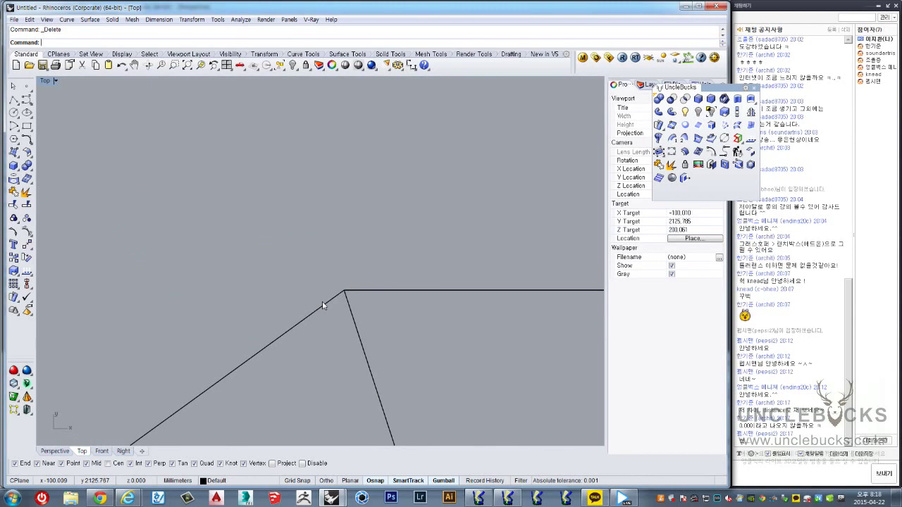
Step: Maximize the Perspective view and select the closed dodecahedron in the middle
right_drag(311, 287, 268, 284)
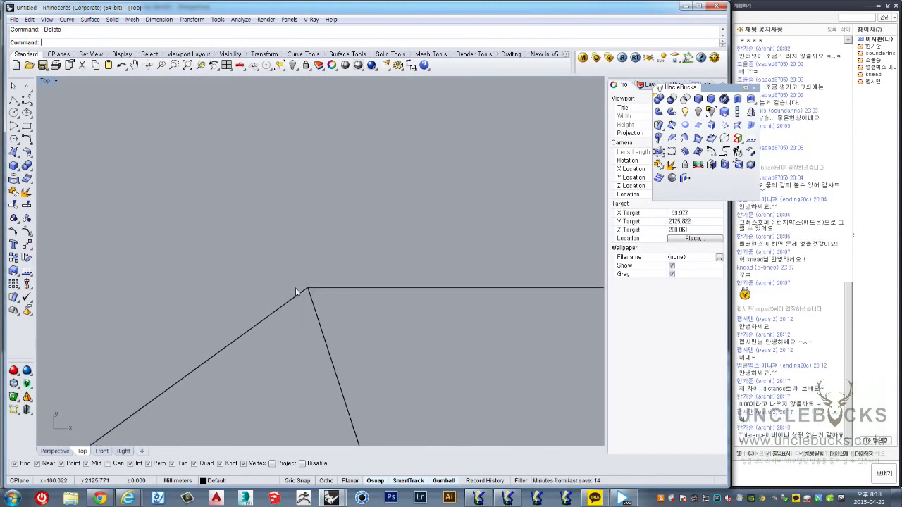
double_click(47, 82)
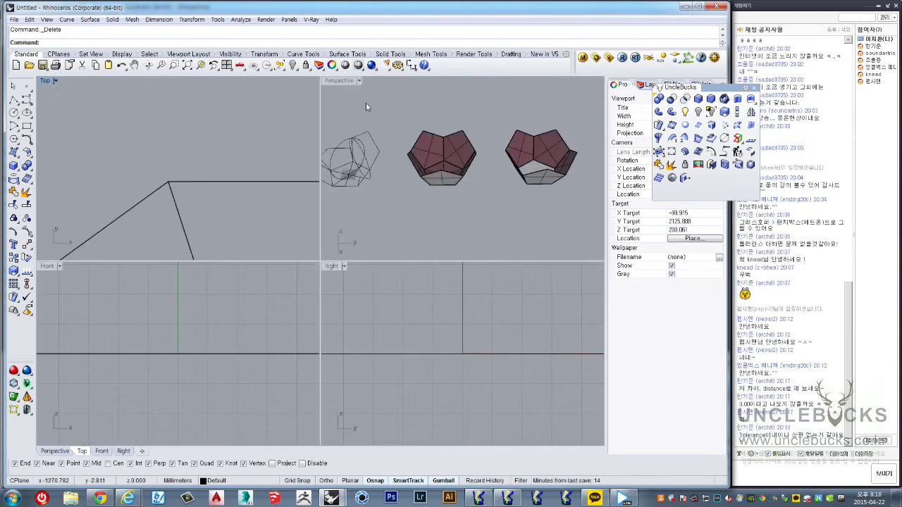
double_click(335, 84)
mouse_move(346, 185)
right_down()
mouse_move(315, 235)
mouse_move(253, 284)
right_up()
right_drag(331, 323, 326, 310)
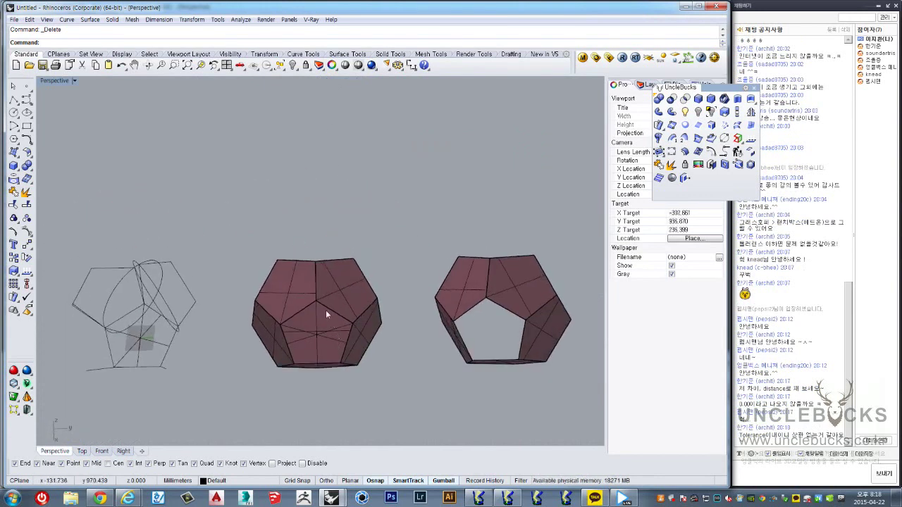
click(316, 310)
click(345, 343)
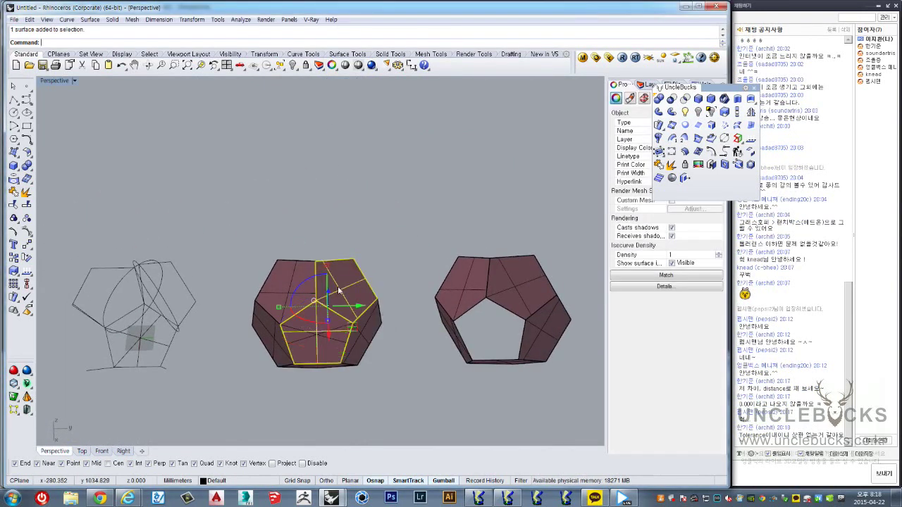
click(322, 368)
click(349, 400)
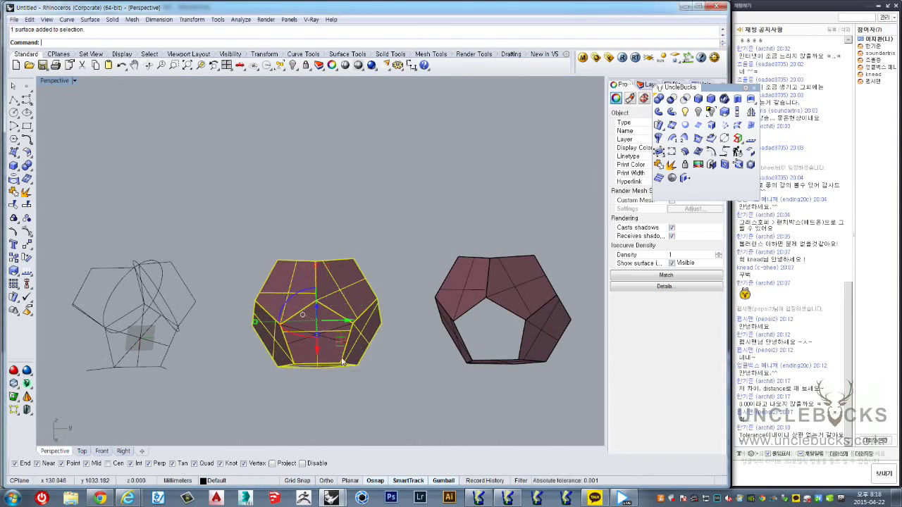
Step: Copy the selected dodecahedron off to the right with the gumball X arrow
right_drag(342, 362, 293, 280)
scroll(292, 281, down, 2)
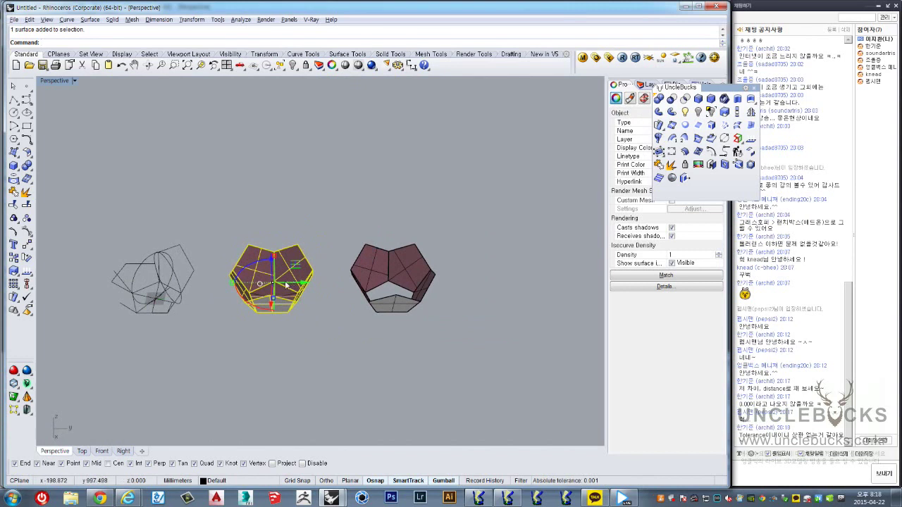
alt+drag(272, 284, 479, 283)
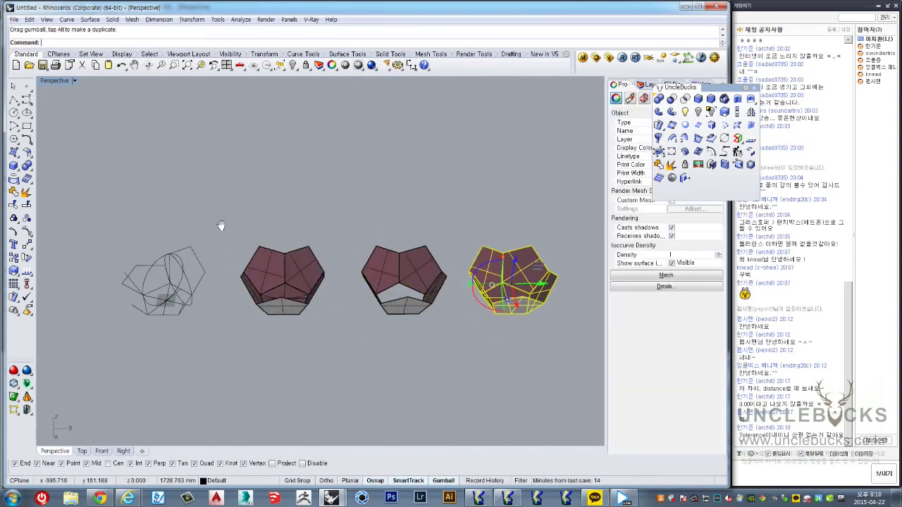
Step: Zoom toward the wireframe object and select its circle
mouse_move(220, 225)
shift+right_down()
mouse_move(253, 280)
mouse_move(317, 262)
mouse_move(268, 256)
mouse_move(268, 291)
mouse_move(279, 258)
mouse_move(280, 314)
shift+right_up()
scroll(253, 280, up, 2)
scroll(268, 275, up, 2)
scroll(284, 267, up, 1)
scroll(284, 267, up, 2)
click(323, 250)
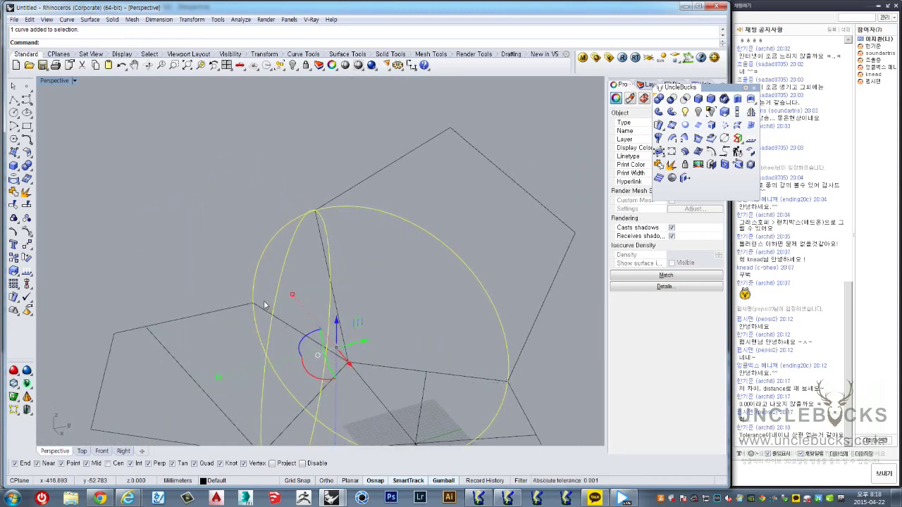
mouse_move(264, 300)
right_down()
mouse_move(229, 270)
mouse_move(226, 331)
mouse_move(218, 286)
mouse_move(228, 282)
right_up()
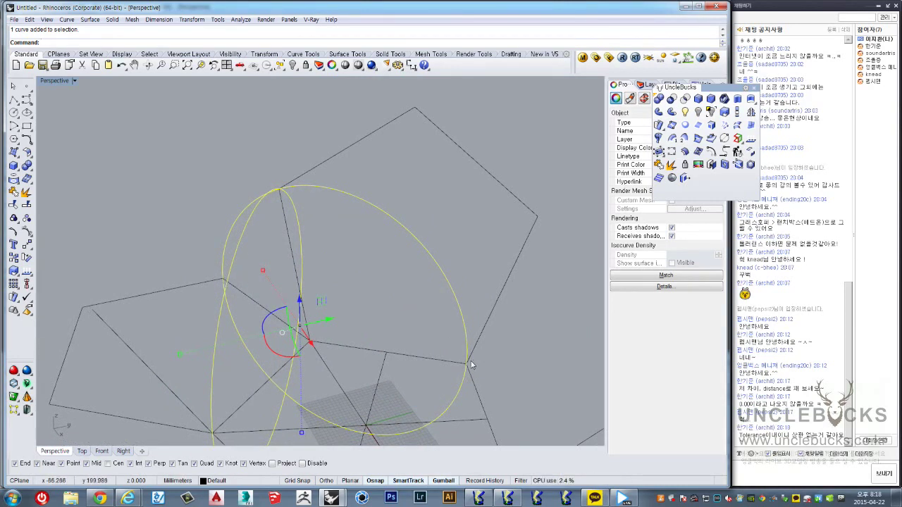
click(389, 295)
mouse_move(317, 222)
right_down()
mouse_move(298, 204)
mouse_move(276, 226)
right_up()
drag(277, 229, 225, 164)
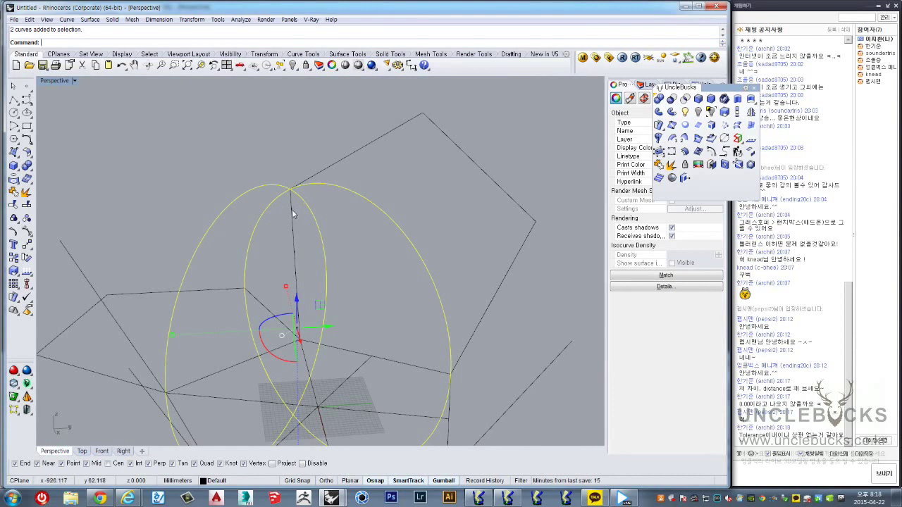
mouse_move(296, 210)
right_down()
mouse_move(277, 177)
mouse_move(276, 193)
right_up()
scroll(294, 215, up, 3)
scroll(306, 206, up, 2)
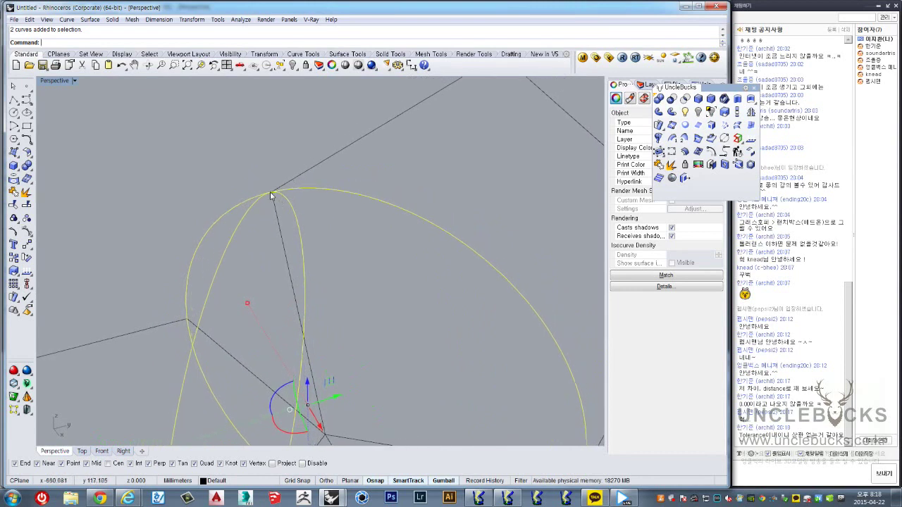
scroll(270, 192, down, 4)
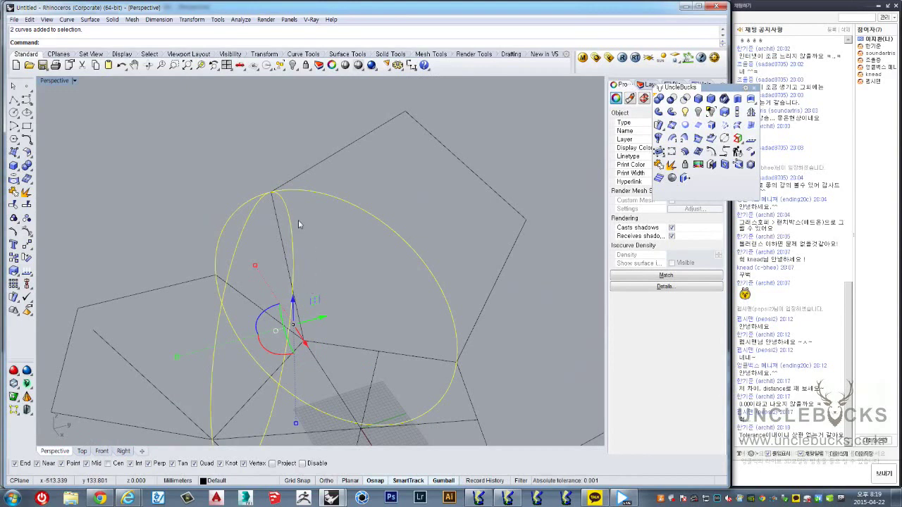
scroll(247, 192, up, 3)
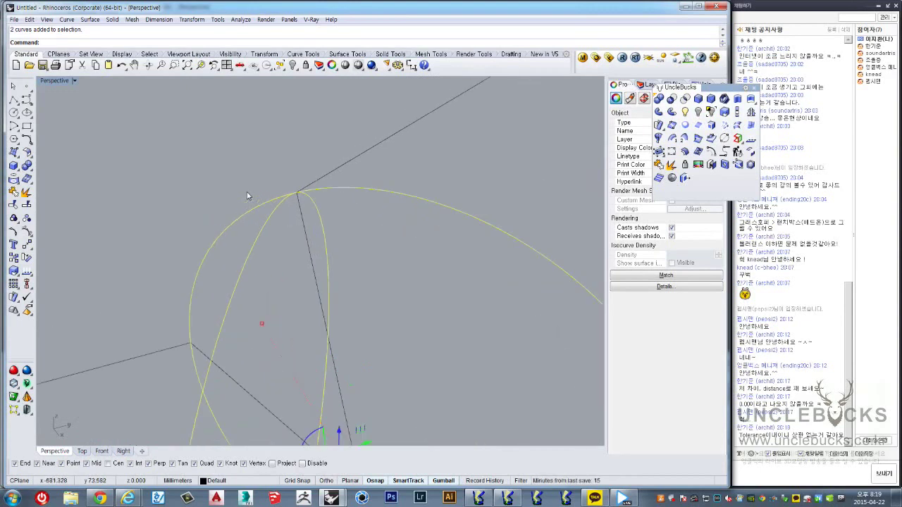
mouse_move(248, 192)
right_down()
mouse_move(285, 174)
mouse_move(302, 215)
right_up()
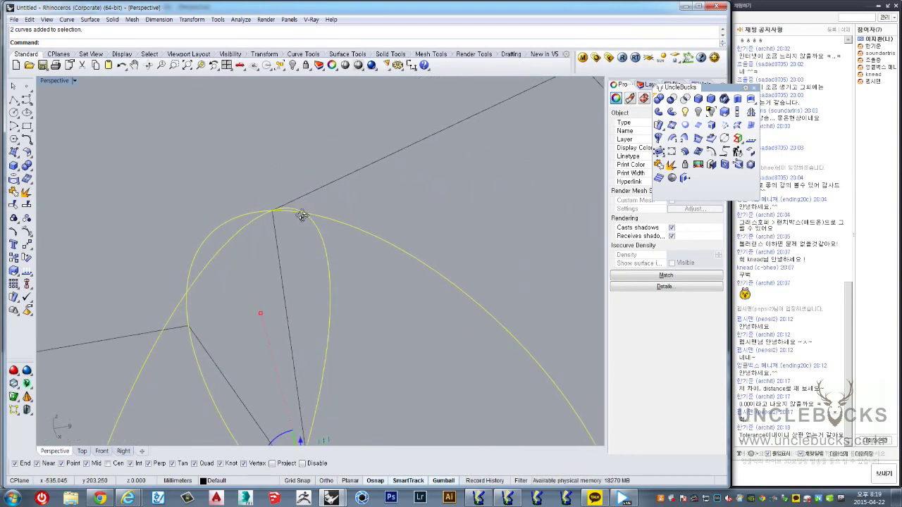
right_drag(301, 215, 274, 241)
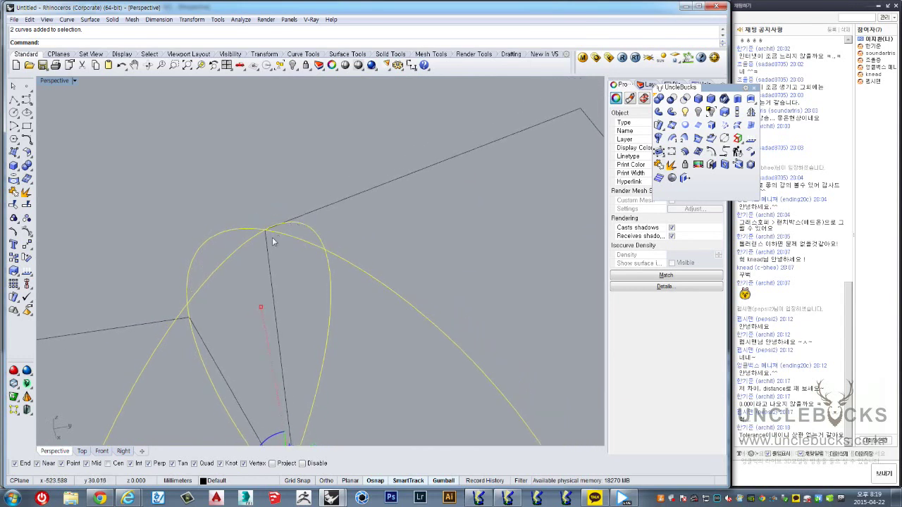
scroll(265, 233, up, 2)
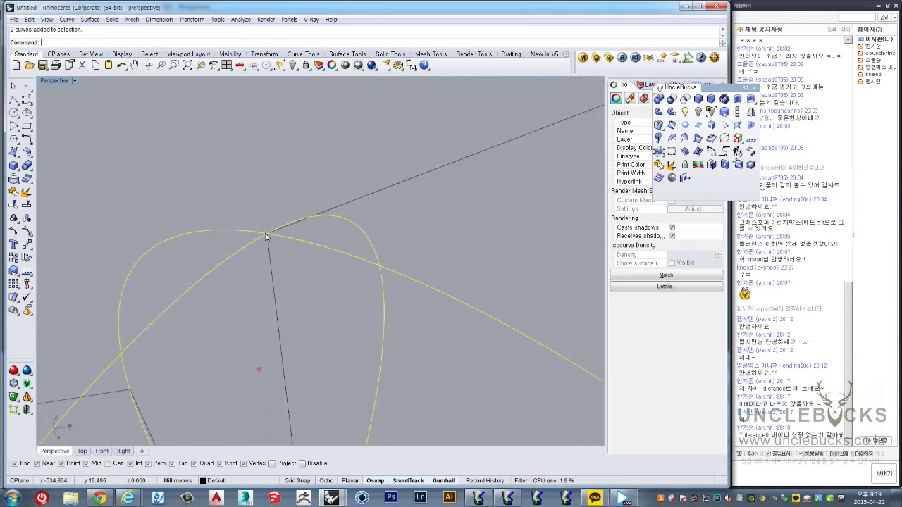
scroll(266, 235, up, 1)
scroll(265, 235, down, 2)
scroll(265, 235, down, 1)
scroll(265, 234, up, 3)
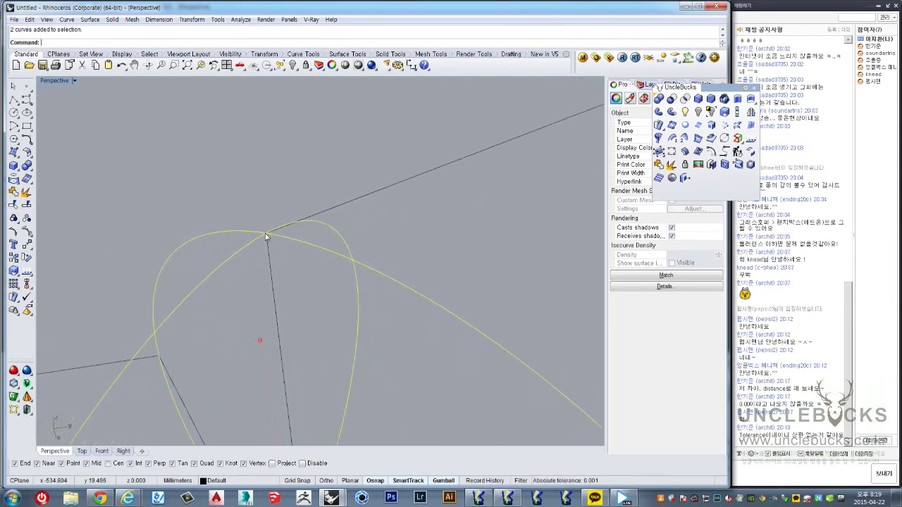
scroll(265, 235, up, 1)
mouse_move(265, 234)
right_down()
mouse_move(273, 241)
mouse_move(286, 225)
right_up()
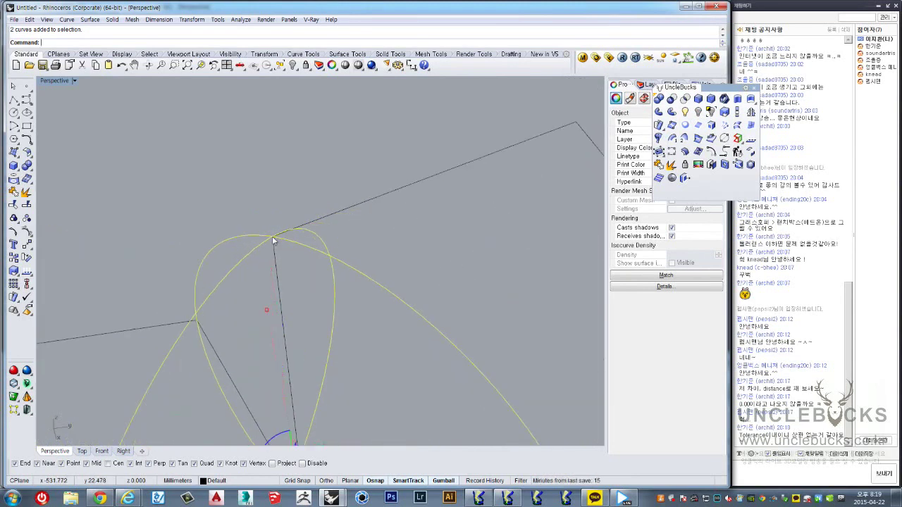
scroll(242, 235, down, 3)
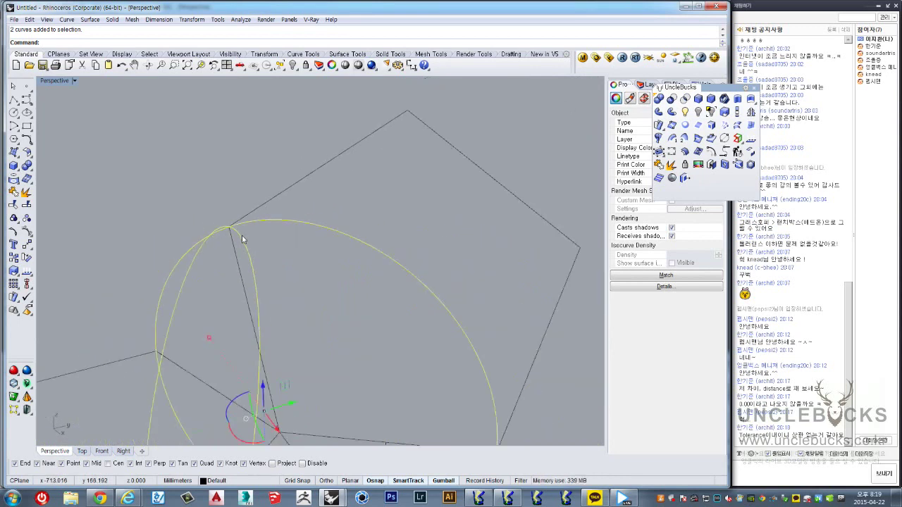
scroll(242, 235, down, 5)
right_drag(242, 239, 250, 262)
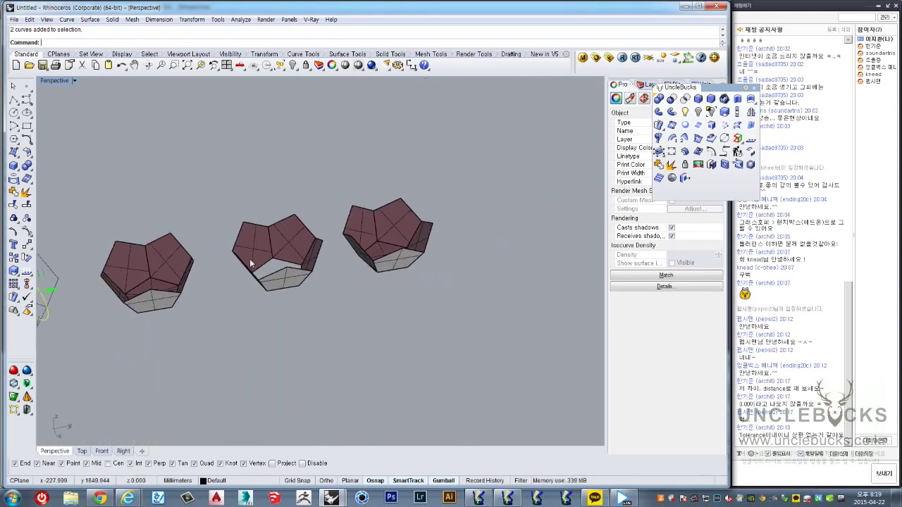
scroll(336, 266, up, 1)
scroll(336, 264, up, 2)
scroll(337, 261, up, 2)
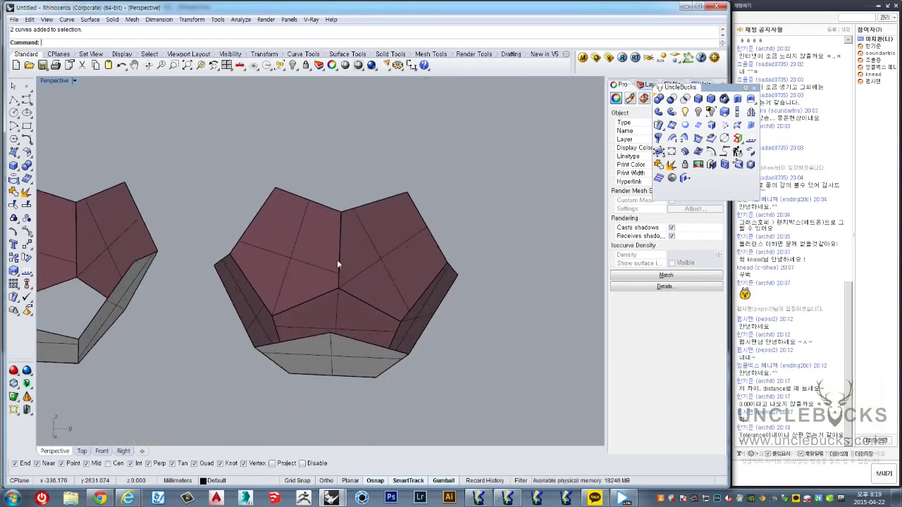
scroll(337, 260, up, 2)
scroll(345, 304, down, 1)
scroll(360, 290, down, 4)
scroll(374, 283, down, 1)
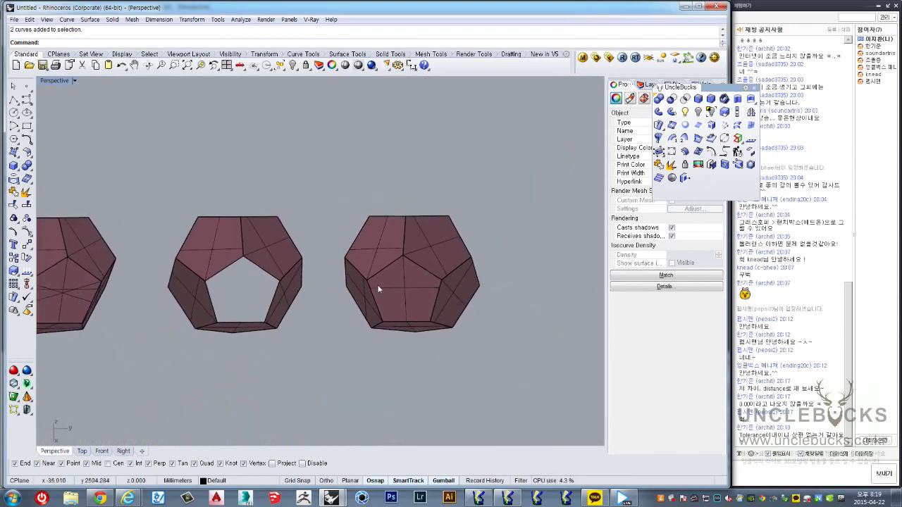
right_drag(372, 284, 493, 355)
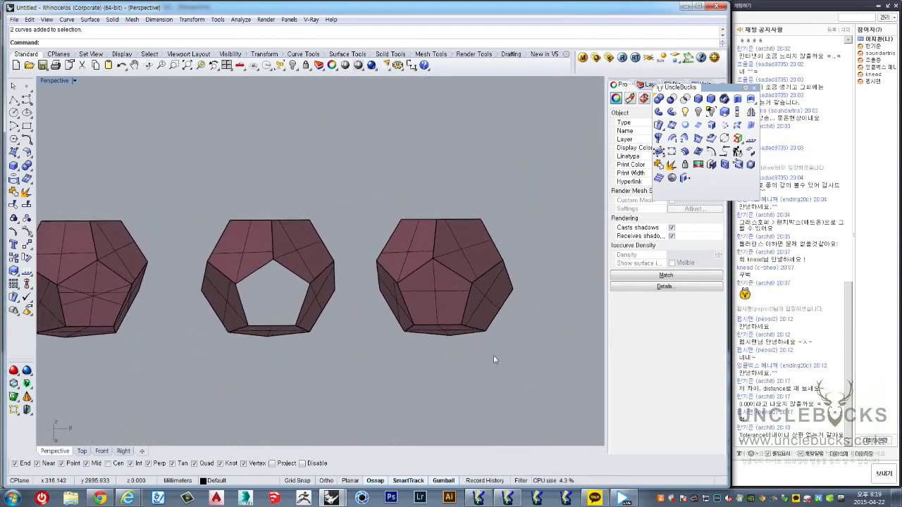
mouse_move(513, 384)
right_down()
mouse_move(503, 322)
mouse_move(513, 278)
mouse_move(515, 346)
right_up()
scroll(267, 304, up, 1)
scroll(262, 274, up, 2)
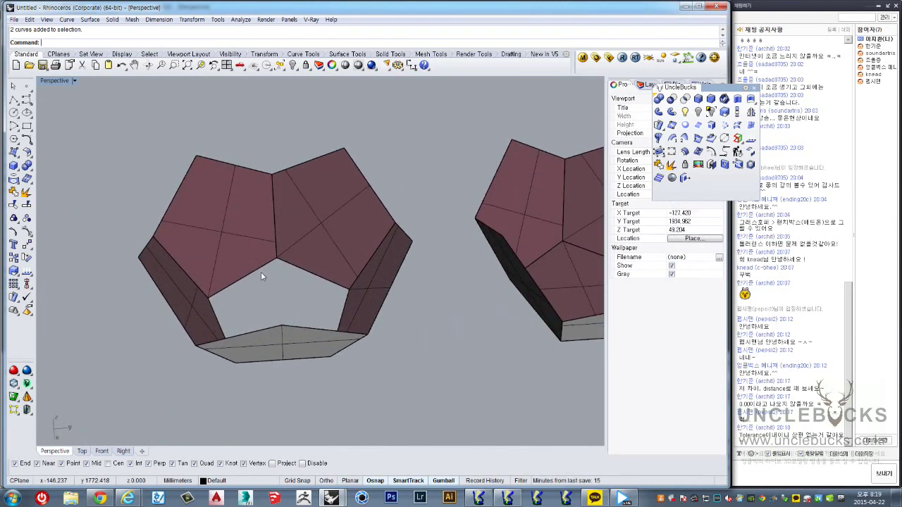
mouse_move(261, 272)
right_down()
mouse_move(262, 288)
mouse_move(353, 299)
mouse_move(352, 287)
mouse_move(422, 294)
right_up()
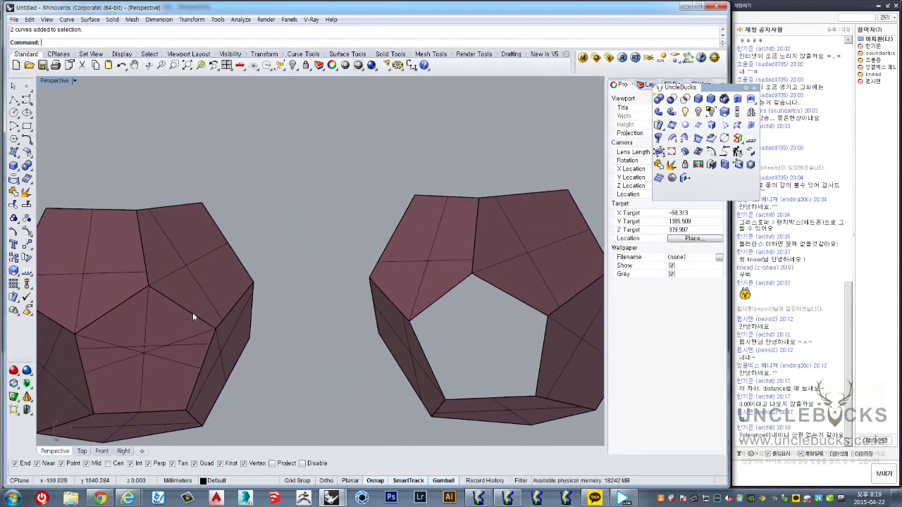
mouse_move(228, 284)
shift+right_down()
mouse_move(355, 284)
mouse_move(372, 221)
mouse_move(351, 302)
shift+right_up()
scroll(350, 302, down, 3)
scroll(321, 296, up, 5)
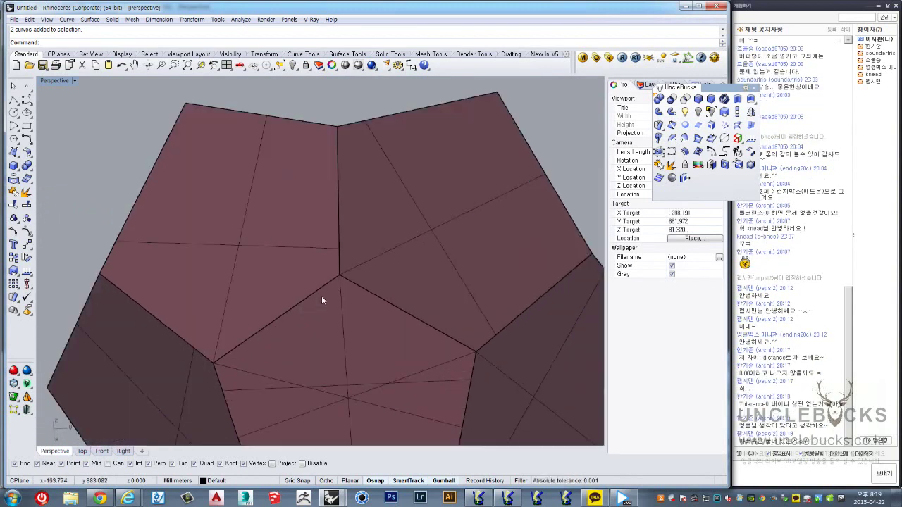
scroll(348, 263, up, 3)
scroll(360, 255, up, 2)
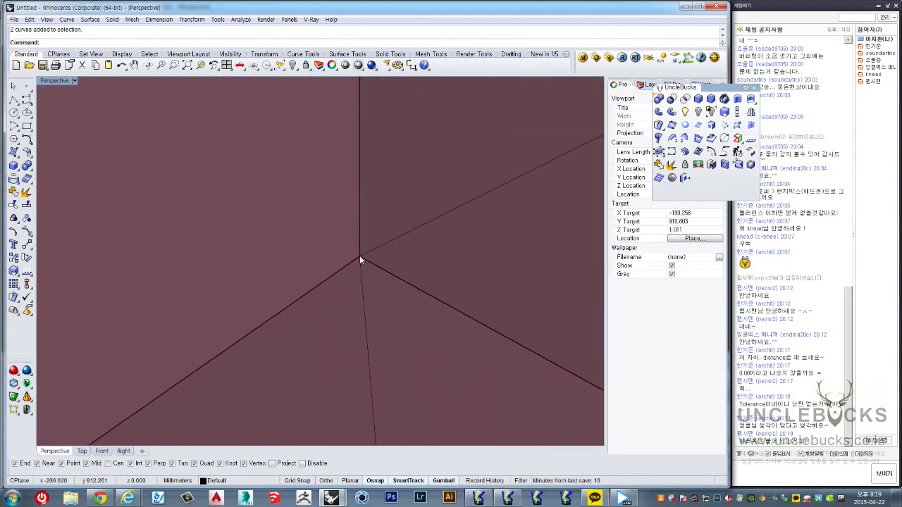
scroll(359, 258, up, 1)
mouse_move(361, 259)
shift+right_down()
mouse_move(343, 265)
mouse_move(343, 295)
shift+right_up()
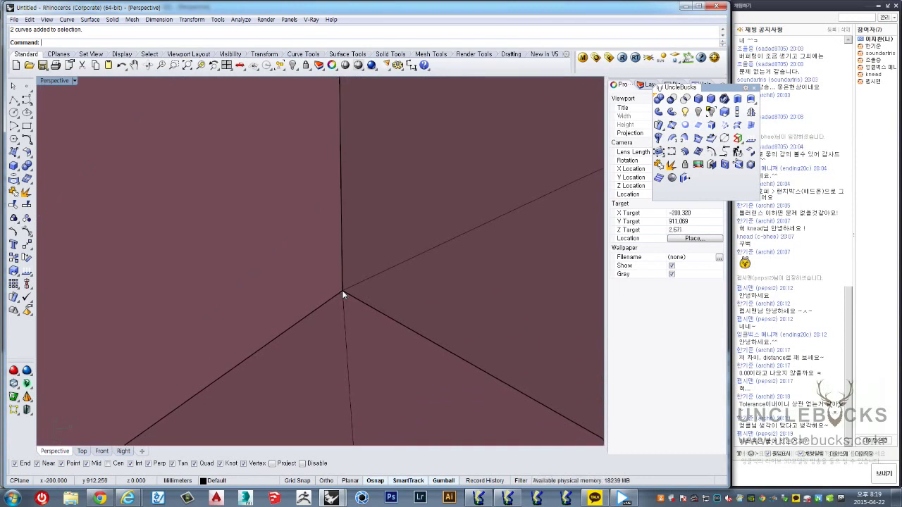
scroll(343, 295, down, 5)
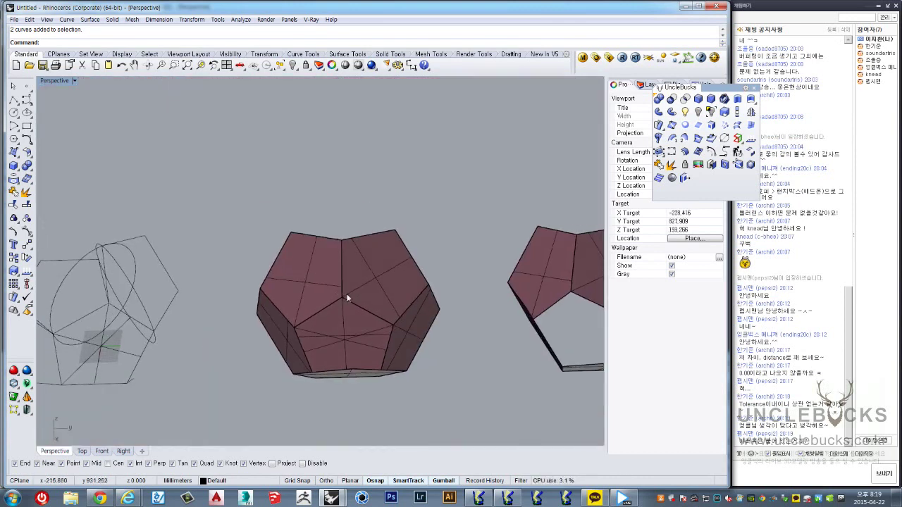
mouse_move(346, 298)
right_down()
mouse_move(330, 210)
mouse_move(360, 255)
right_up()
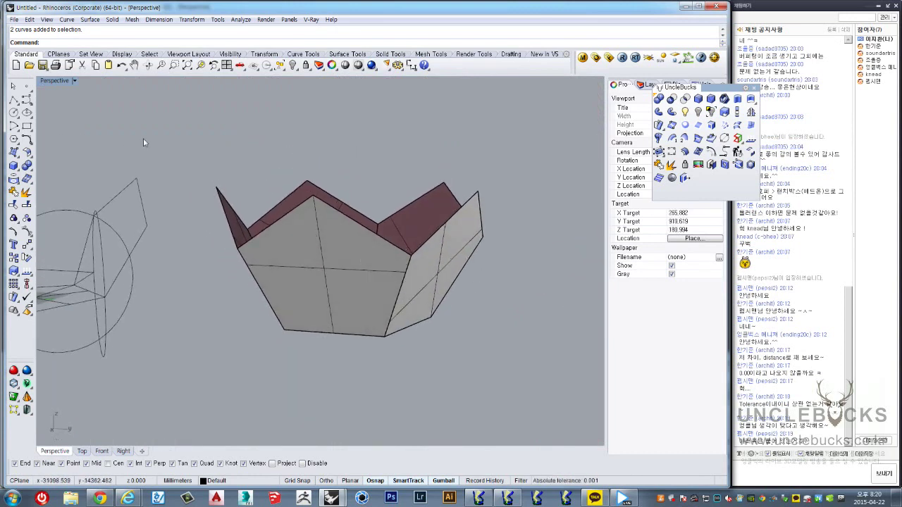
Step: Restore the four views and frame the pentagon geometry in the Front view
double_click(50, 81)
right_drag(160, 286, 159, 343)
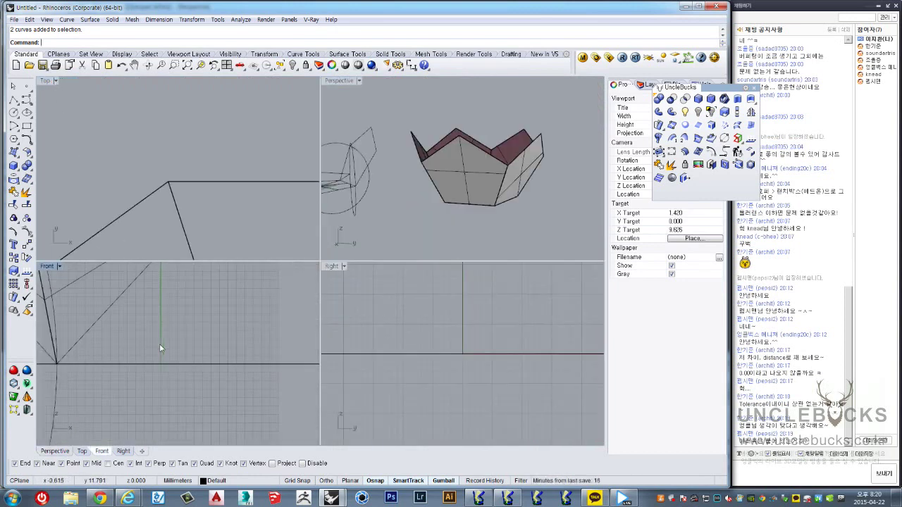
scroll(159, 344, down, 3)
right_drag(238, 295, 200, 331)
scroll(200, 331, up, 2)
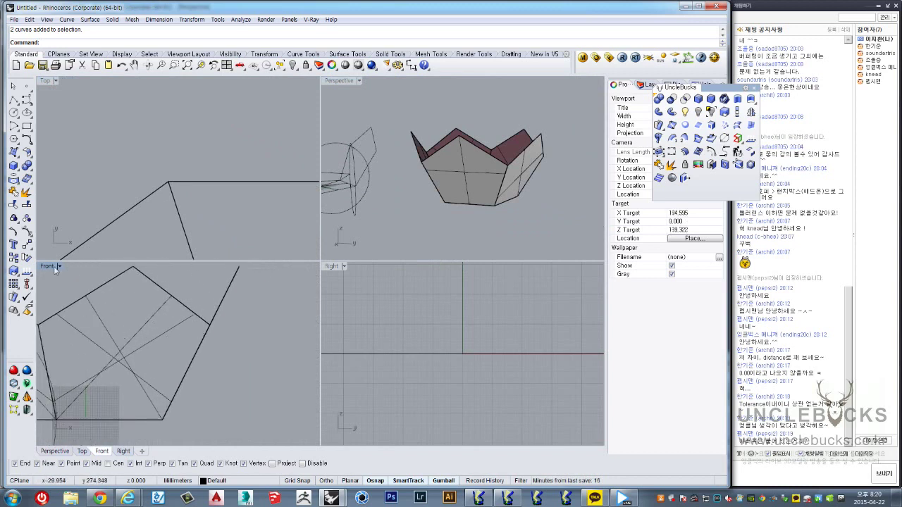
Step: Draw two rectangles from the pentagon vertex and the top line end in Front view
click(25, 127)
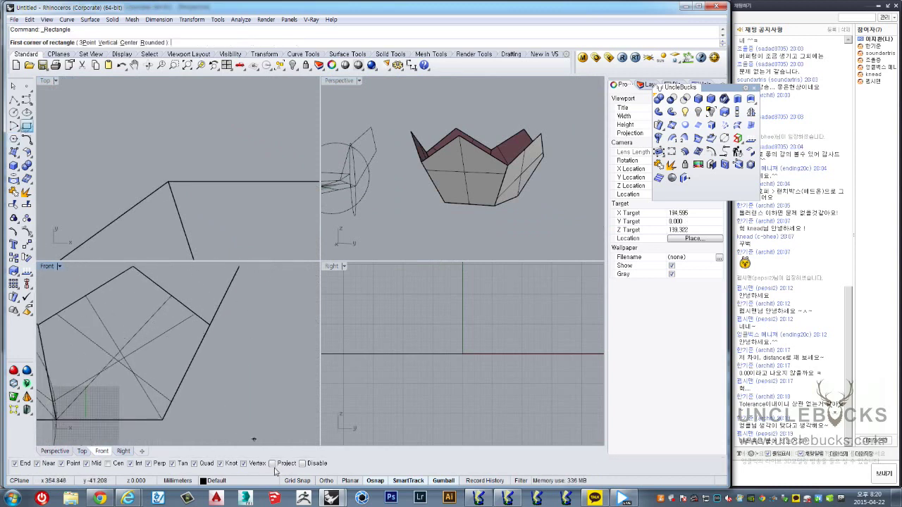
click(210, 324)
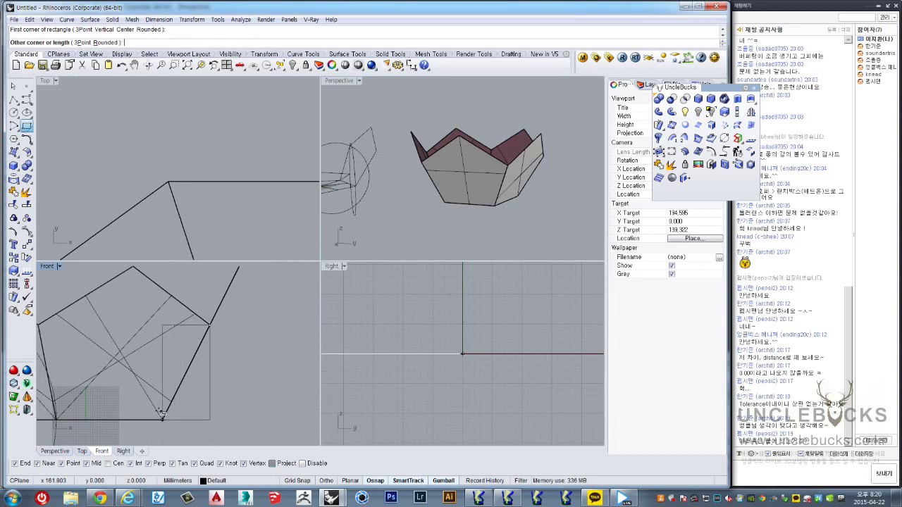
click(163, 420)
click(209, 396)
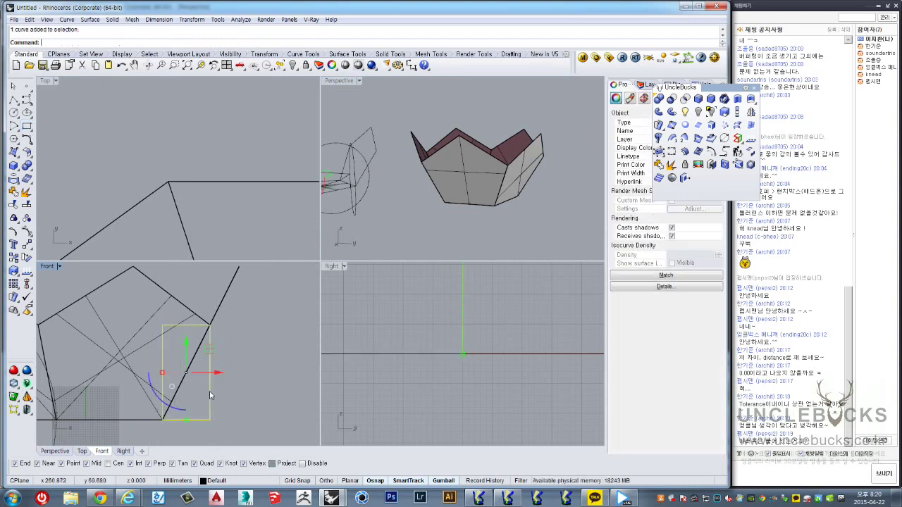
scroll(224, 363, down, 2)
scroll(224, 363, down, 1)
scroll(224, 363, up, 1)
scroll(216, 348, up, 1)
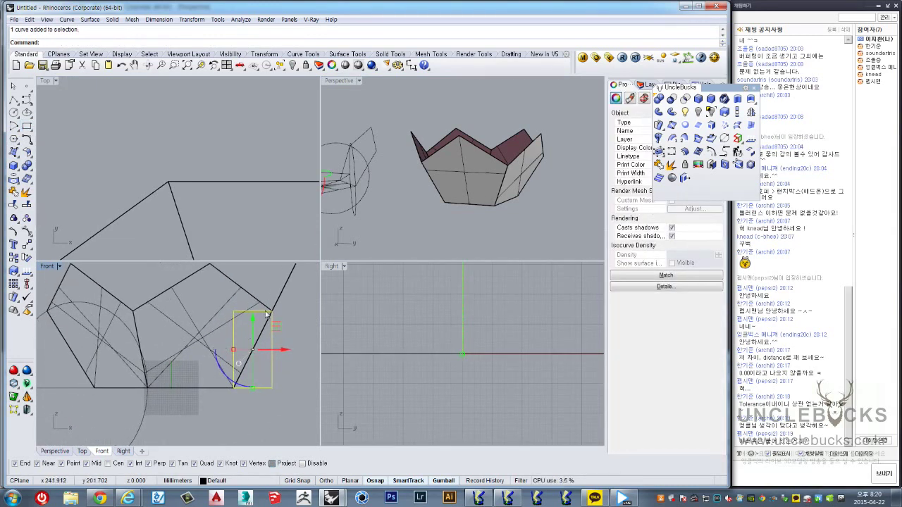
scroll(185, 340, up, 2)
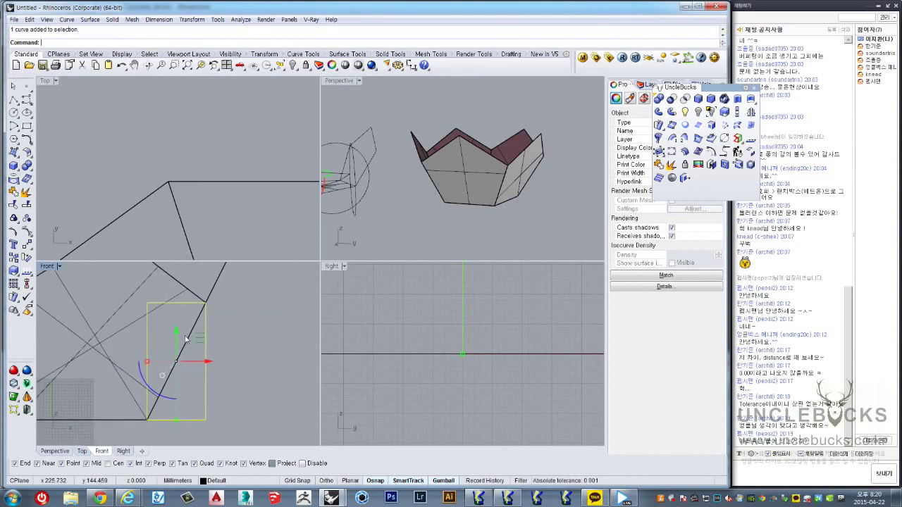
scroll(206, 311, down, 1)
scroll(205, 328, down, 1)
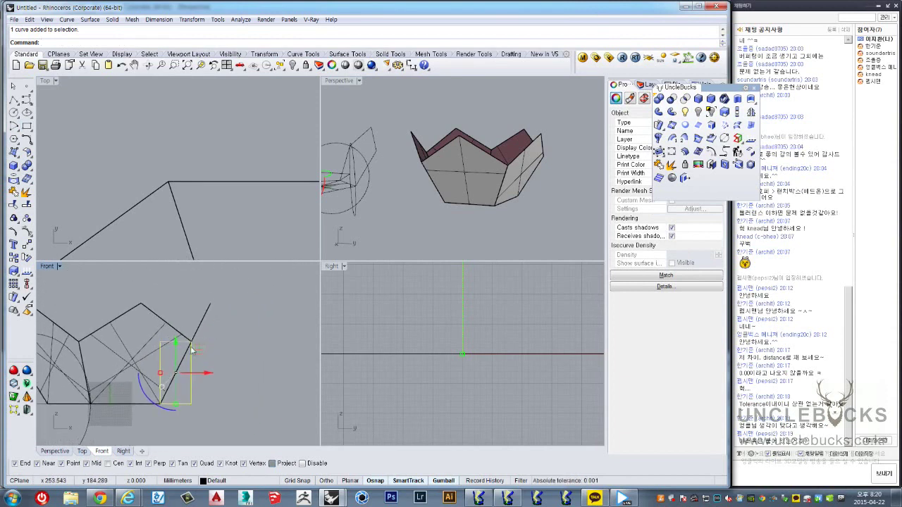
key(Return)
click(210, 304)
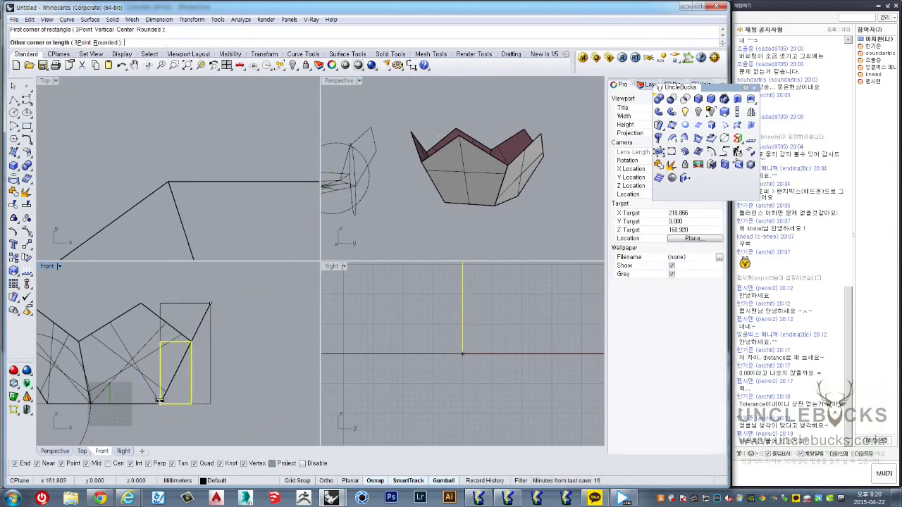
click(159, 401)
Step: Select the leftover rectangle curves and delete them
key(Escape)
click(205, 403)
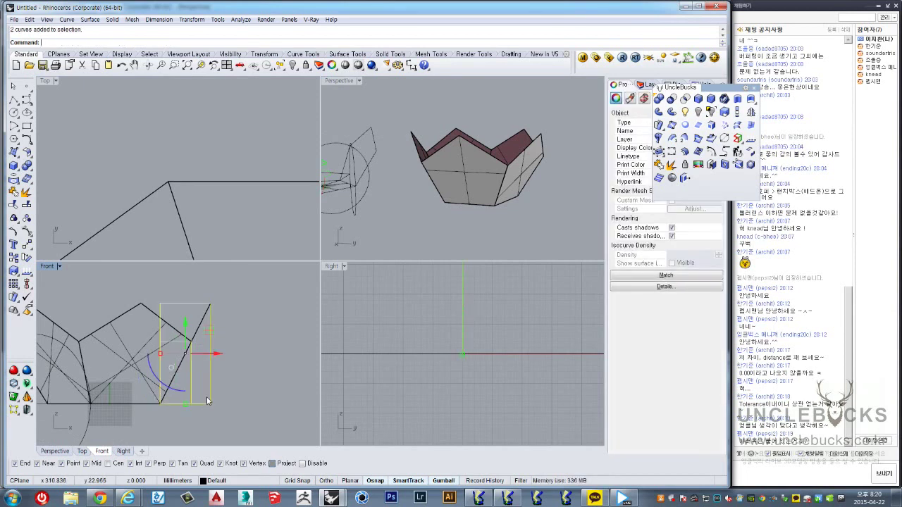
key(Delete)
scroll(215, 349, up, 1)
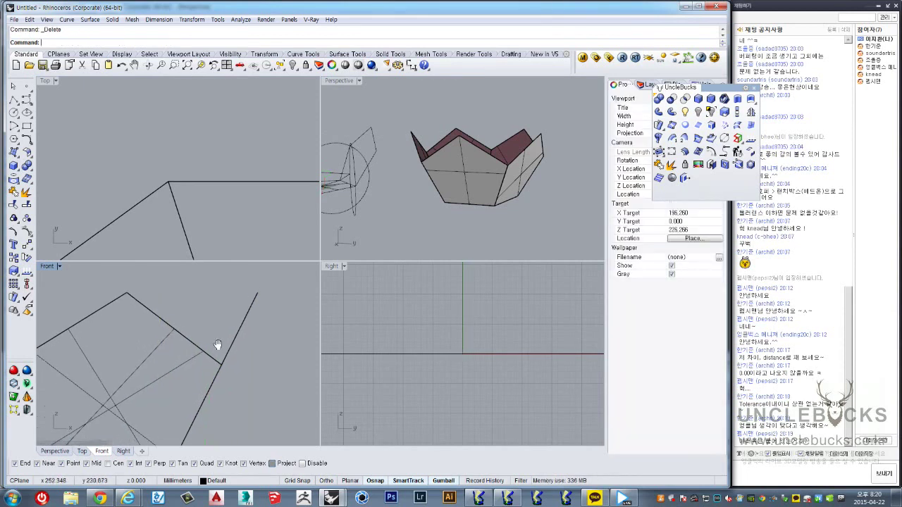
scroll(234, 311, up, 3)
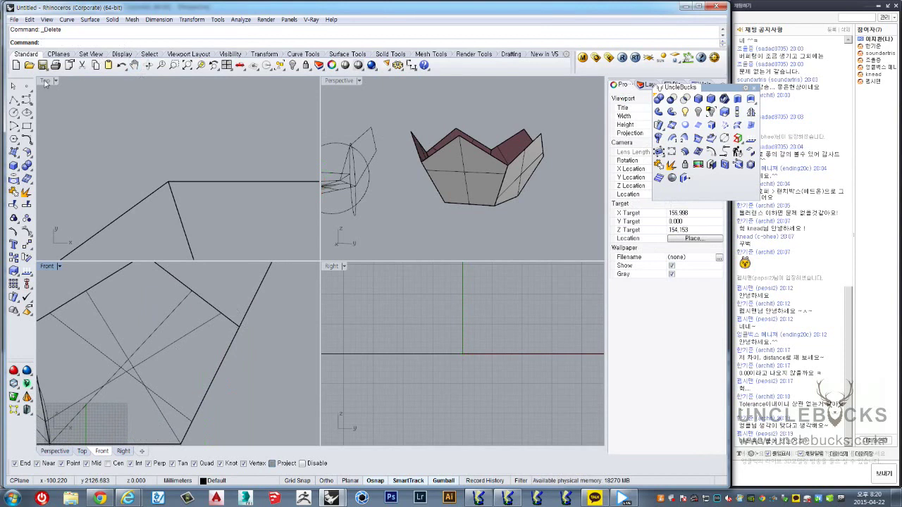
Step: Maximize Perspective and inspect the dodecahedra, trying face and polysurface selections
double_click(334, 82)
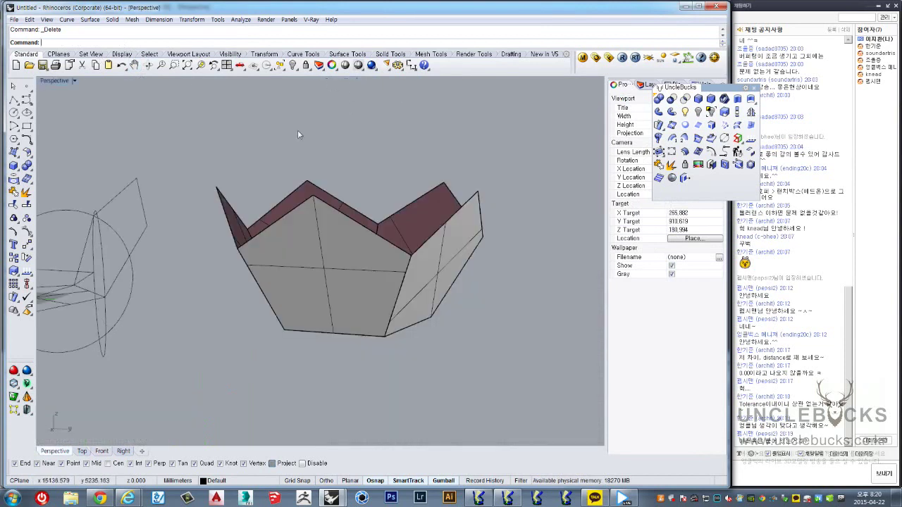
right_drag(298, 135, 303, 224)
scroll(265, 262, down, 3)
scroll(265, 262, down, 1)
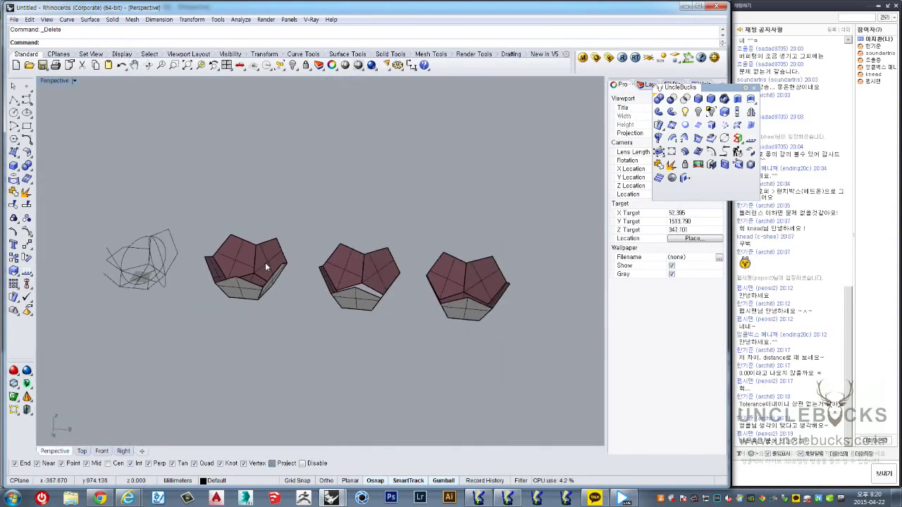
scroll(212, 274, up, 3)
mouse_move(208, 274)
right_down()
mouse_move(288, 256)
mouse_move(265, 267)
right_up()
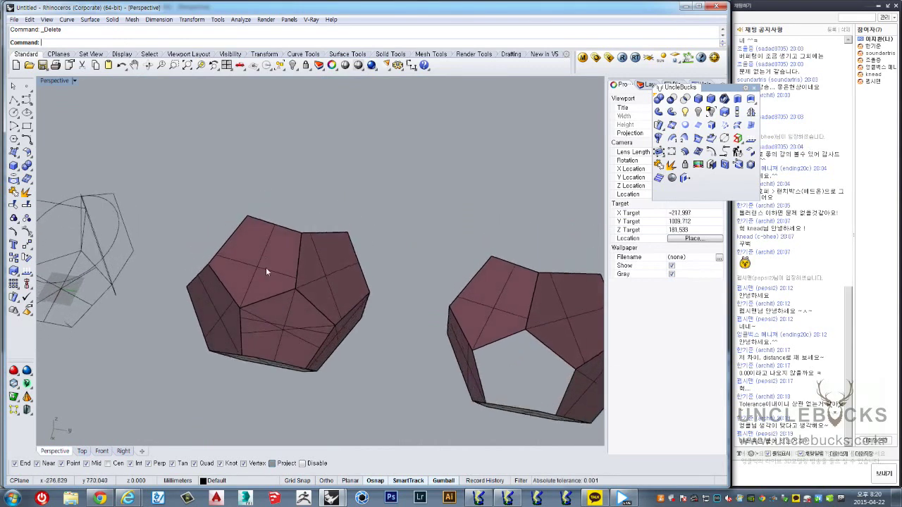
click(324, 260)
click(208, 307)
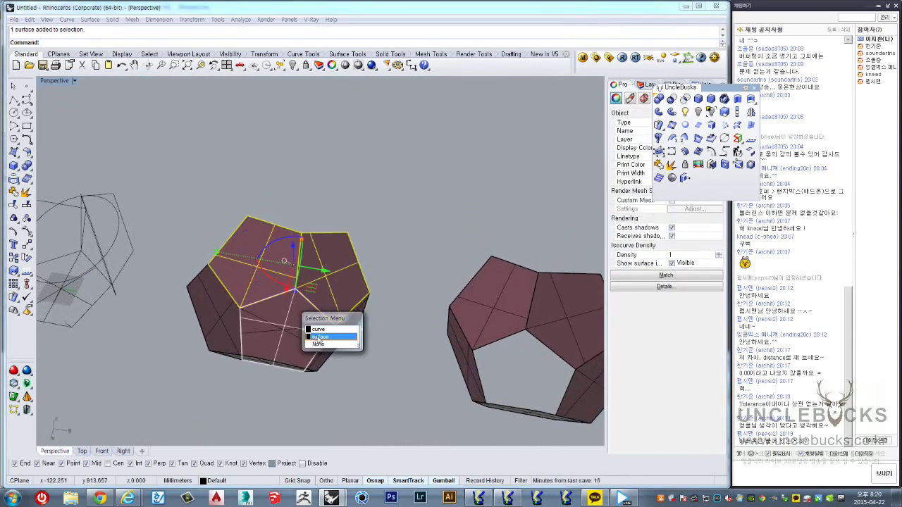
right_drag(209, 306, 362, 340)
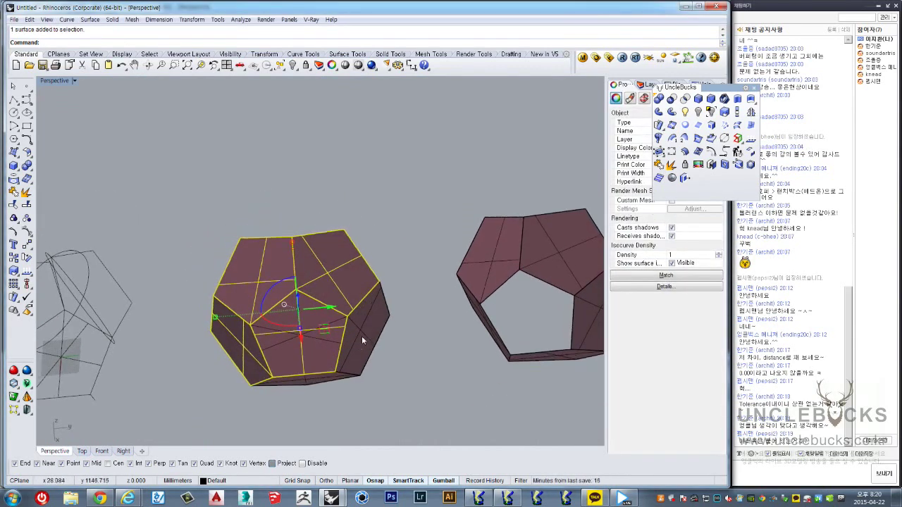
click(324, 384)
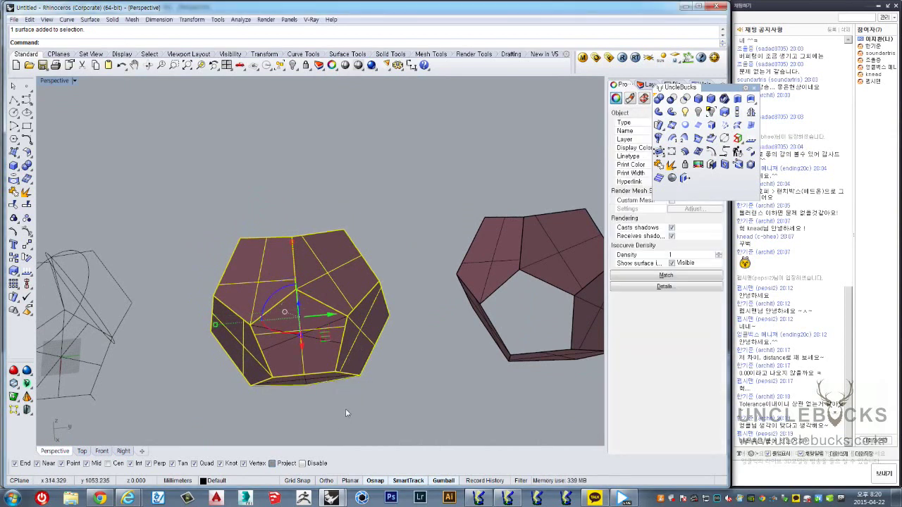
mouse_move(346, 409)
right_down()
mouse_move(339, 330)
mouse_move(304, 229)
mouse_move(294, 314)
mouse_move(241, 257)
right_up()
key(Escape)
Step: Window-select the second dodecahedron's six surfaces and Join them into one polysurface
drag(321, 359, 323, 357)
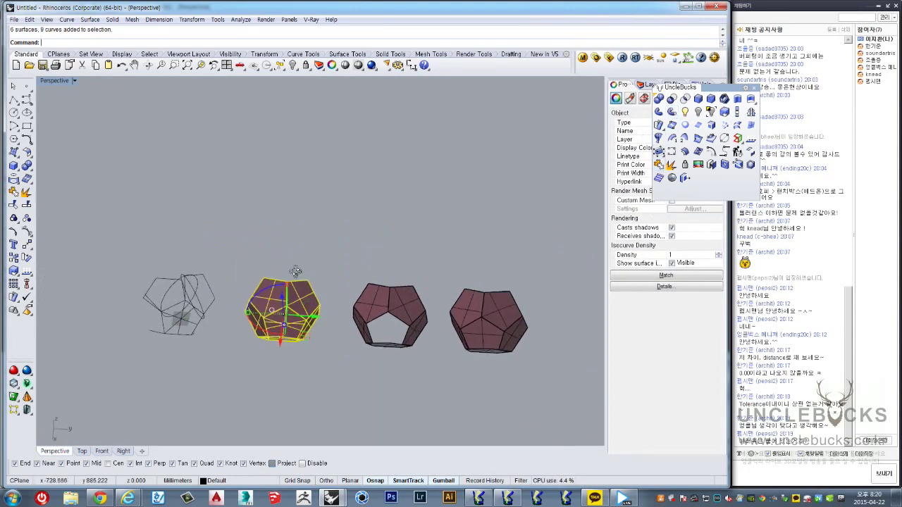
scroll(293, 290, up, 3)
scroll(289, 293, up, 4)
right_drag(262, 299, 324, 268)
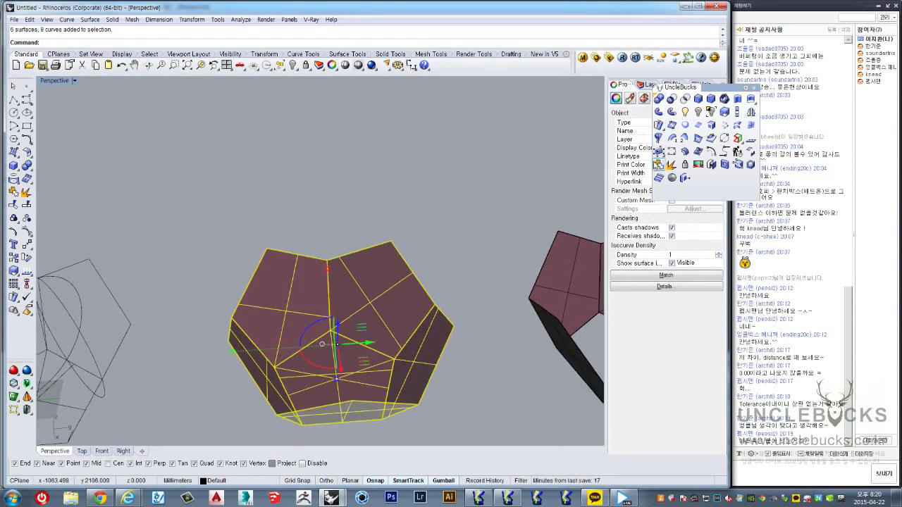
click(658, 165)
scroll(233, 243, down, 3)
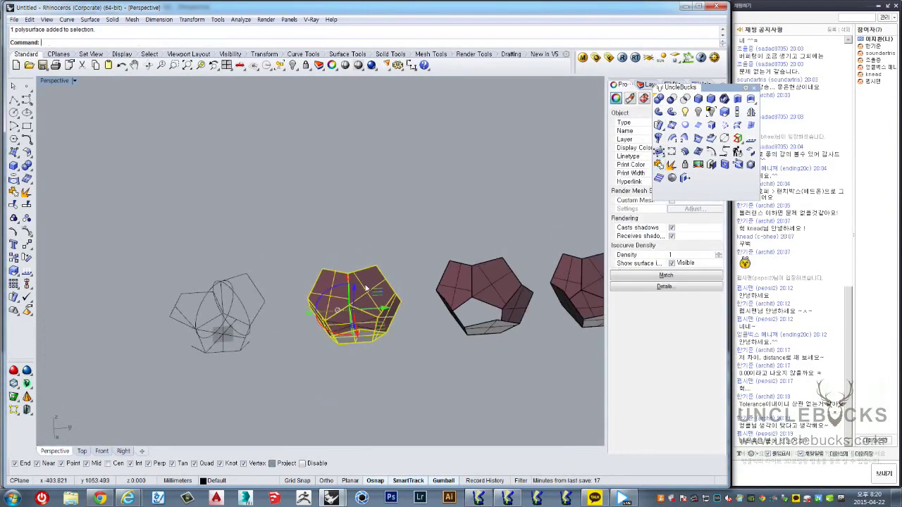
Step: Move the joined dodecahedron aside from the other models
mouse_move(233, 243)
shift+right_down()
mouse_move(214, 244)
mouse_move(399, 269)
shift+right_up()
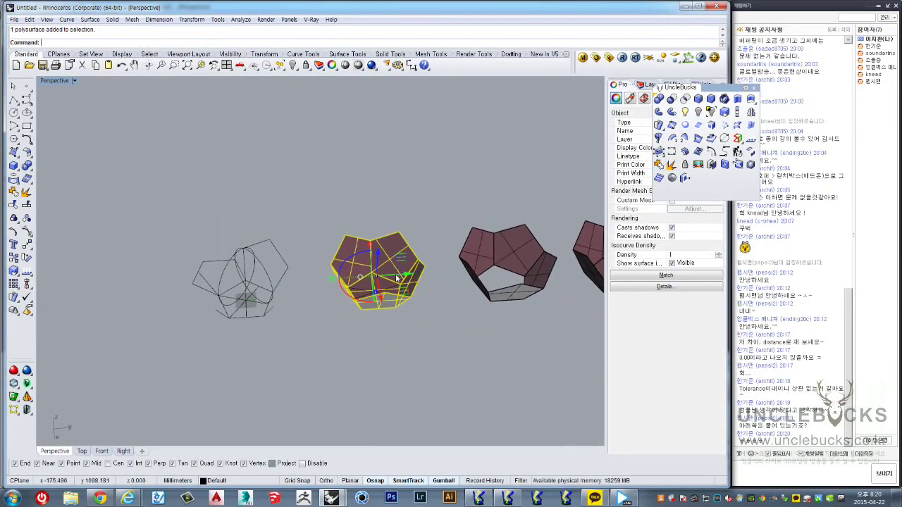
drag(397, 279, 323, 283)
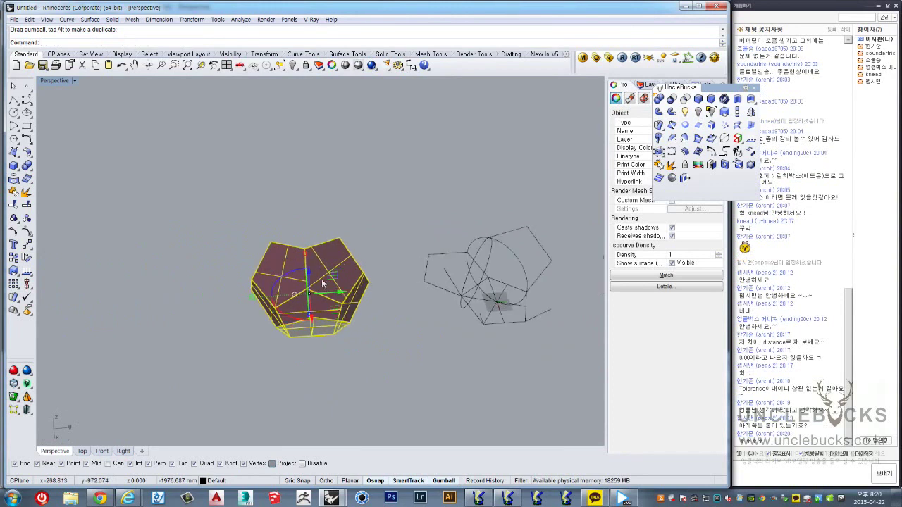
scroll(323, 283, up, 3)
scroll(285, 268, up, 1)
scroll(284, 268, up, 1)
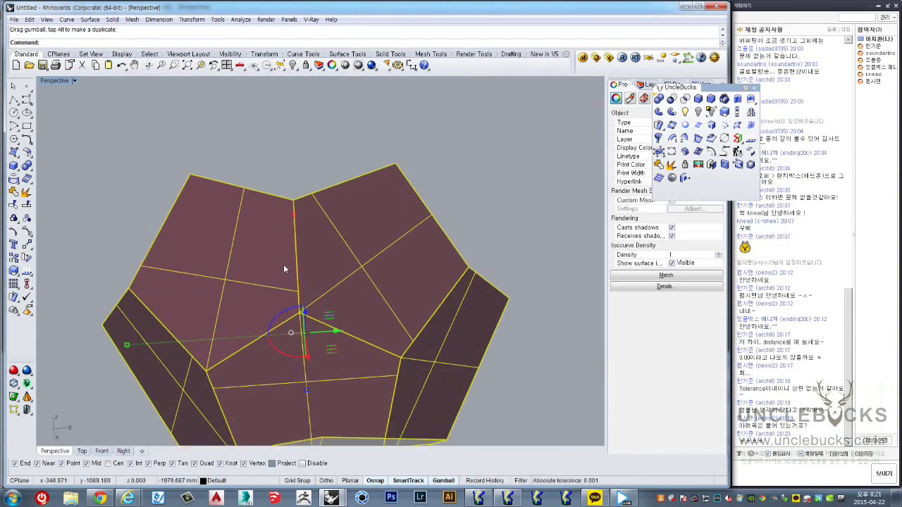
scroll(283, 264, down, 3)
scroll(240, 230, down, 2)
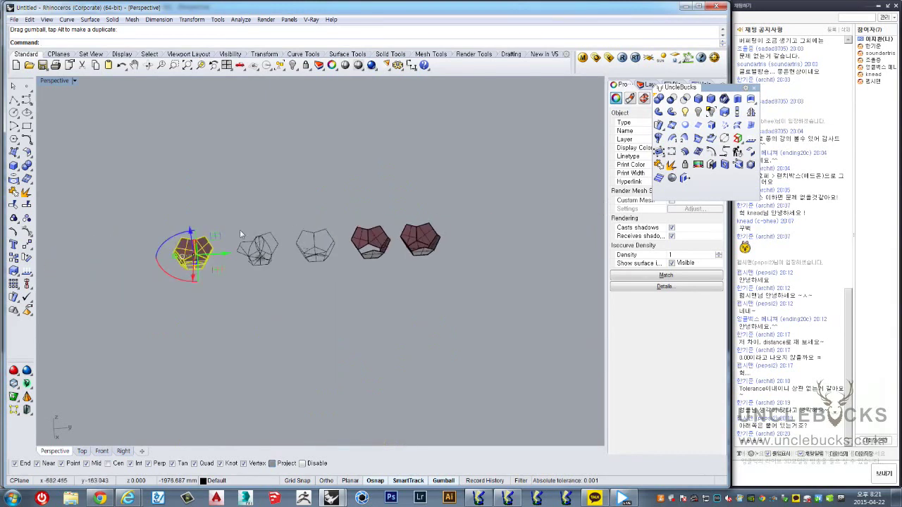
Step: Move the other four dodecahedra further right, hide them, and maximize the Top view
drag(235, 210, 497, 300)
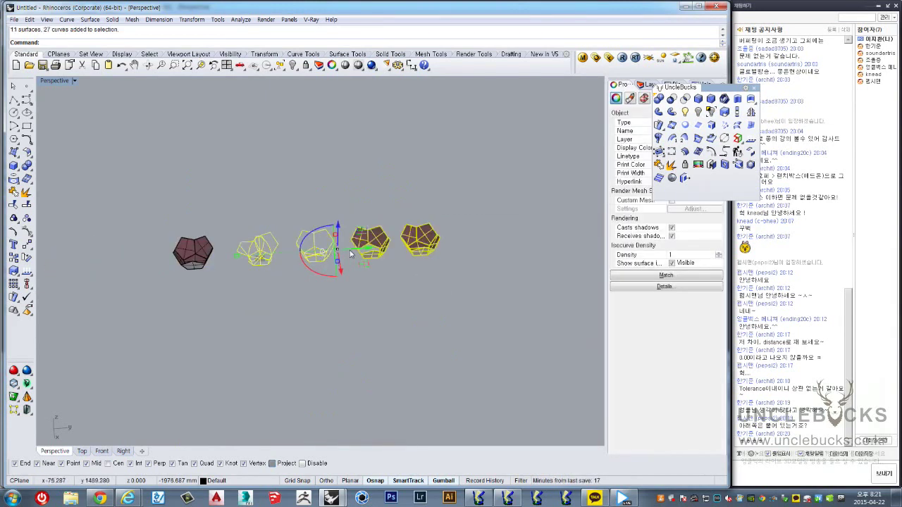
drag(350, 254, 519, 243)
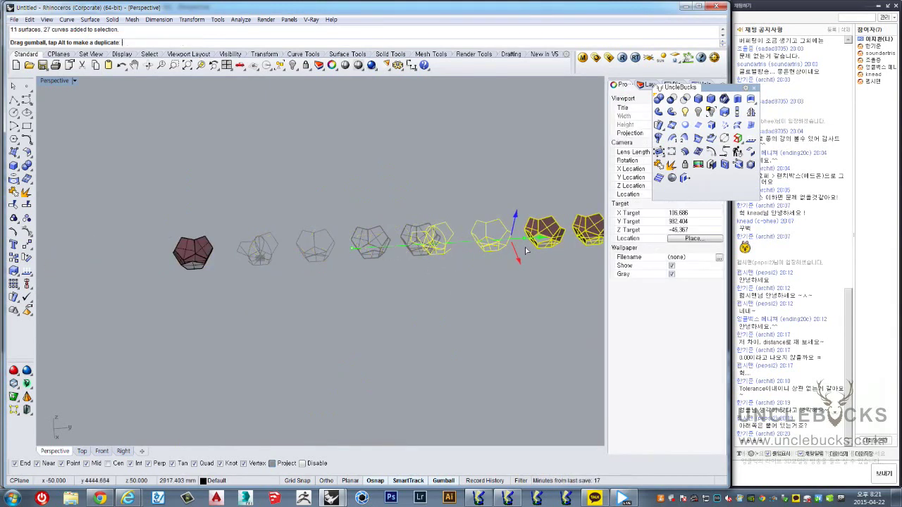
click(698, 112)
click(194, 252)
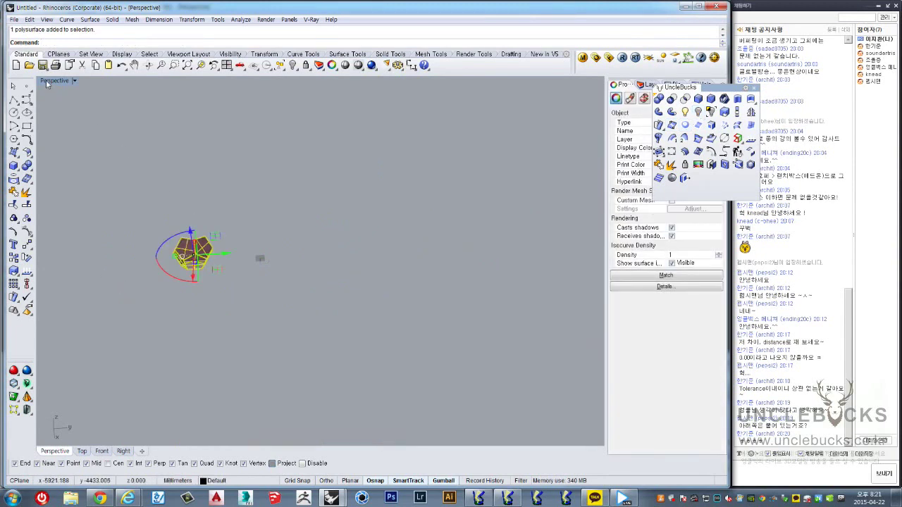
double_click(47, 82)
double_click(45, 81)
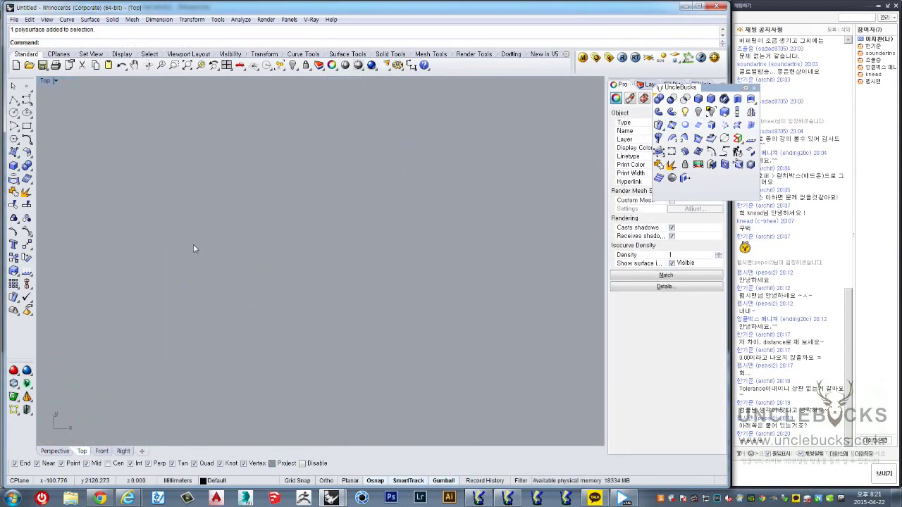
Step: Zoom to the dodecahedron and Move it onto the grey square near the origin
click(200, 65)
scroll(197, 252, down, 5)
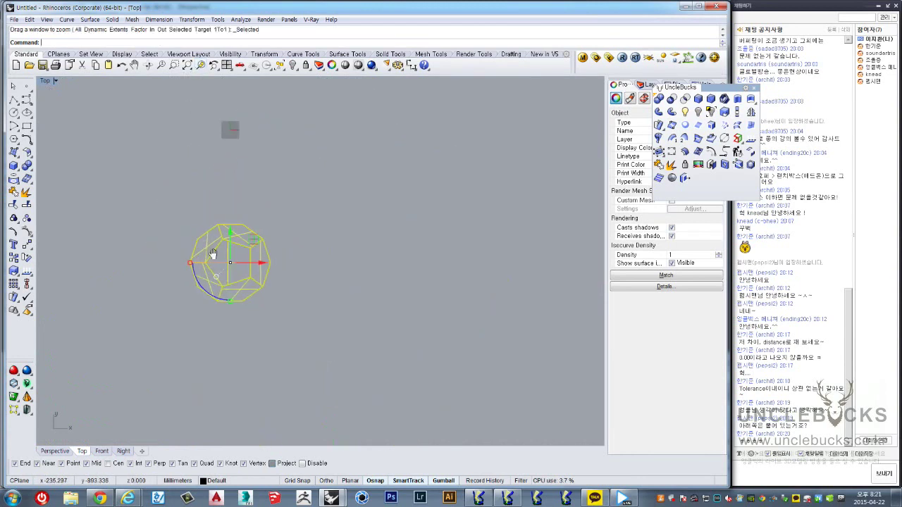
scroll(256, 300, up, 2)
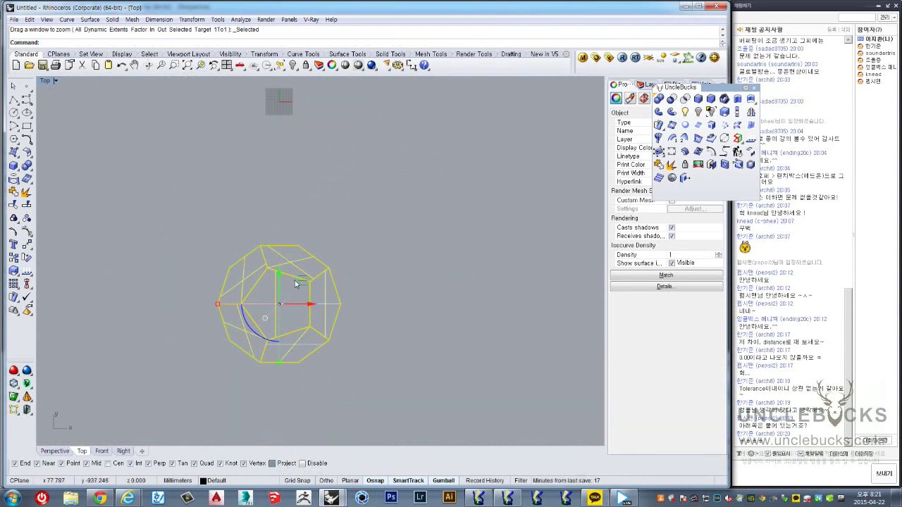
text(m)
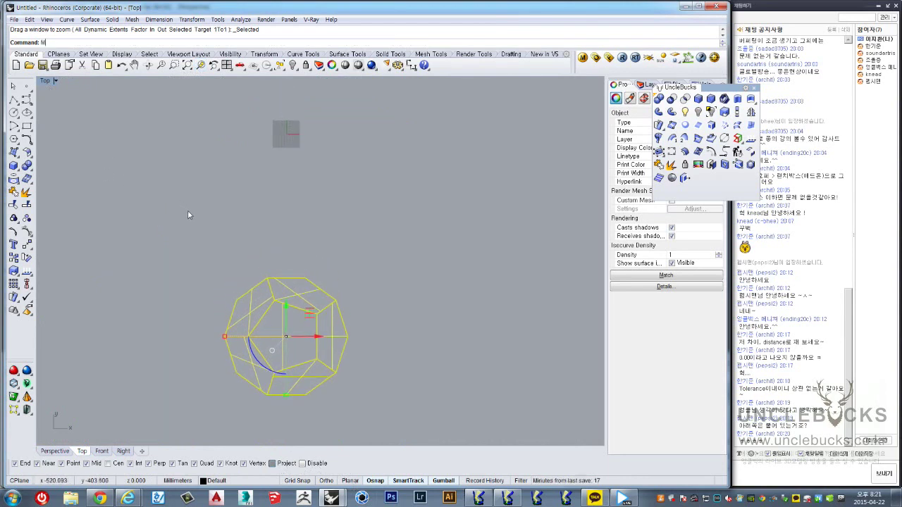
key(Return)
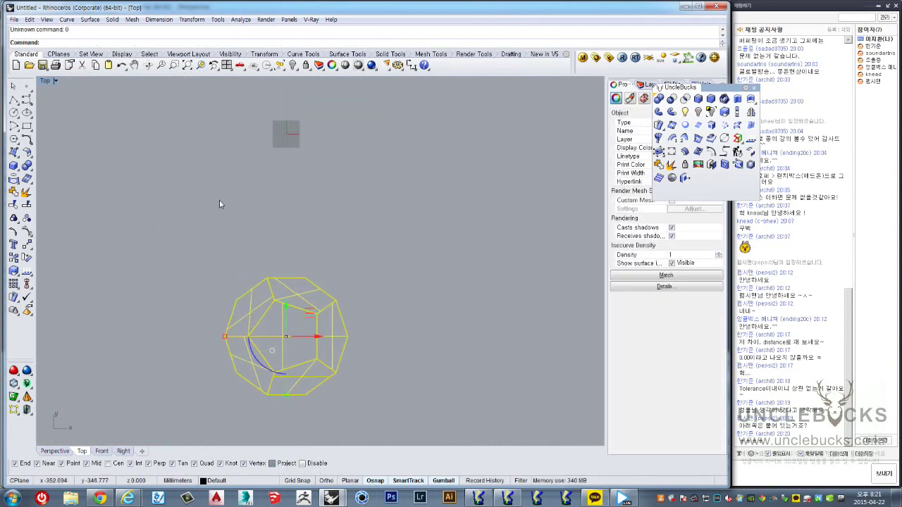
scroll(284, 346, down, 2)
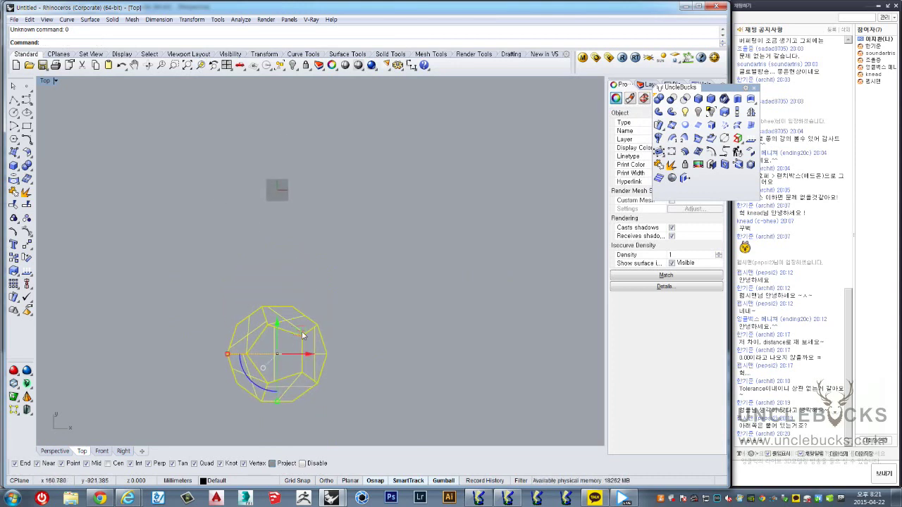
drag(303, 336, 298, 183)
scroll(296, 181, up, 3)
scroll(273, 178, up, 2)
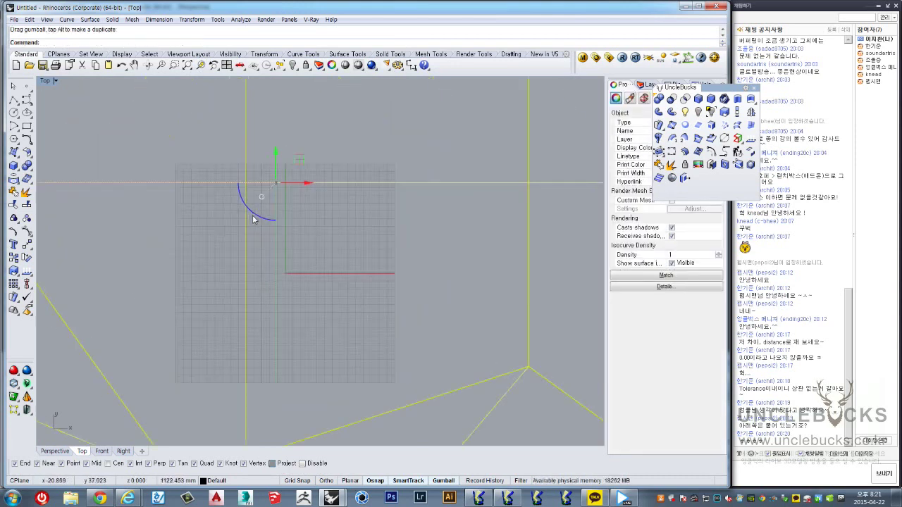
scroll(253, 220, down, 2)
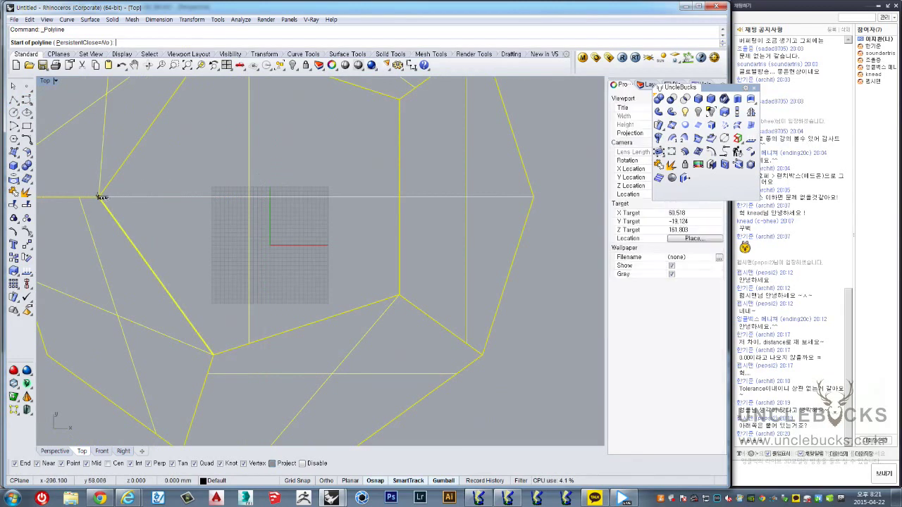
Step: Draw a polyline from a dodecahedron vertex to an edge
click(100, 197)
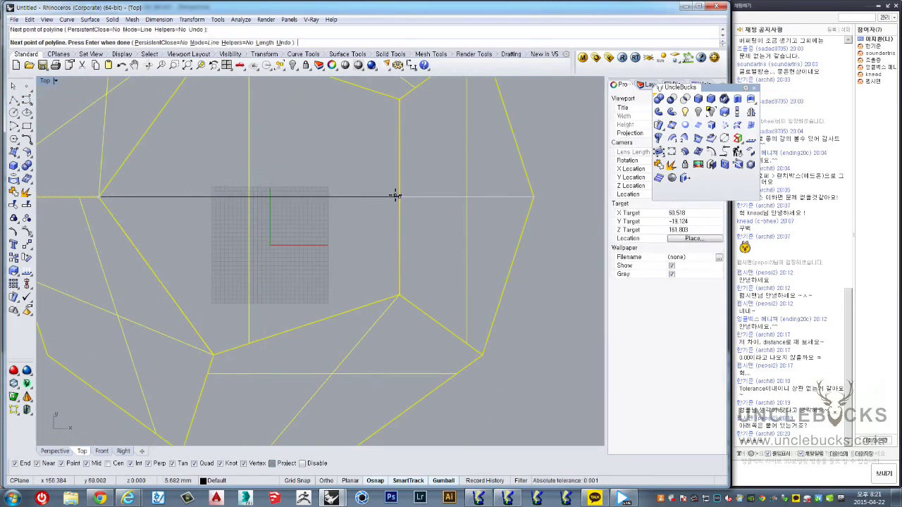
click(157, 272)
key(Return)
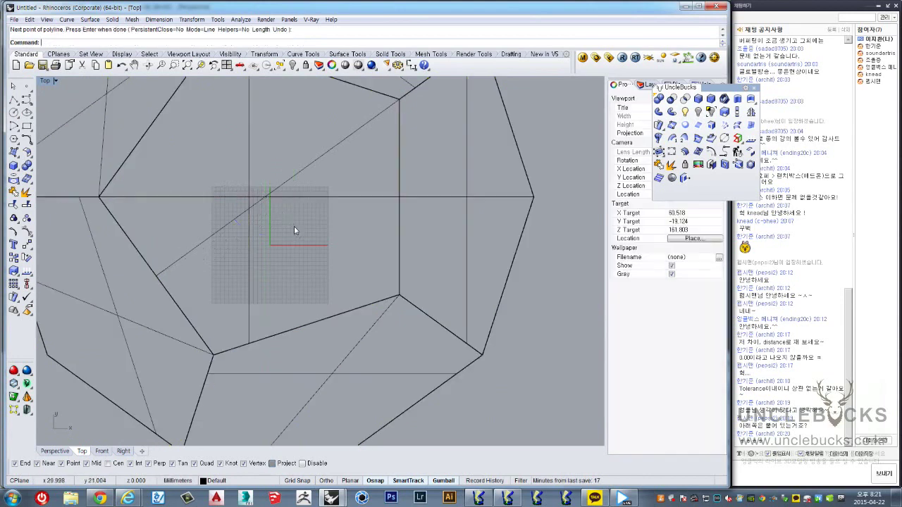
Step: Select all objects and move them so they sit at the origin 0,0
key(ctrl+a)
right_drag(275, 203, 301, 253)
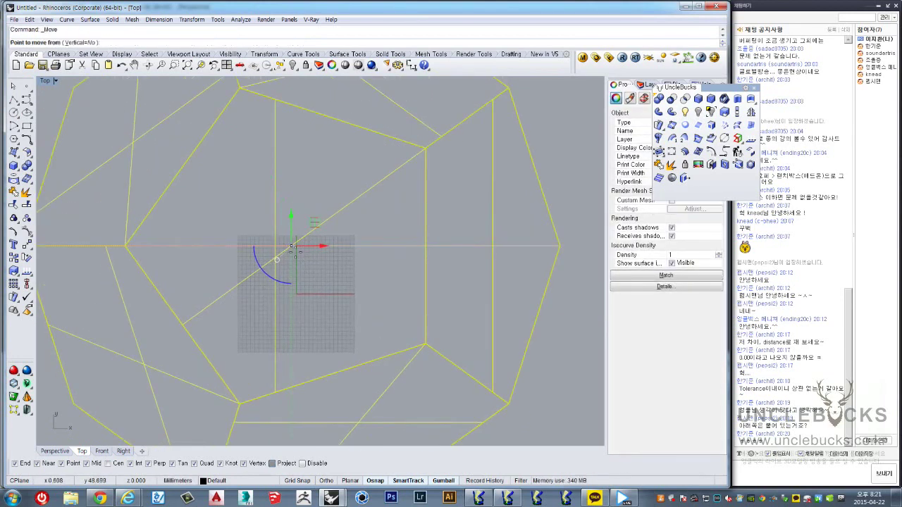
click(293, 248)
scroll(292, 282, up, 3)
scroll(292, 300, up, 2)
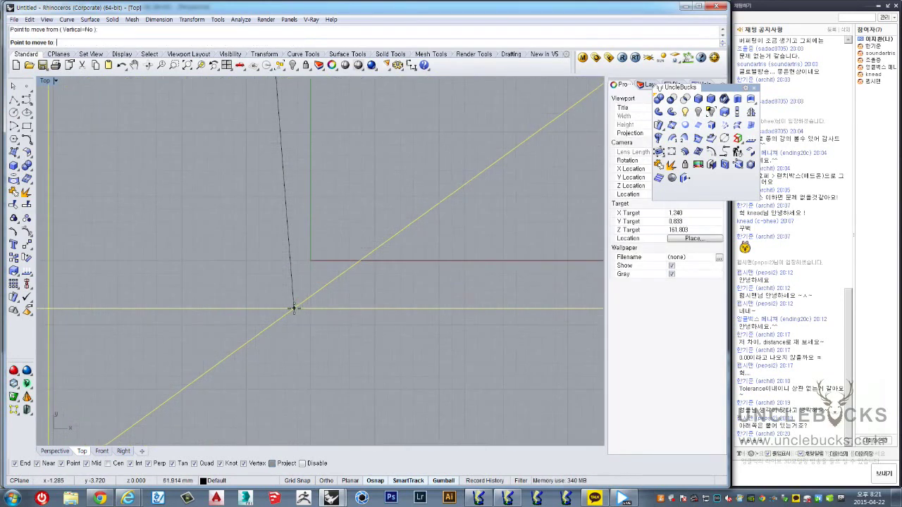
right_drag(294, 308, 325, 218)
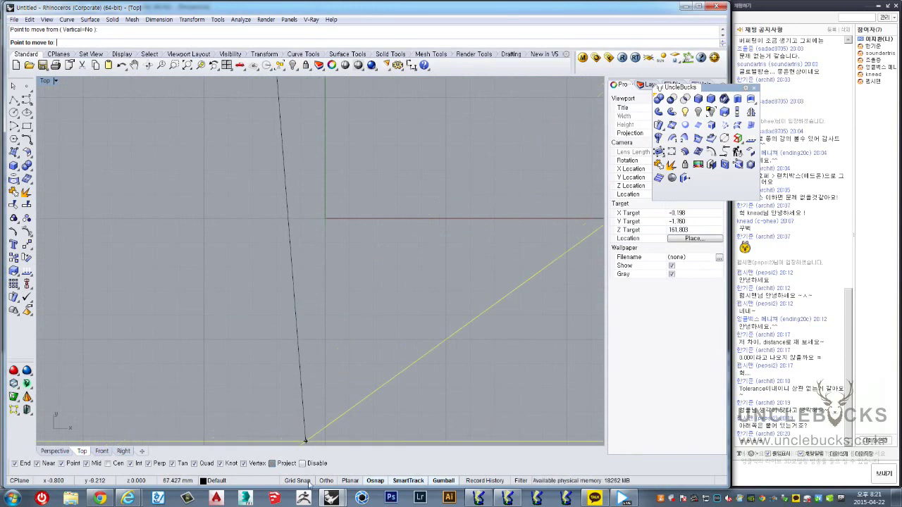
click(325, 218)
Step: Delete the diagonal guide line and restore the four-view layout
scroll(329, 227, down, 4)
scroll(376, 295, up, 3)
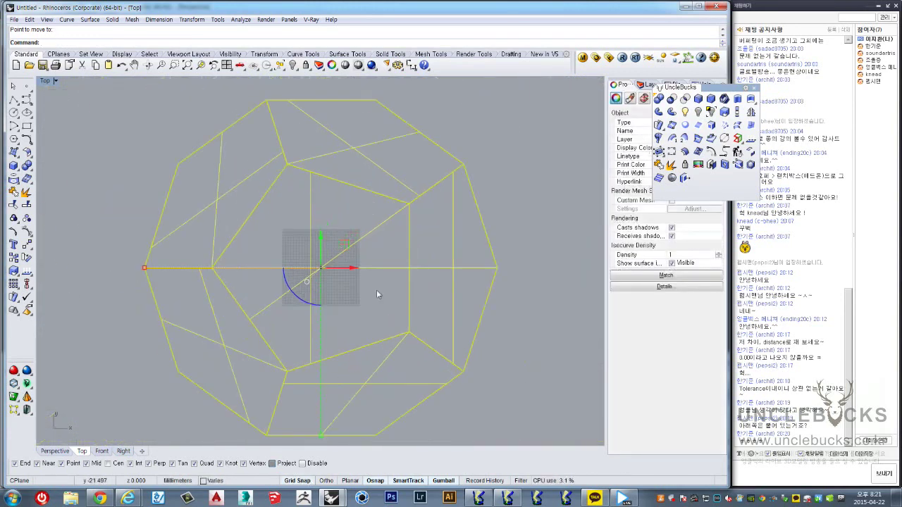
click(369, 238)
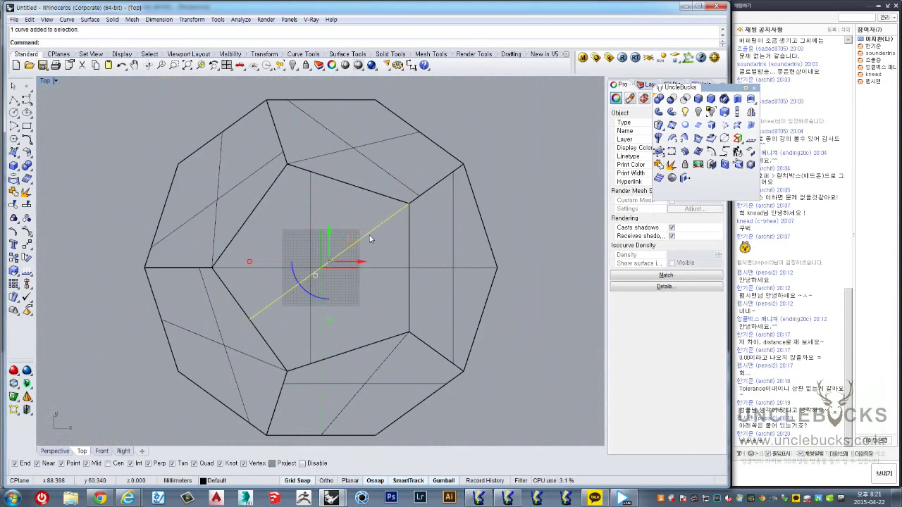
key(Delete)
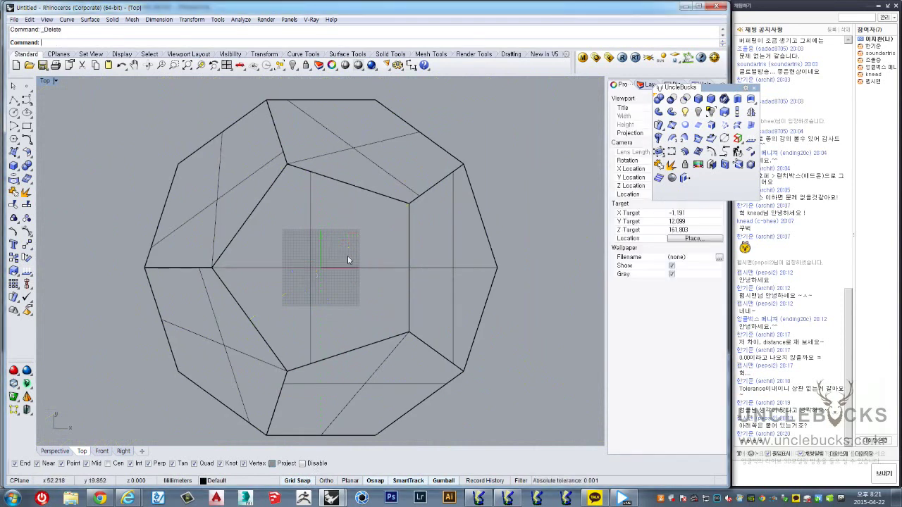
double_click(45, 81)
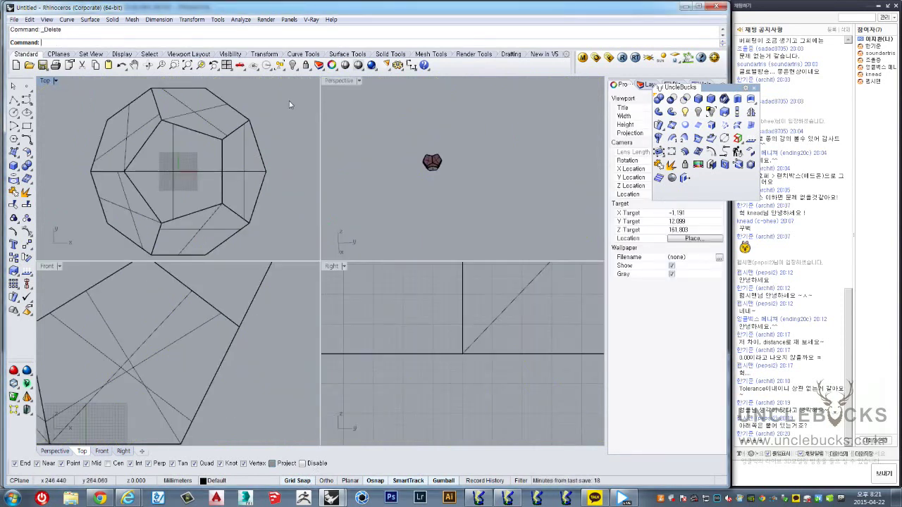
Step: Maximize the Perspective view and select the dodecahedron solid
double_click(339, 81)
scroll(263, 244, up, 5)
right_drag(263, 243, 284, 174)
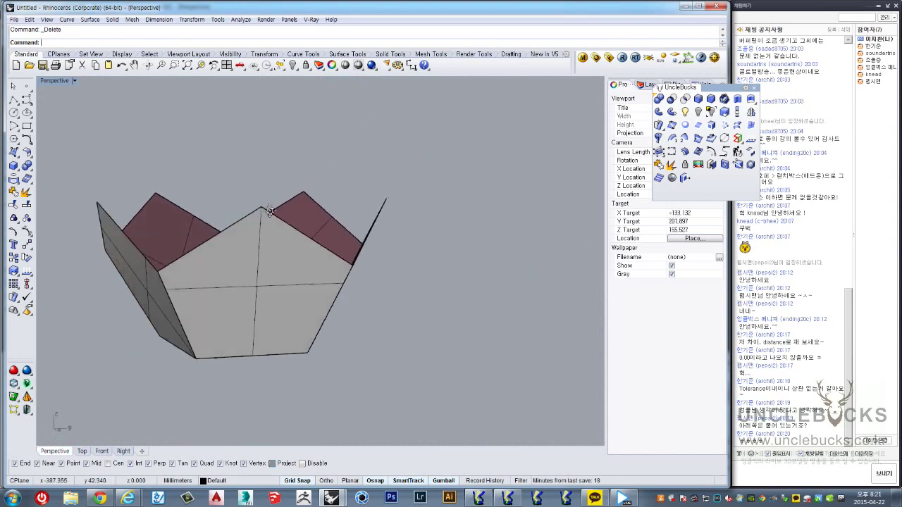
click(169, 174)
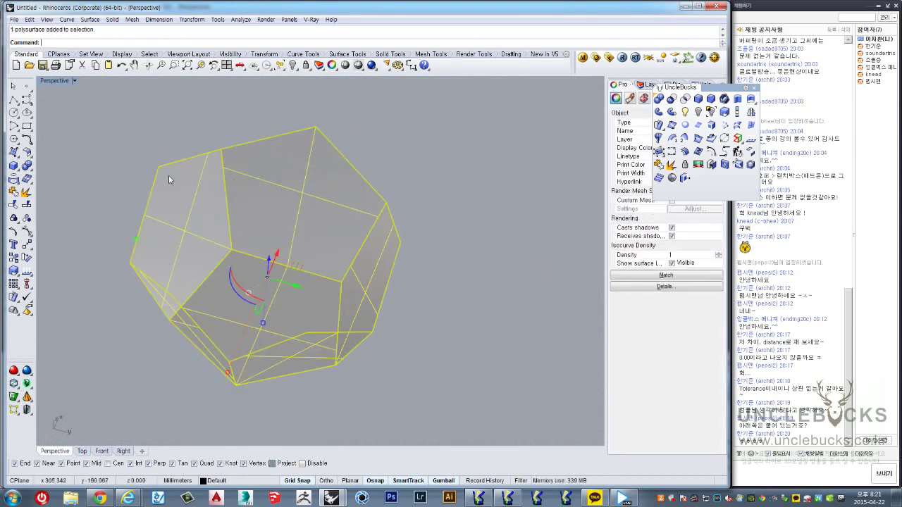
Step: Draw three guide lines connecting vertices across the dodecahedron's faces
click(13, 99)
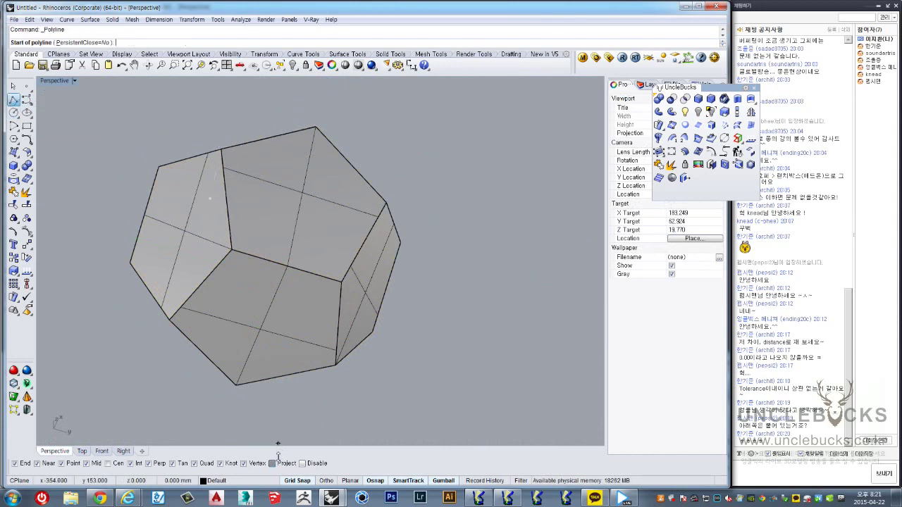
click(221, 149)
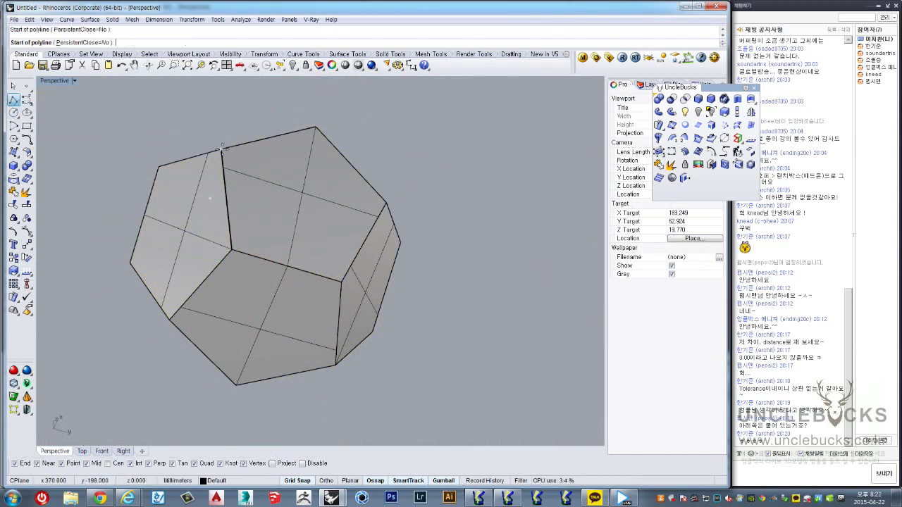
click(231, 248)
key(Return)
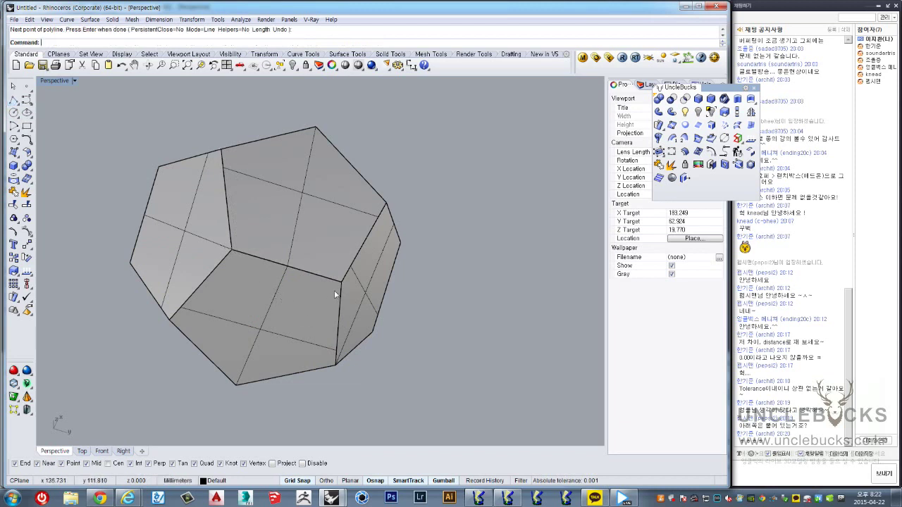
key(Return)
click(385, 205)
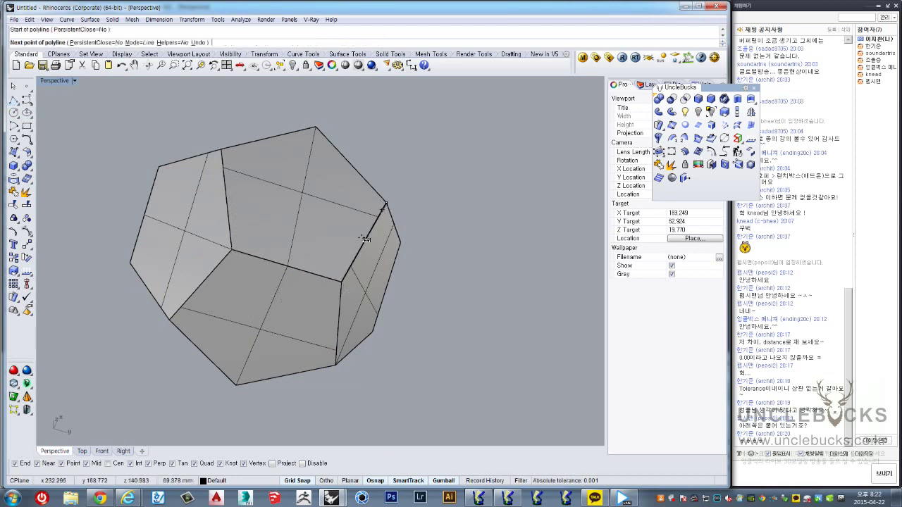
click(340, 280)
key(Return)
key(Return)
right_drag(333, 383, 435, 286)
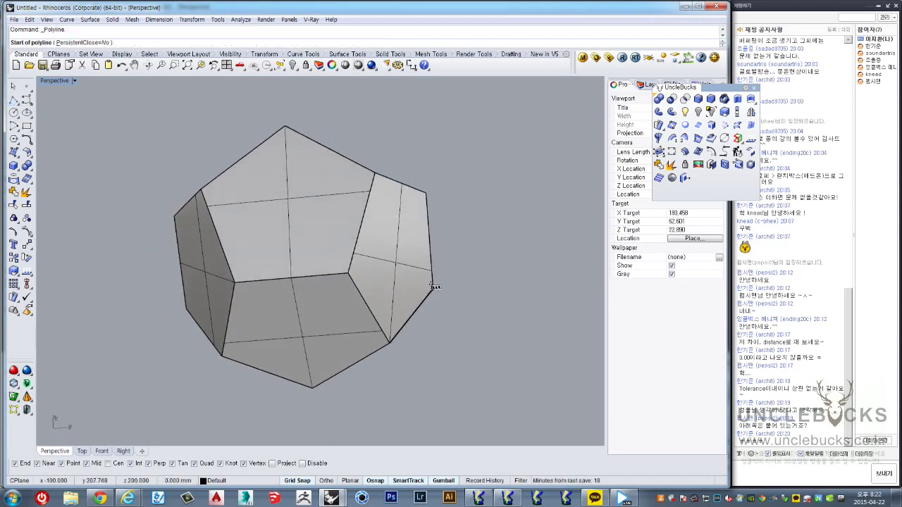
click(434, 287)
click(390, 339)
key(Return)
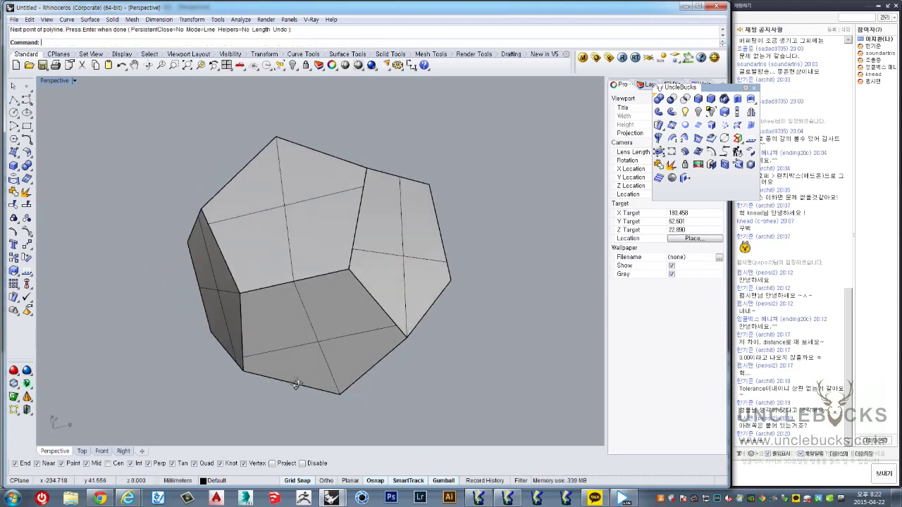
Step: Delete the unwanted edge lines and show the Top view at full size
mouse_move(347, 387)
right_down()
mouse_move(436, 283)
mouse_move(372, 270)
mouse_move(360, 254)
mouse_move(364, 233)
right_up()
click(360, 246)
key(Delete)
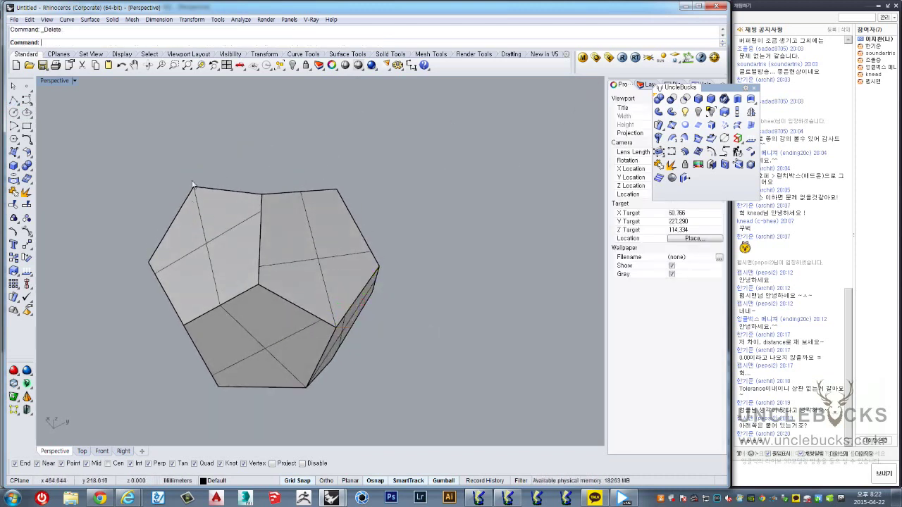
click(200, 344)
right_drag(199, 344, 60, 113)
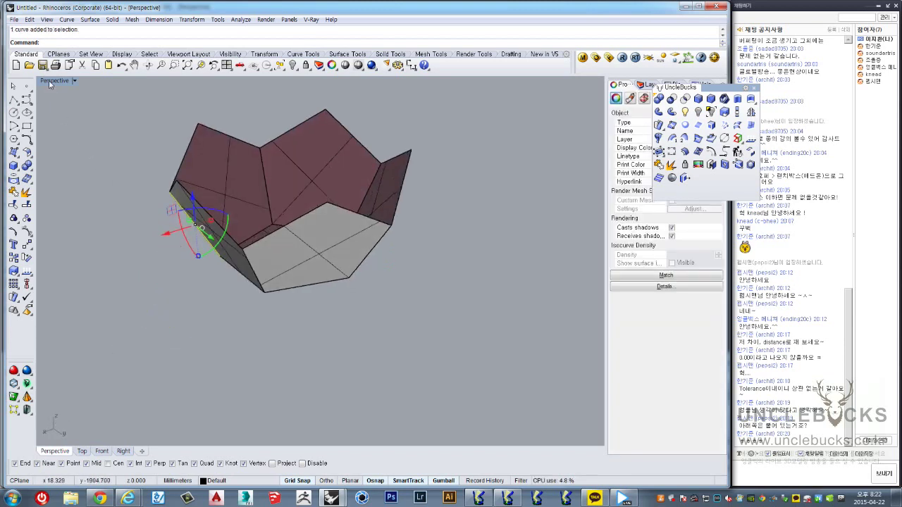
double_click(50, 81)
double_click(46, 81)
right_drag(355, 246, 288, 260)
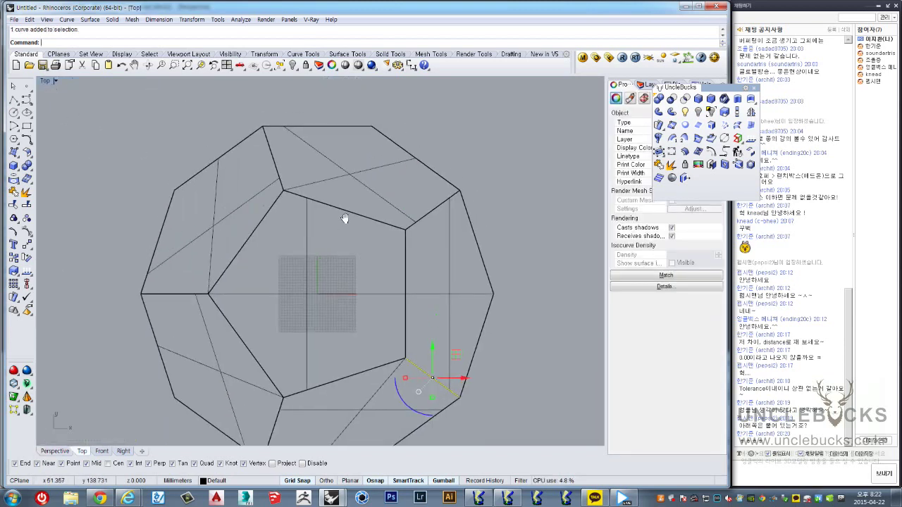
key(Delete)
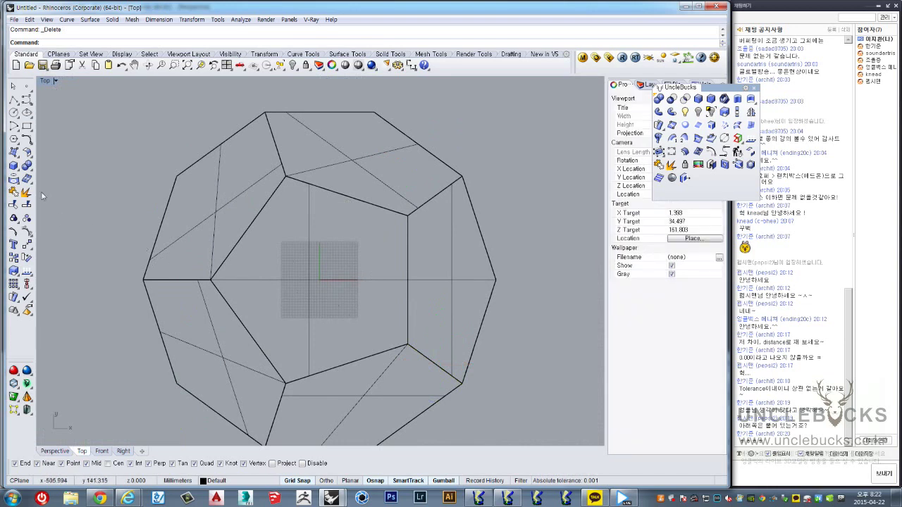
Step: Draw a polyline in Top from the left outer vertex to the inner pentagon vertex
click(13, 100)
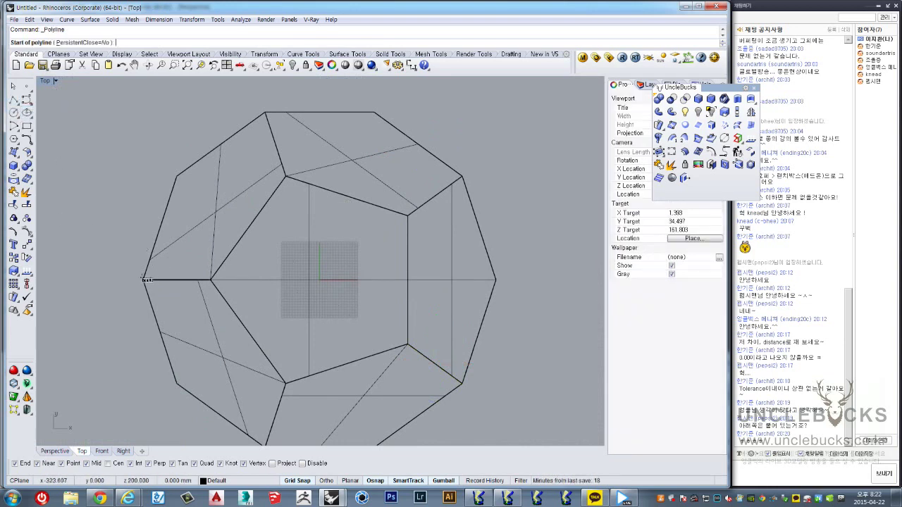
click(146, 280)
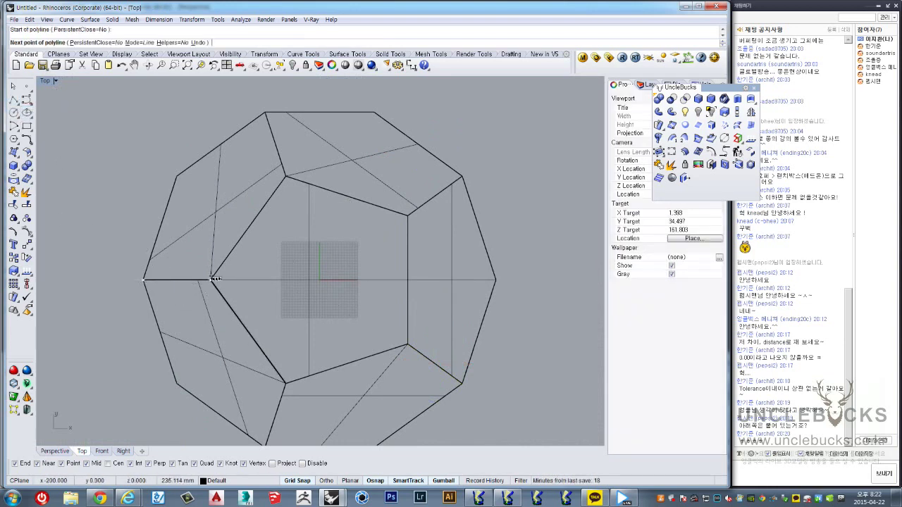
click(213, 279)
key(Return)
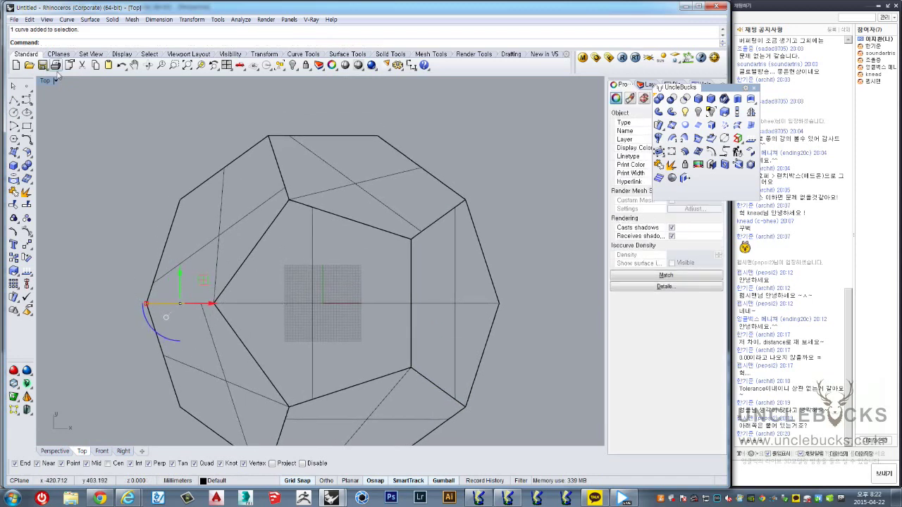
Step: In Perspective, drag the new line along X so it spans the dodecahedron
double_click(44, 82)
double_click(338, 80)
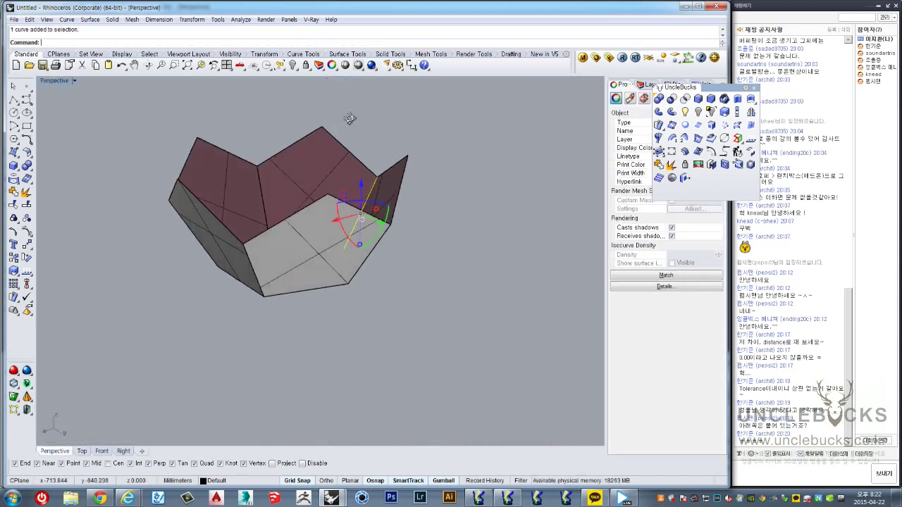
shift+right_drag(459, 251, 407, 245)
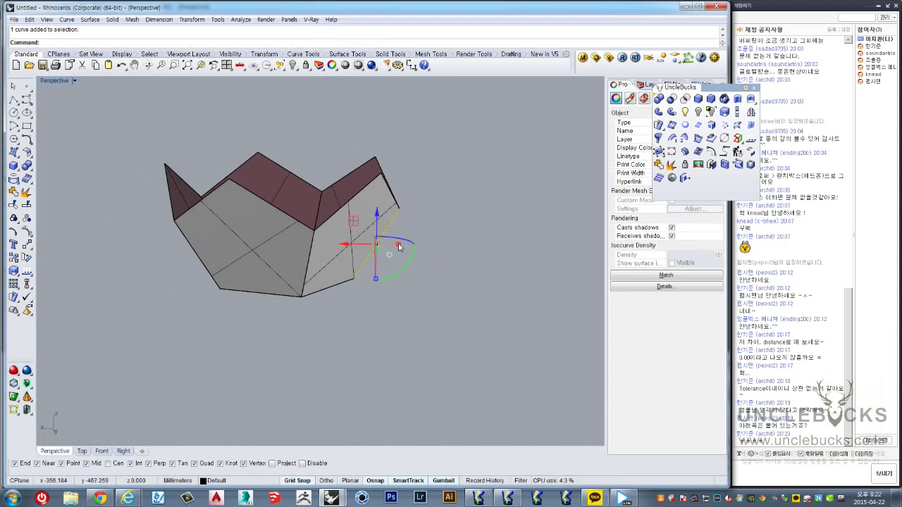
drag(399, 247, 425, 243)
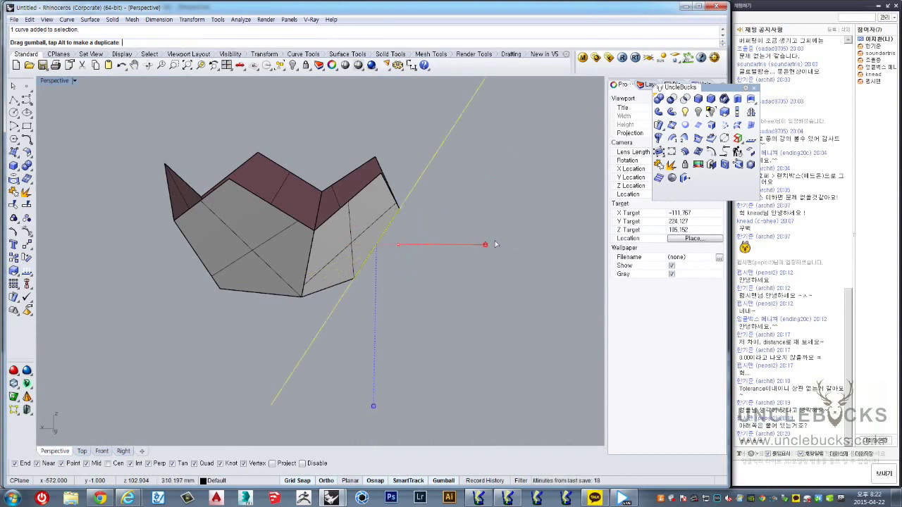
drag(514, 238, 513, 237)
right_drag(493, 232, 350, 287)
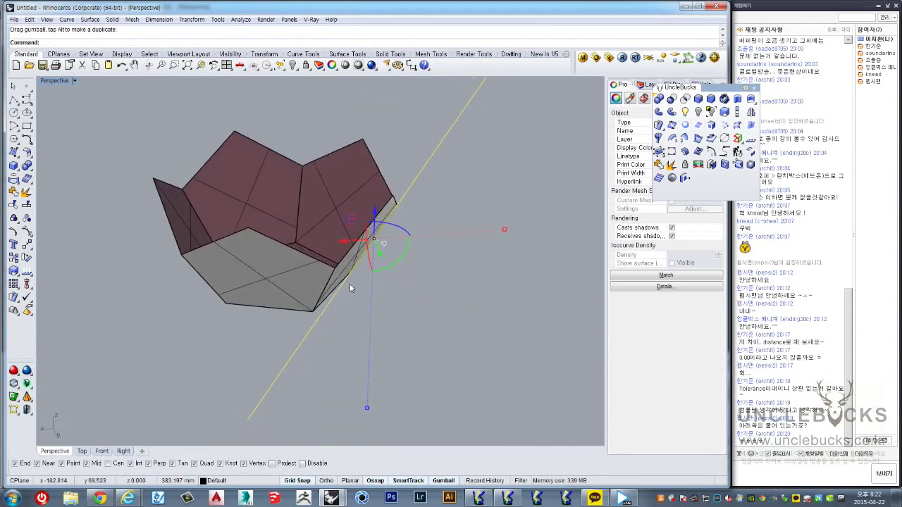
double_click(50, 82)
double_click(45, 81)
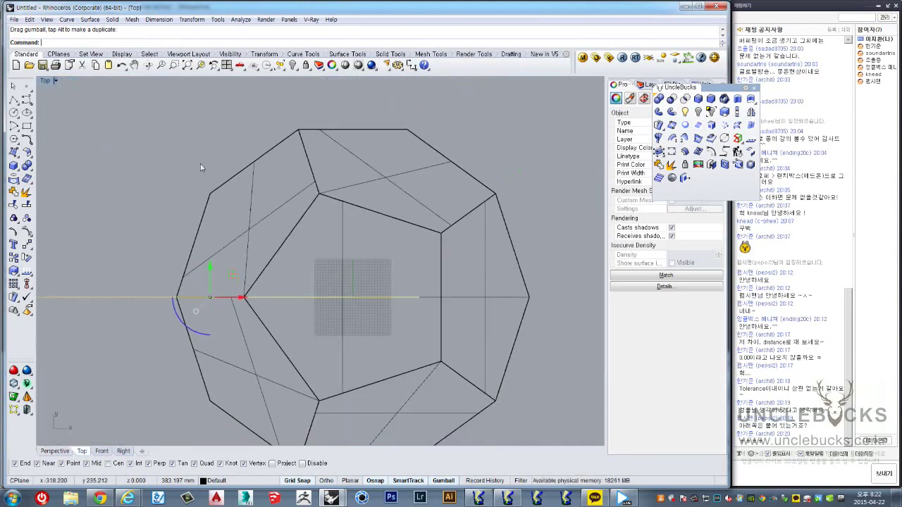
Step: Redraw the guide line from the lower vertex across the dodecahedron
click(14, 287)
click(40, 289)
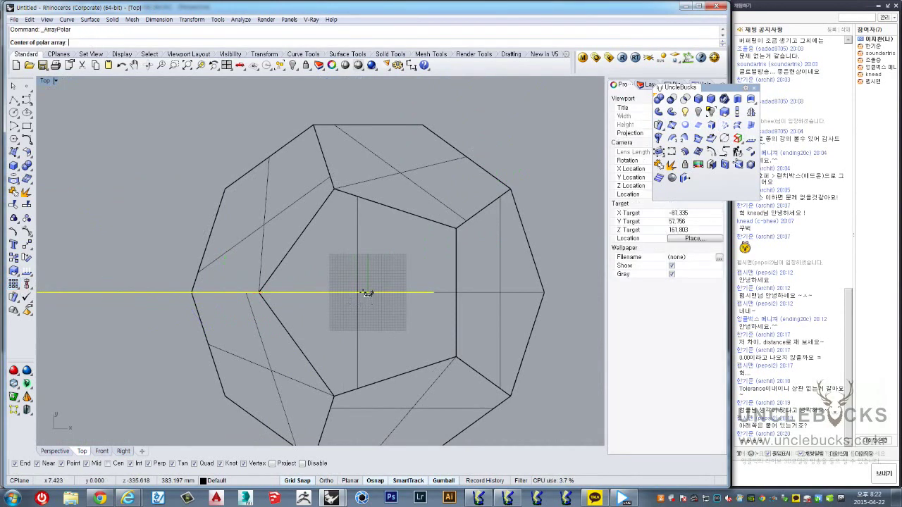
key(Escape)
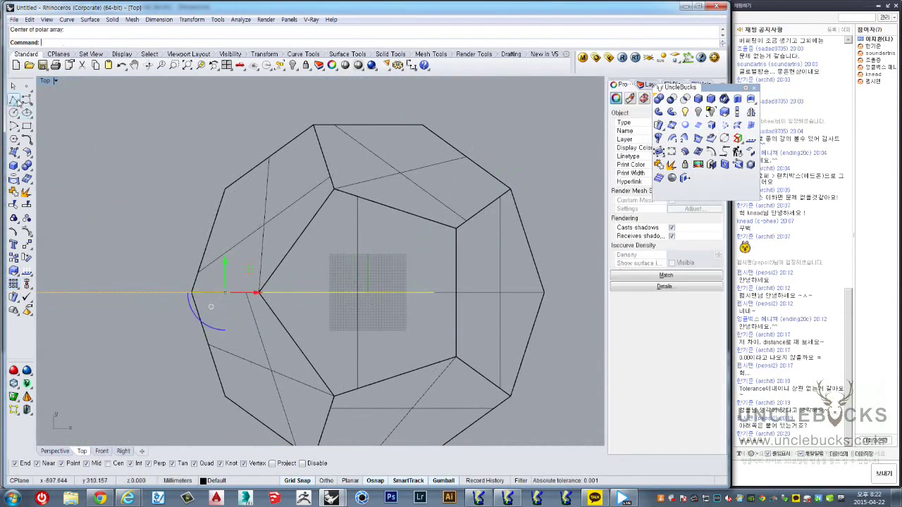
click(14, 99)
click(393, 210)
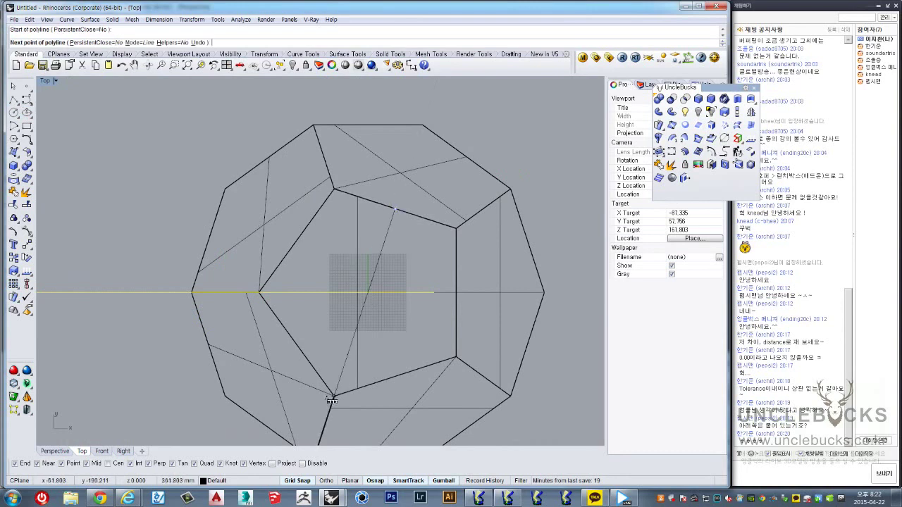
key(Escape)
key(Return)
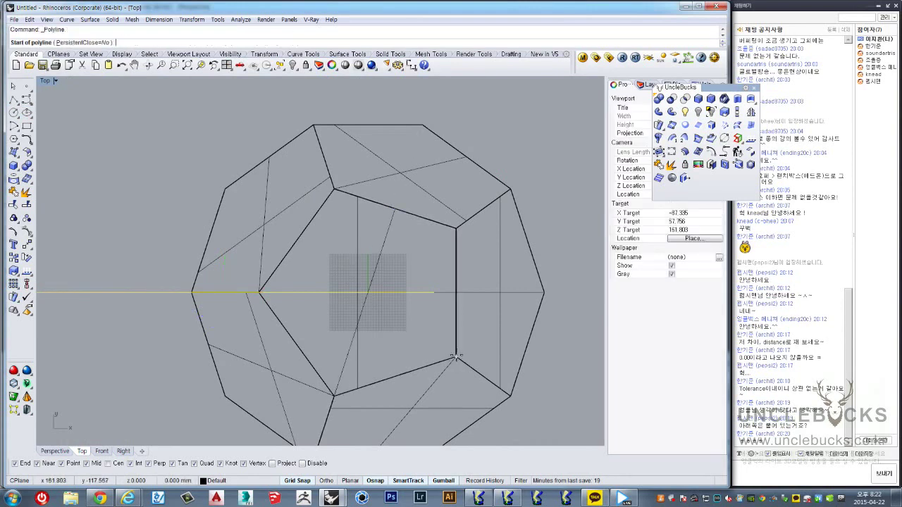
click(456, 357)
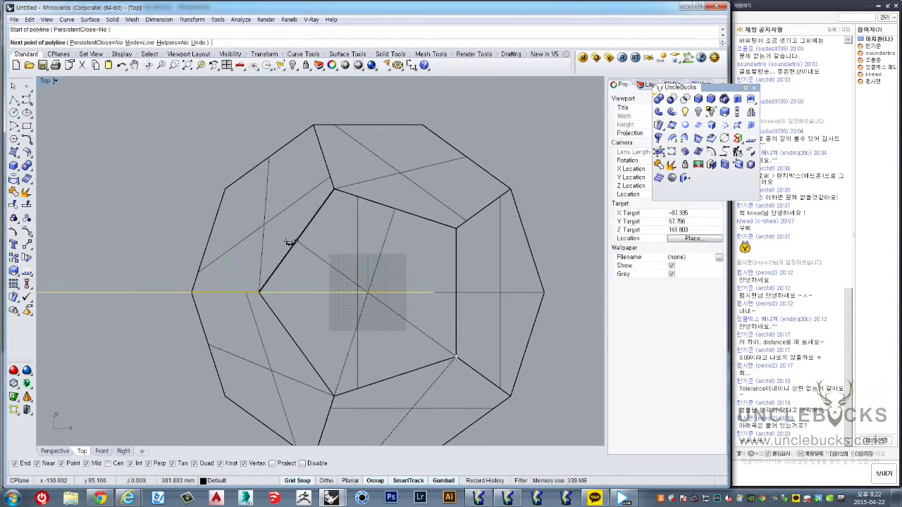
click(290, 242)
key(Return)
Step: Polar-array the guide line into 5 copies around the model's centre over 360°
click(385, 293)
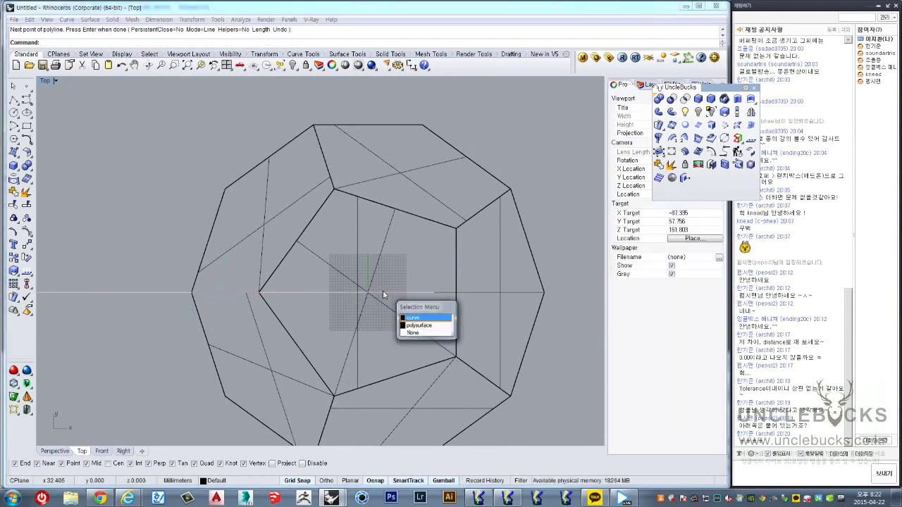
click(412, 318)
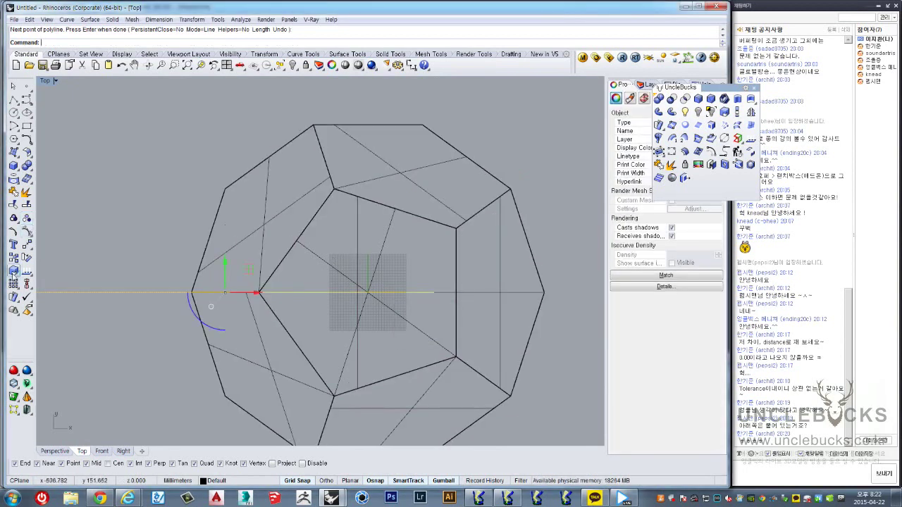
click(13, 284)
click(40, 288)
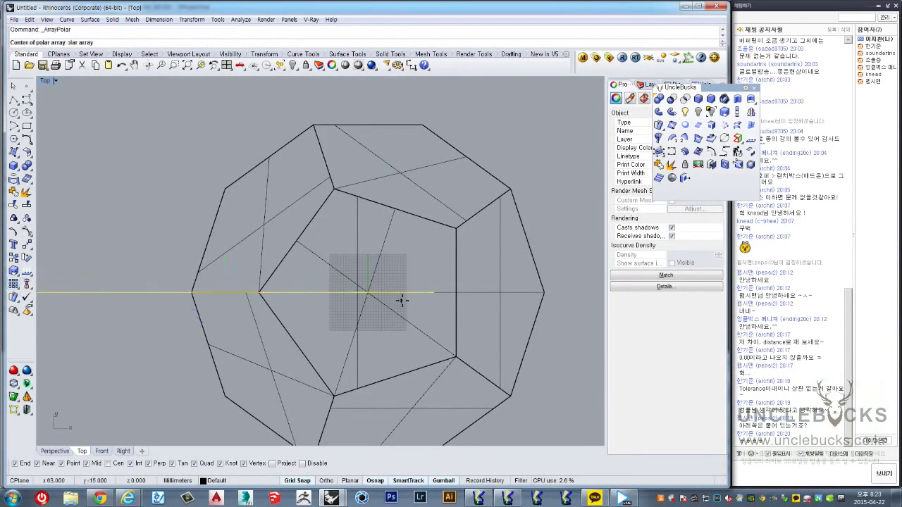
click(369, 294)
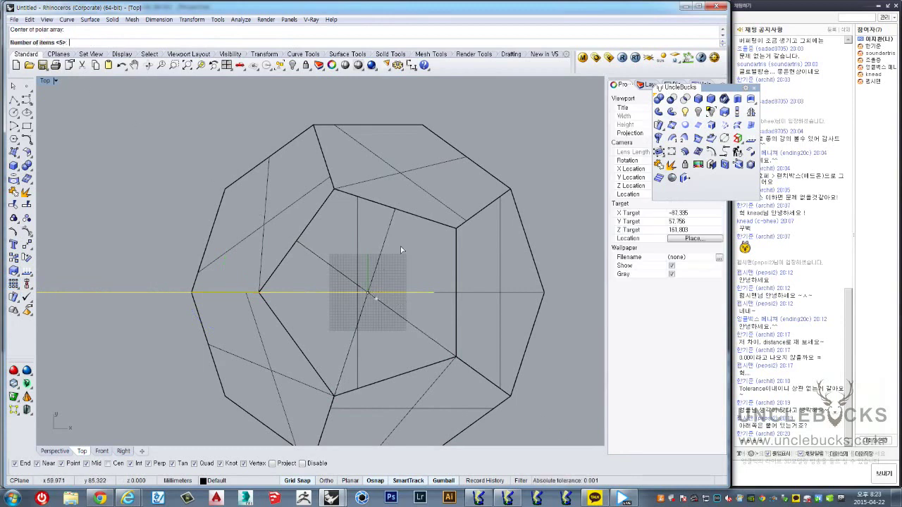
scroll(400, 246, down, 2)
scroll(408, 235, up, 2)
key(Return)
key(Return)
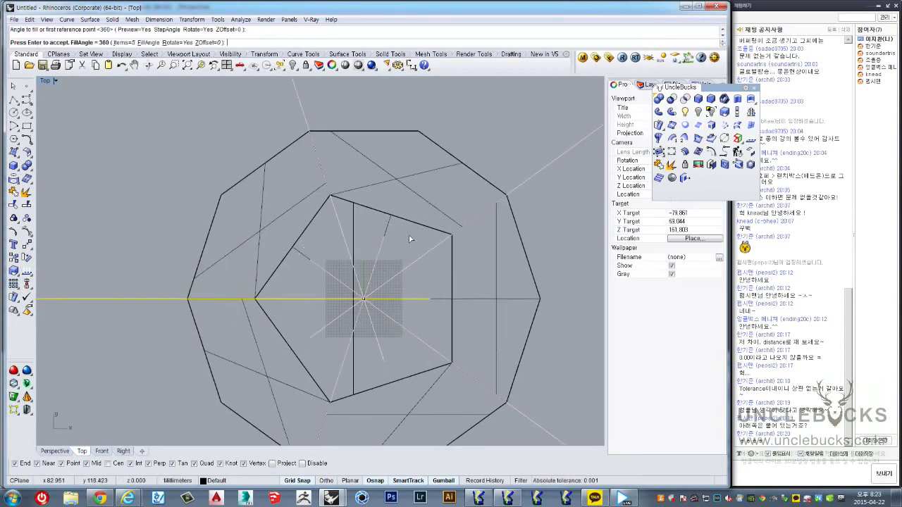
key(Return)
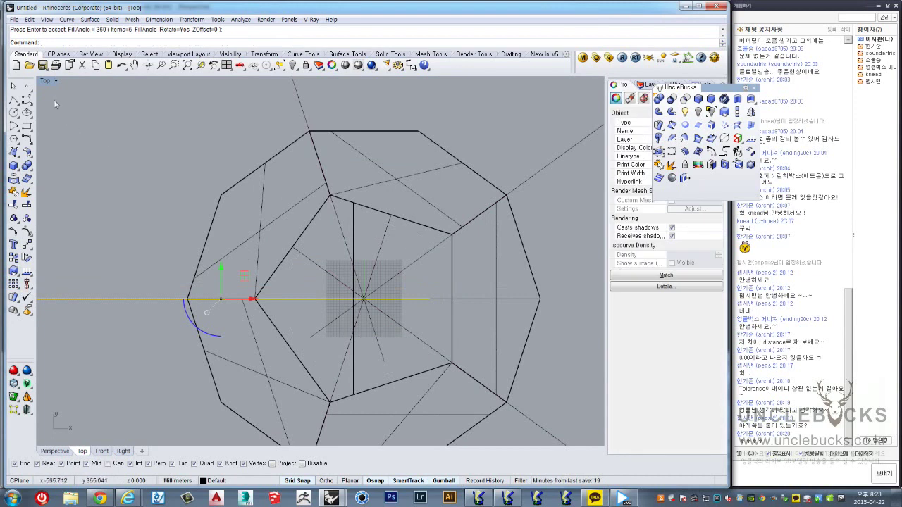
double_click(45, 81)
Step: Draw a closed triangle polyline from the cone apex to both face-edge corners and back
double_click(342, 81)
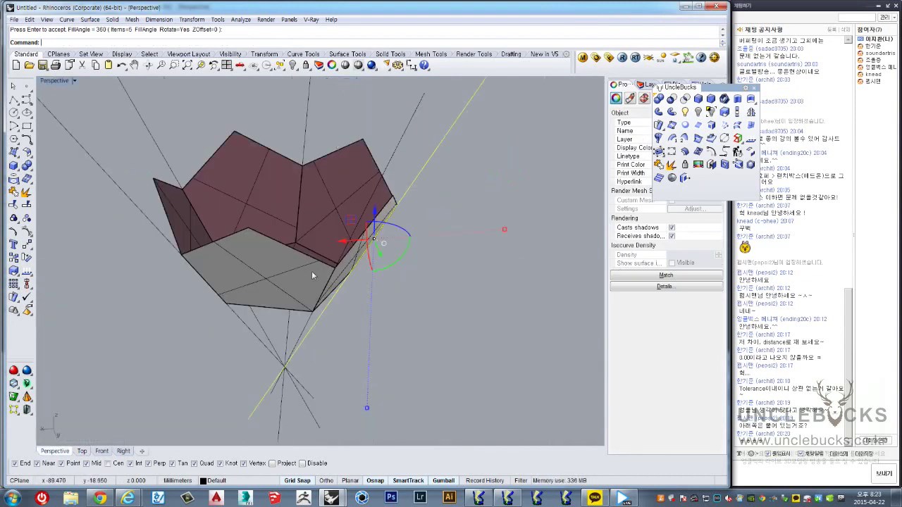
mouse_move(312, 271)
right_down()
mouse_move(375, 289)
mouse_move(343, 336)
mouse_move(242, 272)
mouse_move(332, 302)
mouse_move(286, 289)
mouse_move(323, 281)
mouse_move(369, 295)
mouse_move(366, 289)
right_up()
click(342, 335)
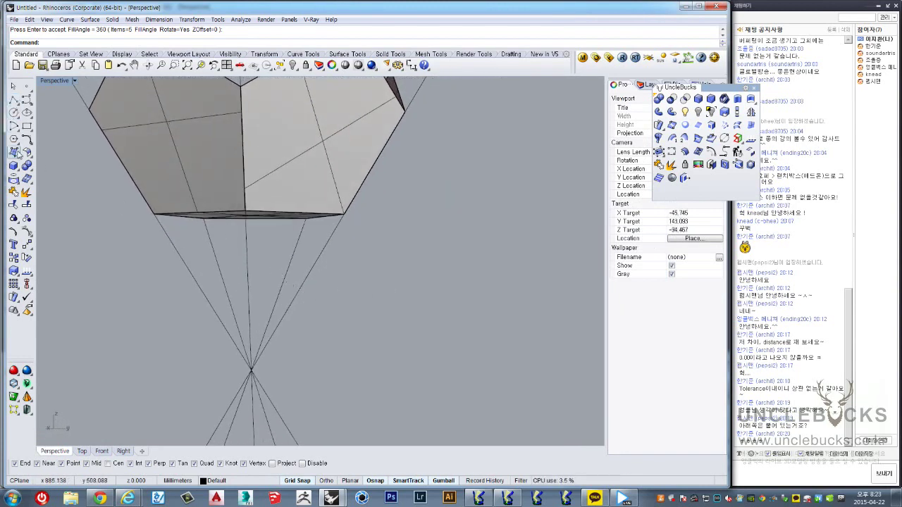
click(14, 100)
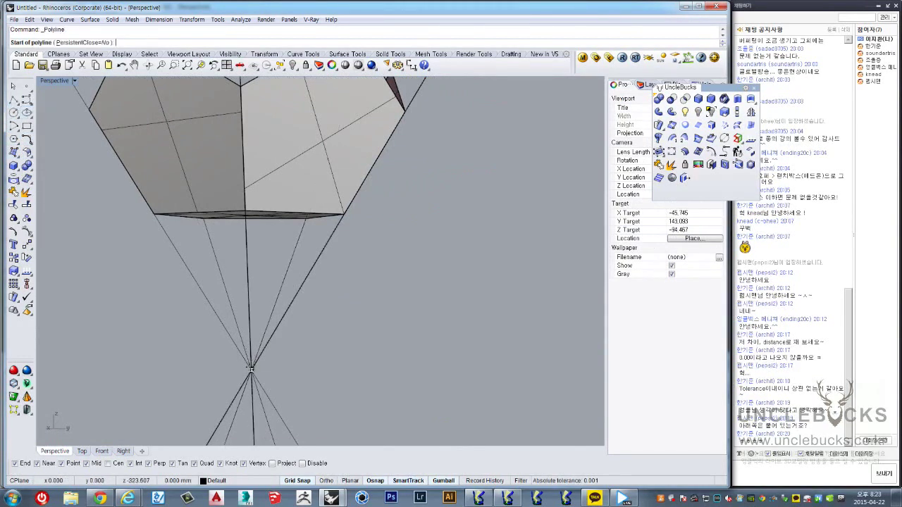
click(251, 368)
click(243, 207)
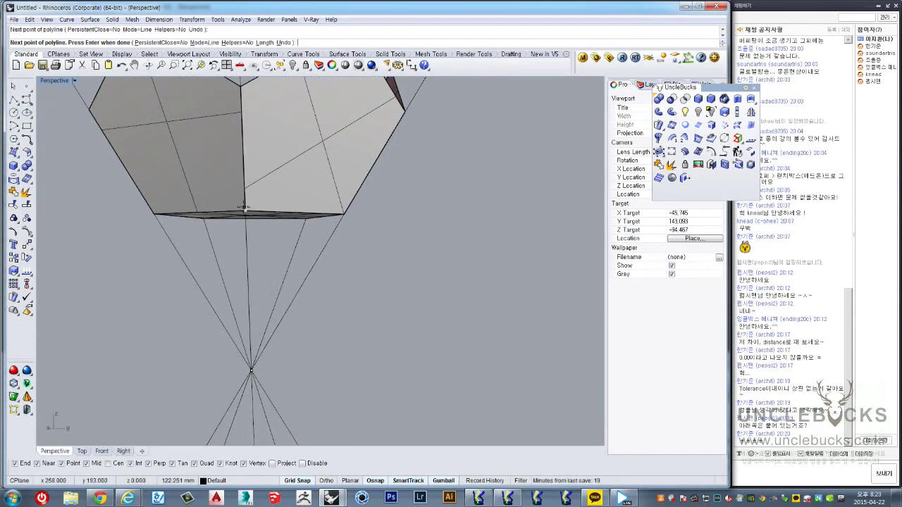
click(346, 210)
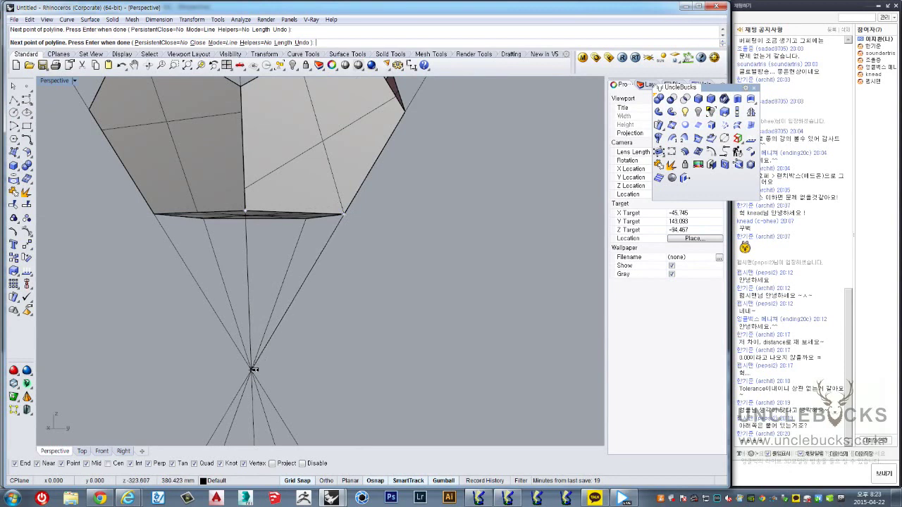
click(252, 368)
right_click(290, 281)
key(Escape)
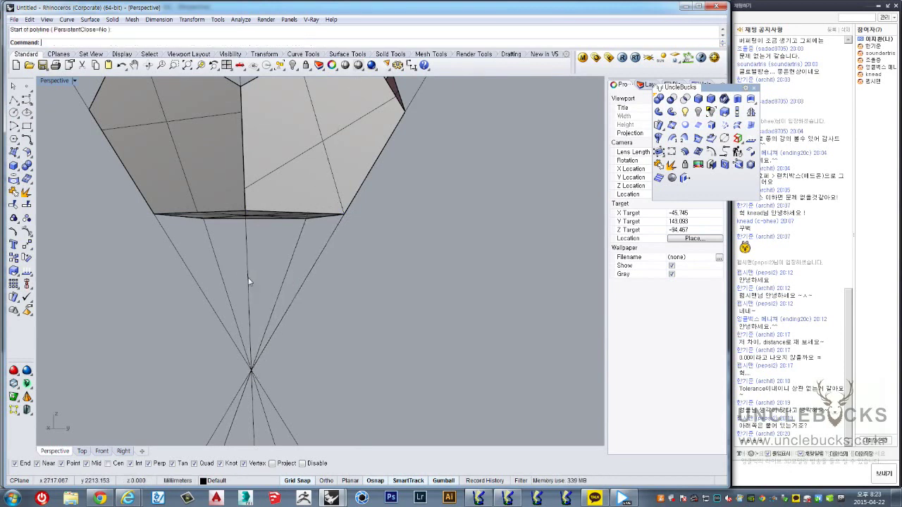
Step: Fill the triangle outline with a planar surface using PlanarSrf
click(248, 278)
click(278, 306)
right_drag(308, 276, 245, 265)
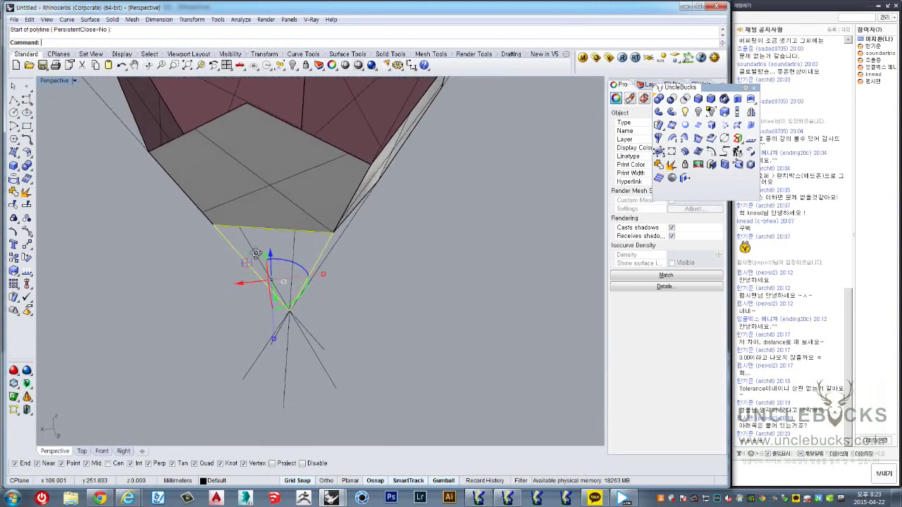
right_drag(246, 265, 603, 189)
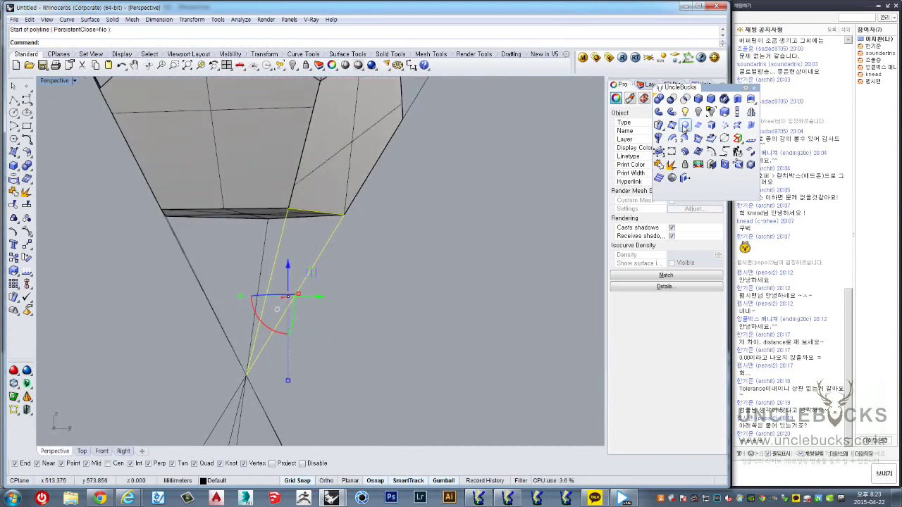
click(684, 125)
right_drag(410, 250, 246, 233)
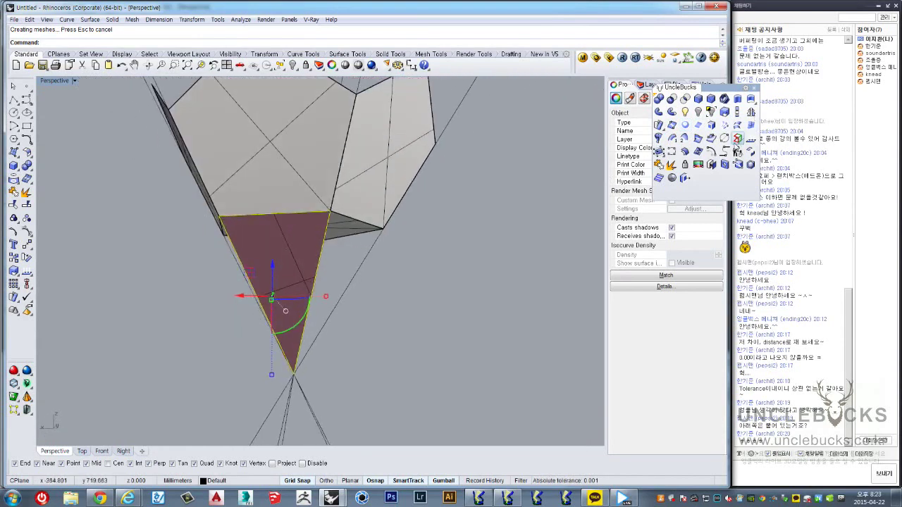
Step: Check the triangle surface's normal direction with Dir
click(750, 139)
click(294, 258)
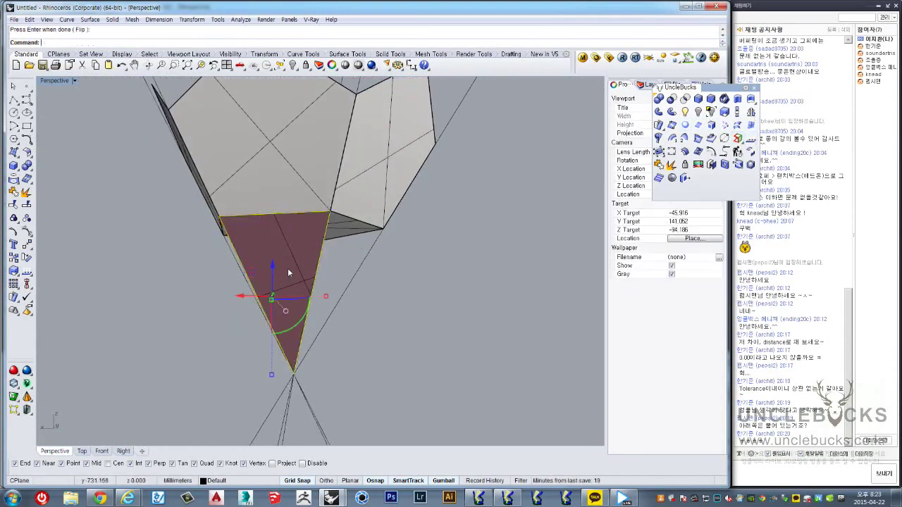
mouse_move(287, 268)
right_down()
mouse_move(356, 279)
mouse_move(291, 302)
right_up()
key(Return)
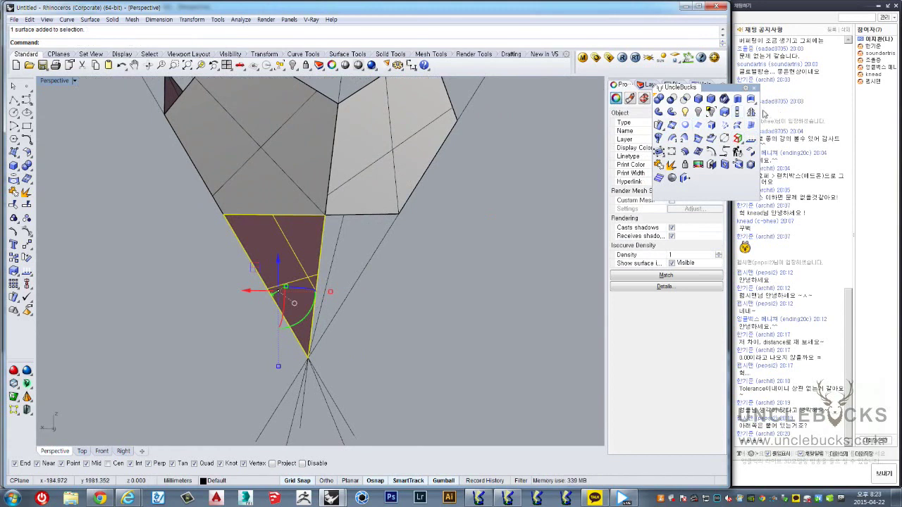
click(750, 139)
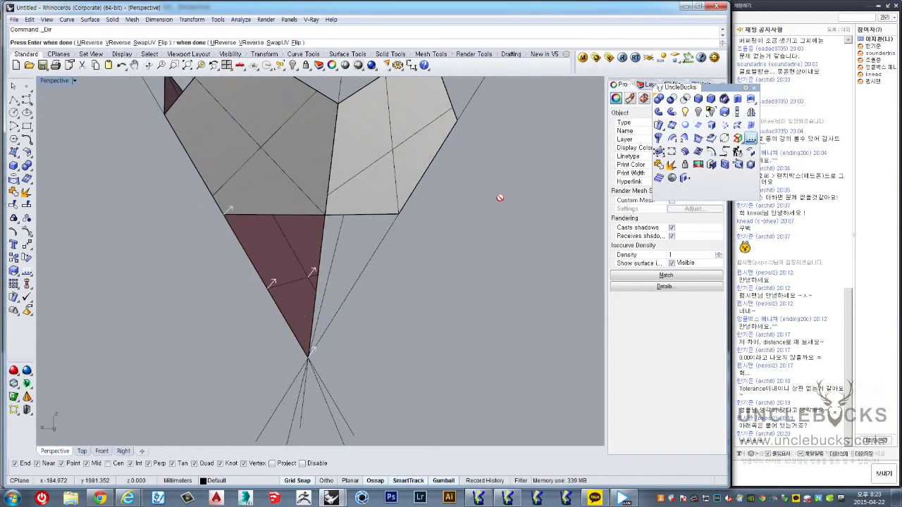
right_drag(358, 280, 83, 95)
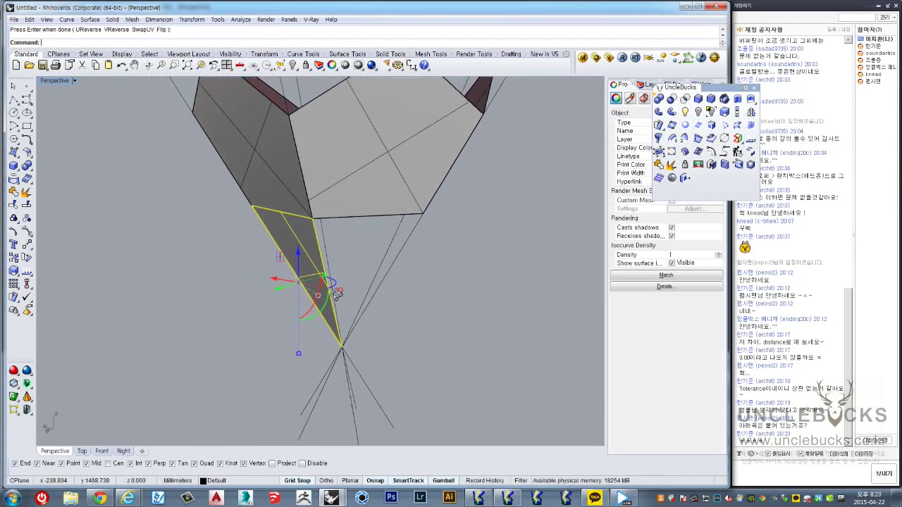
double_click(42, 82)
double_click(44, 81)
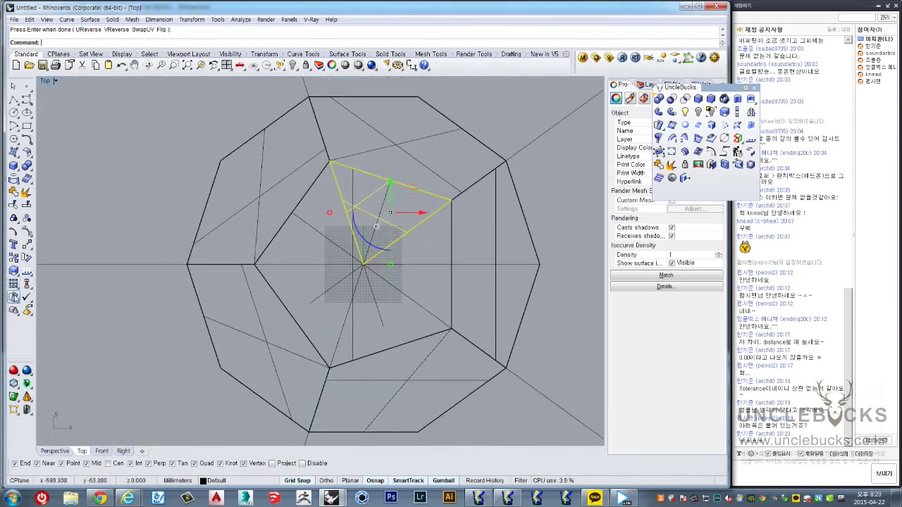
Step: Polar-array the triangle into five copies forming a pentagonal pyramid spike
click(27, 284)
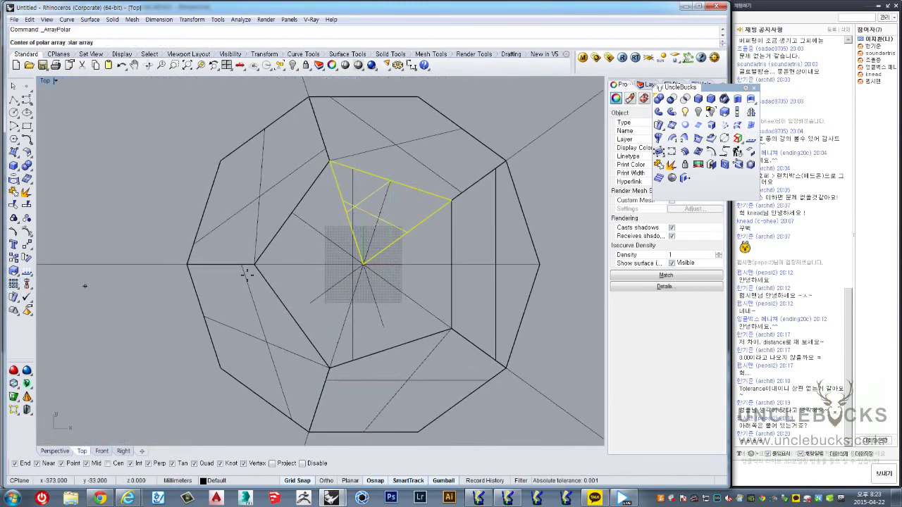
key(Return)
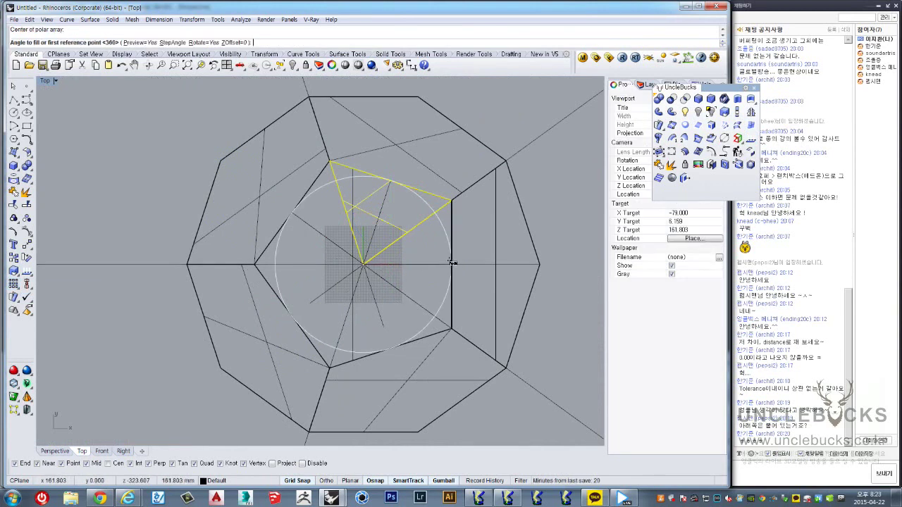
key(Return)
key(Return)
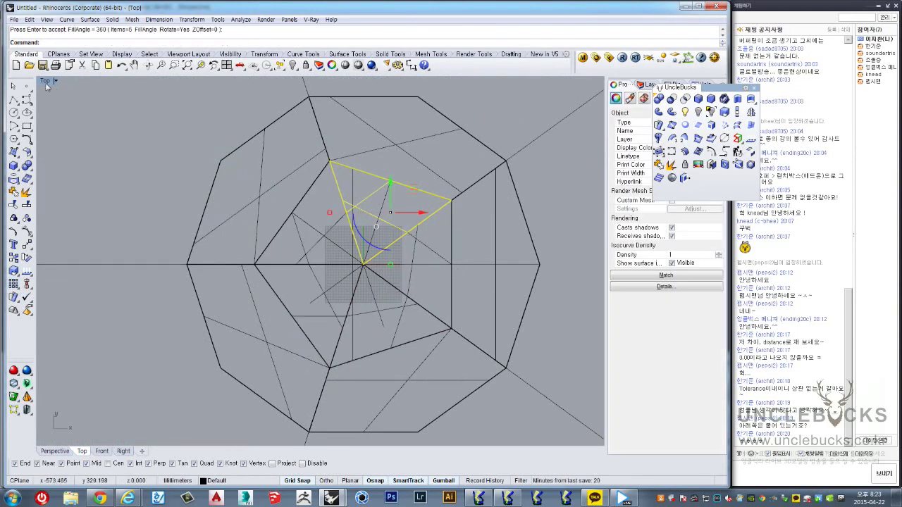
double_click(45, 82)
double_click(336, 82)
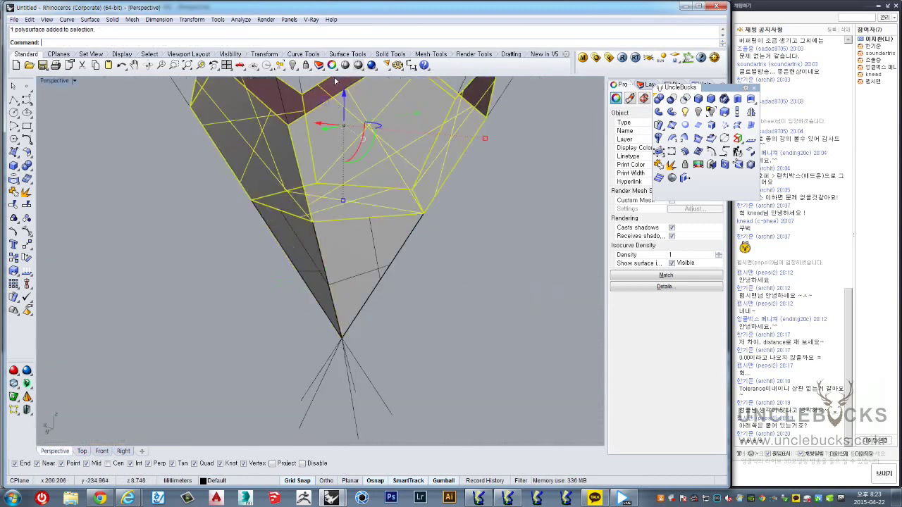
Step: Inspect the new star point from several angles and start Rotate3D on the pyramid panel
scroll(320, 310, up, 5)
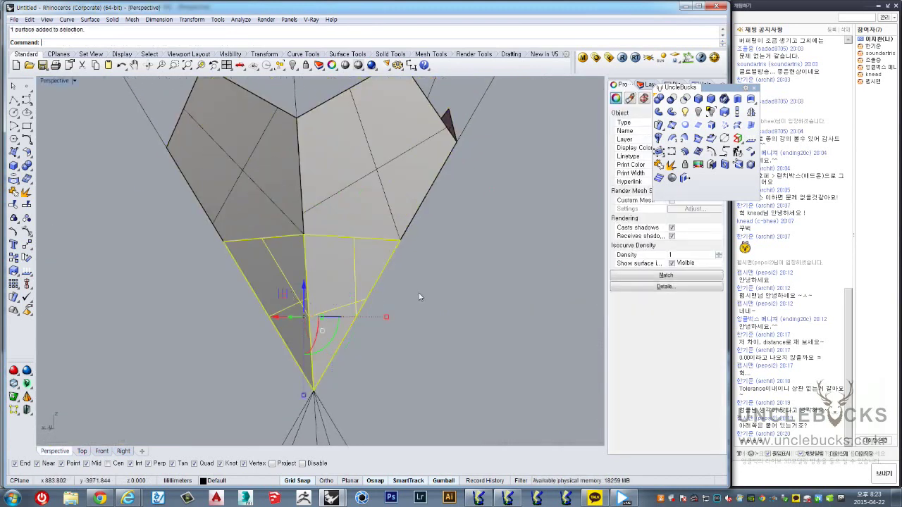
mouse_move(422, 296)
right_down()
mouse_move(455, 287)
mouse_move(423, 299)
mouse_move(447, 298)
mouse_move(320, 299)
mouse_move(442, 352)
right_up()
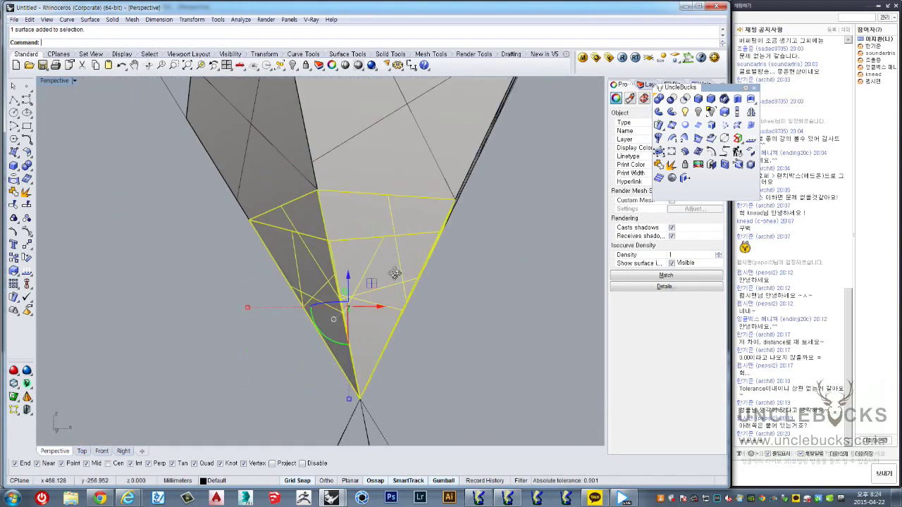
mouse_move(469, 280)
right_down()
mouse_move(315, 238)
mouse_move(303, 331)
mouse_move(325, 254)
right_up()
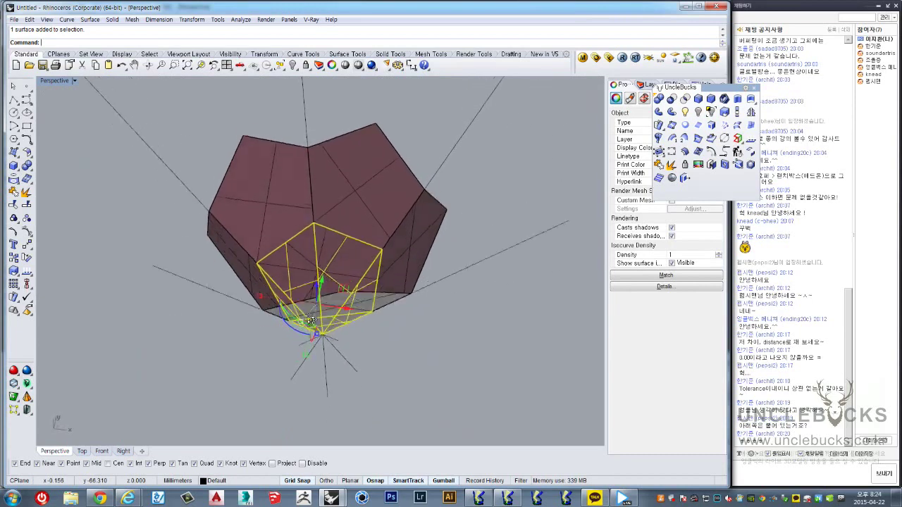
right_drag(262, 193, 287, 232)
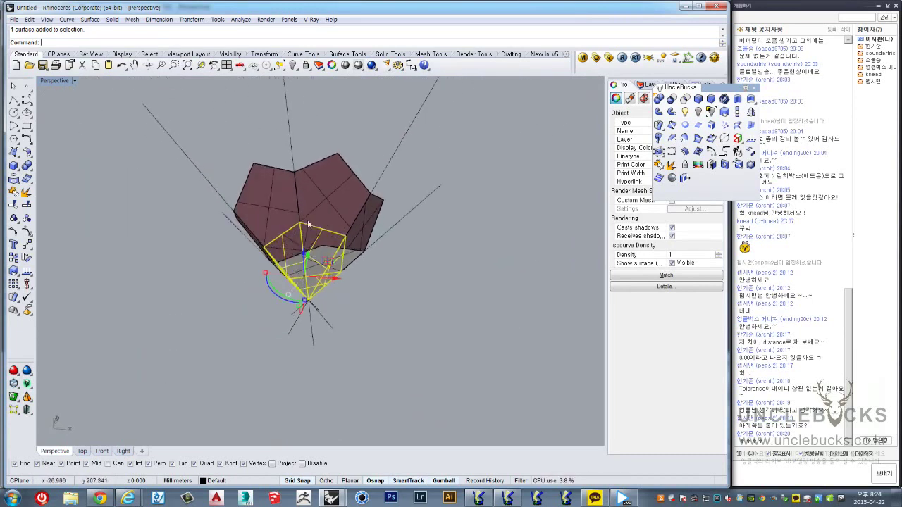
scroll(308, 219, up, 5)
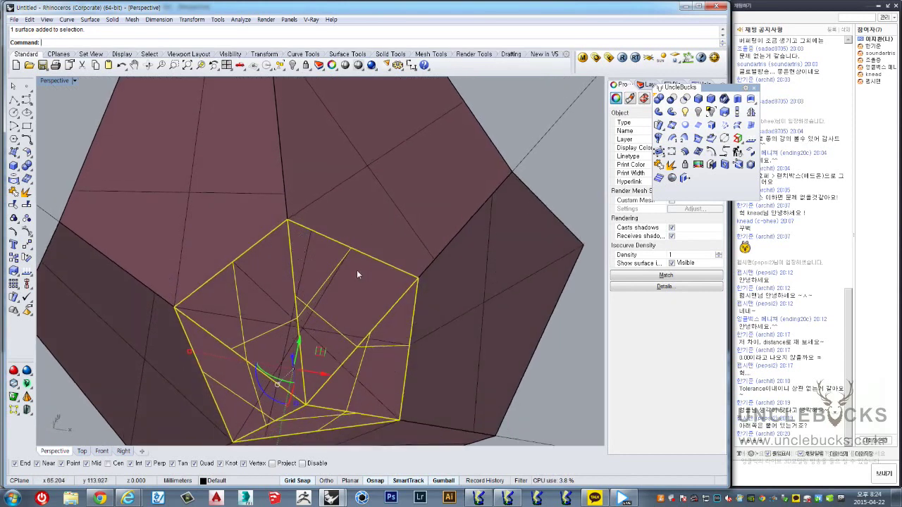
right_drag(357, 270, 505, 157)
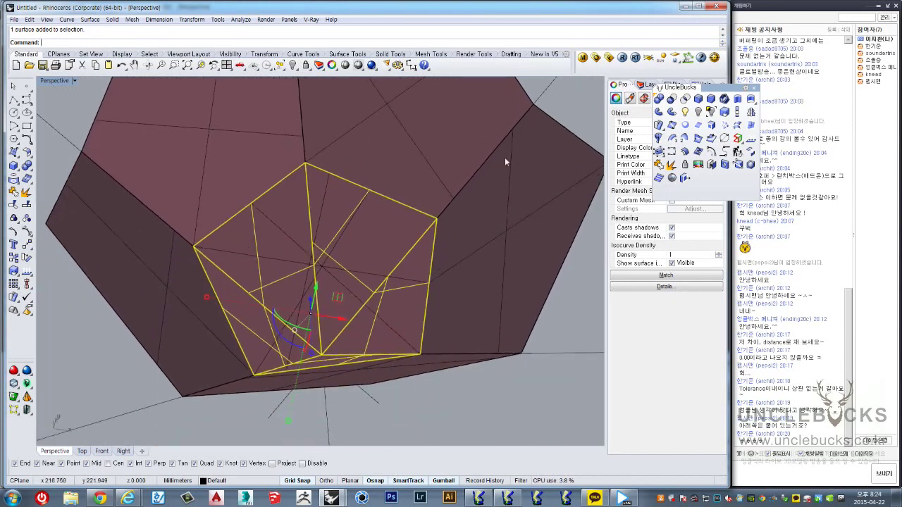
right_click(27, 258)
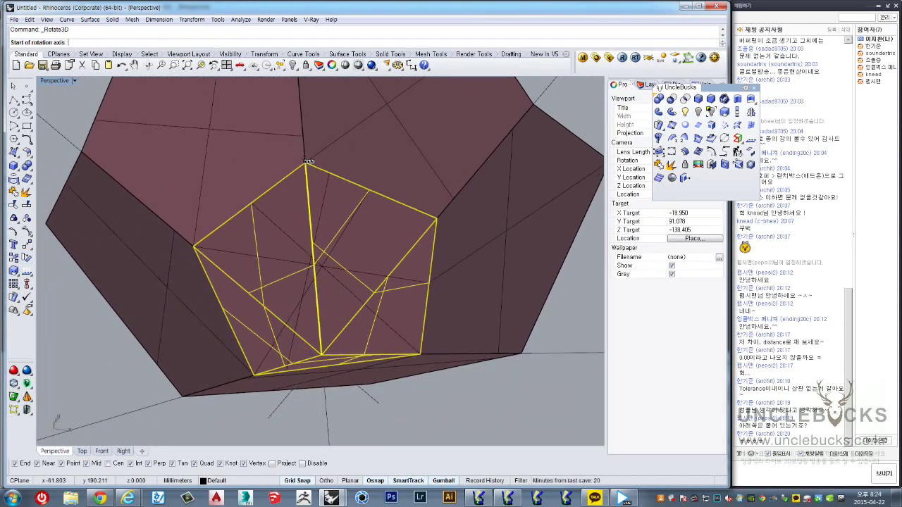
Step: Rotate the pyramid panel 63.4349° about the axis from its top vertex along the edge
click(306, 162)
mouse_move(310, 282)
right_down()
mouse_move(331, 366)
mouse_move(282, 331)
right_up()
click(341, 384)
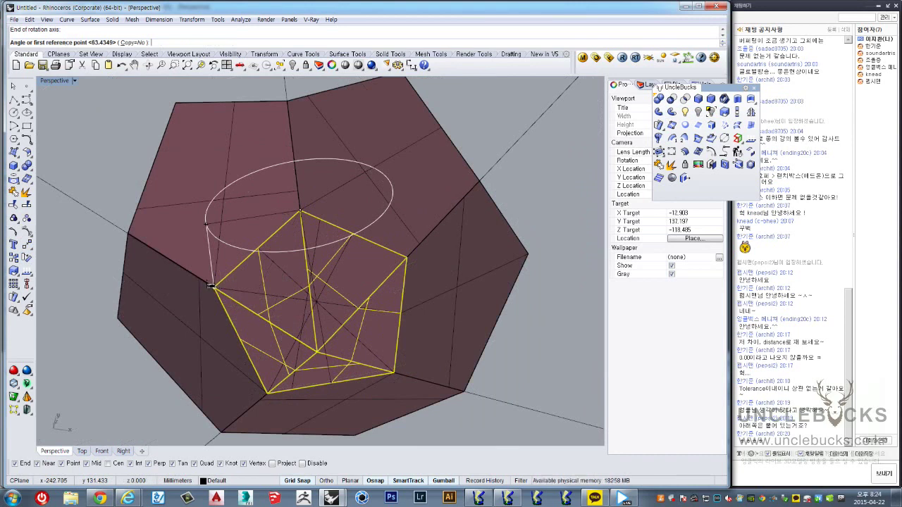
key(Return)
right_drag(313, 245, 208, 274)
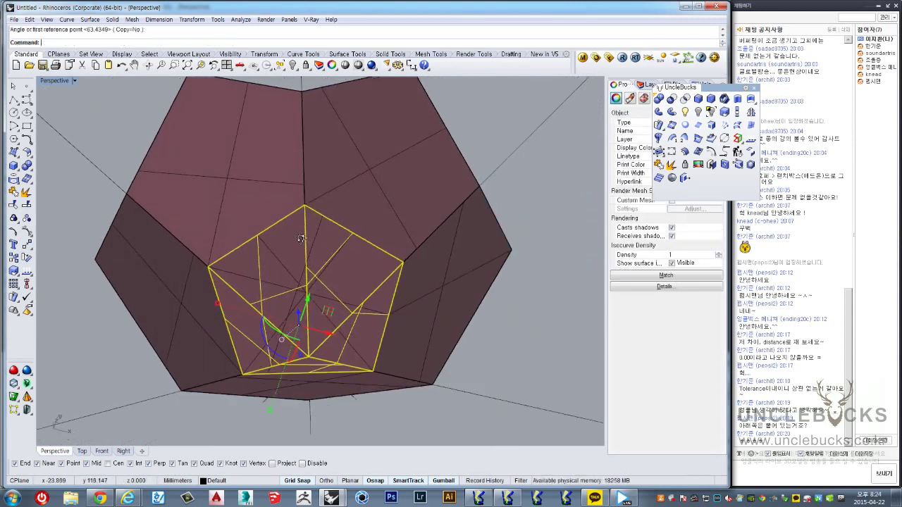
Step: Rotate the panel again about a second edge axis using two reference points
right_click(208, 266)
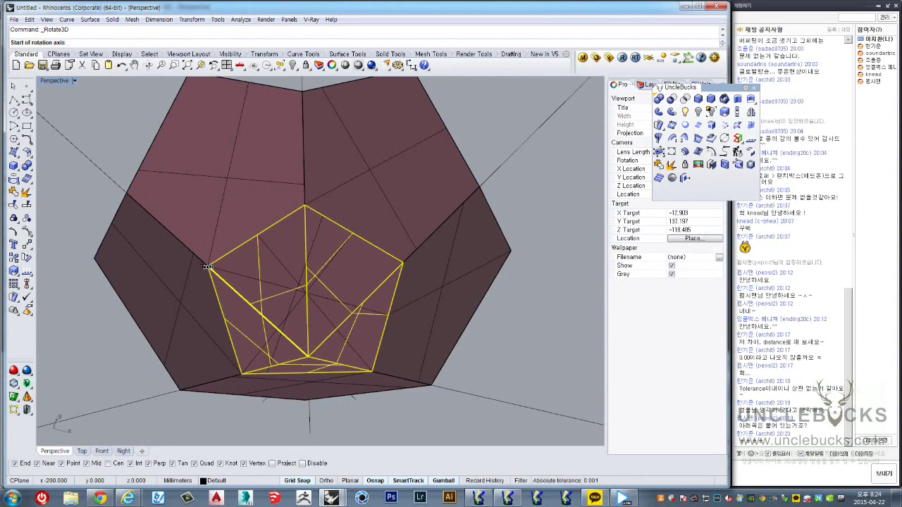
click(208, 266)
click(243, 374)
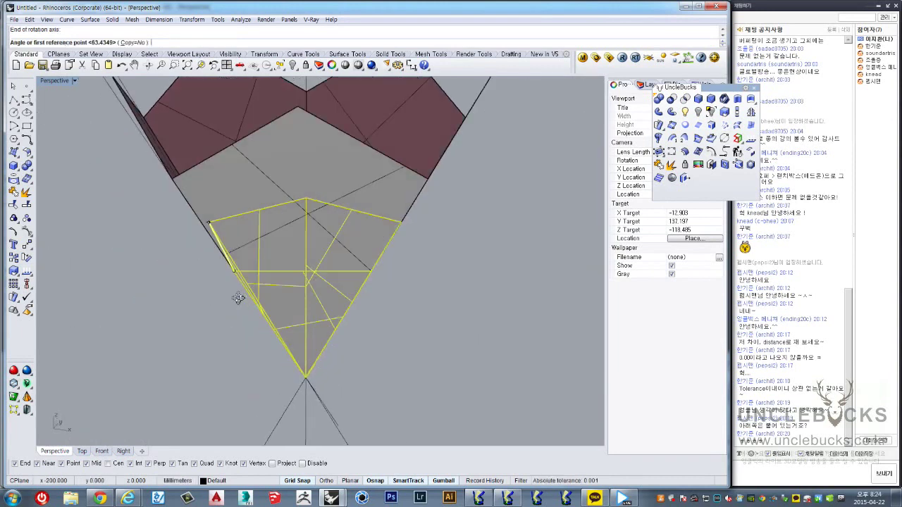
right_drag(243, 374, 222, 212)
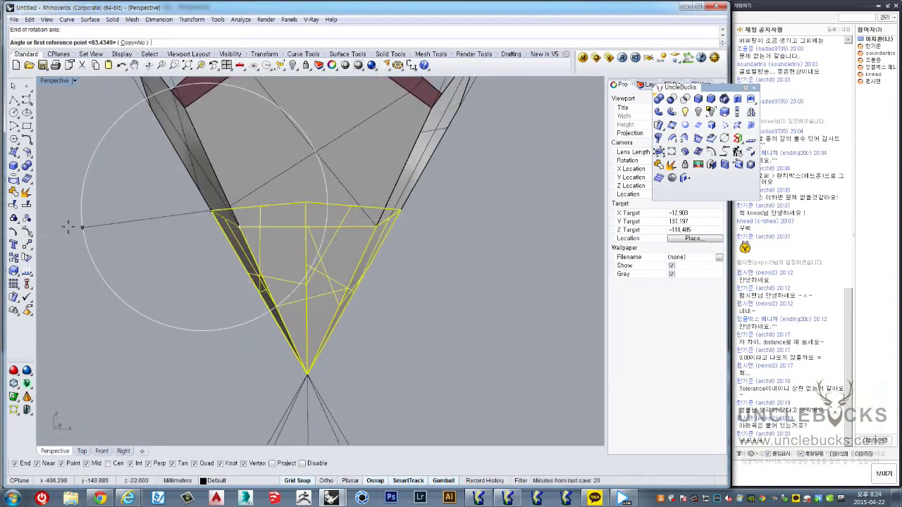
right_drag(67, 223, 181, 292)
click(167, 298)
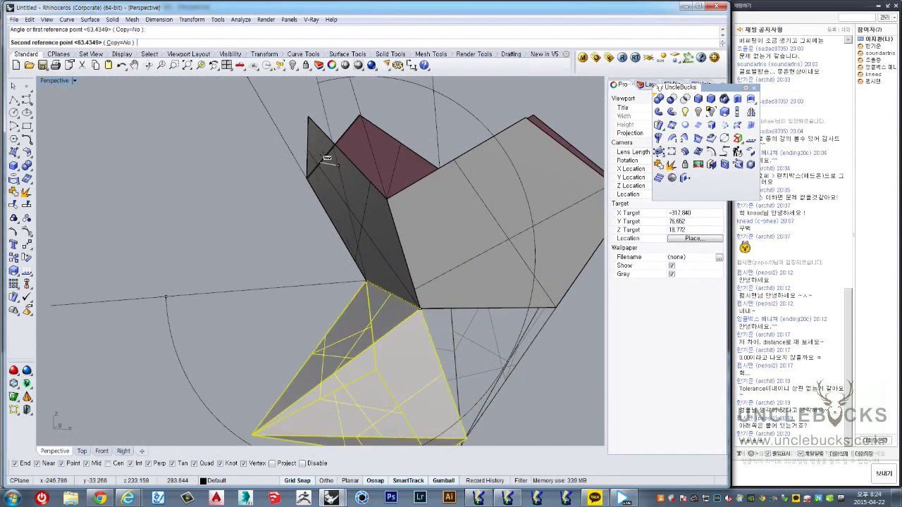
click(335, 154)
mouse_move(337, 156)
right_down()
mouse_move(339, 246)
mouse_move(527, 275)
right_up()
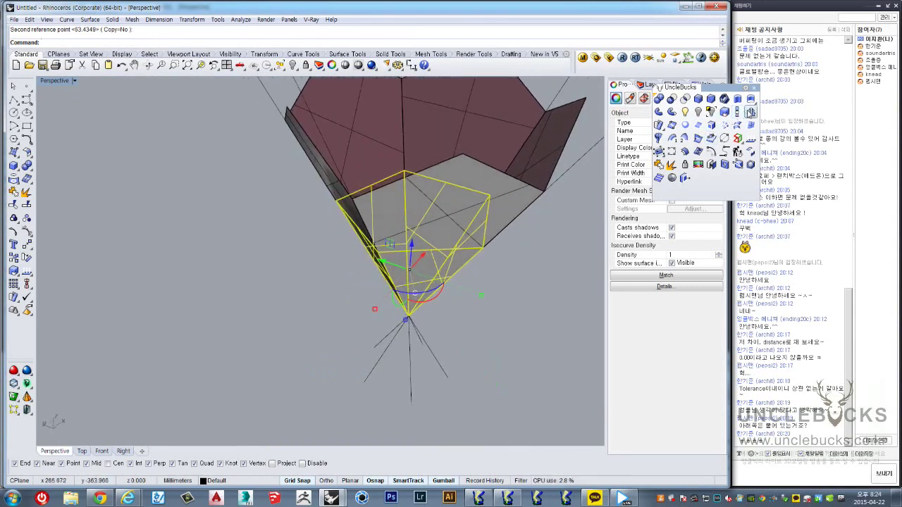
Step: Mirror the pyramid panel in Top view through the centre vertex to make a copy
click(750, 111)
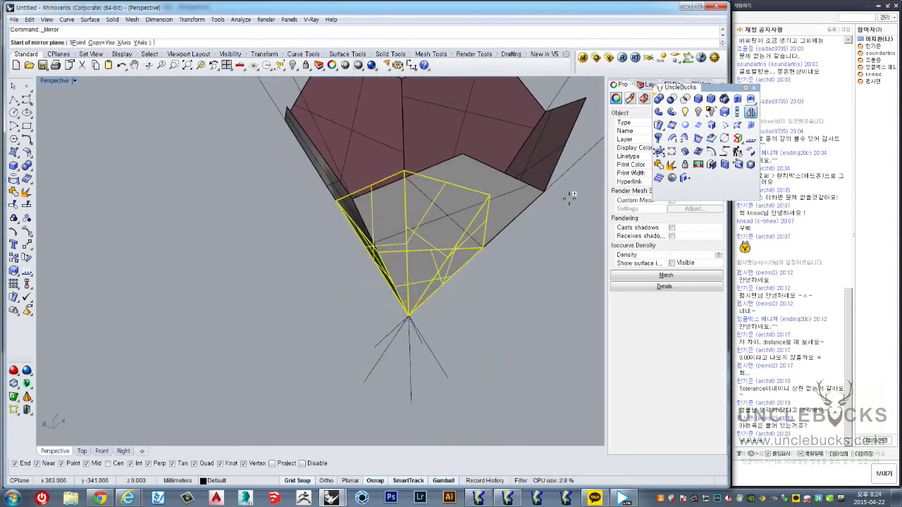
double_click(47, 82)
double_click(47, 82)
click(259, 257)
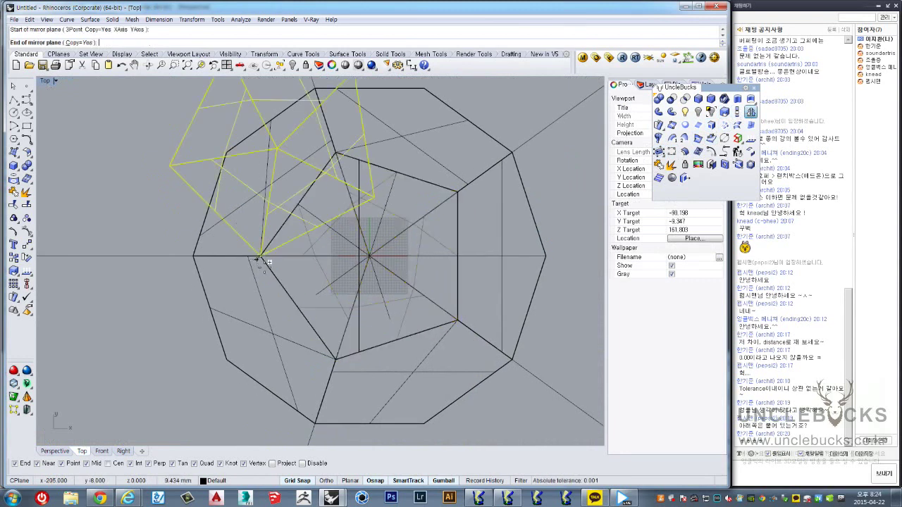
click(335, 363)
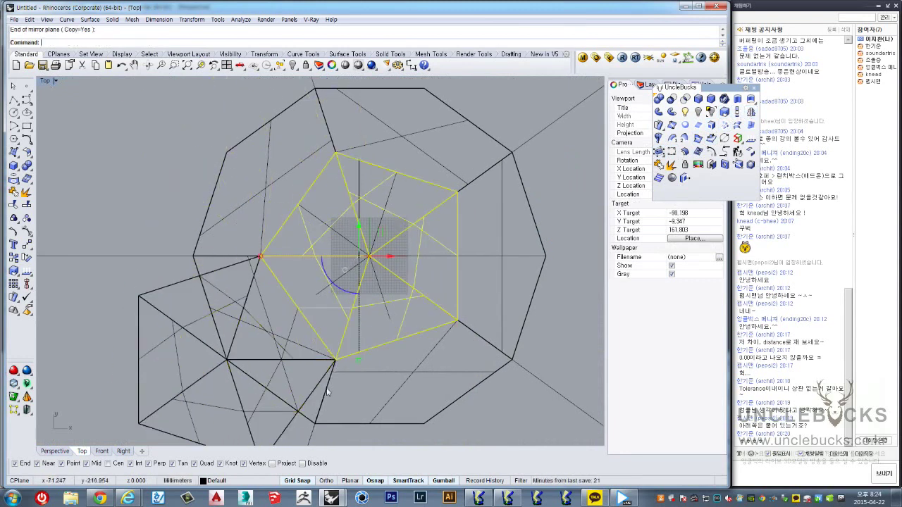
double_click(44, 82)
double_click(331, 82)
right_drag(359, 207, 359, 300)
right_drag(396, 352, 296, 260)
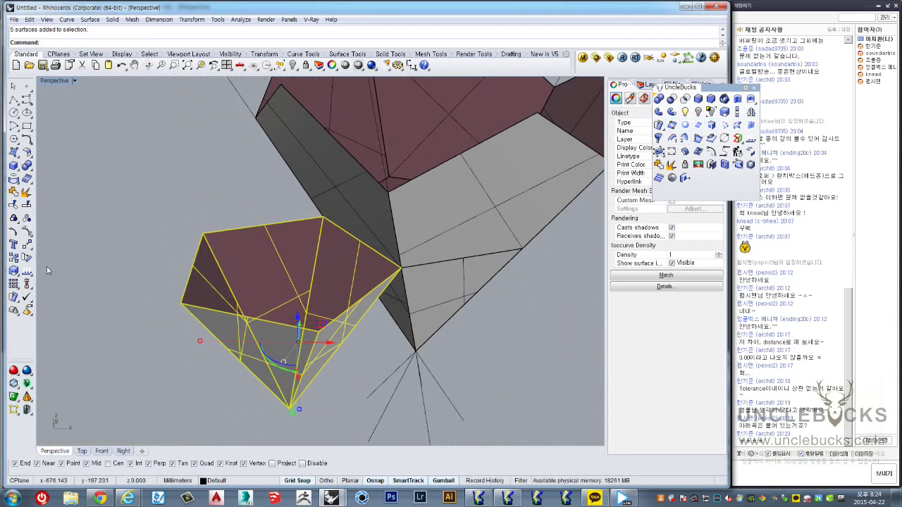
Step: Rotate the mirrored copy in 3D about its edge using two reference points
right_click(28, 258)
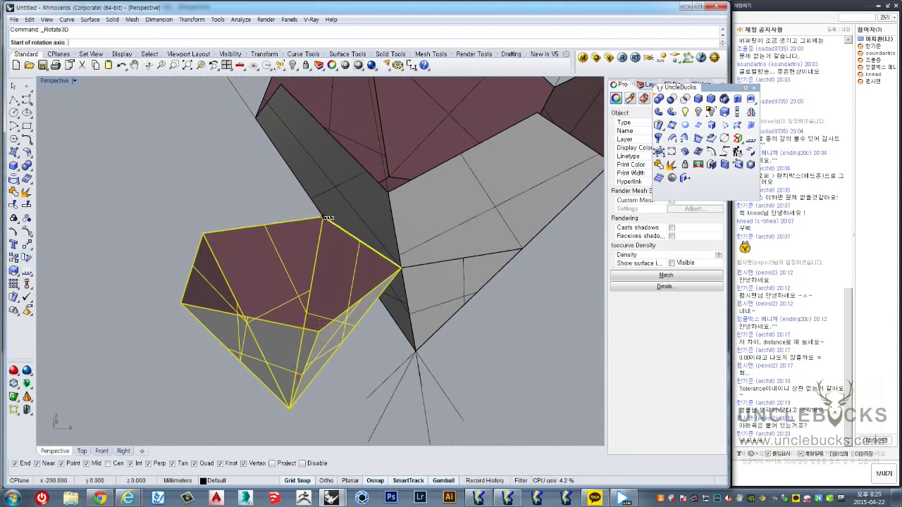
click(403, 268)
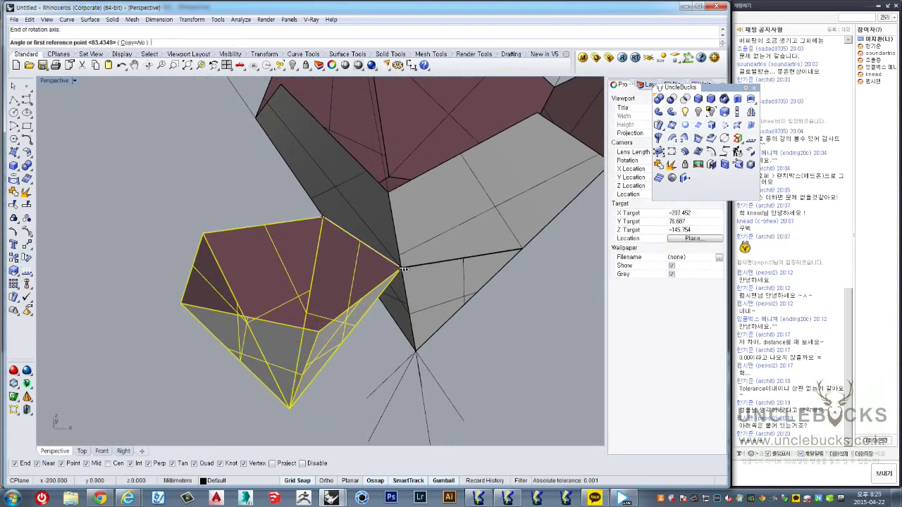
right_drag(404, 269, 172, 265)
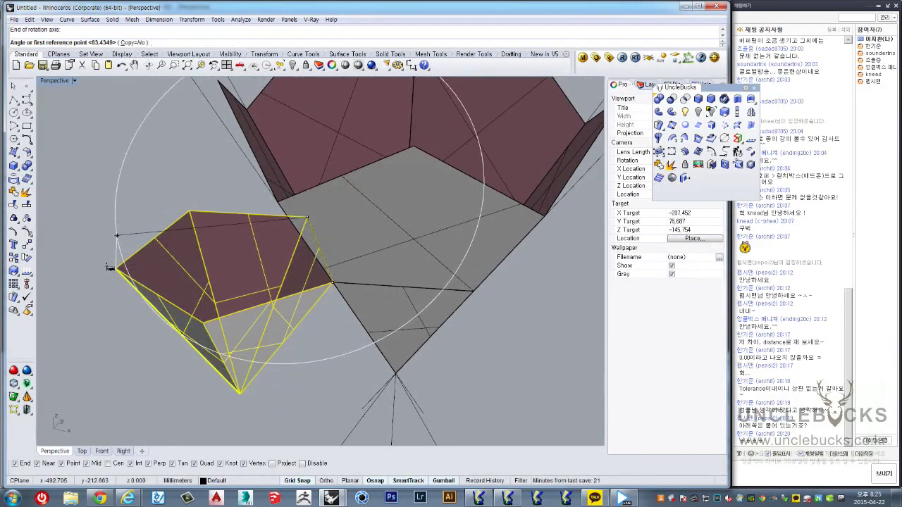
click(111, 268)
mouse_move(111, 268)
right_down()
mouse_move(234, 186)
mouse_move(208, 154)
mouse_move(363, 134)
mouse_move(337, 137)
mouse_move(248, 287)
mouse_move(139, 111)
right_up()
click(209, 154)
Step: Polar-array the spike into 5 copies over 360° around the model's centre in Top
double_click(45, 81)
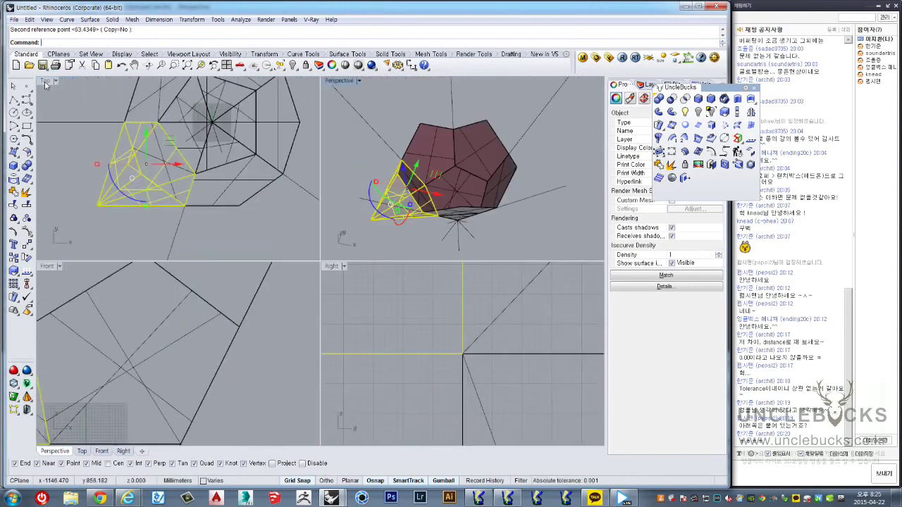
double_click(44, 81)
scroll(411, 213, down, 3)
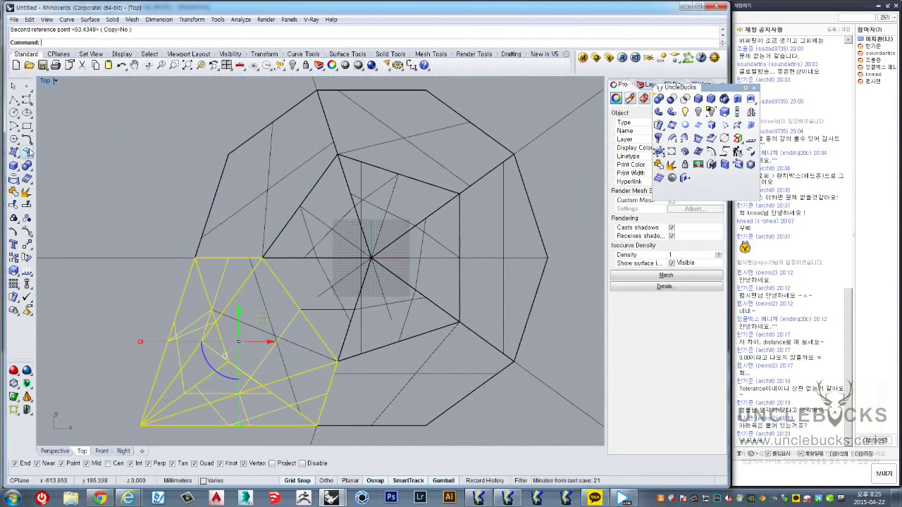
mouse_move(109, 222)
right_down()
mouse_move(95, 240)
mouse_move(146, 255)
right_up()
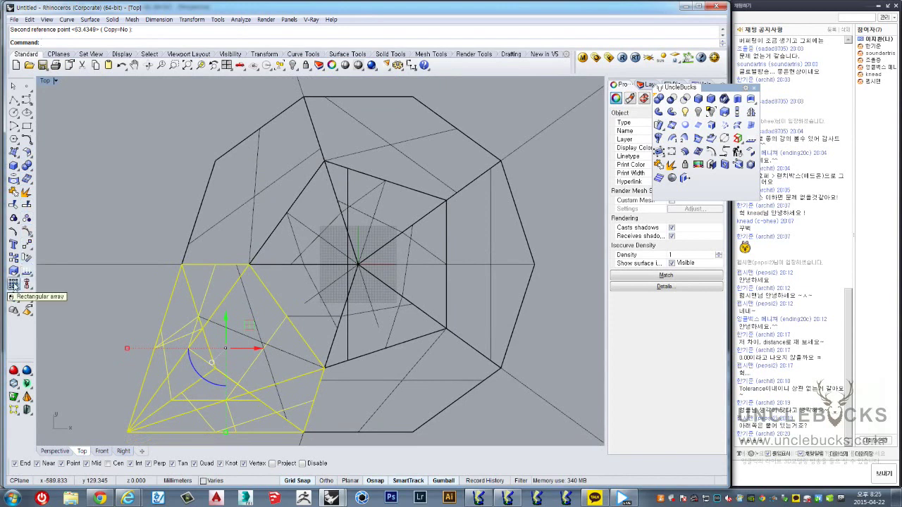
click(15, 286)
click(40, 289)
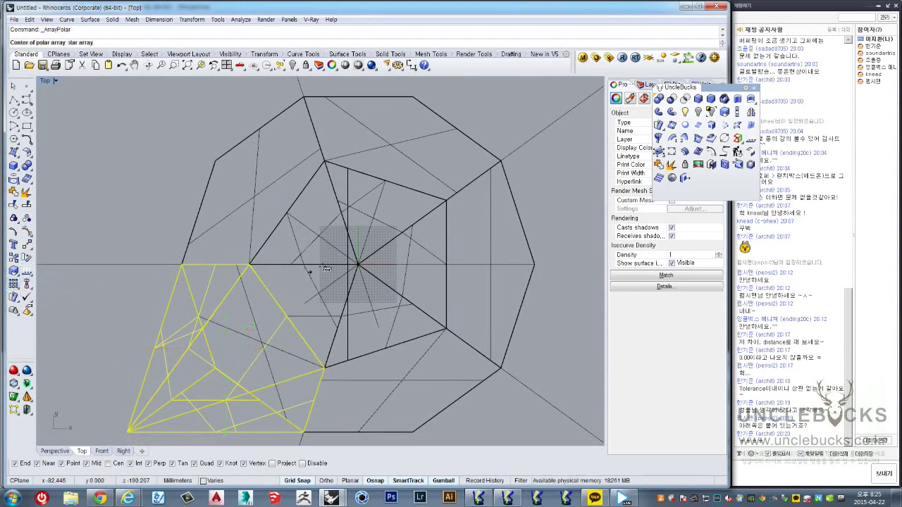
click(358, 265)
key(Return)
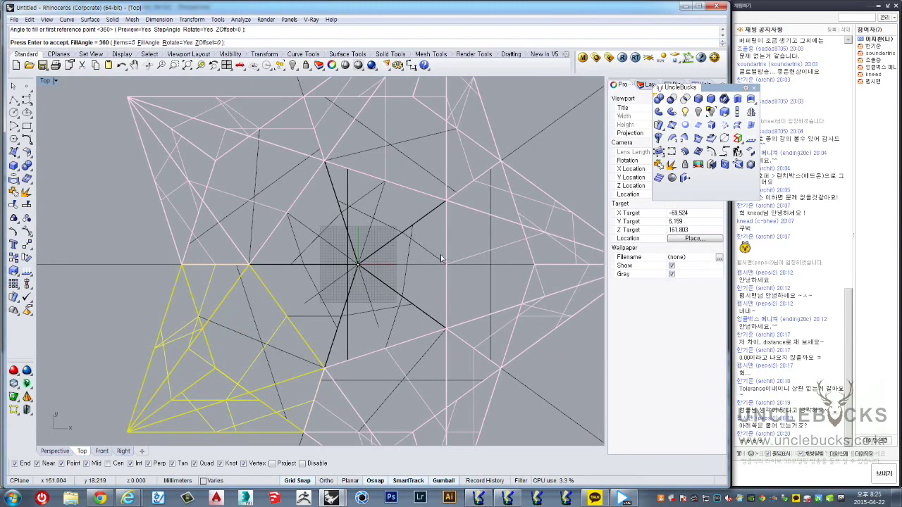
key(Return)
Step: Select the dodecahedron body and drag it to the right of the star
double_click(45, 82)
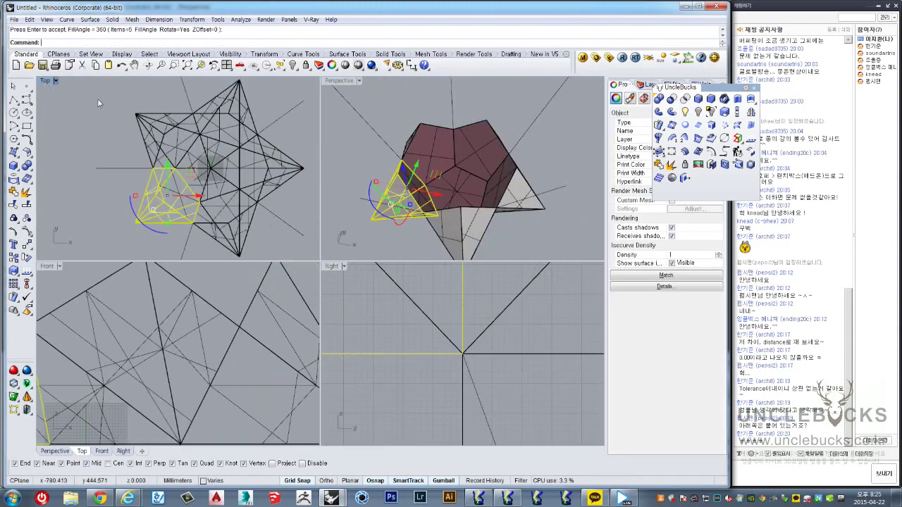
double_click(333, 82)
mouse_move(339, 112)
right_down()
mouse_move(352, 137)
mouse_move(372, 146)
mouse_move(335, 88)
mouse_move(266, 257)
right_up()
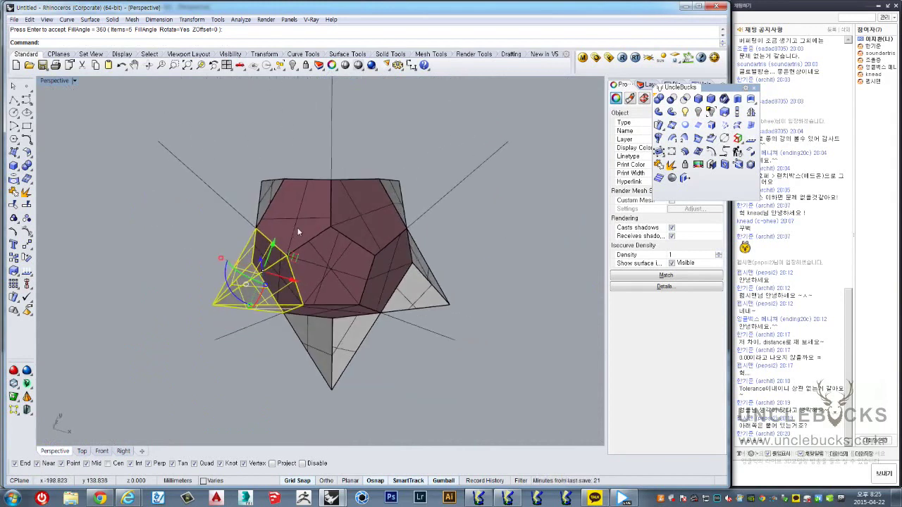
scroll(266, 257, up, 3)
click(240, 273)
key(Escape)
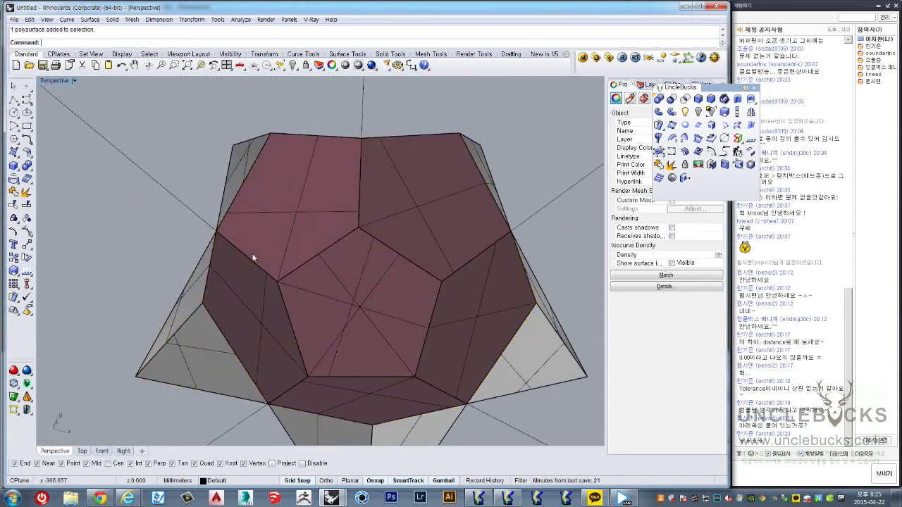
mouse_move(252, 255)
right_down()
mouse_move(251, 268)
mouse_move(273, 280)
mouse_move(269, 242)
right_up()
click(254, 272)
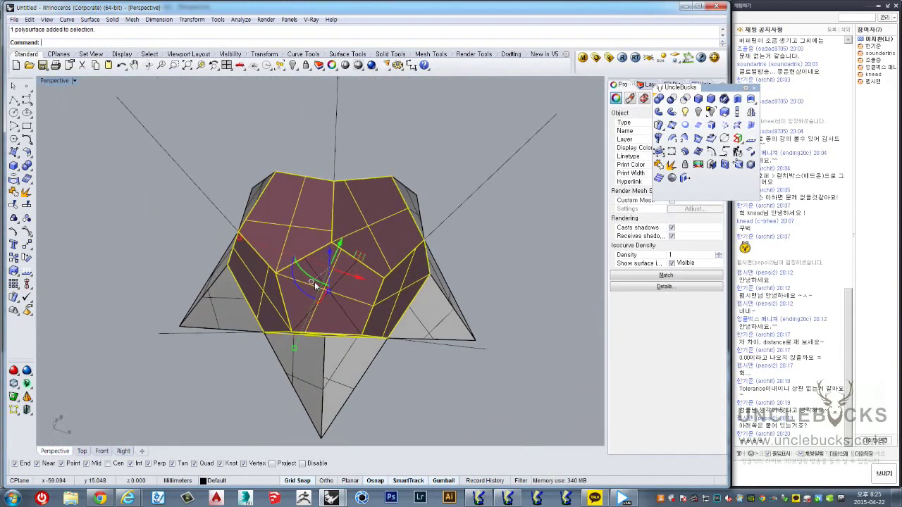
scroll(269, 242, down, 3)
mouse_move(268, 242)
mouse_down()
mouse_move(441, 279)
mouse_move(500, 304)
mouse_up()
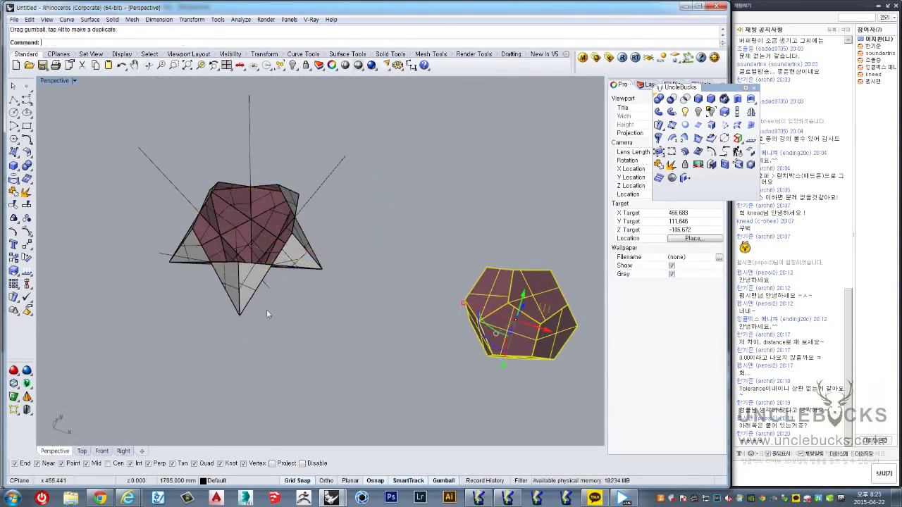
mouse_move(266, 309)
right_down()
mouse_move(327, 266)
mouse_move(339, 190)
right_up()
Step: Select the six guide lines and move them onto the dodecahedron on the right
click(327, 267)
scroll(327, 266, up, 2)
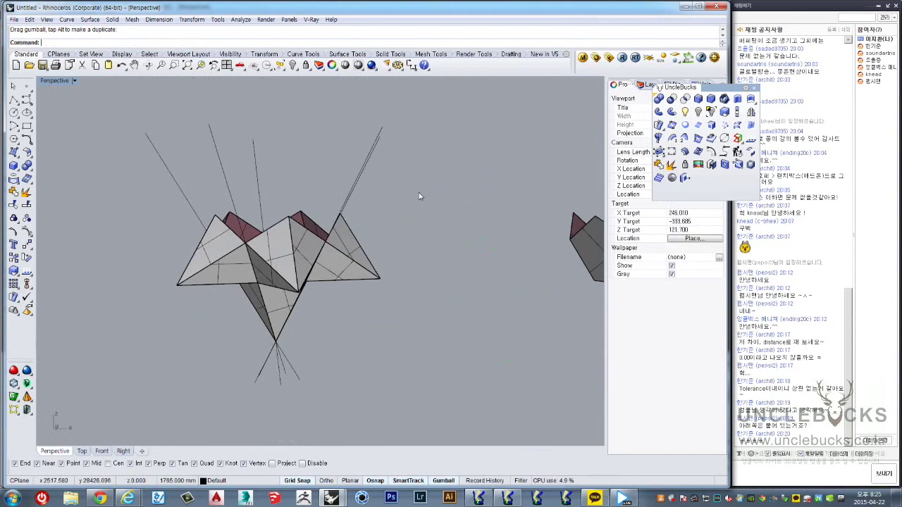
drag(426, 185, 183, 164)
right_drag(182, 163, 269, 236)
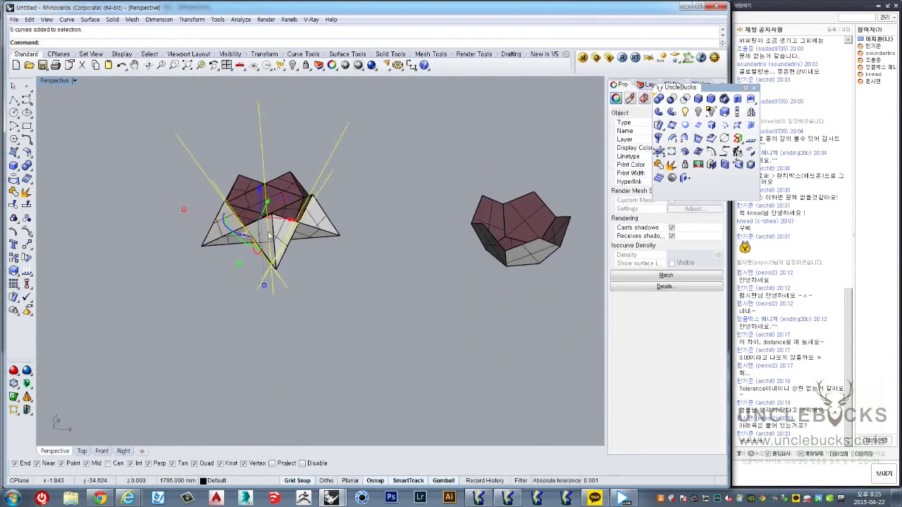
drag(280, 224, 553, 250)
shift+right_drag(553, 250, 416, 281)
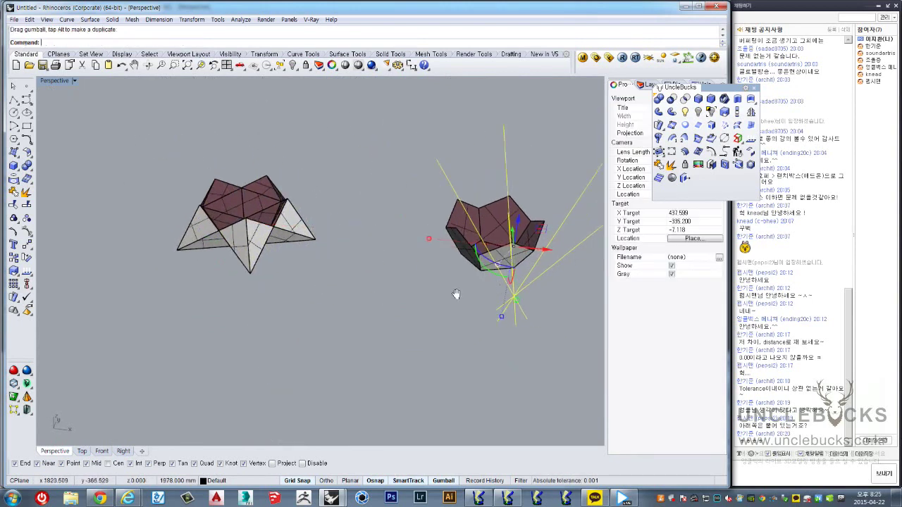
key(Escape)
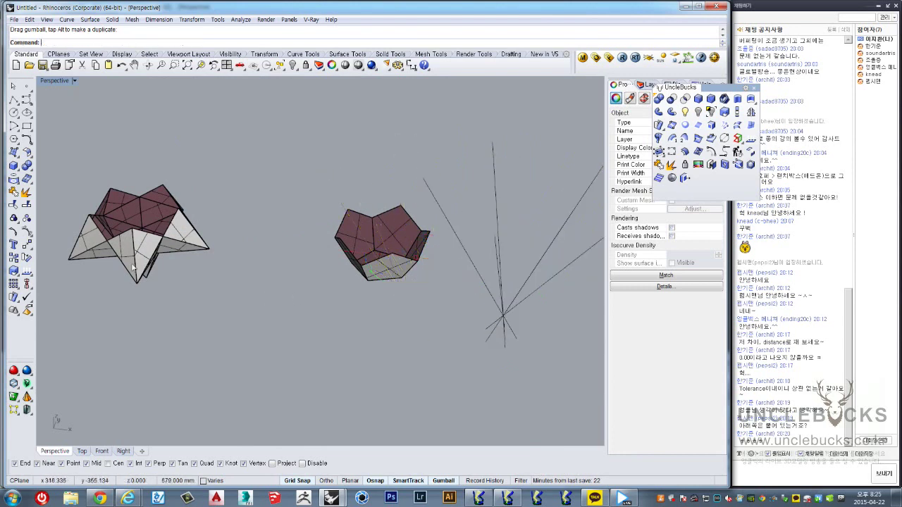
Step: Window-select the half star's 30 surfaces and 4 curves in Perspective
scroll(288, 304, up, 3)
scroll(287, 304, up, 3)
scroll(288, 305, down, 3)
scroll(399, 357, down, 2)
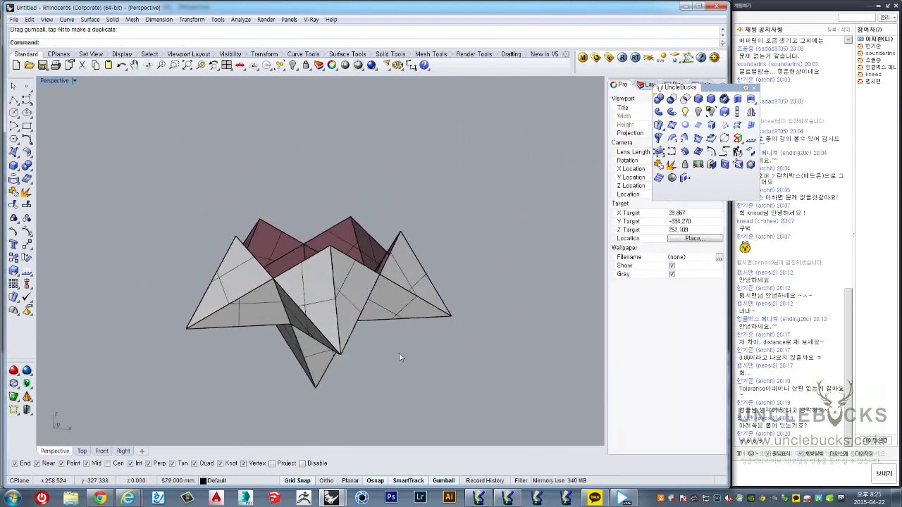
drag(174, 184, 176, 185)
Step: Duplicate the half star upward and rotate the copy 180° upside down
mouse_move(191, 161)
right_down()
mouse_move(328, 275)
mouse_move(287, 326)
right_up()
drag(288, 338, 301, 215)
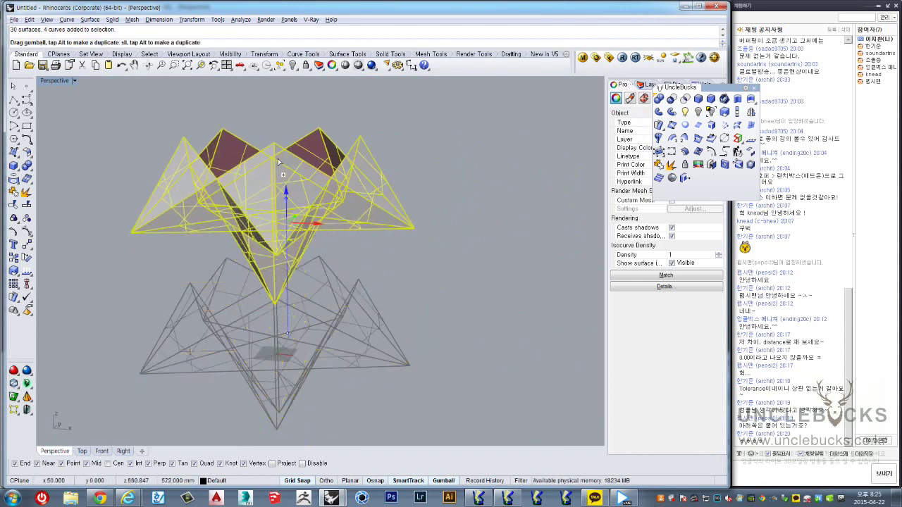
right_drag(301, 216, 271, 224)
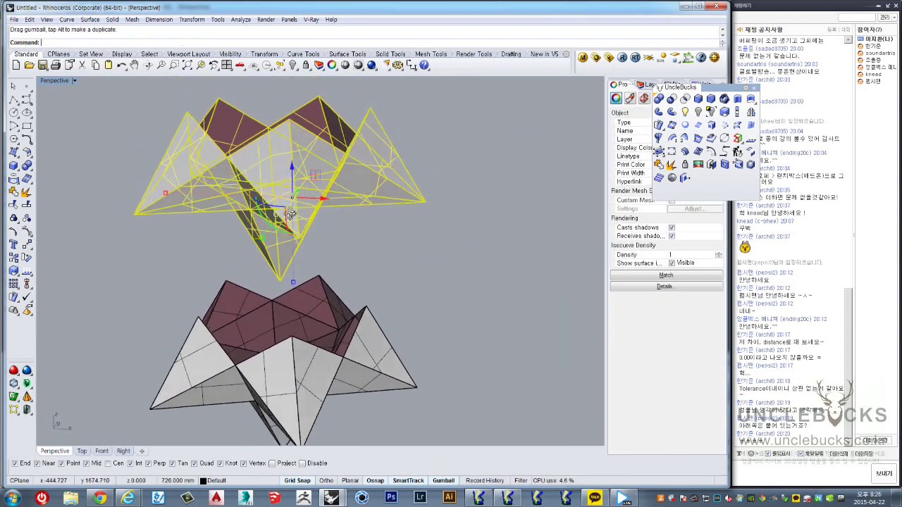
drag(267, 226, 297, 156)
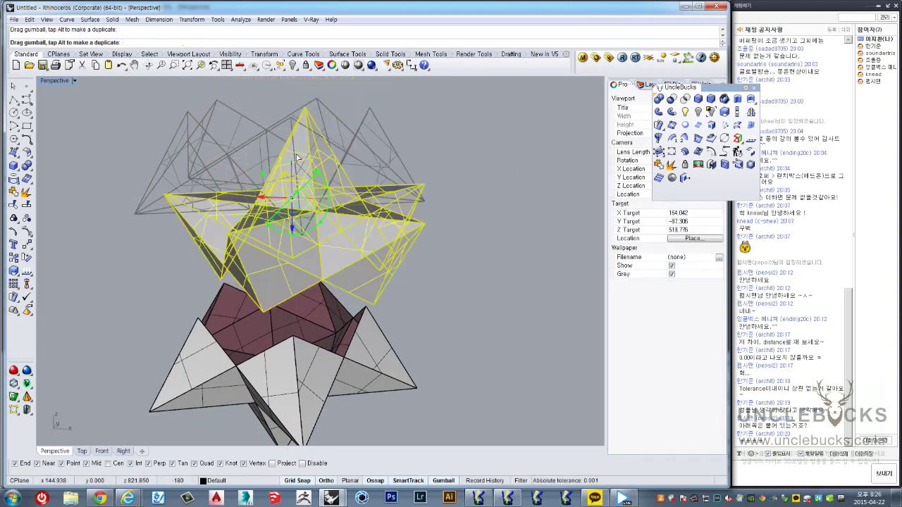
right_drag(296, 156, 308, 252)
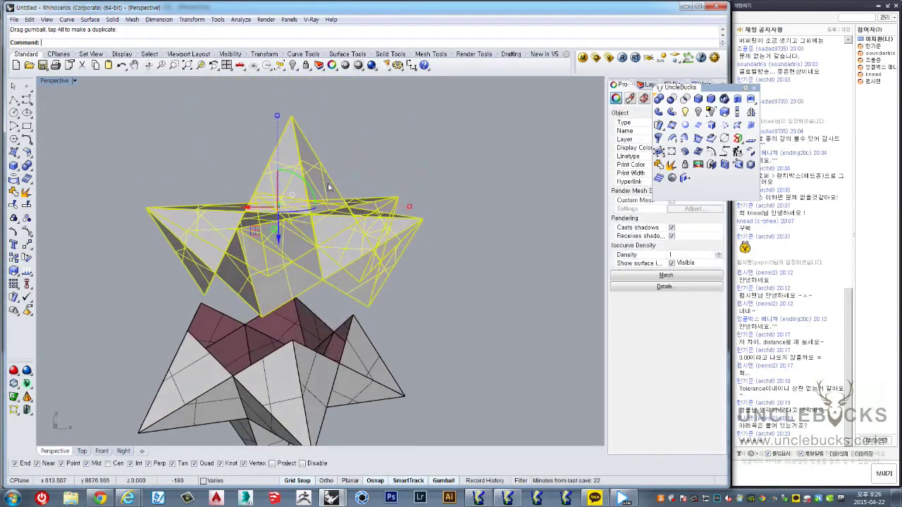
scroll(307, 252, up, 3)
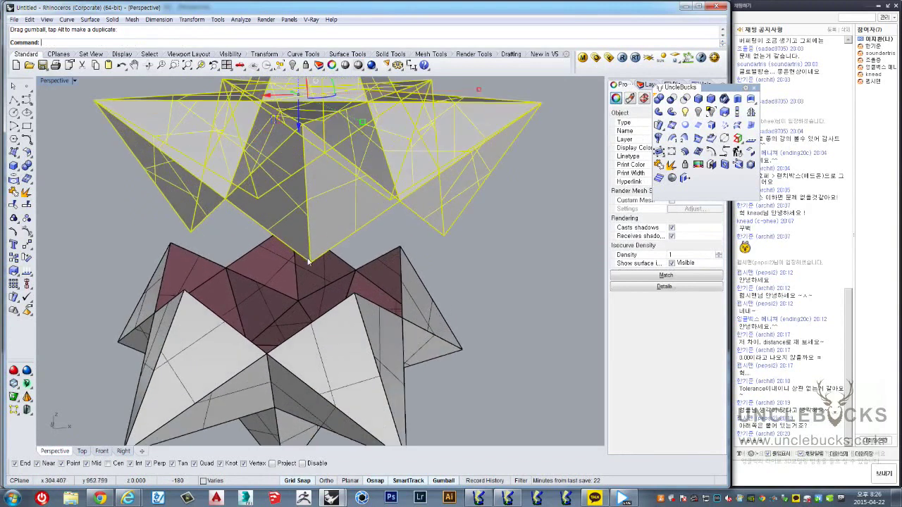
text(M)
Step: Move the flipped copy down onto the lower half star
key(Return)
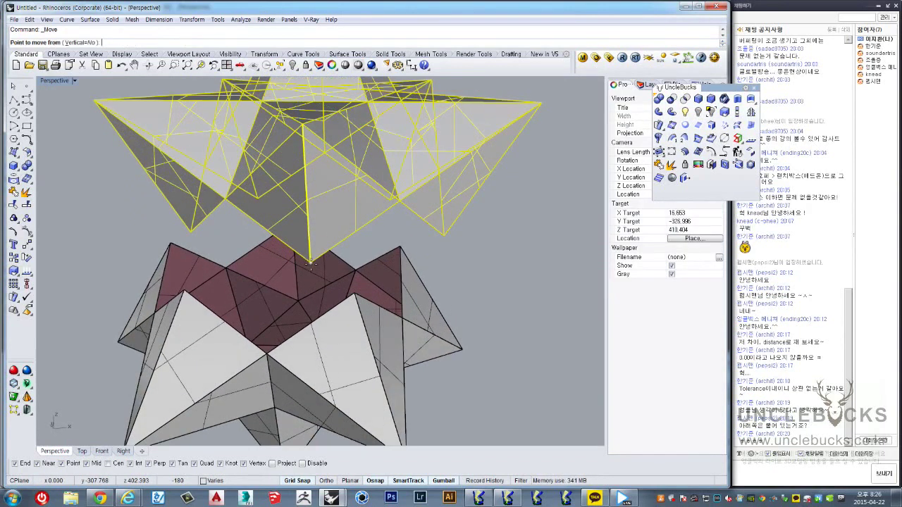
click(310, 264)
click(264, 354)
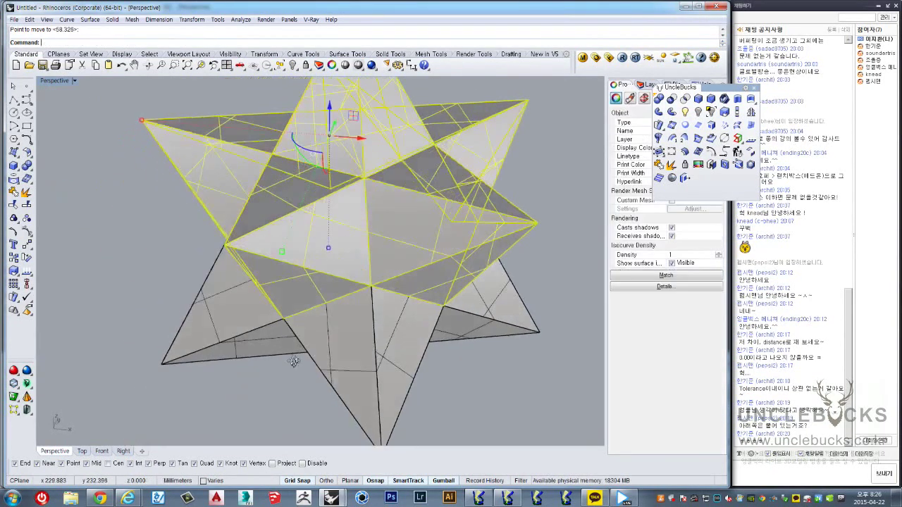
scroll(294, 361, down, 3)
click(297, 374)
mouse_move(385, 394)
right_down()
mouse_move(338, 368)
mouse_move(303, 259)
mouse_move(325, 335)
mouse_move(341, 340)
right_up()
Step: Select all the star pieces and join them into one polysurface
key(ctrl+a)
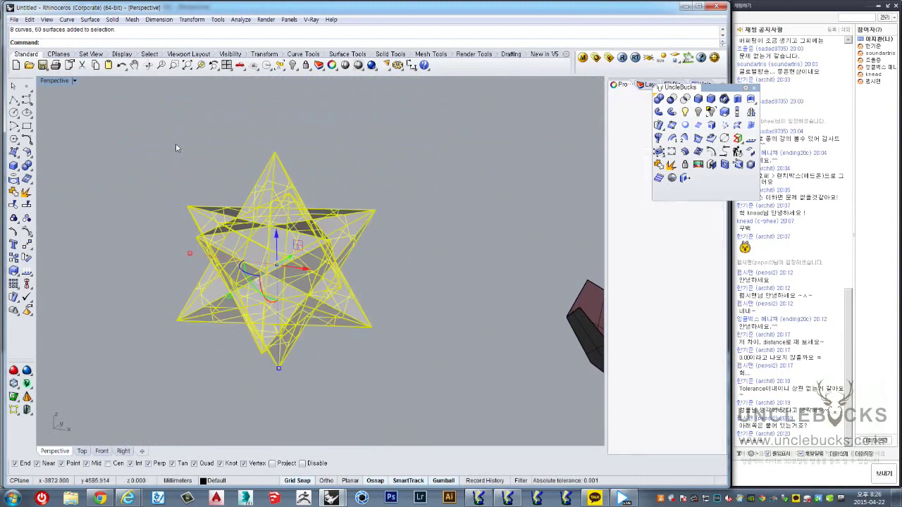
click(659, 165)
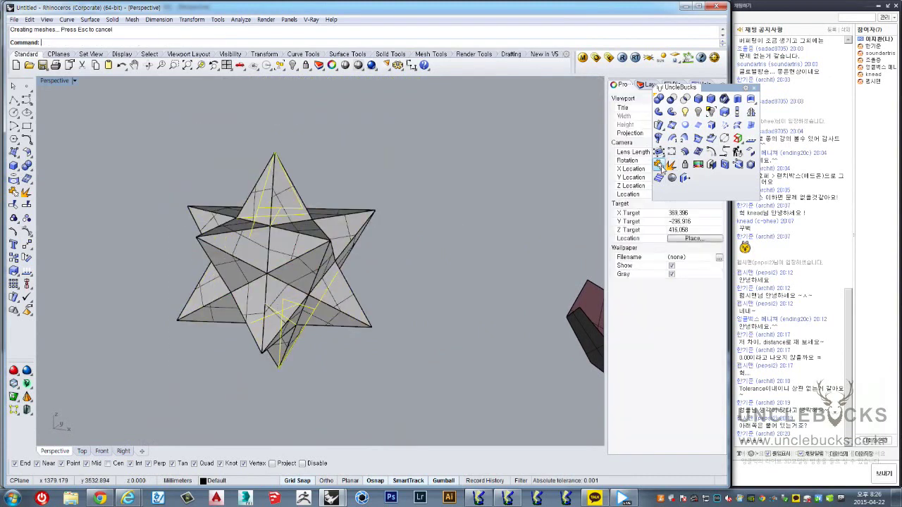
right_drag(269, 194, 294, 247)
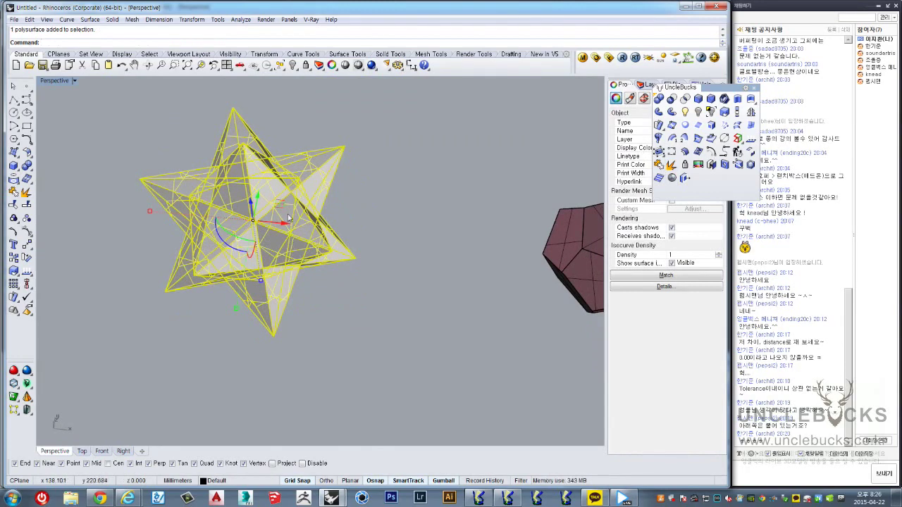
right_drag(287, 203, 310, 232)
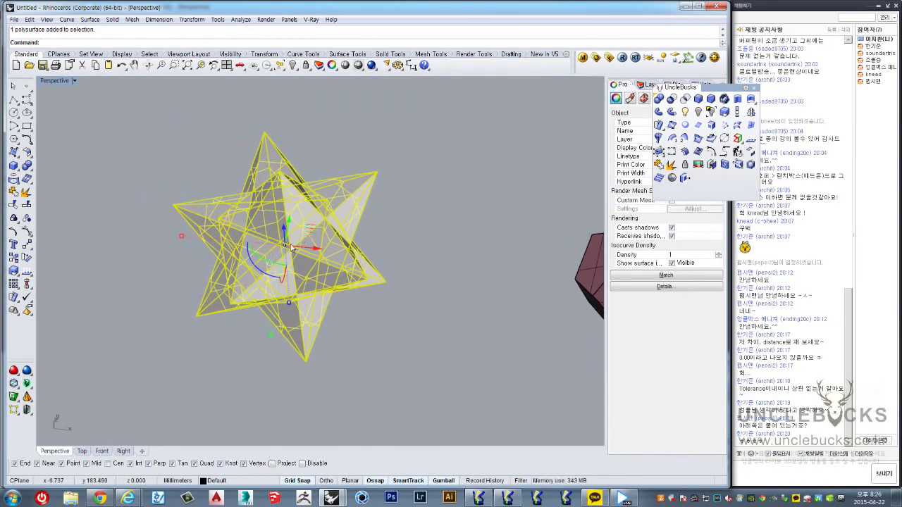
scroll(290, 247, up, 4)
scroll(275, 246, up, 3)
right_drag(272, 254, 300, 171)
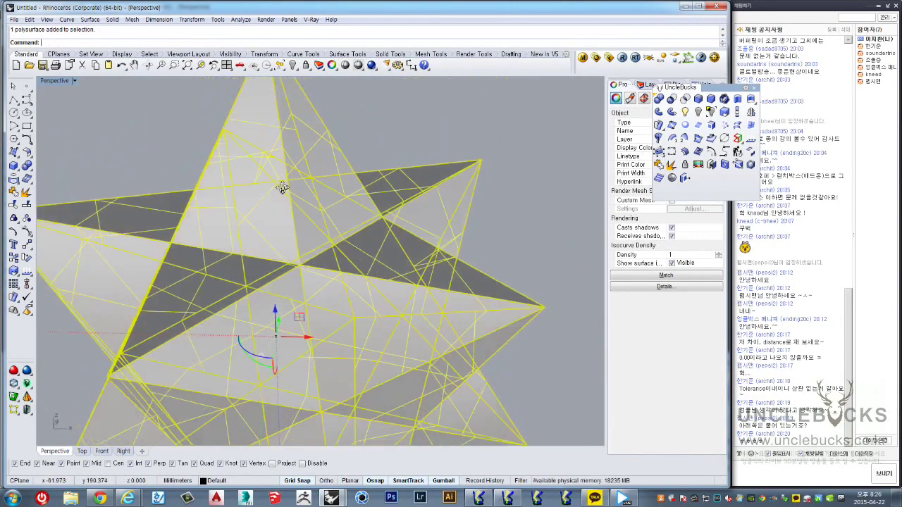
click(450, 164)
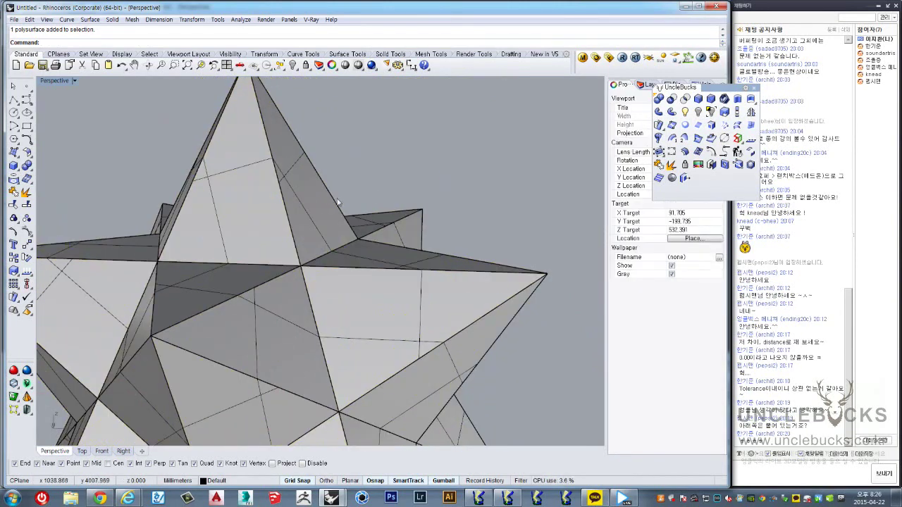
mouse_move(449, 165)
shift+right_down()
mouse_move(402, 169)
mouse_move(398, 156)
shift+right_up()
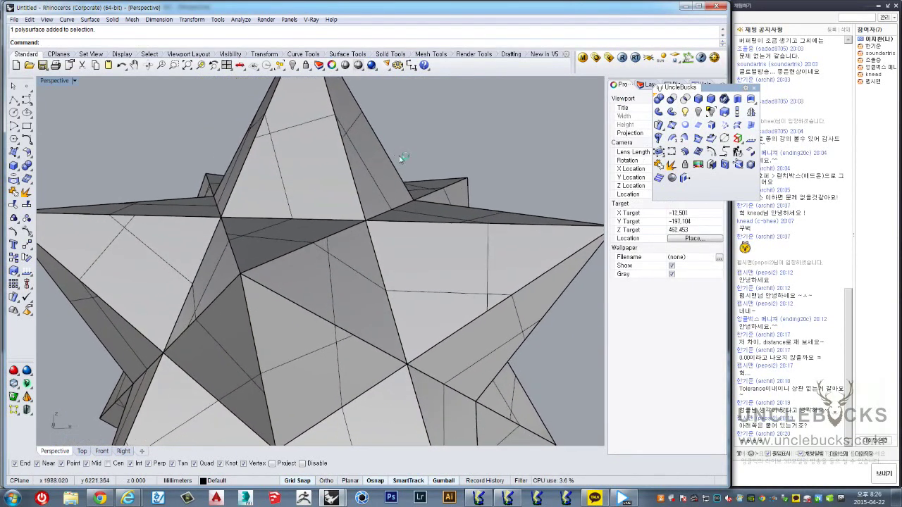
scroll(367, 197, up, 2)
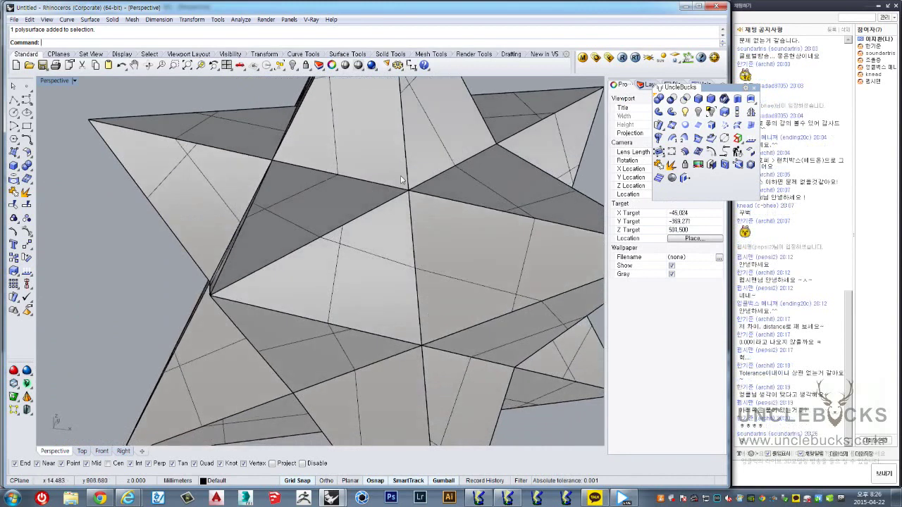
scroll(312, 241, down, 5)
right_drag(313, 241, 356, 263)
scroll(301, 189, up, 2)
scroll(300, 189, up, 1)
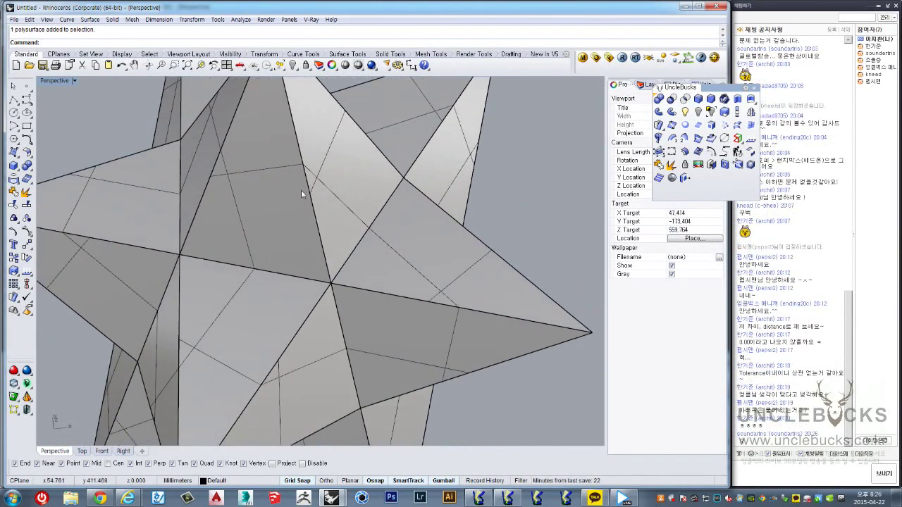
scroll(301, 190, down, 3)
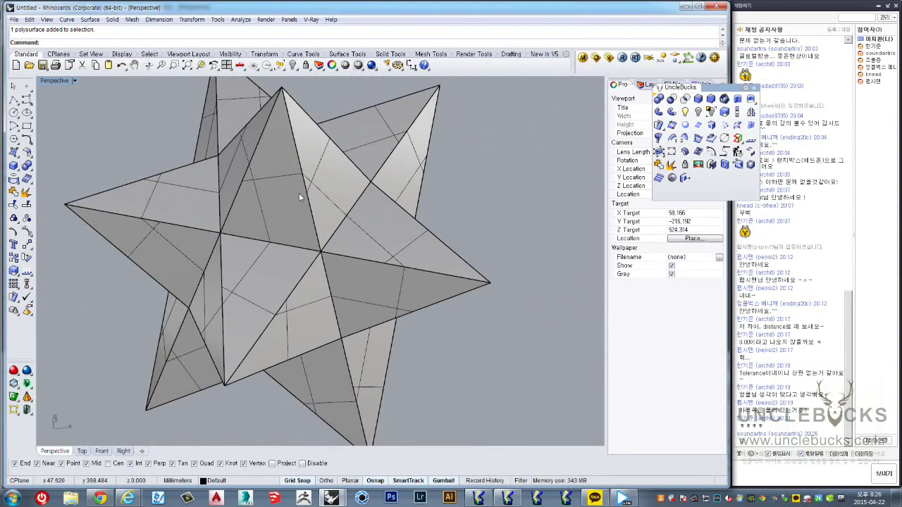
mouse_move(314, 197)
right_down()
mouse_move(322, 195)
mouse_move(317, 245)
mouse_move(342, 197)
mouse_move(332, 202)
mouse_move(308, 264)
mouse_move(348, 246)
mouse_move(316, 261)
mouse_move(305, 251)
mouse_move(312, 212)
right_up()
scroll(305, 251, up, 3)
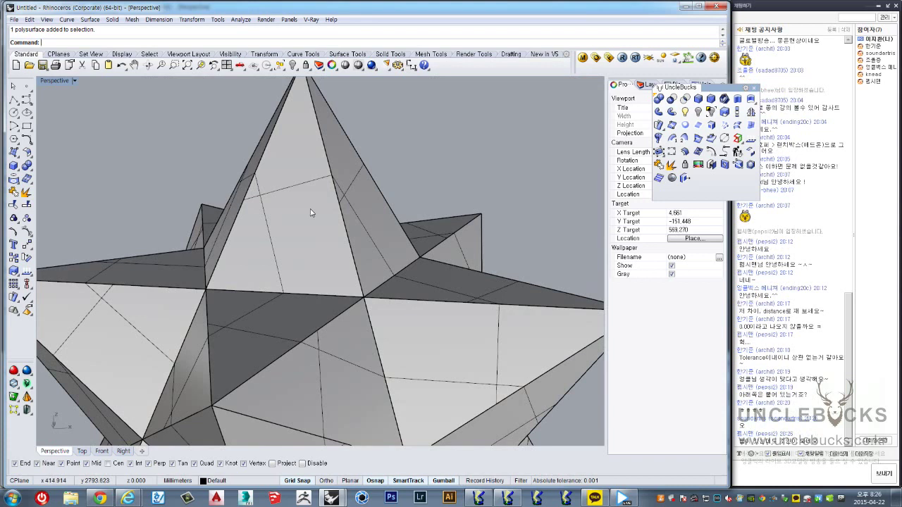
mouse_move(303, 144)
shift+right_down()
mouse_move(358, 258)
mouse_move(332, 272)
mouse_move(308, 263)
mouse_move(336, 222)
mouse_move(312, 216)
shift+right_up()
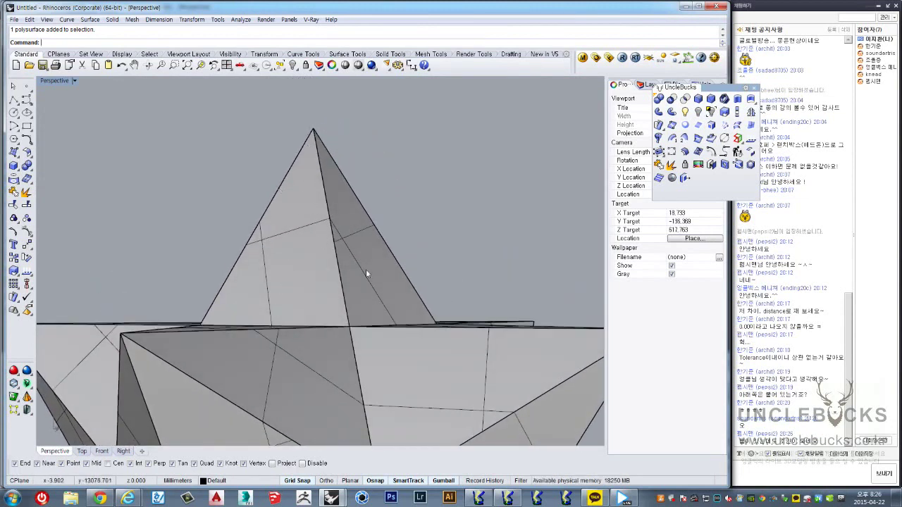
mouse_move(331, 216)
right_down()
mouse_move(326, 245)
mouse_move(340, 303)
mouse_move(312, 296)
mouse_move(306, 306)
mouse_move(402, 272)
right_up()
scroll(302, 312, up, 3)
scroll(325, 310, up, 3)
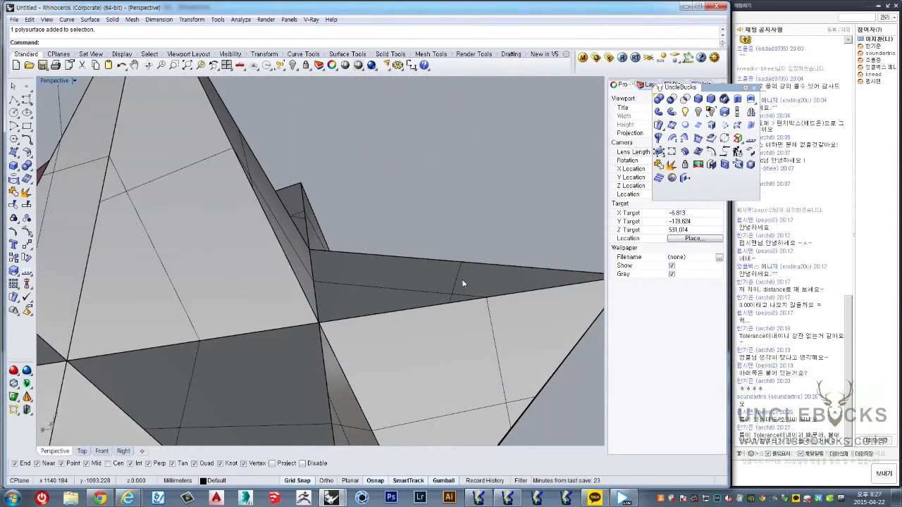
scroll(462, 284, down, 3)
mouse_move(463, 284)
right_down()
mouse_move(267, 242)
mouse_move(387, 329)
right_up()
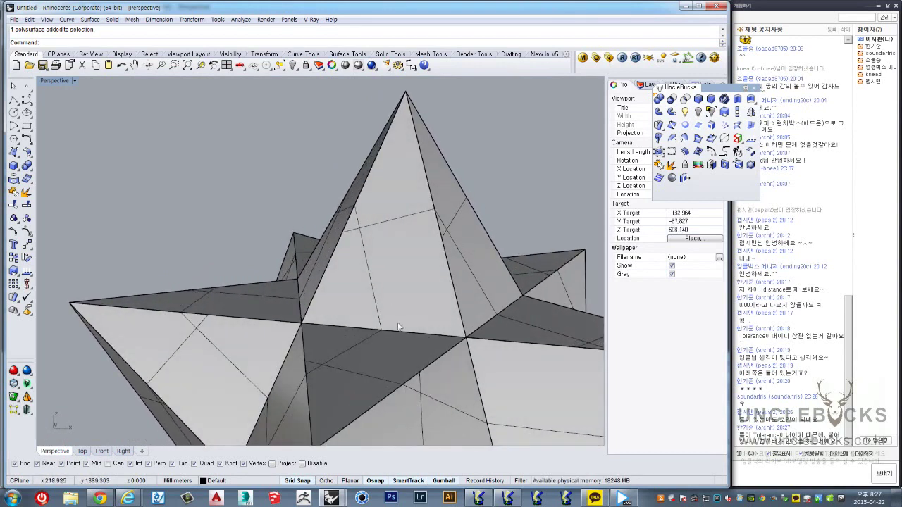
scroll(399, 321, up, 2)
scroll(359, 282, up, 2)
scroll(343, 269, up, 1)
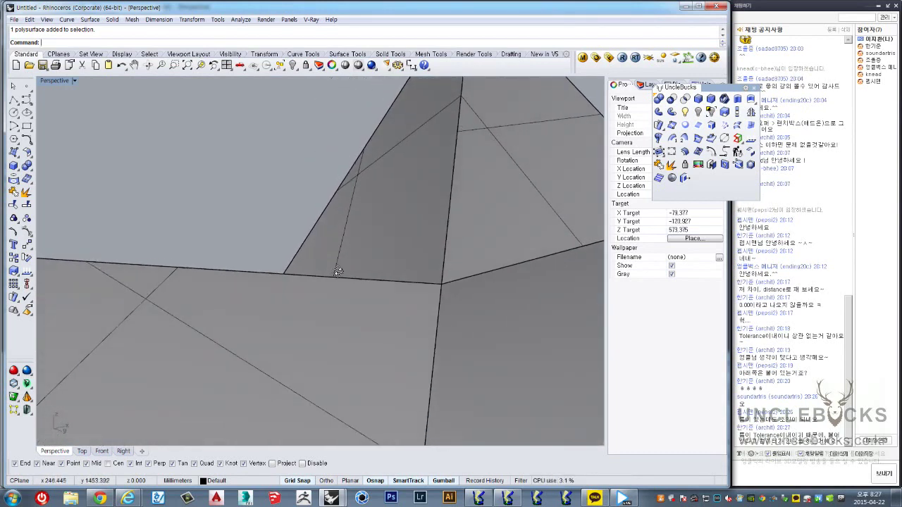
mouse_move(338, 271)
right_down()
mouse_move(404, 284)
mouse_move(408, 315)
mouse_move(396, 337)
mouse_move(369, 332)
right_up()
scroll(367, 333, down, 3)
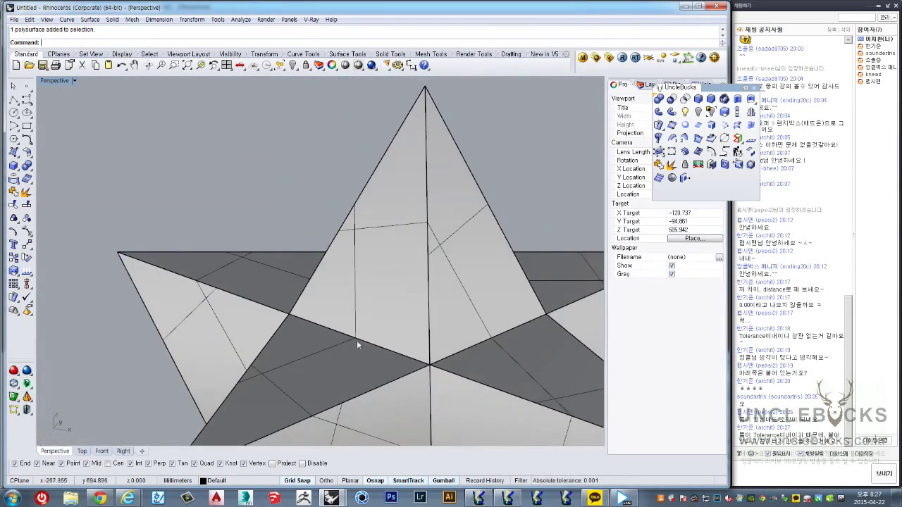
click(362, 282)
mouse_move(363, 281)
right_down()
mouse_move(364, 275)
mouse_move(375, 322)
mouse_move(383, 322)
mouse_move(314, 268)
mouse_move(369, 240)
right_up()
scroll(369, 240, up, 5)
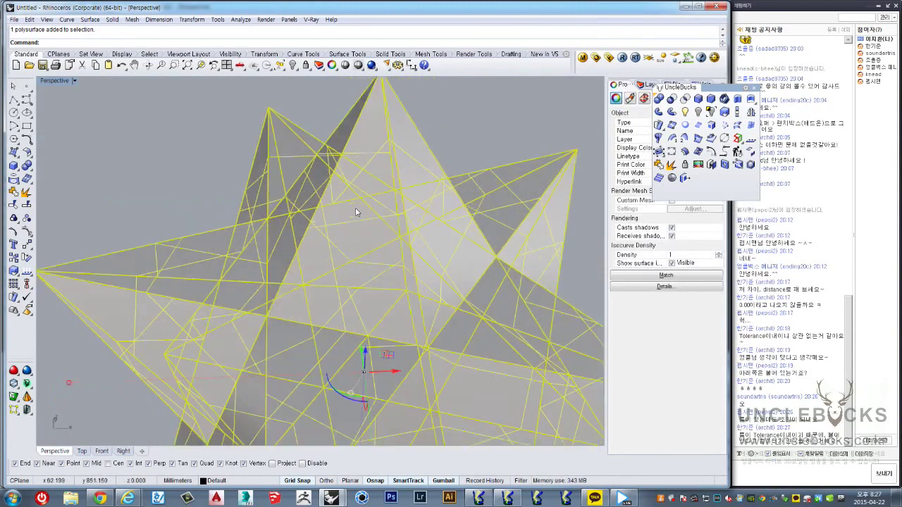
scroll(358, 212, up, 3)
key(Escape)
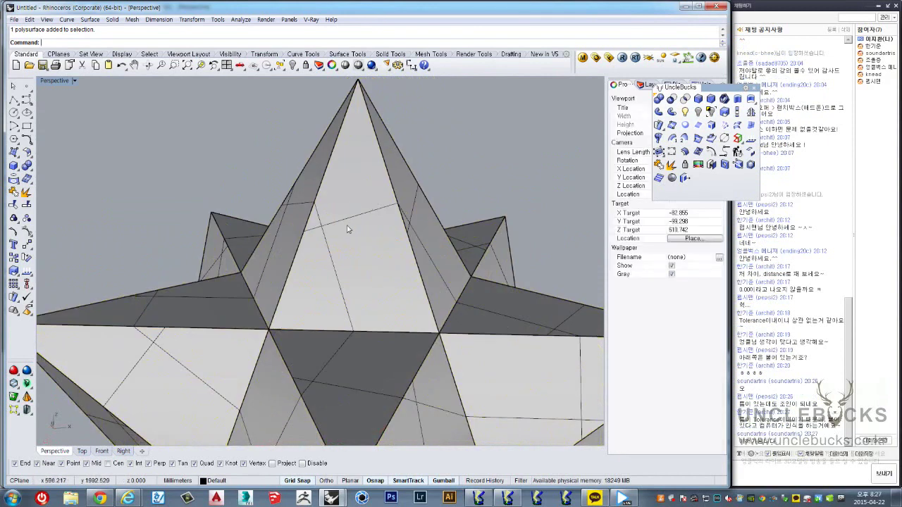
mouse_move(345, 229)
right_down()
mouse_move(353, 226)
mouse_move(336, 195)
mouse_move(320, 211)
right_up()
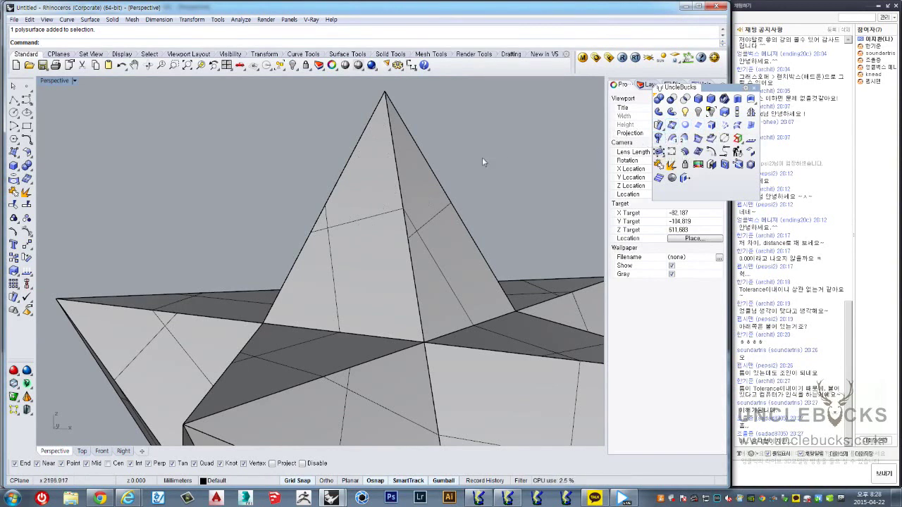
right_drag(467, 152, 365, 192)
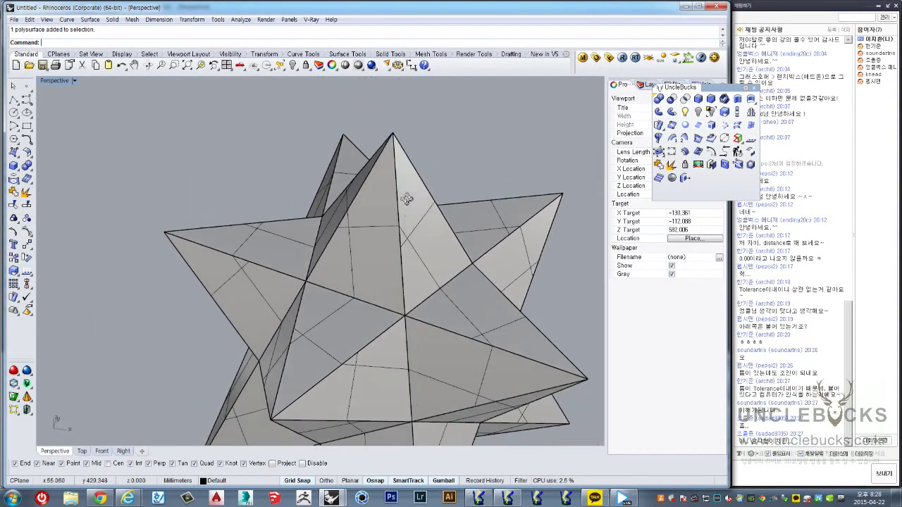
scroll(366, 193, down, 2)
mouse_move(409, 271)
shift+right_down()
mouse_move(377, 255)
mouse_move(367, 227)
mouse_move(429, 264)
mouse_move(318, 255)
shift+right_up()
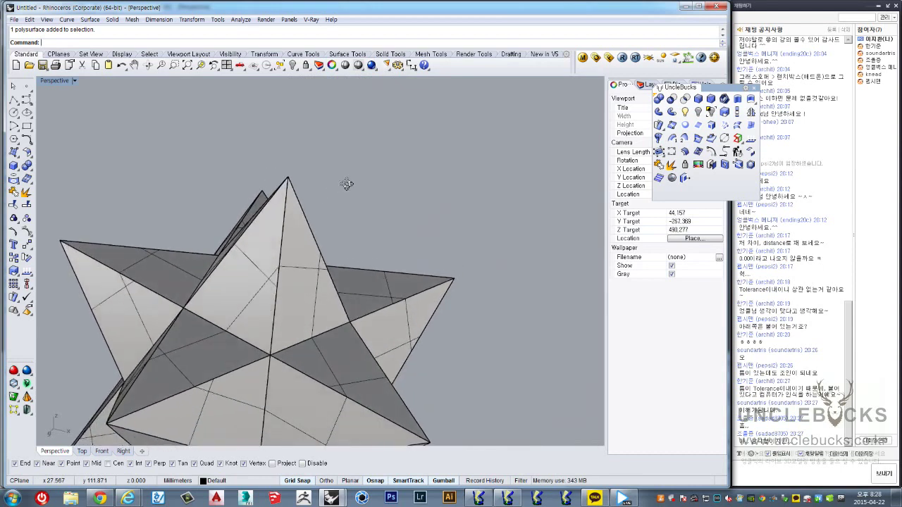
right_drag(332, 205, 371, 286)
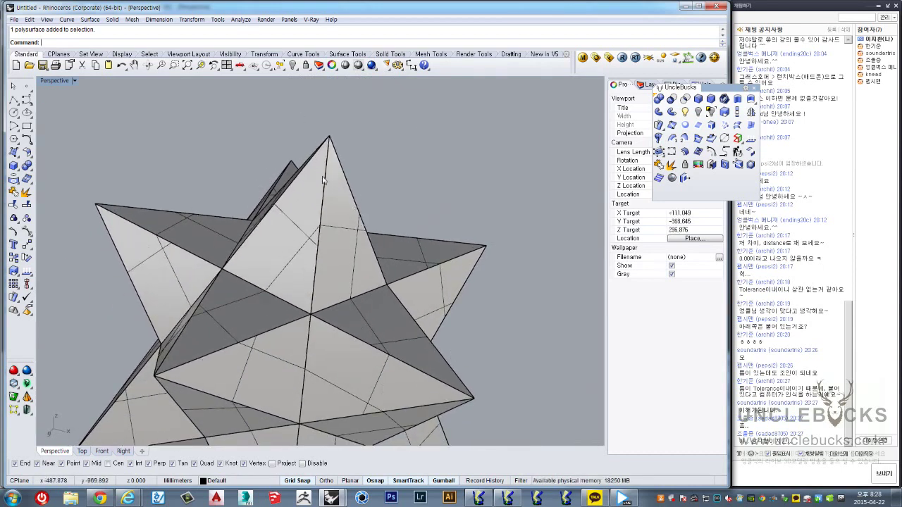
mouse_move(347, 247)
right_down()
mouse_move(288, 273)
mouse_move(309, 246)
right_up()
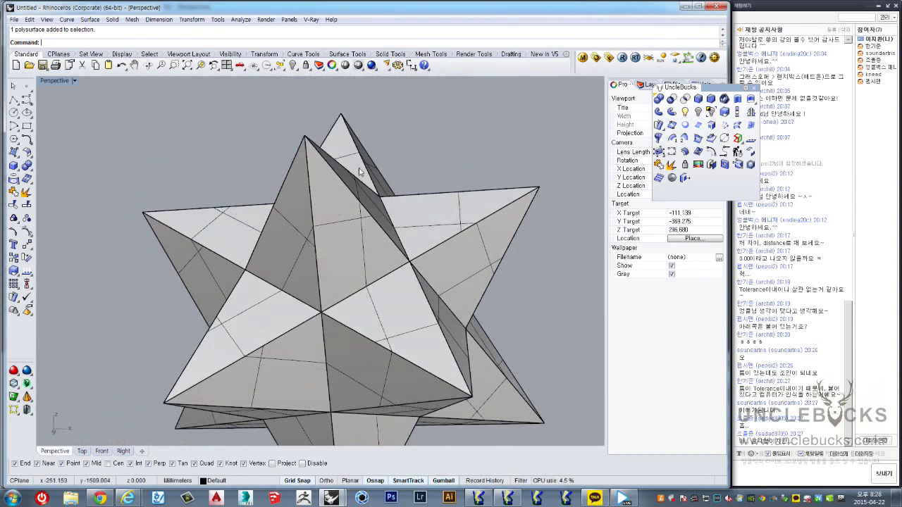
click(397, 155)
key(Escape)
mouse_move(394, 158)
right_down()
mouse_move(391, 226)
mouse_move(372, 206)
right_up()
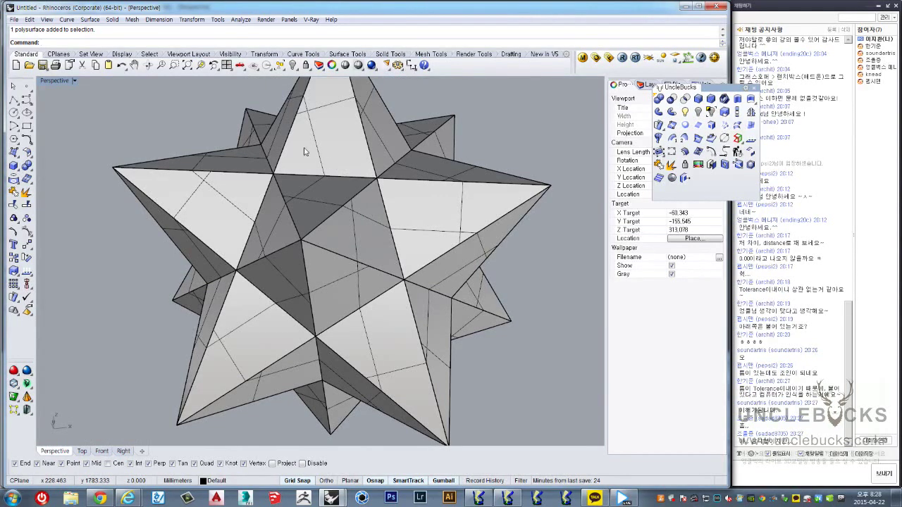
mouse_move(304, 152)
right_down()
mouse_move(317, 153)
mouse_move(331, 195)
mouse_move(371, 185)
right_up()
click(370, 182)
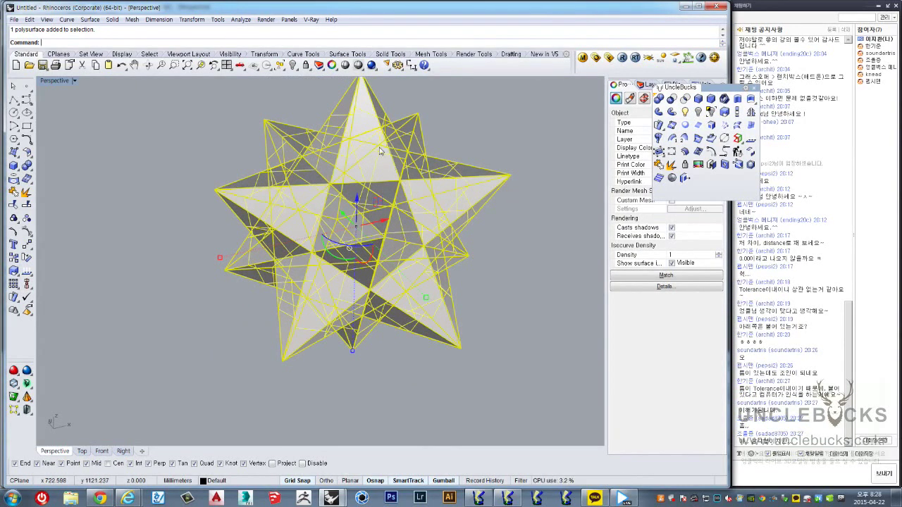
mouse_move(386, 150)
right_down()
mouse_move(373, 169)
mouse_move(390, 149)
mouse_move(354, 124)
right_up()
key(Escape)
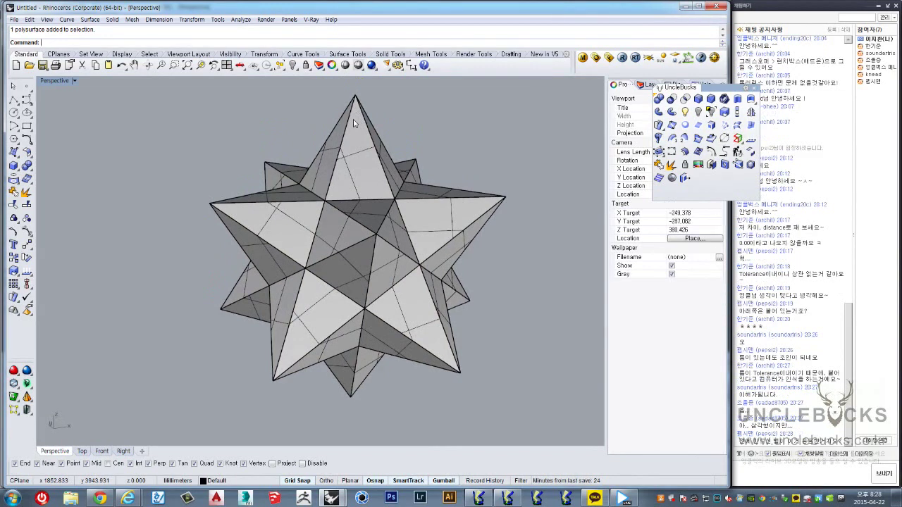
right_drag(344, 153, 357, 164)
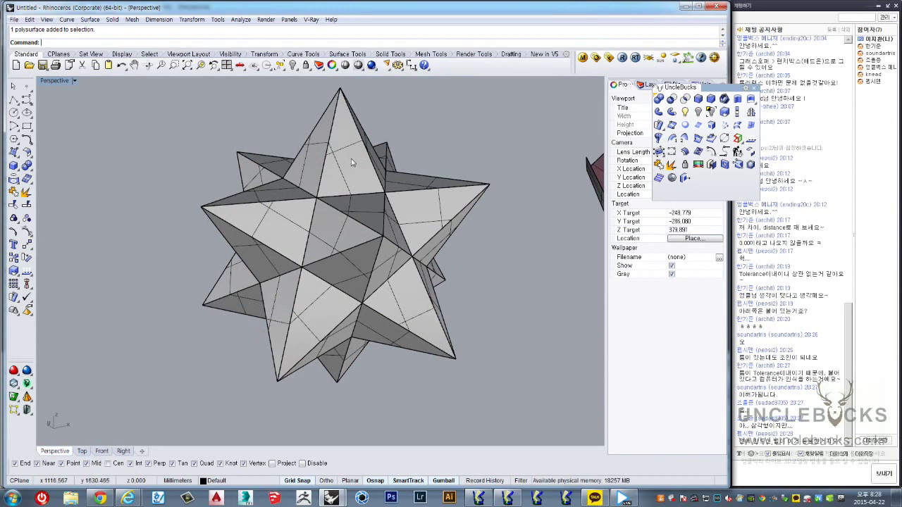
scroll(351, 161, up, 1)
scroll(348, 163, up, 1)
scroll(345, 169, up, 2)
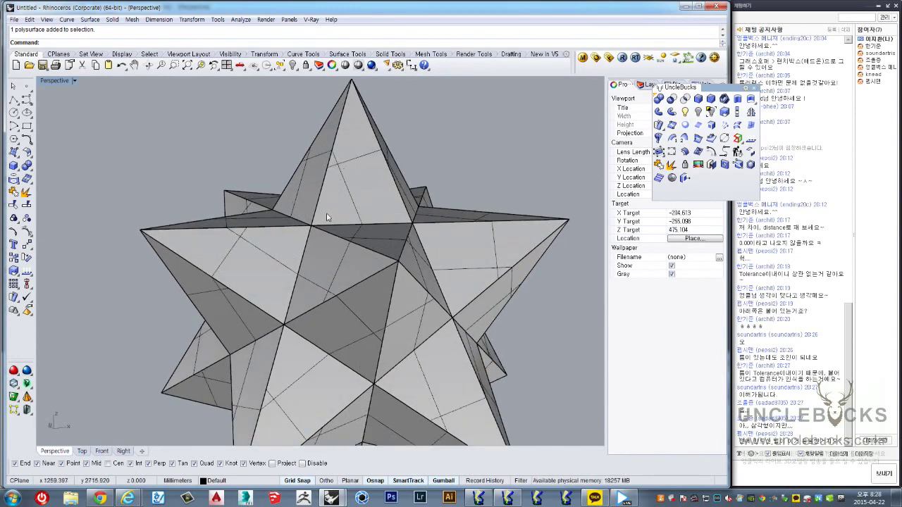
mouse_move(345, 169)
right_down()
mouse_move(294, 173)
mouse_move(294, 202)
mouse_move(300, 191)
right_up()
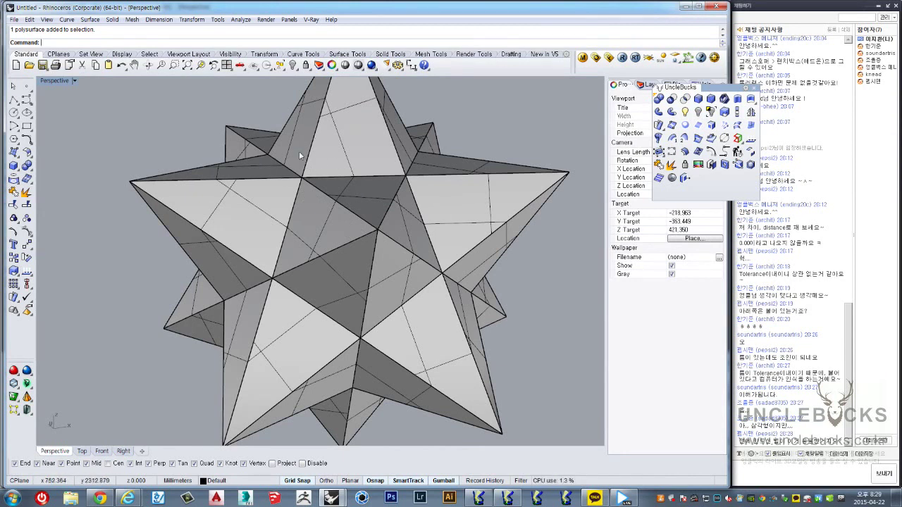
mouse_move(313, 189)
right_down()
mouse_move(352, 230)
mouse_move(332, 202)
mouse_move(346, 224)
right_up()
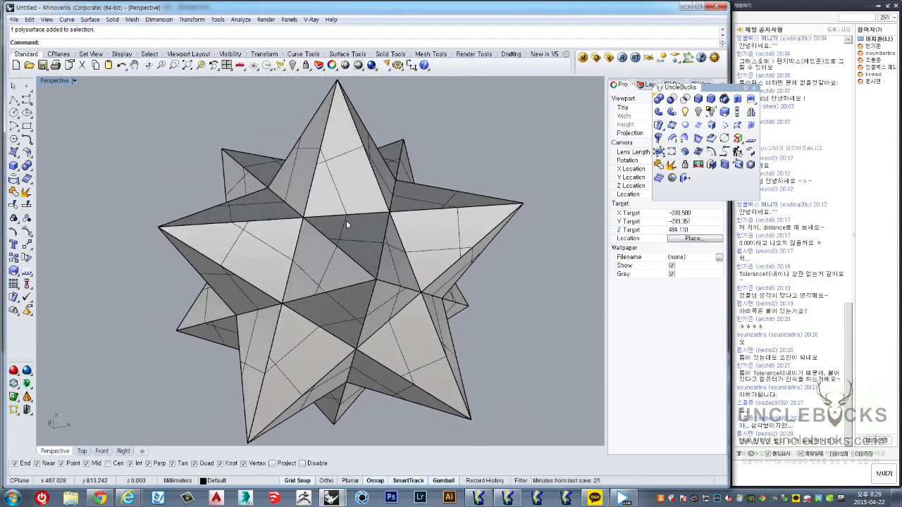
click(245, 499)
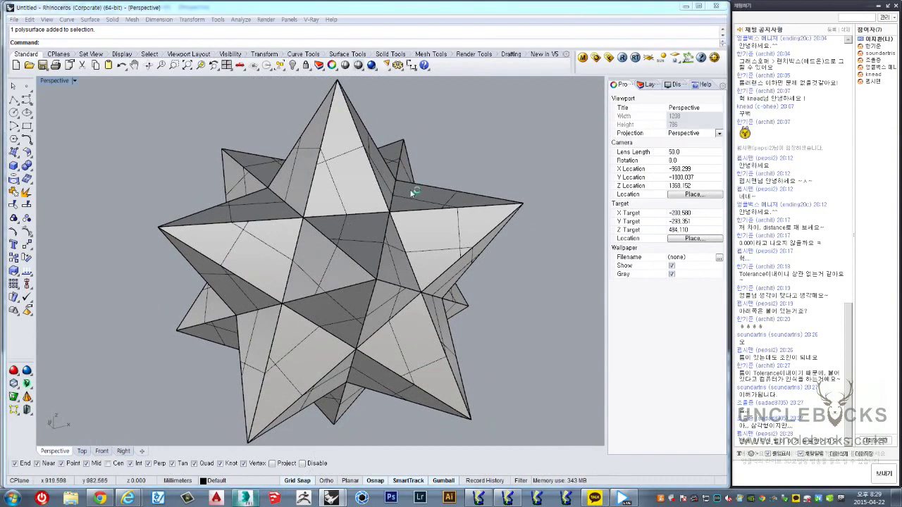
click(272, 134)
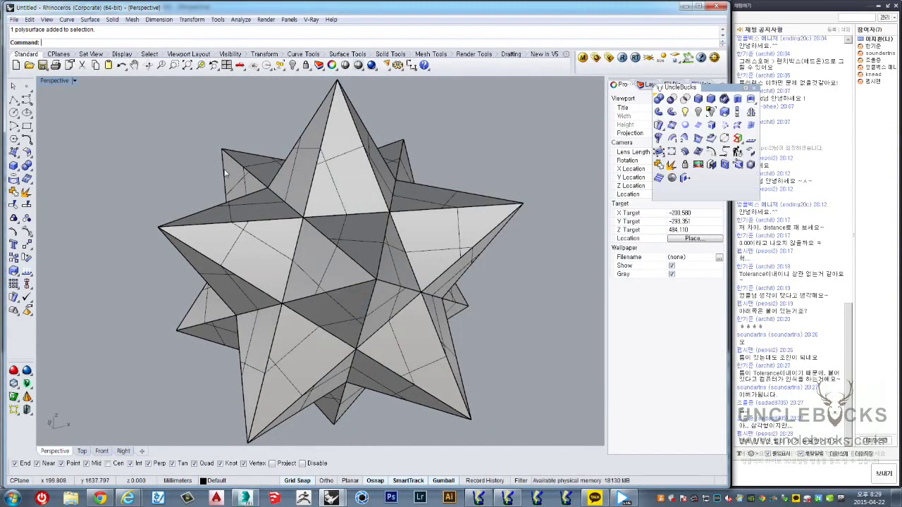
scroll(259, 145, up, 3)
mouse_move(260, 144)
right_down()
mouse_move(256, 180)
mouse_move(247, 176)
mouse_move(273, 177)
mouse_move(269, 159)
mouse_move(232, 146)
mouse_move(324, 173)
right_up()
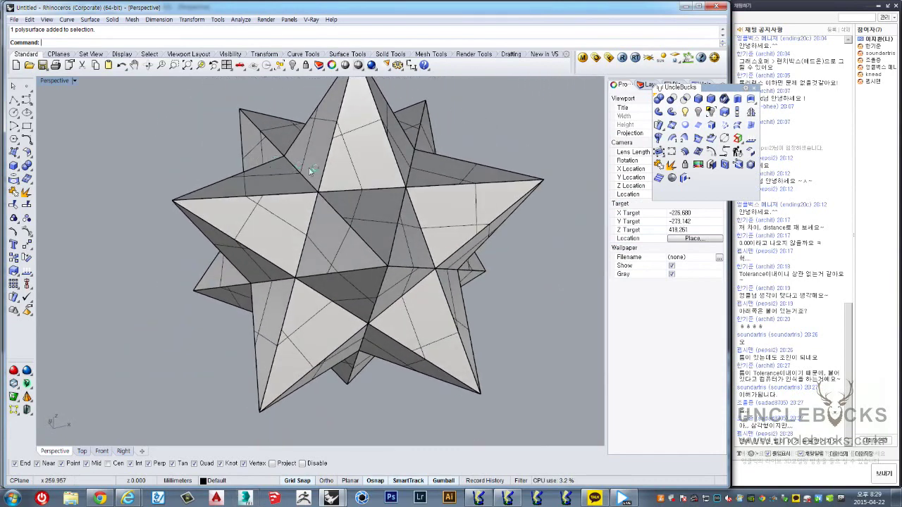
click(329, 174)
click(193, 155)
right_drag(194, 156, 290, 179)
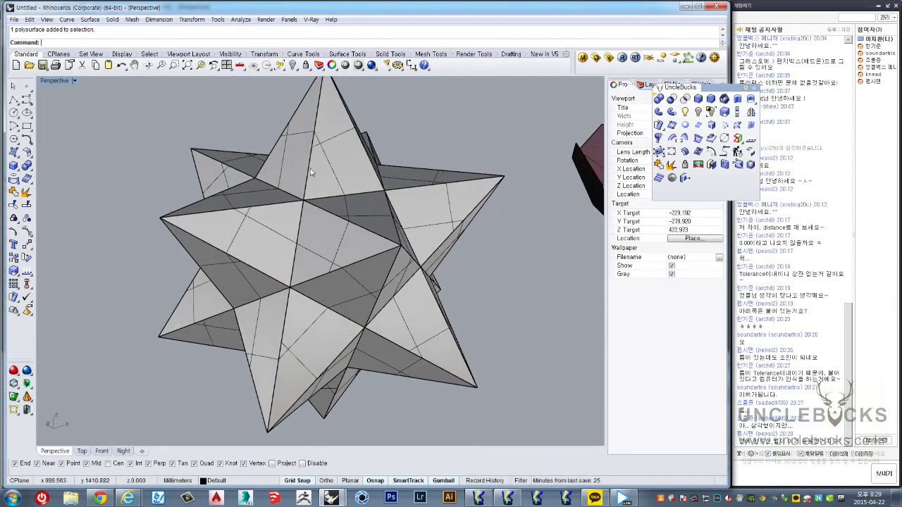
mouse_move(309, 172)
right_down()
mouse_move(298, 147)
mouse_move(258, 134)
right_up()
mouse_move(305, 191)
right_down()
mouse_move(314, 200)
mouse_move(295, 190)
right_up()
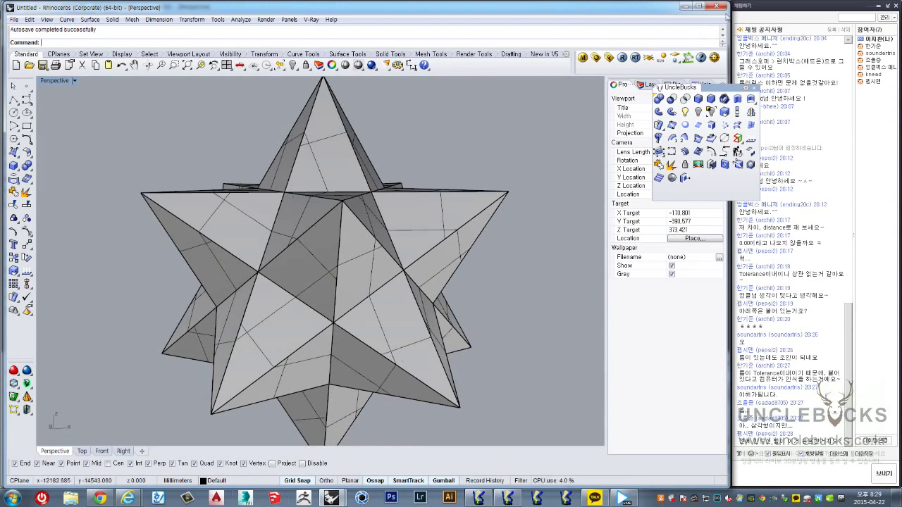
mouse_move(245, 497)
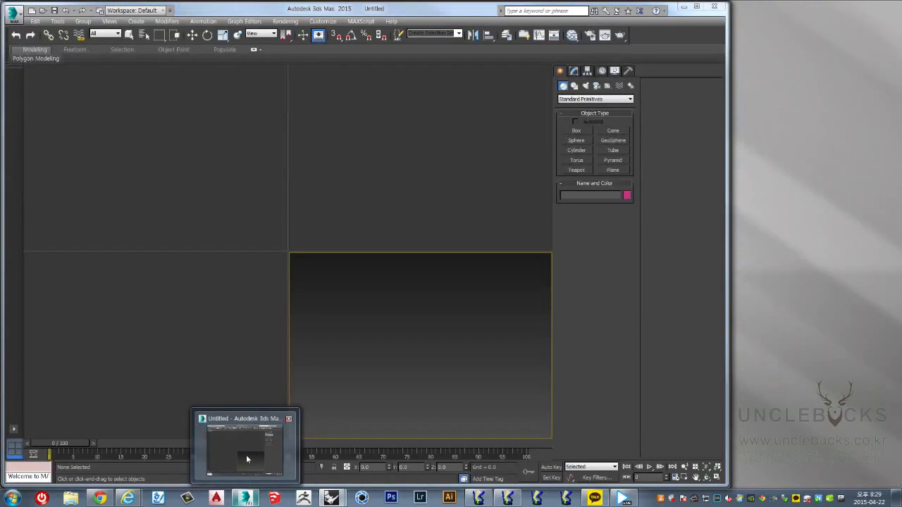
Step: In 3ds Max, choose Extended Primitives and try drawing a Gengon, then cancel it
click(245, 455)
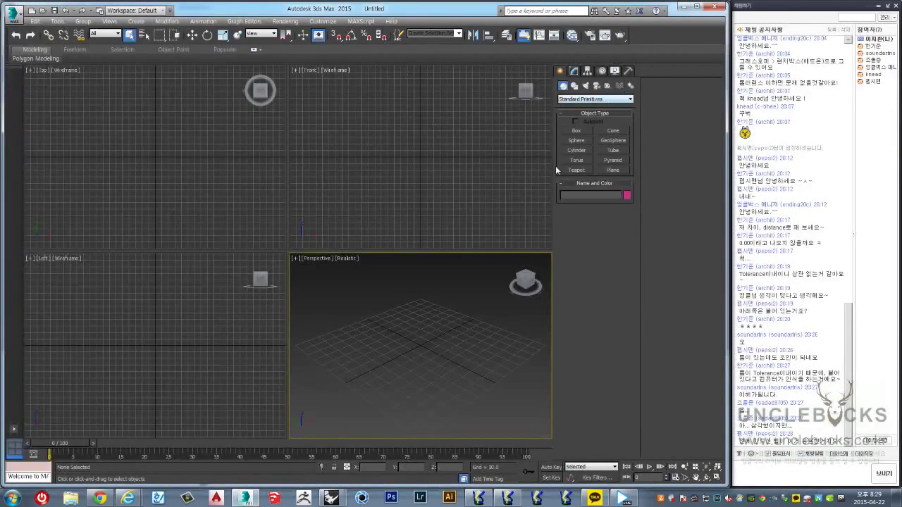
click(573, 99)
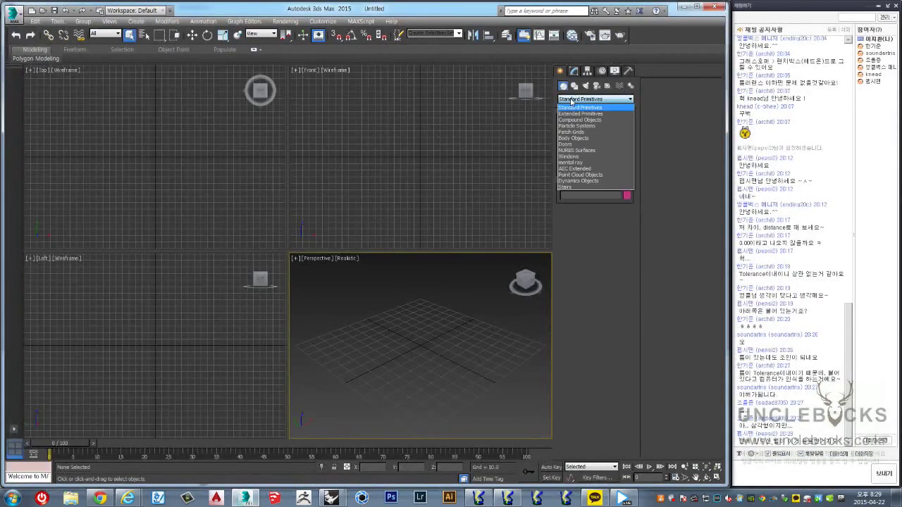
click(573, 115)
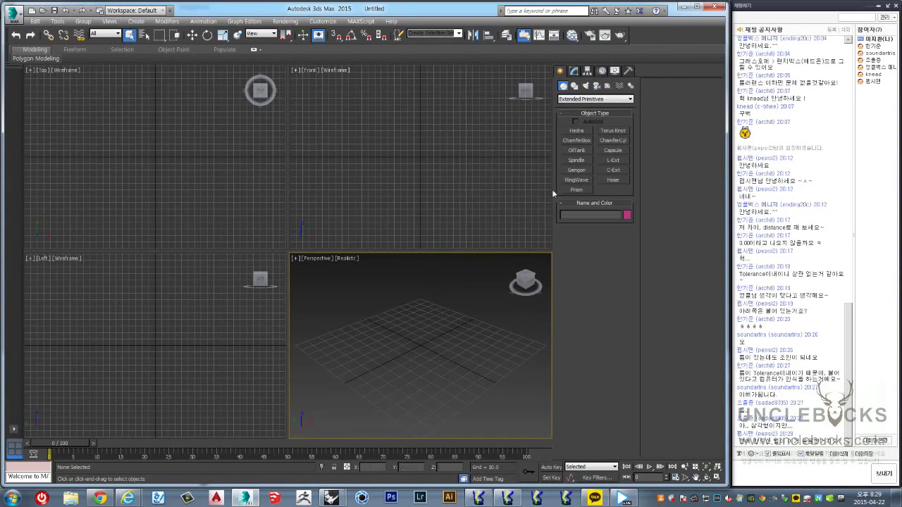
click(577, 170)
drag(423, 365, 515, 420)
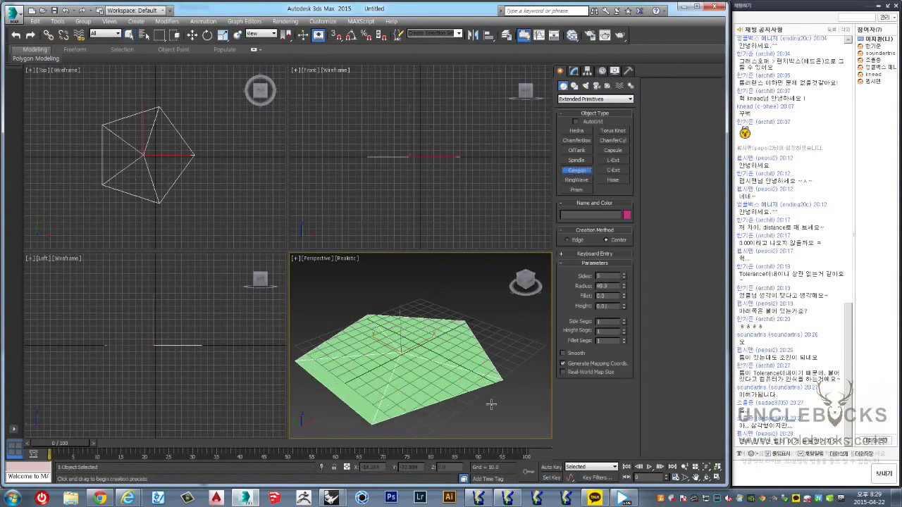
scroll(420, 303, down, 3)
click(420, 299)
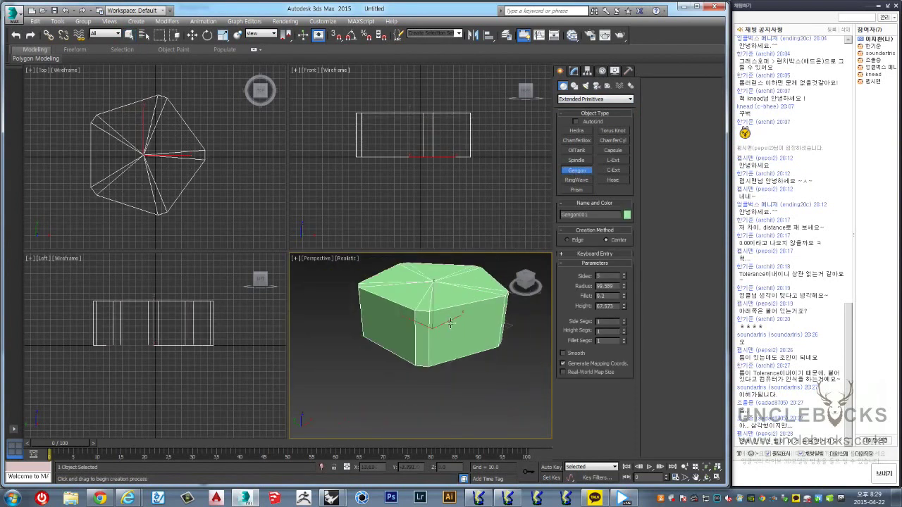
right_click(461, 351)
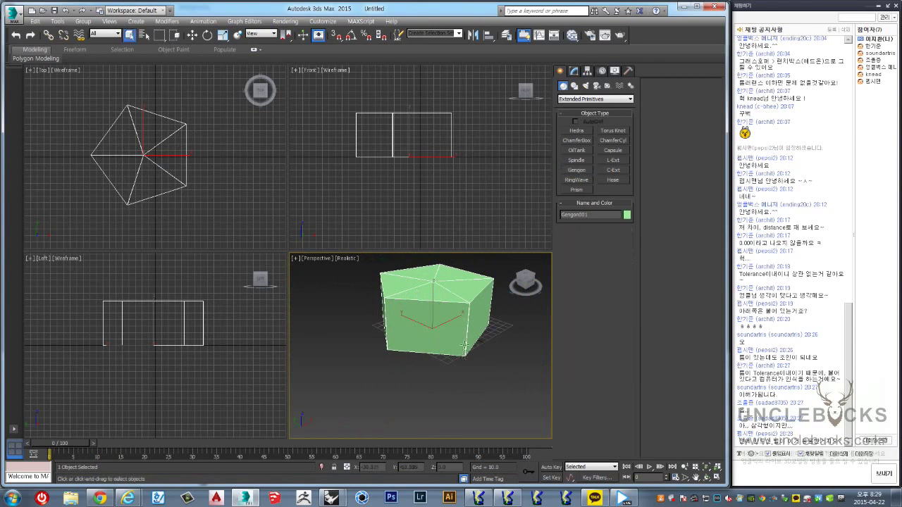
Step: Draw a test prism, then delete it to leave the scene empty
click(576, 190)
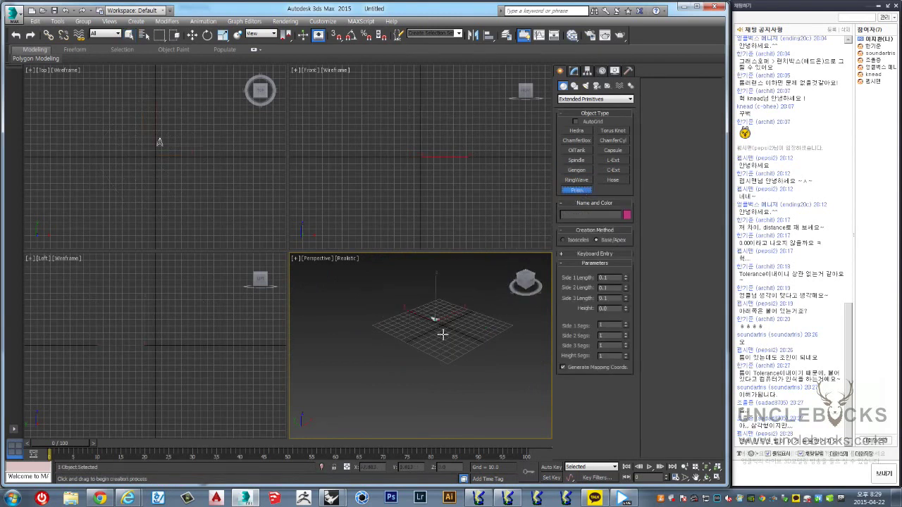
drag(442, 331, 432, 320)
click(458, 302)
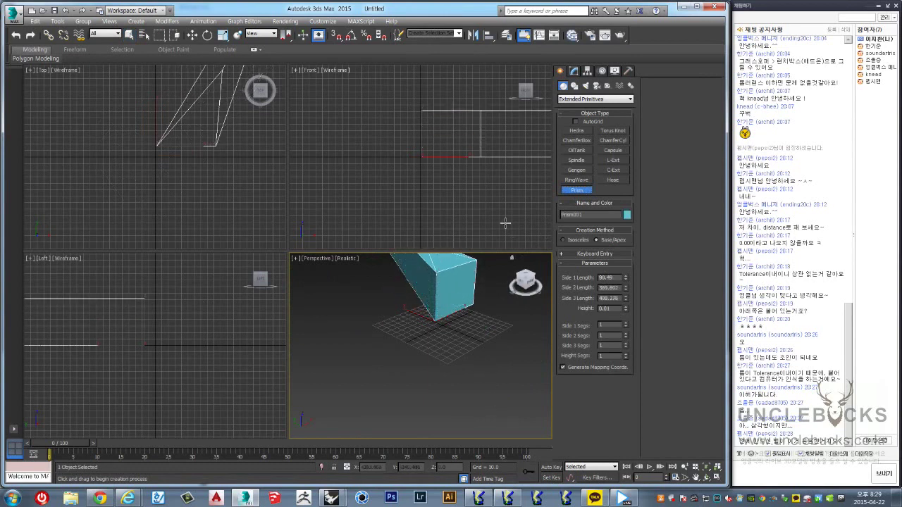
shift+right_click(429, 293)
right_click(457, 301)
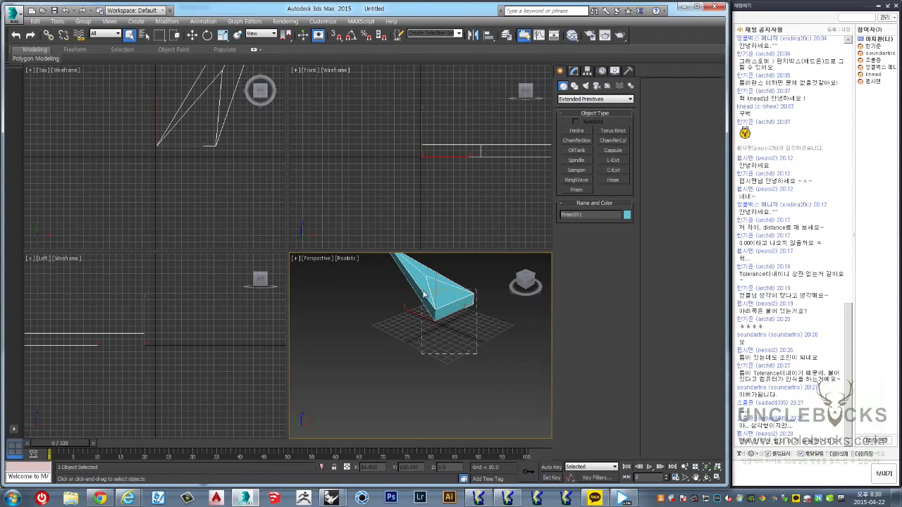
key(Delete)
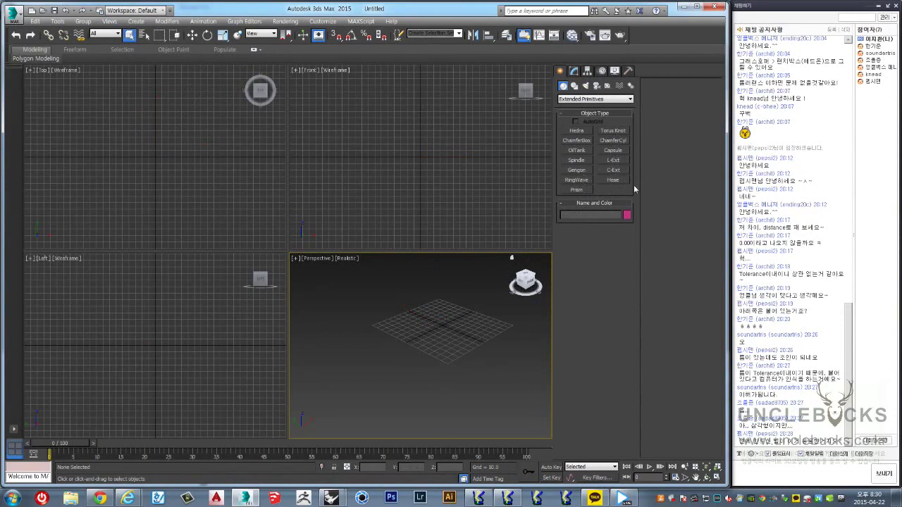
Step: Create a Hedra polyhedron and set its family to Star1
click(575, 131)
mouse_move(437, 325)
mouse_down()
mouse_move(501, 405)
mouse_move(491, 373)
mouse_up()
click(459, 303)
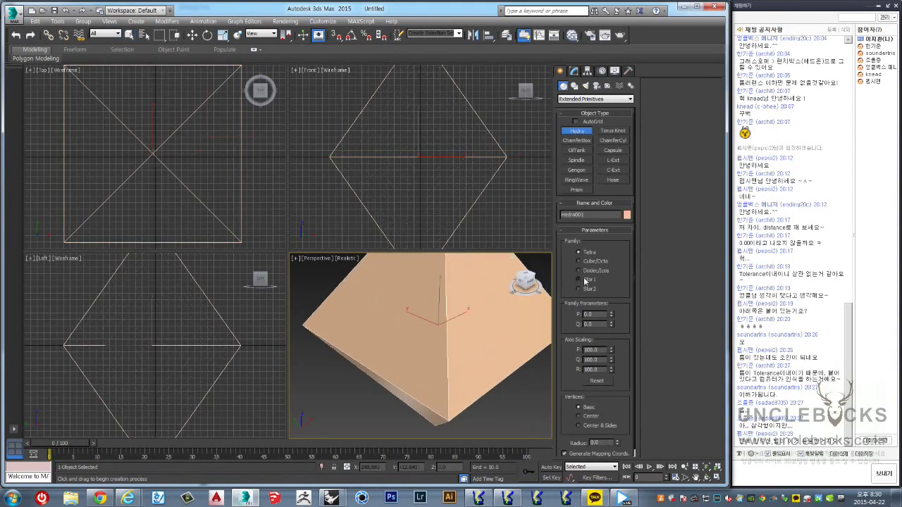
key(z)
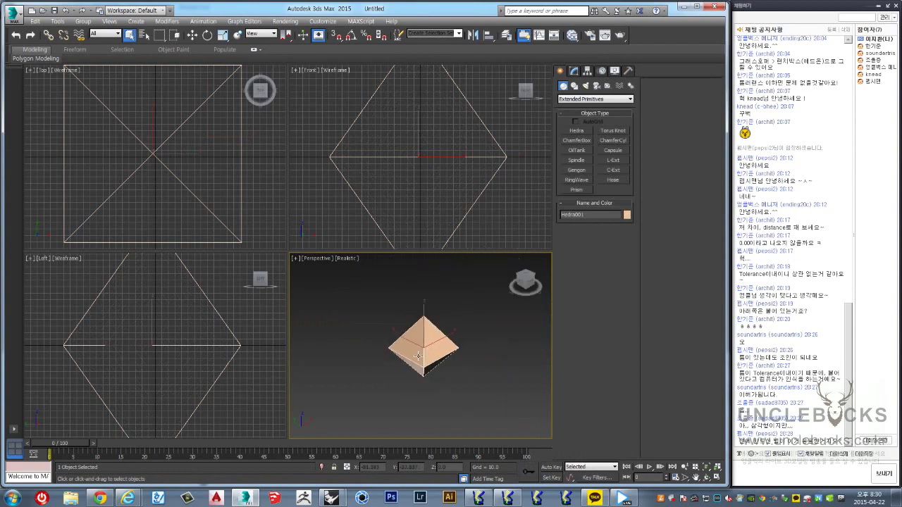
click(574, 75)
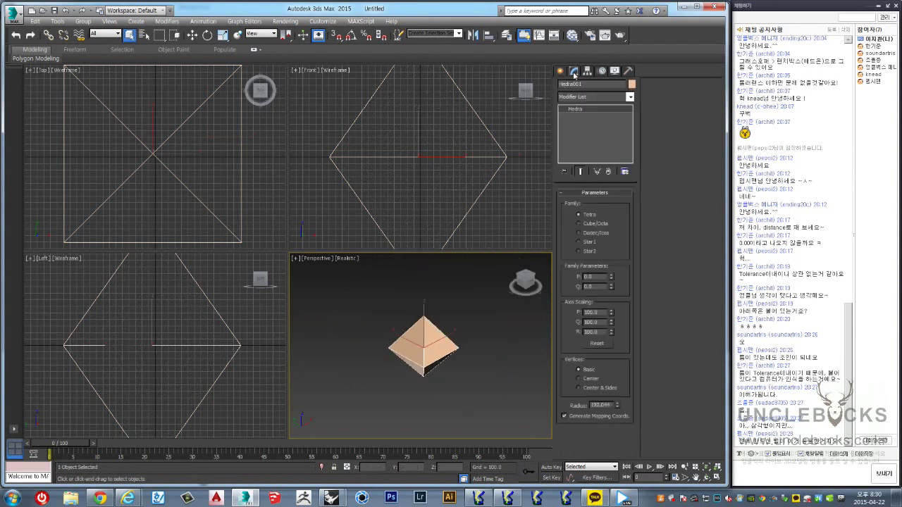
click(590, 243)
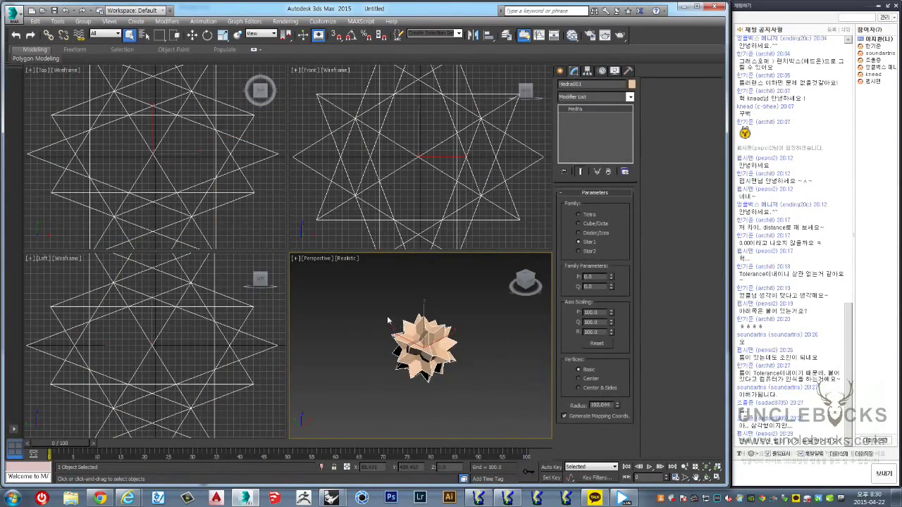
Step: Maximize the perspective view and switch the Hedra family to Star2
key(alt+w)
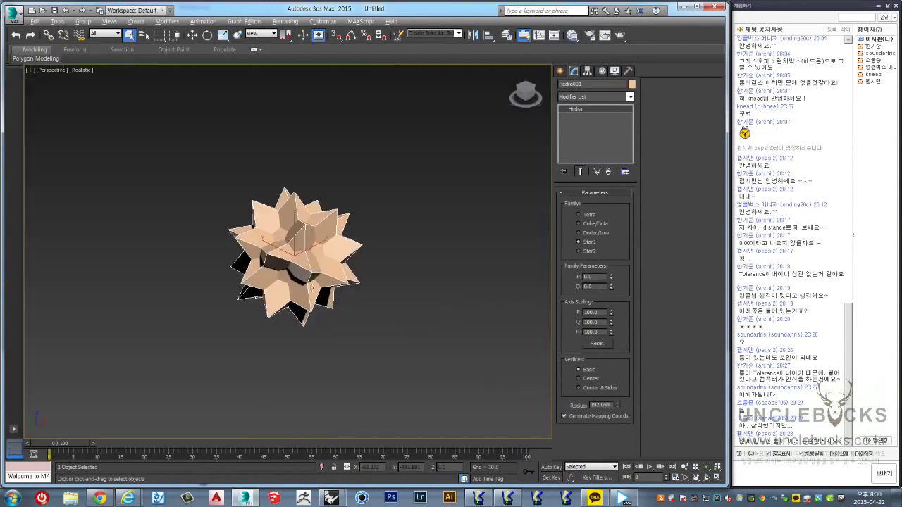
alt+middle_drag(349, 285, 345, 295)
alt+middle_drag(287, 248, 321, 185)
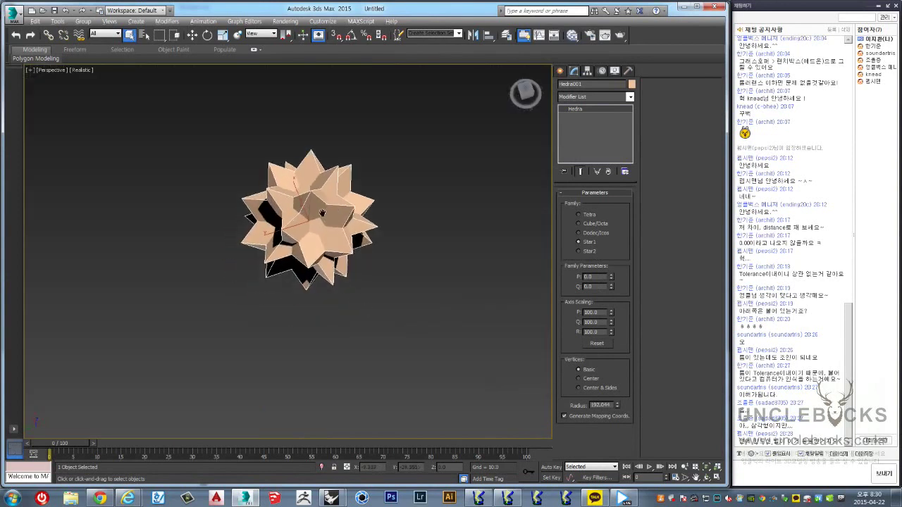
right_click(319, 182)
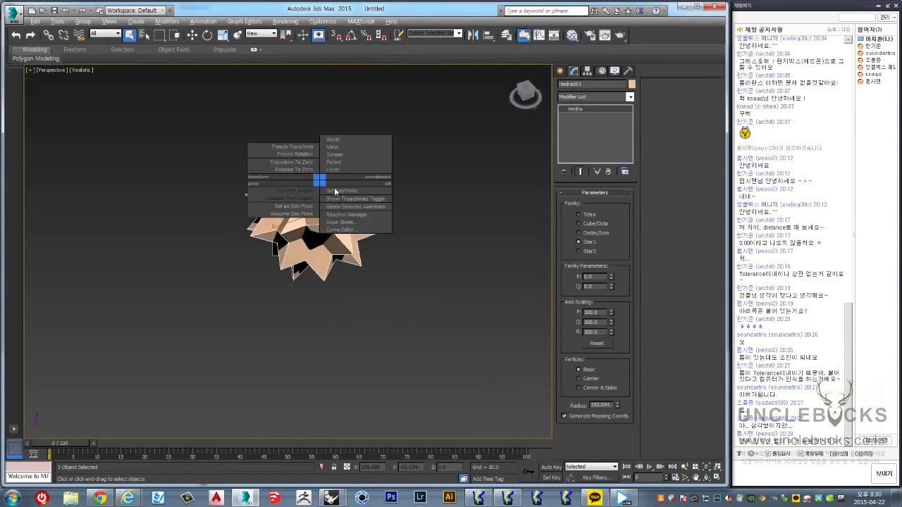
scroll(416, 201, up, 5)
scroll(409, 208, down, 3)
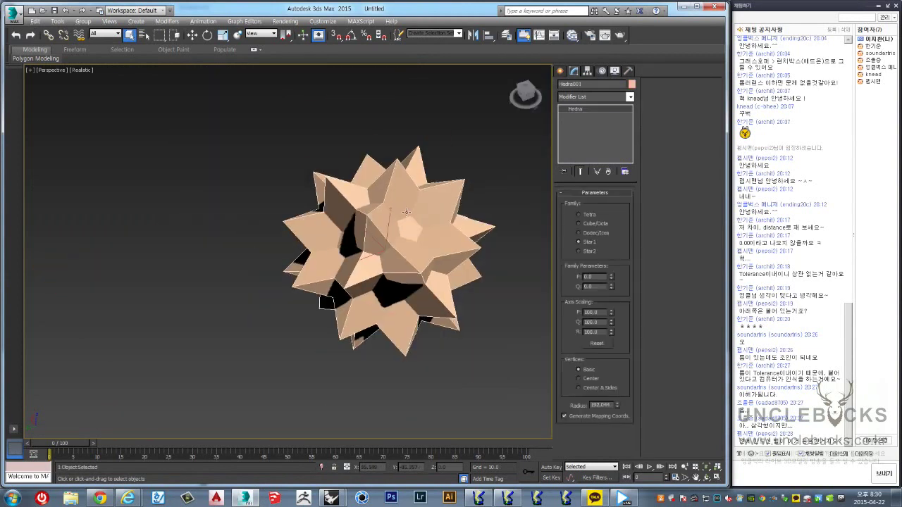
mouse_move(474, 209)
middle_down()
mouse_move(396, 226)
mouse_move(409, 193)
mouse_move(436, 176)
mouse_move(448, 195)
mouse_move(583, 266)
middle_up()
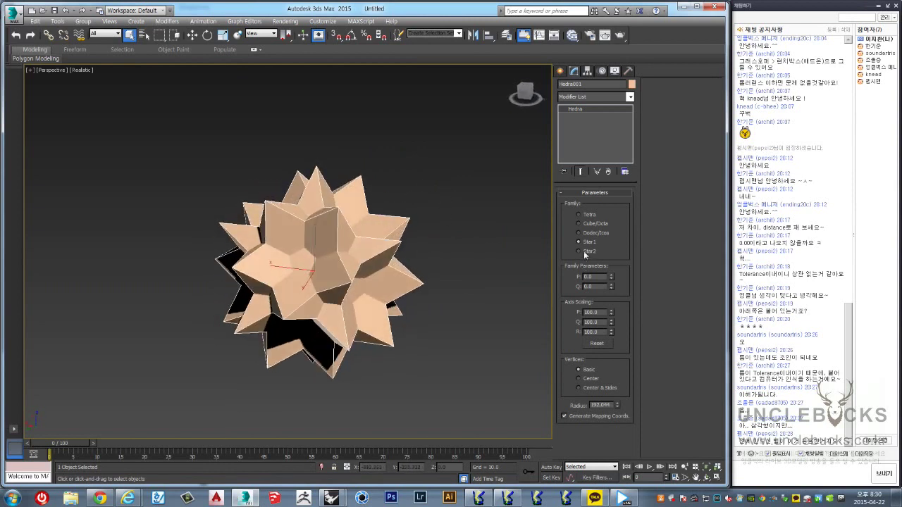
click(584, 252)
Step: Reshape the star with the P parameter, then quit 3ds Max
mouse_move(427, 290)
alt+middle_down()
mouse_move(381, 255)
mouse_move(376, 272)
mouse_move(329, 269)
mouse_move(499, 284)
alt+middle_up()
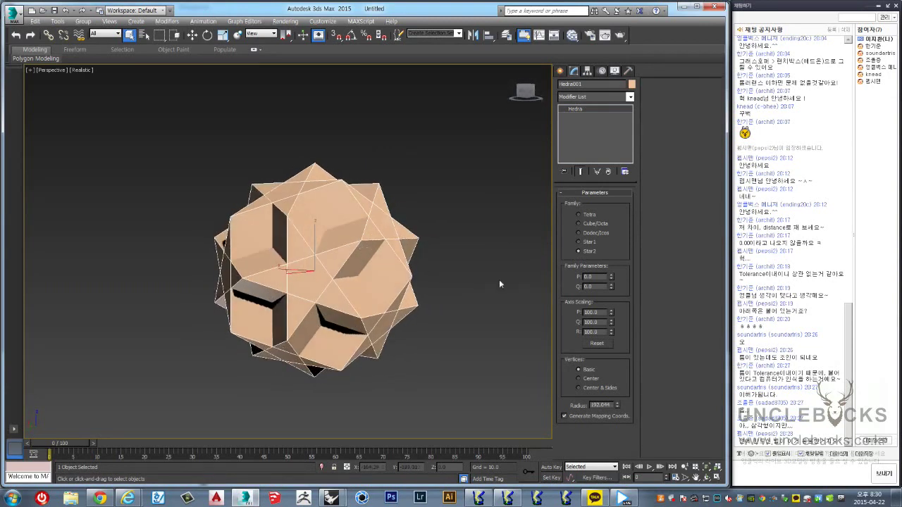
mouse_move(610, 280)
mouse_down()
mouse_move(607, 209)
mouse_move(602, 327)
mouse_up()
mouse_move(493, 307)
alt+middle_down()
mouse_move(437, 283)
mouse_move(426, 320)
mouse_move(423, 286)
mouse_move(408, 262)
mouse_move(429, 234)
mouse_move(457, 282)
mouse_move(454, 304)
mouse_move(421, 318)
mouse_move(416, 308)
mouse_move(441, 263)
mouse_move(486, 279)
alt+middle_up()
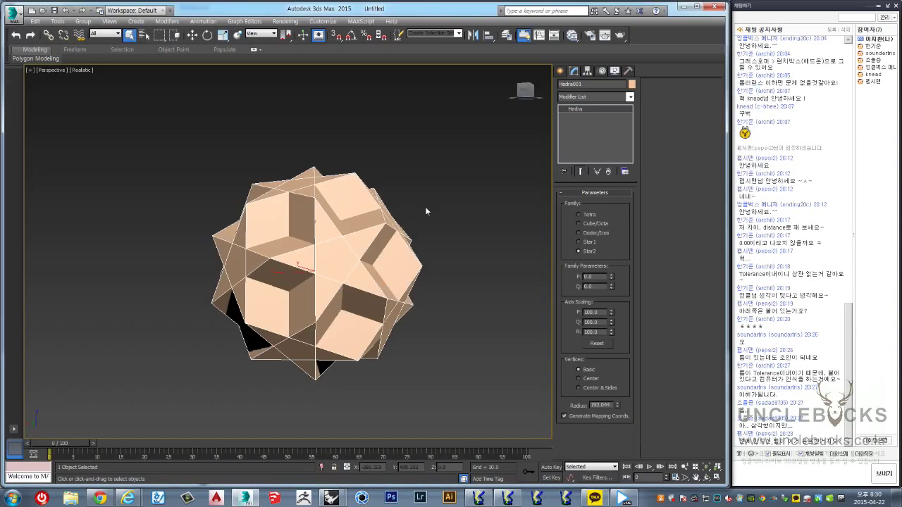
click(716, 9)
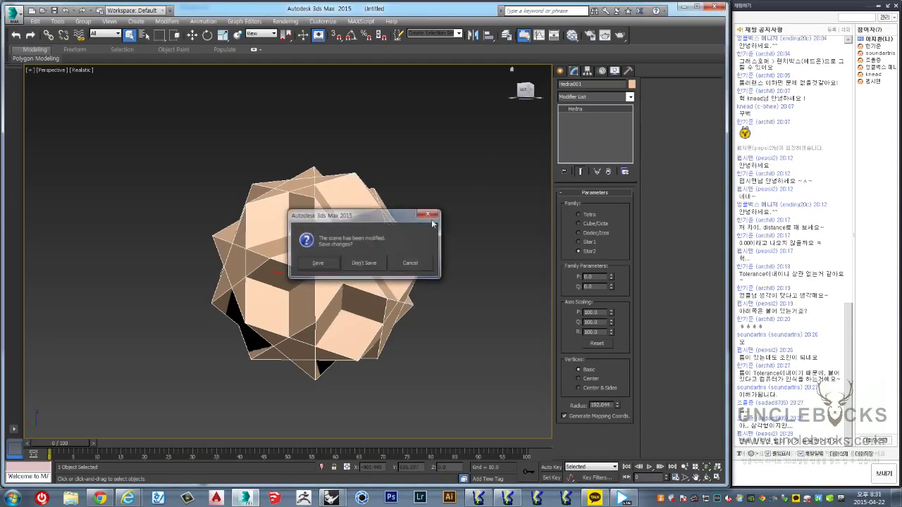
Step: Close 3ds Max without saving and return to the star in Rhino
click(362, 260)
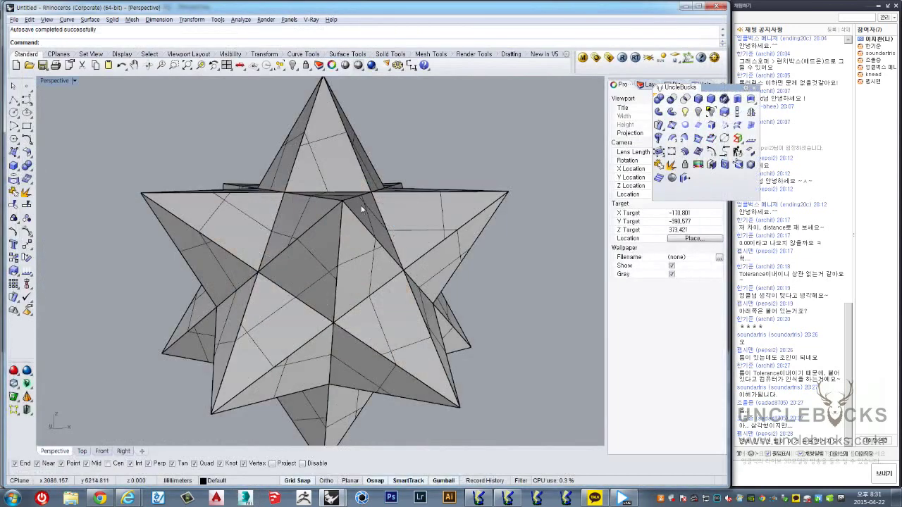
mouse_move(423, 178)
right_down()
mouse_move(431, 234)
mouse_move(337, 222)
right_up()
scroll(431, 234, down, 3)
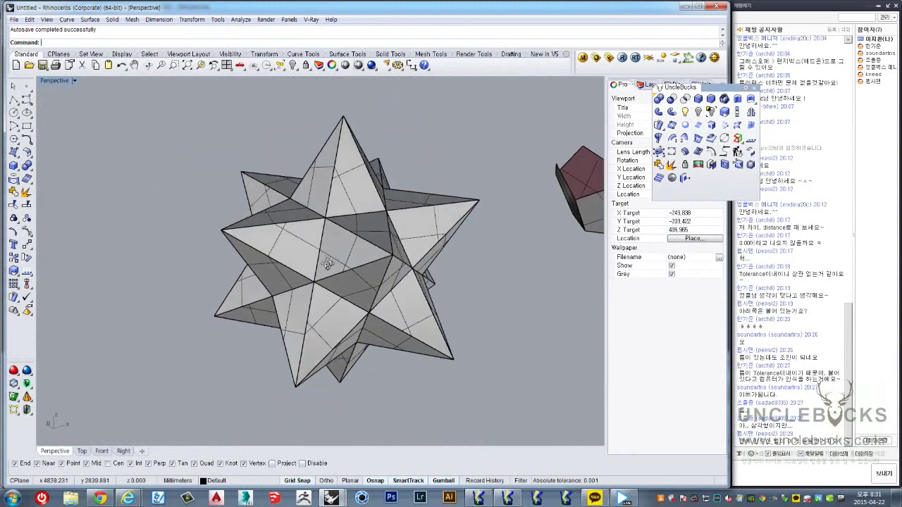
scroll(337, 222, up, 3)
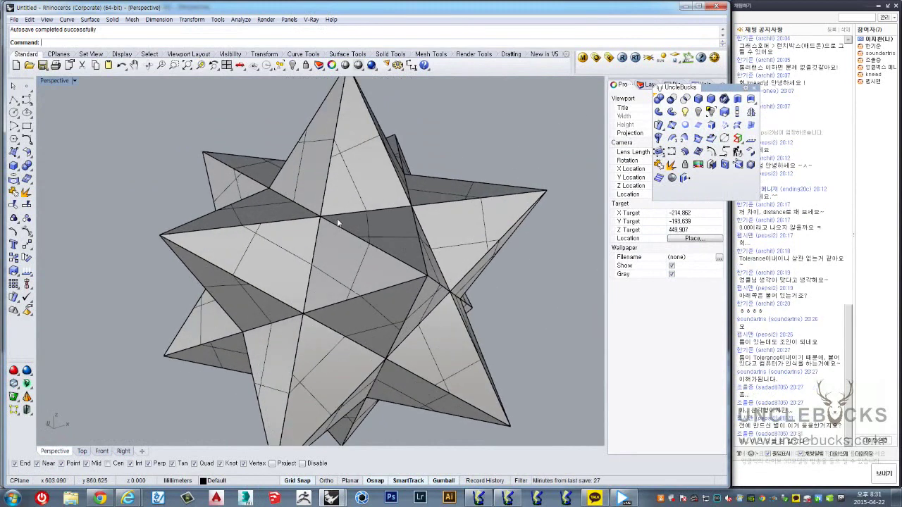
right_drag(371, 241, 346, 220)
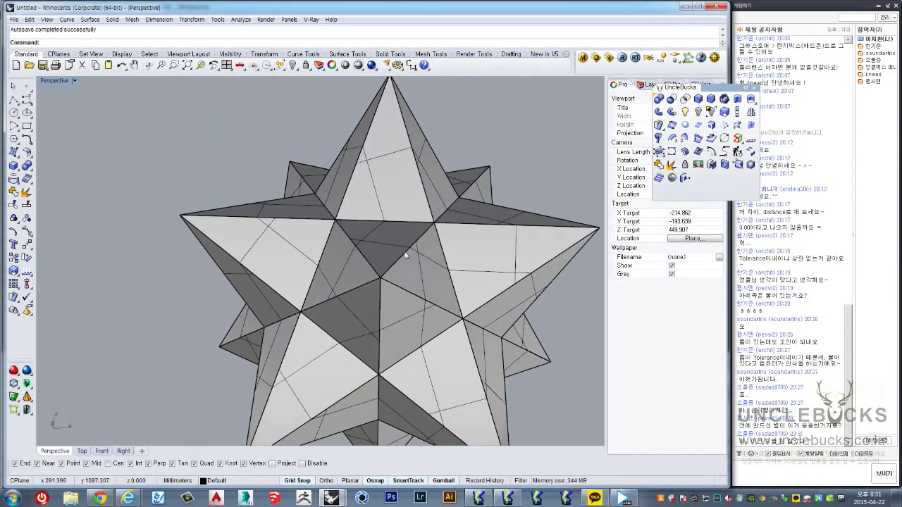
Step: Duplicate the star solid, placing one copy off to the left
click(348, 219)
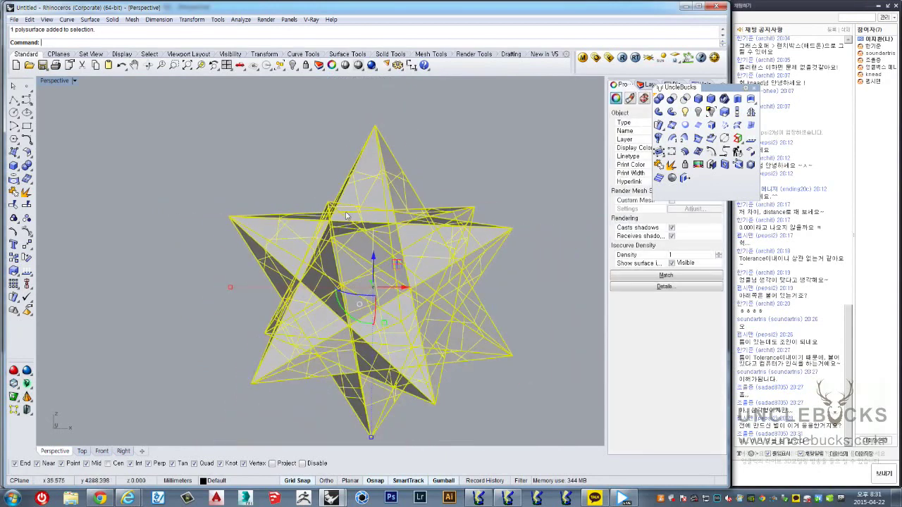
right_drag(348, 219, 338, 249)
scroll(407, 258, down, 2)
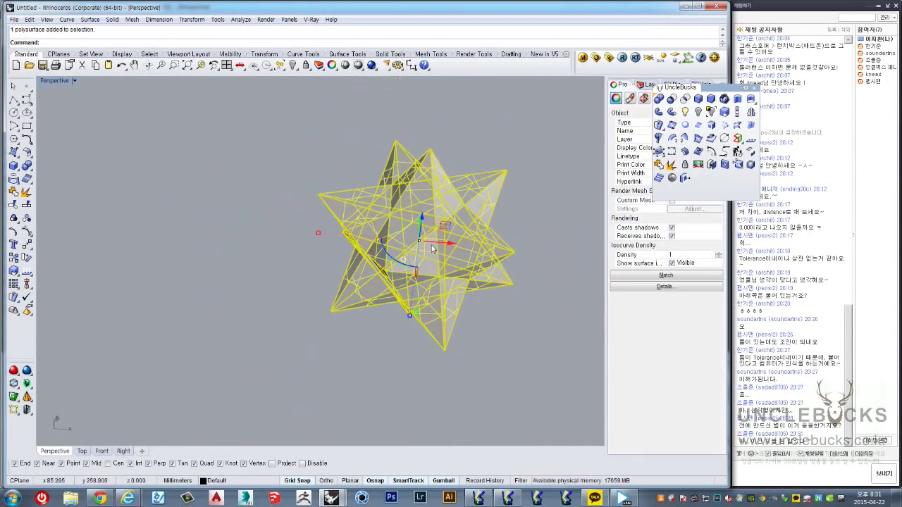
alt+drag(436, 245, 223, 245)
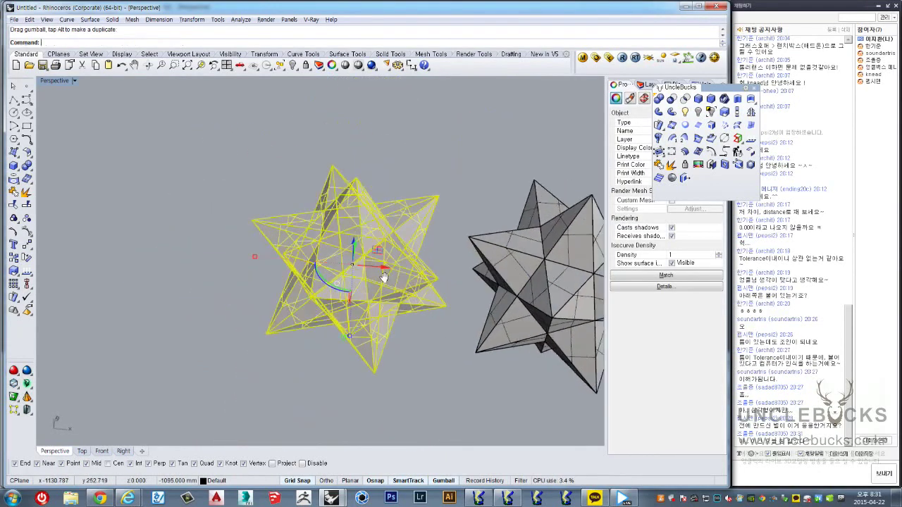
scroll(385, 213, up, 3)
scroll(384, 214, up, 3)
Step: Select the top five-sided pyramid spike and drag it away from the stars
right_drag(366, 207, 376, 161)
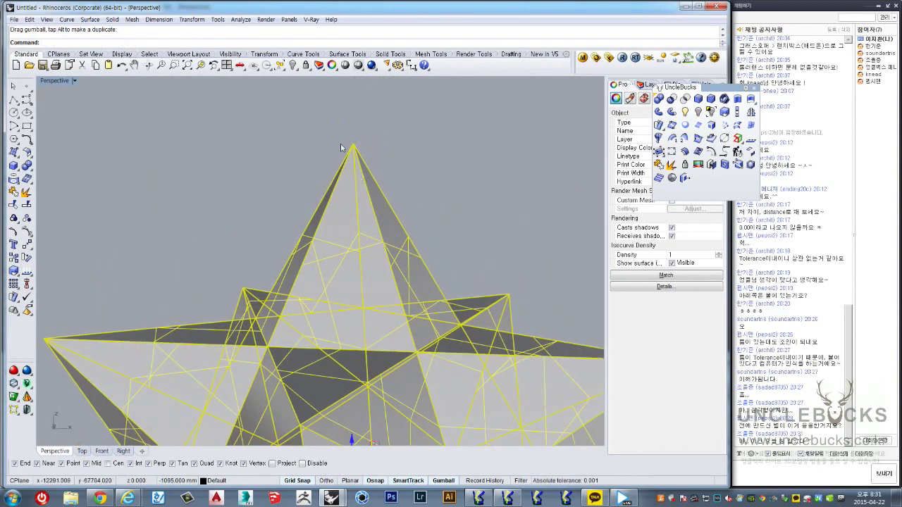
click(302, 175)
scroll(335, 184, down, 3)
mouse_move(335, 186)
right_down()
mouse_move(448, 290)
mouse_move(321, 289)
right_up()
scroll(448, 290, down, 3)
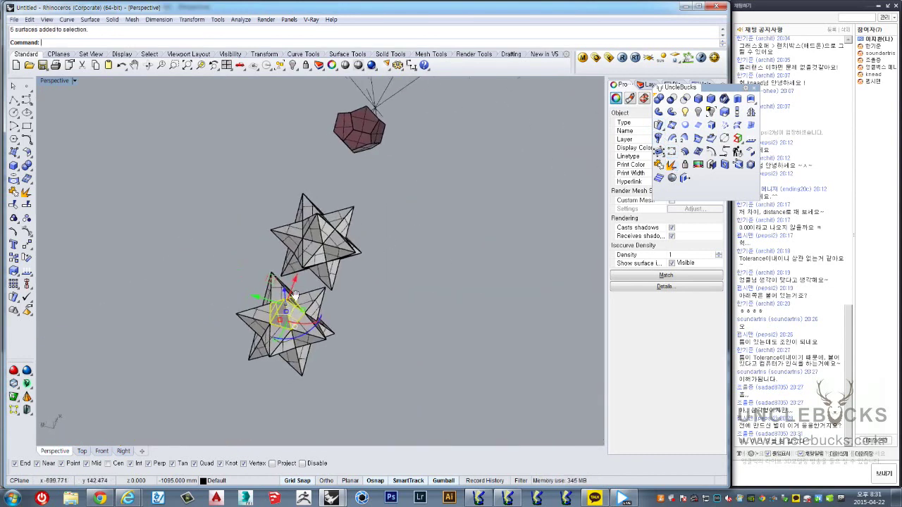
drag(323, 284, 212, 251)
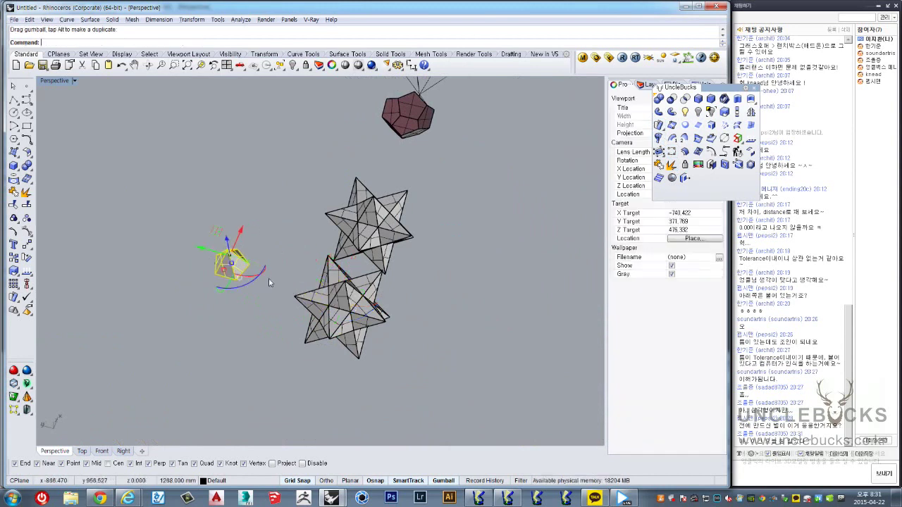
shift+right_drag(269, 278, 381, 287)
scroll(381, 288, up, 2)
scroll(380, 287, down, 5)
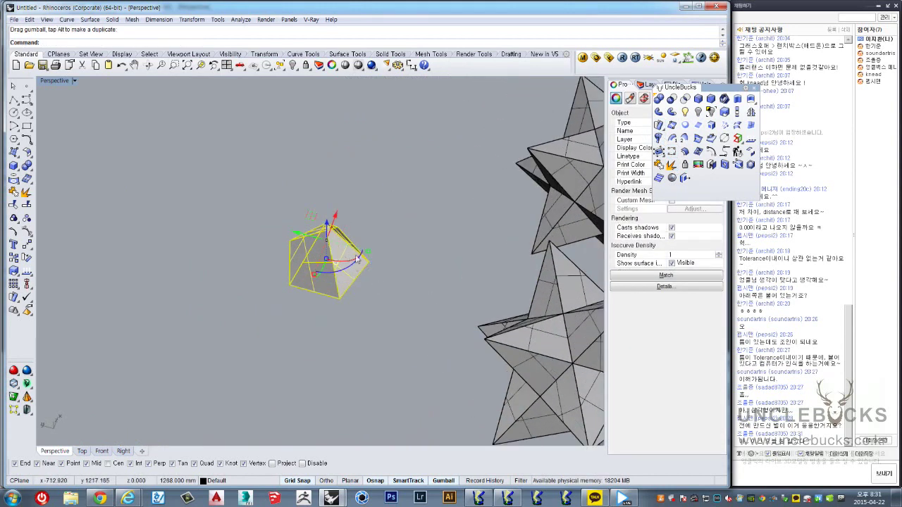
Step: Join the separated pyramid's five faces into a single solid
click(501, 346)
click(502, 347)
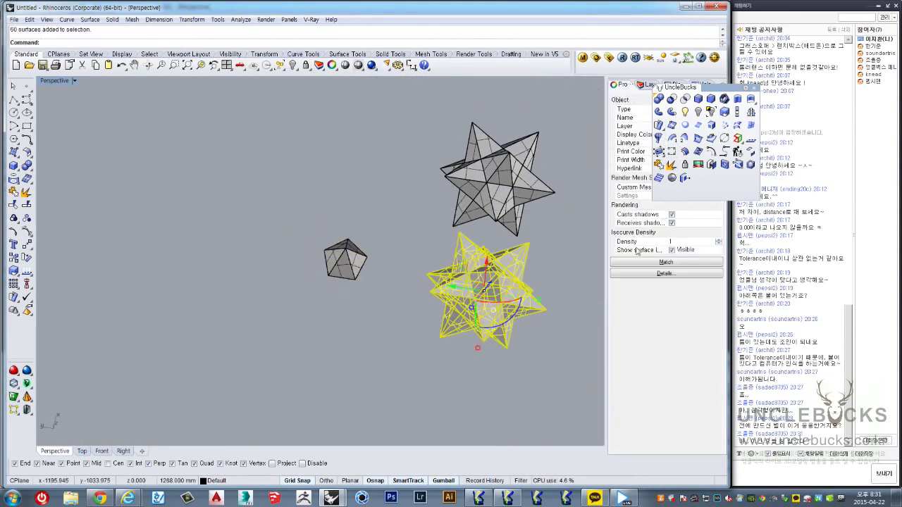
click(661, 164)
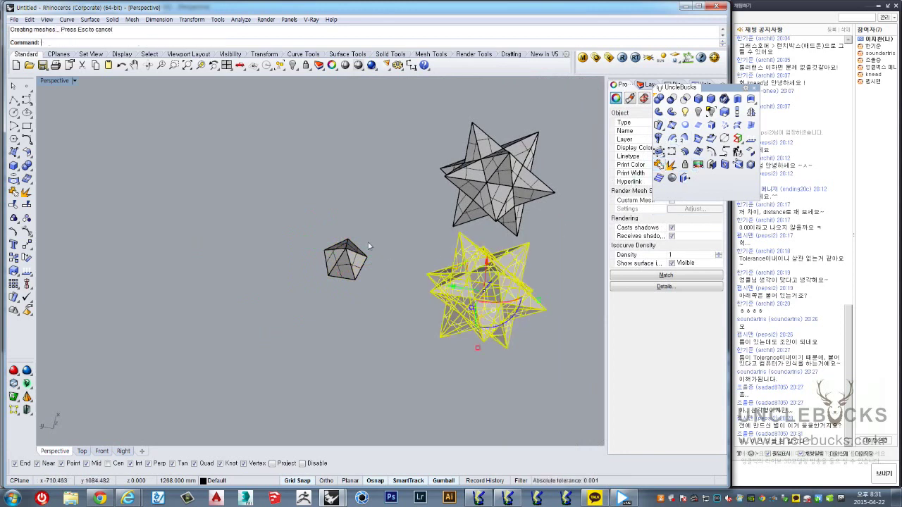
click(341, 256)
scroll(352, 258, up, 5)
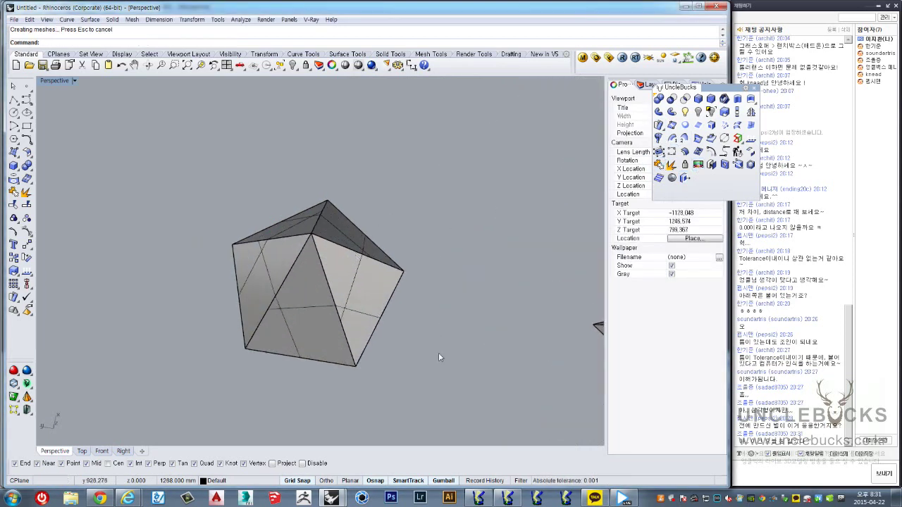
drag(438, 356, 301, 252)
shift+right_drag(346, 243, 607, 162)
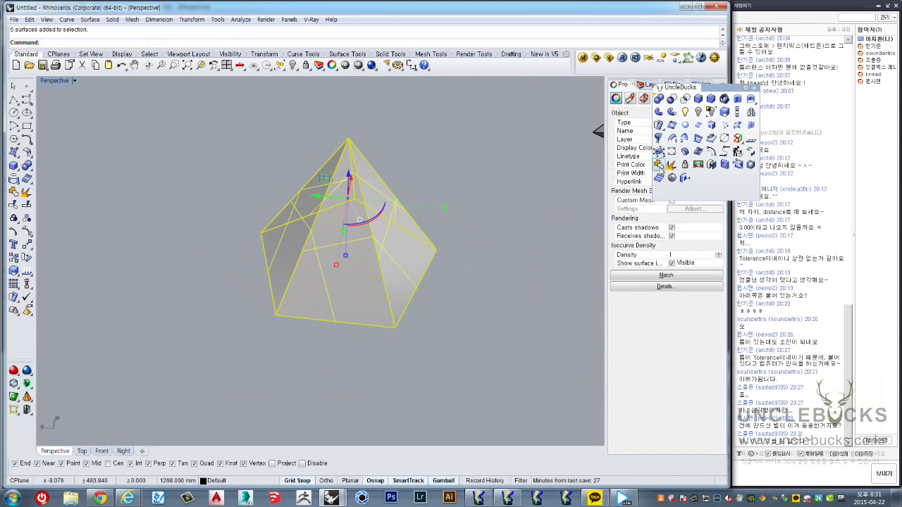
click(658, 164)
scroll(347, 169, up, 5)
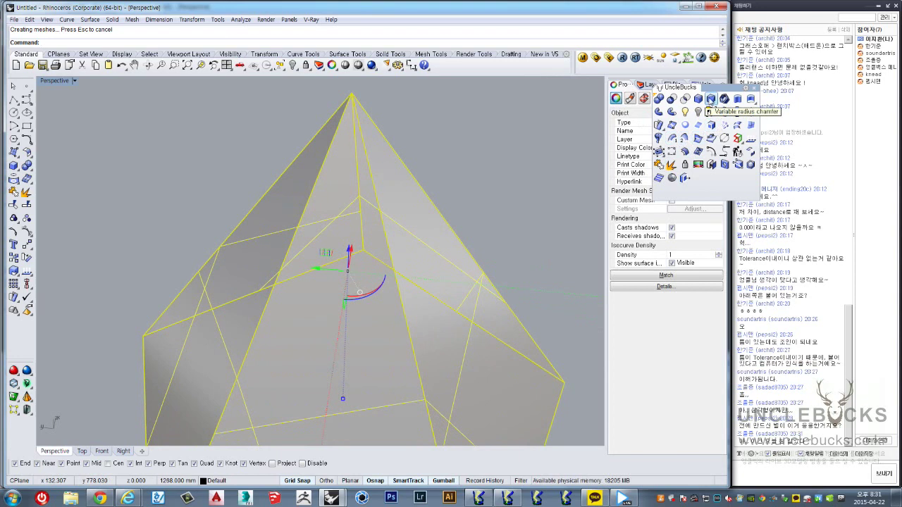
Step: Begin a 1.000 Chamfer Edge on the five edges meeting at the pyramid apex
click(710, 99)
scroll(376, 155, down, 3)
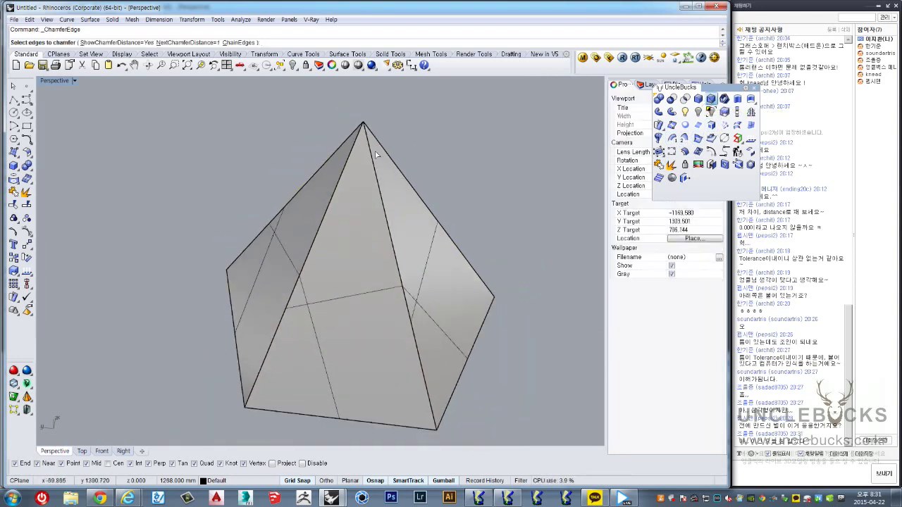
drag(259, 150, 394, 106)
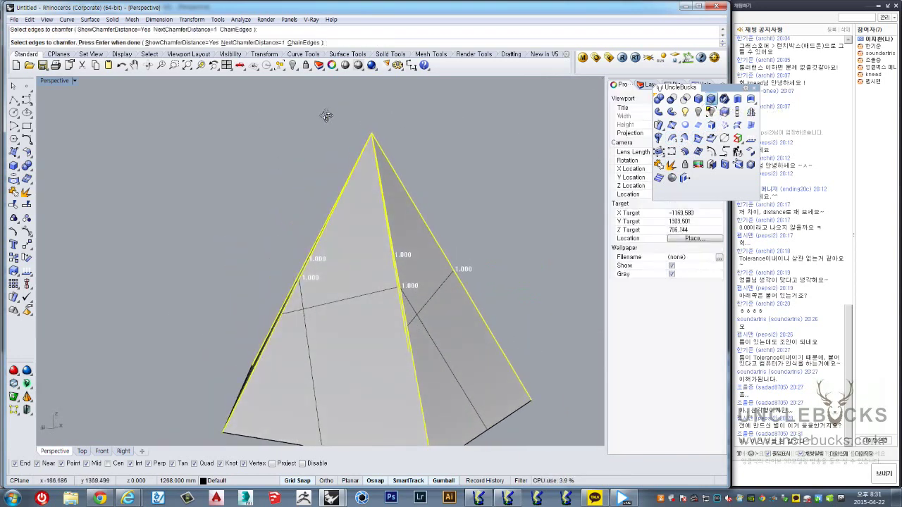
right_drag(322, 115, 355, 144)
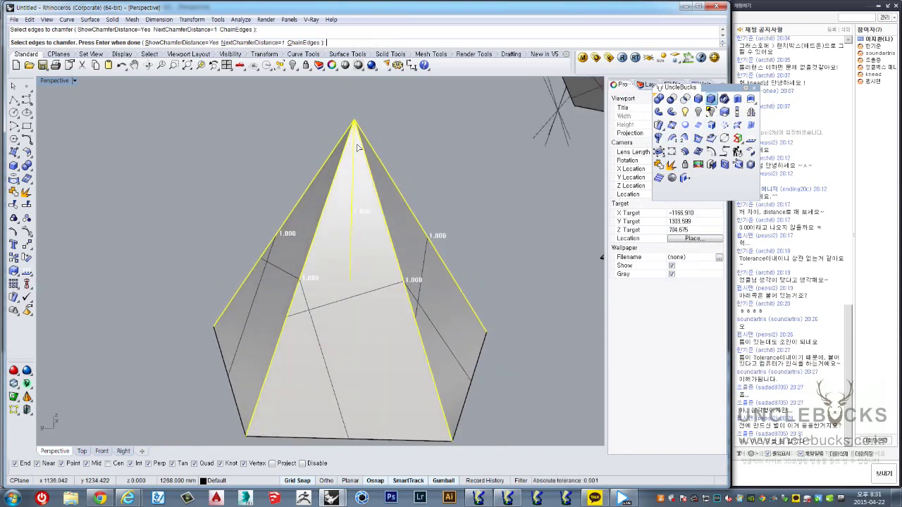
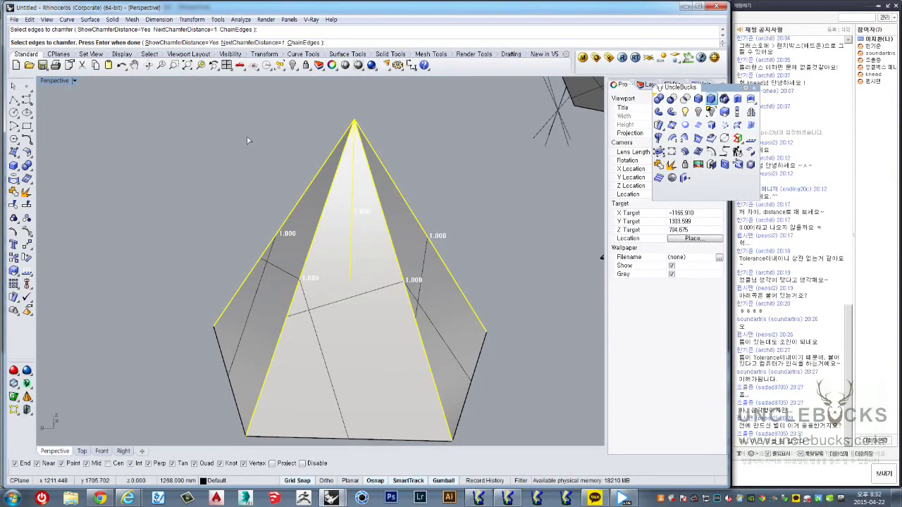
Step: Chamfer the spike's selected ridge edges at distance 2
text(2)
key(Return)
key(Return)
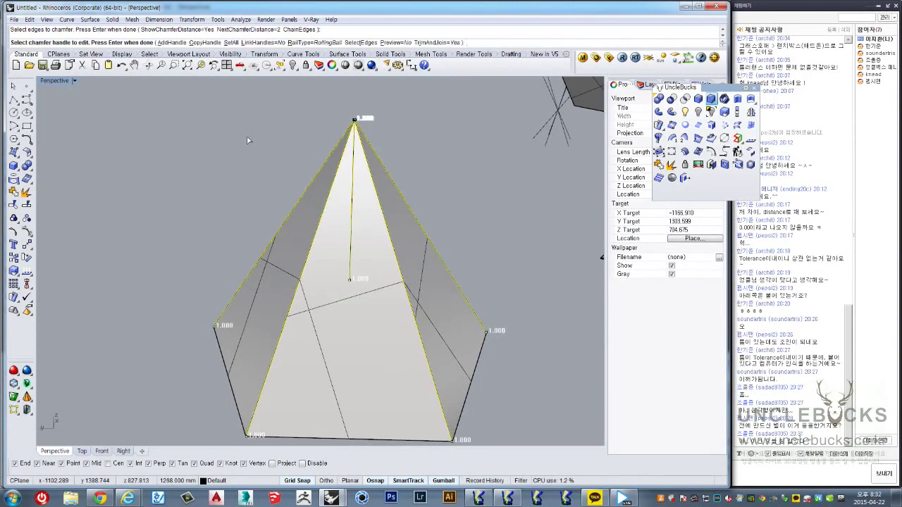
right_drag(186, 217, 235, 261)
key(Return)
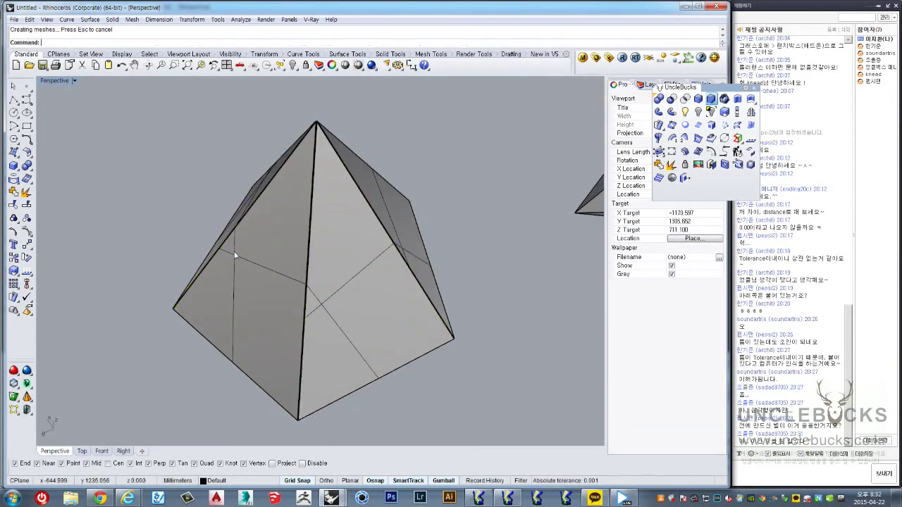
Step: Undo the 2-unit chamfer and rechamfer the apex ridge edges at distance 5
scroll(255, 211, up, 3)
key(ctrl+z)
scroll(292, 140, down, 3)
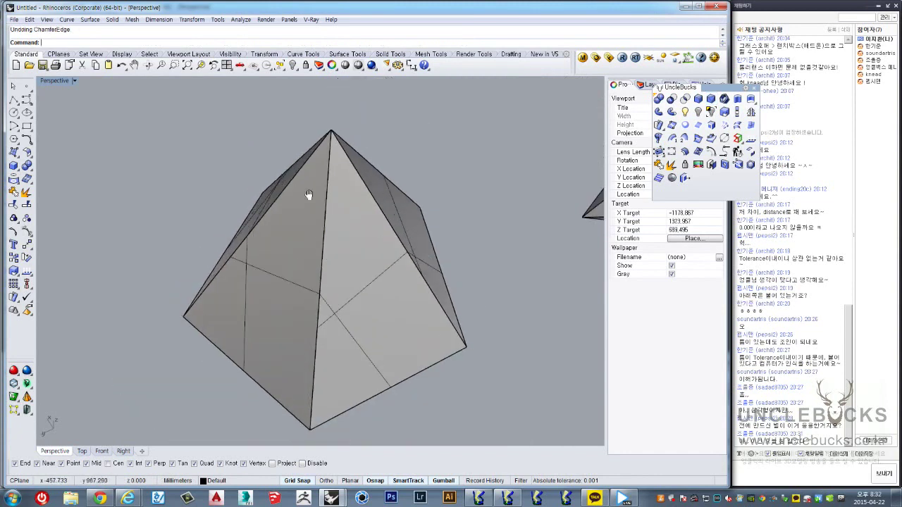
scroll(308, 195, up, 3)
right_drag(287, 170, 331, 176)
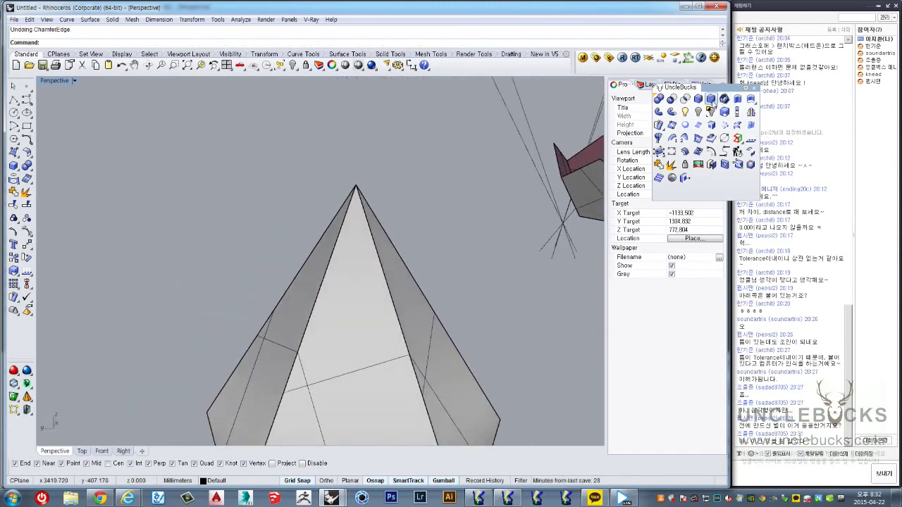
click(712, 99)
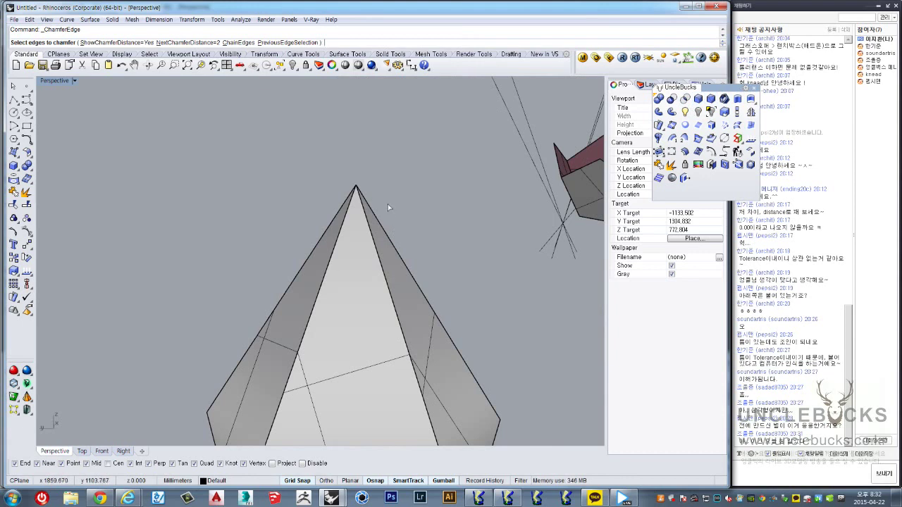
text(5)
key(Return)
drag(390, 182, 309, 217)
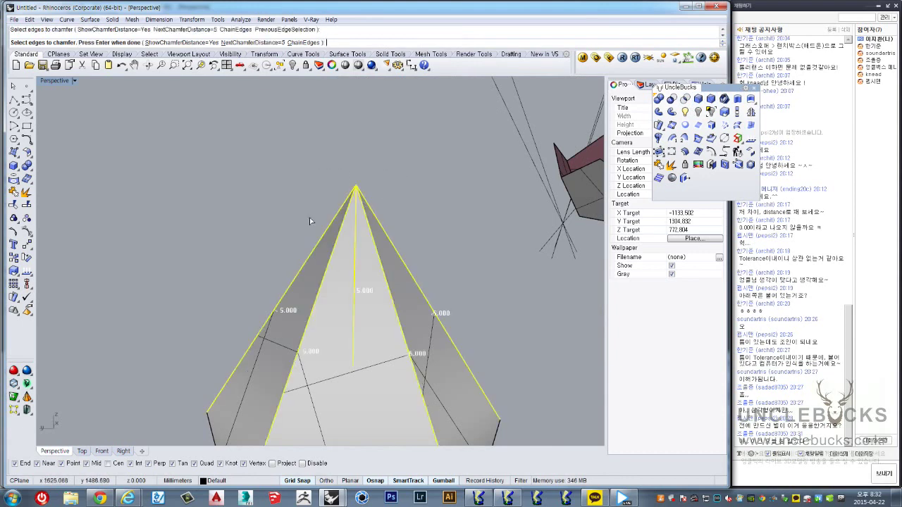
right_drag(310, 218, 358, 275)
key(Return)
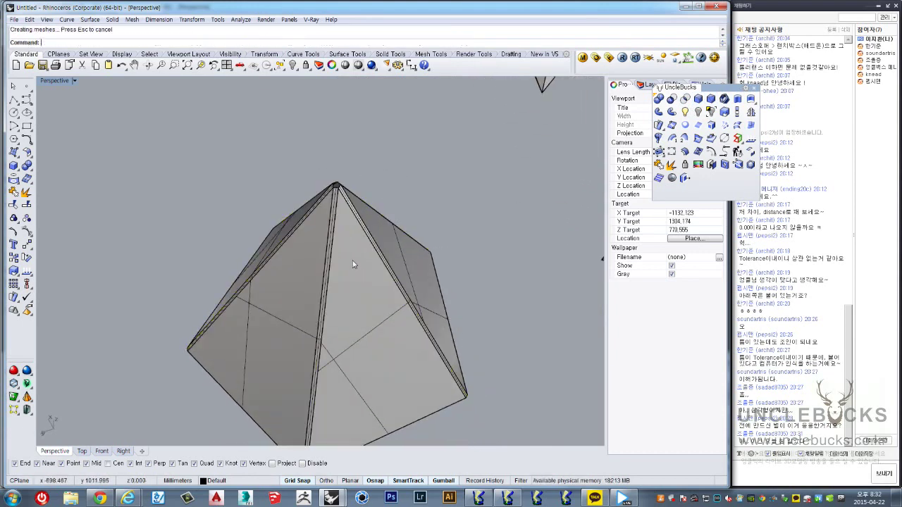
Step: Zoom in and measure across the small pentagonal tip face with a dimension
scroll(364, 190, up, 2)
scroll(311, 185, up, 3)
scroll(311, 186, up, 3)
scroll(311, 185, up, 1)
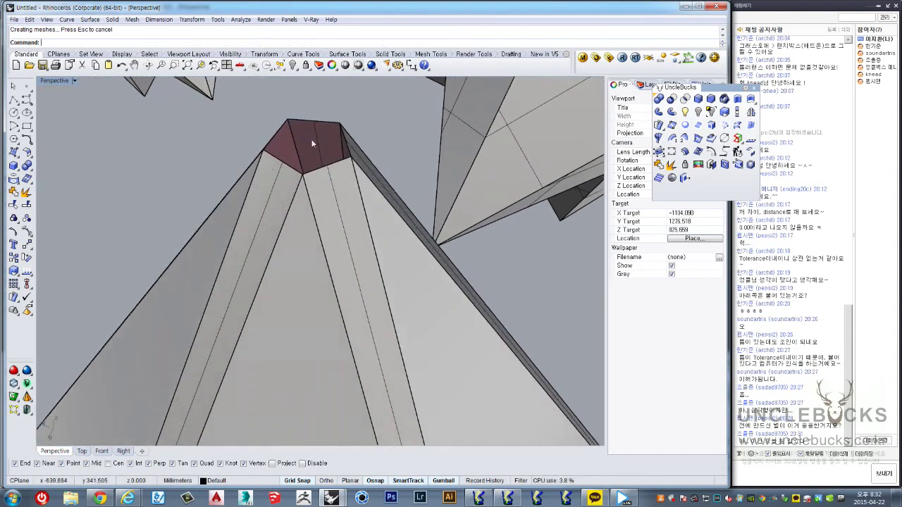
right_drag(312, 184, 449, 66)
click(411, 65)
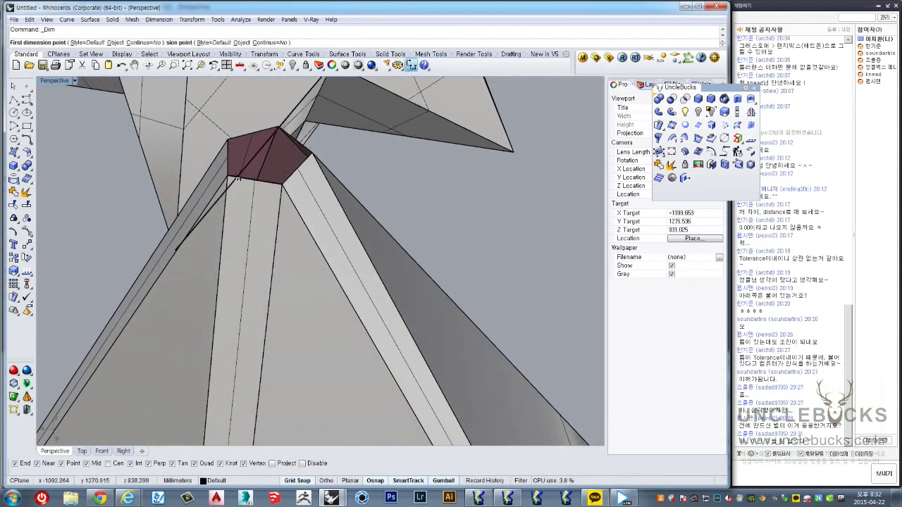
click(228, 175)
click(280, 185)
key(Escape)
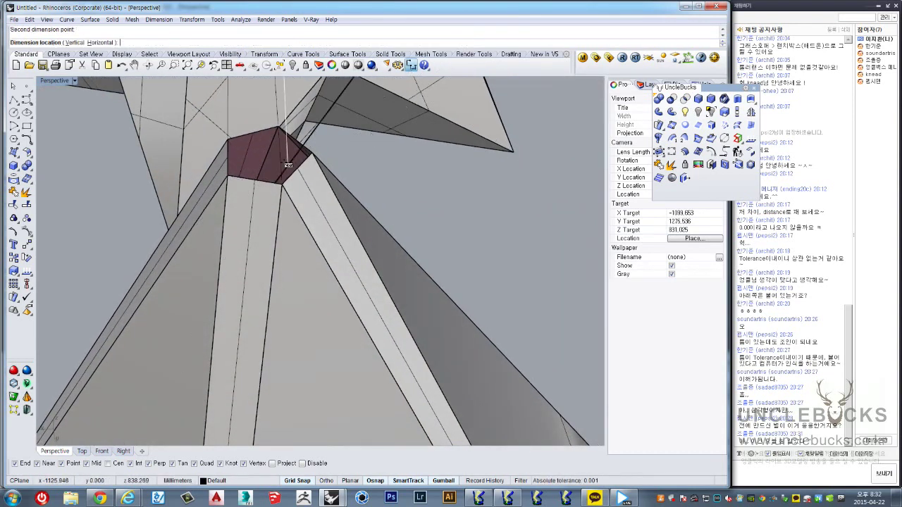
mouse_move(292, 151)
right_down()
mouse_move(324, 174)
mouse_move(432, 74)
right_up()
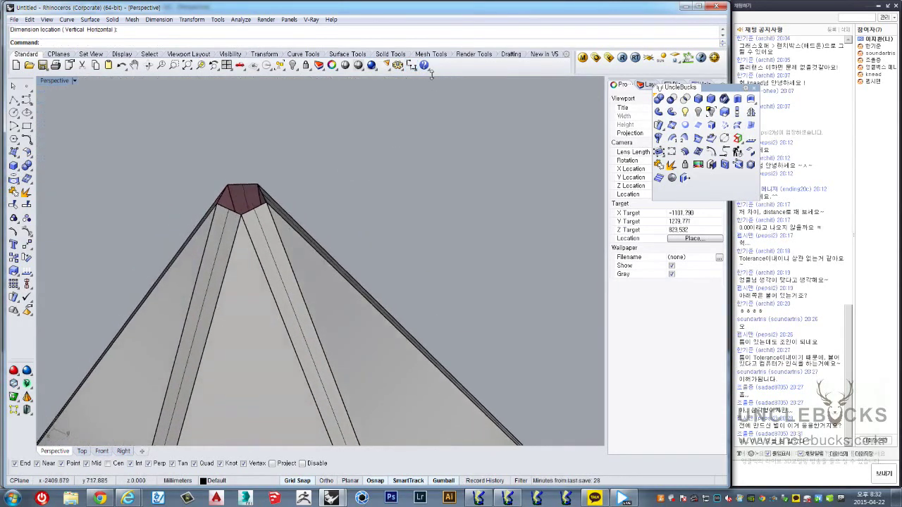
Step: In Top view, dimension the width of a finished star's point (5.26)
click(410, 65)
key(ctrl+F1)
scroll(295, 255, down, 3)
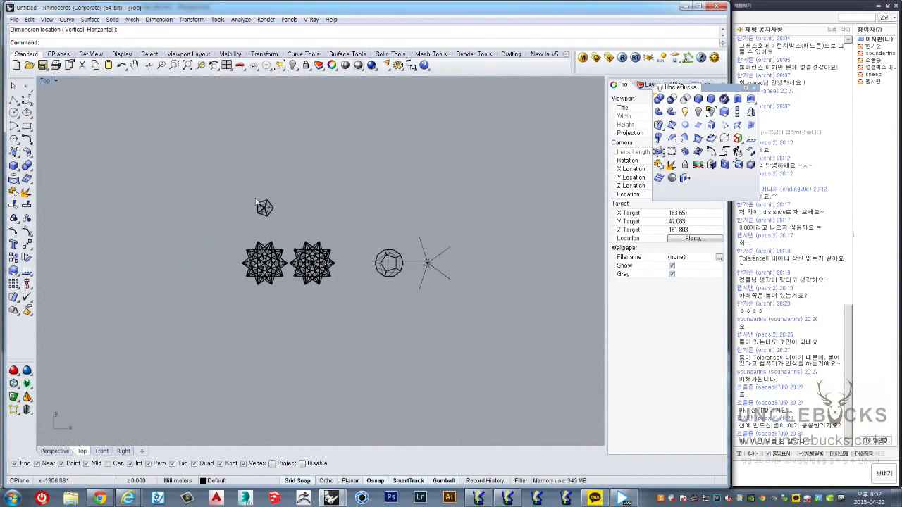
scroll(256, 191, up, 5)
scroll(301, 275, up, 3)
scroll(381, 240, up, 3)
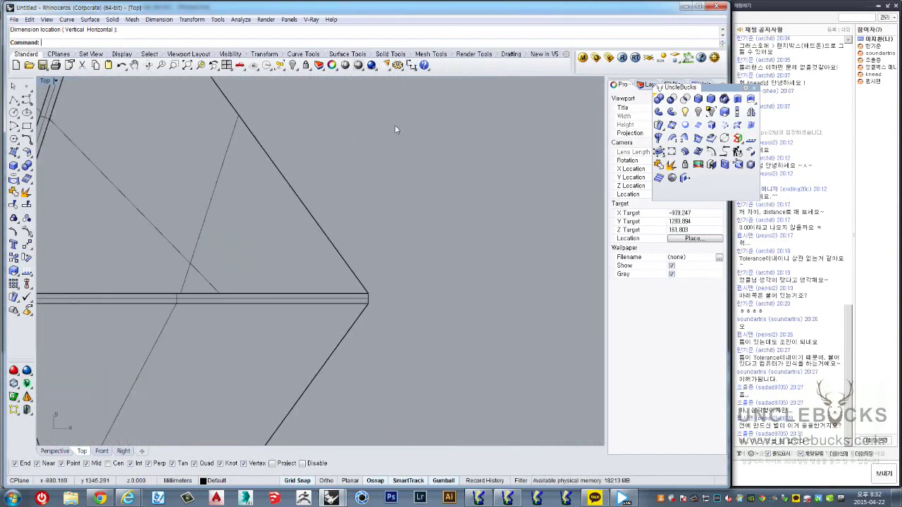
click(368, 295)
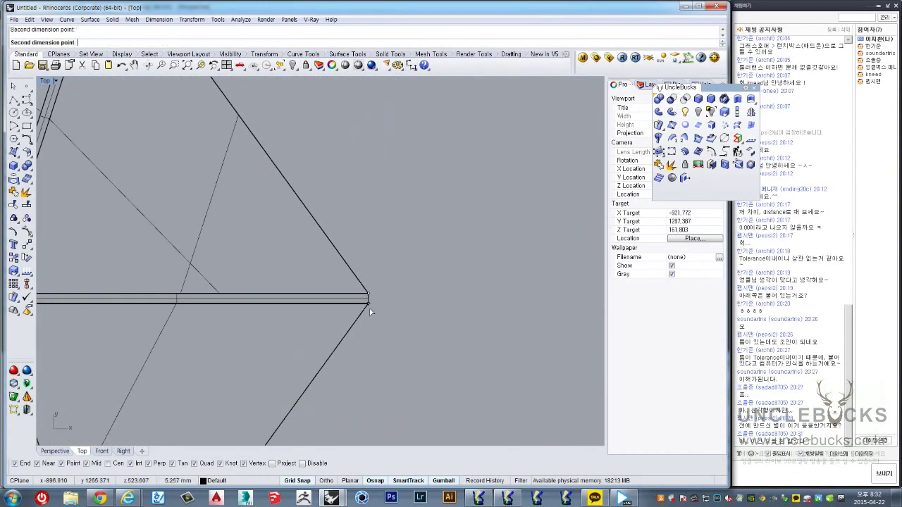
click(423, 303)
Step: Delete the 5.26 width dimension
scroll(423, 300, up, 3)
scroll(421, 301, down, 1)
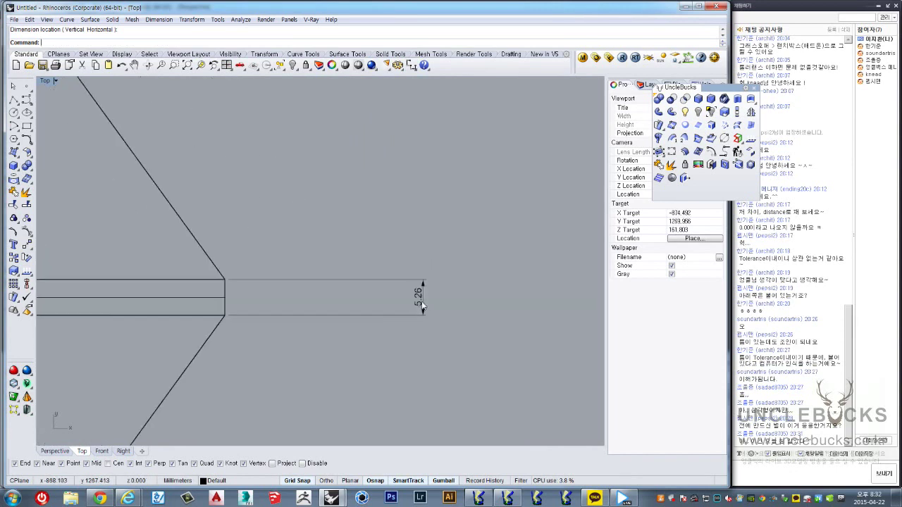
scroll(419, 304, down, 2)
click(419, 301)
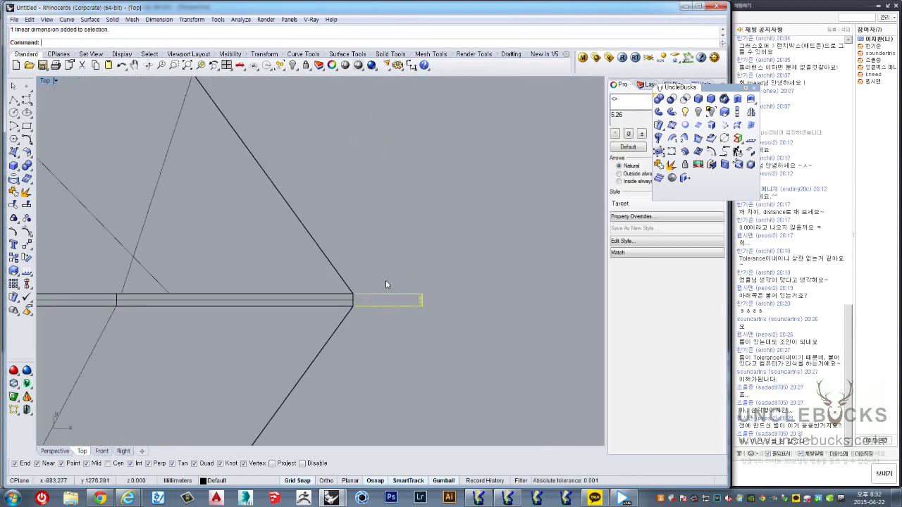
scroll(384, 283, up, 2)
key(Delete)
Step: Return to a maximized Perspective view of the spike and undo the deletion
double_click(47, 83)
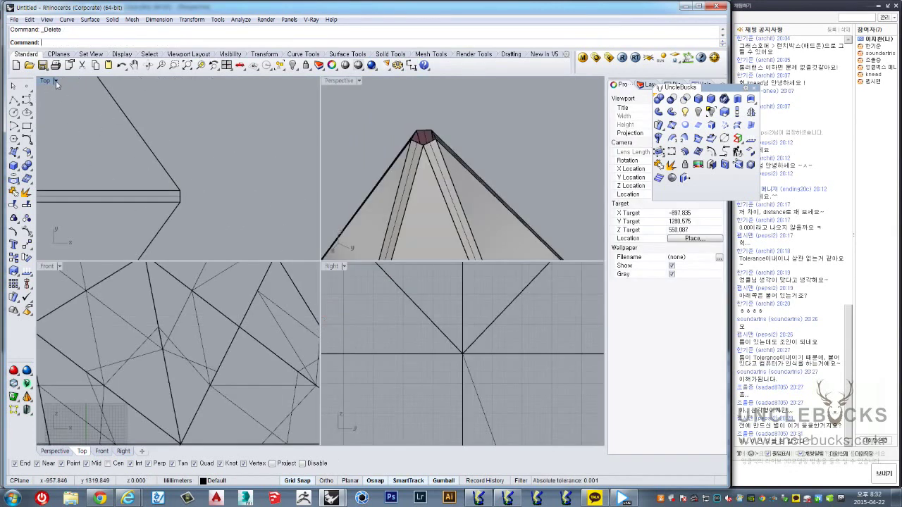
double_click(332, 79)
scroll(249, 229, up, 2)
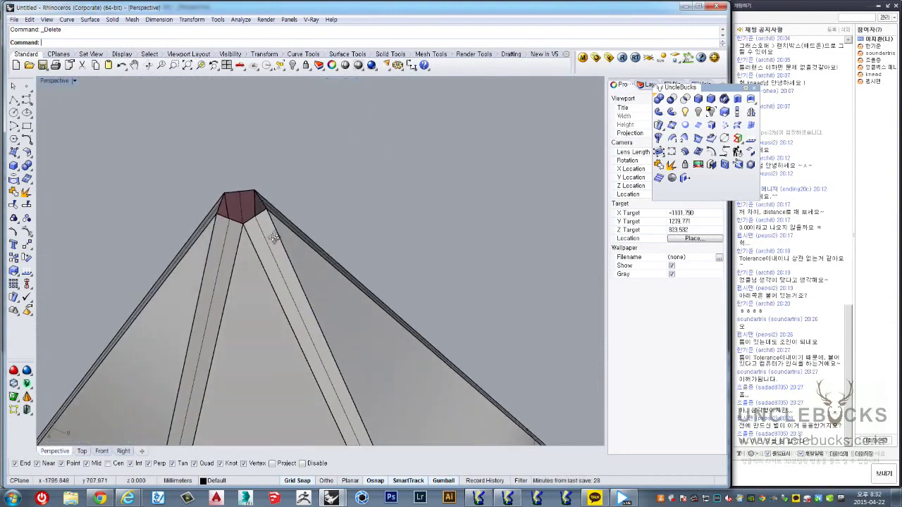
scroll(249, 229, up, 1)
scroll(242, 223, up, 1)
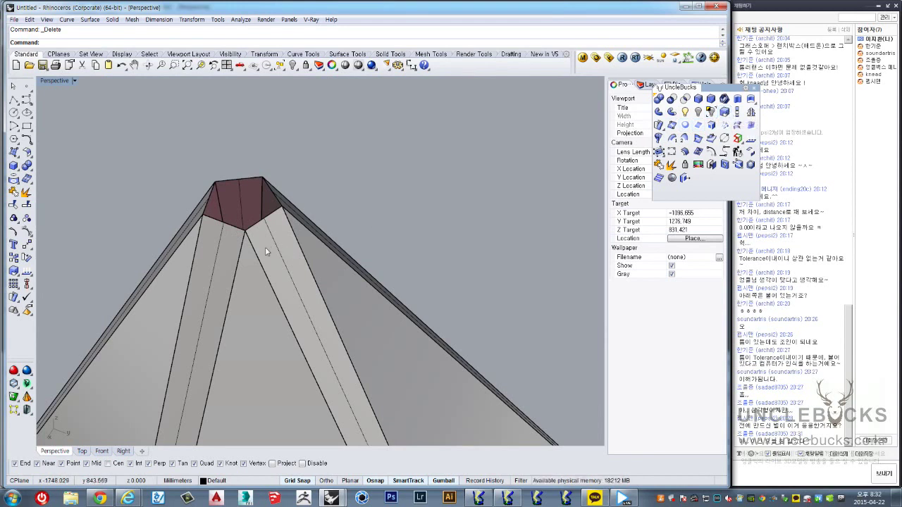
scroll(266, 251, down, 2)
key(ctrl+z)
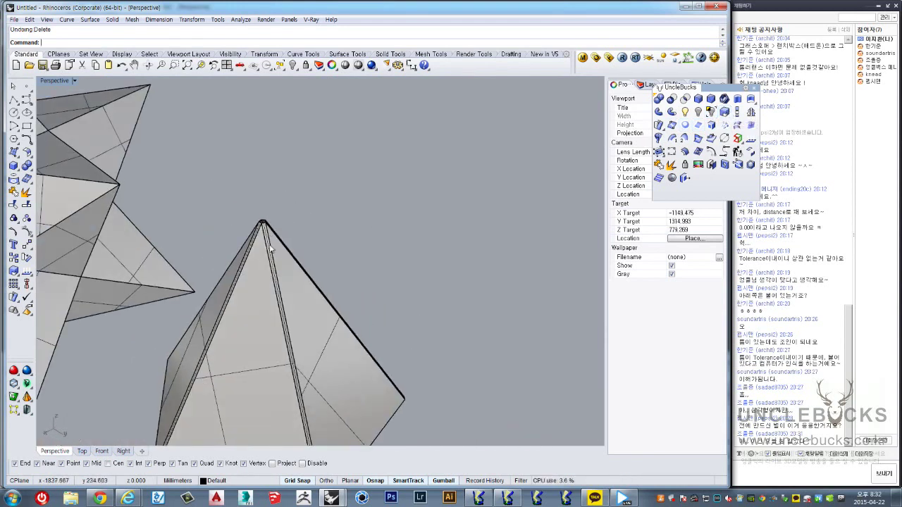
Step: Undo the 5-unit chamfer and rechamfer the spike's apex ridge edges at distance 10
key(ctrl+z)
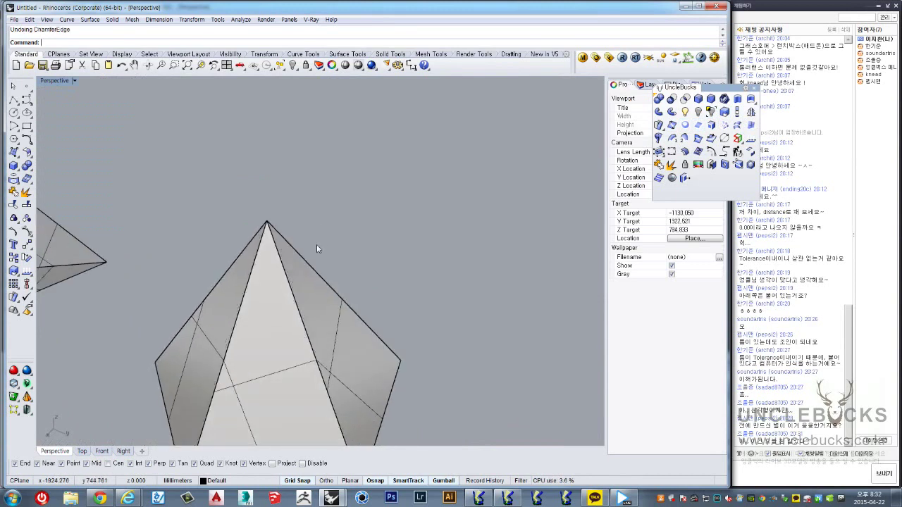
scroll(275, 224, up, 2)
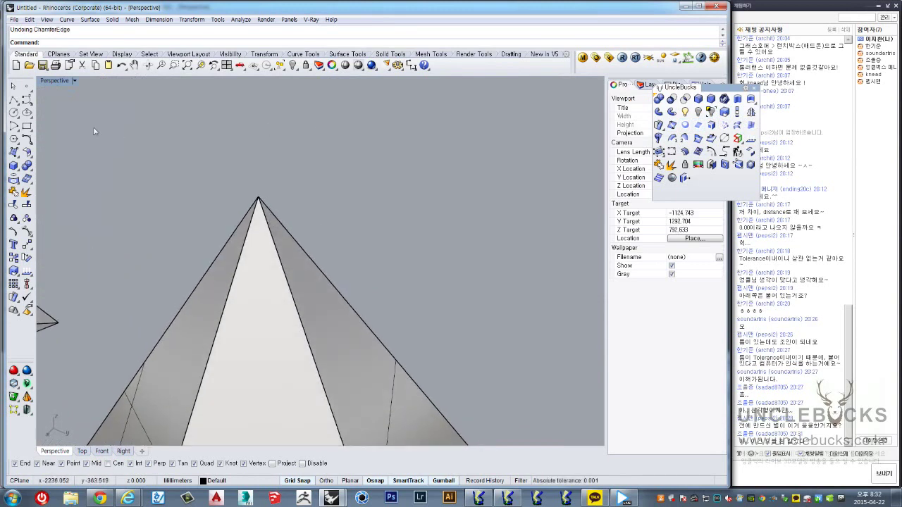
shift+right_drag(166, 158, 345, 115)
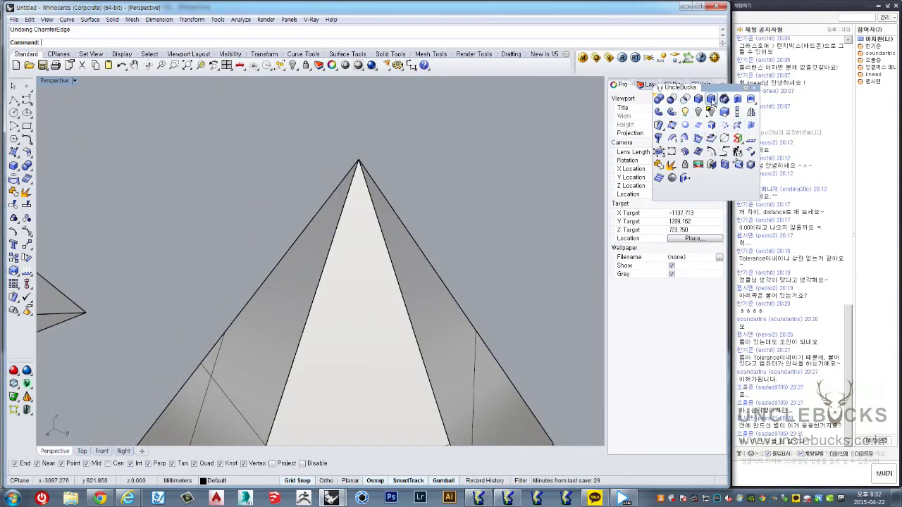
click(711, 100)
key(Return)
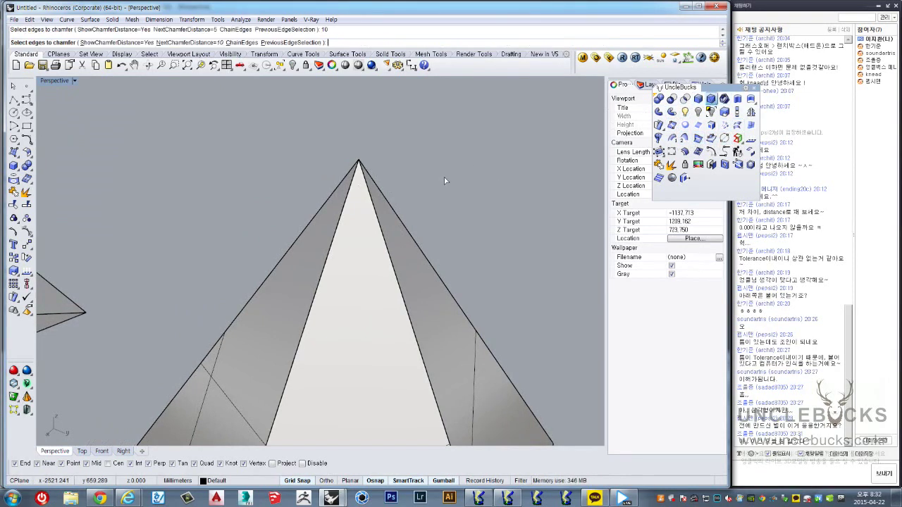
drag(431, 159, 301, 172)
key(Return)
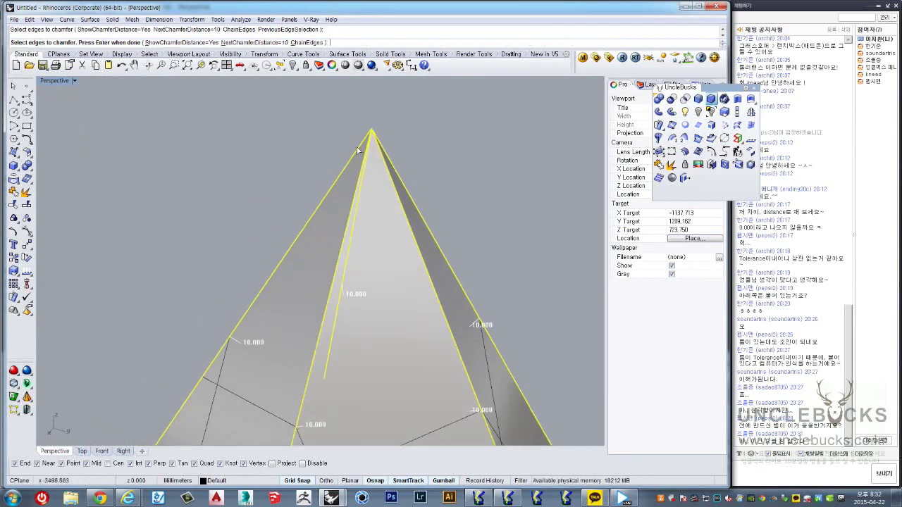
key(Return)
mouse_move(420, 159)
right_down()
mouse_move(420, 201)
mouse_move(375, 147)
right_up()
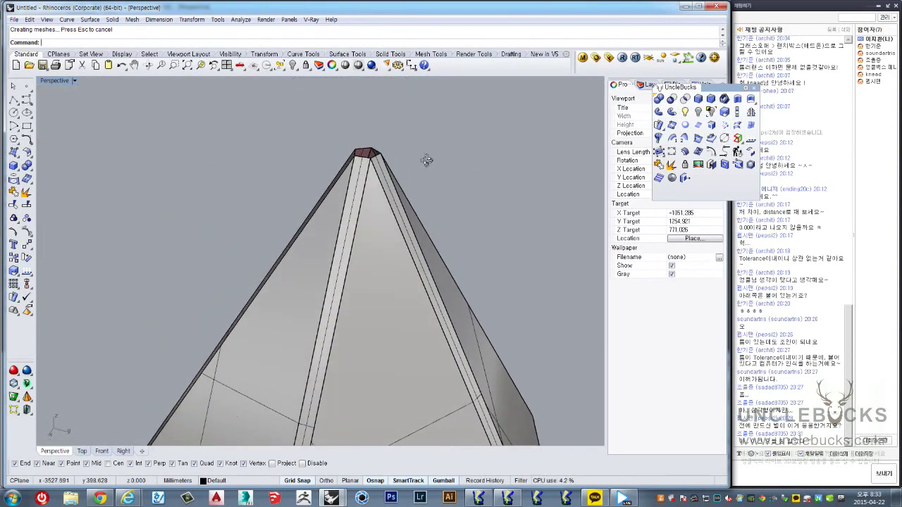
click(361, 198)
mouse_move(361, 197)
right_down()
mouse_move(335, 192)
mouse_move(374, 131)
mouse_move(365, 153)
mouse_move(337, 129)
right_up()
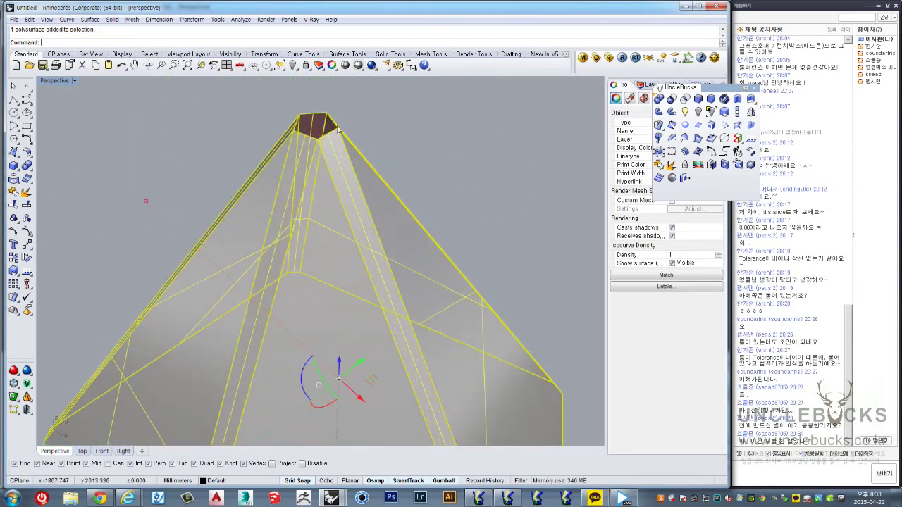
Step: Explode the spike into separate surfaces and maximize the Top view
click(671, 164)
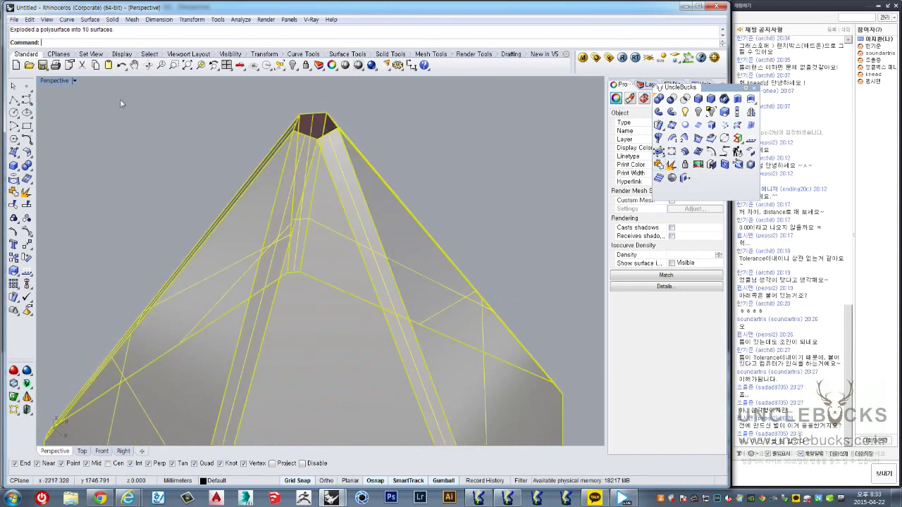
double_click(52, 81)
double_click(50, 82)
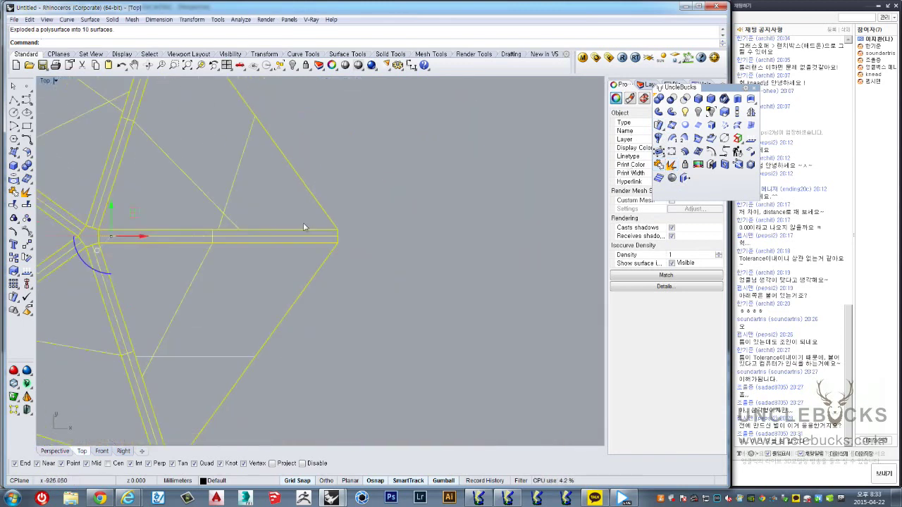
scroll(150, 235, up, 5)
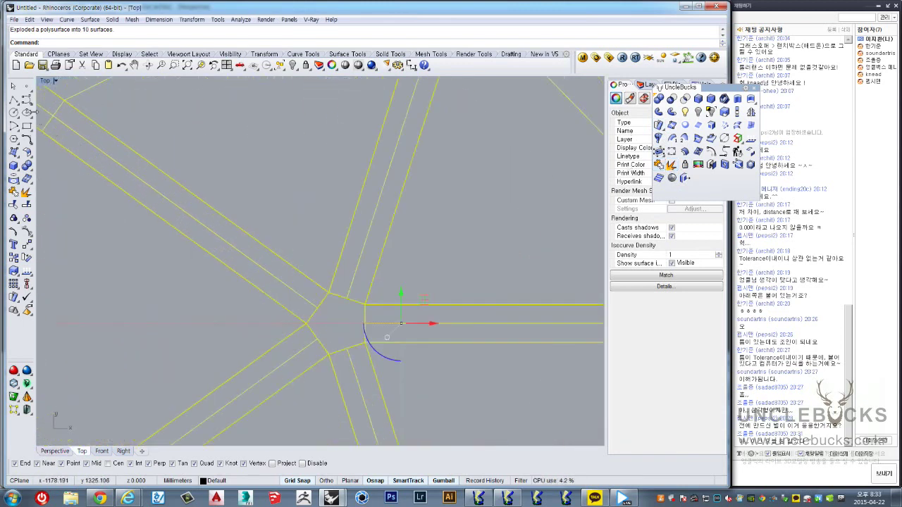
key(Escape)
Step: Draw a trial guide segment, then delete the stray diagonal line at the hub
click(328, 289)
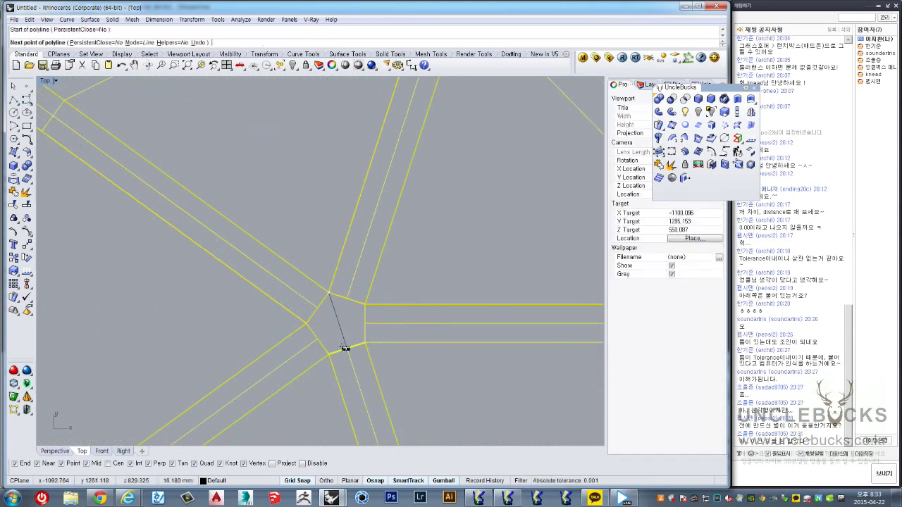
click(348, 358)
scroll(342, 326, up, 2)
key(Return)
key(Return)
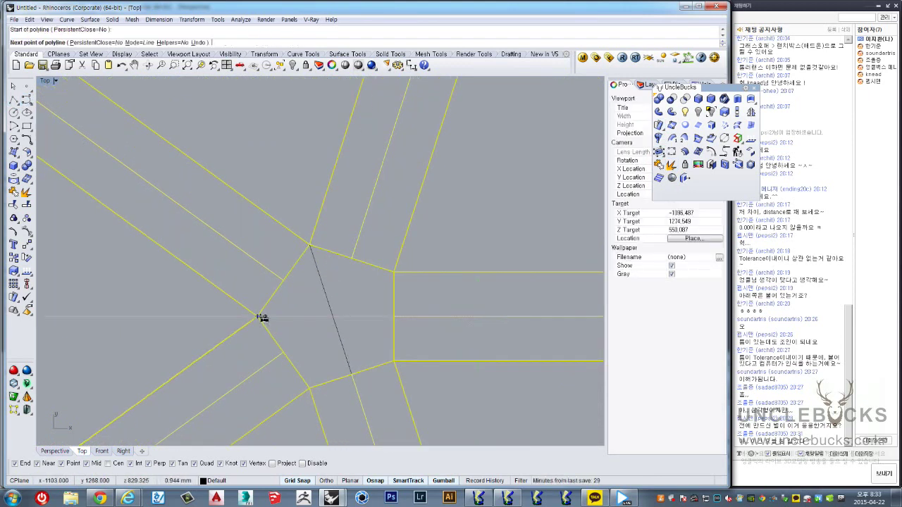
key(Escape)
key(Escape)
click(330, 303)
key(Delete)
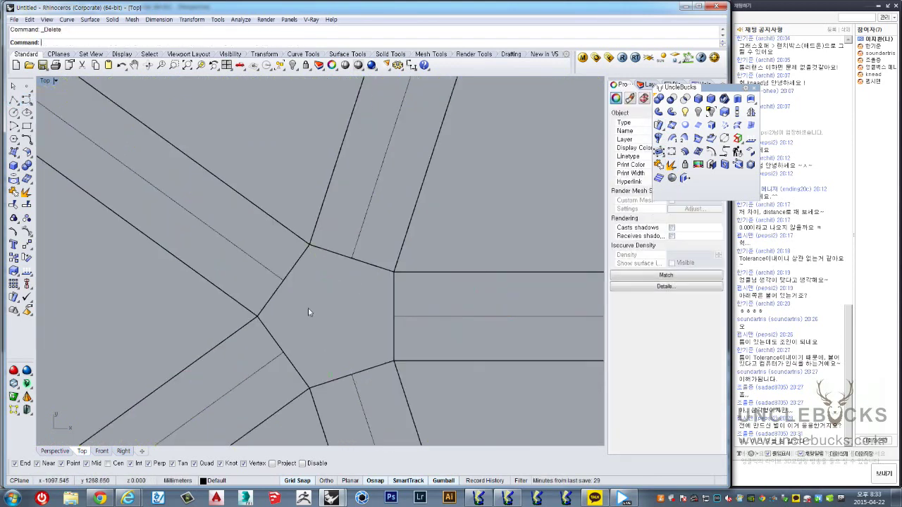
Step: Draw guide lines from the upper to lower hub vertex and horizontally from the left vertex
click(14, 101)
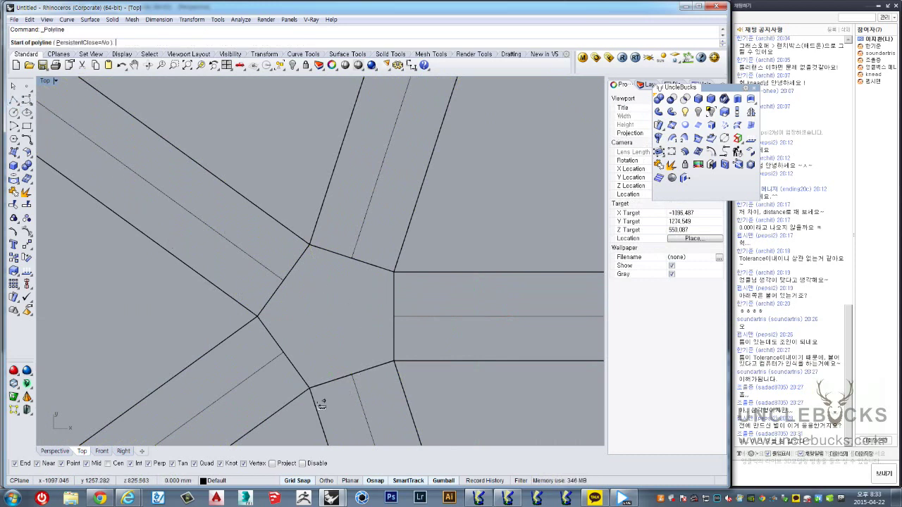
click(307, 244)
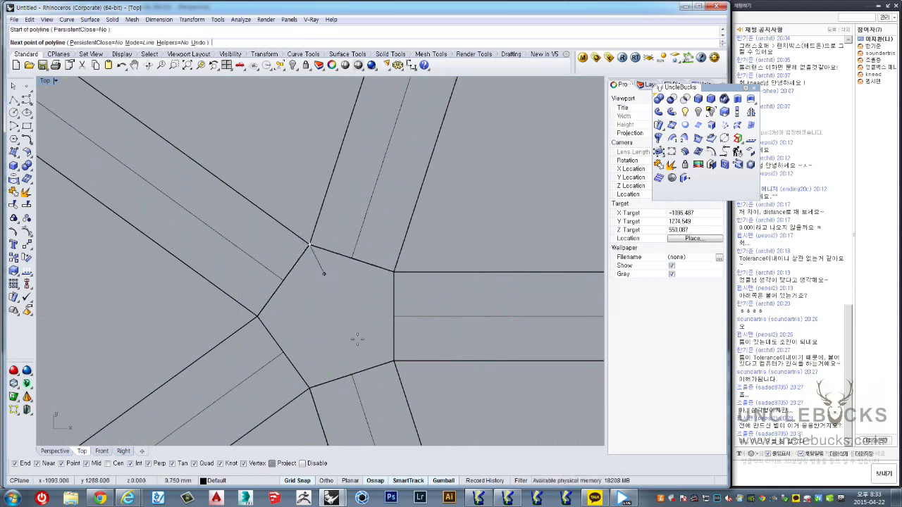
click(352, 372)
key(Return)
key(Return)
click(258, 315)
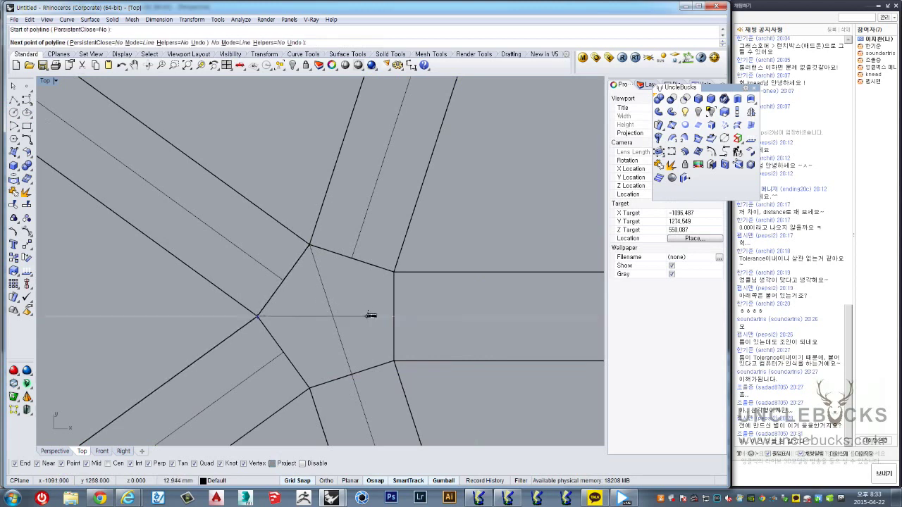
click(394, 317)
key(Return)
click(442, 315)
scroll(418, 303, down, 2)
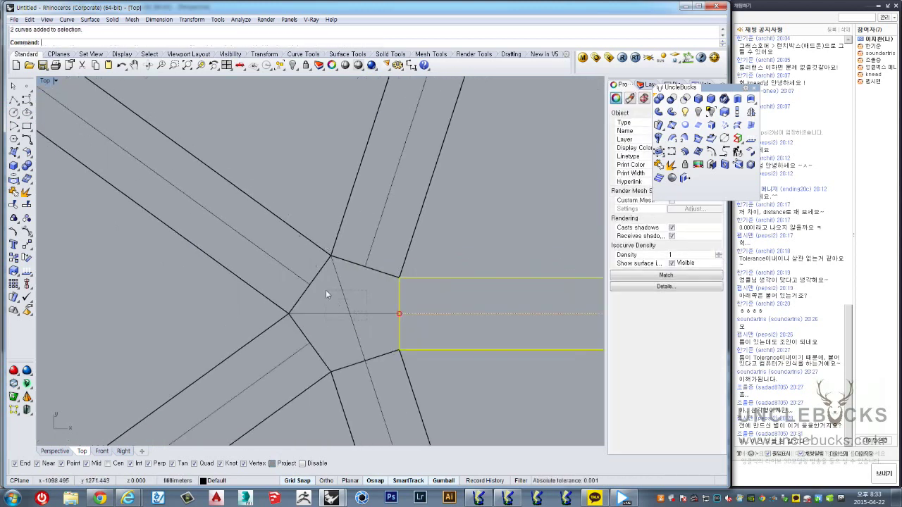
Step: Gumball-drag the thin strip out to the right of the hub
scroll(326, 290, down, 3)
scroll(185, 250, down, 4)
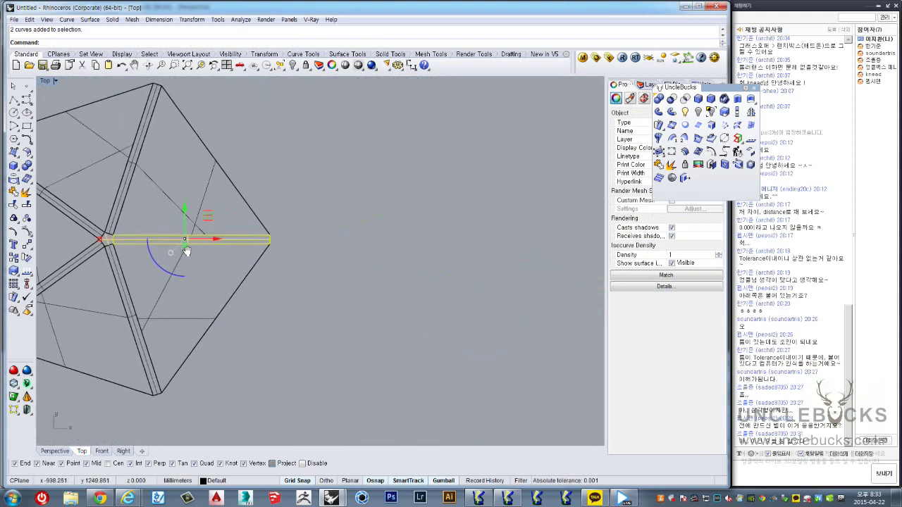
right_drag(185, 250, 200, 251)
drag(222, 233, 432, 228)
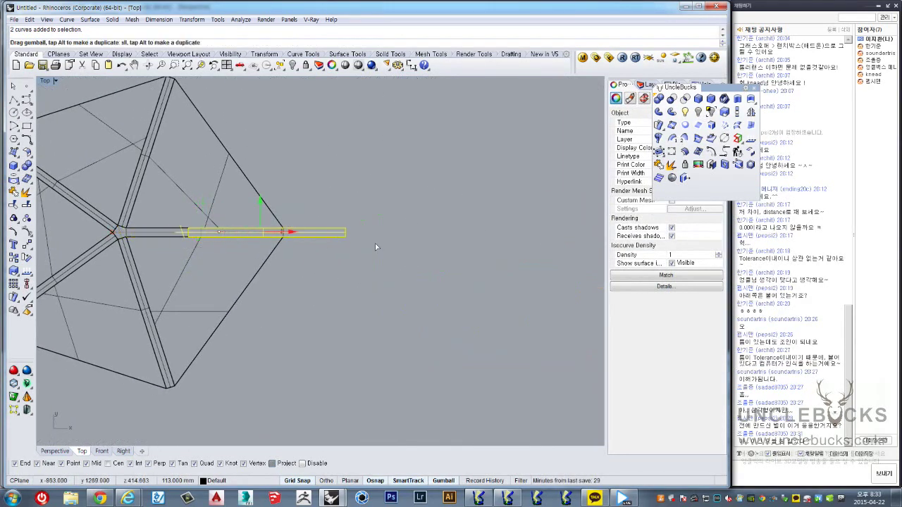
Step: In the maximized Perspective view, stretch the yellow strip longer along its length
double_click(44, 82)
double_click(335, 81)
scroll(449, 197, down, 5)
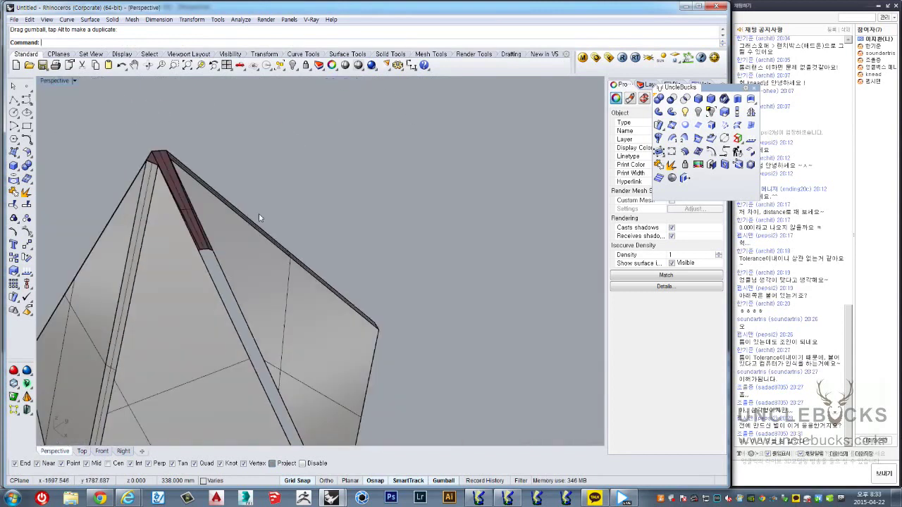
scroll(261, 211, down, 5)
scroll(338, 237, up, 3)
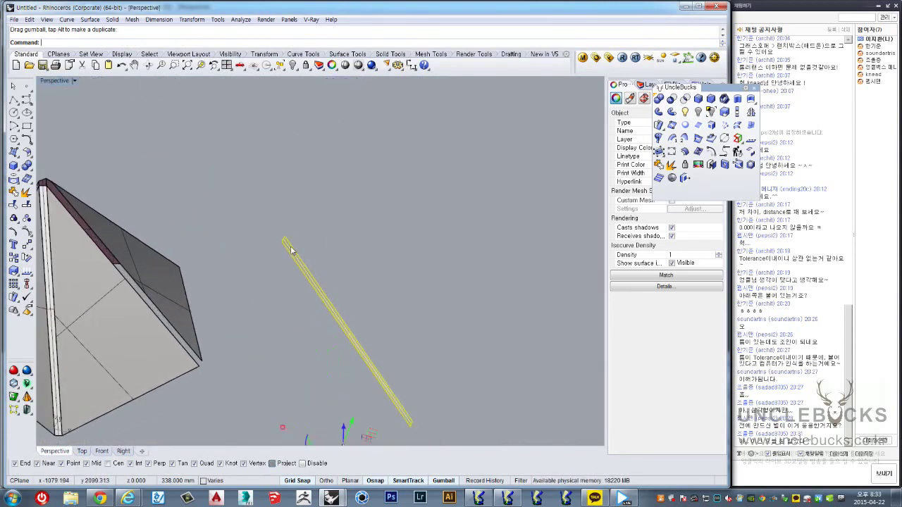
scroll(318, 229, up, 3)
scroll(348, 213, up, 3)
right_drag(348, 212, 459, 195)
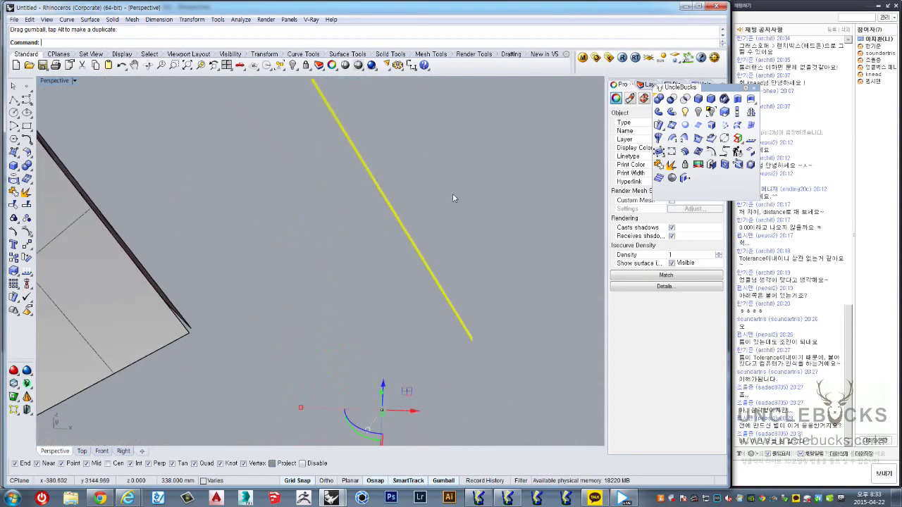
click(391, 226)
right_drag(358, 257, 314, 245)
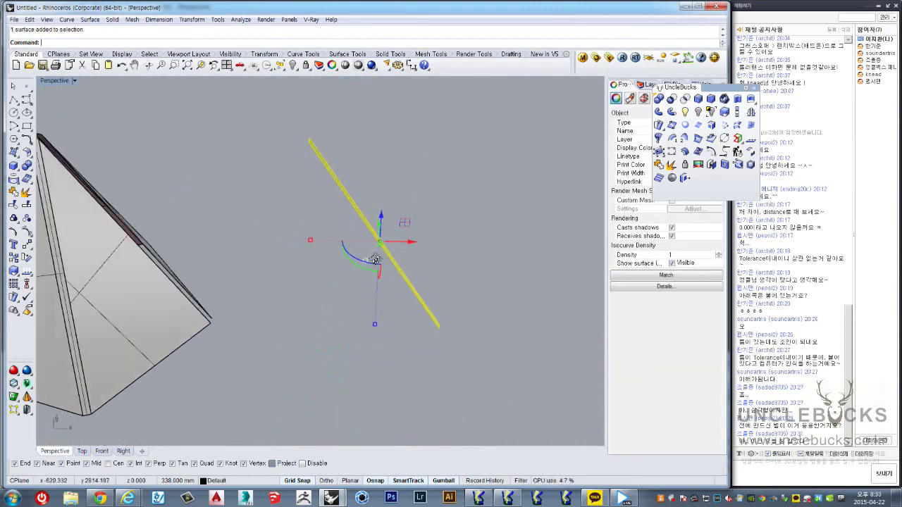
drag(313, 244, 277, 208)
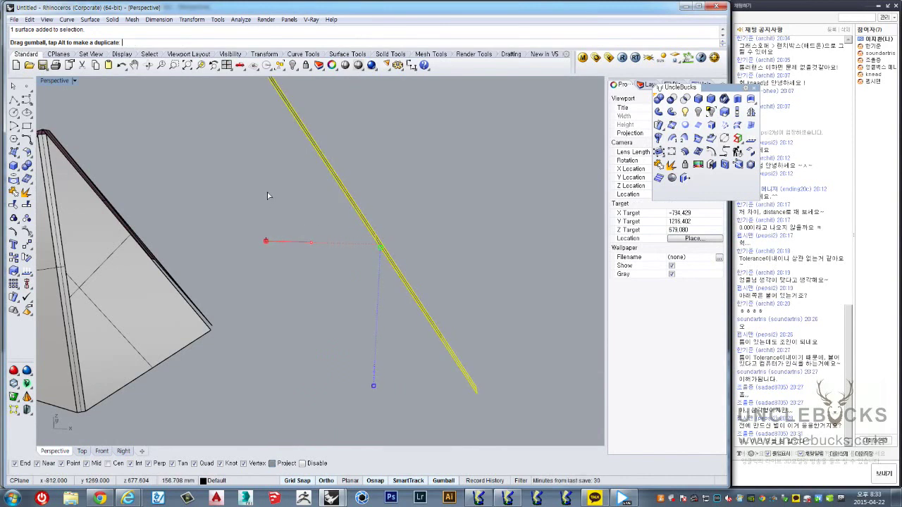
drag(277, 208, 267, 193)
Step: Reselect the strip and return to a maximized Top view
click(445, 191)
click(344, 192)
right_drag(343, 192, 331, 191)
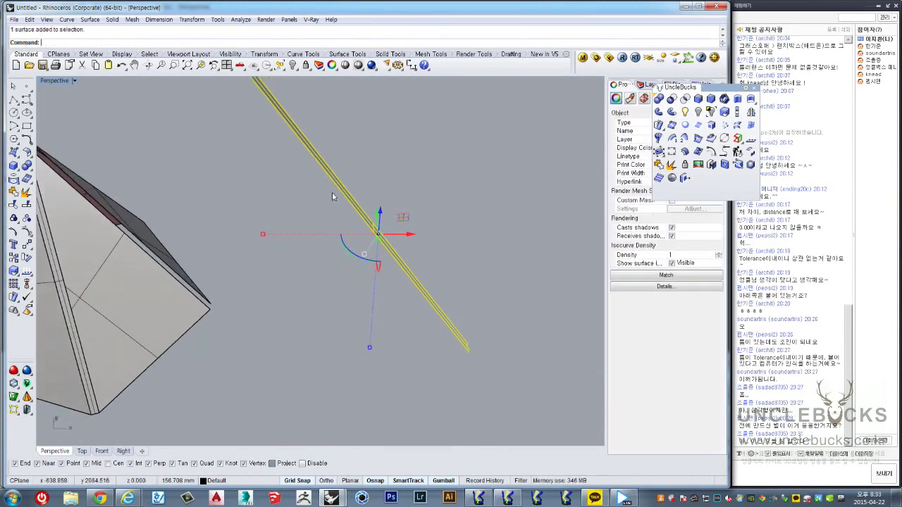
double_click(46, 82)
double_click(46, 81)
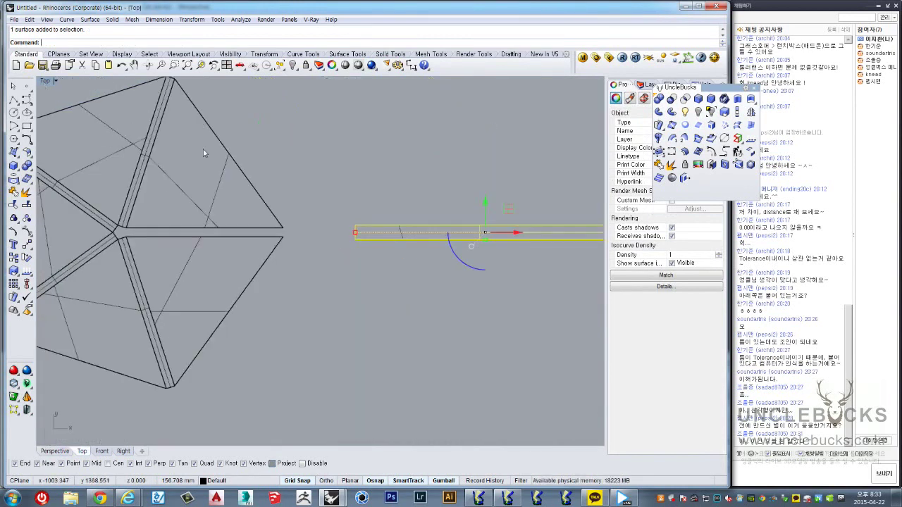
right_drag(303, 197, 255, 231)
scroll(317, 271, up, 4)
Step: Zoom to the hub, window-select its two thin curves, and select the strip beside it
scroll(353, 256, up, 2)
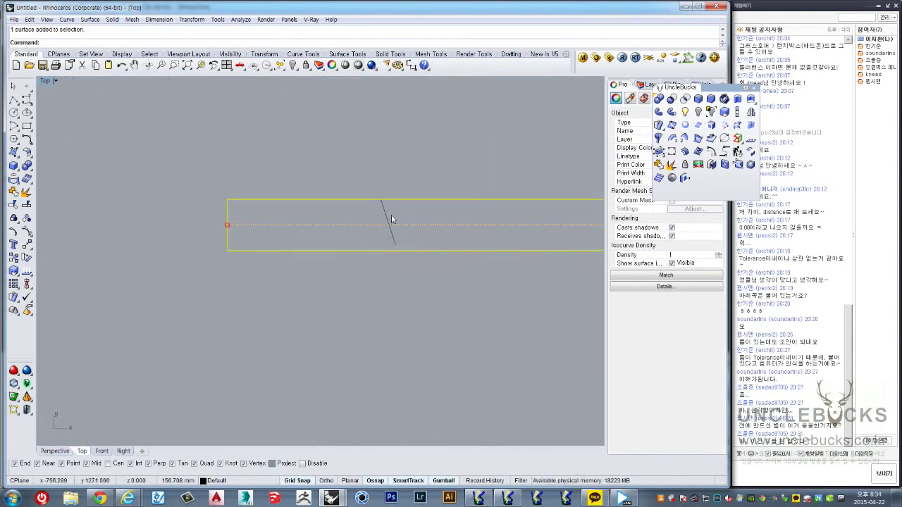
scroll(389, 219, down, 2)
scroll(415, 231, down, 1)
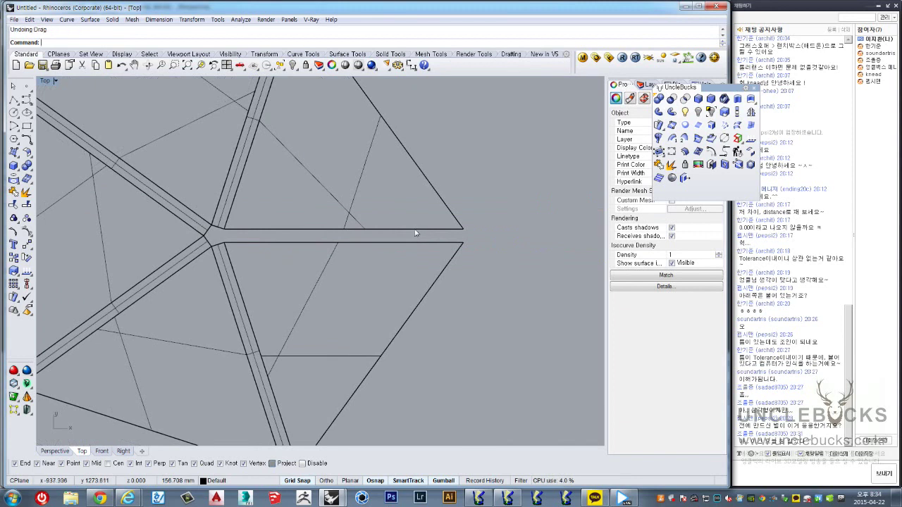
scroll(416, 233, down, 3)
scroll(352, 233, up, 3)
scroll(312, 212, up, 2)
click(339, 242)
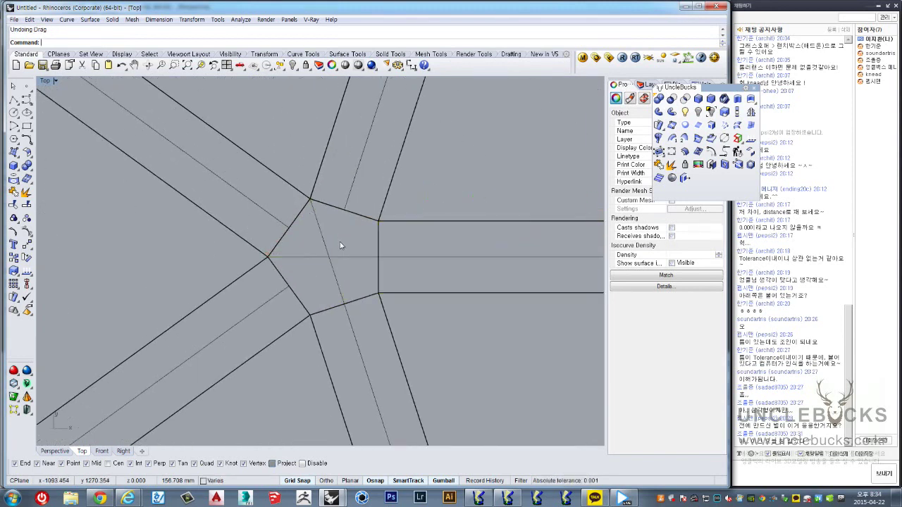
drag(340, 242, 318, 269)
click(397, 256)
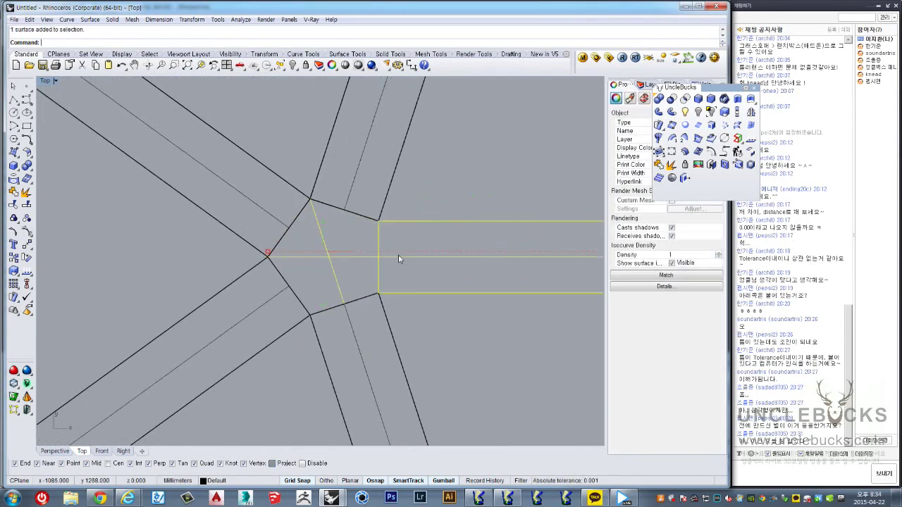
scroll(397, 255, down, 2)
scroll(368, 244, up, 1)
scroll(367, 245, up, 2)
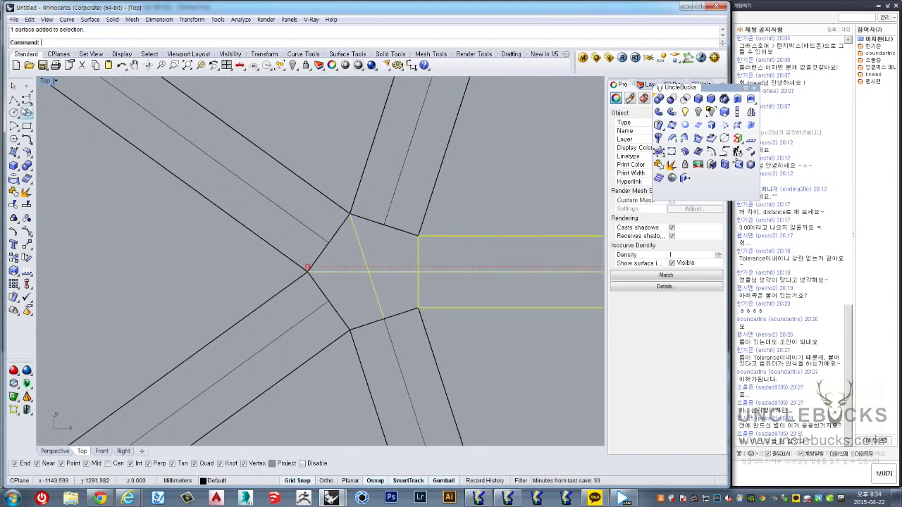
click(13, 99)
Step: Draw a guide line between the lower and upper hub vertices and move the horizontal guide right
click(350, 329)
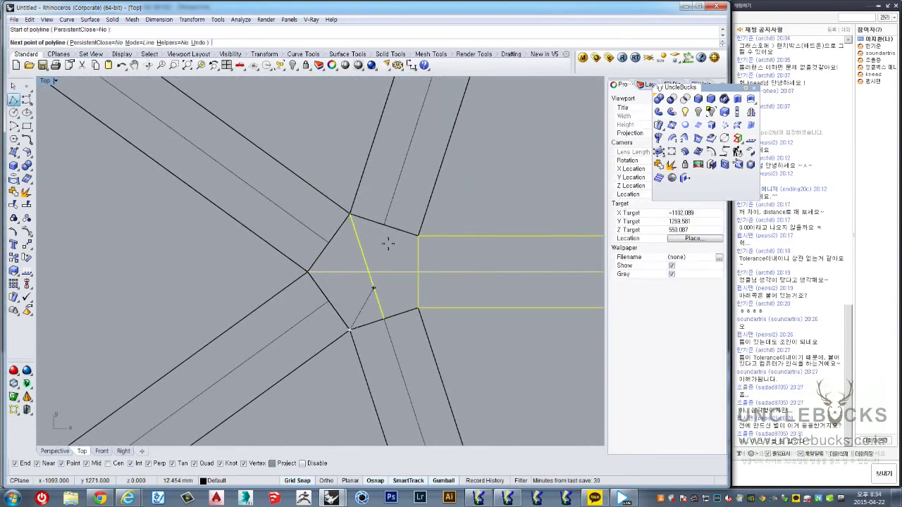
click(382, 224)
key(Return)
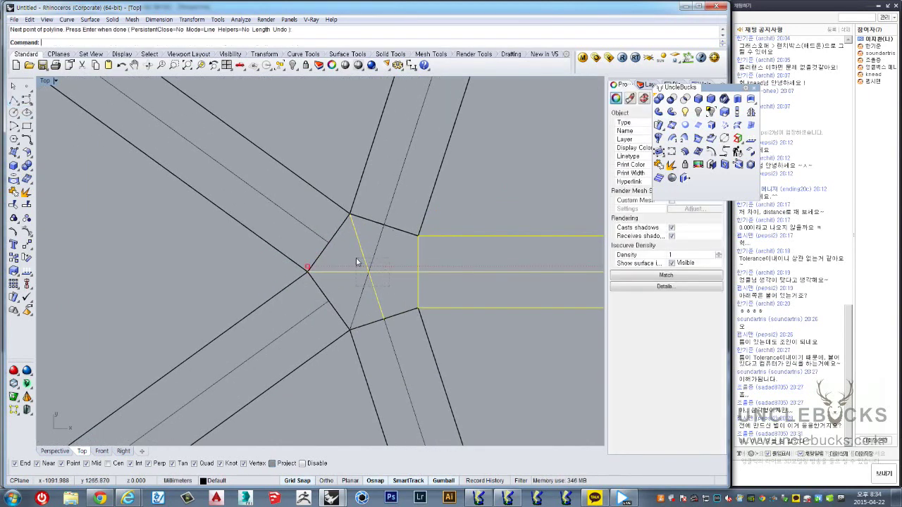
click(357, 261)
scroll(356, 261, down, 3)
scroll(356, 261, down, 3)
right_drag(481, 271, 235, 244)
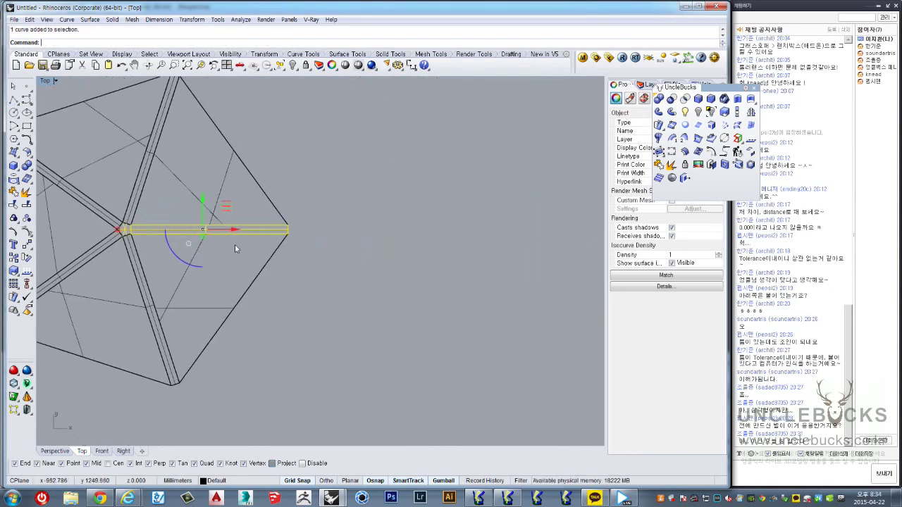
scroll(232, 238, down, 1)
drag(232, 237, 424, 252)
scroll(424, 252, up, 5)
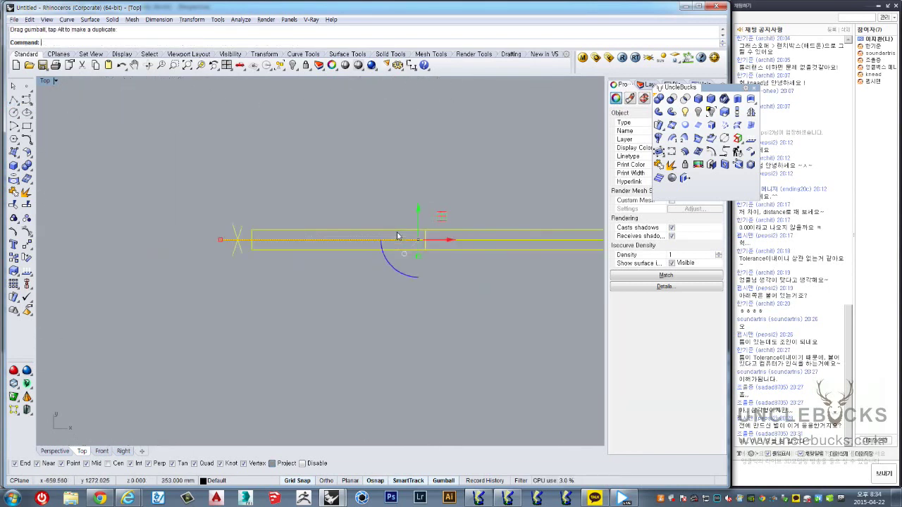
Step: Slide the strip along its length in Perspective, then return to a maximized Top view
click(415, 242)
double_click(47, 81)
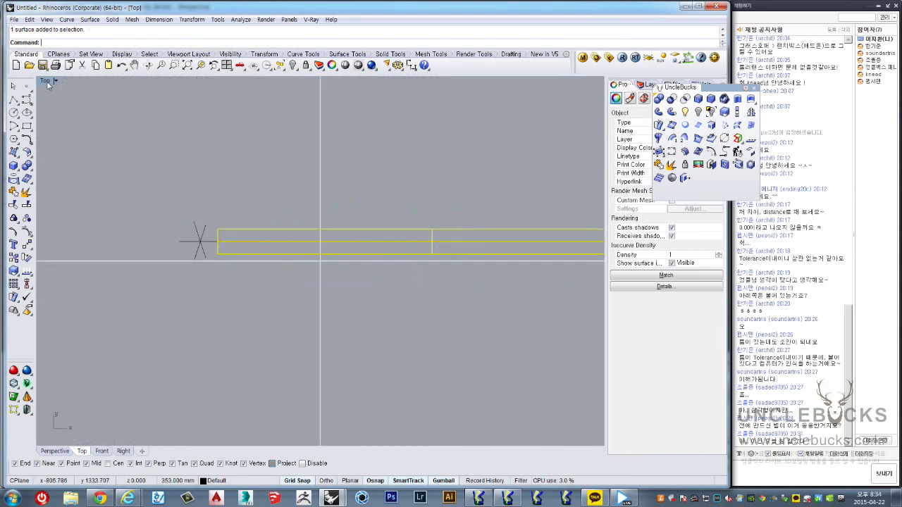
double_click(338, 81)
scroll(350, 223, up, 2)
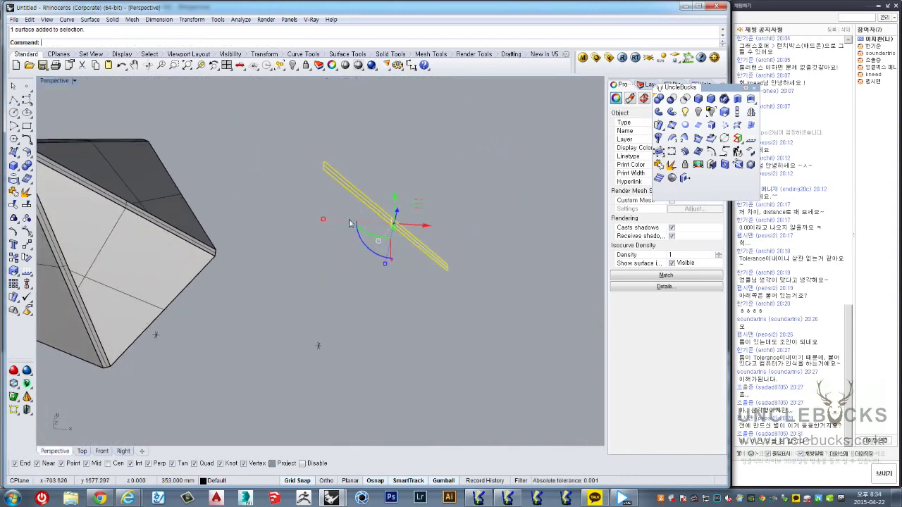
mouse_move(322, 222)
mouse_down()
mouse_move(292, 183)
mouse_move(269, 179)
mouse_move(265, 197)
mouse_move(288, 205)
mouse_up()
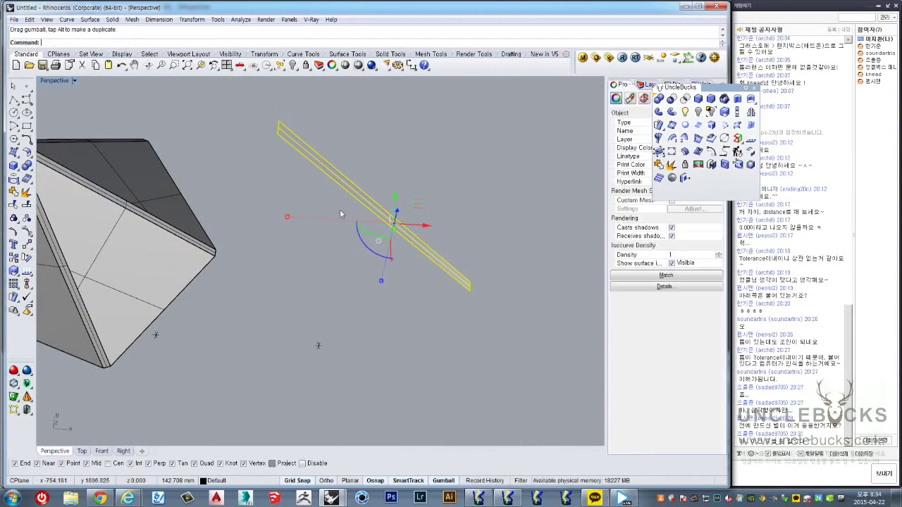
double_click(53, 81)
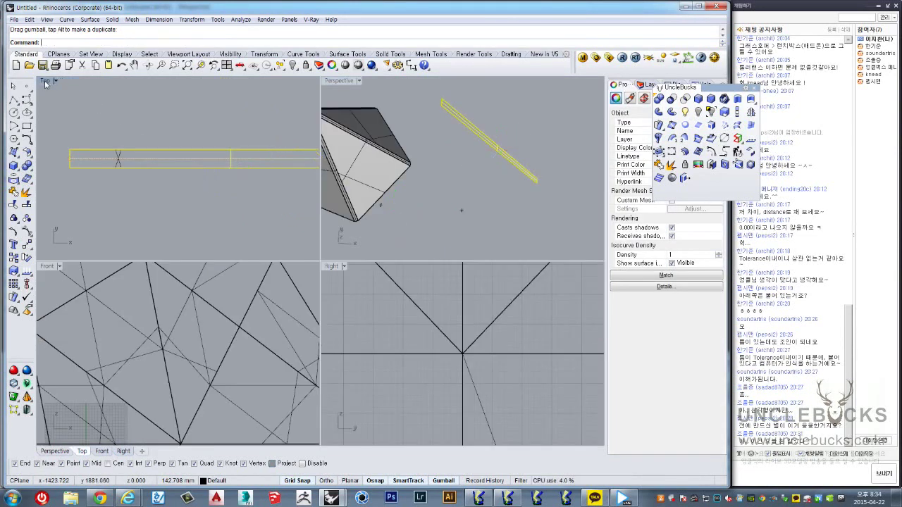
double_click(45, 81)
scroll(232, 183, up, 3)
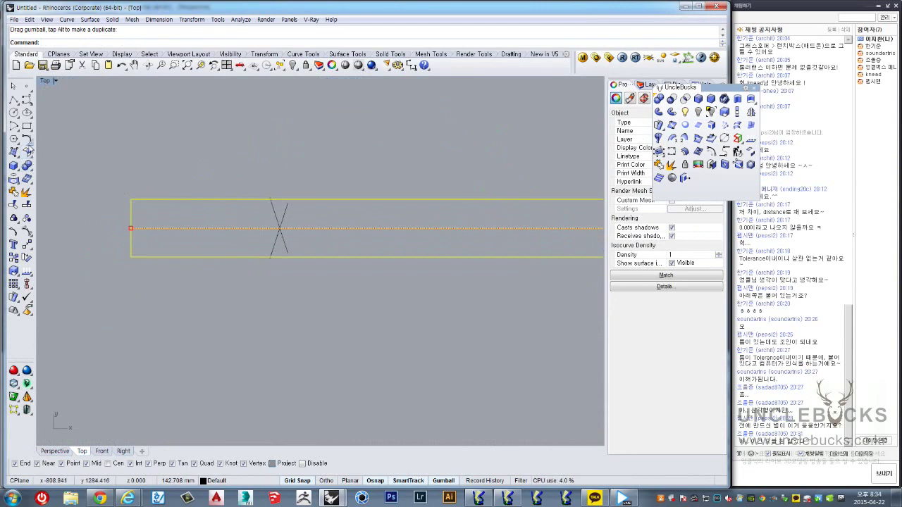
Step: Polar-array the strip five times over 360° around the crossing guides
click(13, 285)
click(41, 289)
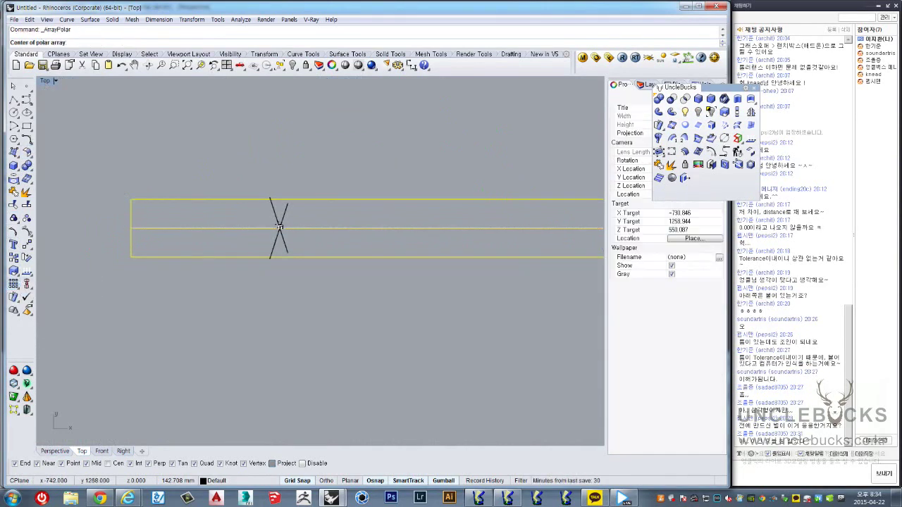
click(279, 227)
scroll(353, 127, down, 2)
key(Return)
key(Return)
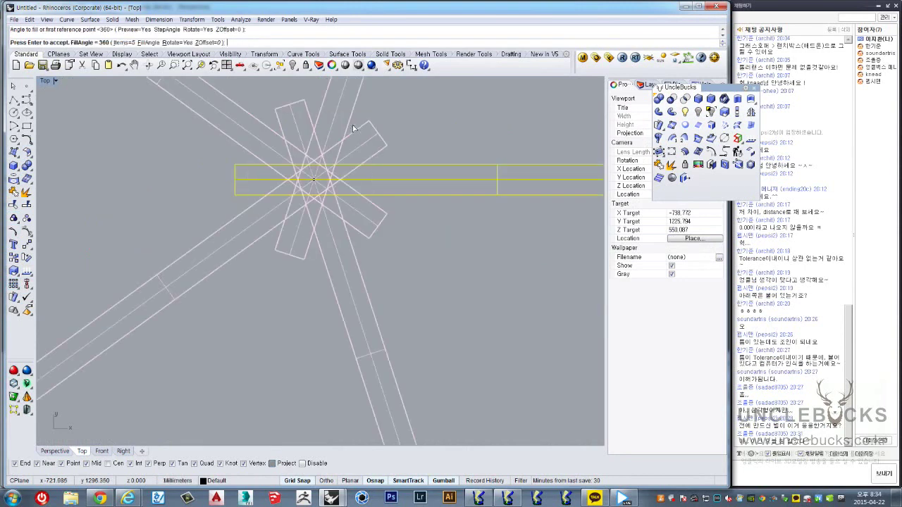
key(Return)
Step: In maximized Perspective, select one crossing beam surface and add the other four
double_click(44, 81)
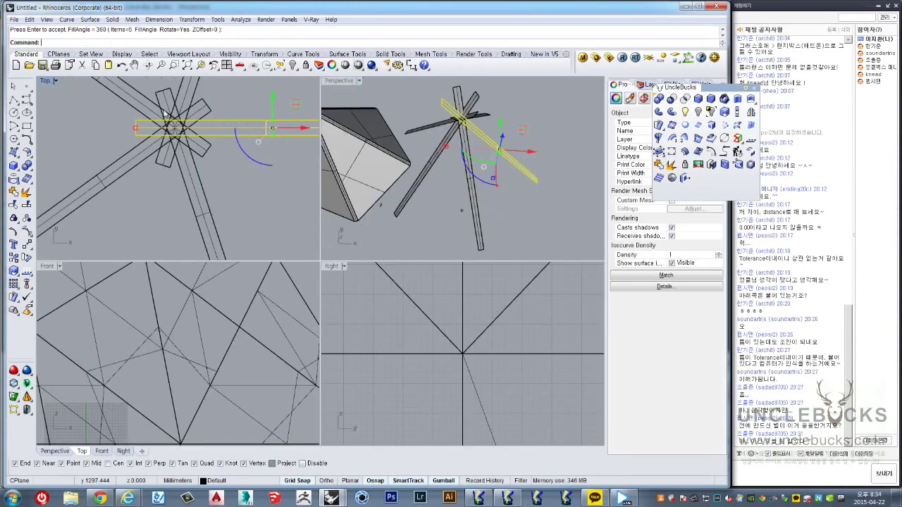
double_click(341, 81)
scroll(293, 167, up, 3)
scroll(292, 167, up, 3)
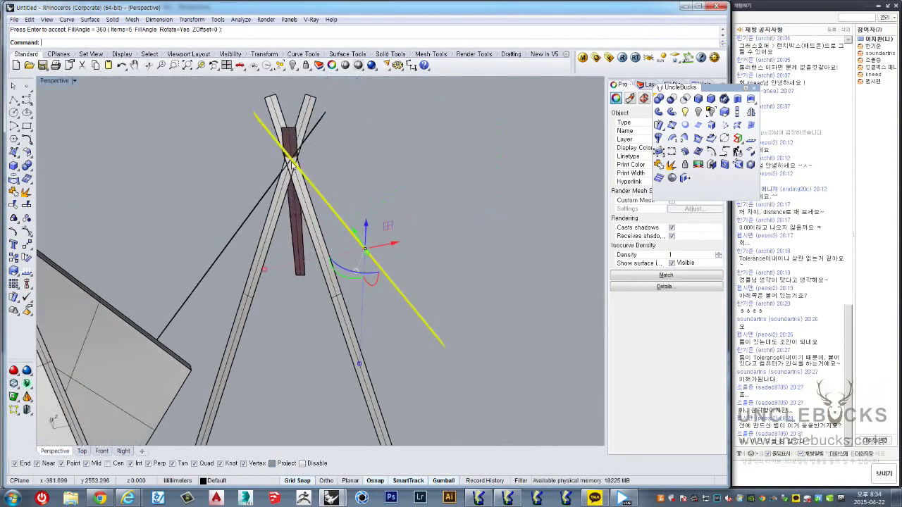
scroll(292, 167, up, 3)
mouse_move(293, 167)
right_down()
mouse_move(365, 163)
mouse_move(374, 201)
mouse_move(363, 174)
right_up()
key(Escape)
mouse_move(383, 162)
right_down()
mouse_move(338, 238)
mouse_move(258, 240)
mouse_move(422, 221)
right_up()
click(323, 261)
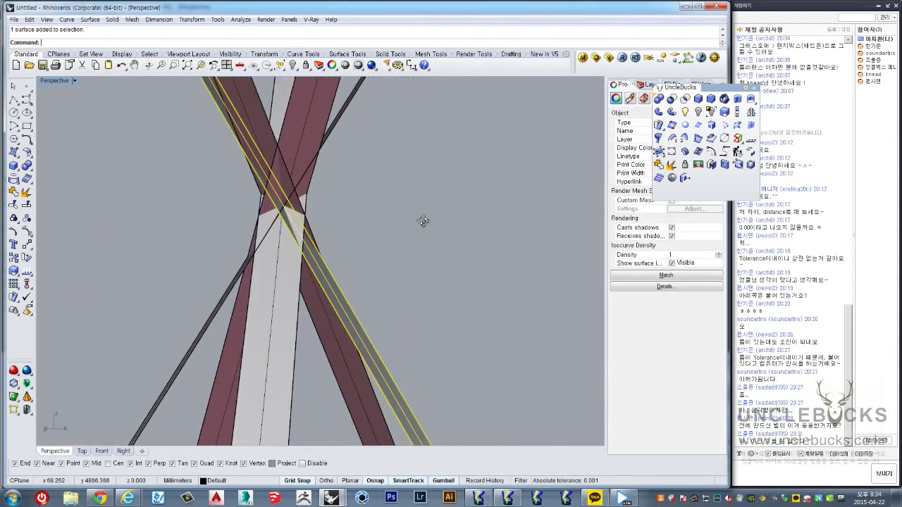
drag(156, 159, 352, 174)
right_drag(352, 173, 431, 182)
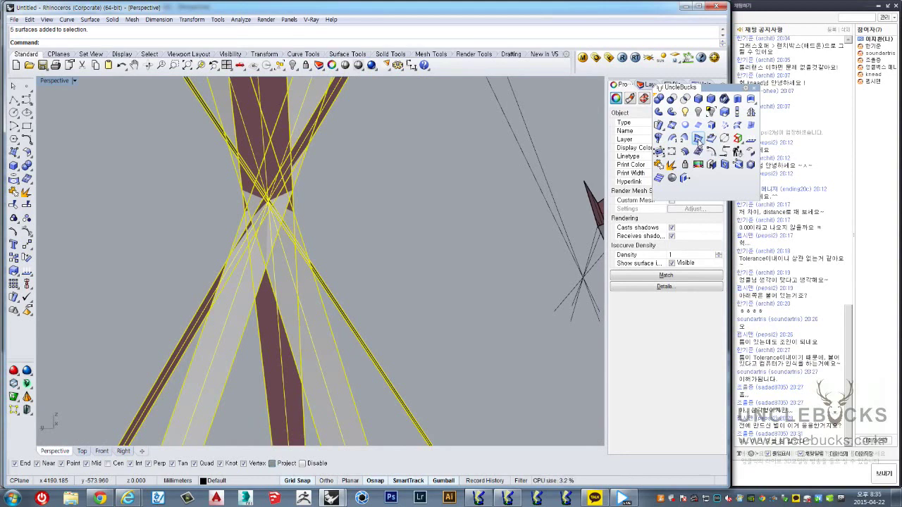
Step: Intersect the five selected beams, inspect the new curves, and reselect the five surfaces
click(698, 140)
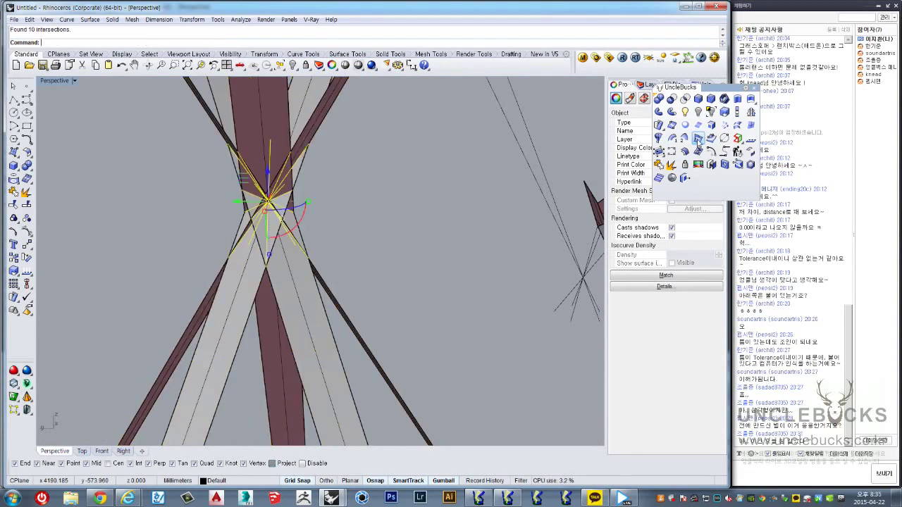
mouse_move(342, 177)
right_down()
mouse_move(286, 221)
mouse_move(324, 134)
mouse_move(390, 136)
mouse_move(377, 145)
mouse_move(372, 198)
mouse_move(306, 187)
right_up()
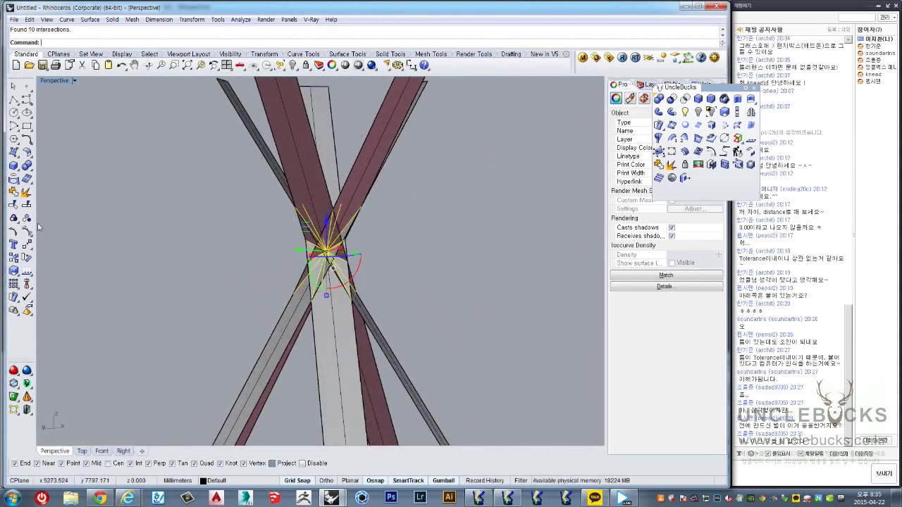
drag(487, 155, 155, 134)
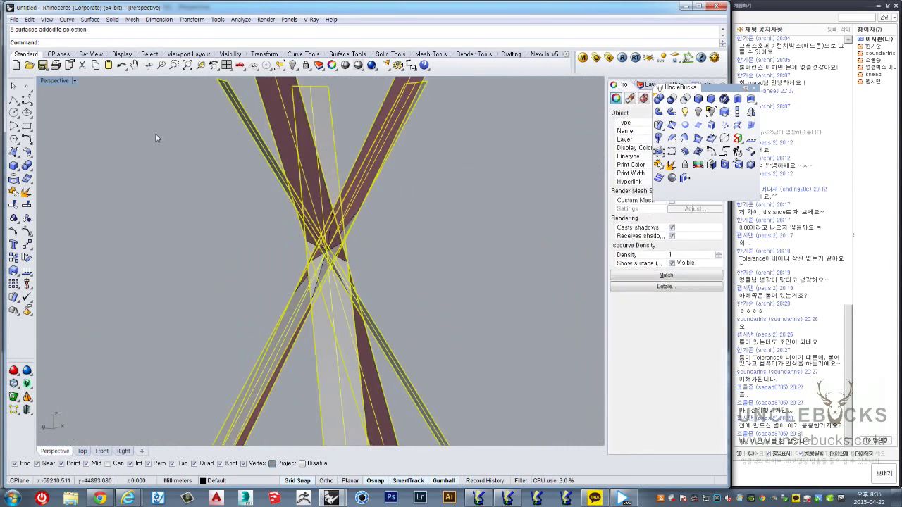
Step: Split the five beams using the intersection curves as cutters
click(28, 205)
drag(178, 147, 513, 366)
key(Return)
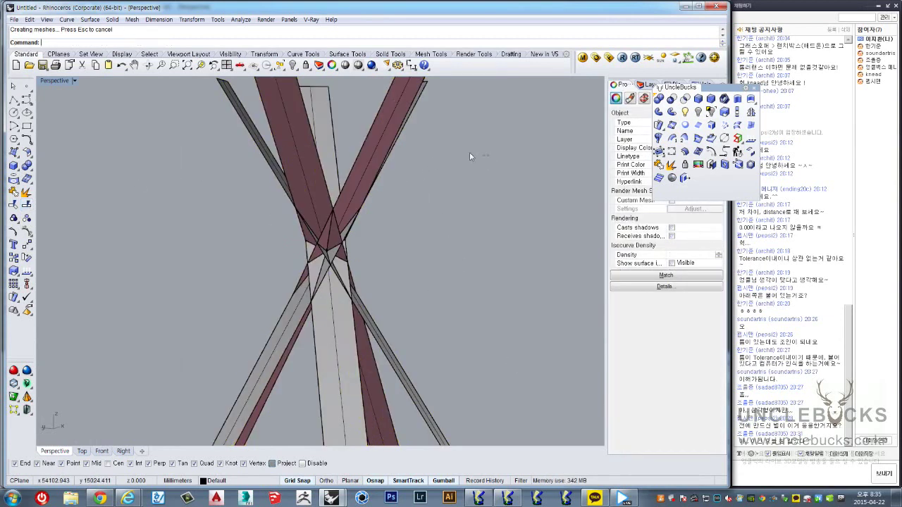
Step: Delete the beam pieces and leftover curves above the meeting point
drag(128, 121, 118, 117)
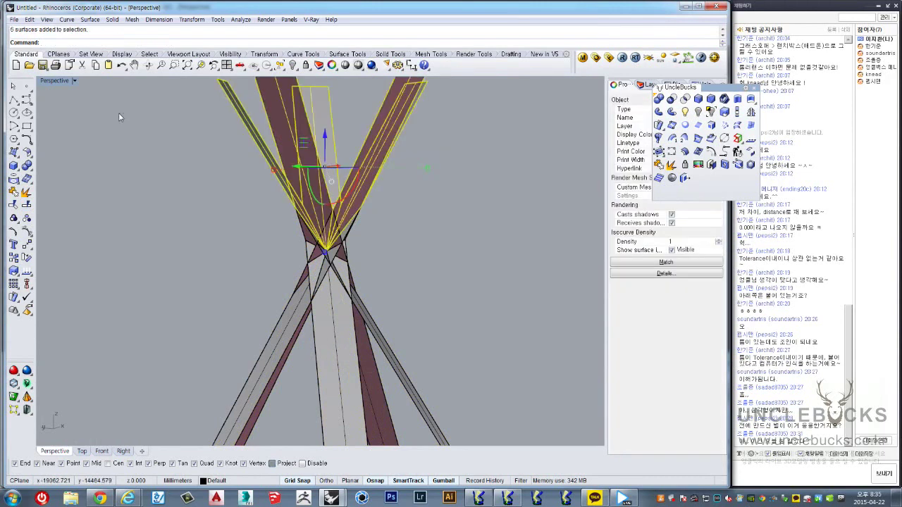
key(Delete)
mouse_move(160, 142)
right_down()
mouse_move(195, 205)
mouse_move(159, 112)
mouse_move(281, 221)
mouse_move(287, 215)
mouse_move(186, 190)
right_up()
drag(167, 174, 489, 415)
key(Delete)
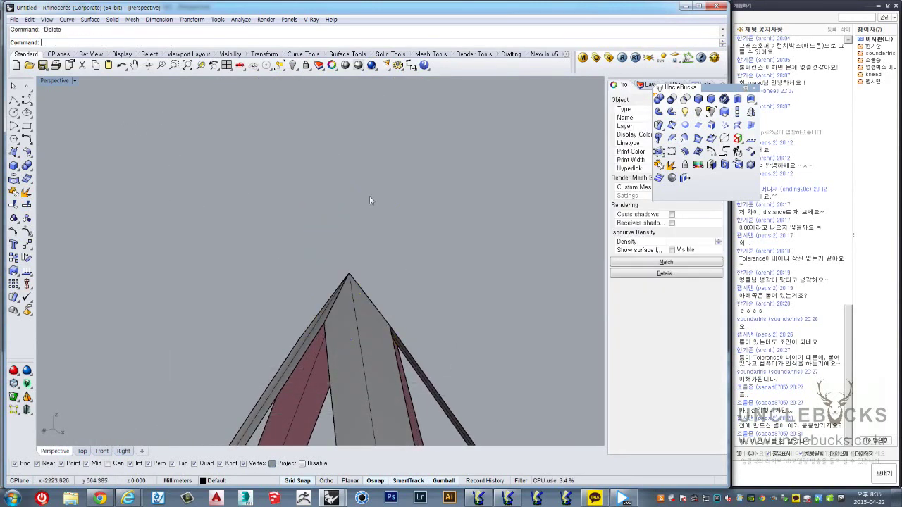
mouse_move(369, 196)
right_down()
mouse_move(352, 282)
mouse_move(360, 311)
mouse_move(447, 244)
mouse_move(411, 197)
mouse_move(368, 268)
mouse_move(362, 228)
mouse_move(326, 185)
mouse_move(342, 162)
mouse_move(371, 228)
mouse_move(343, 253)
mouse_move(323, 206)
mouse_move(341, 237)
mouse_move(364, 173)
mouse_move(368, 190)
mouse_move(345, 202)
mouse_move(380, 265)
mouse_move(404, 248)
mouse_move(280, 240)
right_up()
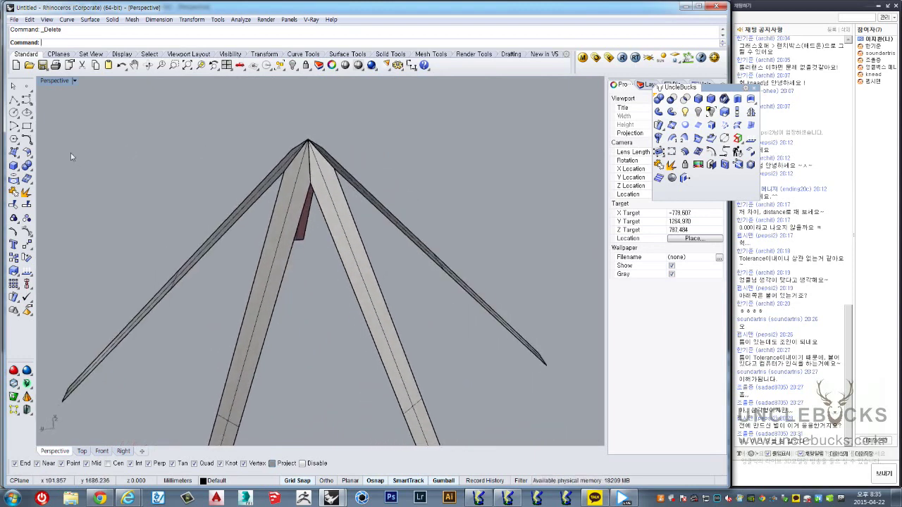
Step: Orbit around the trimmed apex so both red beams show symmetrically
click(13, 113)
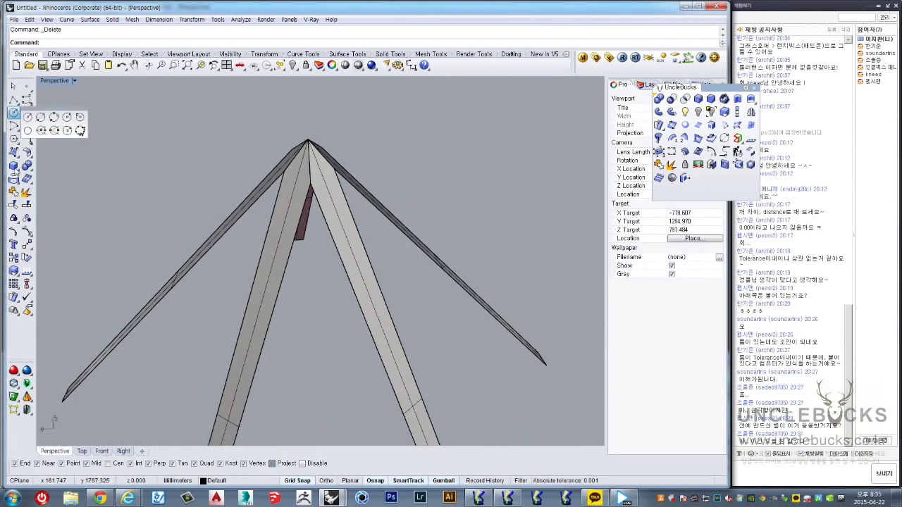
right_drag(255, 164, 322, 157)
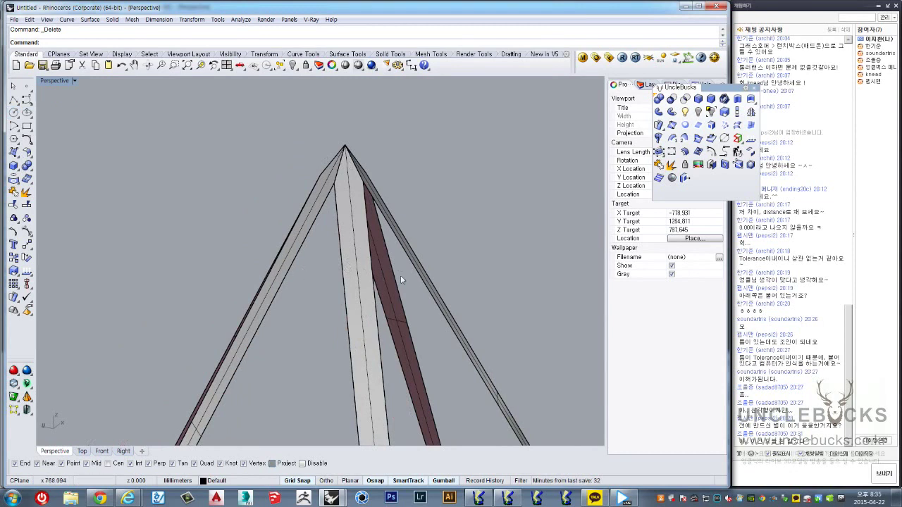
mouse_move(400, 277)
right_down()
mouse_move(417, 280)
mouse_move(255, 230)
right_up()
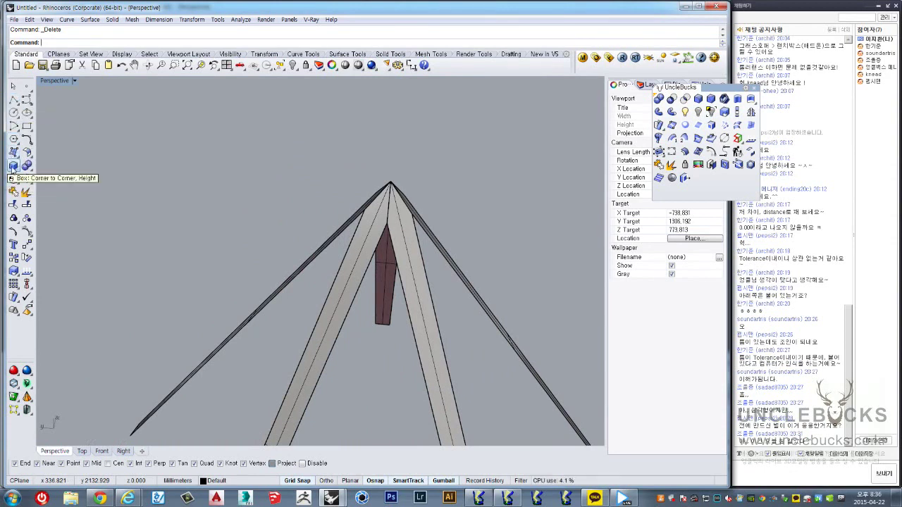
Step: Centre the star's meeting point in maximized Top and delete the upper two arms
double_click(55, 82)
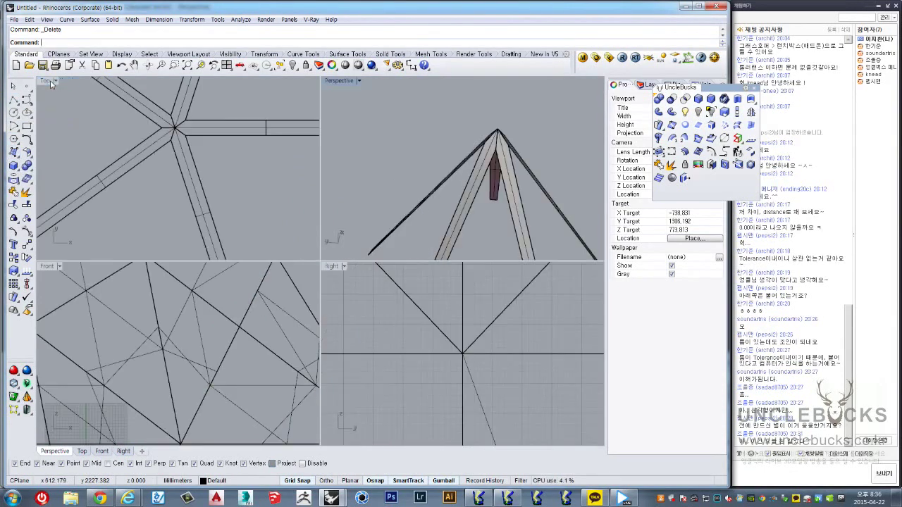
double_click(47, 83)
right_drag(152, 186, 197, 187)
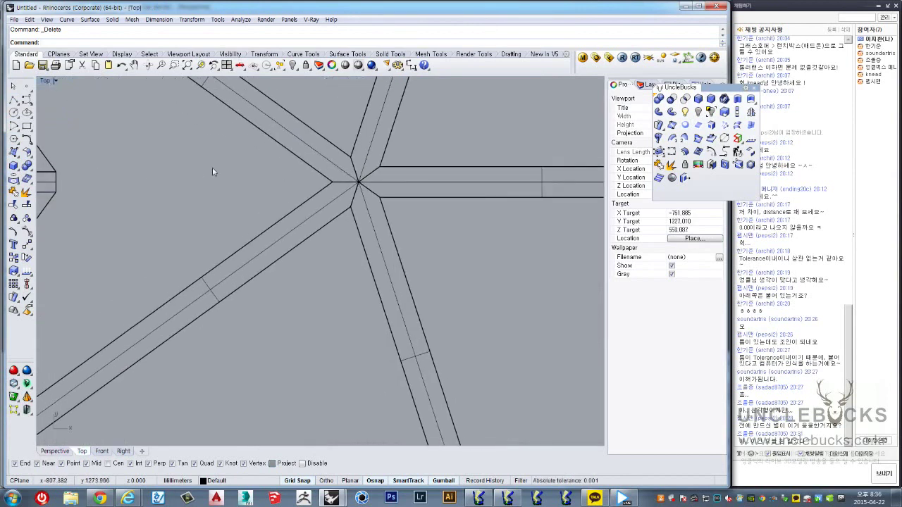
double_click(45, 82)
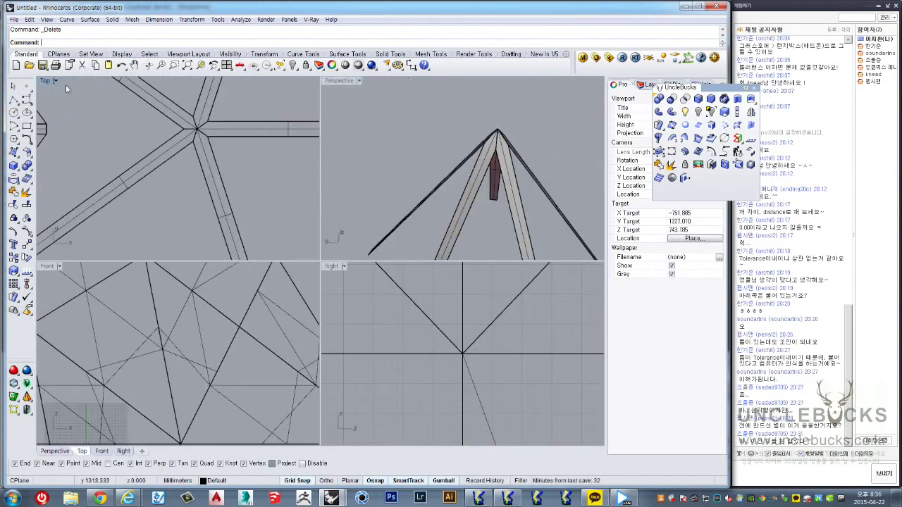
double_click(341, 81)
right_drag(331, 181, 344, 369)
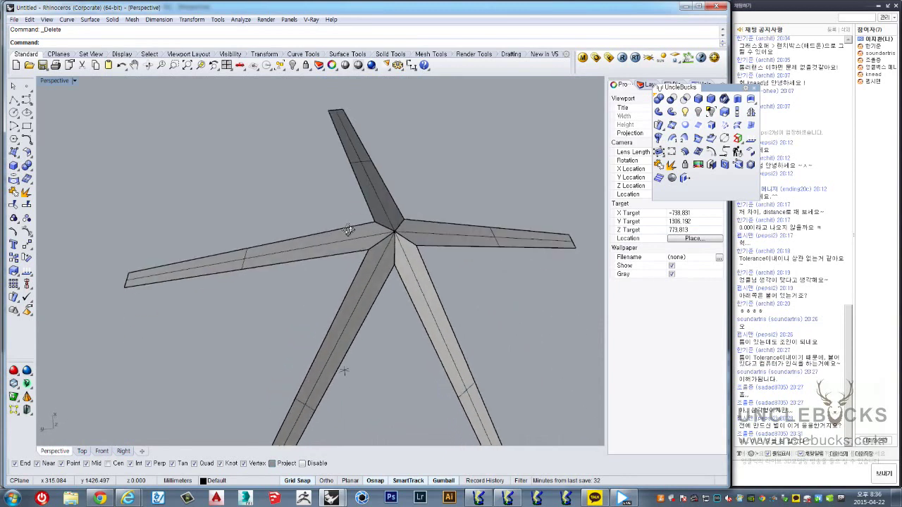
double_click(49, 82)
double_click(46, 83)
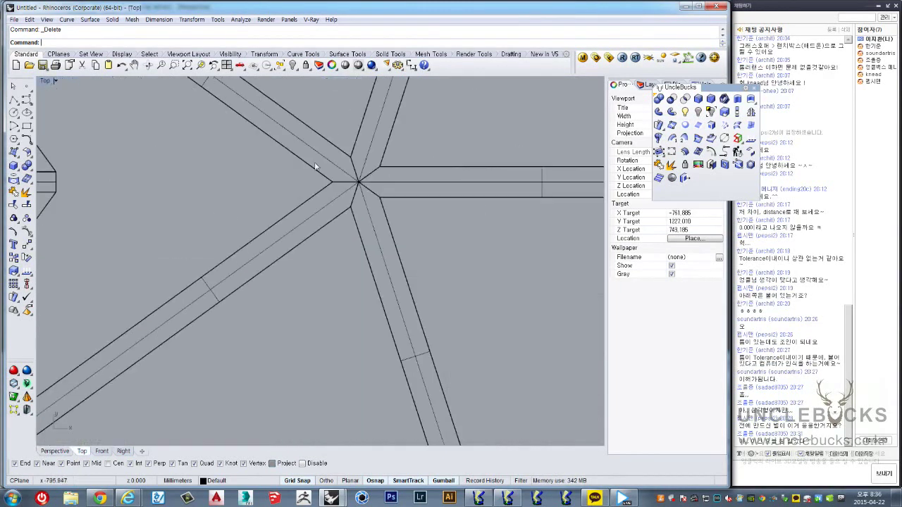
right_drag(330, 158, 272, 229)
drag(183, 187, 182, 192)
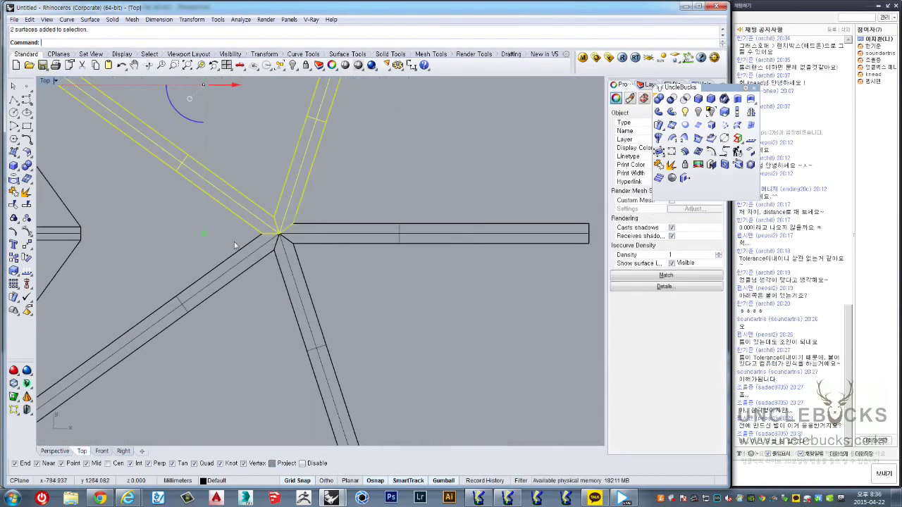
key(Delete)
Step: Delete the lower two arms and select the three crossing curves
drag(370, 272, 185, 296)
key(Delete)
scroll(275, 240, down, 2)
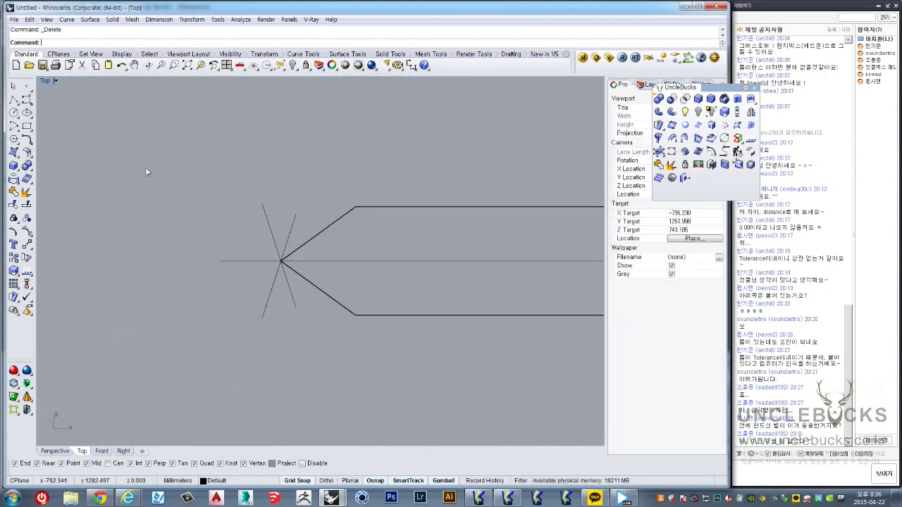
drag(145, 167, 359, 373)
scroll(275, 240, up, 3)
scroll(297, 273, up, 2)
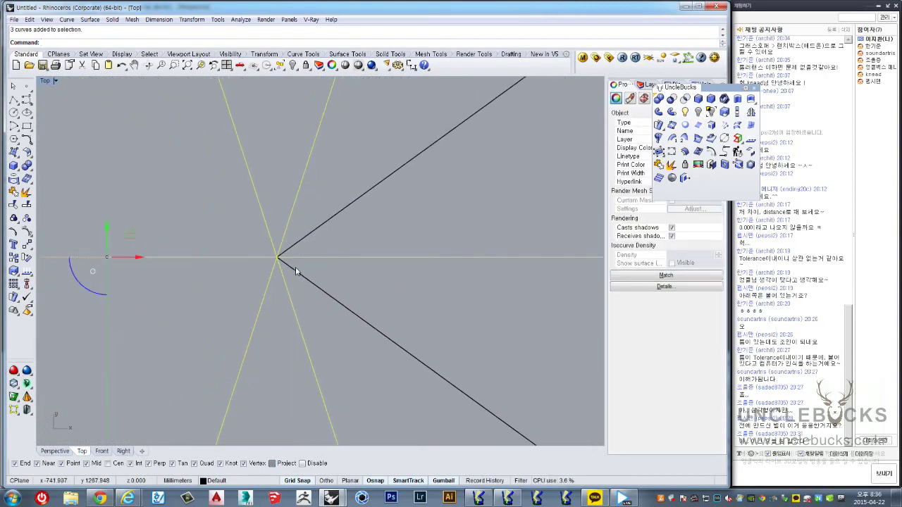
right_drag(258, 248, 257, 238)
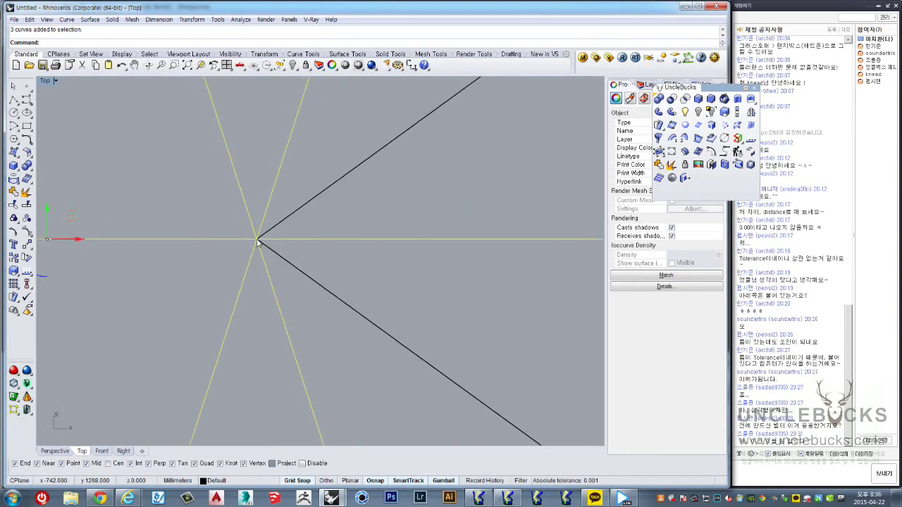
scroll(257, 242, down, 2)
Step: Select the remaining spike and zoom in on it in the maximized Top view
click(298, 210)
scroll(281, 217, up, 1)
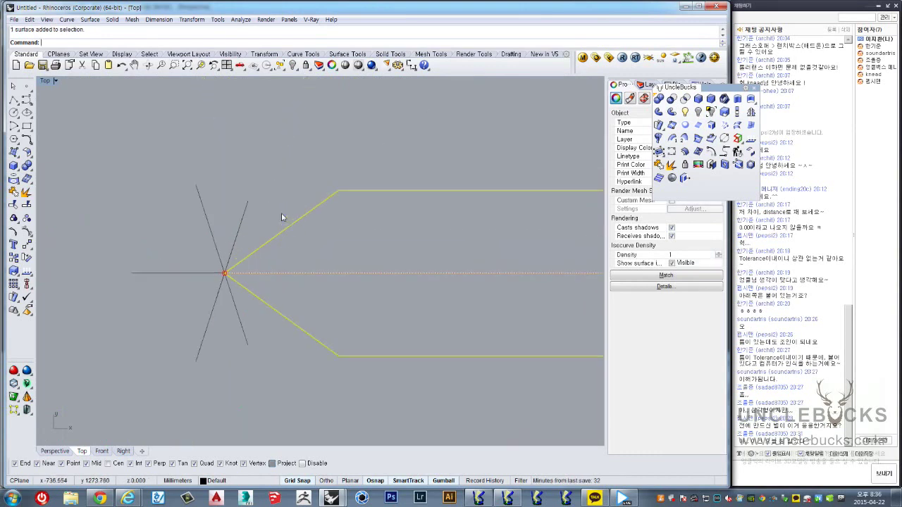
scroll(124, 141, up, 1)
scroll(187, 242, up, 1)
scroll(261, 224, up, 1)
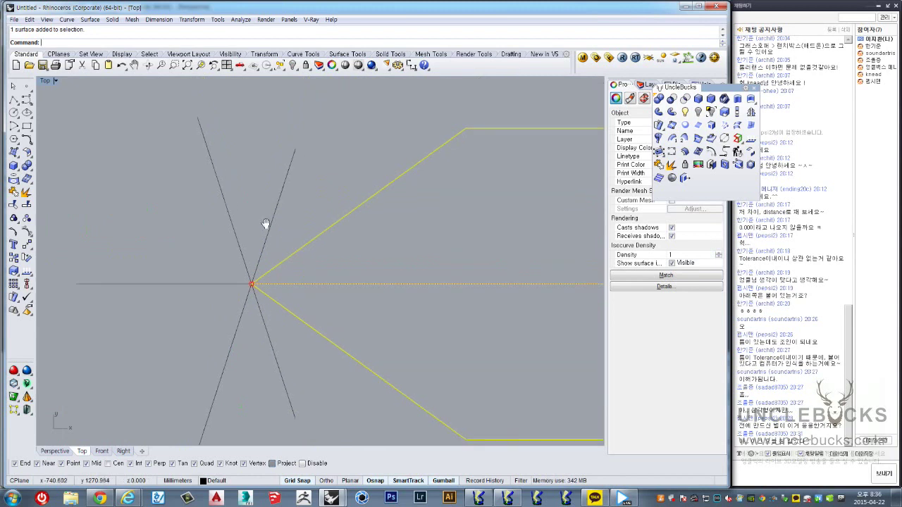
double_click(44, 81)
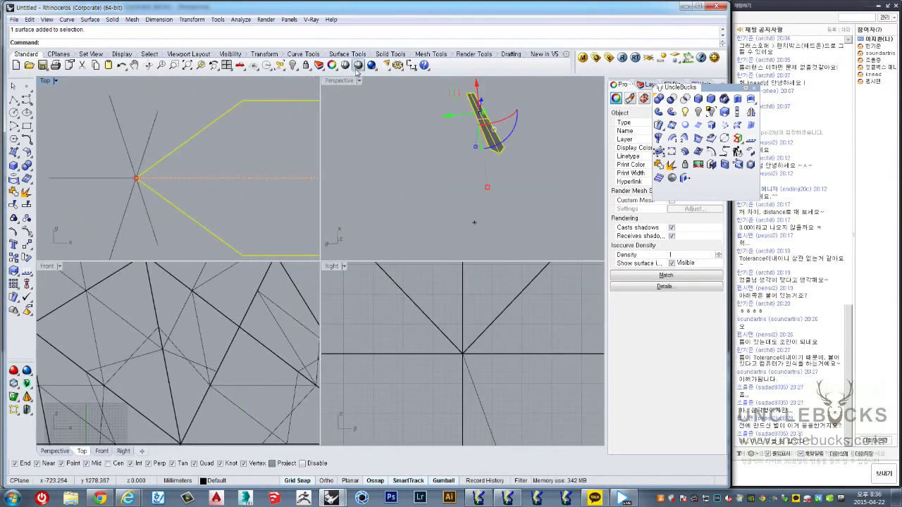
double_click(44, 81)
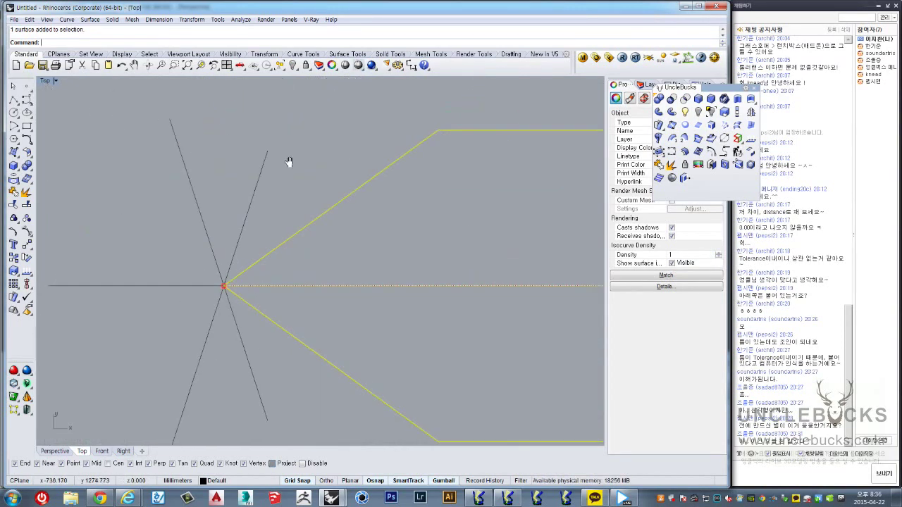
scroll(176, 204, down, 3)
scroll(201, 201, down, 3)
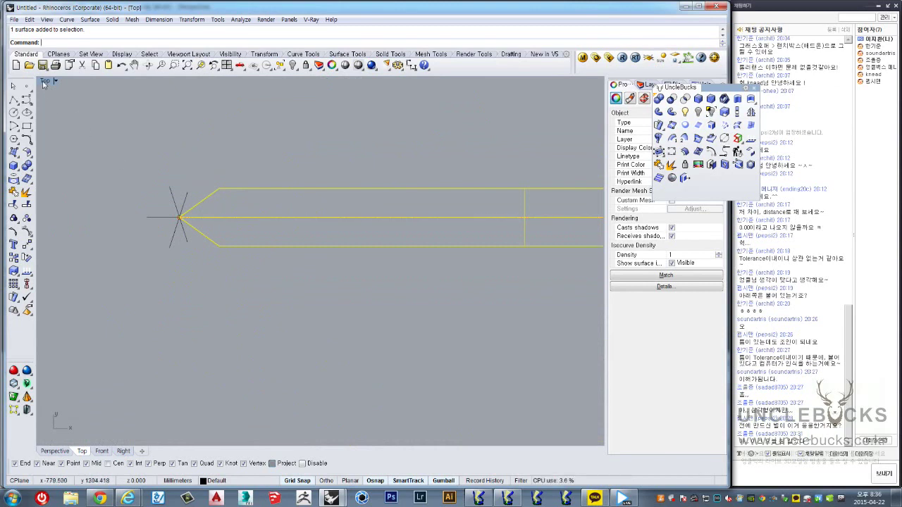
Step: Zoom the Right and Front views, then maximize the Front view
double_click(44, 81)
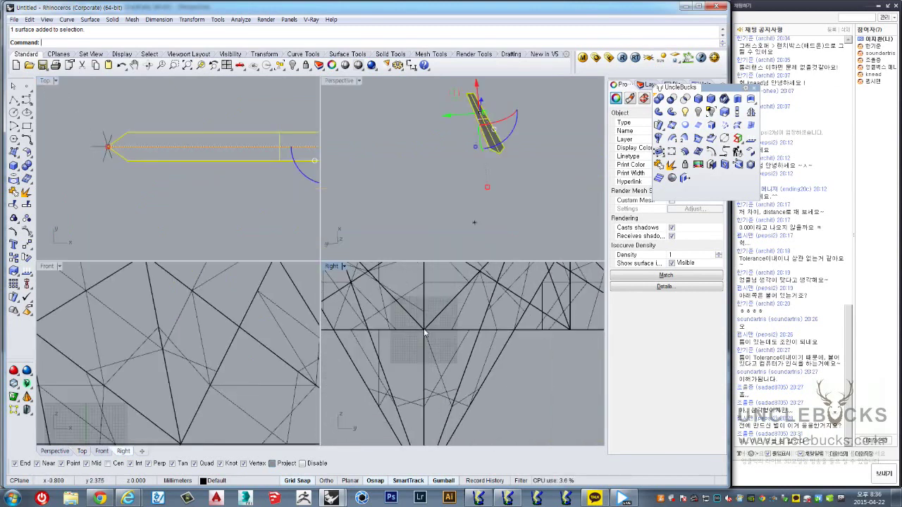
scroll(425, 332, down, 5)
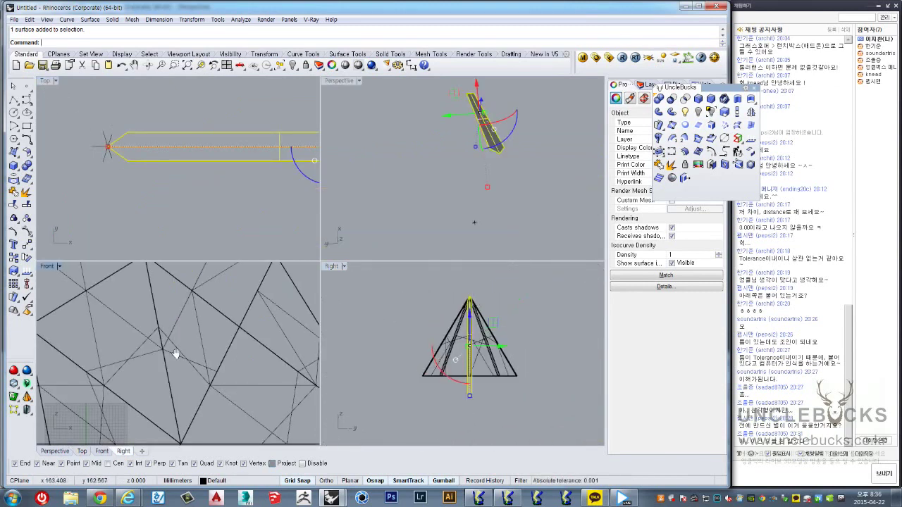
scroll(180, 345, down, 2)
scroll(184, 331, down, 3)
scroll(187, 324, up, 2)
scroll(189, 321, up, 4)
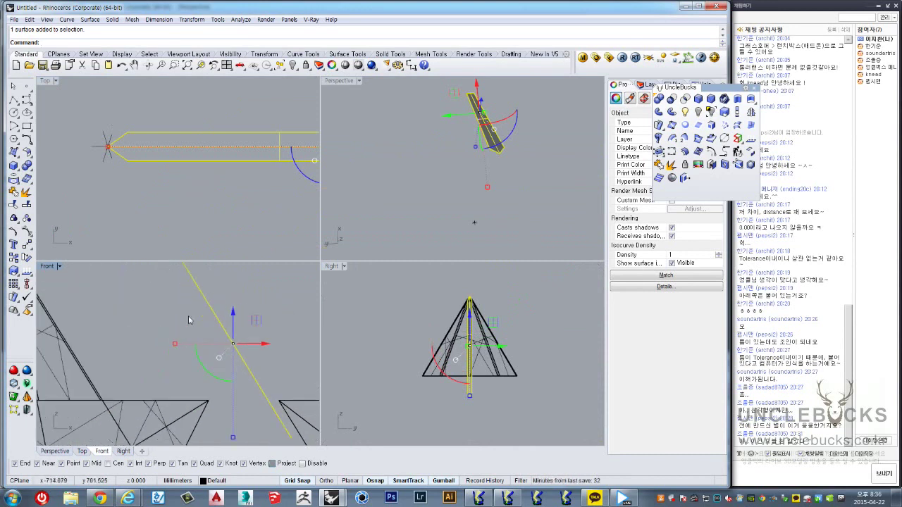
right_drag(206, 303, 192, 342)
double_click(47, 266)
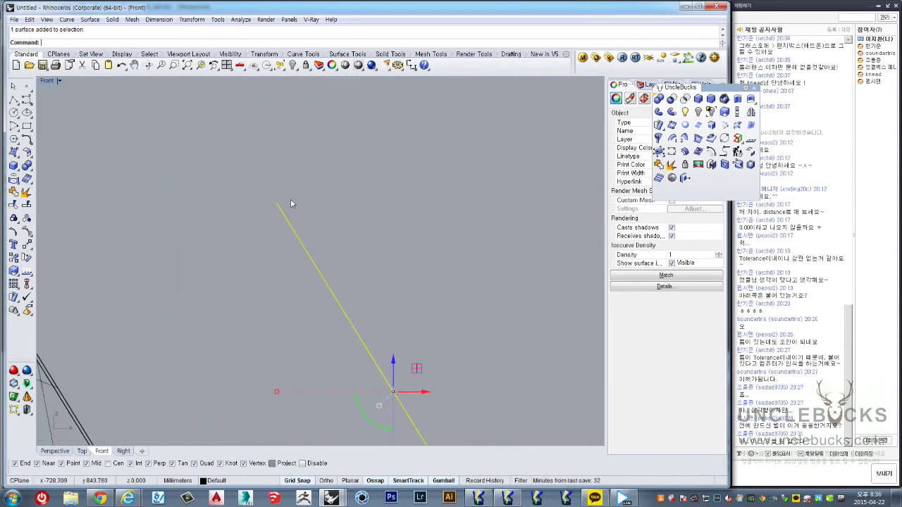
Step: Draw a 60-unit polyline from the diagonal line's upper end along the line
click(289, 200)
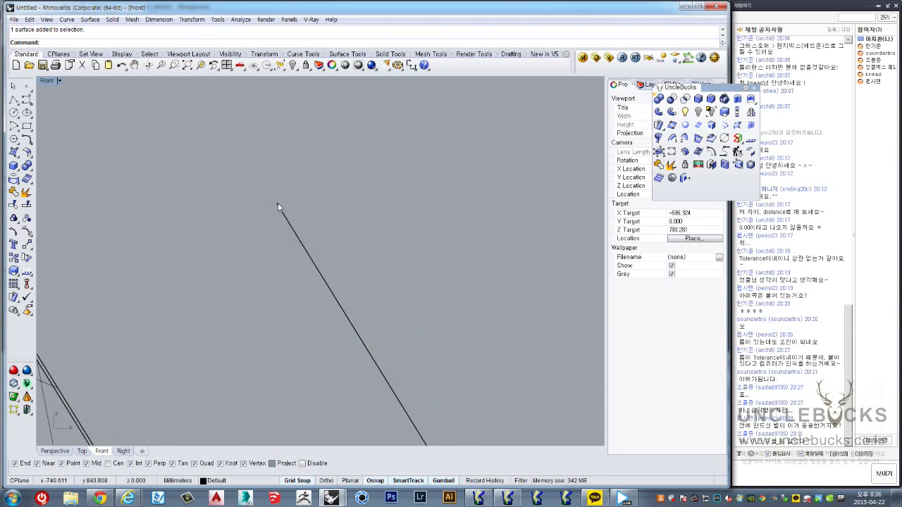
click(13, 100)
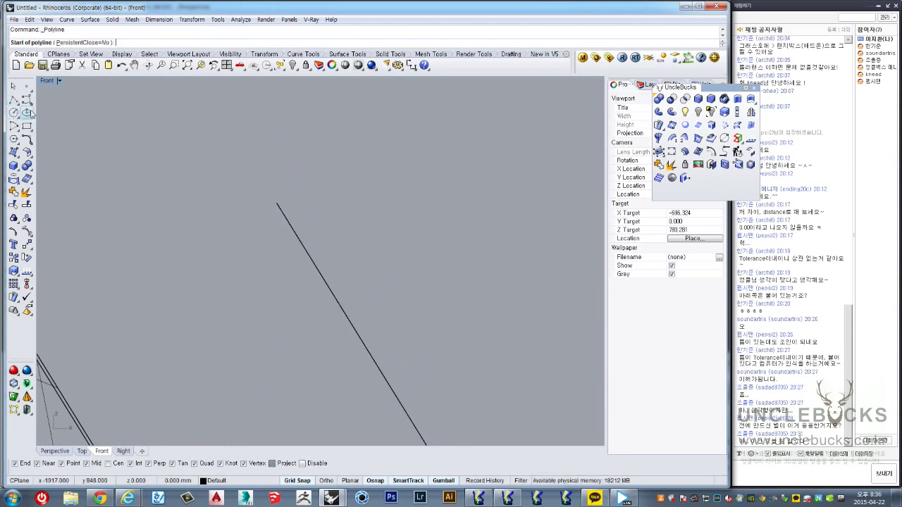
key(Escape)
scroll(311, 134, up, 3)
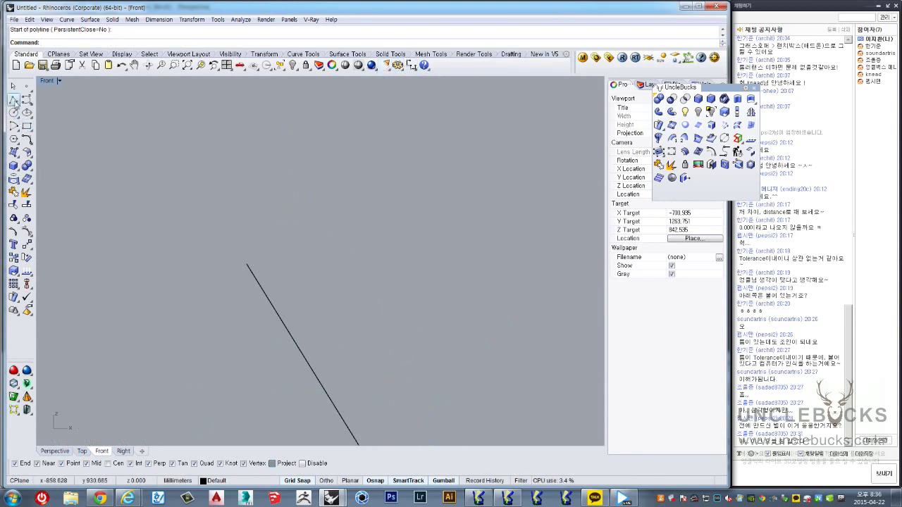
click(13, 100)
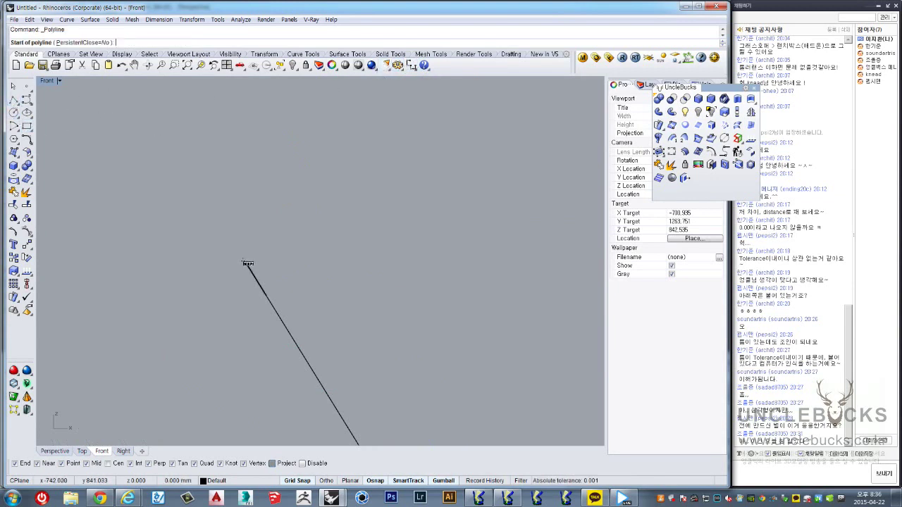
click(247, 264)
scroll(282, 293, up, 1)
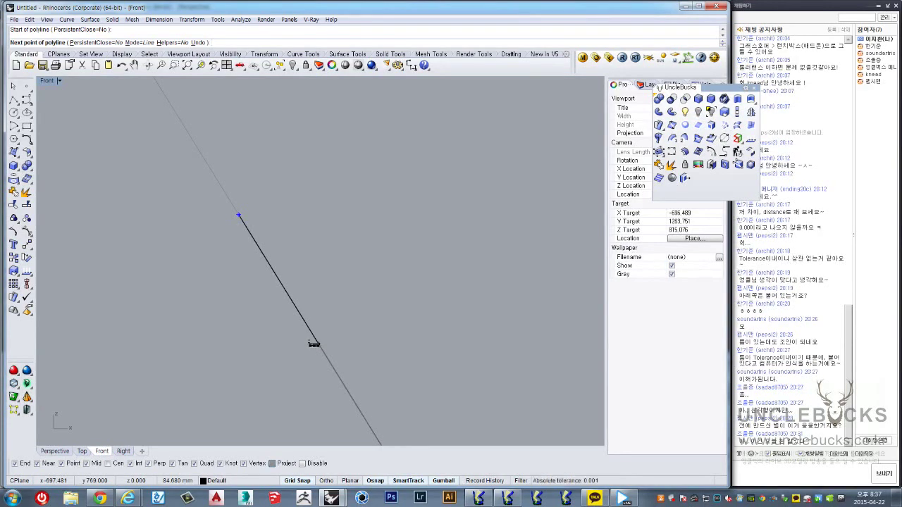
text(60)
key(Return)
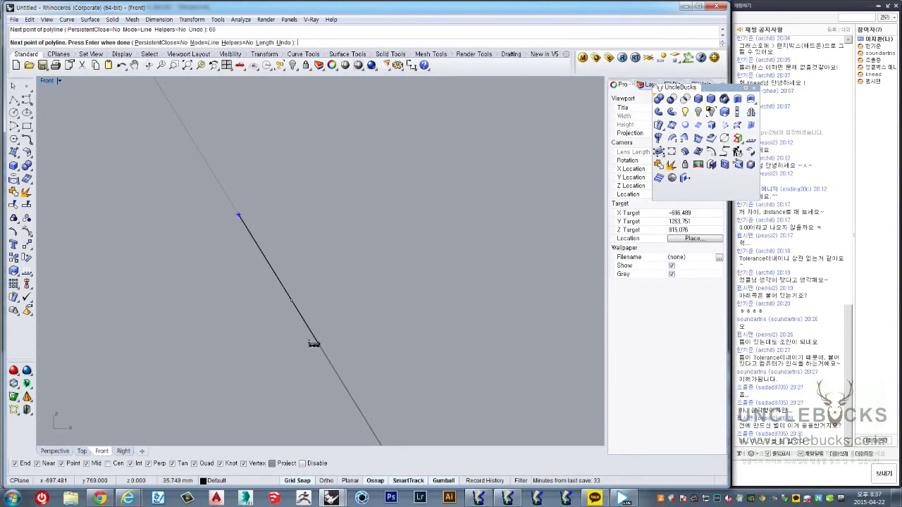
click(312, 343)
key(Return)
Step: Select the new short segment and zoom around it in the maximized Top view
click(265, 251)
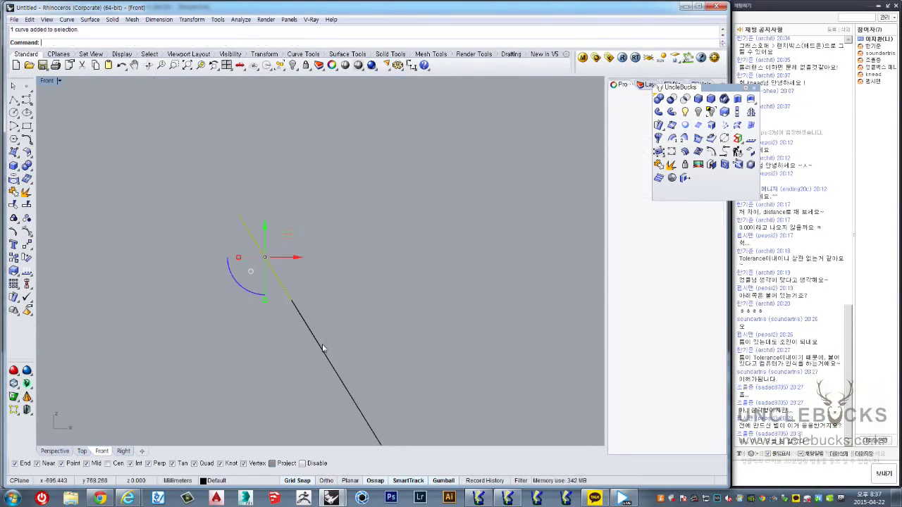
double_click(44, 82)
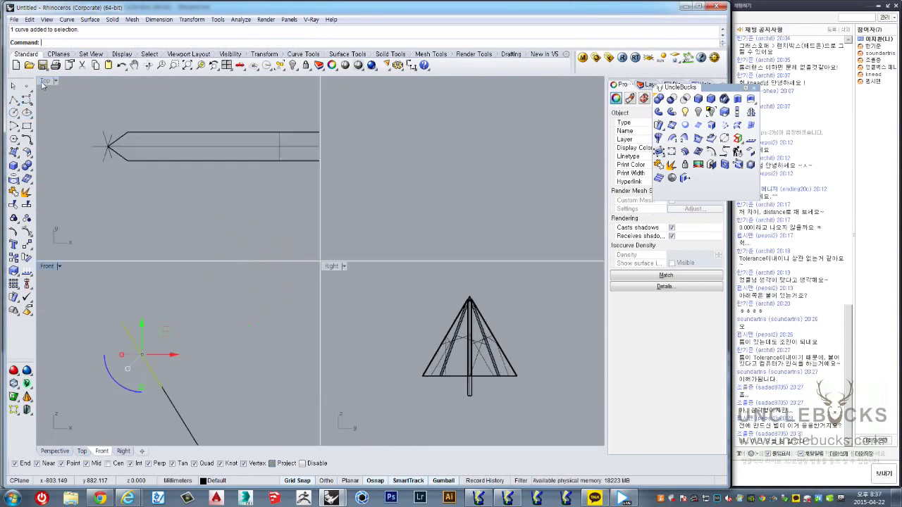
double_click(44, 82)
scroll(246, 291, down, 3)
scroll(245, 291, down, 3)
scroll(245, 295, down, 2)
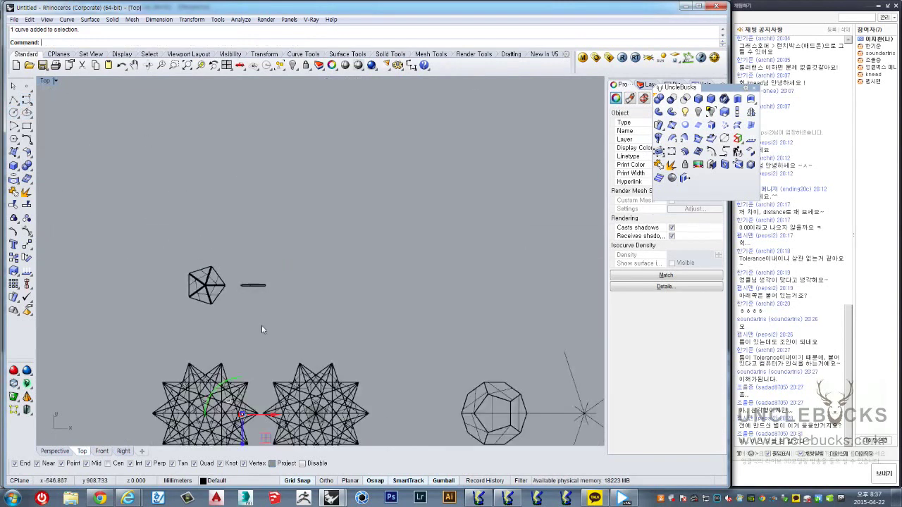
scroll(262, 325, down, 2)
drag(246, 379, 241, 221)
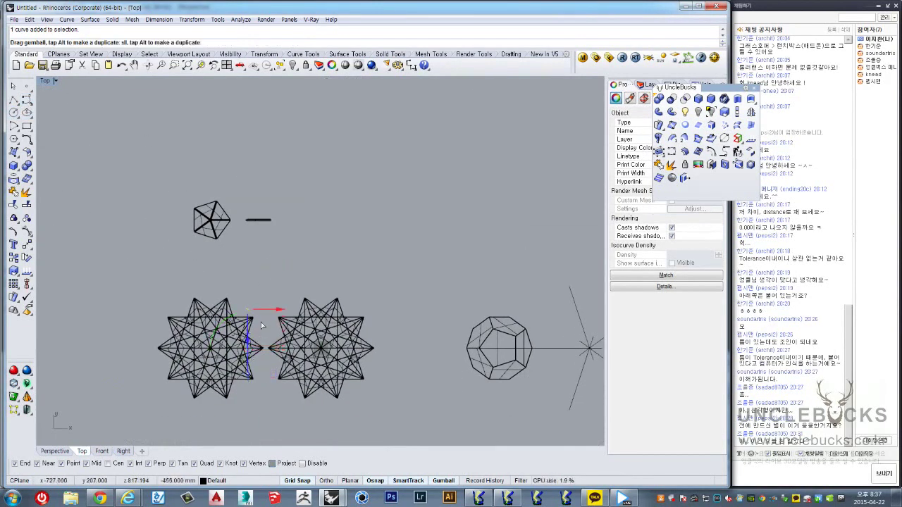
scroll(246, 252, up, 5)
scroll(244, 212, up, 4)
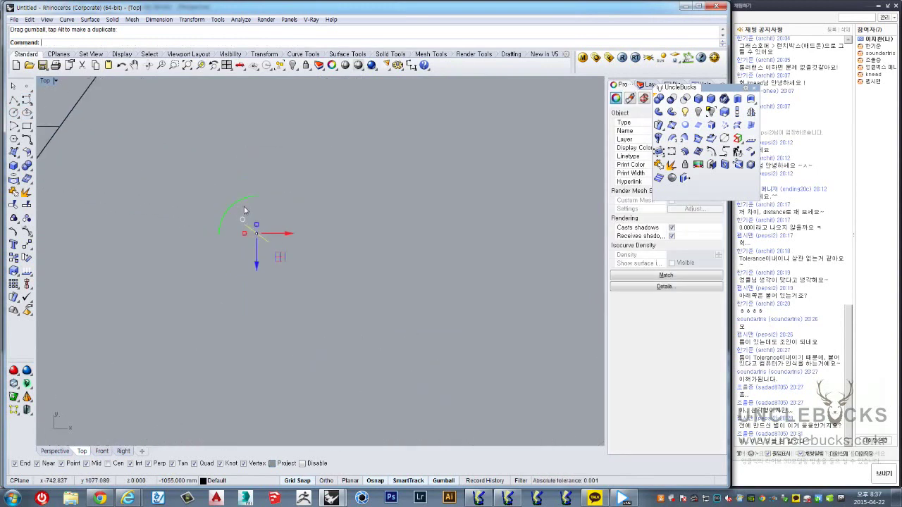
scroll(243, 207, down, 2)
scroll(243, 206, down, 8)
scroll(245, 211, up, 2)
scroll(244, 211, up, 3)
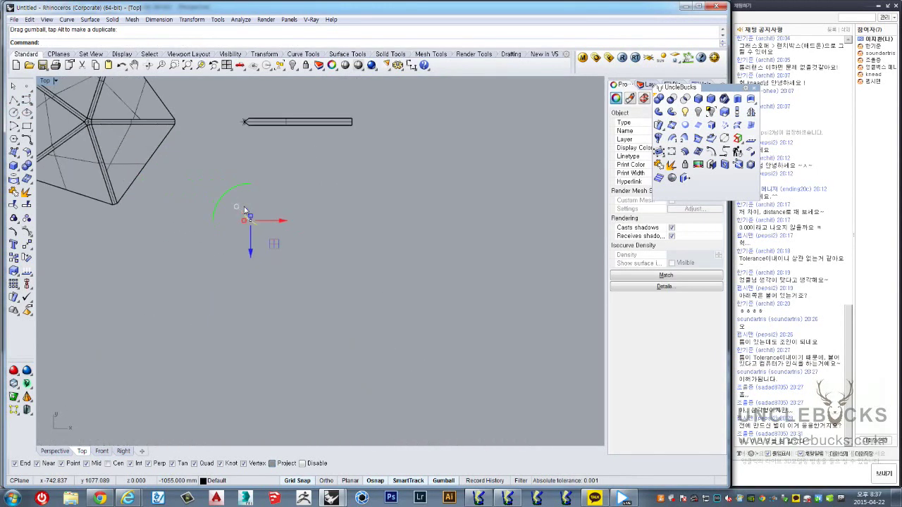
click(253, 225)
click(250, 219)
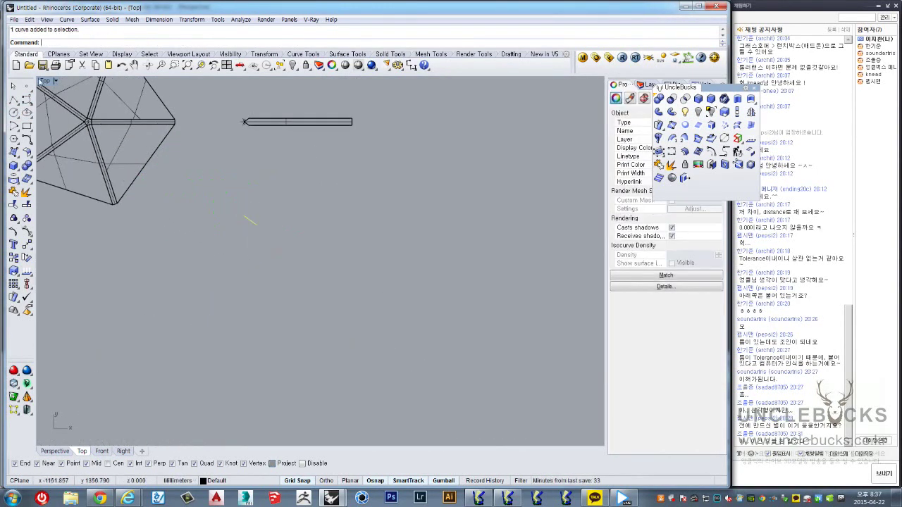
Step: Window-select the pentagon and its construction curves in Top and hide them
key(ctrl+m)
right_drag(192, 329, 214, 320)
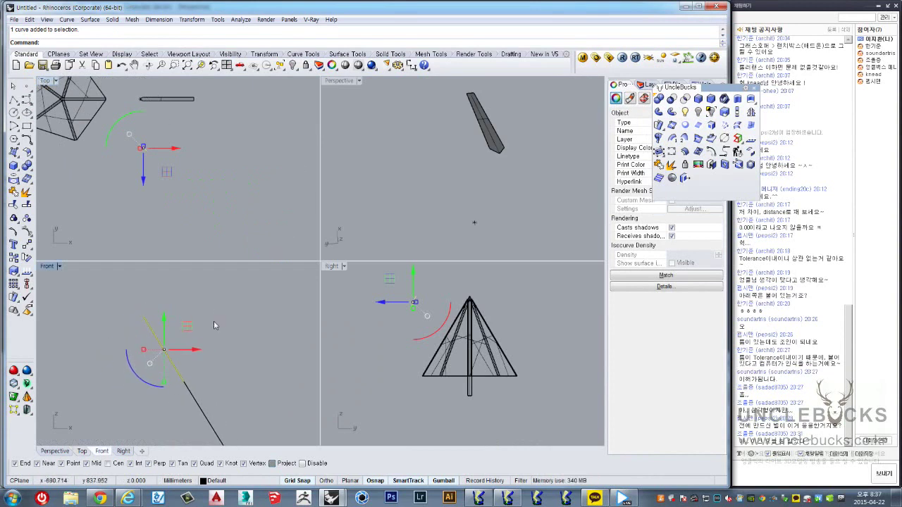
right_drag(437, 310, 420, 324)
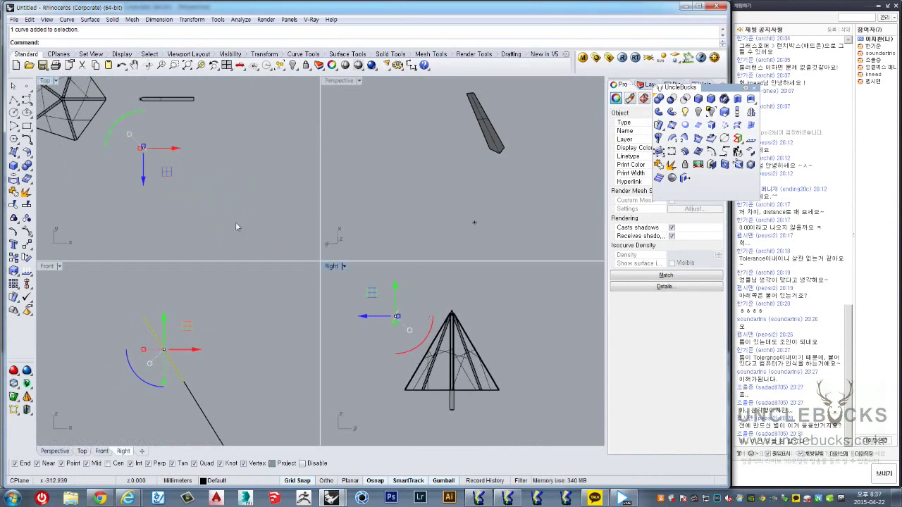
click(185, 121)
right_drag(184, 121, 226, 166)
drag(181, 127, 292, 211)
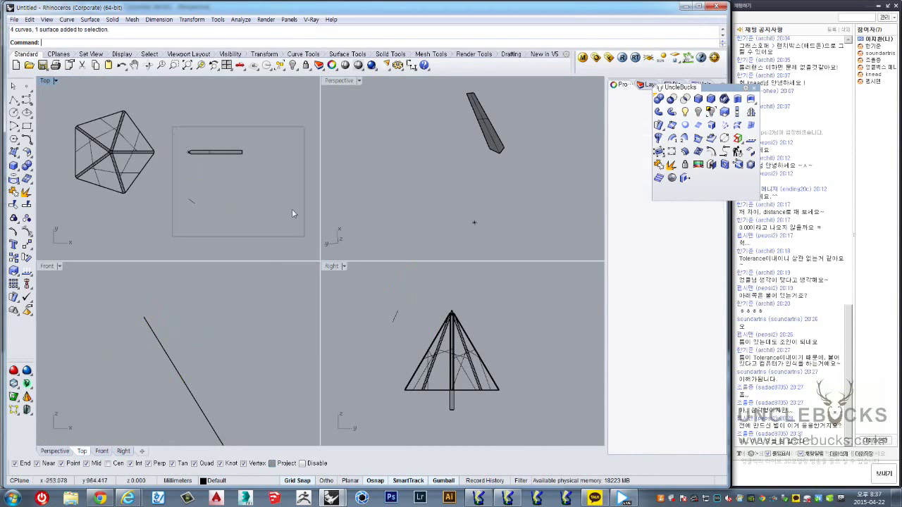
click(711, 112)
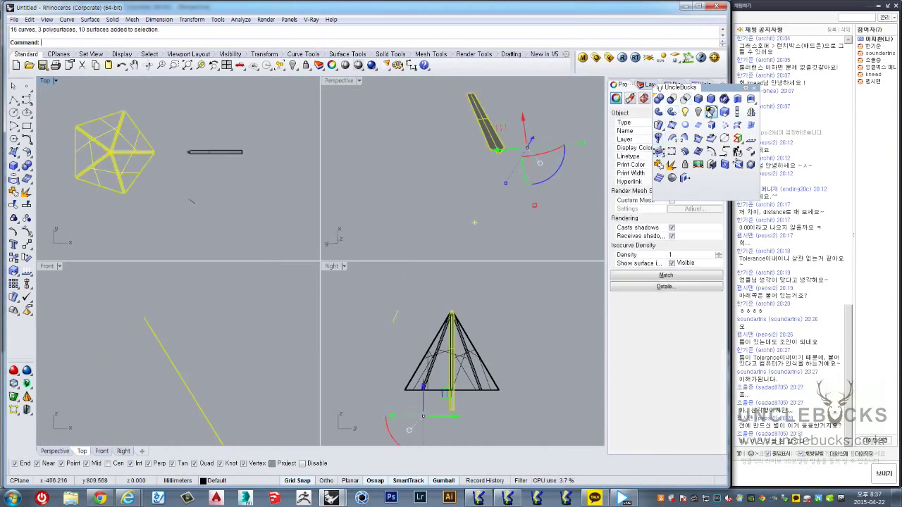
Step: Delete the small stray curve
click(191, 200)
key(Delete)
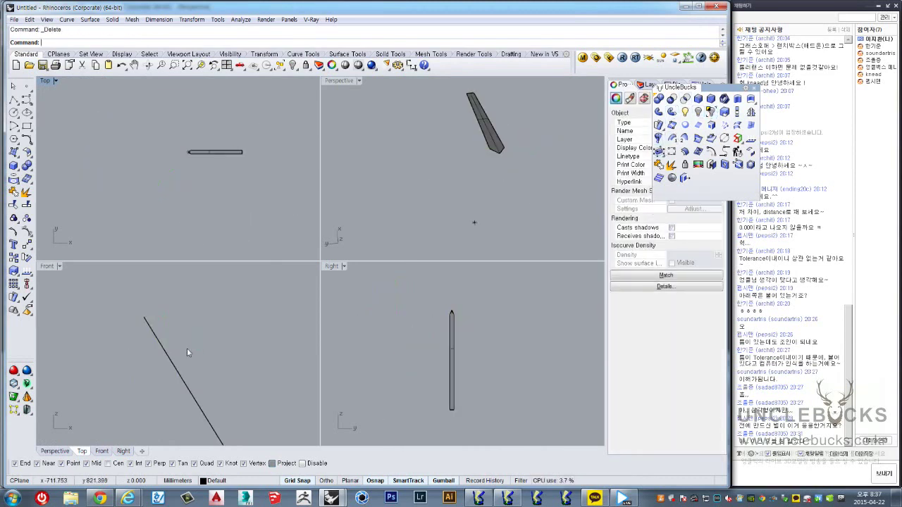
right_drag(187, 348, 167, 345)
Step: Draw another 60-unit polyline from the diagonal line's upper endpoint and select it
click(13, 99)
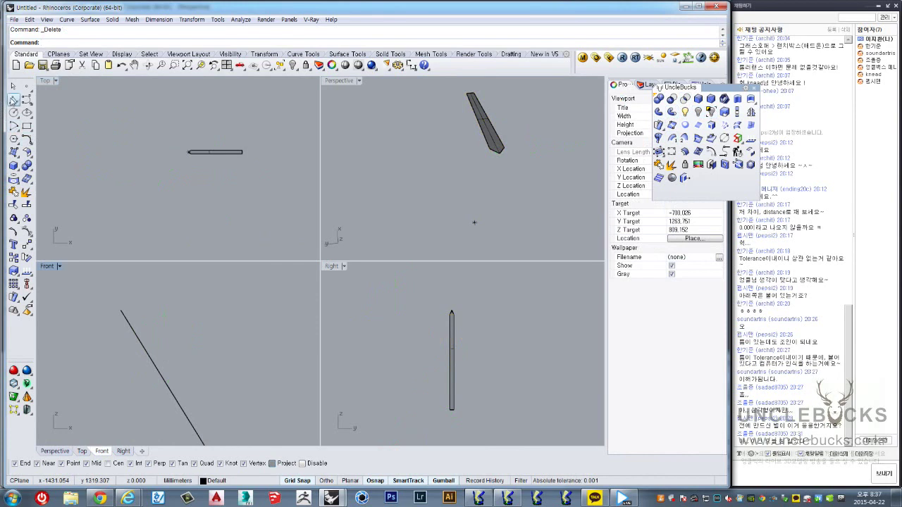
click(122, 309)
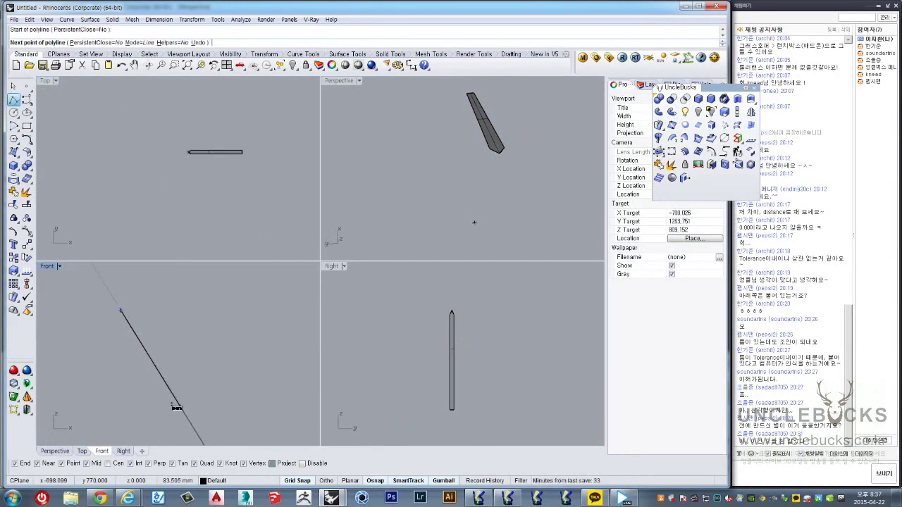
text(60)
key(Return)
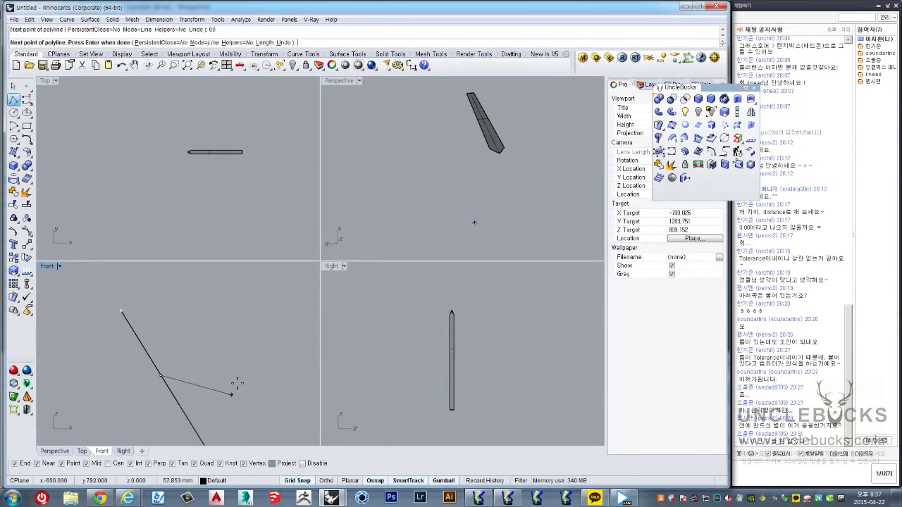
click(169, 381)
key(Return)
click(137, 337)
right_drag(209, 190, 195, 124)
scroll(195, 124, down, 3)
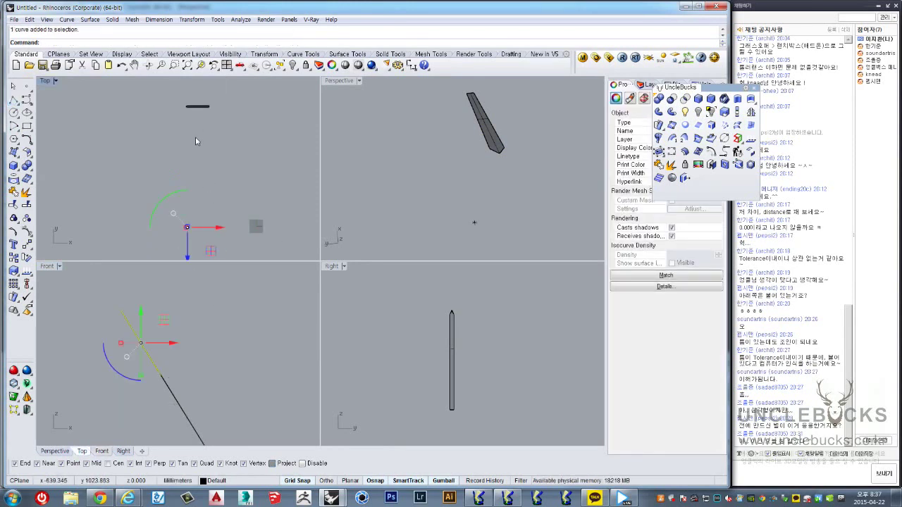
click(189, 231)
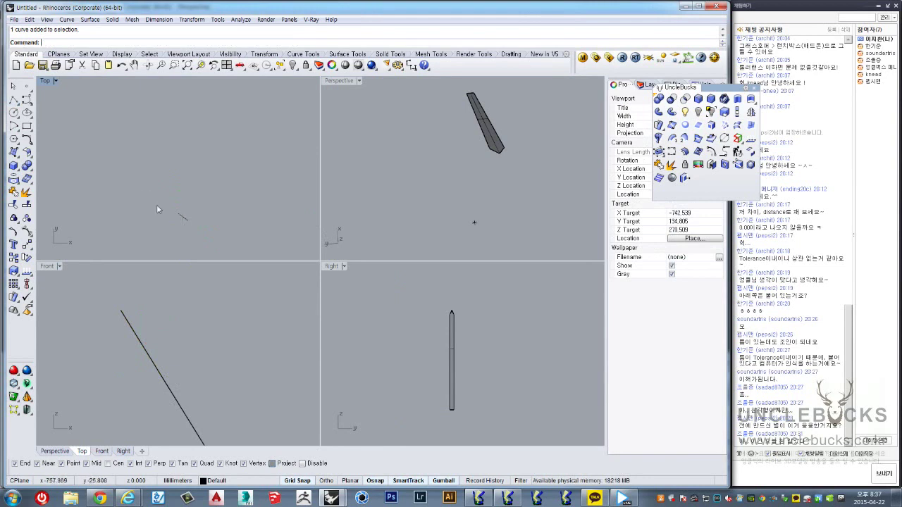
click(182, 217)
right_drag(176, 338, 184, 341)
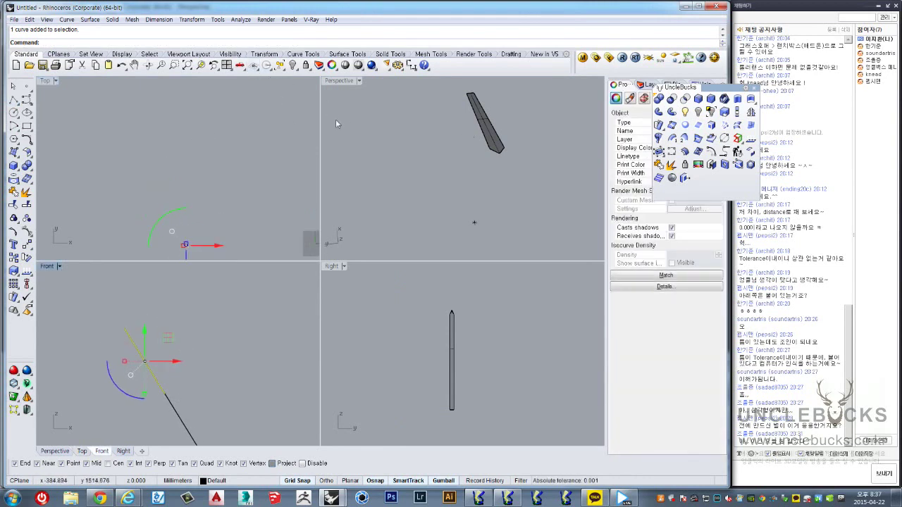
double_click(334, 80)
mouse_move(280, 134)
right_down()
mouse_move(312, 159)
mouse_move(118, 190)
right_up()
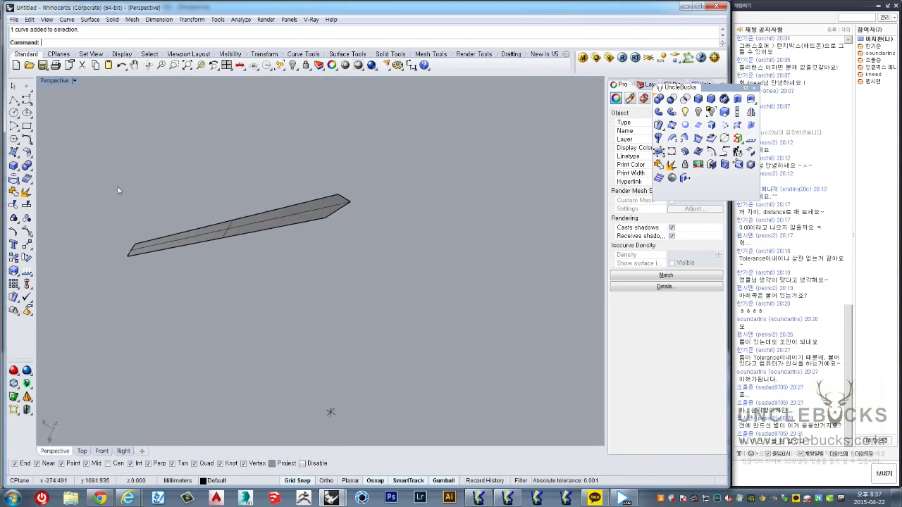
click(14, 168)
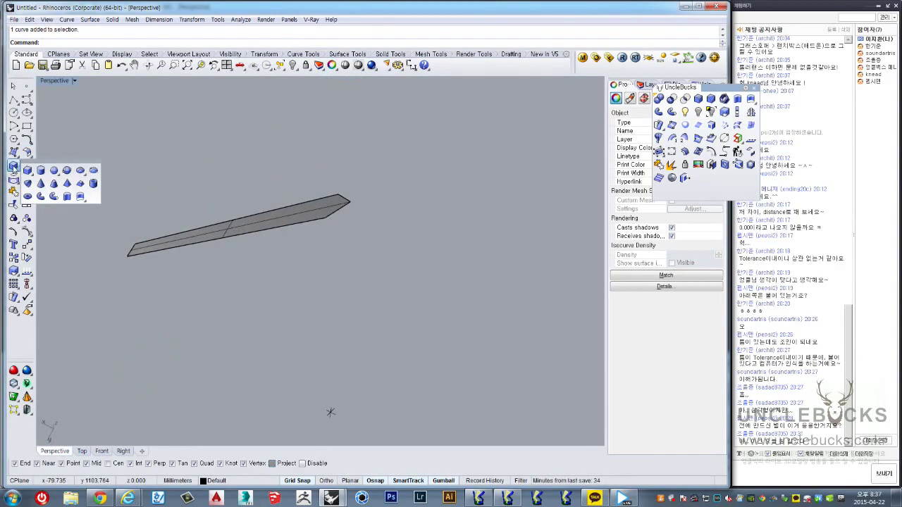
double_click(54, 80)
double_click(50, 80)
right_drag(346, 437, 346, 342)
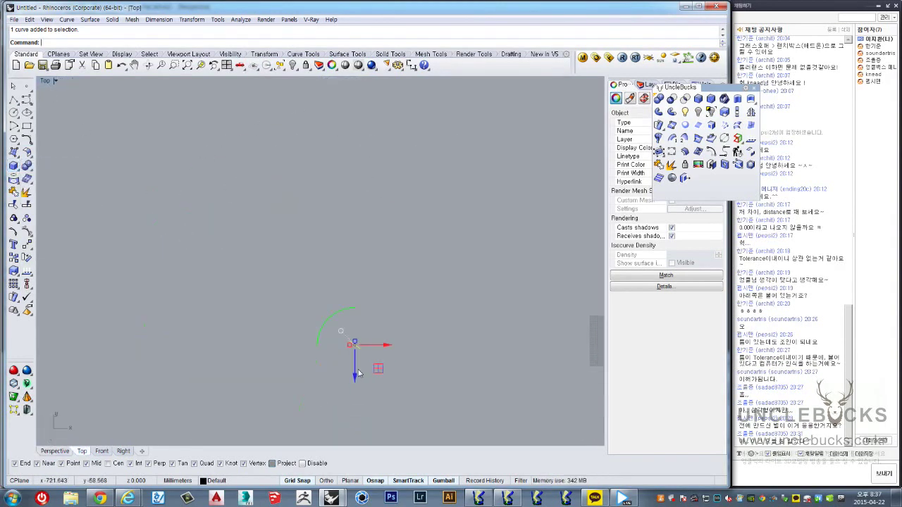
scroll(375, 317, up, 3)
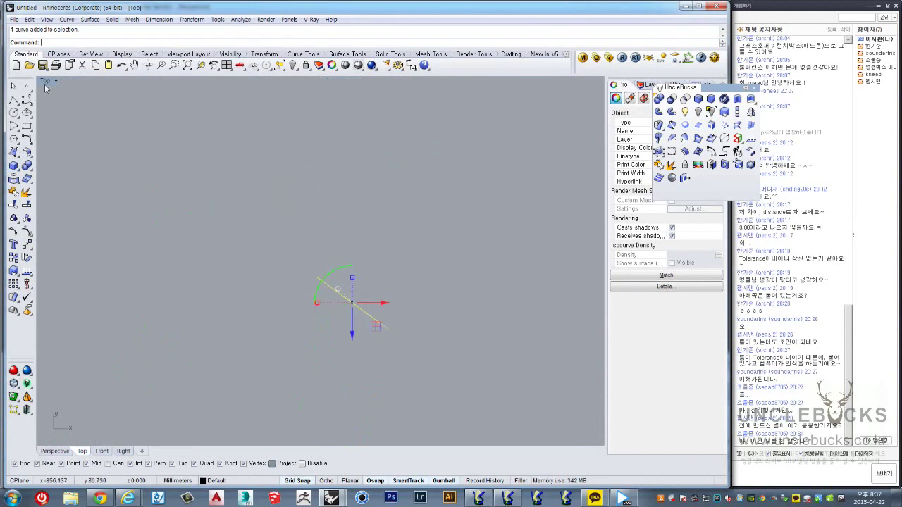
double_click(45, 82)
double_click(347, 83)
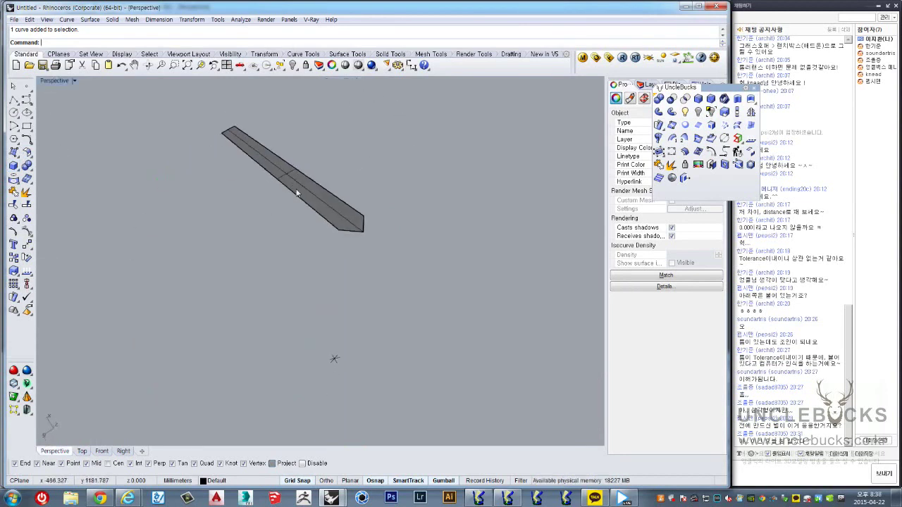
scroll(296, 193, down, 3)
mouse_move(290, 200)
right_down()
mouse_move(395, 202)
mouse_move(378, 210)
mouse_move(481, 177)
mouse_move(404, 206)
right_up()
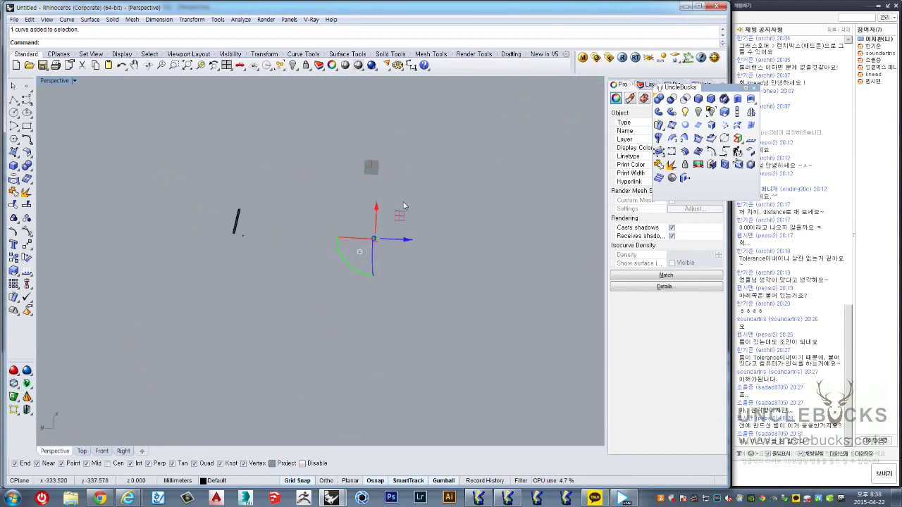
click(379, 229)
right_drag(379, 228, 126, 219)
click(124, 221)
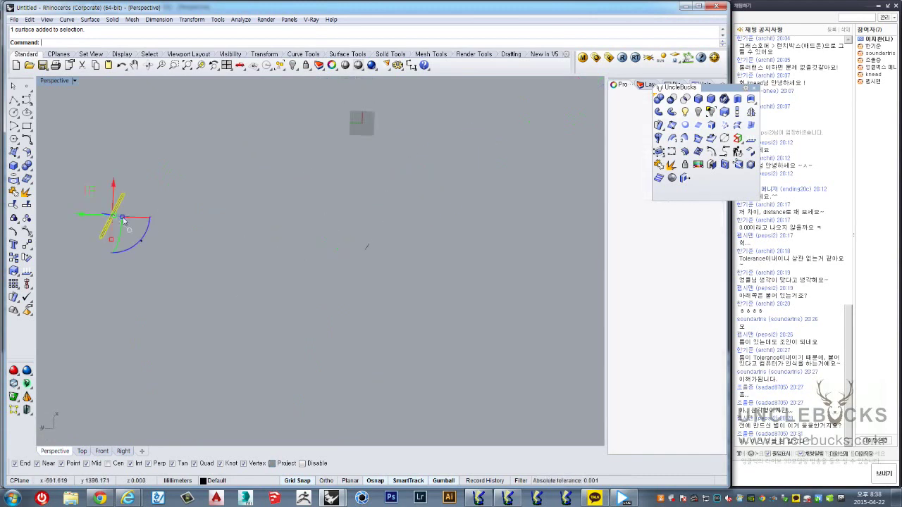
double_click(50, 81)
double_click(44, 81)
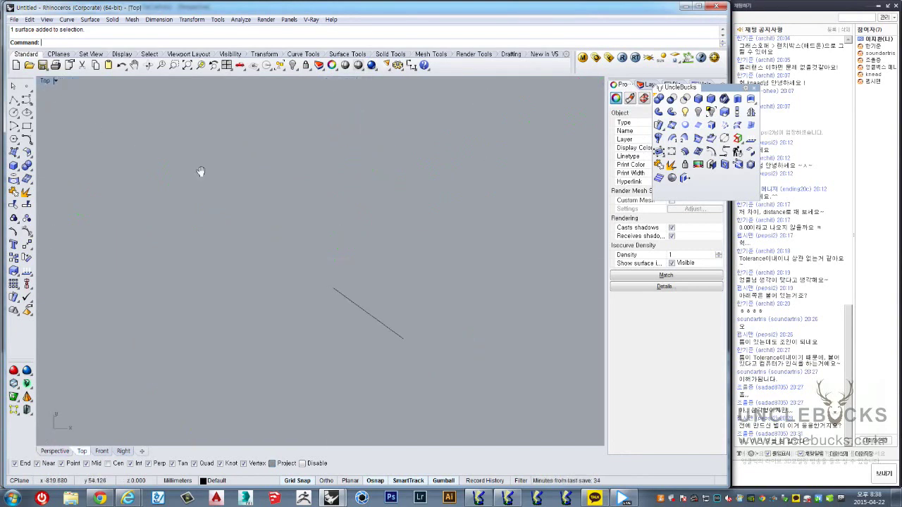
right_drag(231, 213, 232, 326)
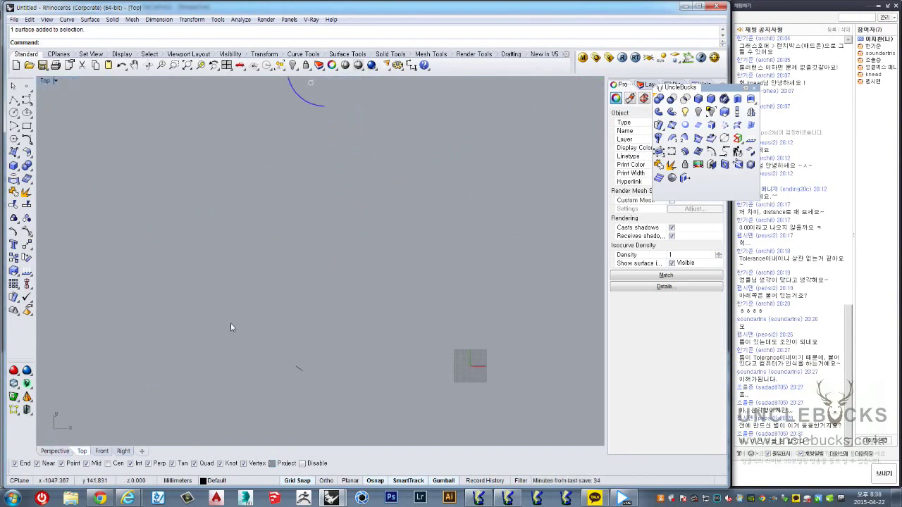
drag(218, 124, 389, 198)
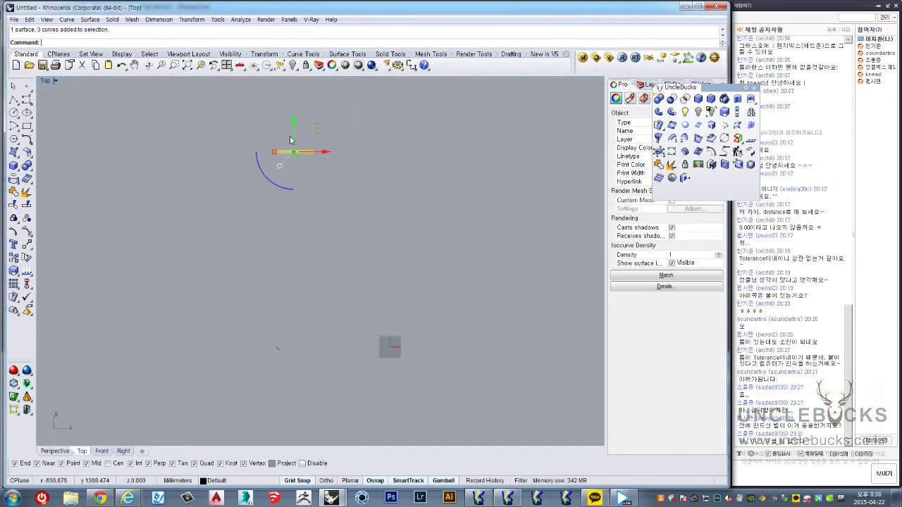
drag(292, 140, 413, 330)
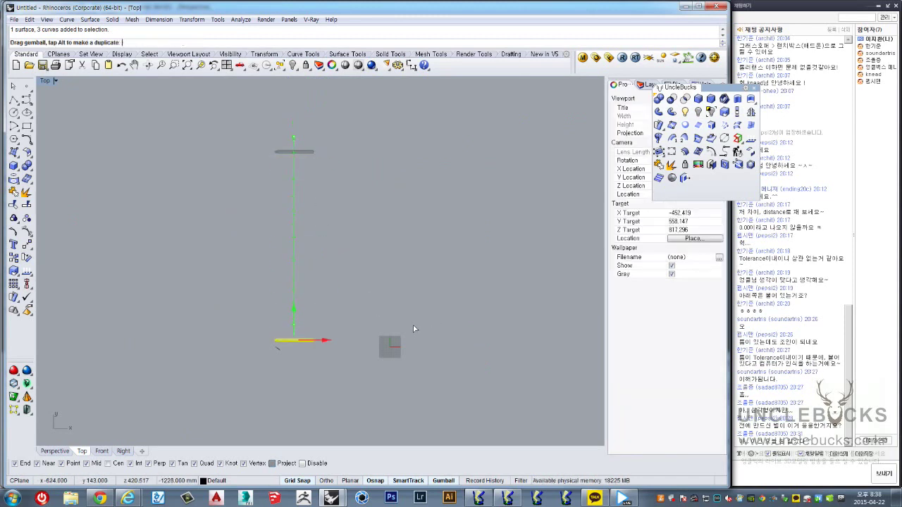
scroll(333, 337, up, 2)
scroll(331, 331, up, 2)
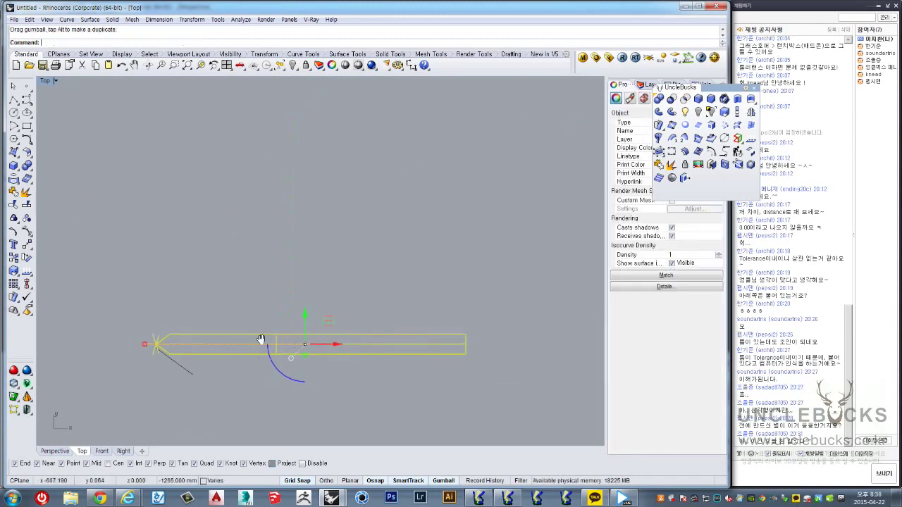
scroll(328, 325, up, 2)
drag(401, 309, 402, 318)
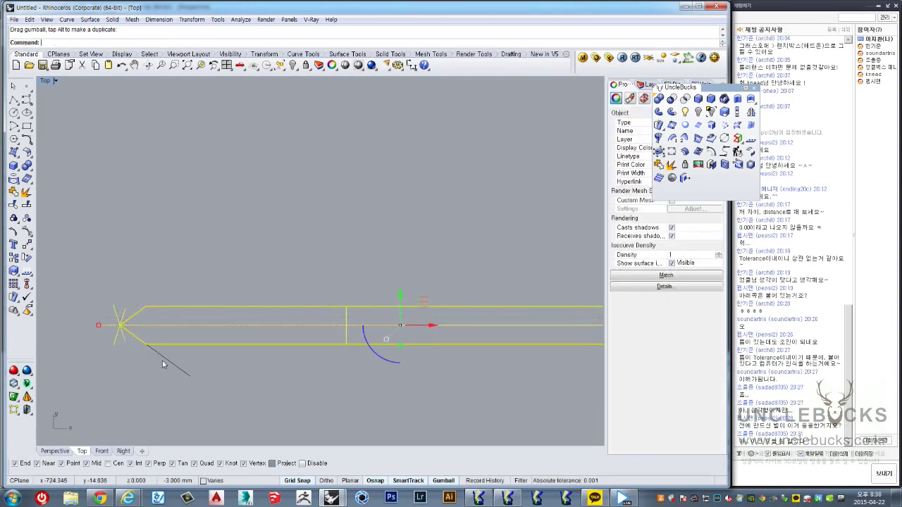
key(ctrl+z)
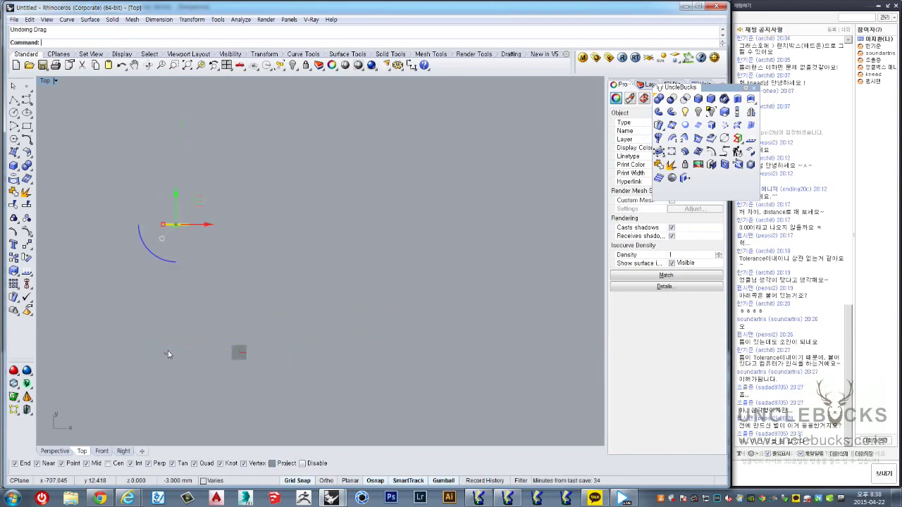
Step: In maximized Front, draw a radius-60 circle centred on the diagonal line's top endpoint
right_drag(168, 351, 236, 380)
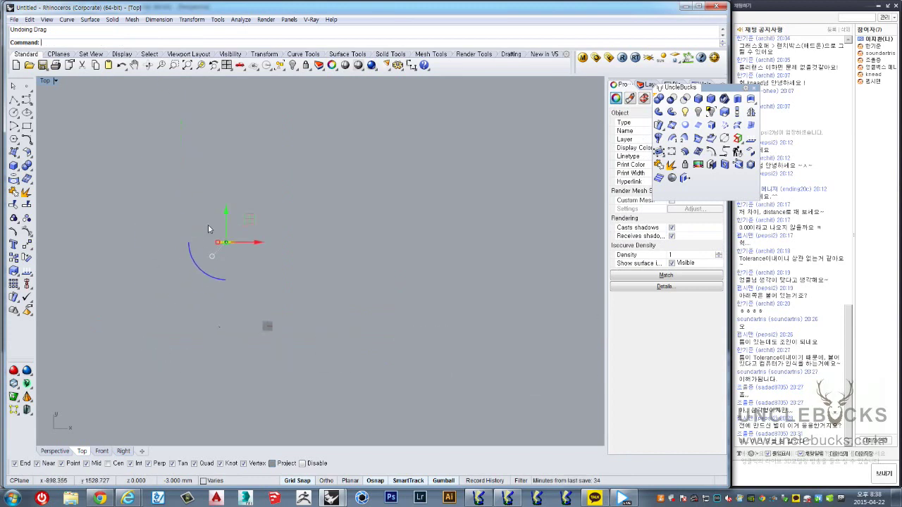
double_click(46, 82)
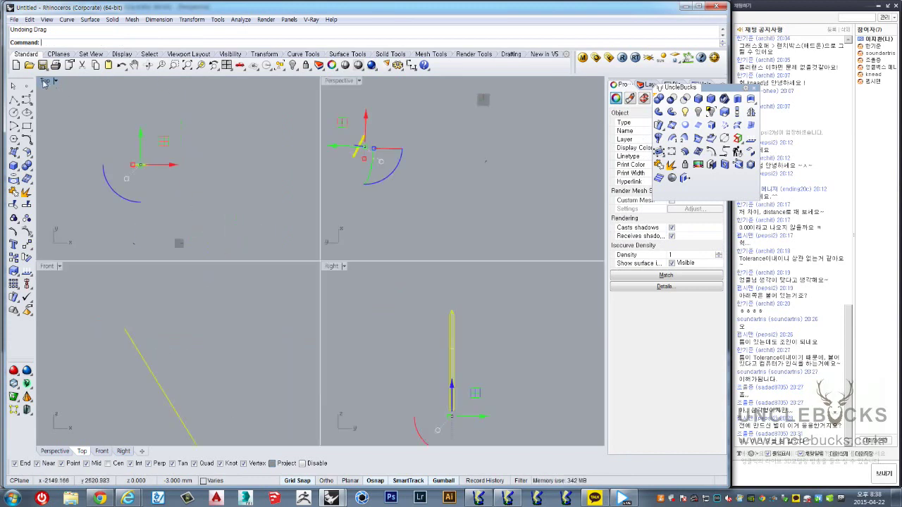
double_click(48, 267)
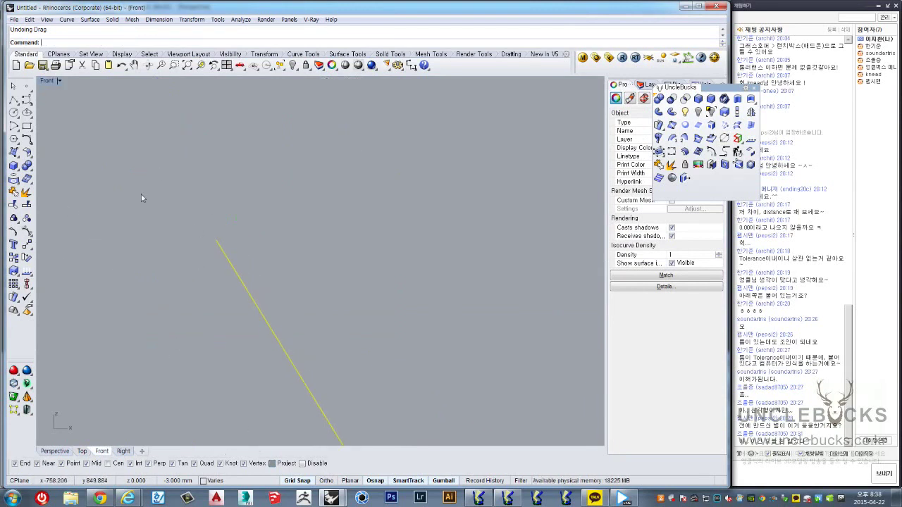
key(Escape)
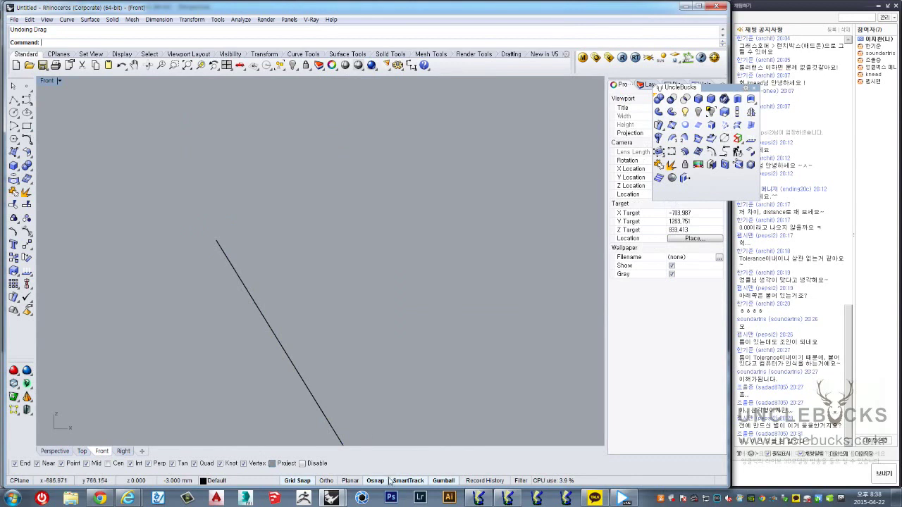
click(412, 484)
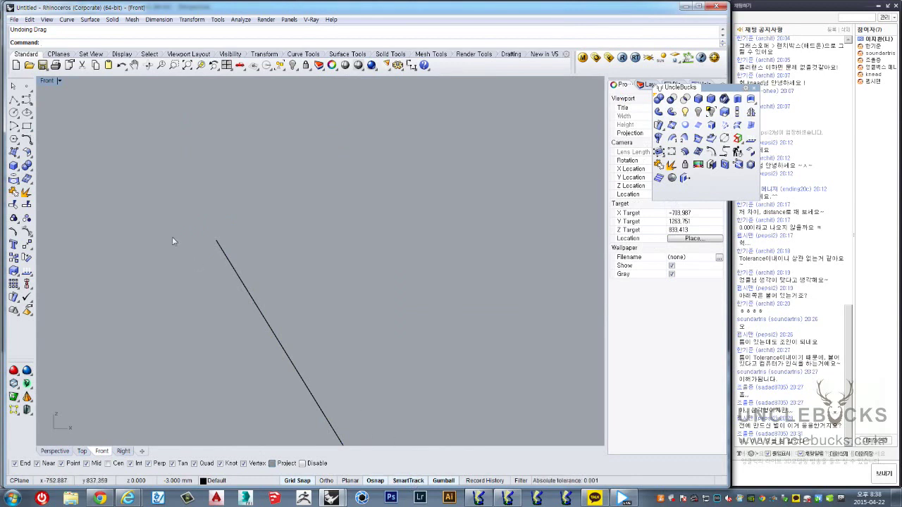
click(13, 113)
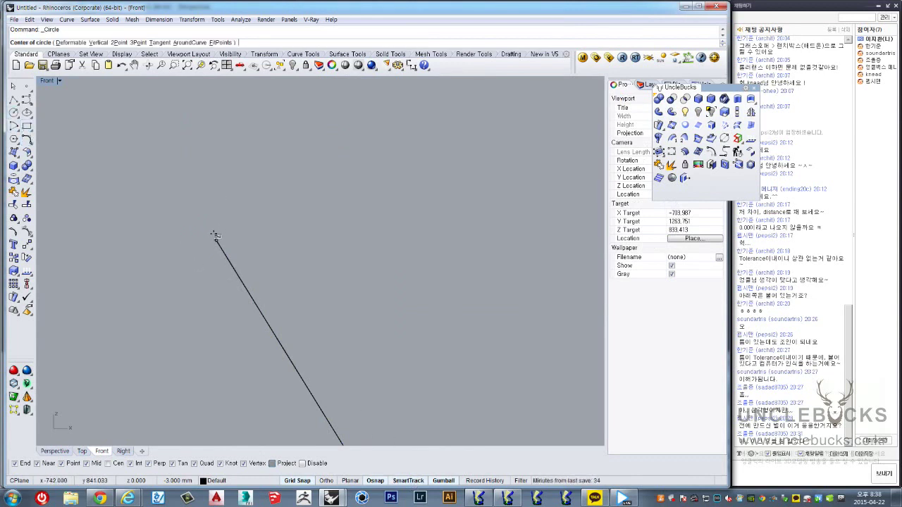
click(216, 241)
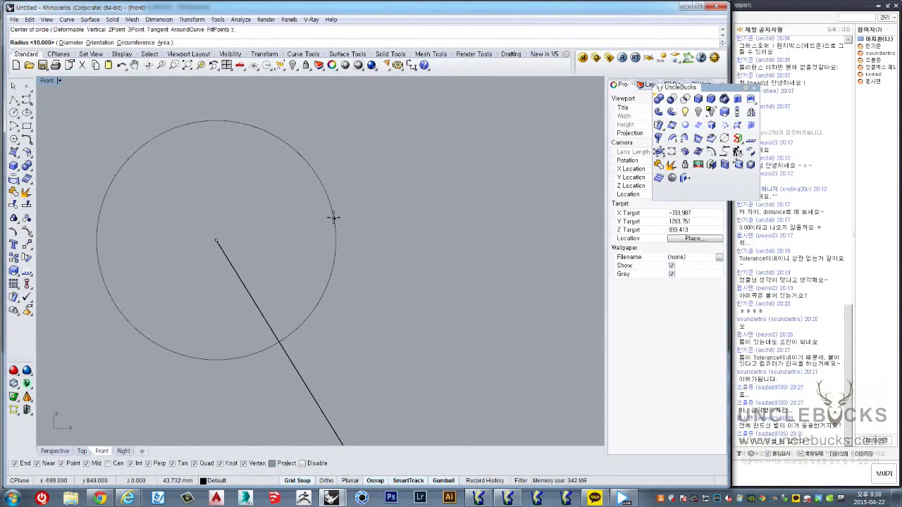
text(60)
key(Return)
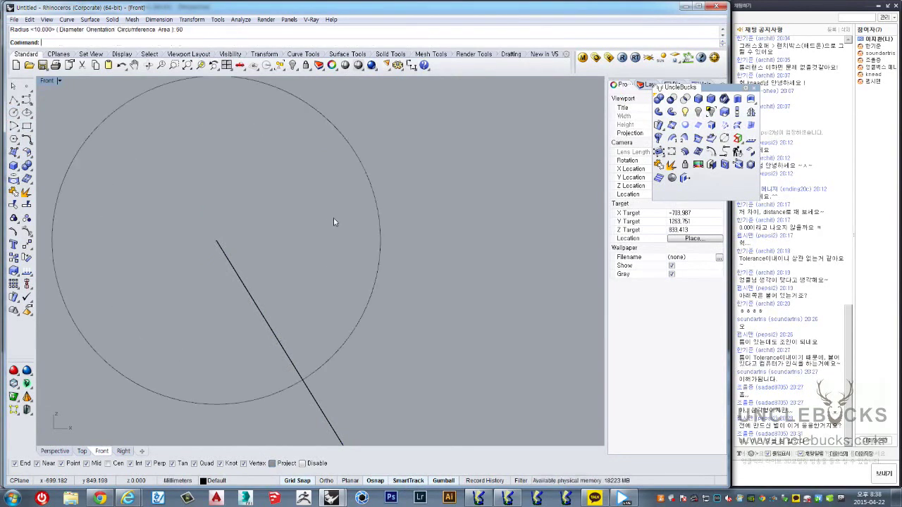
Step: Trim the diagonal line outside the circle and check the result in Perspective
click(292, 368)
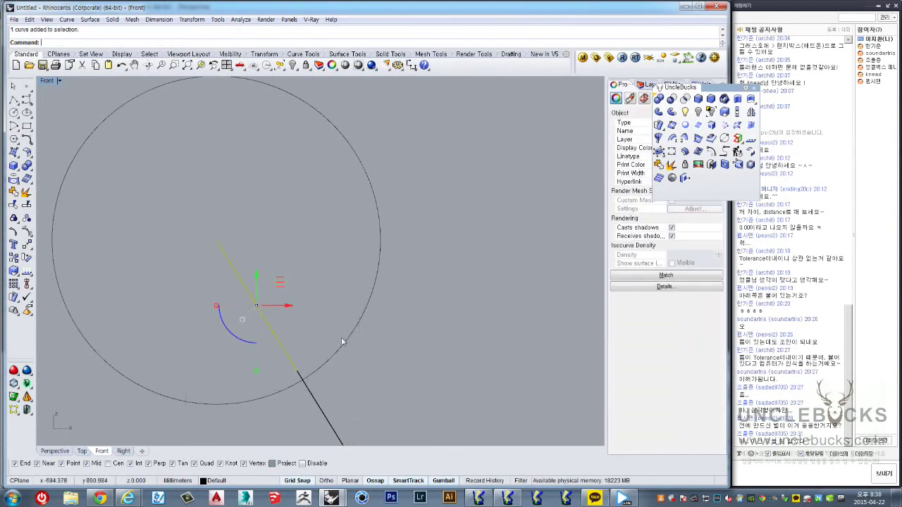
key(Escape)
click(370, 293)
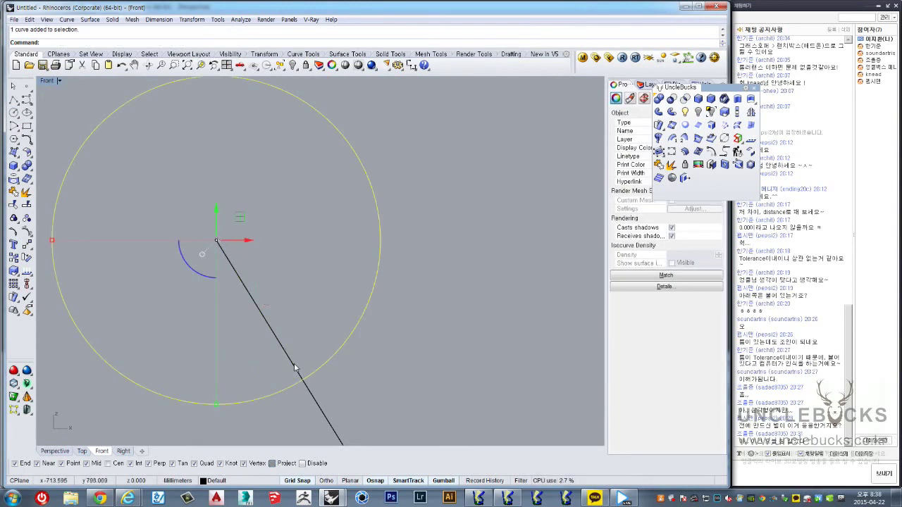
right_drag(316, 335, 313, 291)
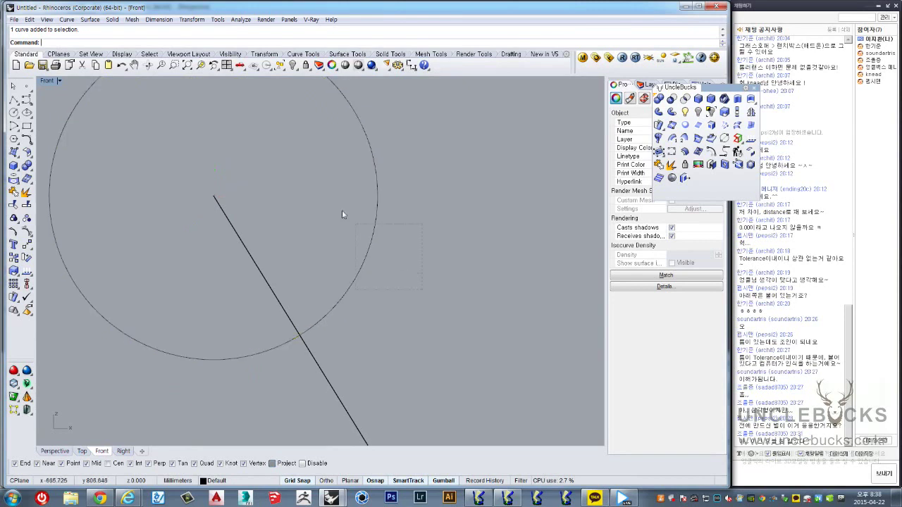
click(19, 207)
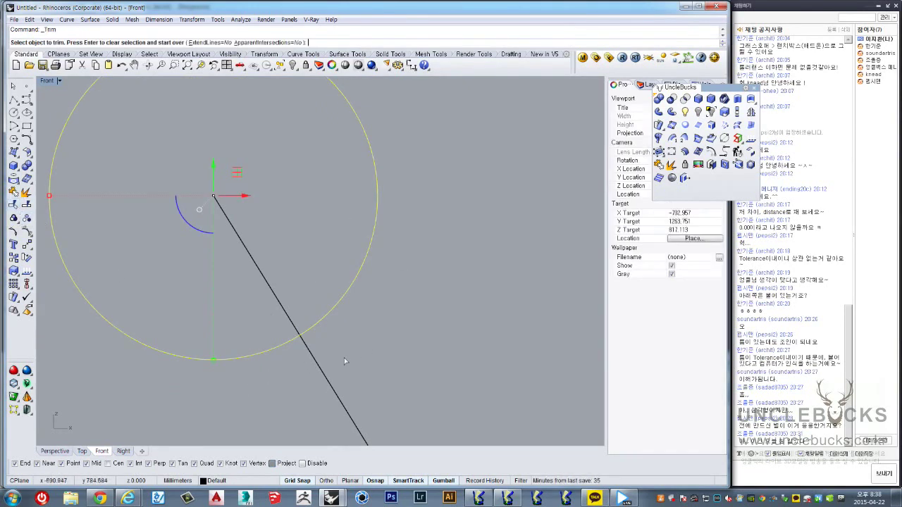
click(324, 375)
double_click(44, 82)
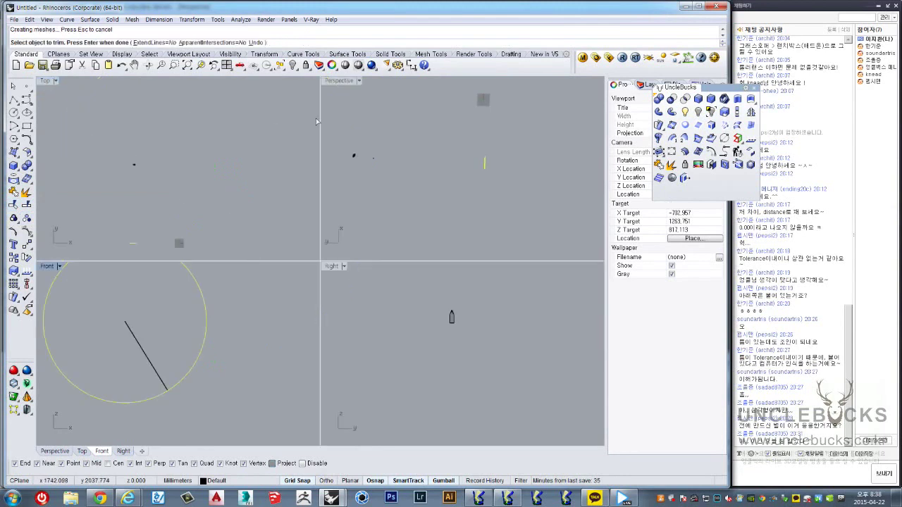
double_click(342, 82)
mouse_move(330, 252)
right_down()
mouse_move(293, 319)
mouse_move(363, 370)
mouse_move(444, 287)
mouse_move(403, 206)
right_up()
key(Escape)
click(363, 366)
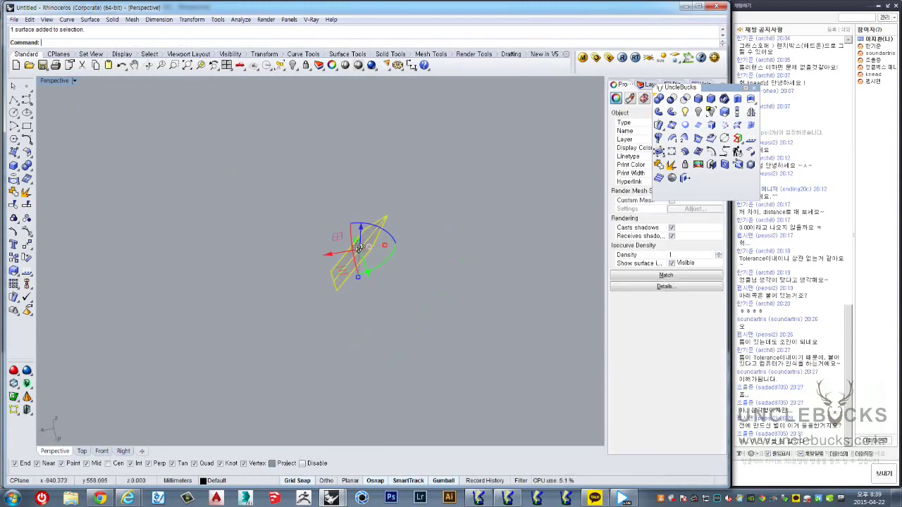
Step: Polar-array the spike five times around its tip over a full 360 degrees
double_click(51, 81)
double_click(47, 81)
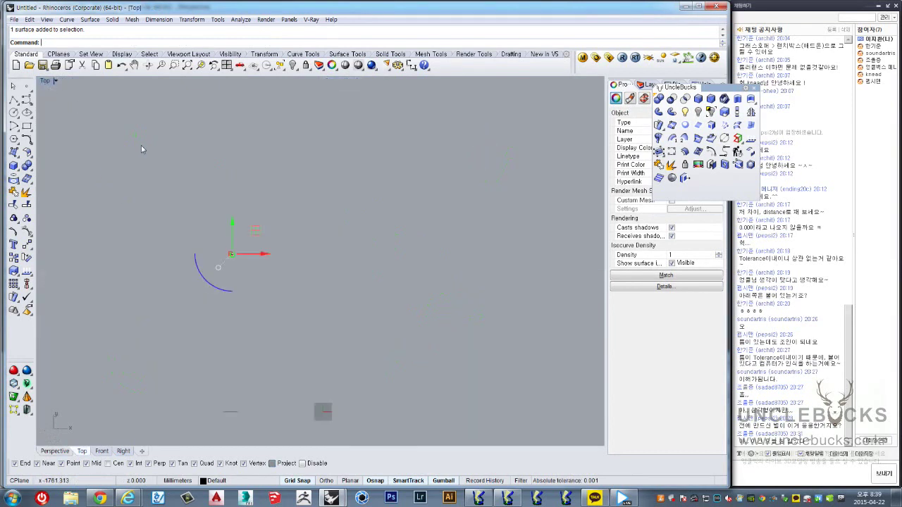
mouse_move(242, 222)
right_down()
mouse_move(298, 301)
mouse_move(240, 286)
right_up()
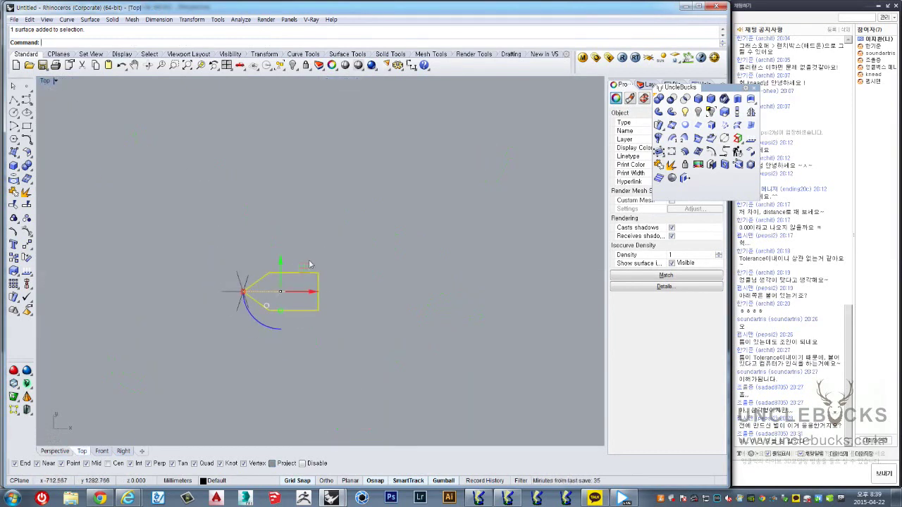
scroll(228, 295, up, 2)
scroll(289, 275, up, 2)
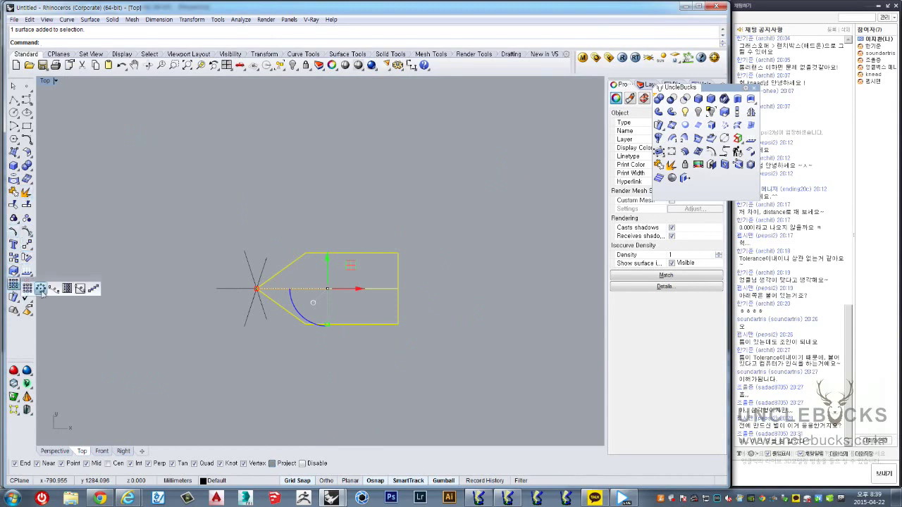
click(13, 284)
scroll(256, 287, up, 4)
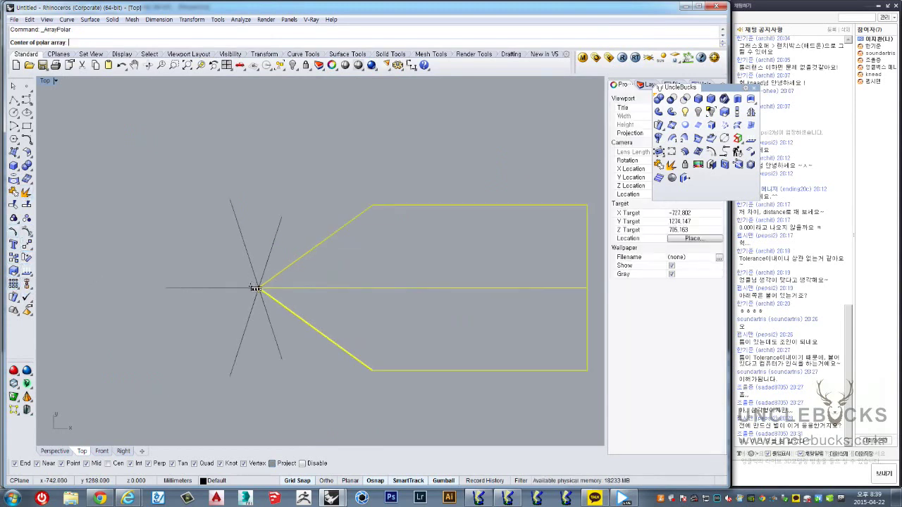
scroll(262, 287, up, 2)
click(263, 288)
scroll(263, 287, down, 1)
scroll(264, 286, down, 4)
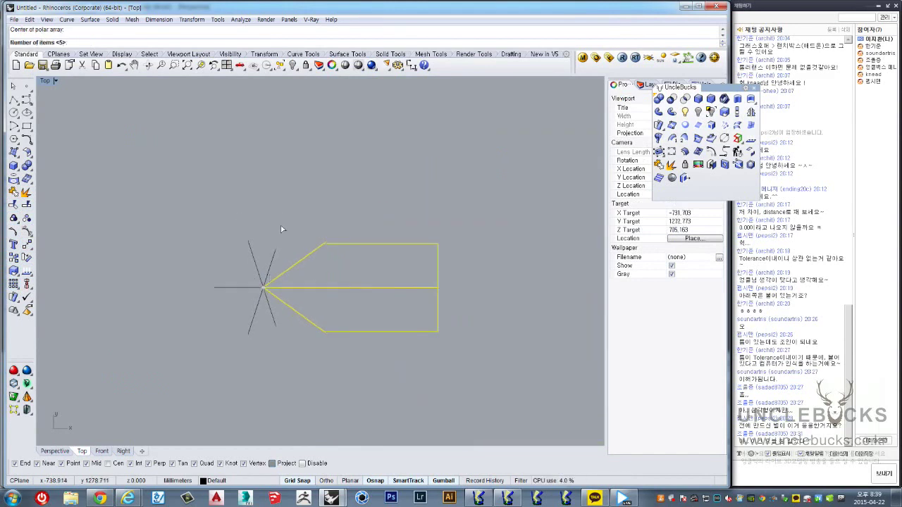
scroll(277, 221, up, 3)
key(Return)
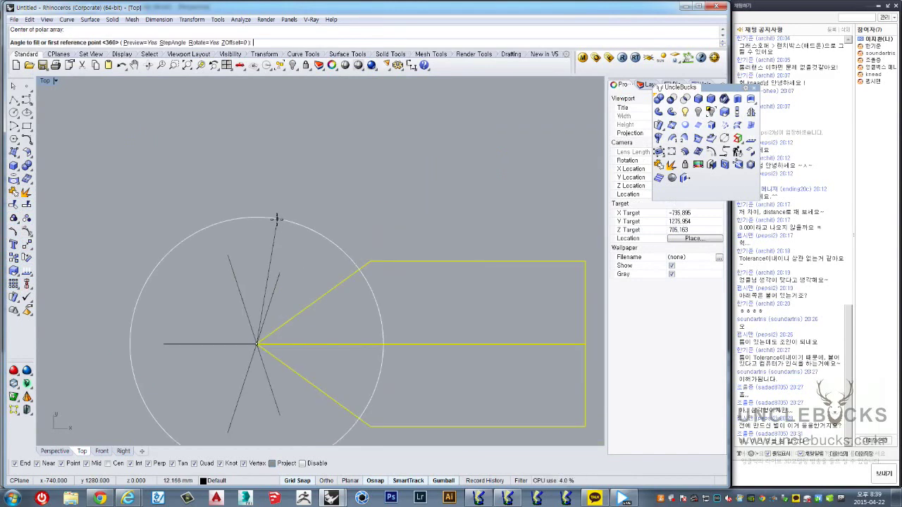
key(Return)
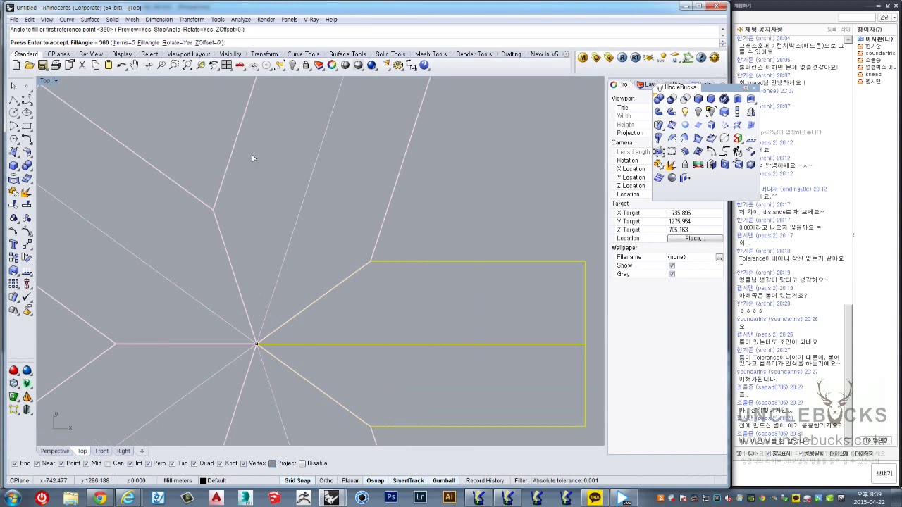
key(Return)
Step: Orbit the maximized Perspective view to inspect the five-spike star cluster
double_click(46, 81)
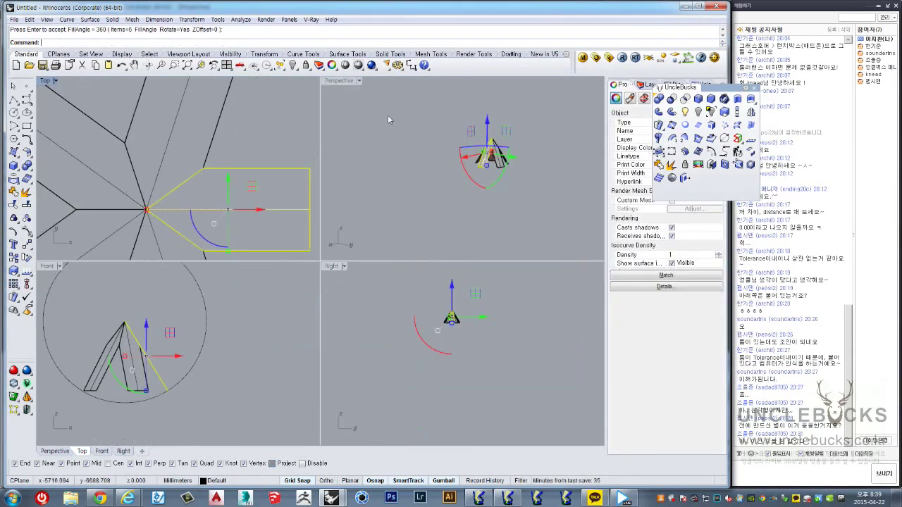
double_click(338, 81)
right_drag(322, 181, 334, 252)
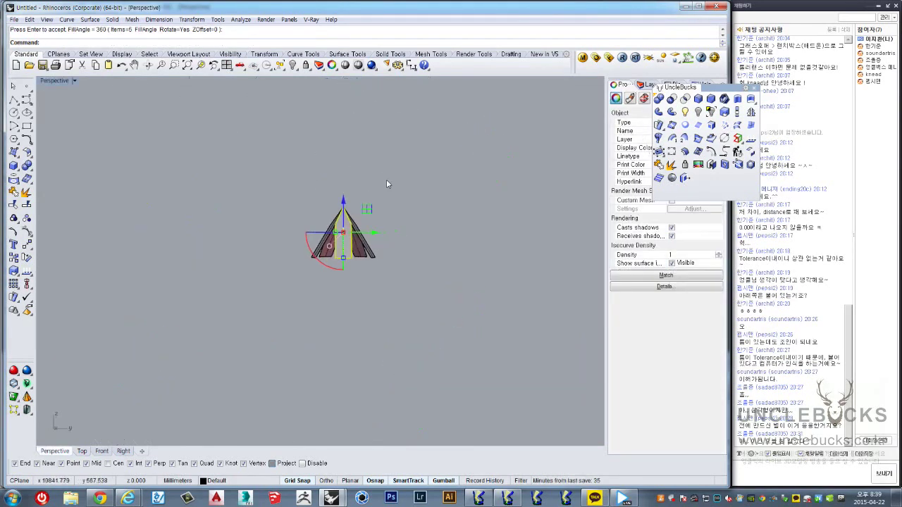
scroll(406, 175, up, 3)
mouse_move(406, 175)
right_down()
mouse_move(329, 233)
mouse_move(338, 282)
right_up()
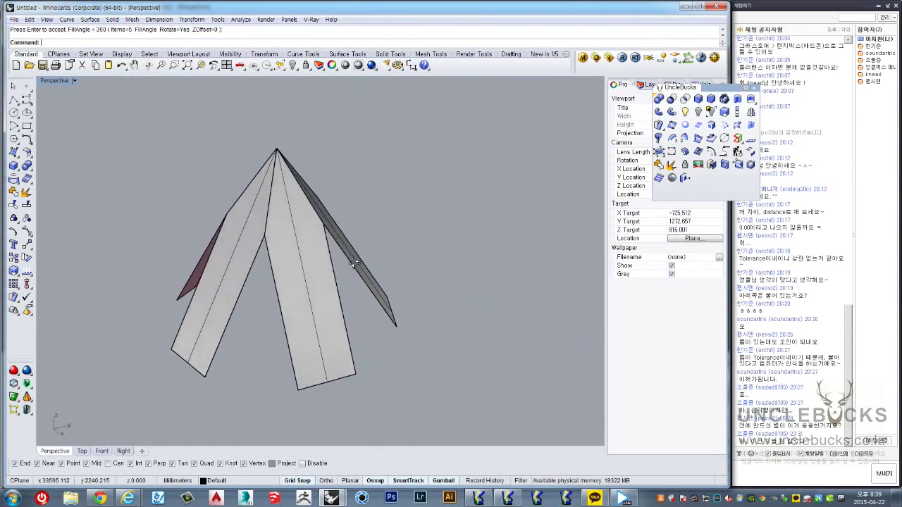
click(295, 286)
mouse_move(251, 318)
right_down()
mouse_move(225, 323)
mouse_move(304, 259)
right_up()
click(226, 323)
scroll(225, 323, down, 2)
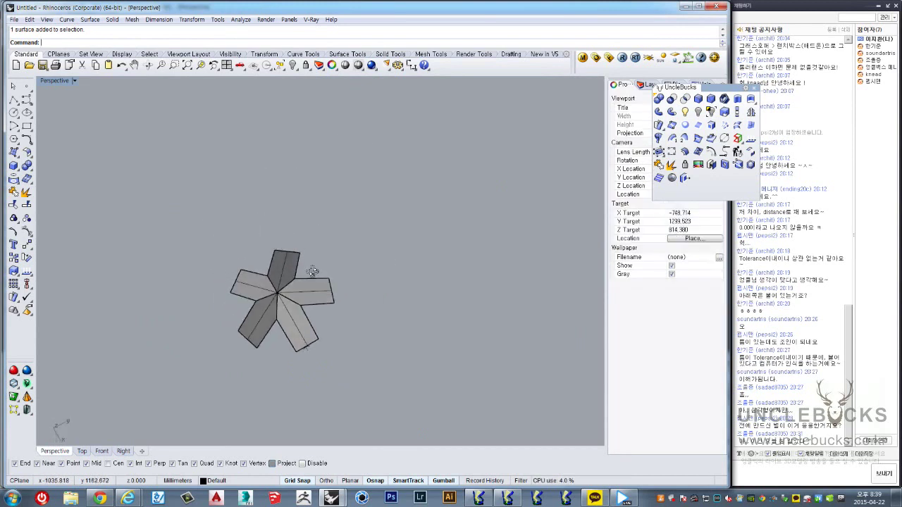
Step: In the Top view, delete four star arms and select the remaining spike surface
double_click(47, 86)
double_click(47, 86)
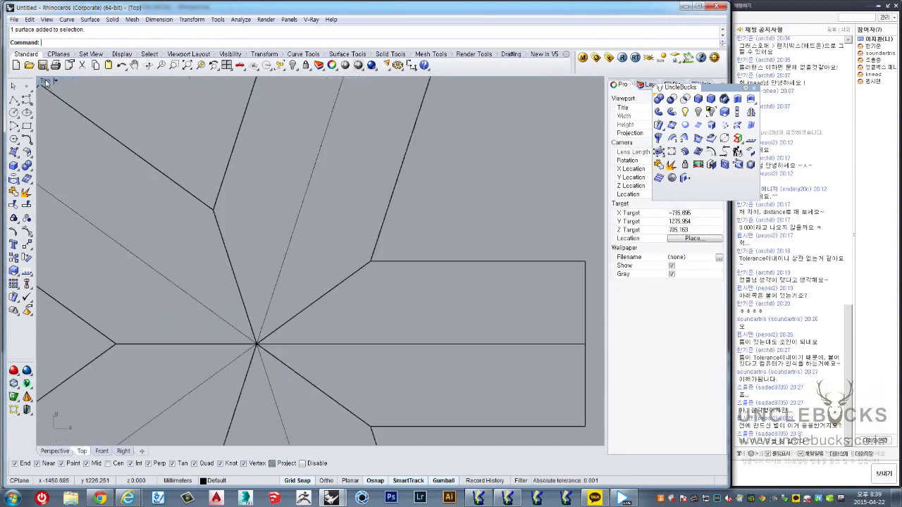
scroll(214, 205, down, 3)
scroll(215, 205, down, 2)
click(280, 183)
shift+click(214, 201)
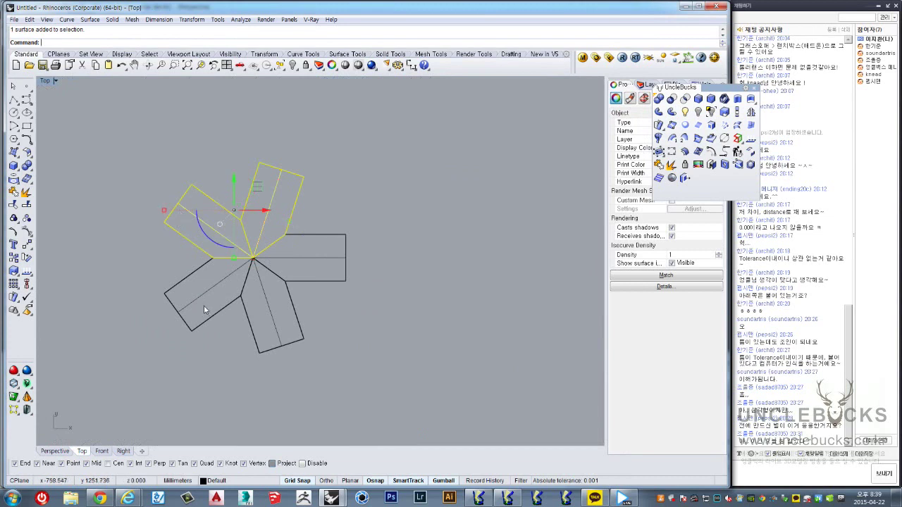
shift+click(183, 316)
shift+click(244, 318)
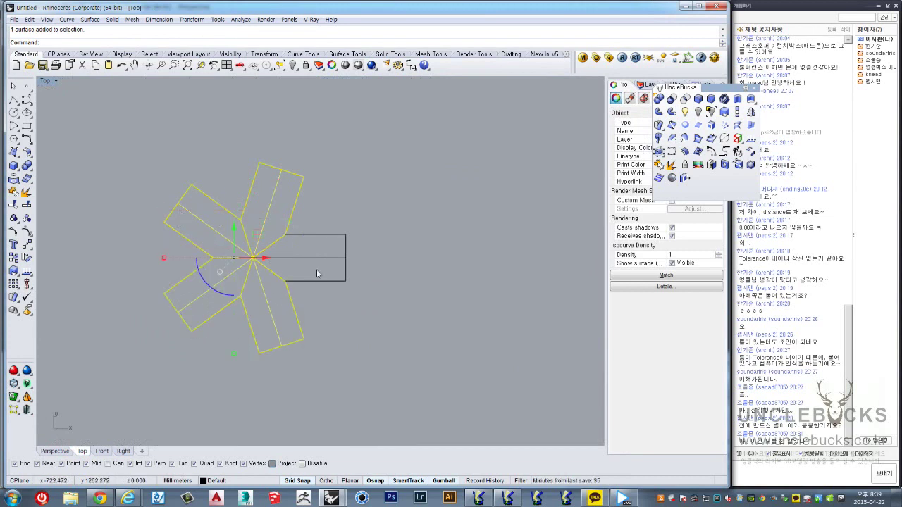
key(Delete)
click(315, 256)
Step: Offset the spike surface by 3 as a solid slab in Perspective
double_click(45, 80)
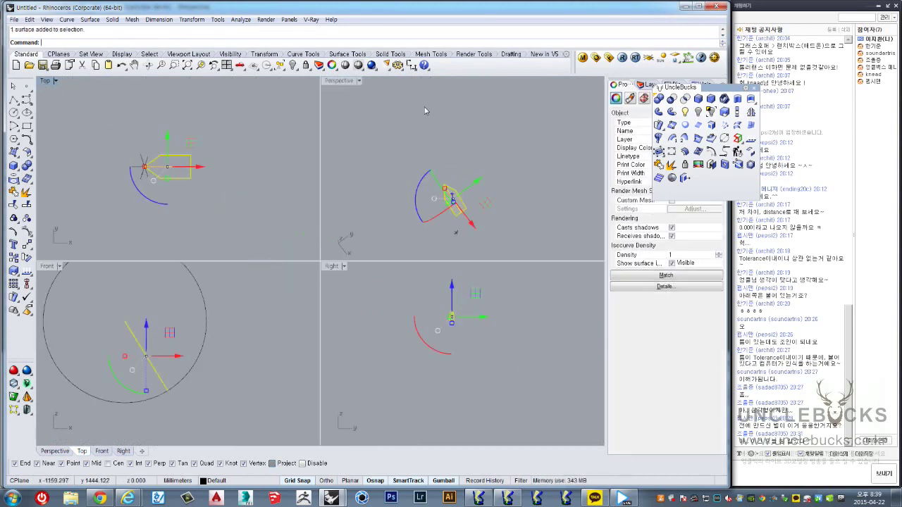
double_click(340, 83)
mouse_move(319, 256)
right_down()
mouse_move(382, 232)
mouse_move(401, 295)
mouse_move(342, 282)
mouse_move(532, 197)
right_up()
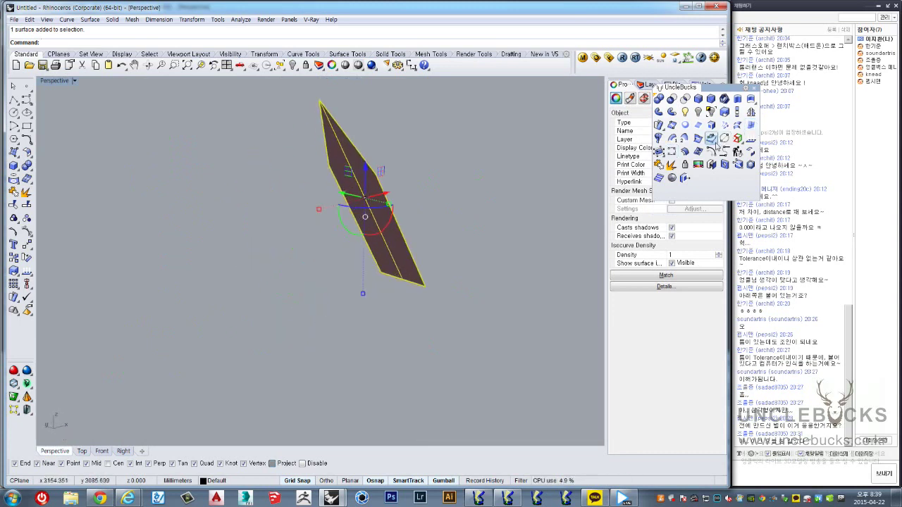
click(684, 151)
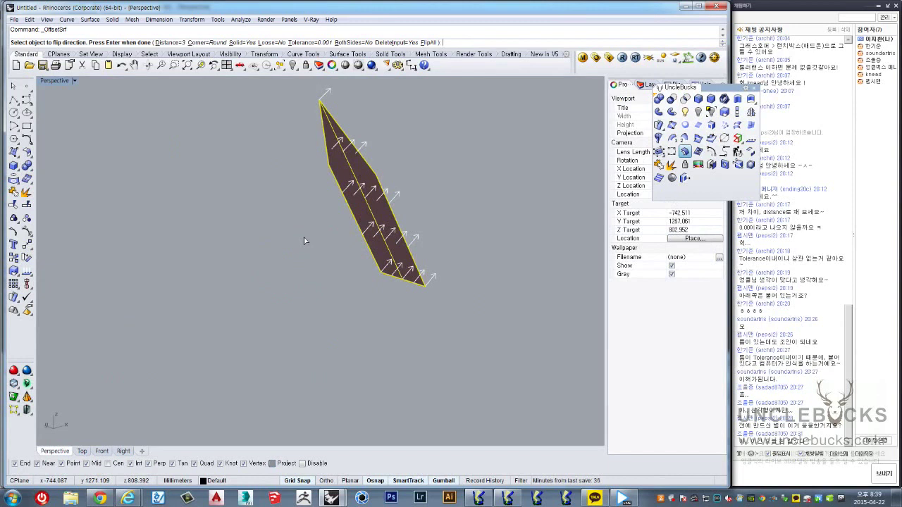
key(Return)
Step: Maximize the Top view and zoom in on the slab
double_click(48, 81)
double_click(47, 81)
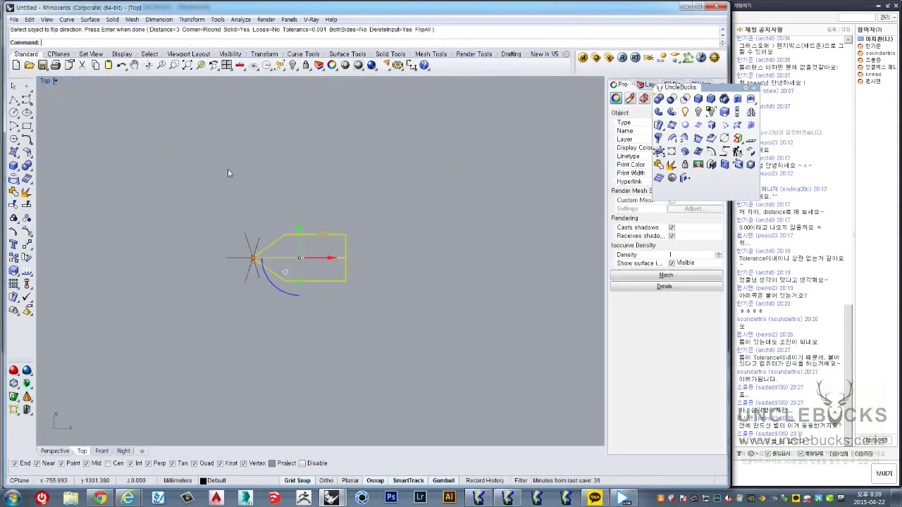
scroll(277, 274, up, 3)
scroll(294, 270, up, 1)
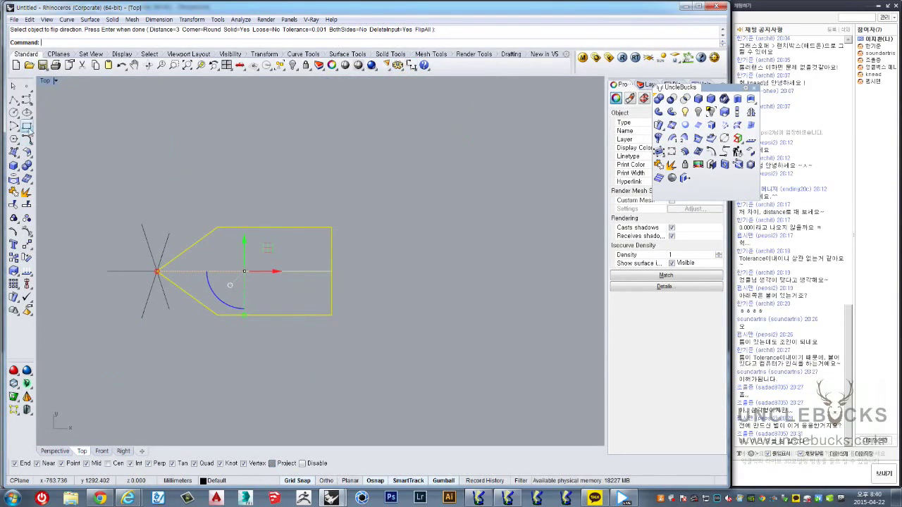
Step: Dimension the spike's wide end, which measures 15.88
click(411, 65)
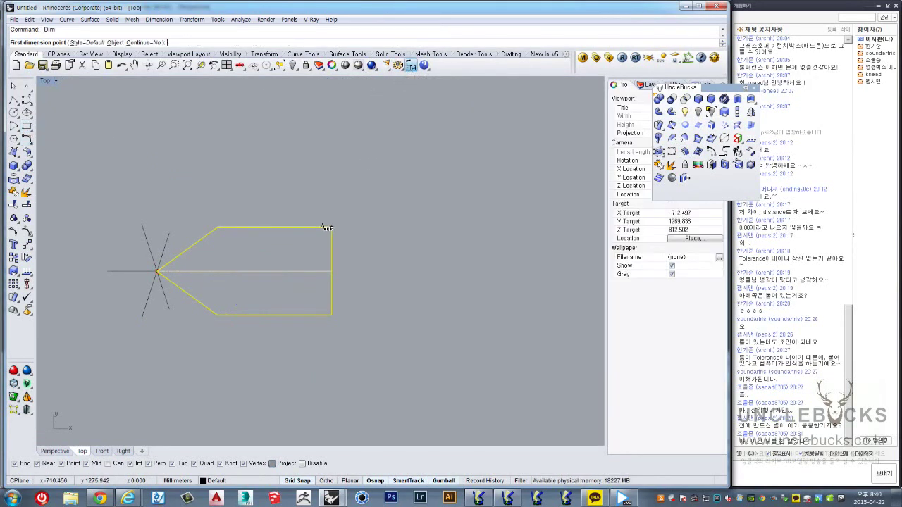
click(331, 226)
click(332, 315)
click(386, 281)
scroll(401, 314, up, 2)
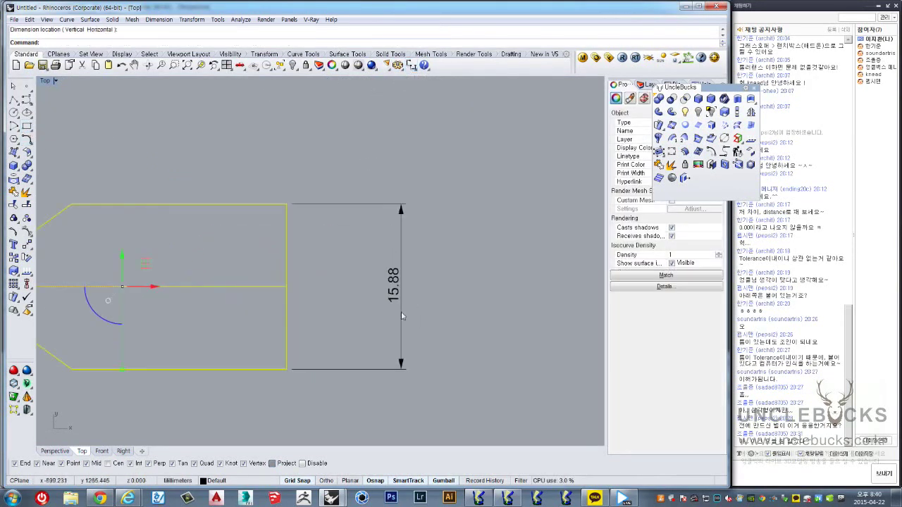
scroll(393, 288, down, 3)
scroll(388, 302, up, 2)
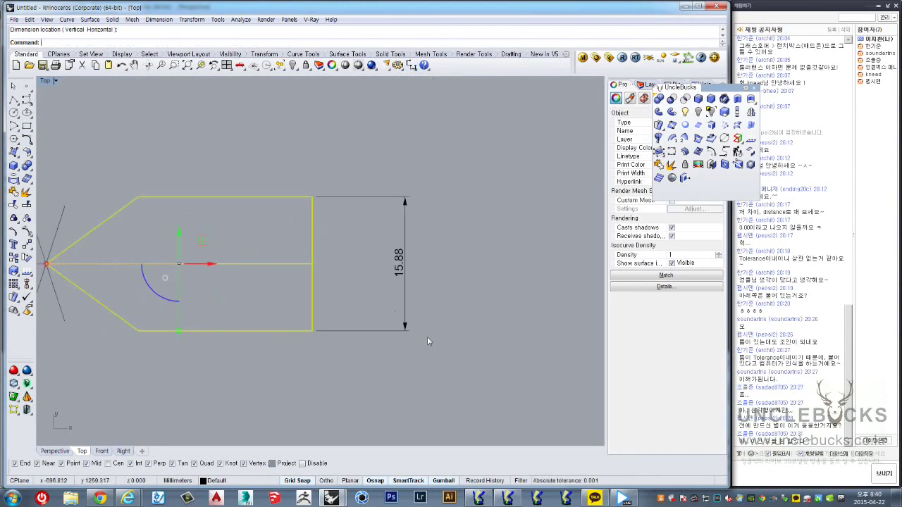
Step: Select the 15.88 dimension and the spike, and shift the spike surface downward
drag(430, 357, 360, 159)
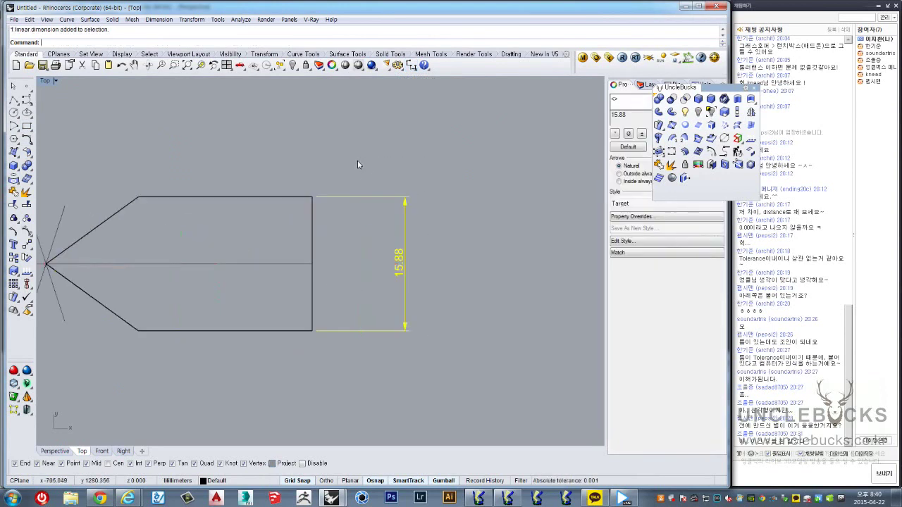
scroll(347, 177, down, 2)
scroll(246, 229, down, 1)
scroll(290, 229, down, 1)
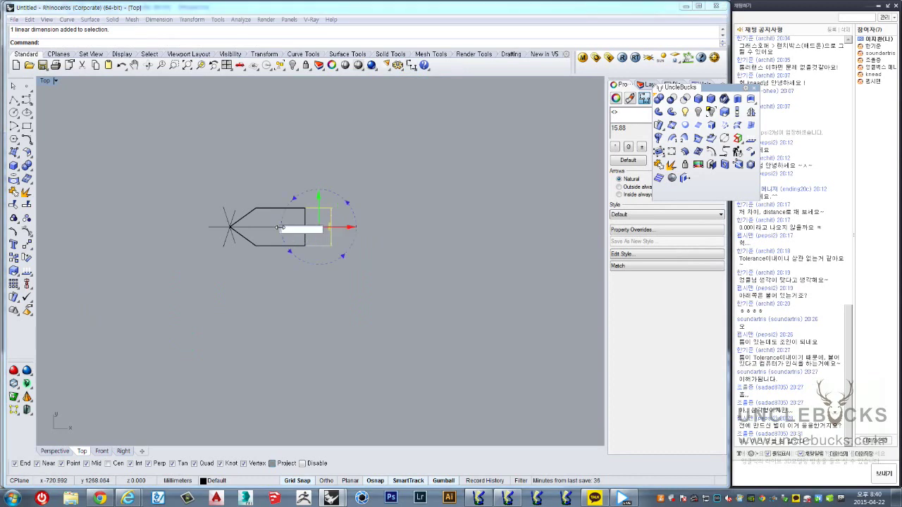
click(260, 226)
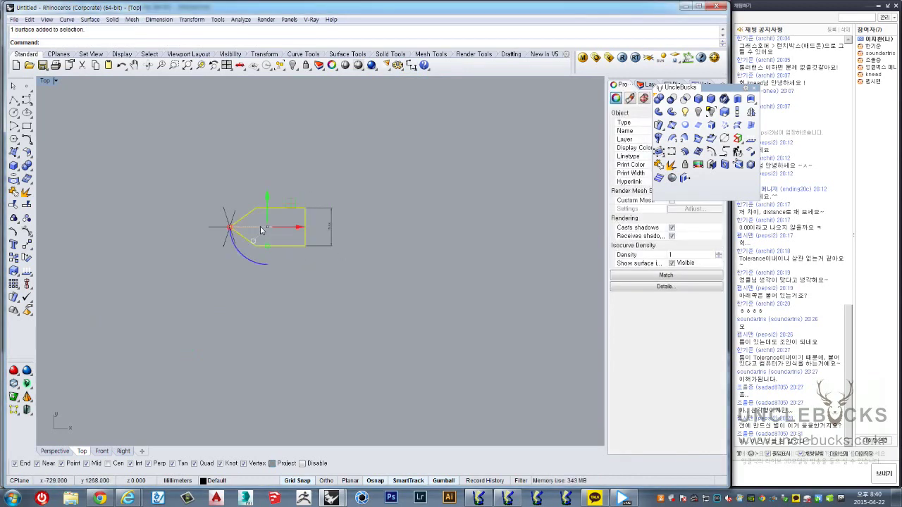
scroll(298, 190, up, 1)
scroll(304, 245, up, 1)
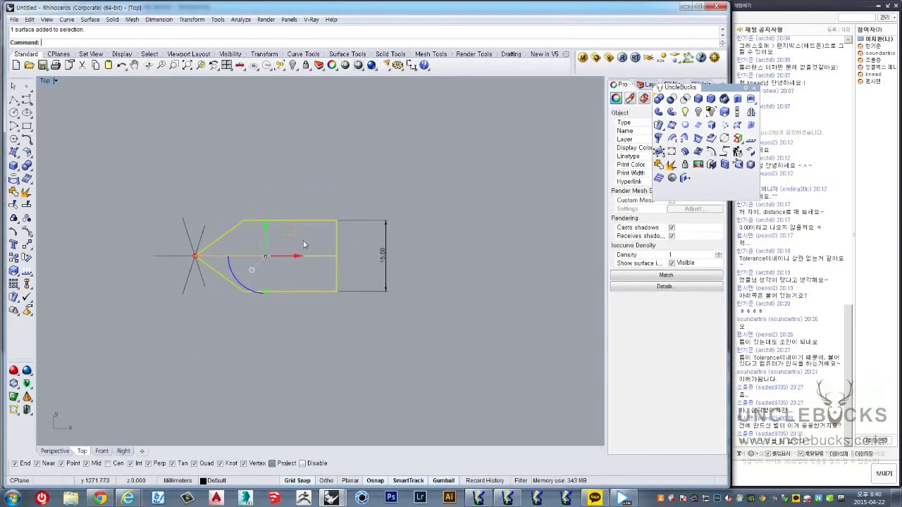
scroll(345, 252, down, 1)
scroll(296, 196, down, 1)
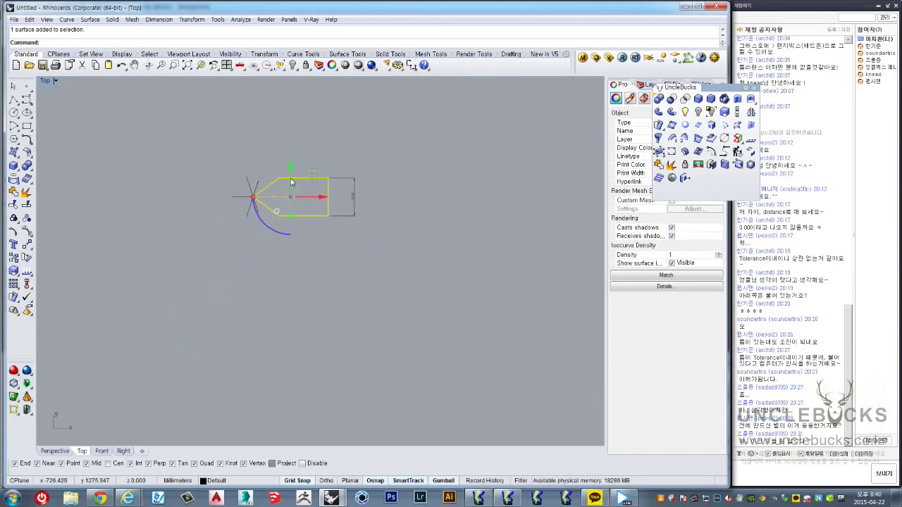
drag(291, 181, 291, 281)
scroll(392, 254, up, 3)
click(392, 254)
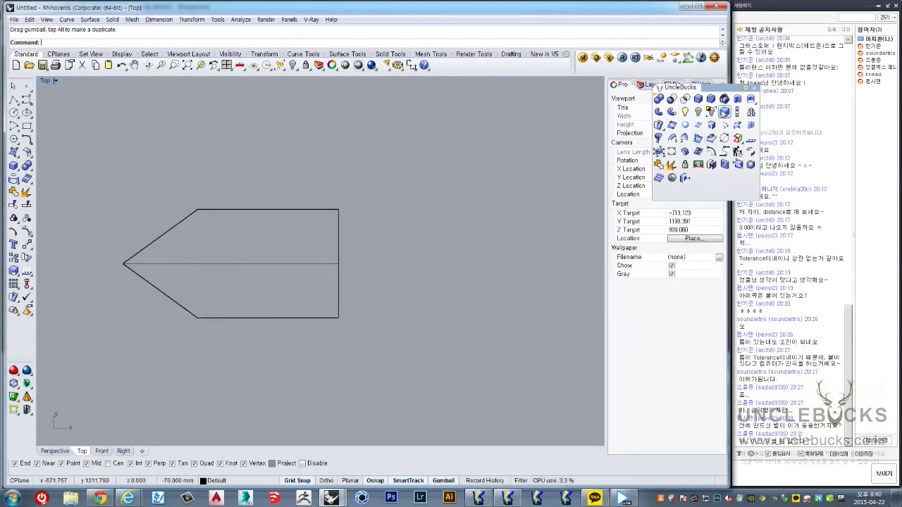
Step: Scale the spike from its bottom-right corner so the wide end measures 15
click(724, 112)
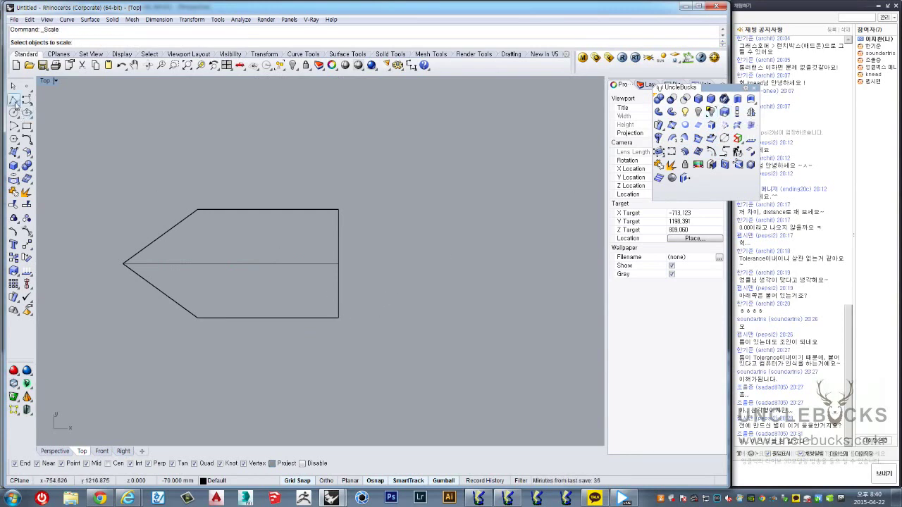
key(Escape)
drag(382, 336, 179, 191)
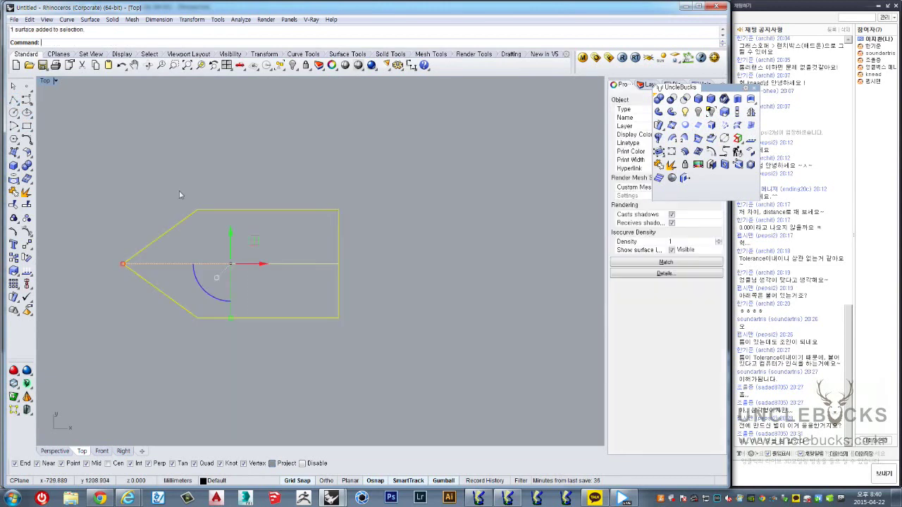
click(13, 101)
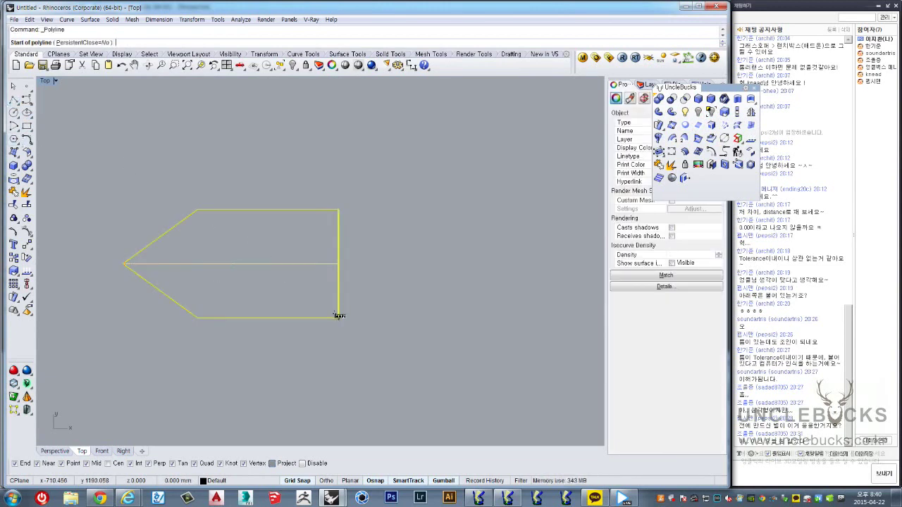
click(725, 112)
click(338, 317)
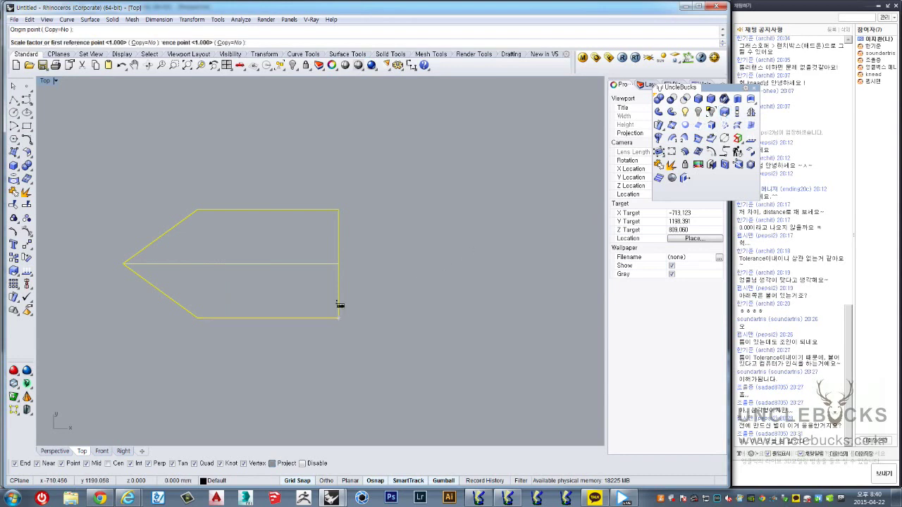
click(338, 209)
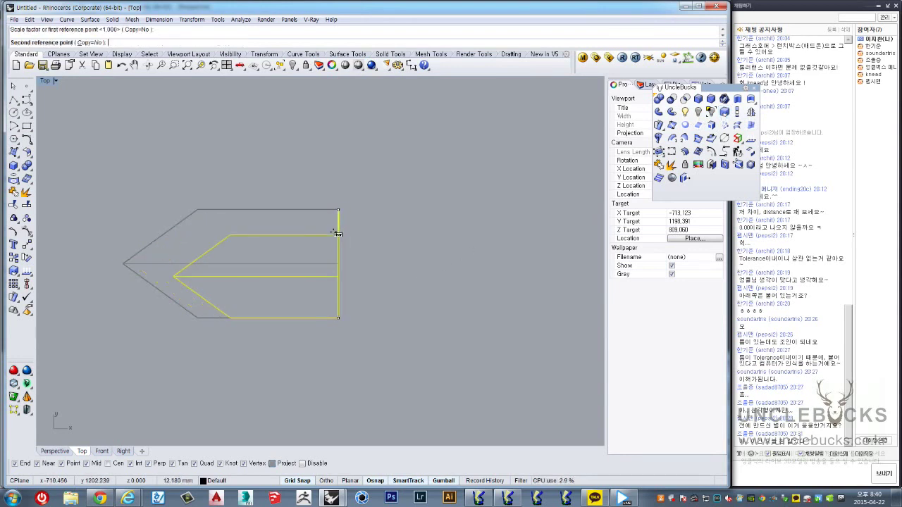
text(15)
key(Return)
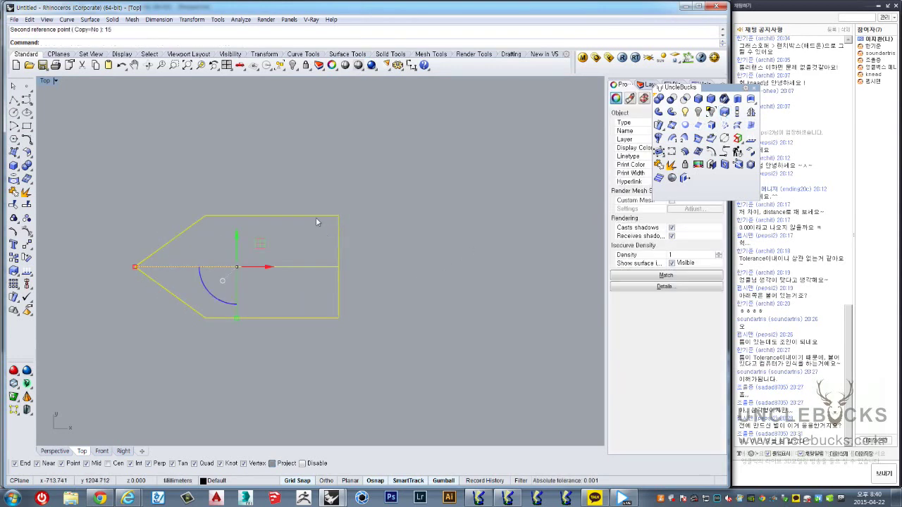
Step: Verify the wide end with a 15.00 dimension, then delete that check dimension
click(411, 65)
click(338, 215)
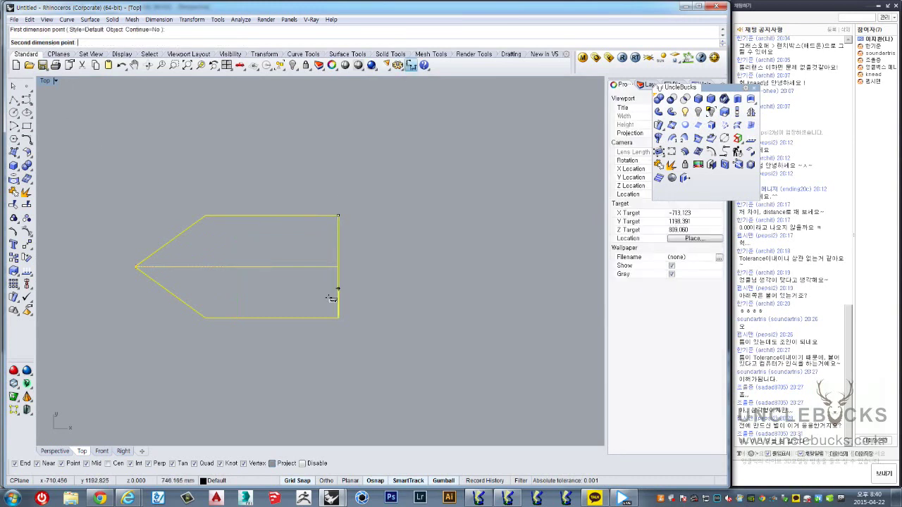
click(337, 320)
click(381, 300)
scroll(378, 300, up, 3)
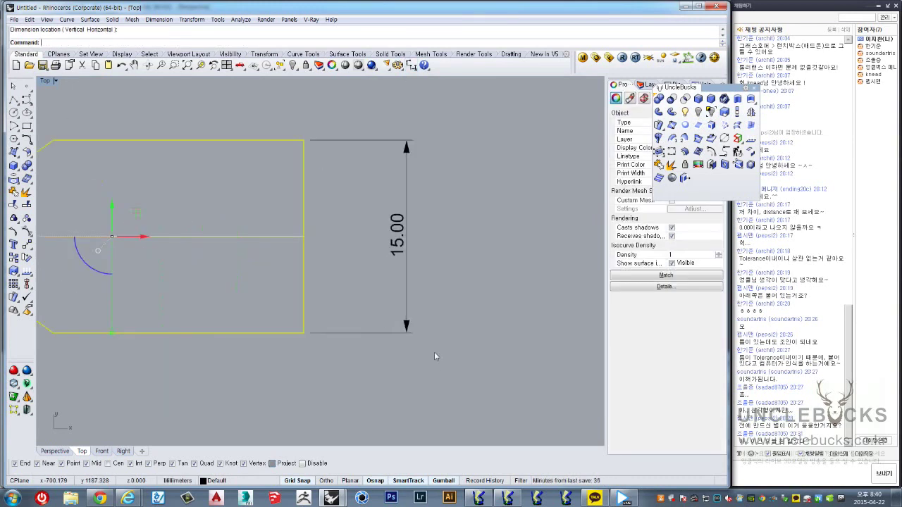
key(Delete)
click(301, 224)
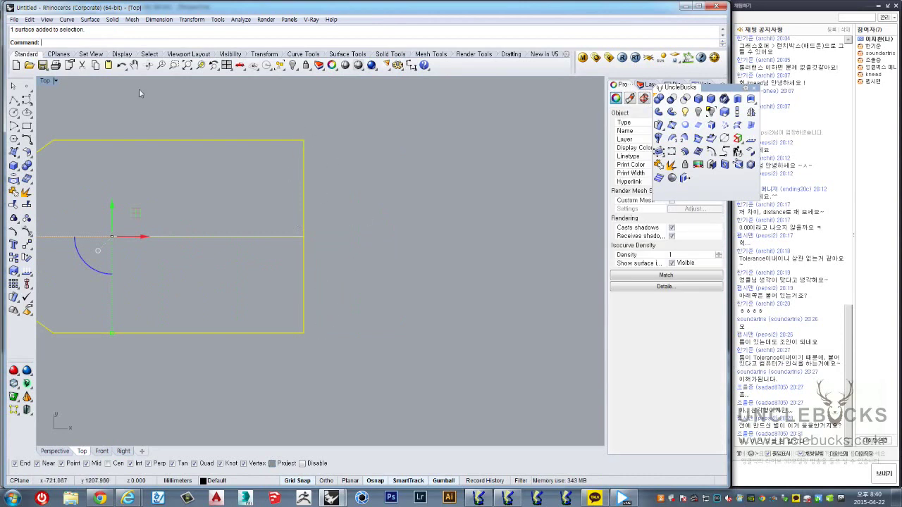
Step: Extrude the spike surface into a closed slab with DeleteInput set to Yes
double_click(45, 81)
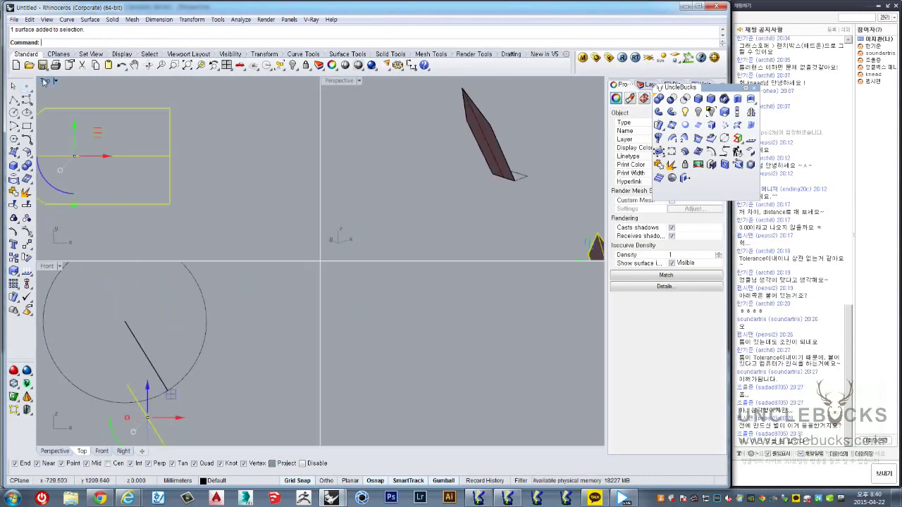
double_click(340, 83)
mouse_move(374, 178)
right_down()
mouse_move(360, 208)
mouse_move(366, 255)
mouse_move(389, 217)
mouse_move(312, 177)
mouse_move(348, 234)
mouse_move(354, 220)
mouse_move(332, 235)
mouse_move(353, 283)
mouse_move(380, 253)
mouse_move(380, 232)
right_up()
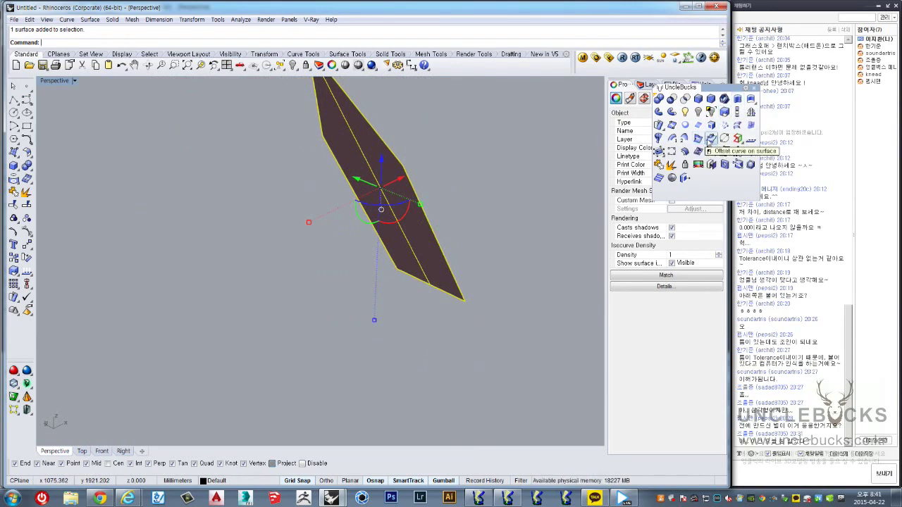
click(750, 98)
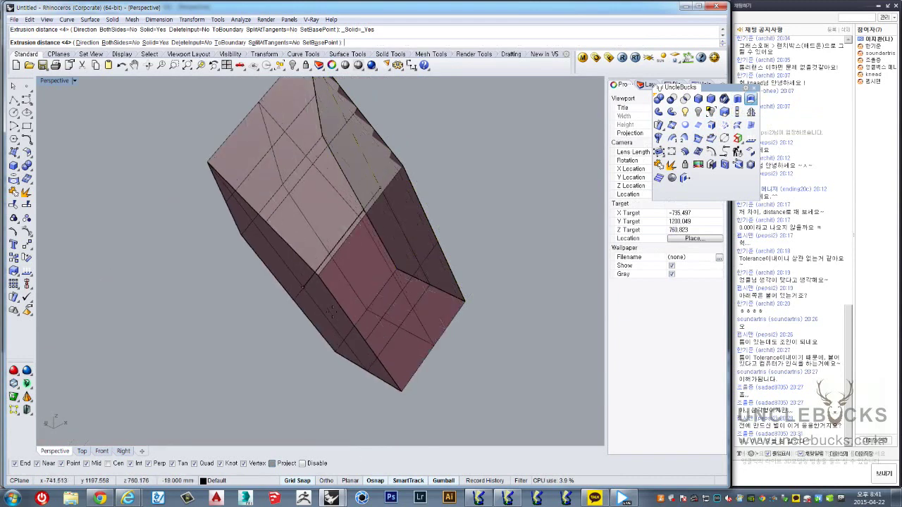
key(Return)
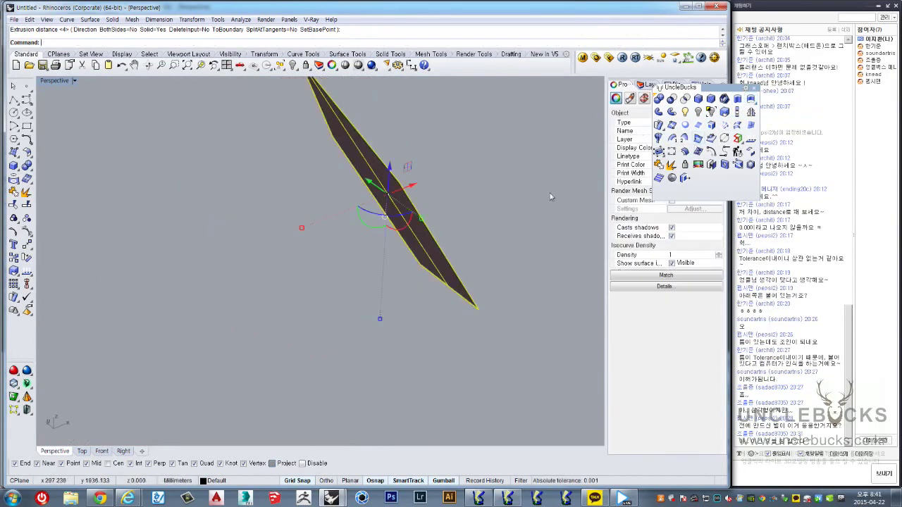
right_click(343, 298)
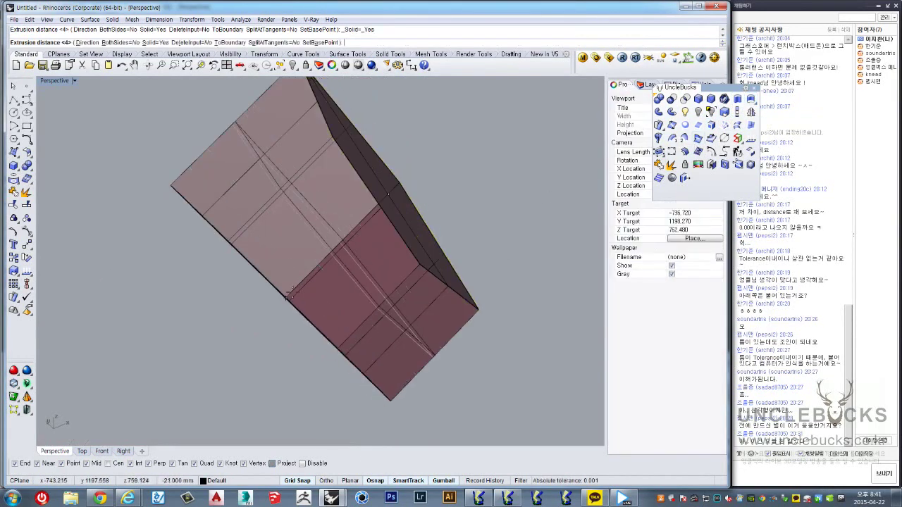
click(189, 42)
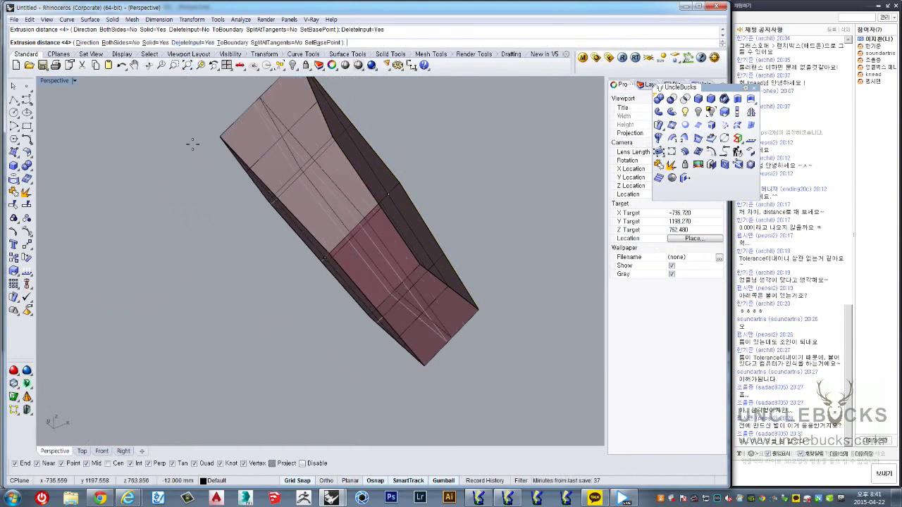
right_drag(212, 193, 252, 189)
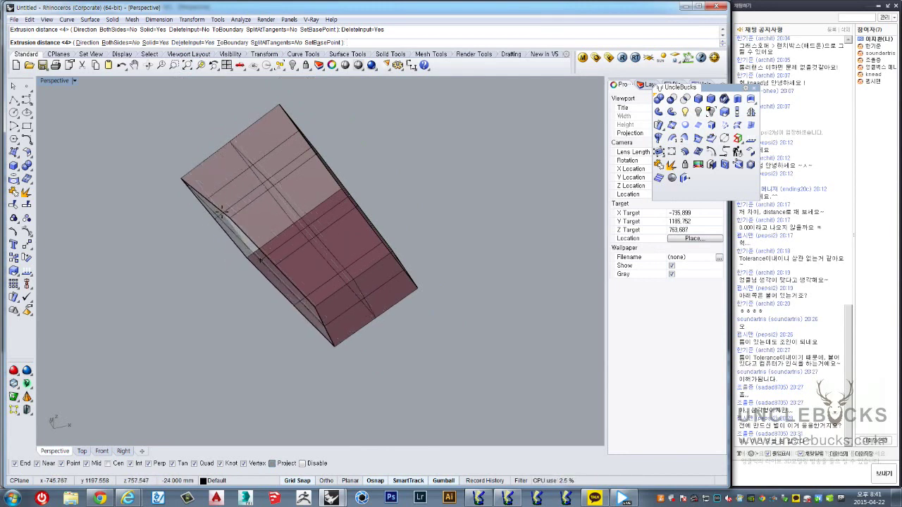
text(-1)
key(Return)
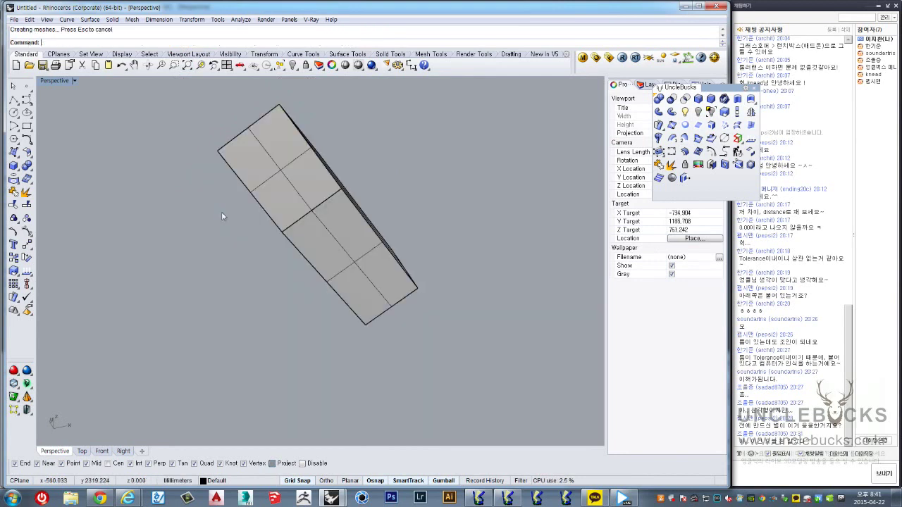
Step: Orbit around the extruded box, then view it maximized and reframed from the Top
mouse_move(450, 242)
right_down()
mouse_move(314, 128)
mouse_move(412, 282)
mouse_move(345, 204)
right_up()
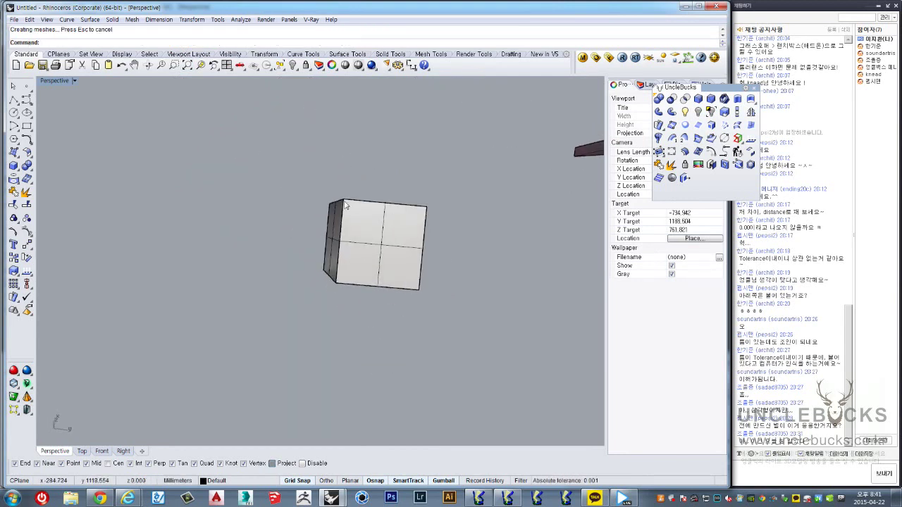
right_drag(417, 281, 386, 254)
click(386, 254)
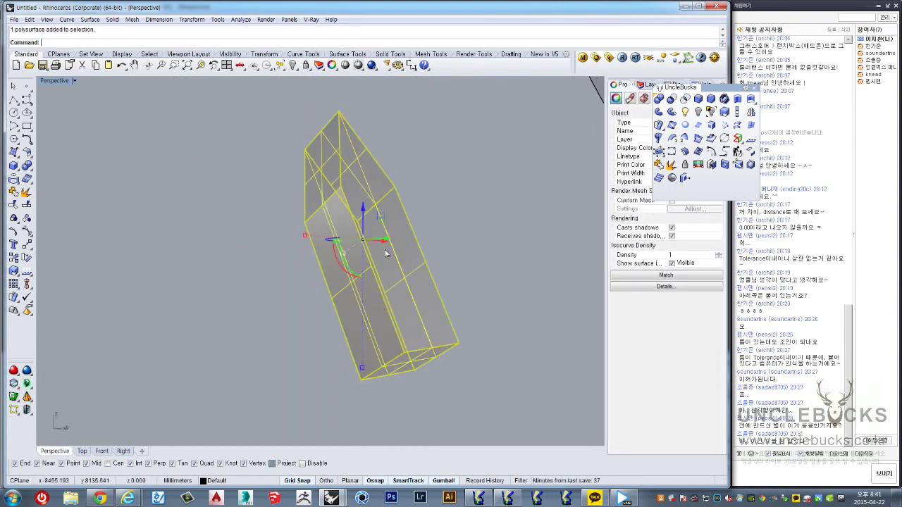
right_drag(408, 160, 331, 211)
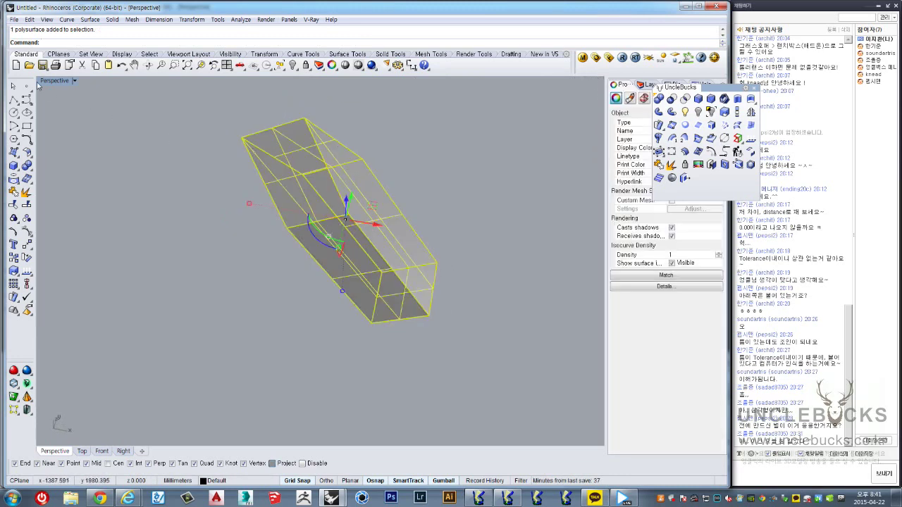
double_click(43, 81)
double_click(43, 81)
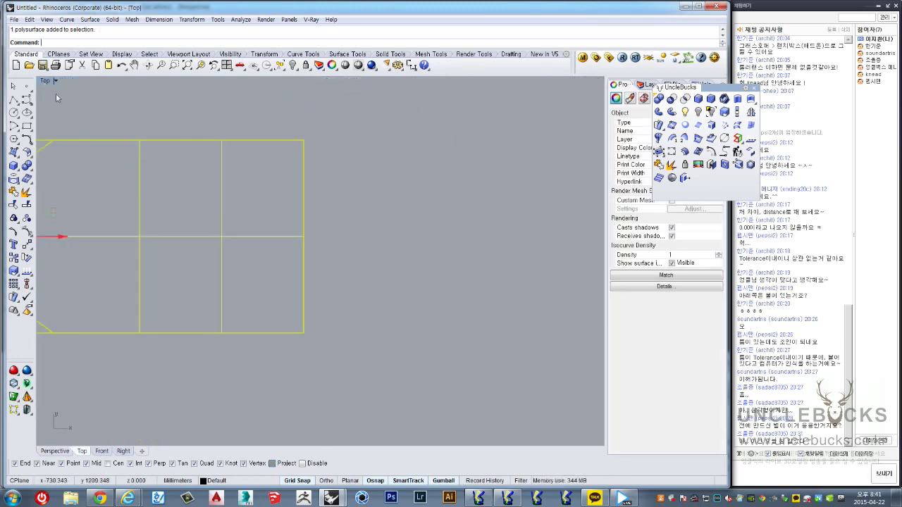
scroll(214, 212, up, 3)
scroll(214, 211, up, 3)
right_drag(334, 205, 272, 213)
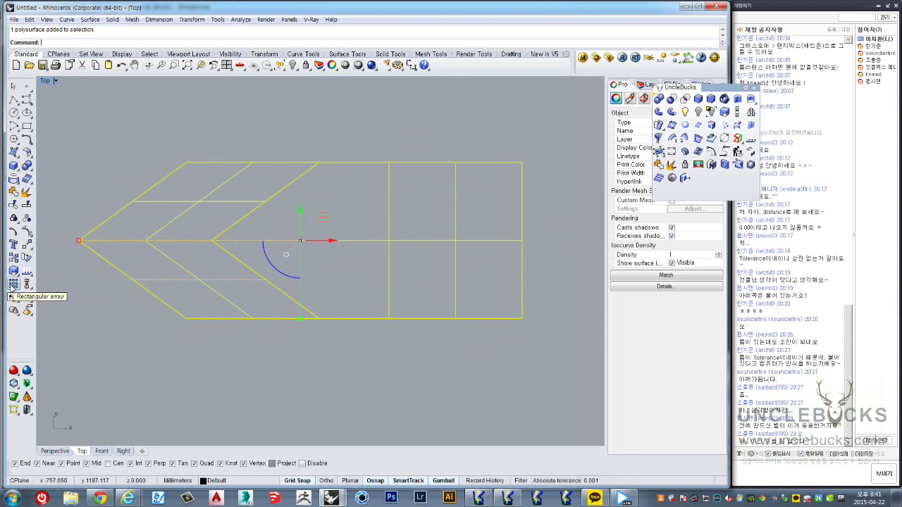
Step: Re-examine the box from new Perspective angles and reselect it
double_click(45, 83)
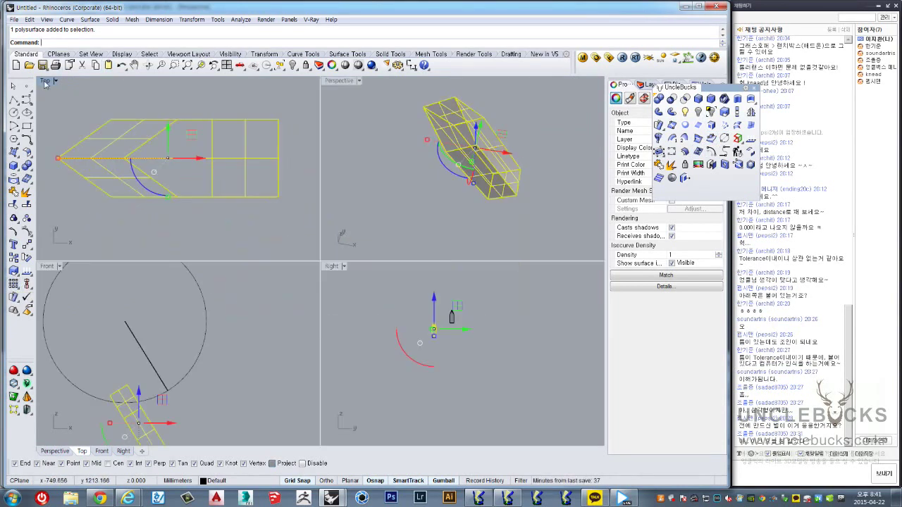
double_click(340, 82)
right_drag(340, 83, 248, 111)
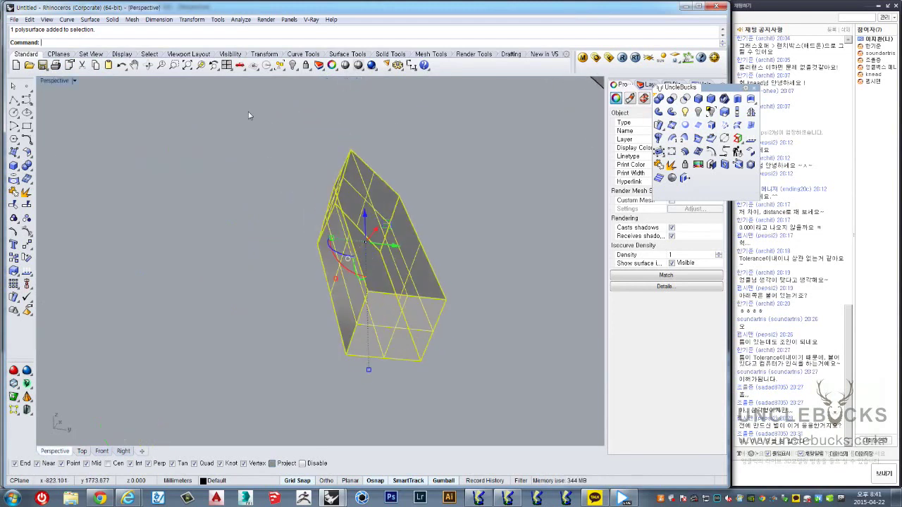
scroll(421, 328, up, 5)
scroll(421, 328, down, 2)
right_drag(422, 328, 599, 185)
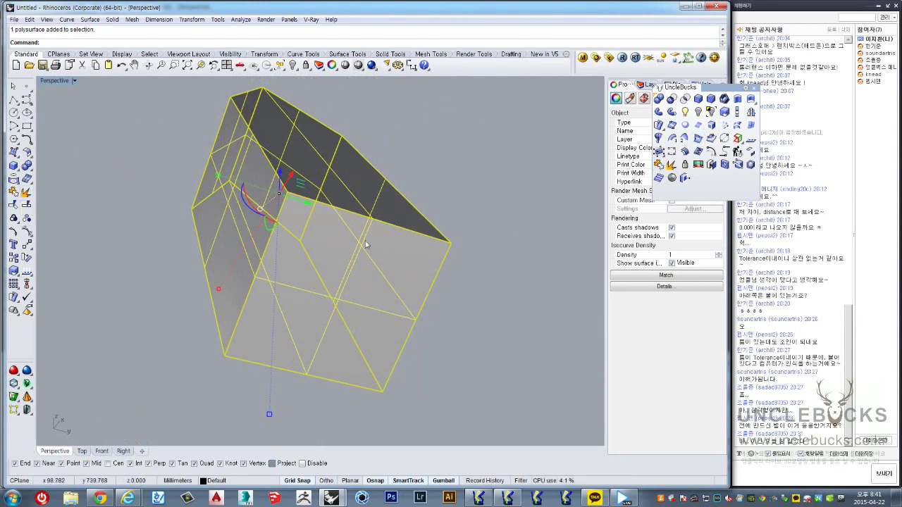
click(477, 215)
click(377, 265)
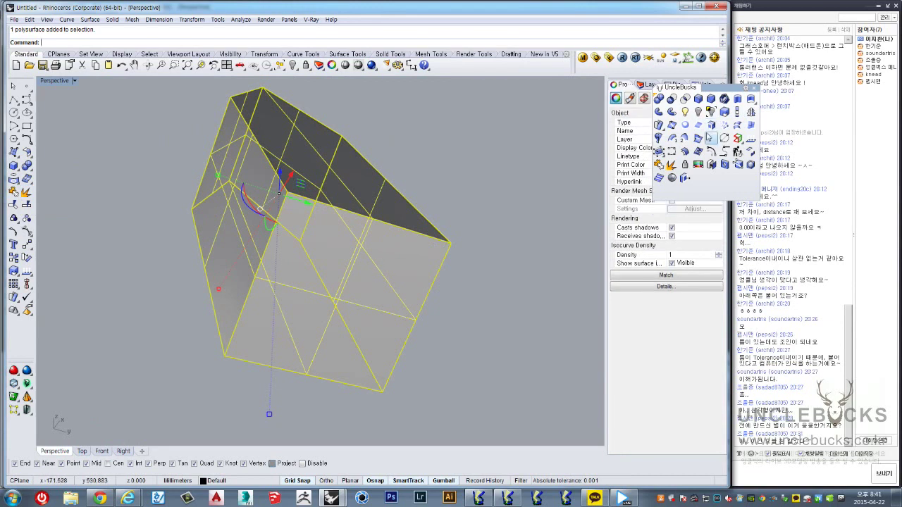
click(29, 140)
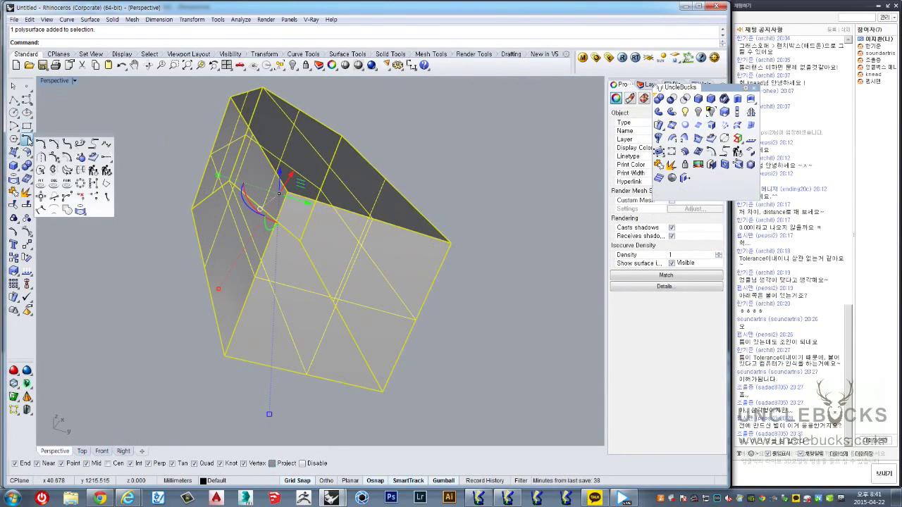
Step: Abandon the curve-on-surface offset and select the block
click(107, 157)
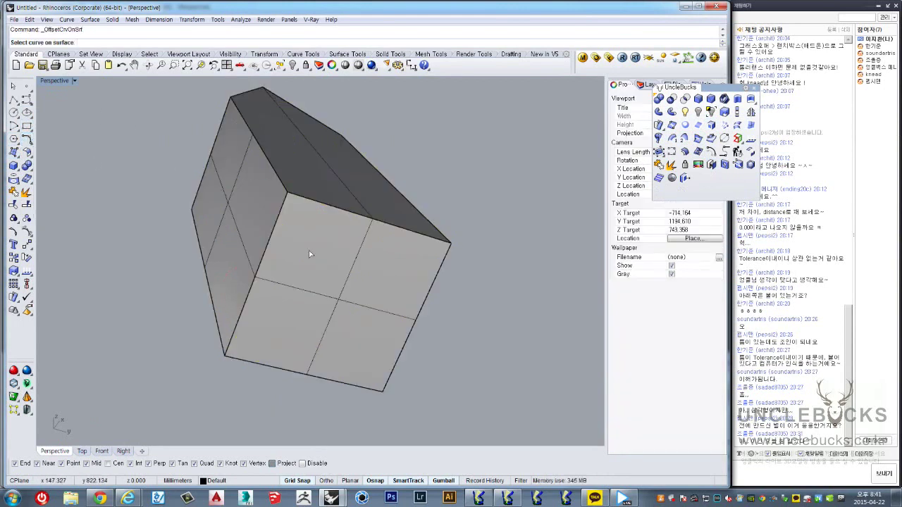
key(Escape)
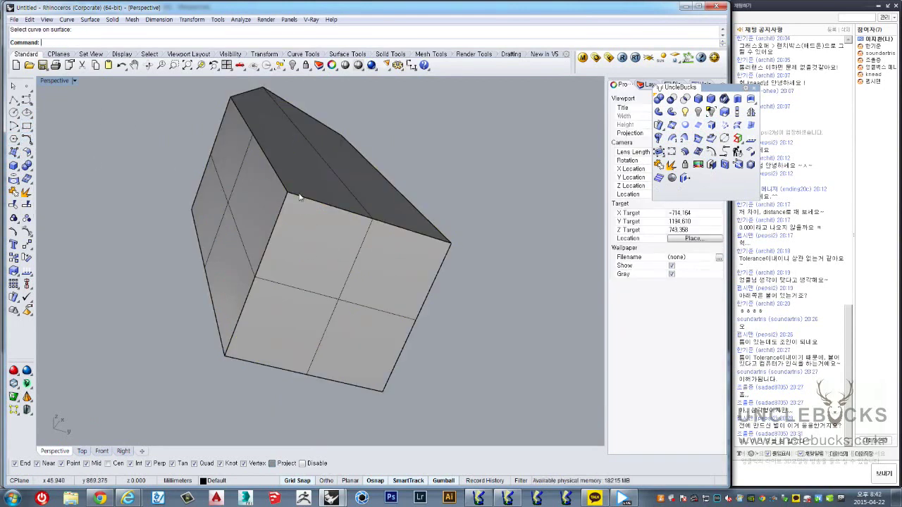
click(303, 208)
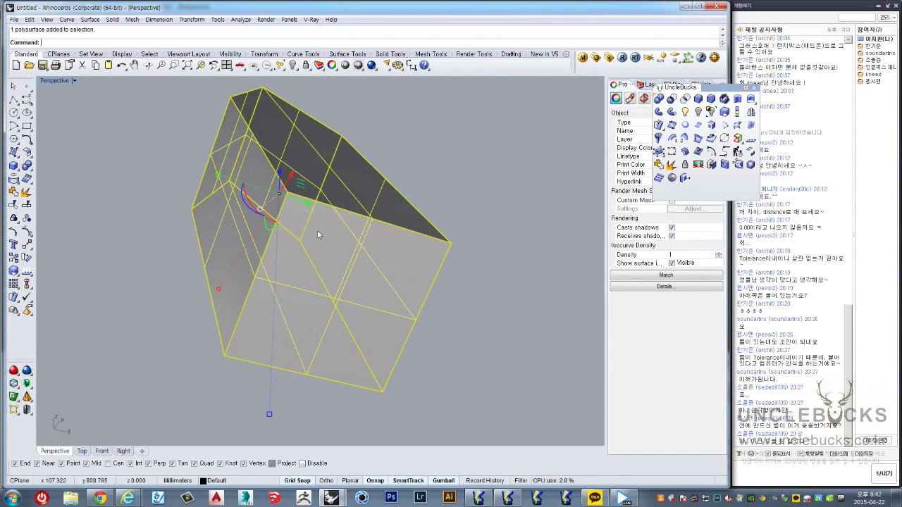
scroll(317, 230, up, 2)
scroll(320, 247, up, 2)
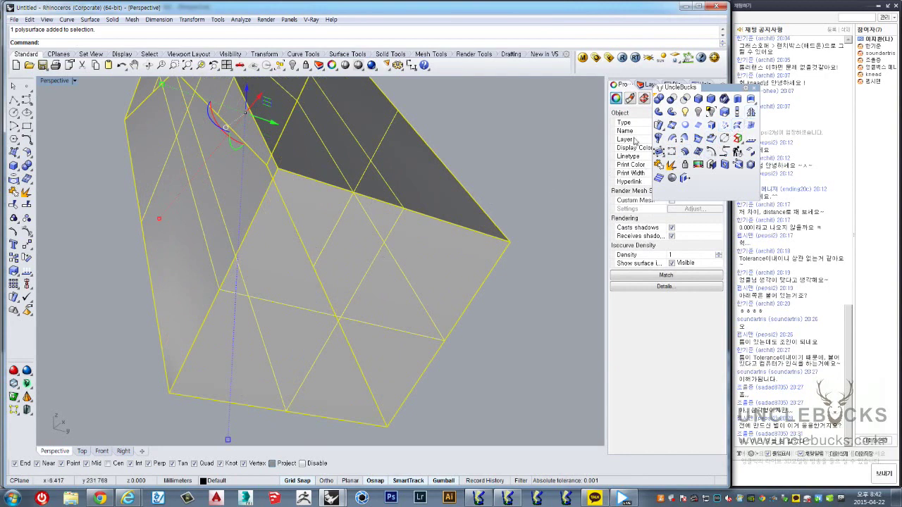
Step: Duplicate the end face's border and offset it 1 unit inward on the face
click(710, 127)
click(348, 277)
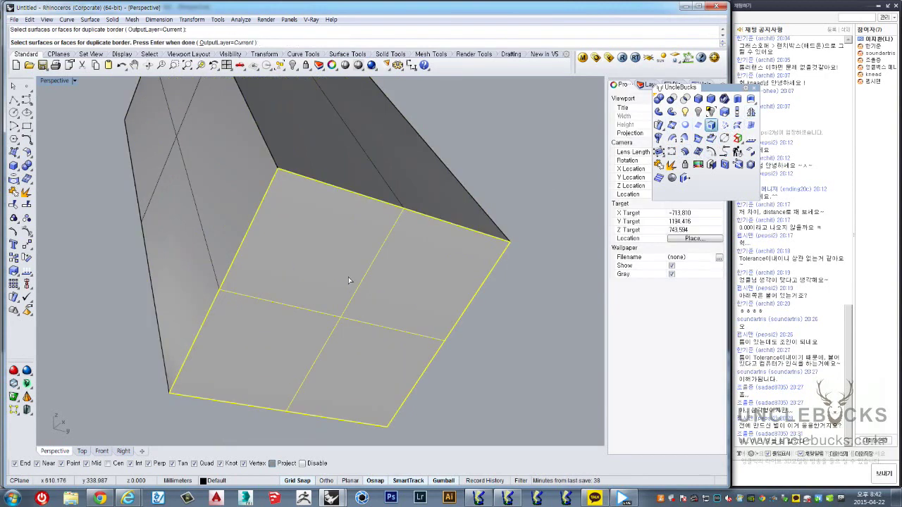
right_click(349, 277)
text(Off)
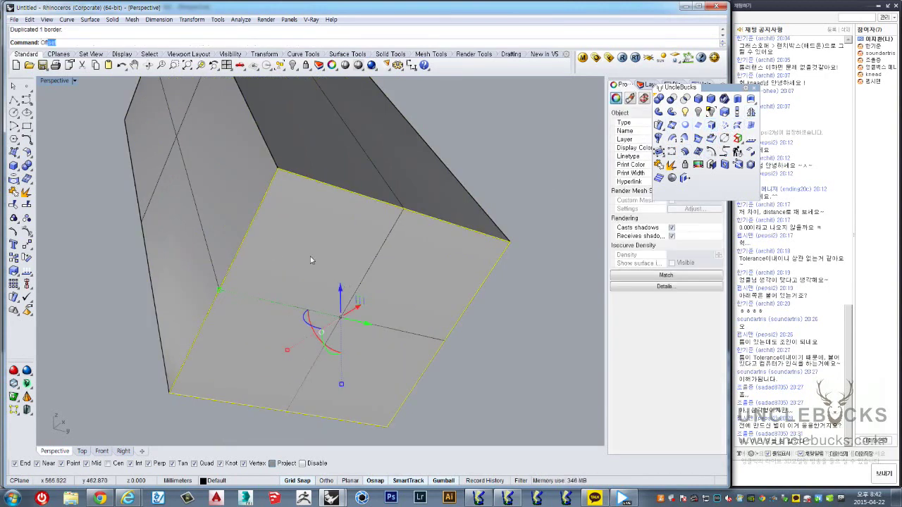
key(Return)
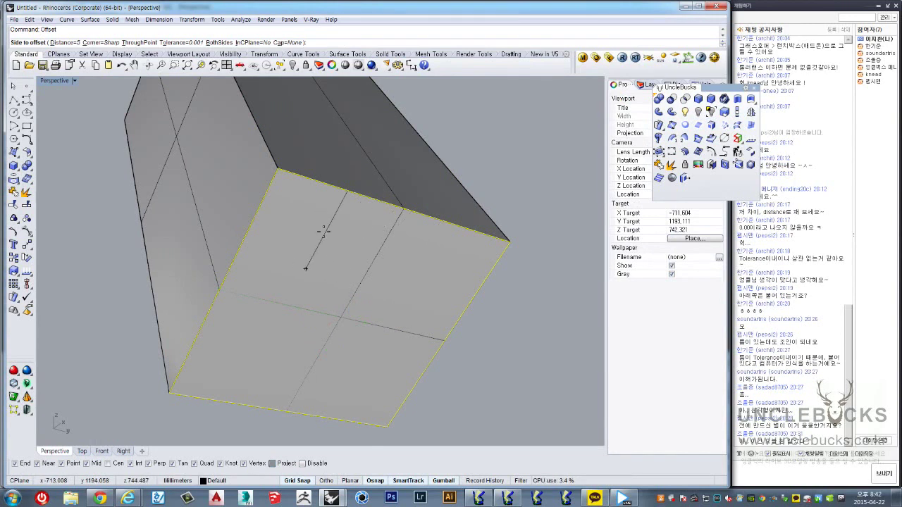
text(1)
key(Return)
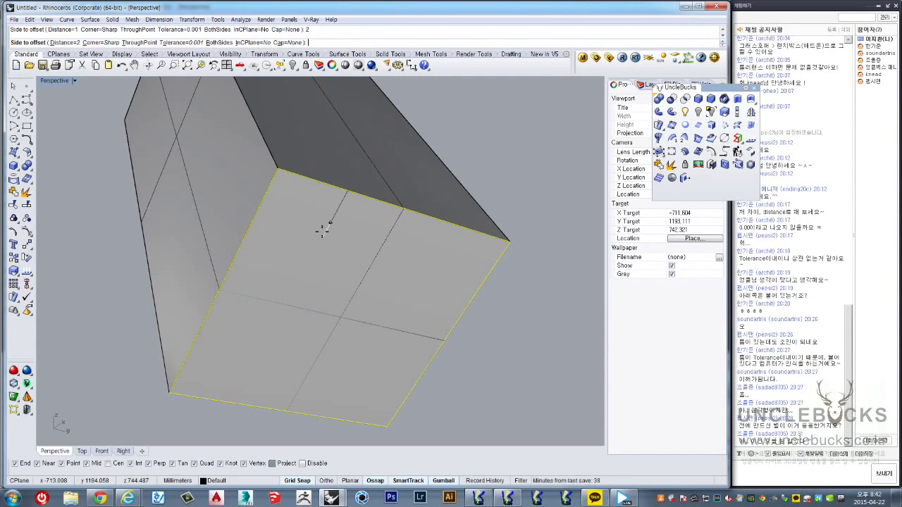
click(322, 231)
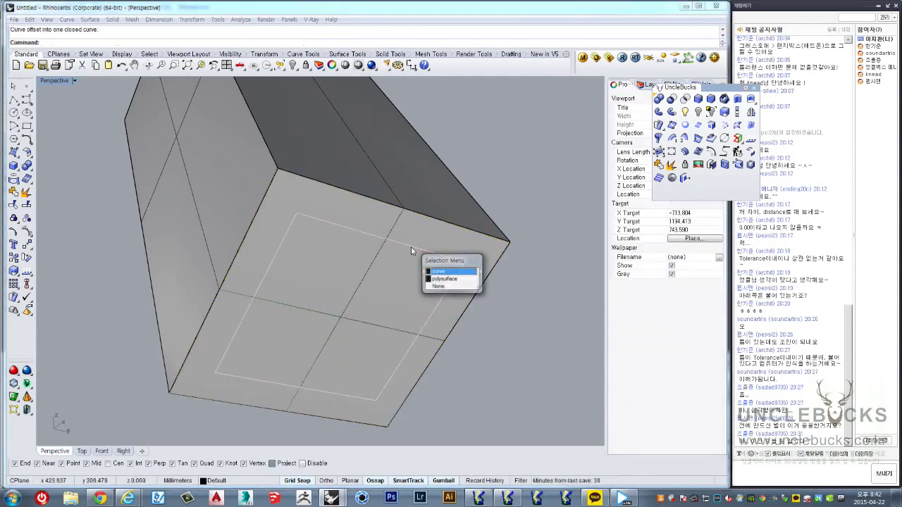
mouse_move(413, 250)
right_down()
mouse_move(413, 288)
mouse_move(299, 248)
right_up()
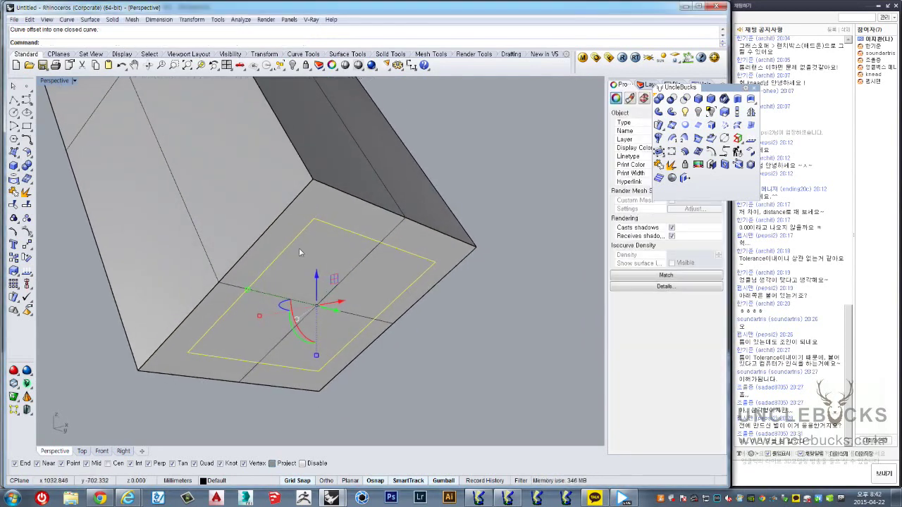
Step: Select the inner rectangle curve on the block's end face
click(290, 233)
click(337, 233)
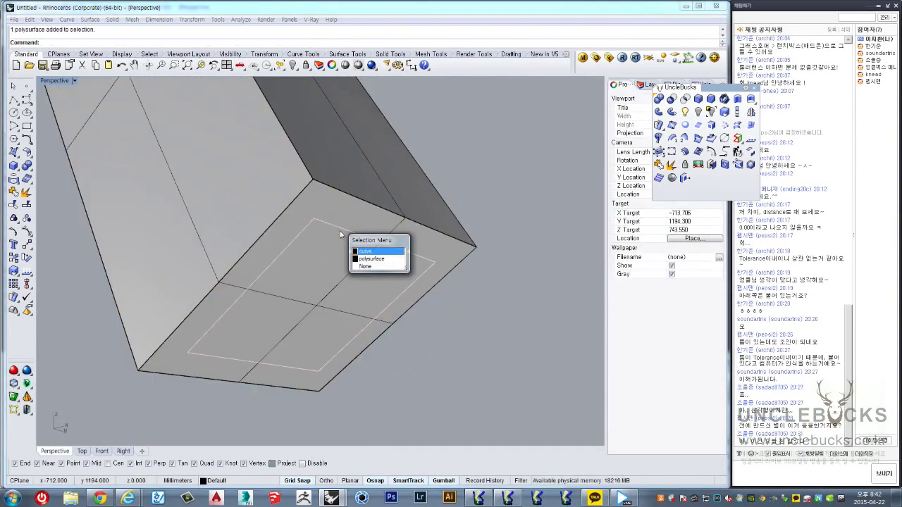
click(375, 253)
right_drag(376, 254, 284, 245)
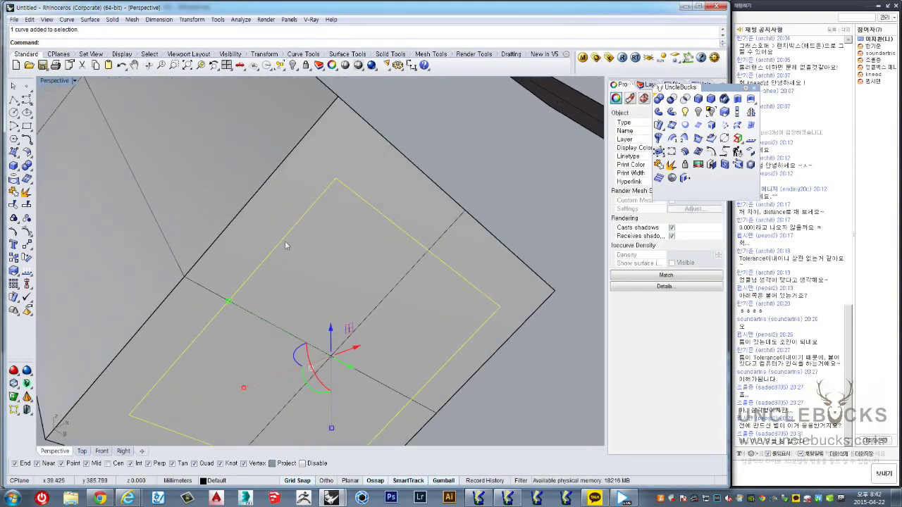
Step: Split the block's end face with the inner rectangle, test-pull the face, then undo
click(334, 165)
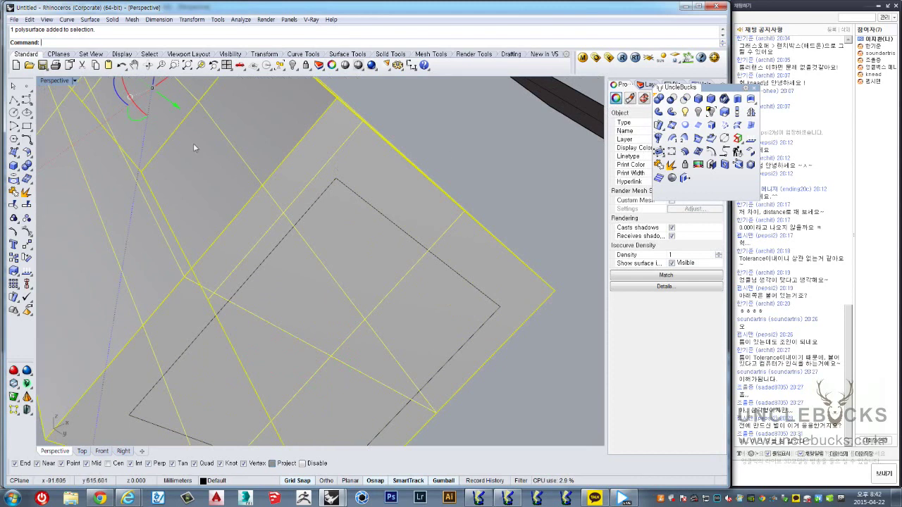
click(27, 218)
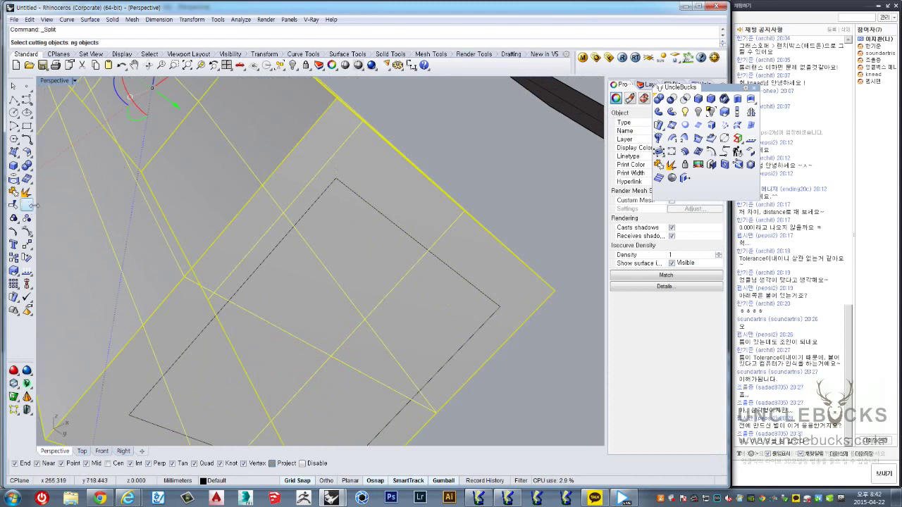
click(343, 184)
key(Return)
right_drag(343, 186, 439, 201)
click(347, 273)
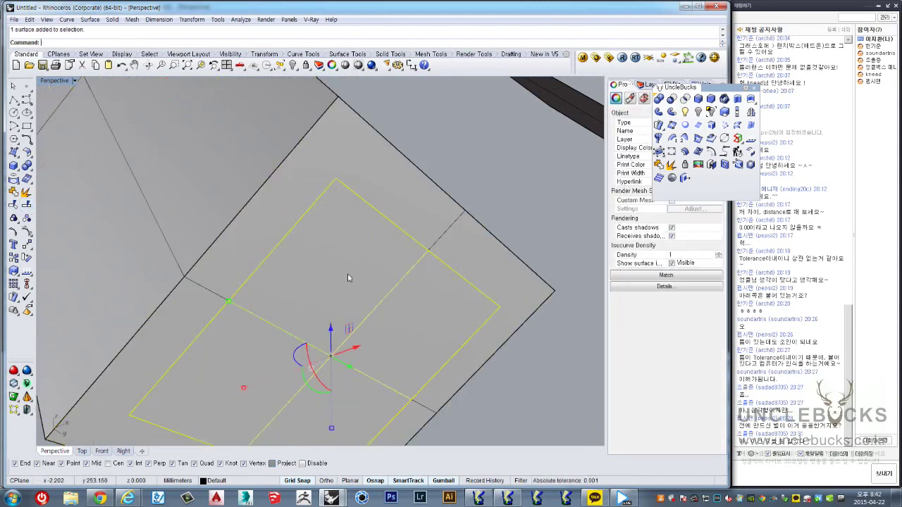
mouse_move(347, 273)
right_down()
mouse_move(326, 321)
mouse_move(335, 302)
right_up()
drag(350, 275, 356, 314)
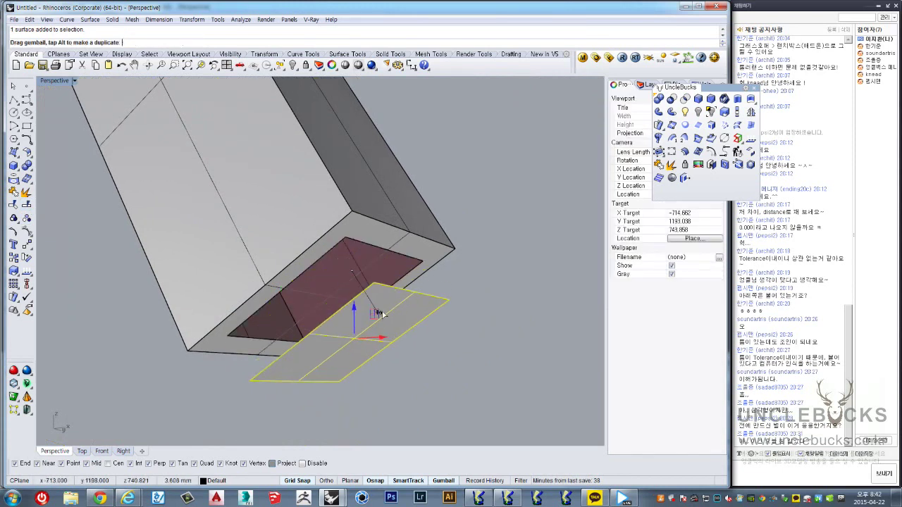
scroll(331, 239, up, 5)
key(ctrl+z)
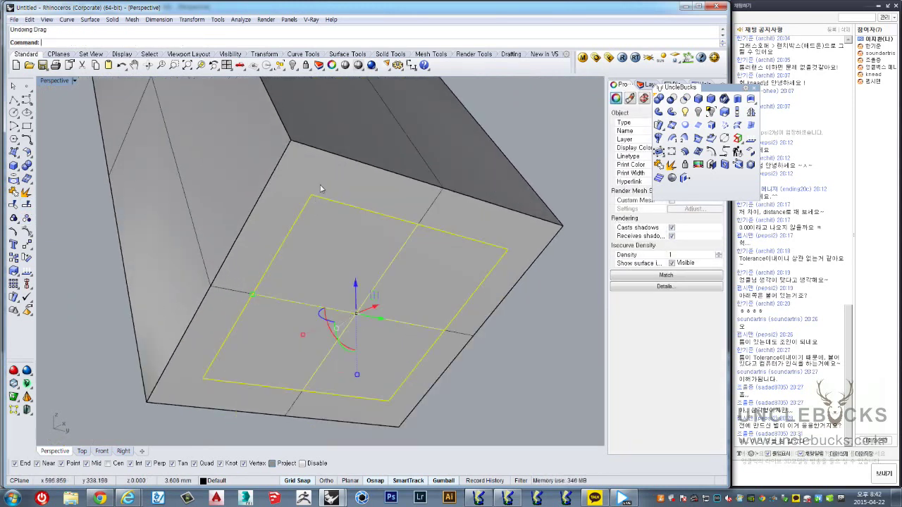
Step: Select the inner rectangular surface and orbit to check it from above and low angles
right_drag(446, 144, 399, 312)
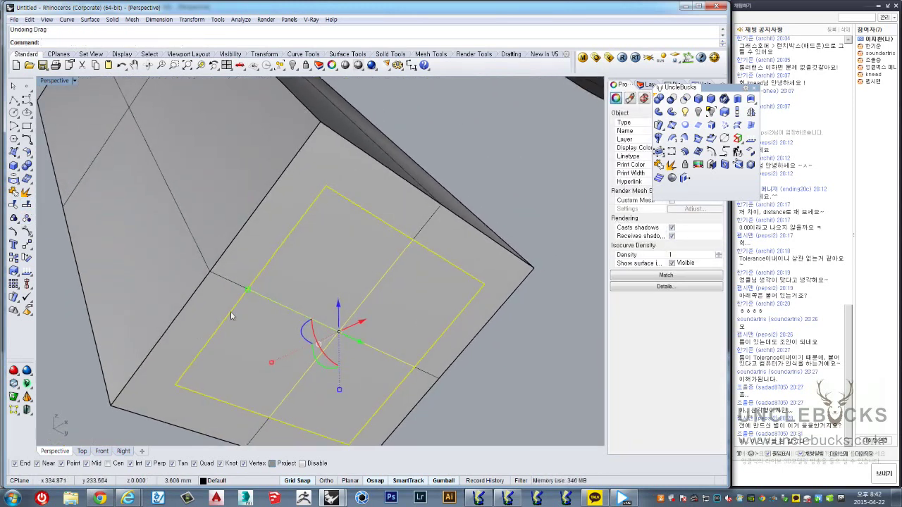
click(323, 126)
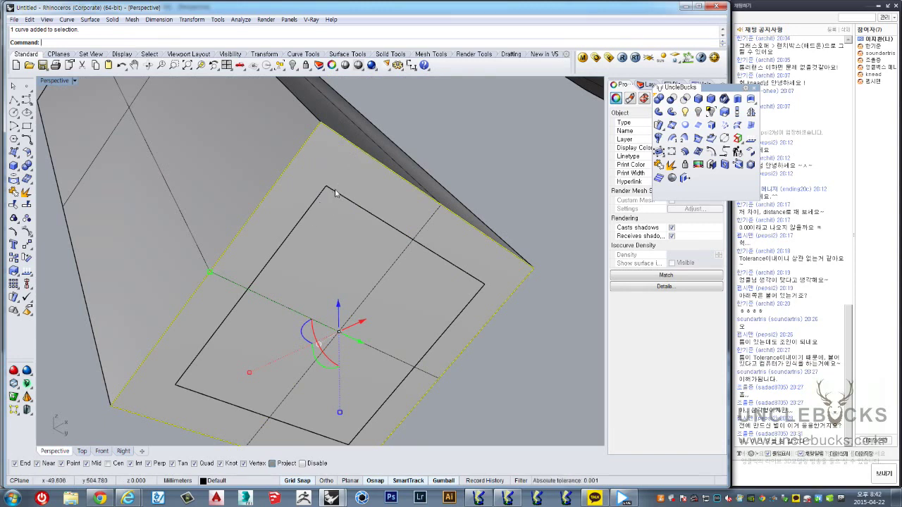
click(326, 263)
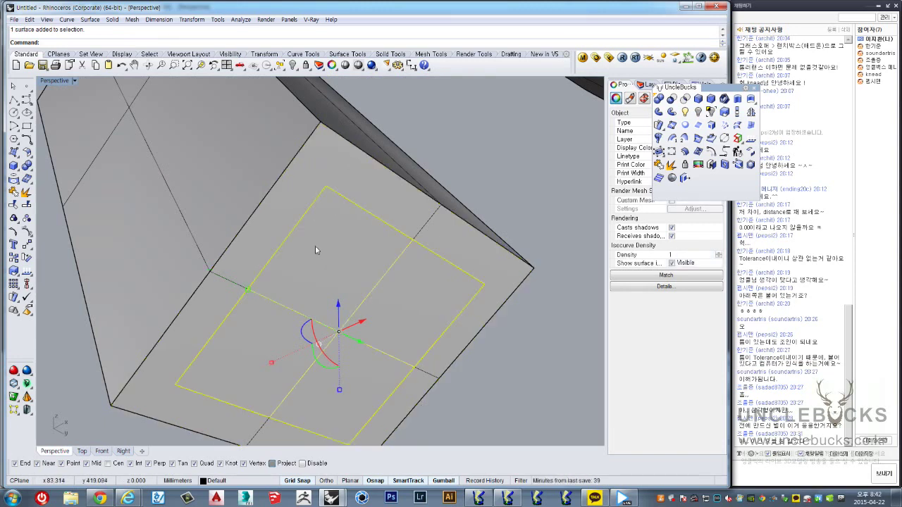
mouse_move(315, 247)
right_down()
mouse_move(344, 262)
mouse_move(334, 230)
right_up()
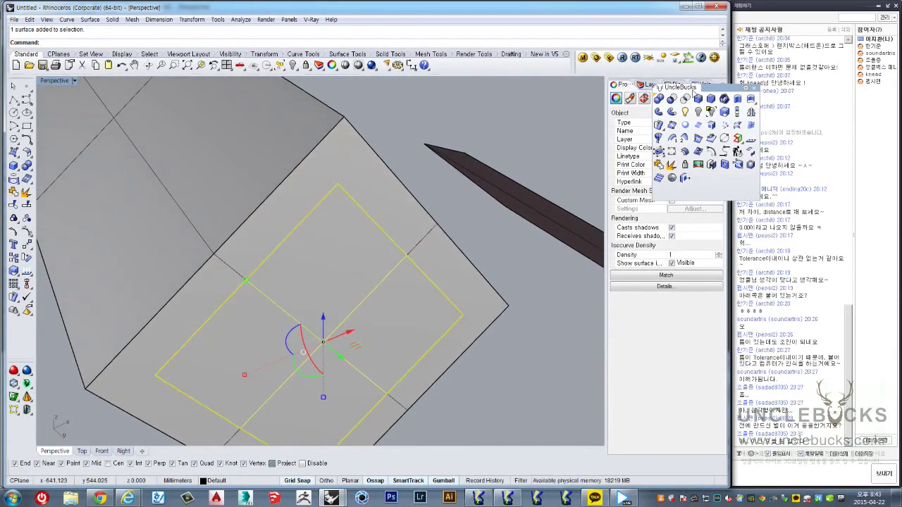
drag(720, 89, 558, 87)
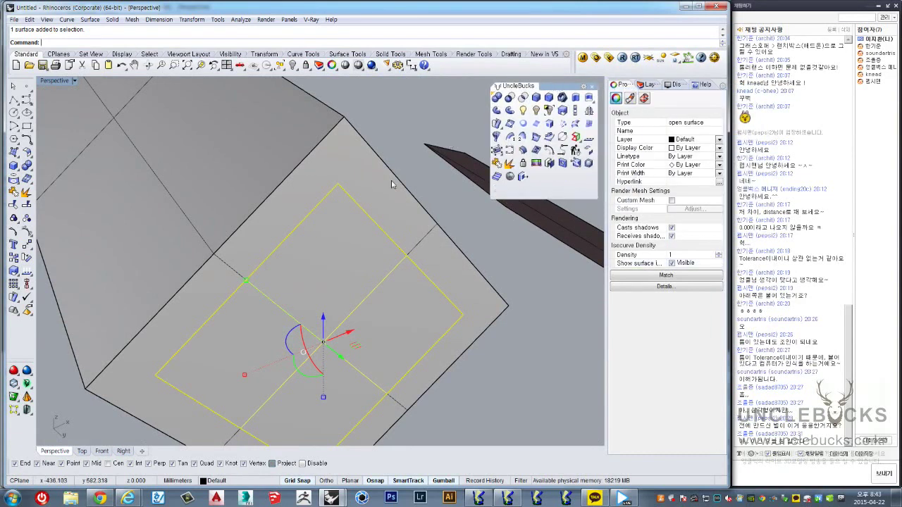
mouse_move(394, 185)
right_down()
mouse_move(295, 241)
mouse_move(324, 135)
right_up()
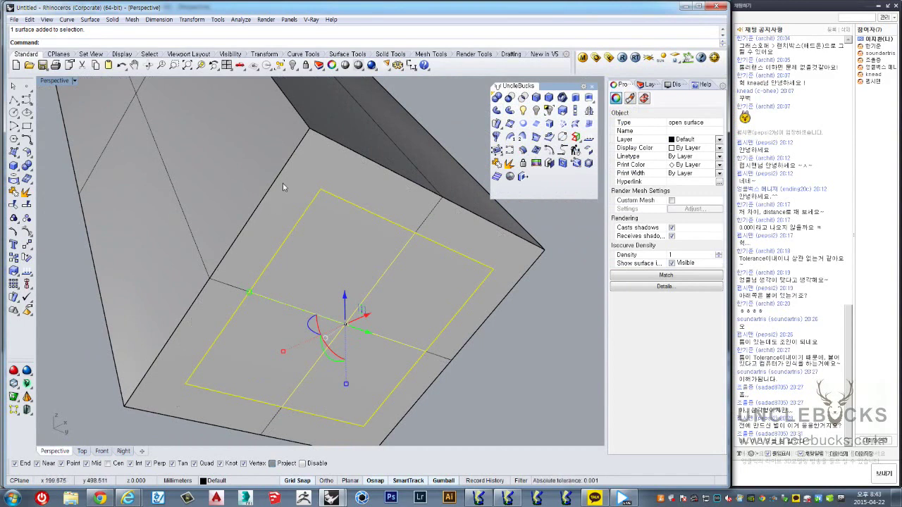
mouse_move(524, 267)
right_down()
mouse_move(410, 273)
mouse_move(342, 217)
right_up()
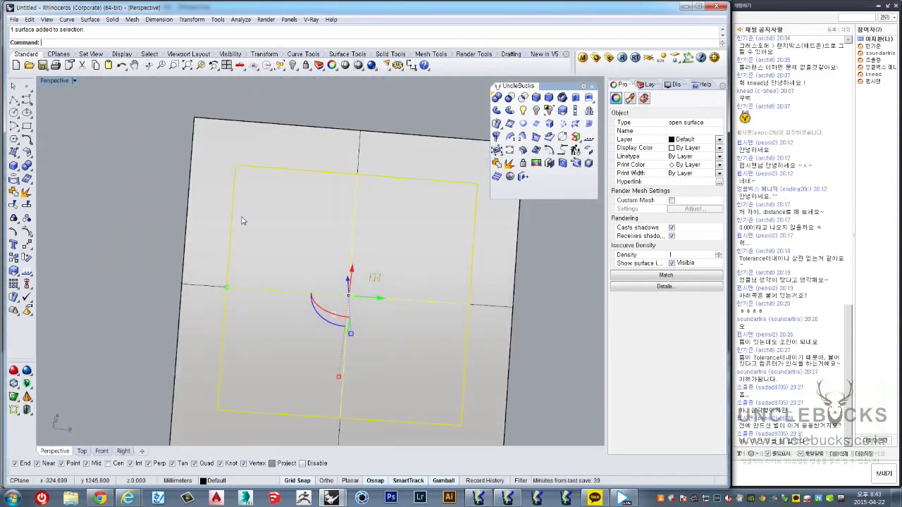
right_drag(241, 221, 356, 279)
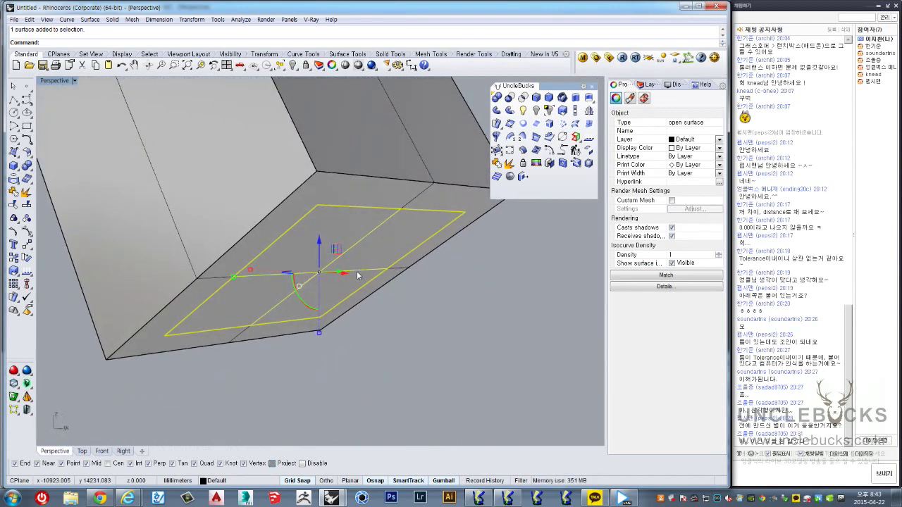
Step: Extrude the end square surface -20 units into a second, narrower box
click(589, 101)
mouse_move(423, 317)
right_down()
mouse_move(456, 374)
mouse_move(411, 345)
right_up()
text(-20)
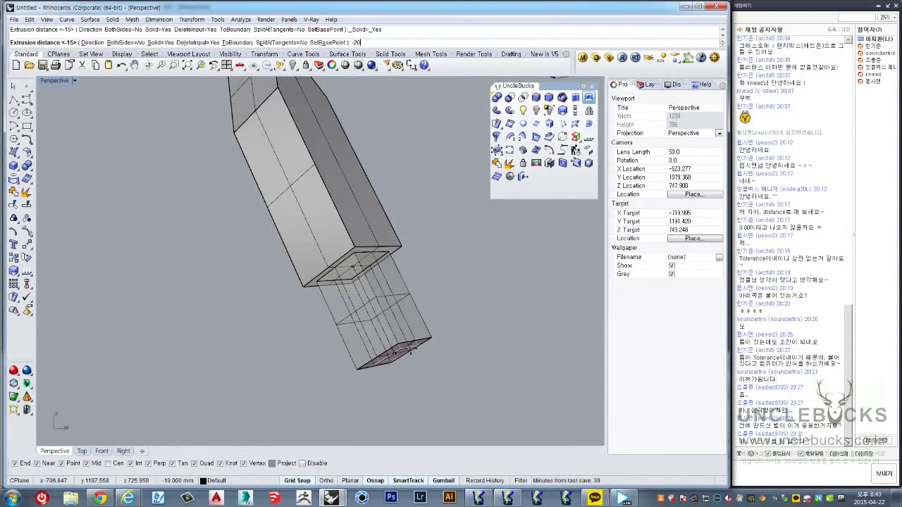
key(Return)
right_drag(410, 349, 375, 331)
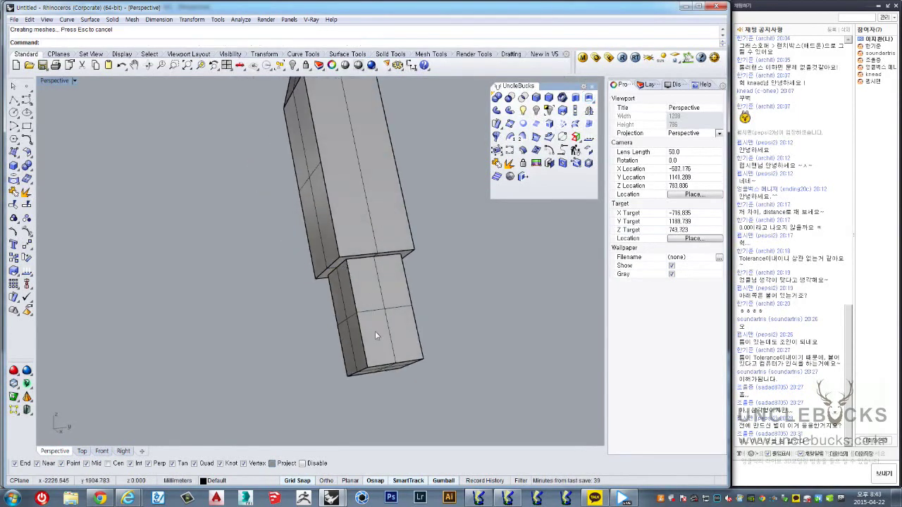
mouse_move(389, 297)
right_down()
mouse_move(251, 215)
mouse_move(331, 317)
right_up()
Step: Boolean-union the two boxes into a single spike solid
click(331, 317)
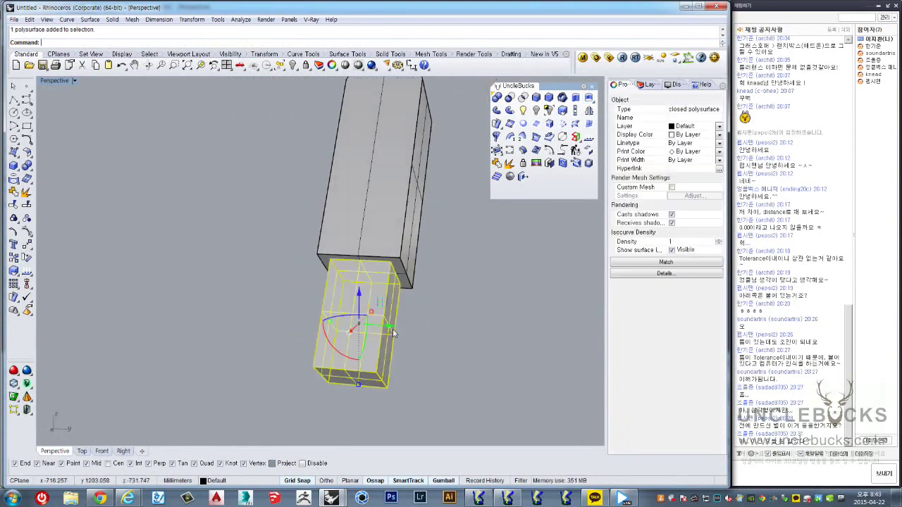
key(ctrl+a)
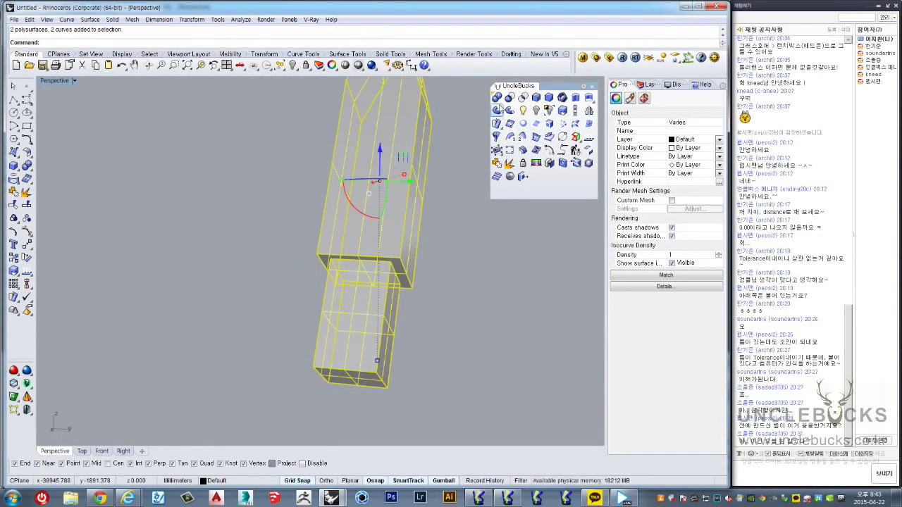
click(497, 97)
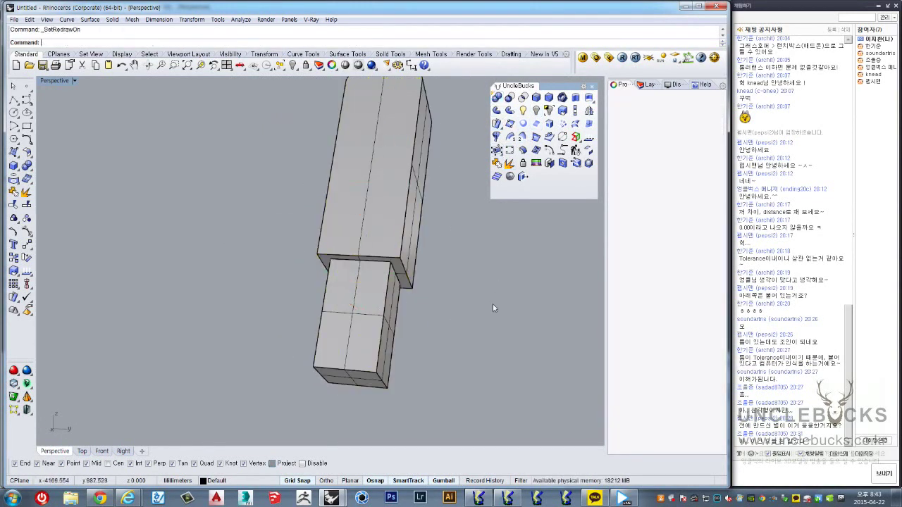
click(366, 226)
mouse_move(366, 226)
right_down()
mouse_move(293, 243)
mouse_move(426, 290)
right_up()
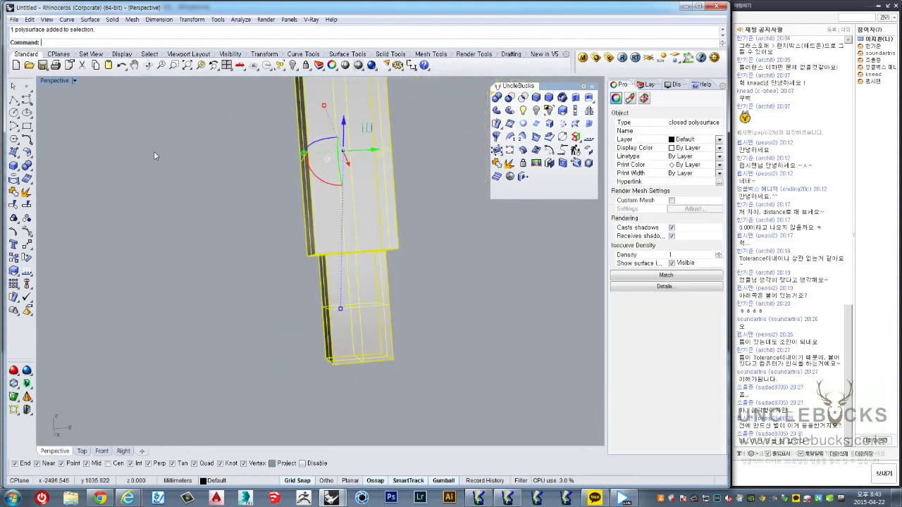
Step: Show the spike in the Top view and start a polar array
click(81, 451)
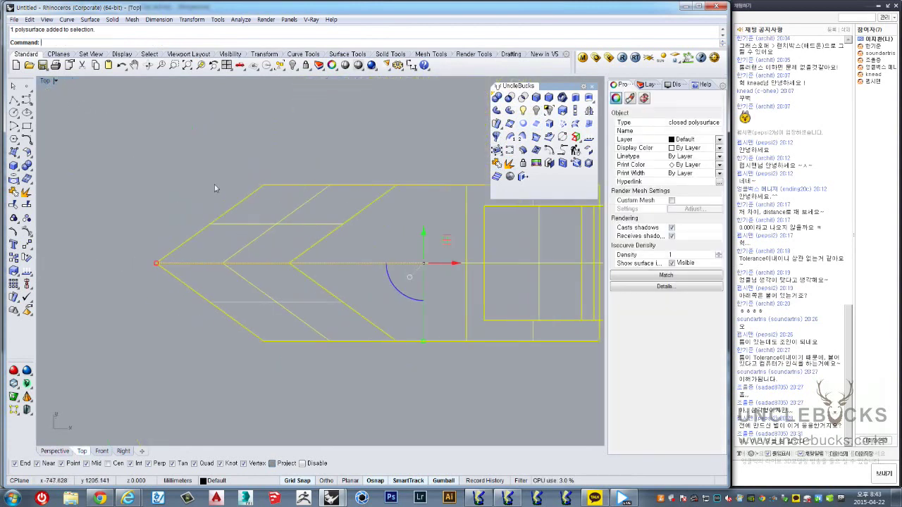
click(18, 286)
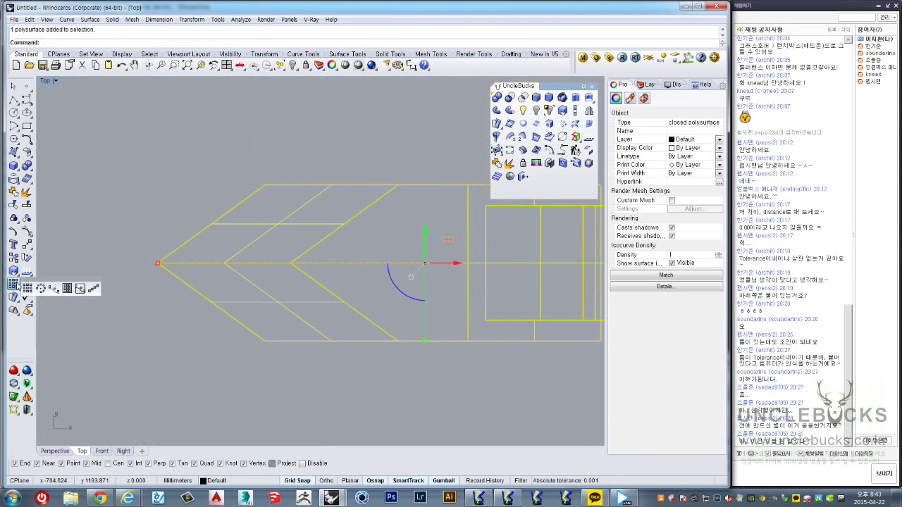
click(40, 288)
Step: Polar-array the spike with 5 items over 360° around the picked centre
click(290, 264)
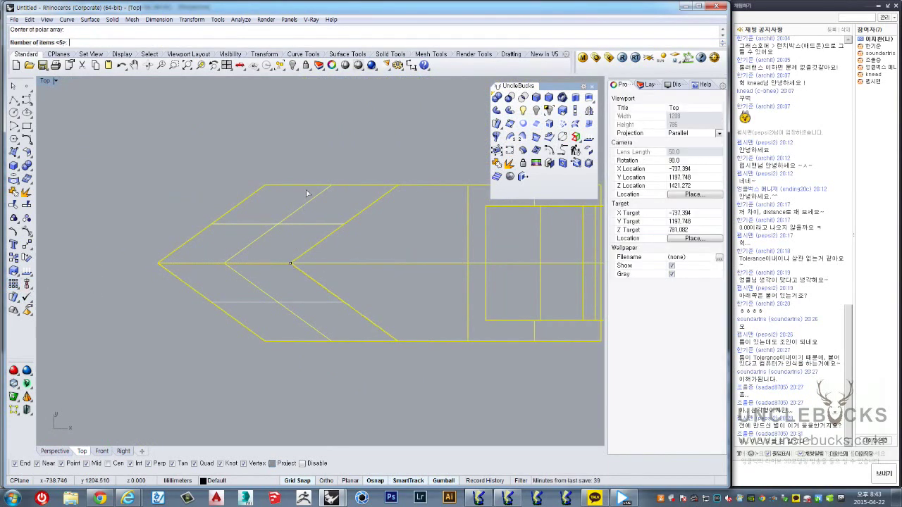
key(Return)
scroll(306, 187, down, 2)
text(v)
key(Return)
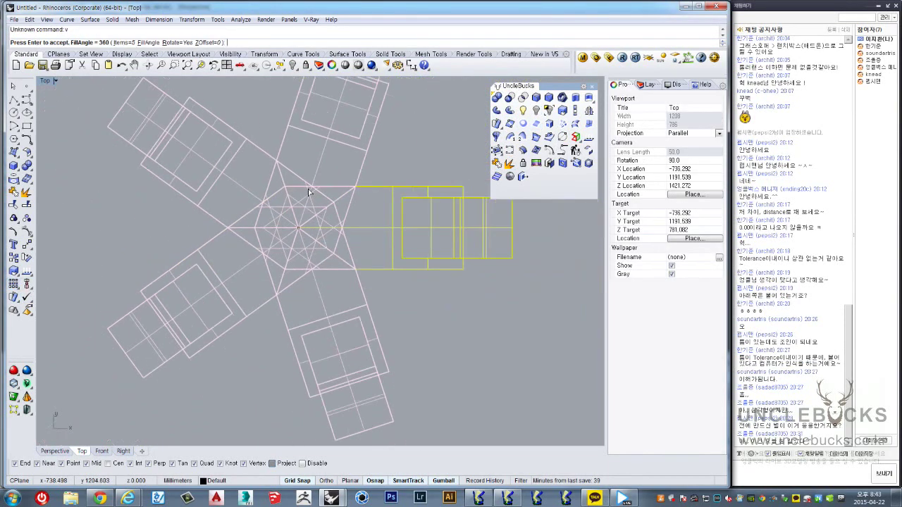
key(Return)
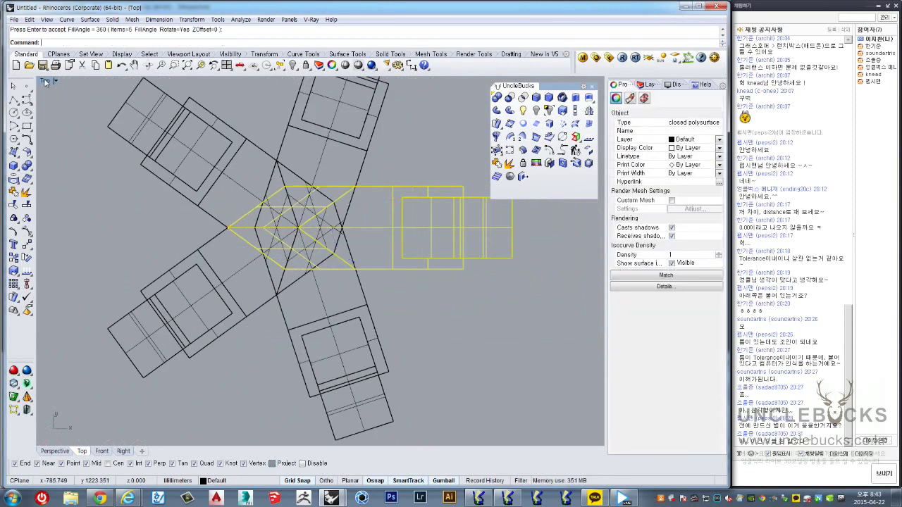
Step: Maximize the Perspective view and orbit to inspect the five-spike cluster
double_click(45, 82)
double_click(337, 81)
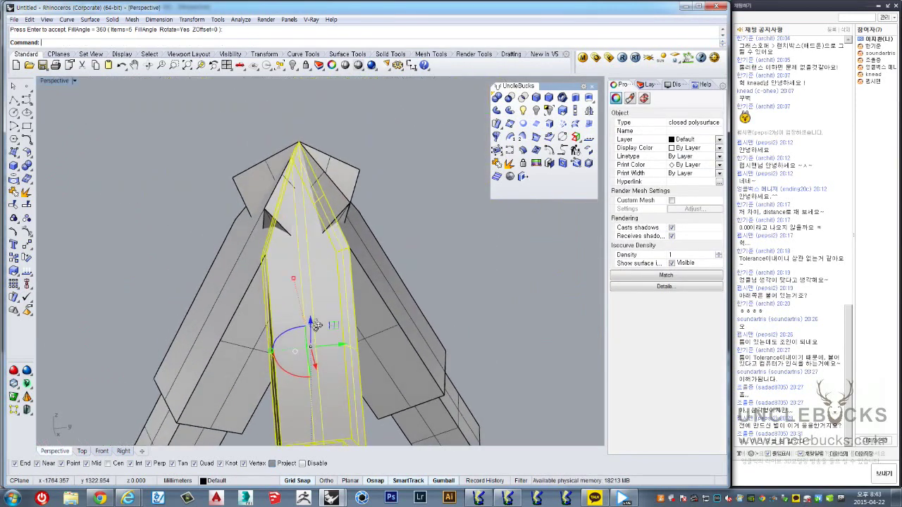
mouse_move(316, 325)
right_down()
mouse_move(393, 279)
mouse_move(329, 205)
mouse_move(375, 310)
mouse_move(314, 291)
mouse_move(367, 233)
right_up()
key(Escape)
key(ctrl+a)
click(402, 188)
drag(402, 189, 157, 346)
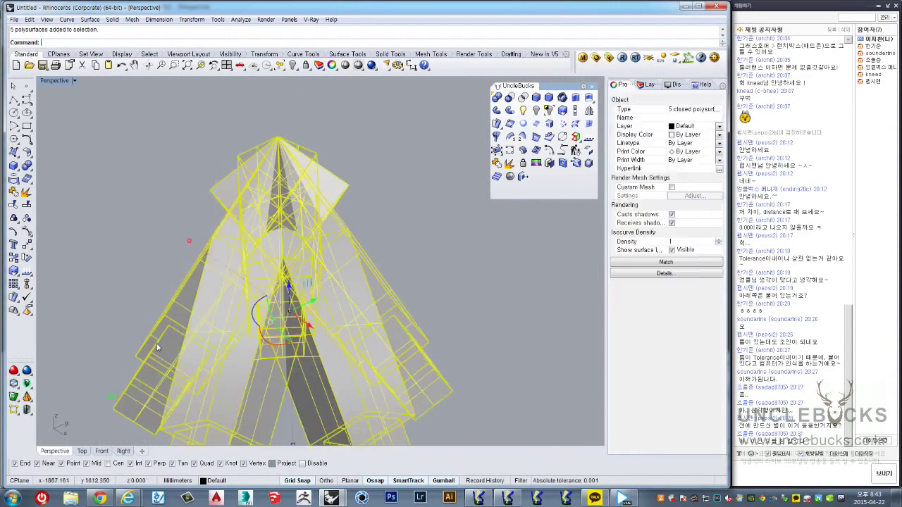
right_drag(157, 347, 288, 277)
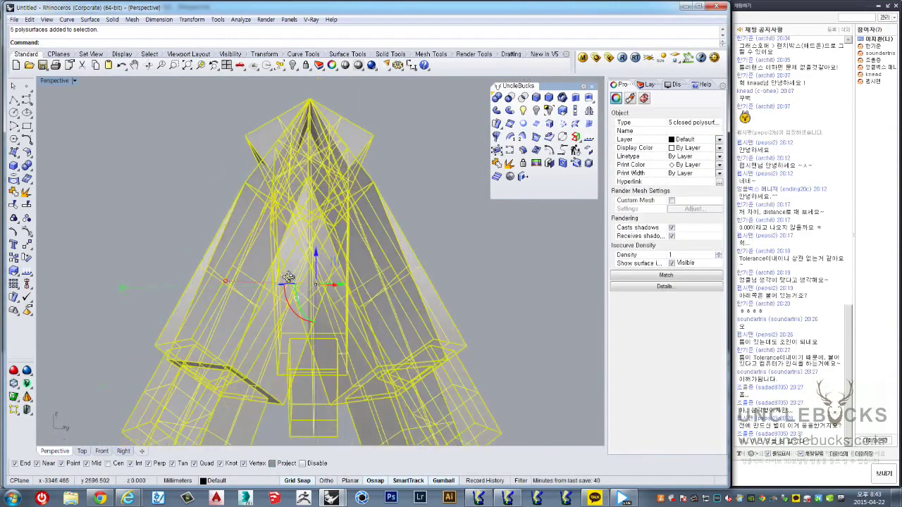
mouse_move(288, 277)
right_down()
mouse_move(443, 186)
mouse_move(458, 151)
right_up()
click(420, 165)
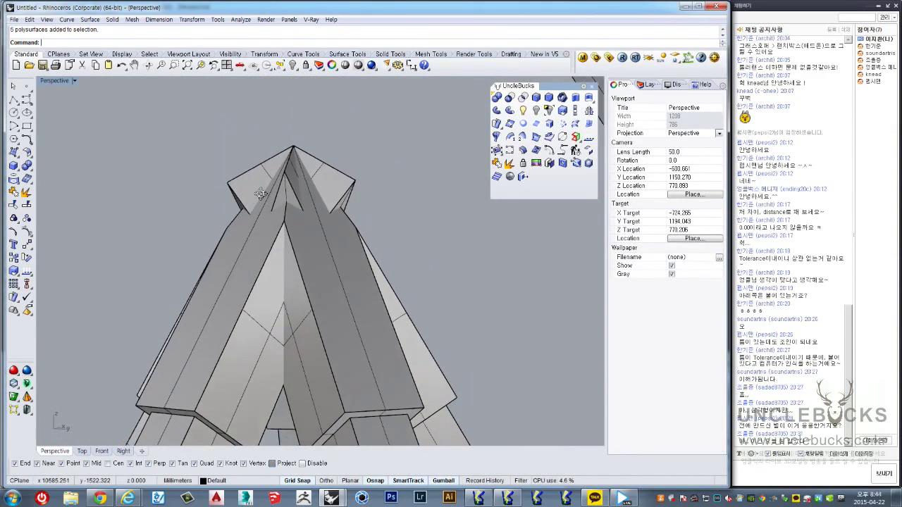
mouse_move(346, 219)
right_down()
mouse_move(291, 200)
mouse_move(336, 308)
mouse_move(301, 272)
mouse_move(307, 263)
right_up()
click(327, 291)
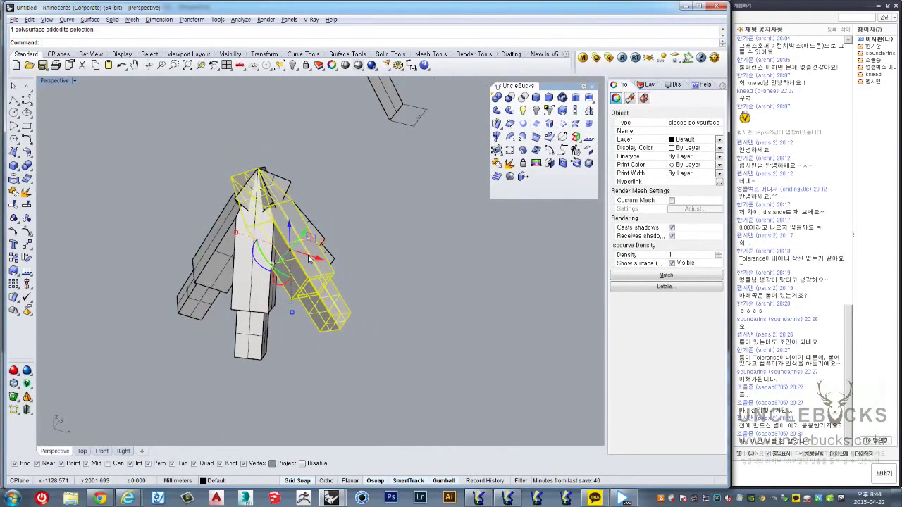
Step: Drag one spike aside and boolean-union the five cluster pieces into one solid
drag(309, 258, 481, 351)
click(321, 213)
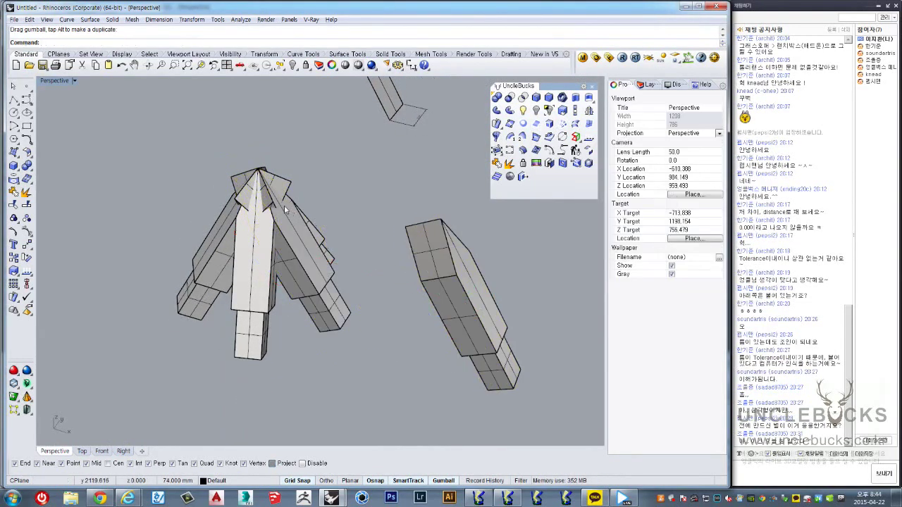
scroll(283, 209, up, 2)
mouse_move(283, 209)
right_down()
mouse_move(325, 158)
mouse_move(158, 283)
right_up()
drag(158, 283, 159, 282)
click(502, 100)
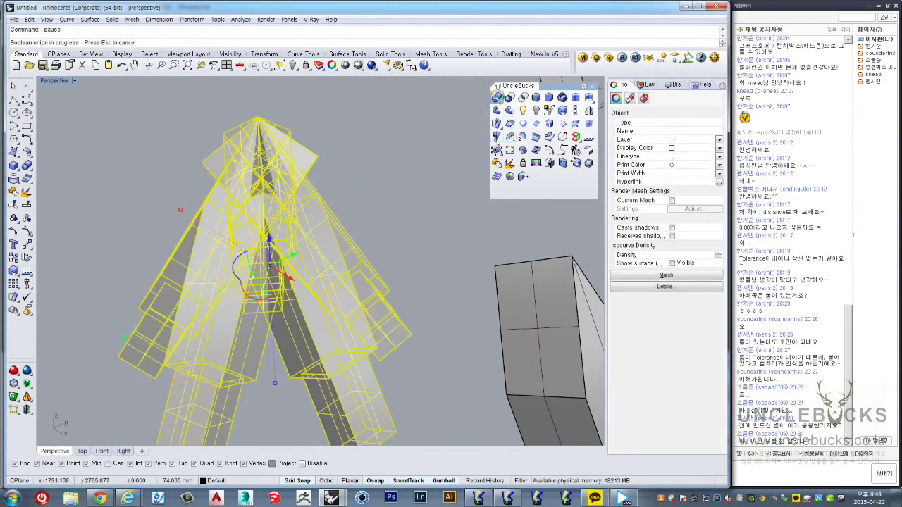
Step: Explode the united cluster and delete the overlapping cap surfaces at the peak
click(296, 248)
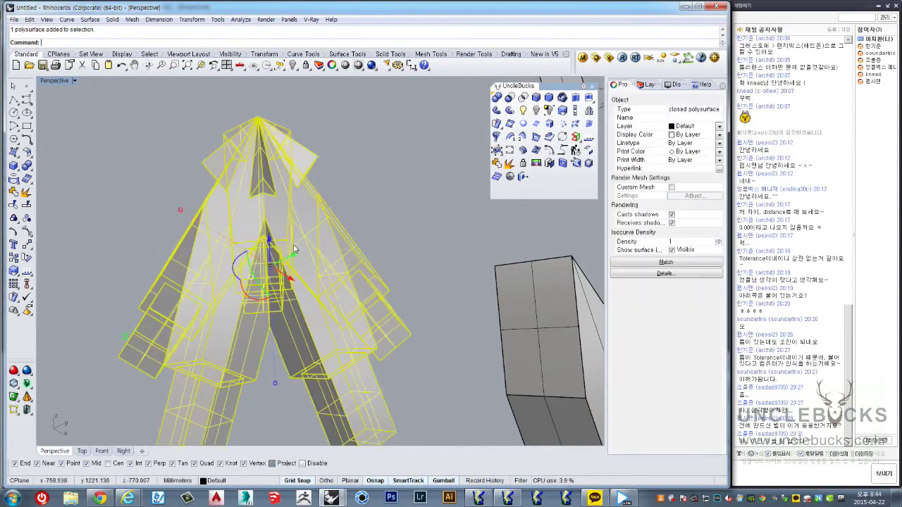
mouse_move(296, 248)
right_down()
mouse_move(300, 122)
mouse_move(281, 220)
right_up()
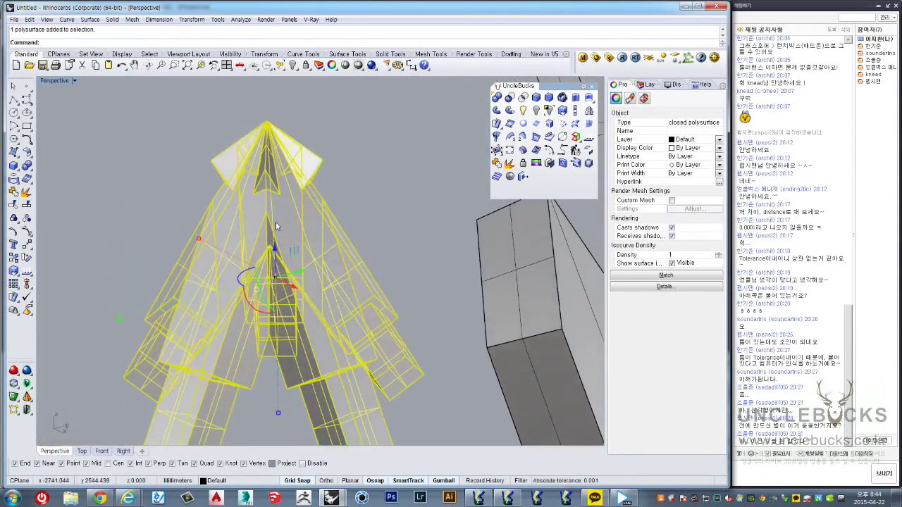
click(509, 164)
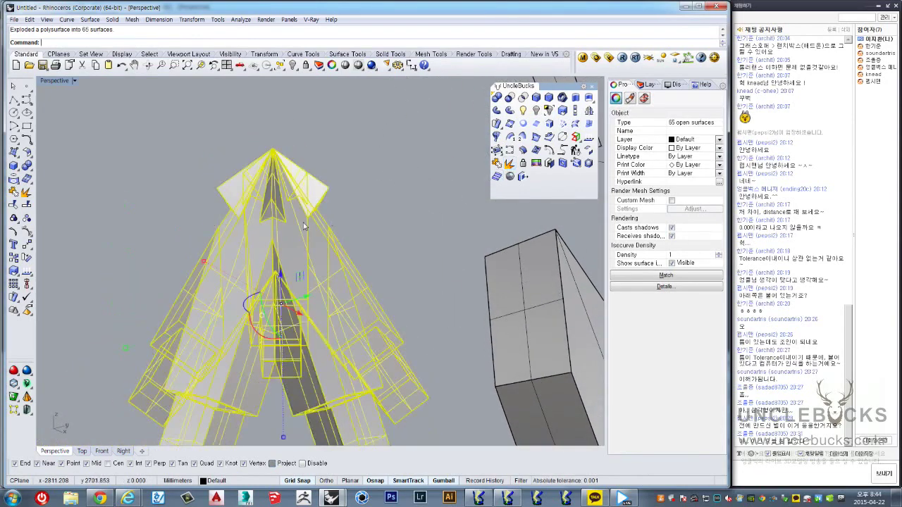
click(322, 167)
drag(174, 141, 368, 256)
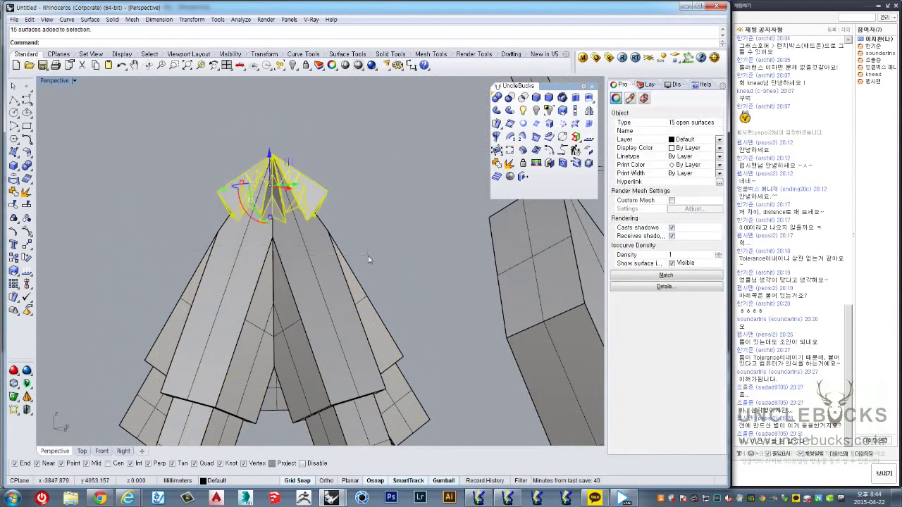
key(Delete)
key(Delete)
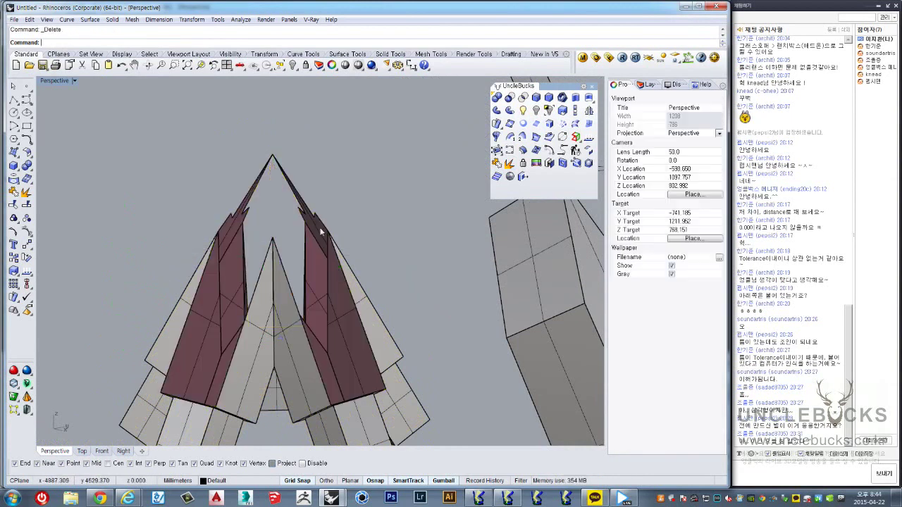
click(258, 258)
key(Delete)
right_drag(224, 240, 445, 295)
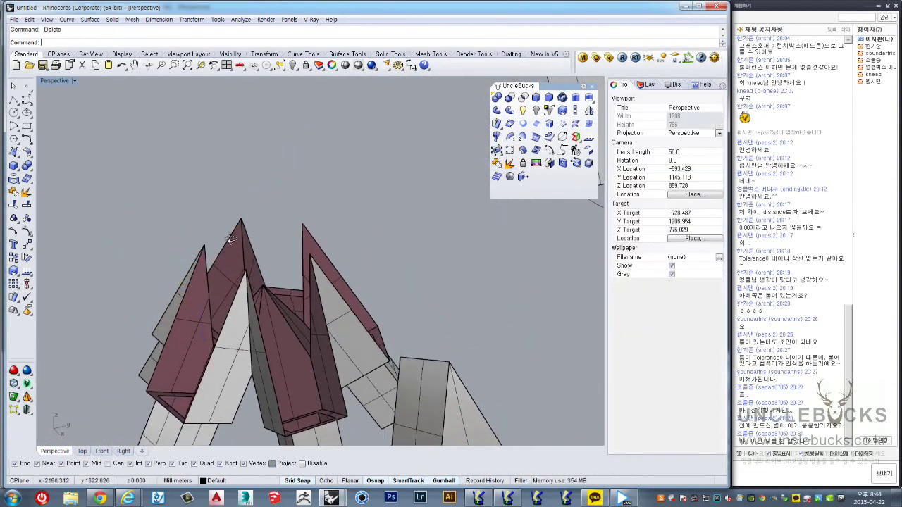
Step: Pull a single face off the separated spike box
click(444, 295)
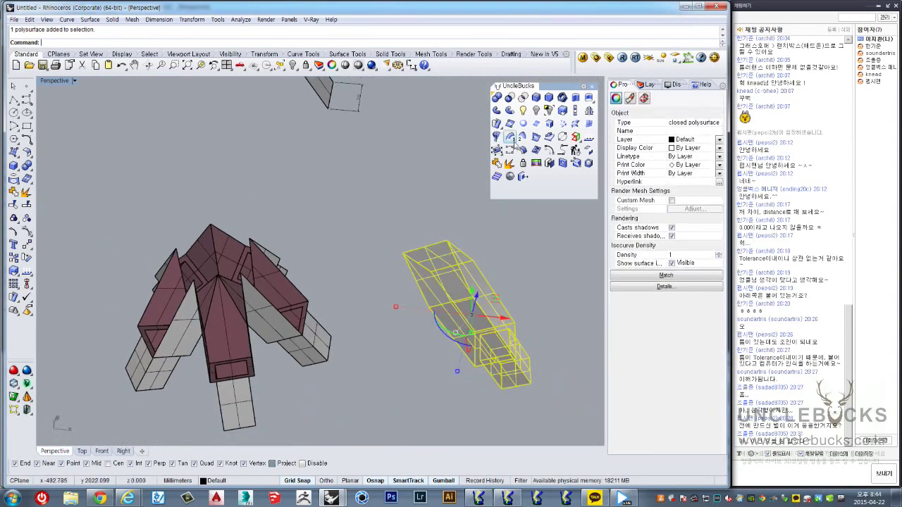
click(498, 256)
click(486, 282)
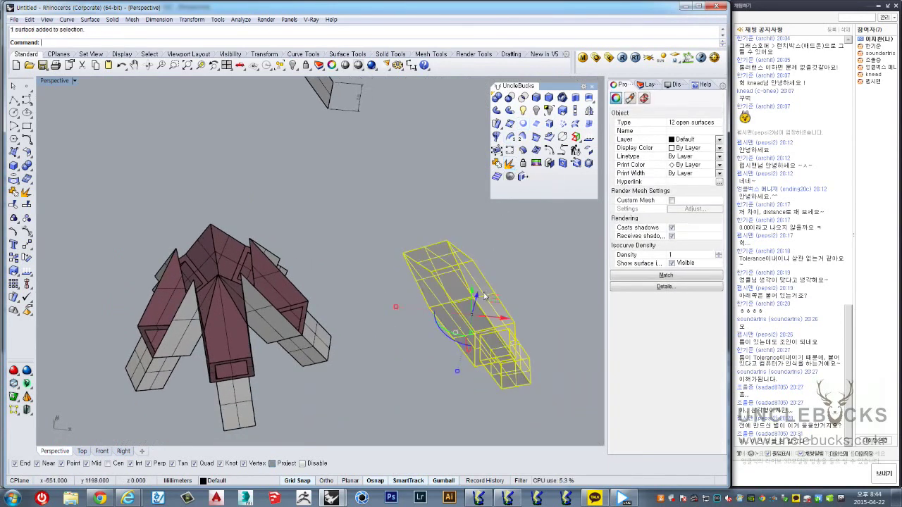
ctrl+shift+click(470, 283)
drag(507, 299, 359, 360)
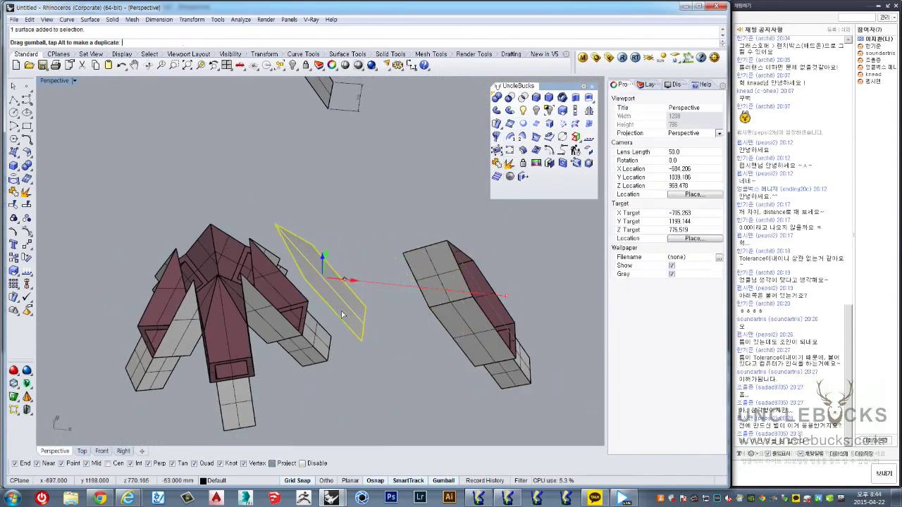
Step: Move the extracted face from its corner onto the target corner point
scroll(359, 360, up, 5)
text(m)
key(Return)
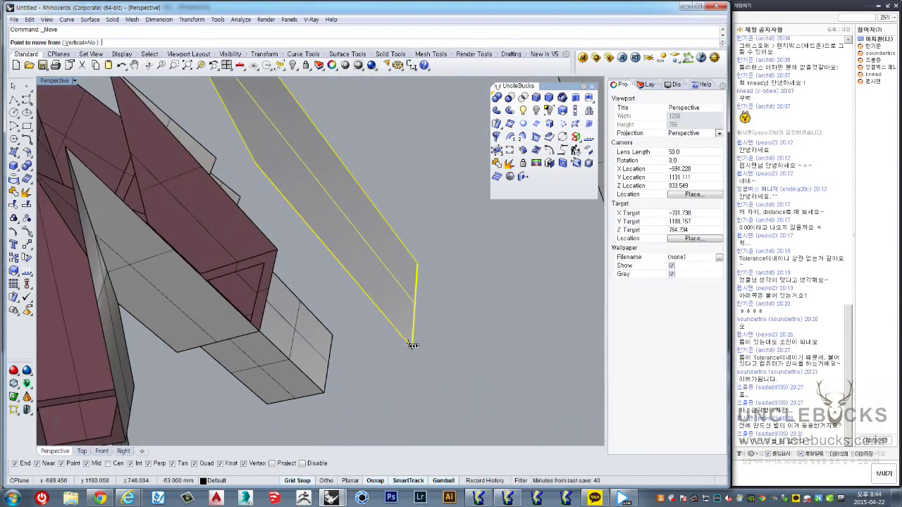
click(412, 346)
scroll(259, 325, up, 1)
scroll(255, 338, up, 3)
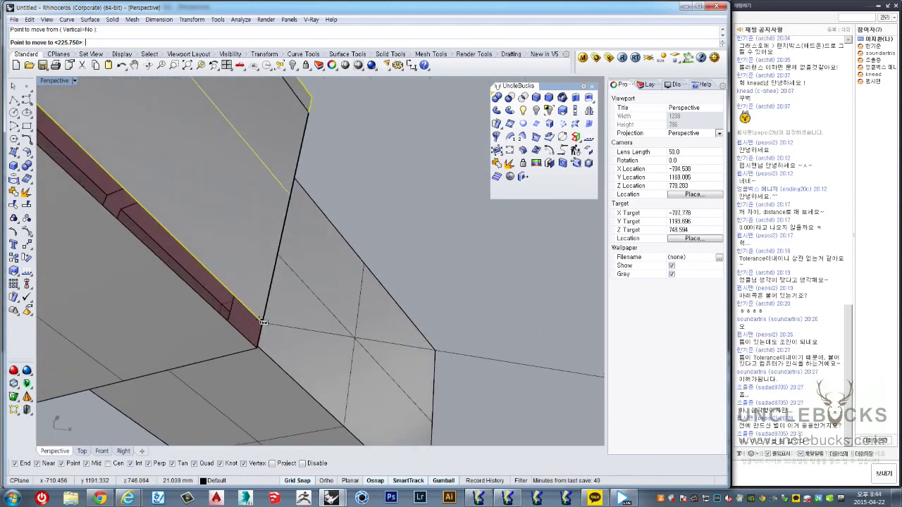
scroll(252, 359, up, 2)
click(250, 371)
scroll(250, 370, down, 3)
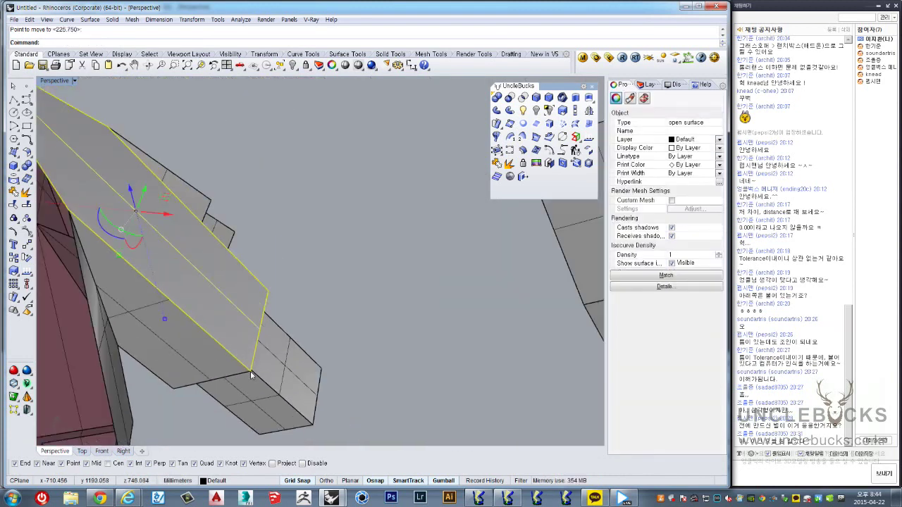
scroll(250, 371, down, 3)
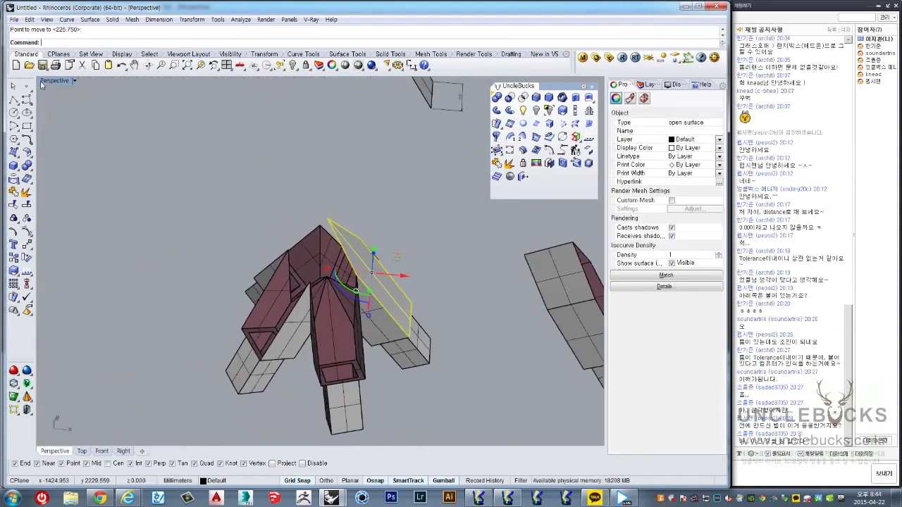
Step: From the Top view, polar-array the surface 5 times over 360° around the central vertex
double_click(46, 81)
double_click(44, 81)
scroll(274, 215, down, 1)
scroll(293, 250, up, 1)
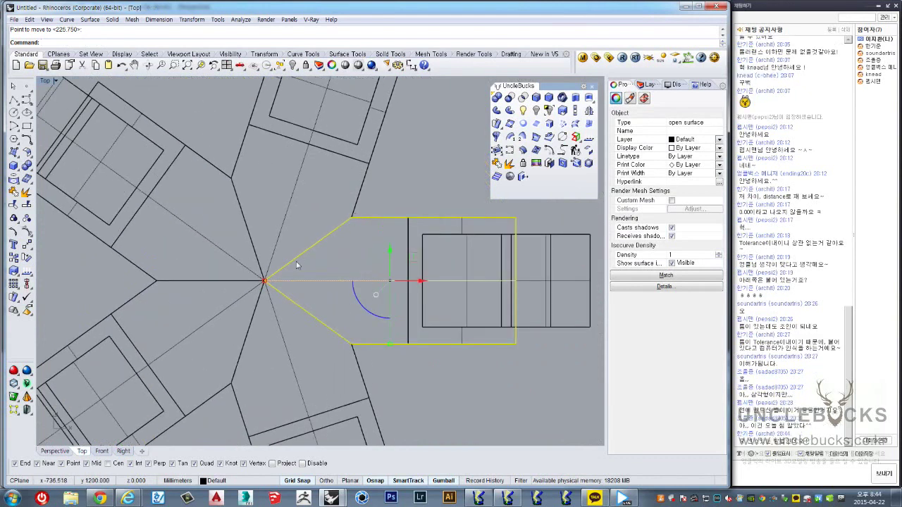
scroll(317, 255, up, 1)
scroll(317, 255, up, 1)
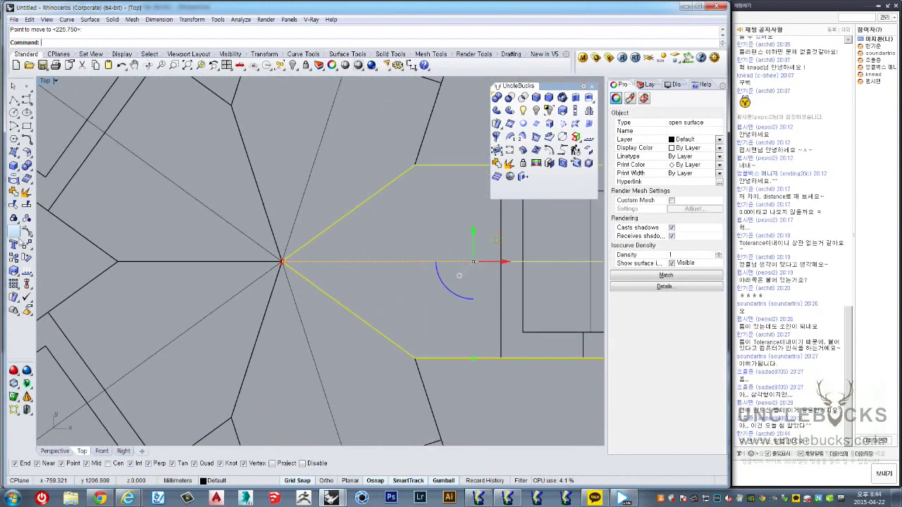
click(14, 284)
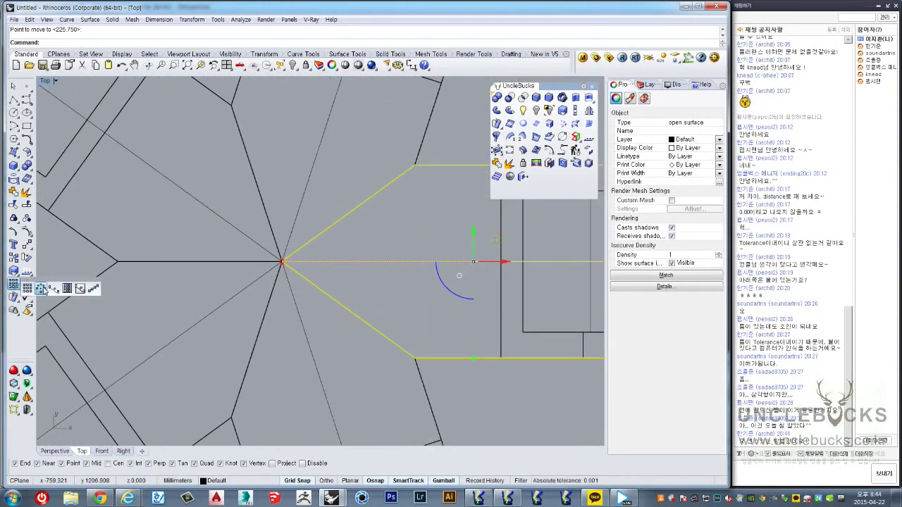
click(41, 289)
scroll(289, 280, up, 2)
scroll(291, 282, up, 2)
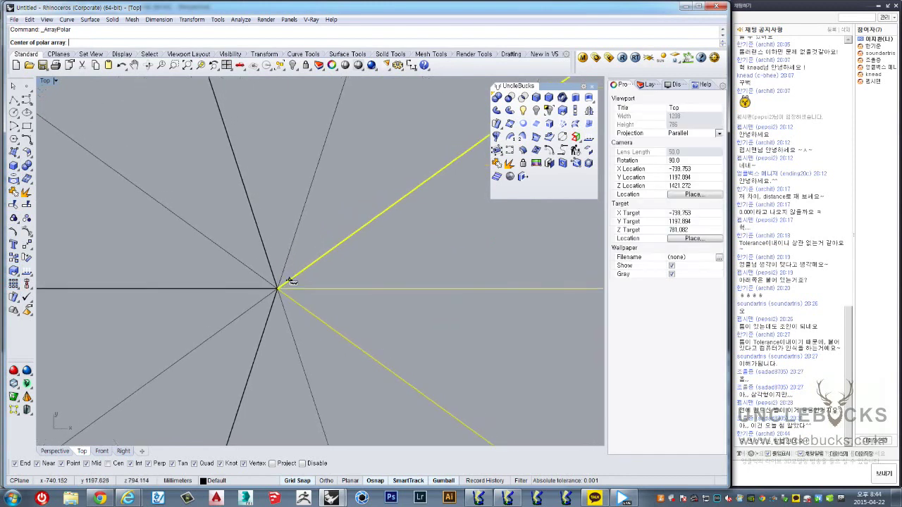
click(270, 293)
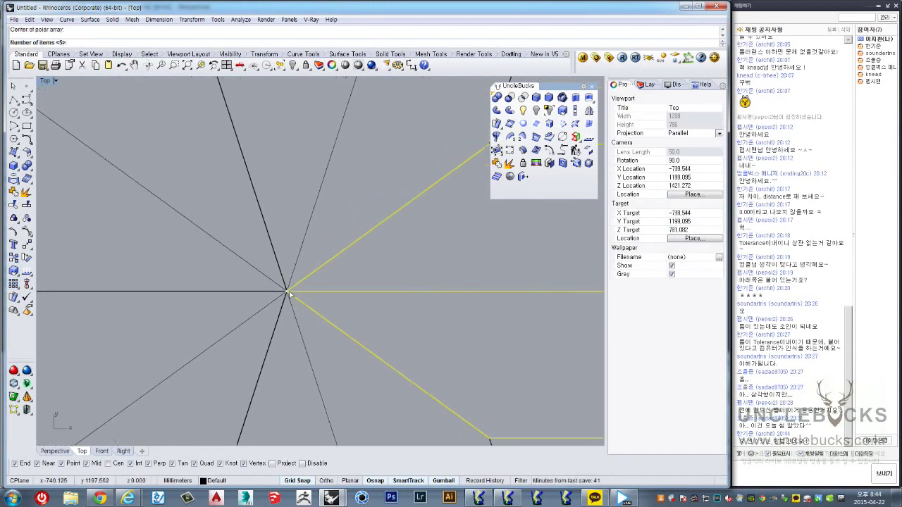
scroll(289, 293, down, 3)
key(Return)
key(Return)
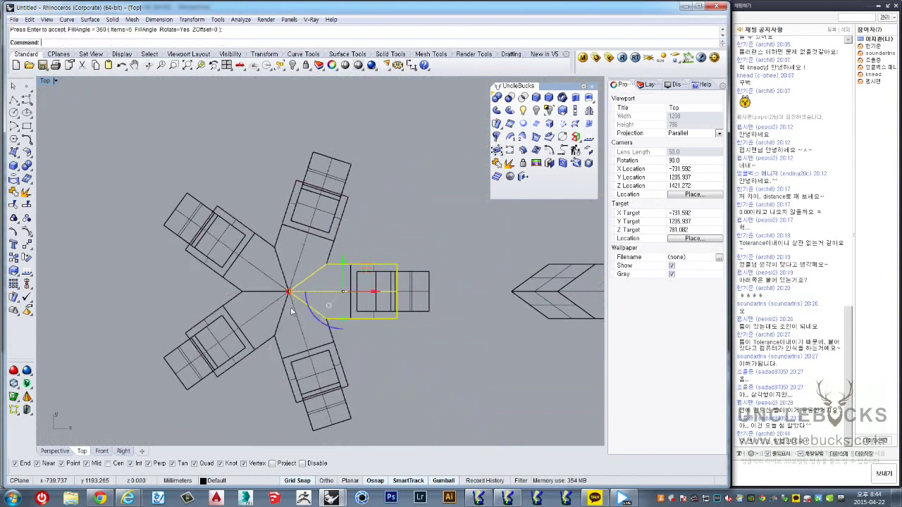
double_click(48, 82)
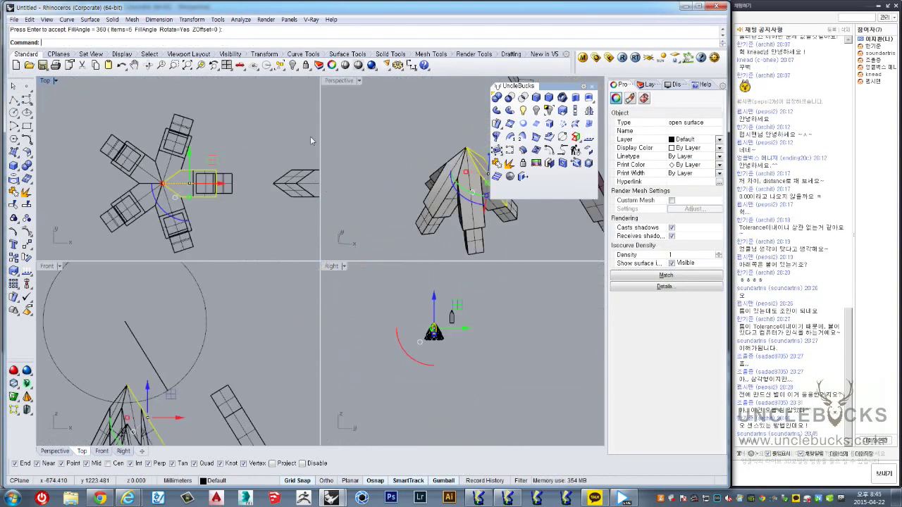
double_click(334, 80)
Step: Window-select the star's surfaces and join them into one closed polysurface
mouse_move(334, 91)
right_down()
mouse_move(250, 215)
mouse_move(239, 207)
right_up()
drag(170, 177, 355, 344)
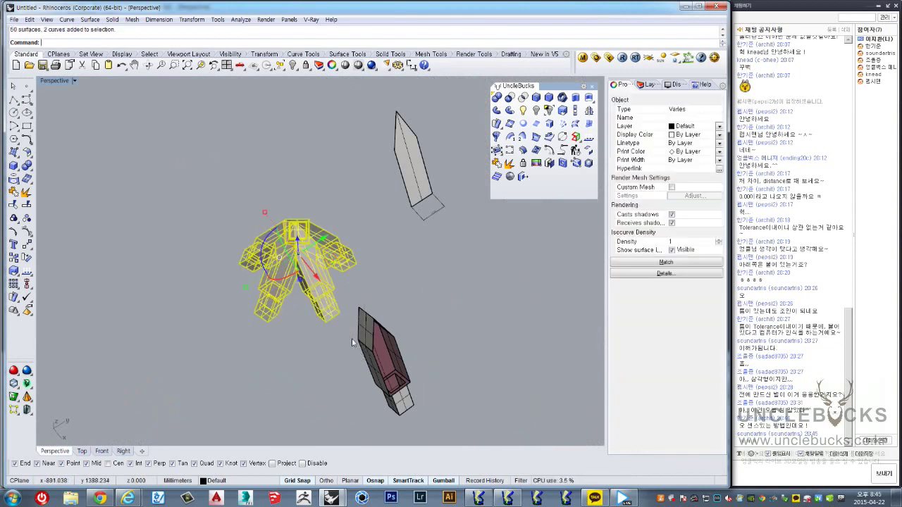
right_drag(352, 339, 394, 295)
key(Escape)
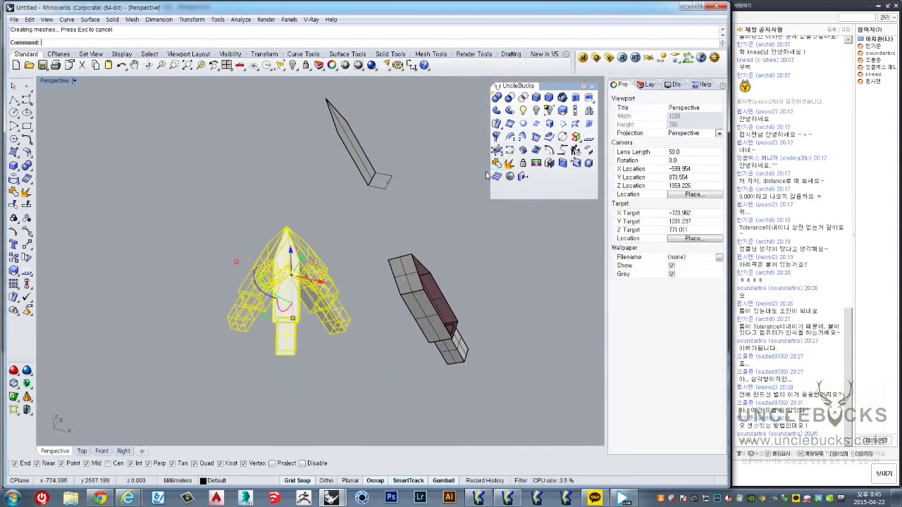
click(319, 246)
mouse_move(340, 294)
right_down()
mouse_move(380, 222)
mouse_move(329, 295)
right_up()
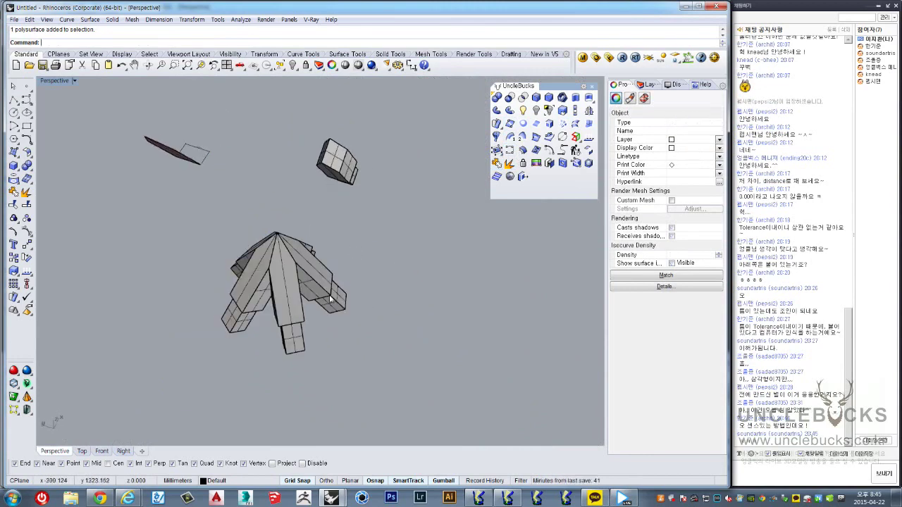
scroll(317, 275, up, 3)
mouse_move(308, 255)
right_down()
mouse_move(289, 227)
mouse_move(222, 351)
right_up()
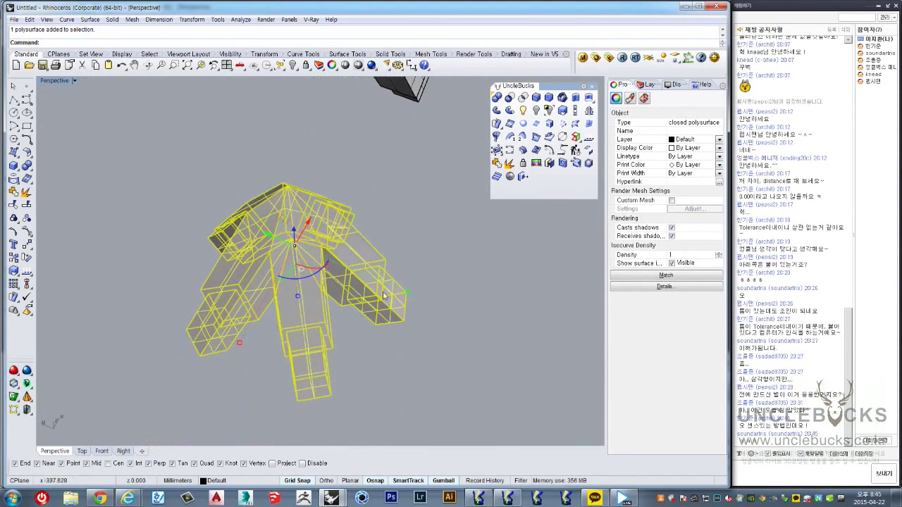
Step: Delete the small leftover object and the stray dark piece near the star
click(416, 243)
scroll(416, 243, down, 5)
scroll(328, 259, down, 2)
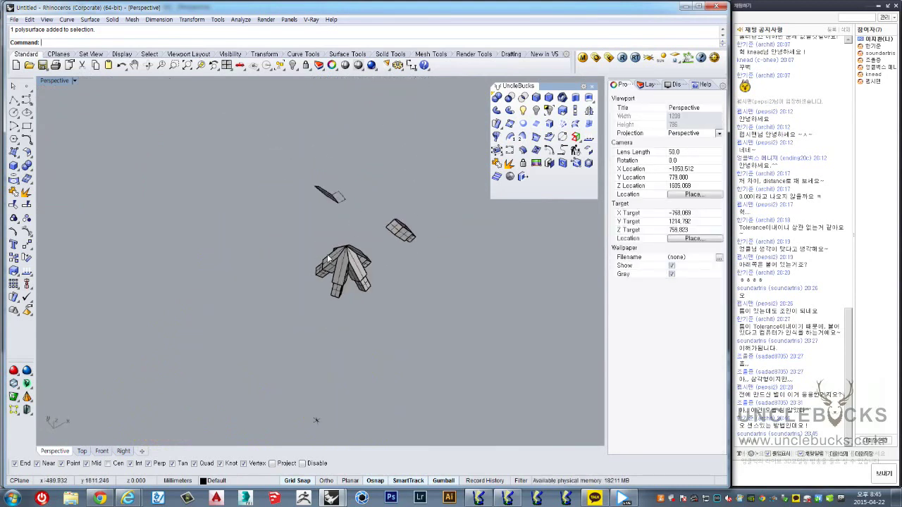
scroll(336, 246, up, 1)
scroll(352, 282, up, 2)
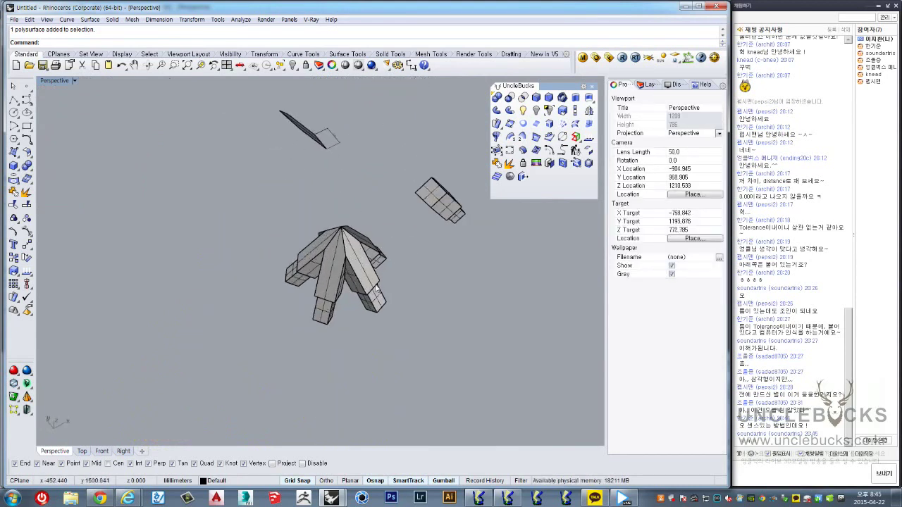
scroll(372, 311, up, 2)
scroll(345, 292, up, 2)
mouse_move(346, 291)
right_down()
mouse_move(327, 323)
mouse_move(334, 189)
right_up()
click(331, 305)
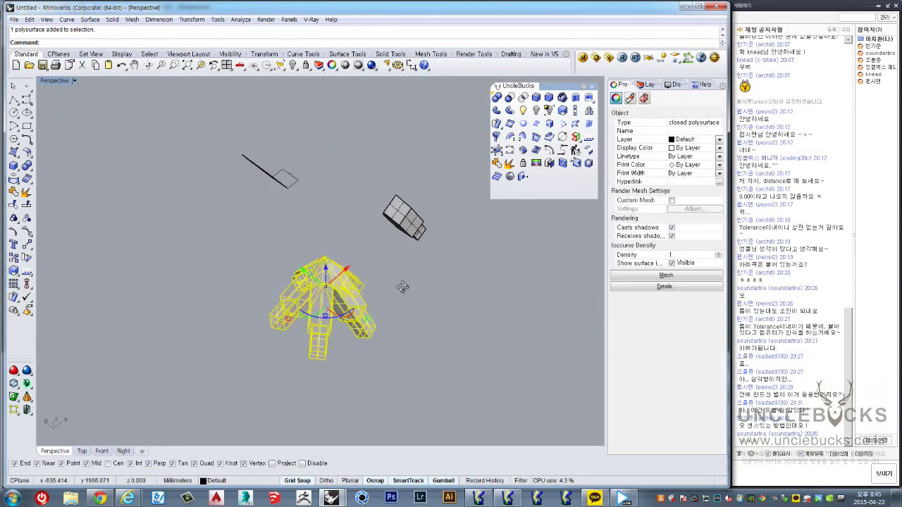
click(334, 189)
click(424, 240)
key(Delete)
drag(173, 160, 306, 215)
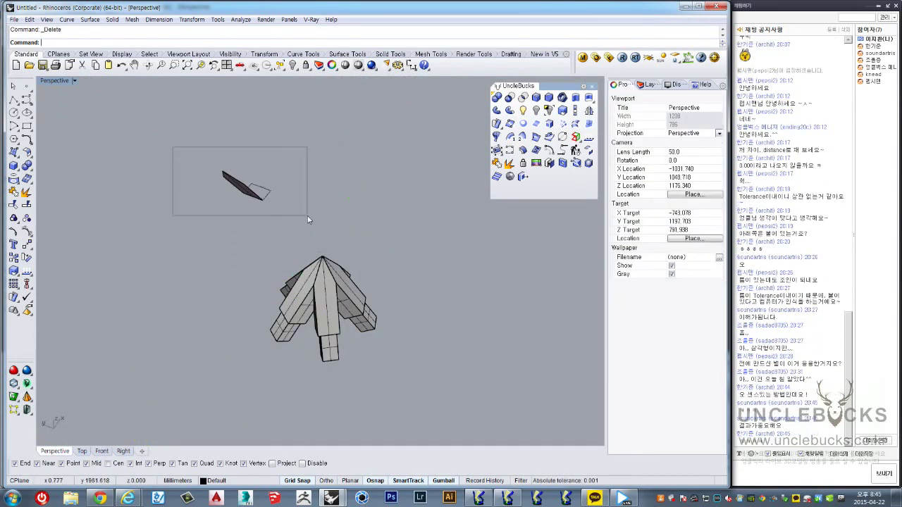
key(Delete)
click(322, 262)
scroll(322, 262, down, 3)
scroll(322, 262, down, 2)
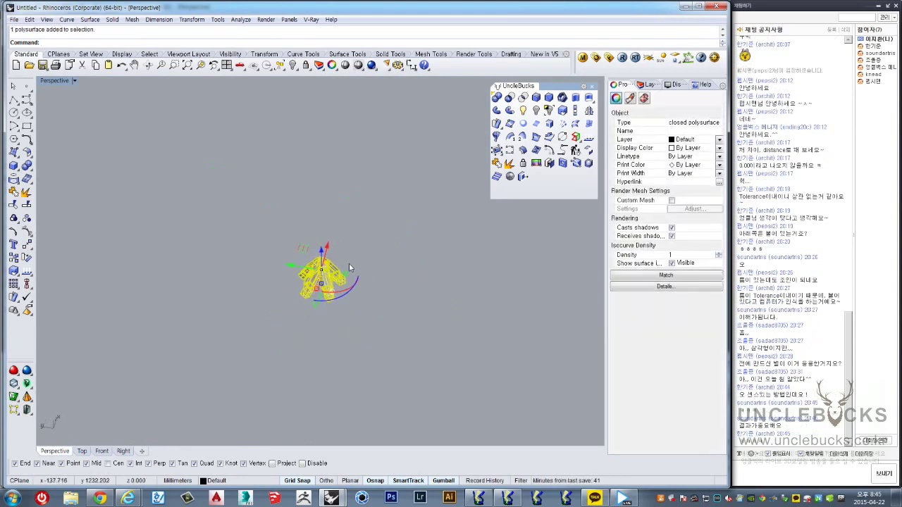
Step: Show the hidden star polyhedra beside the new star cluster
click(522, 111)
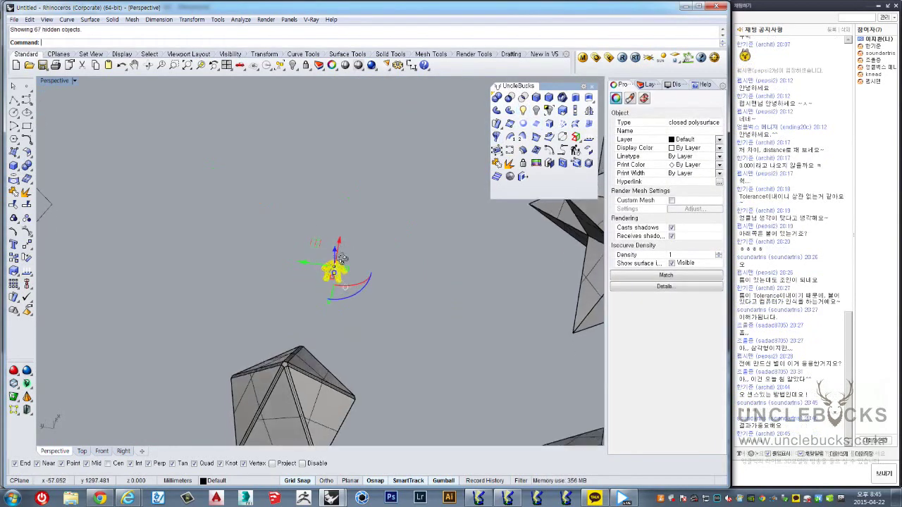
click(407, 310)
mouse_move(407, 309)
shift+right_down()
mouse_move(400, 321)
mouse_move(522, 292)
mouse_move(307, 290)
mouse_move(361, 293)
shift+right_up()
Step: Drag a copy of the upper star to the lower right, then undo the move
click(338, 234)
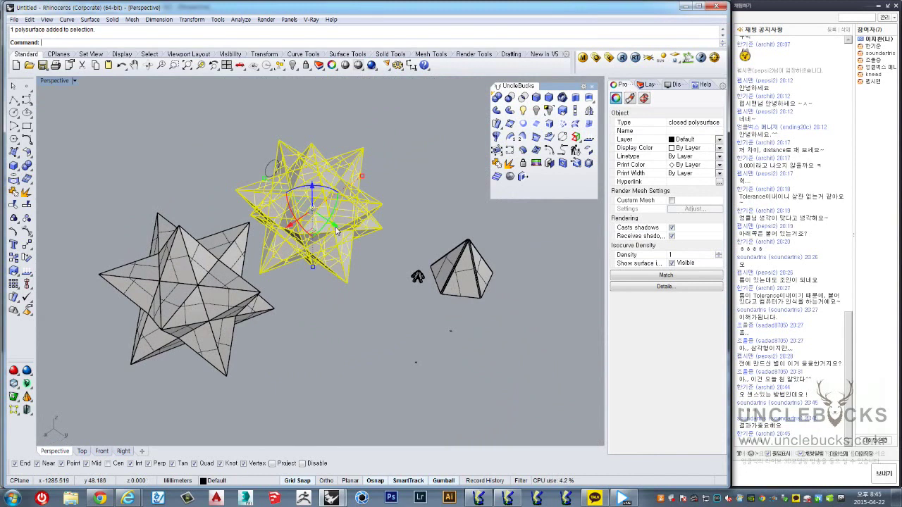
mouse_move(336, 231)
right_down()
mouse_move(318, 255)
mouse_move(297, 232)
right_up()
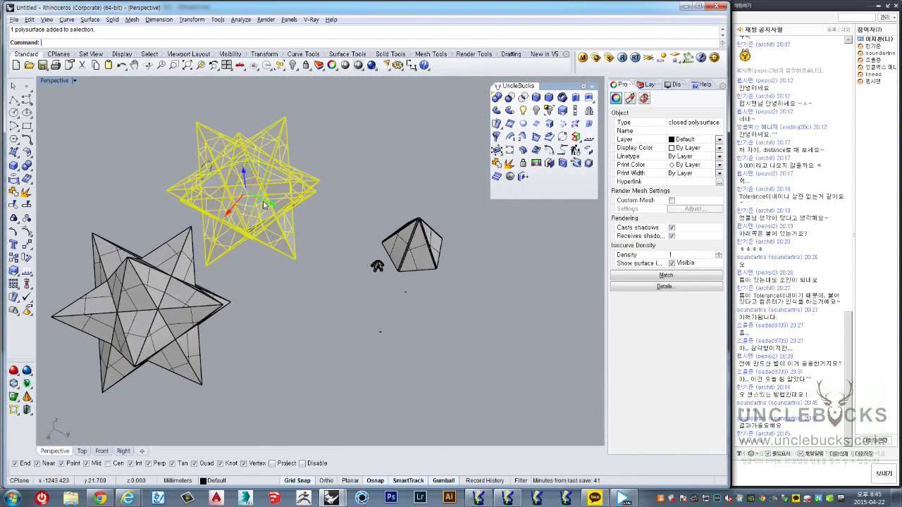
alt+drag(265, 204, 525, 329)
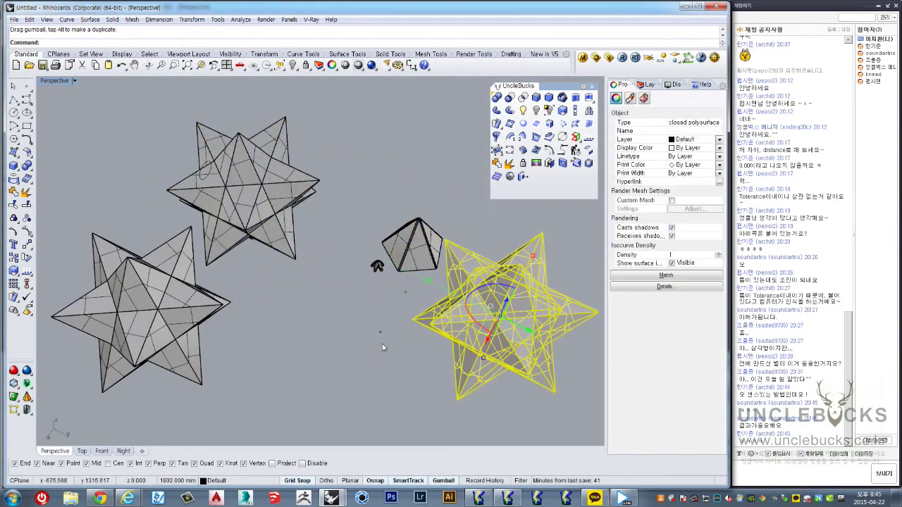
key(ctrl+z)
click(284, 214)
scroll(282, 232, up, 2)
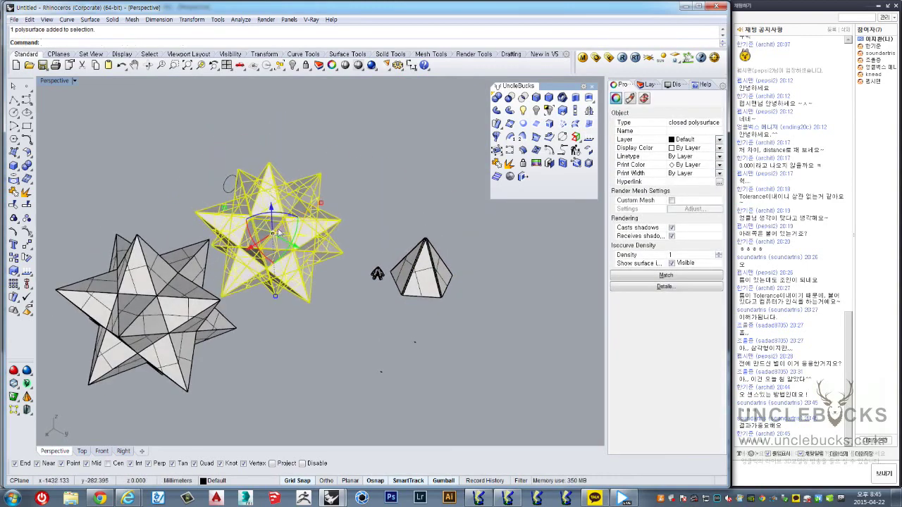
scroll(283, 242, up, 3)
scroll(282, 242, up, 2)
mouse_move(415, 243)
right_down()
mouse_move(430, 255)
mouse_move(364, 277)
mouse_move(346, 253)
mouse_move(315, 260)
right_up()
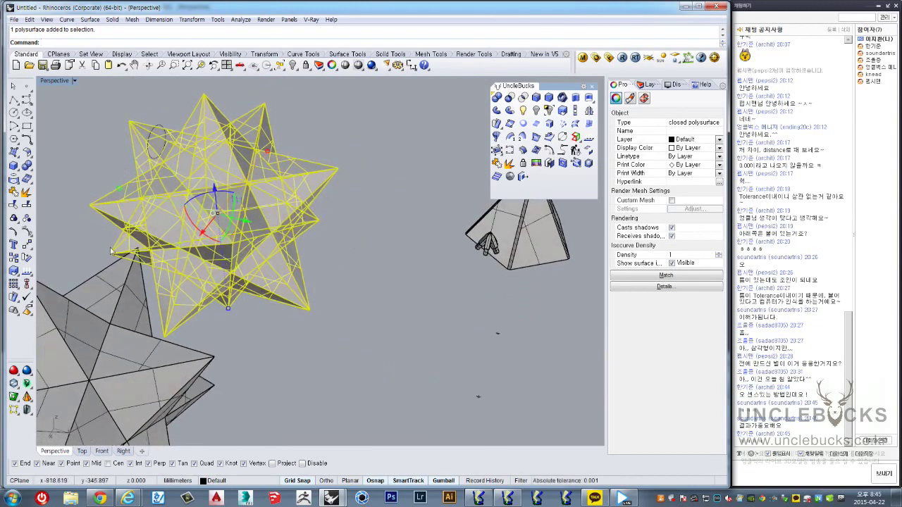
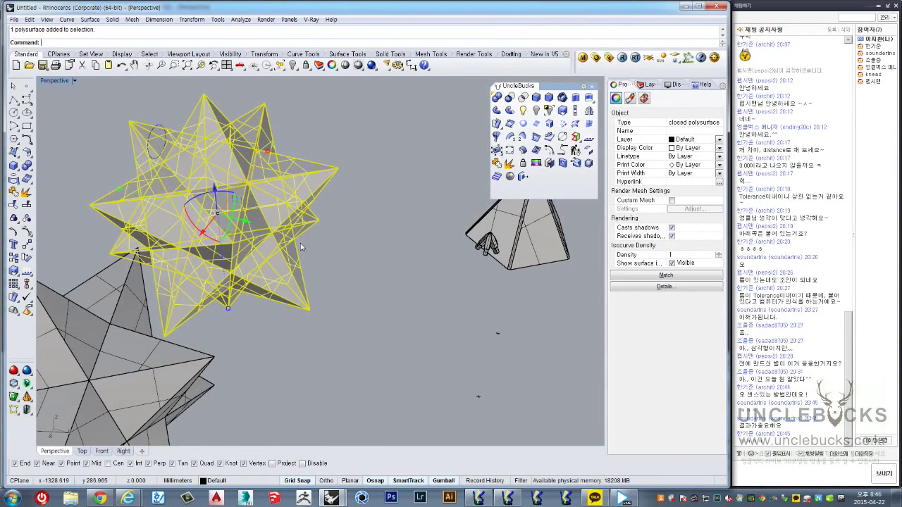
Step: Orbit and zoom the Perspective view to inspect the selected star from several sides
mouse_move(300, 246)
right_down()
mouse_move(247, 225)
mouse_move(260, 202)
mouse_move(255, 233)
mouse_move(260, 223)
mouse_move(234, 221)
mouse_move(246, 189)
mouse_move(286, 171)
mouse_move(395, 198)
mouse_move(315, 168)
right_up()
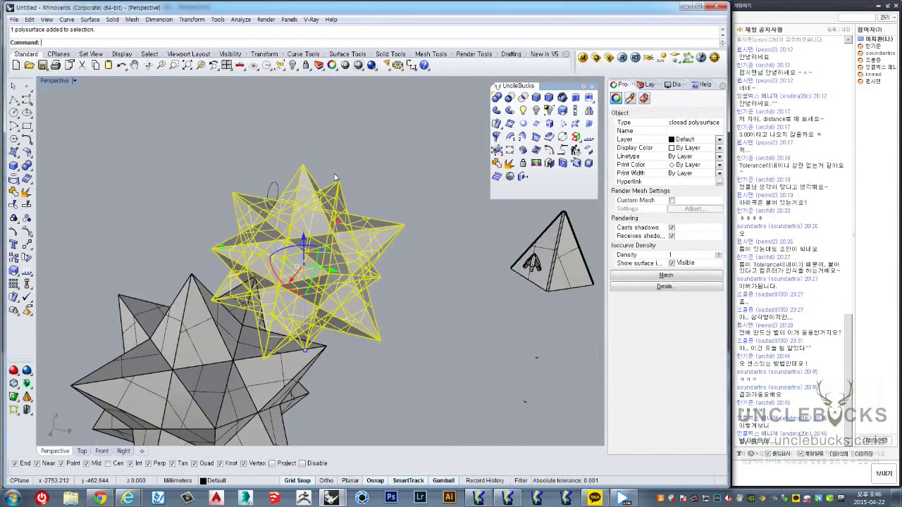
mouse_move(308, 215)
right_down()
mouse_move(270, 260)
mouse_move(313, 252)
mouse_move(288, 240)
right_up()
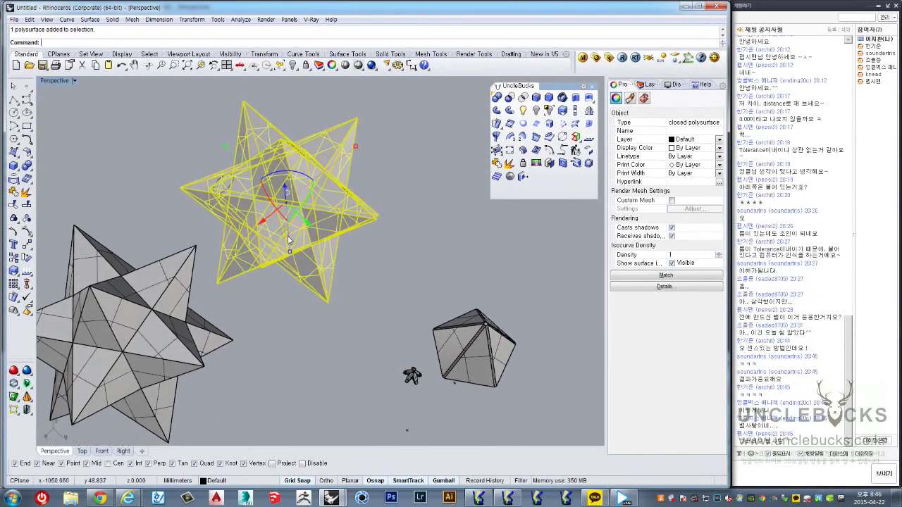
key(alt)
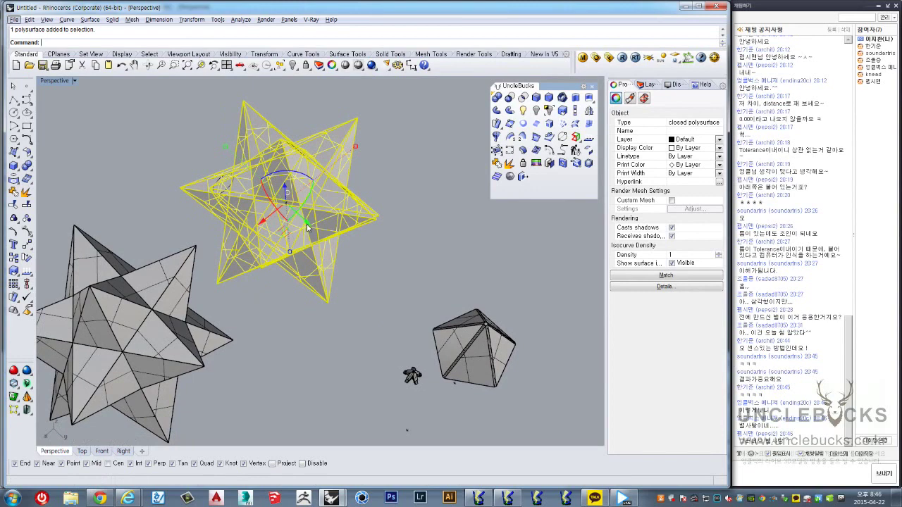
scroll(306, 223, up, 3)
scroll(303, 215, up, 3)
scroll(298, 203, up, 3)
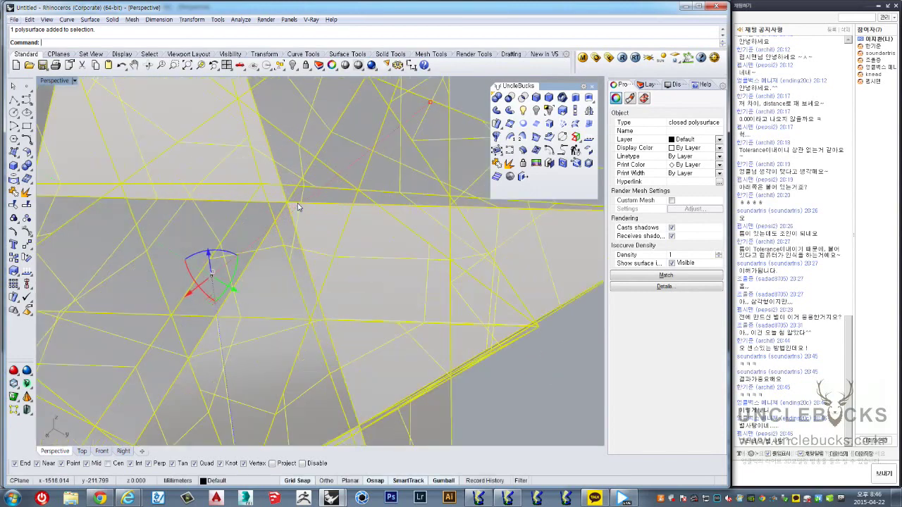
scroll(297, 202, down, 3)
scroll(297, 202, down, 3)
mouse_move(297, 203)
right_down()
mouse_move(312, 272)
mouse_move(296, 268)
right_up()
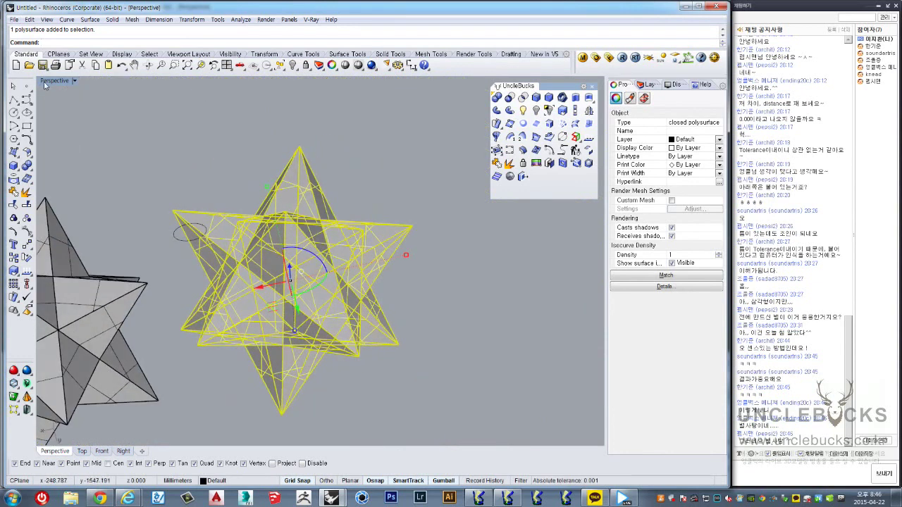
Step: Maximize the Top view, then zoom and pan it to check the stars
double_click(43, 82)
double_click(45, 81)
scroll(323, 272, down, 3)
scroll(336, 275, down, 2)
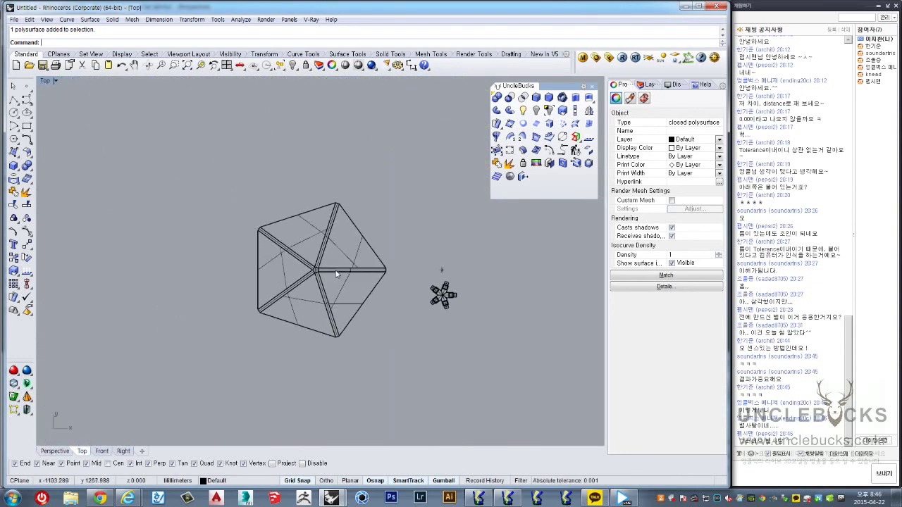
scroll(307, 270, down, 2)
mouse_move(211, 211)
right_down()
mouse_move(307, 270)
mouse_move(281, 251)
right_up()
scroll(307, 270, down, 3)
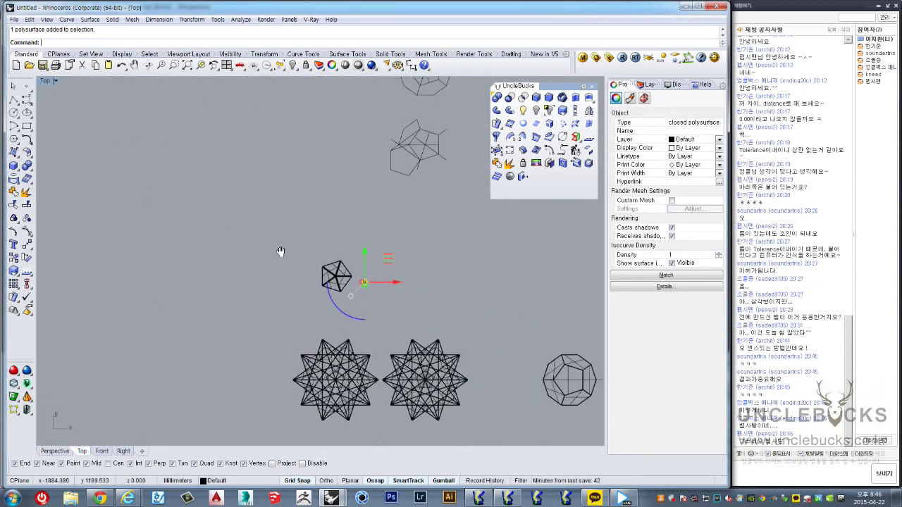
scroll(364, 345, up, 3)
Step: Maximize the Perspective viewport and orbit and zoom around the star solids
double_click(45, 82)
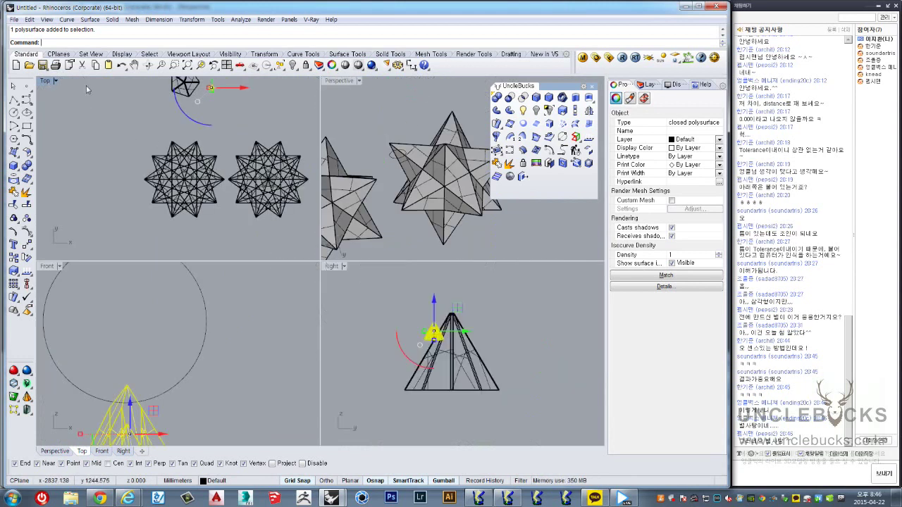
click(339, 82)
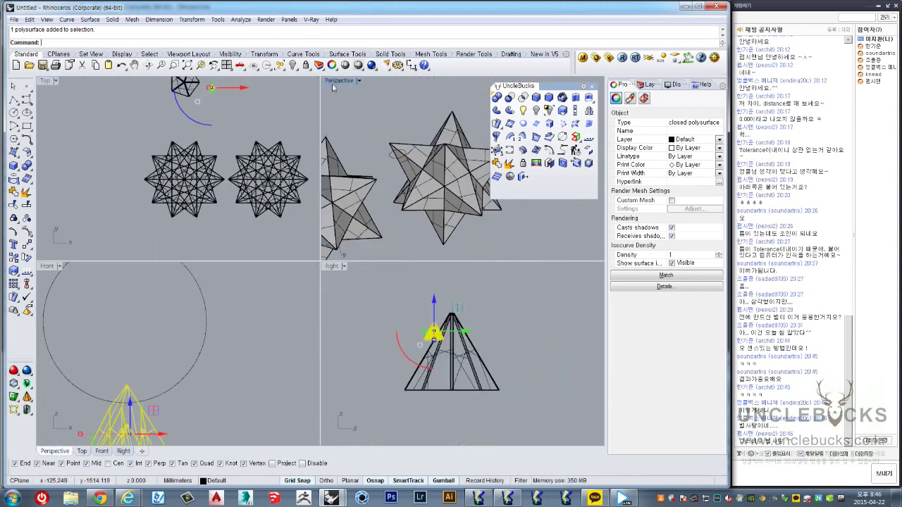
double_click(335, 81)
scroll(382, 267, up, 3)
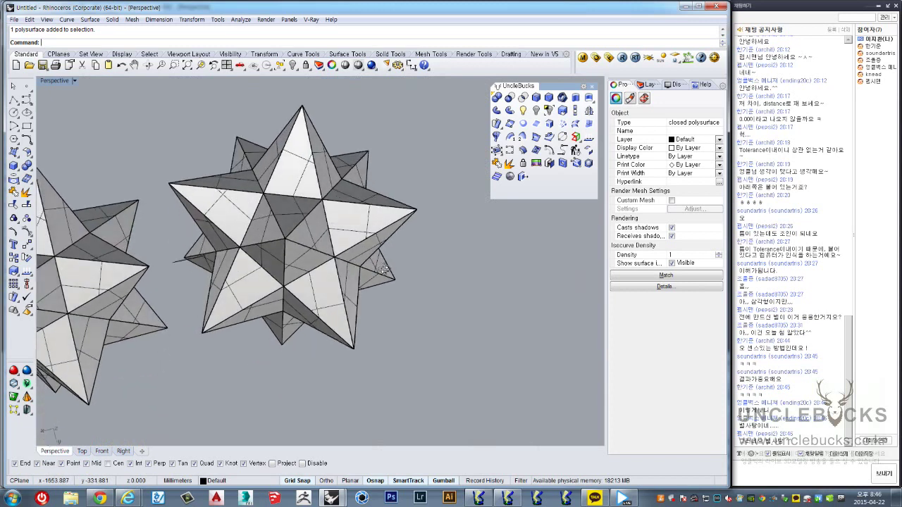
mouse_move(382, 268)
right_down()
mouse_move(338, 232)
mouse_move(355, 235)
right_up()
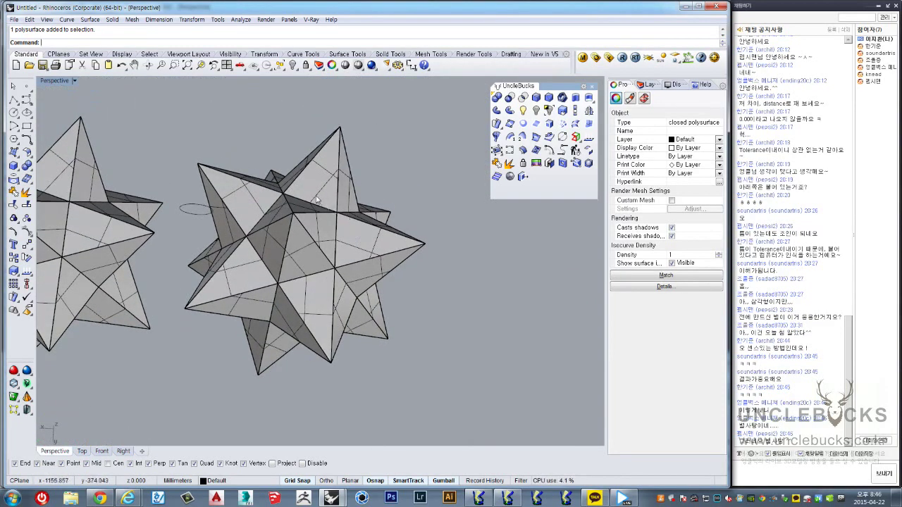
scroll(324, 211, up, 2)
scroll(395, 254, up, 5)
scroll(402, 258, up, 3)
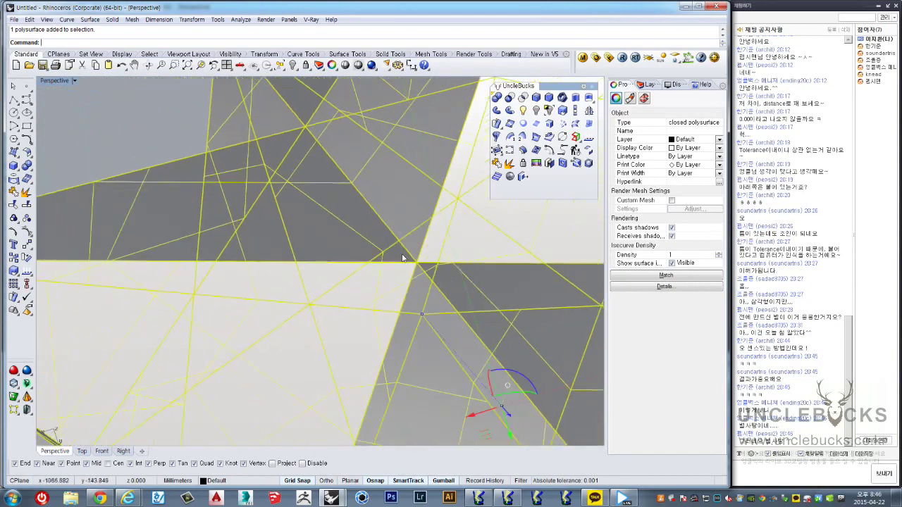
scroll(366, 273, down, 5)
right_drag(366, 272, 271, 197)
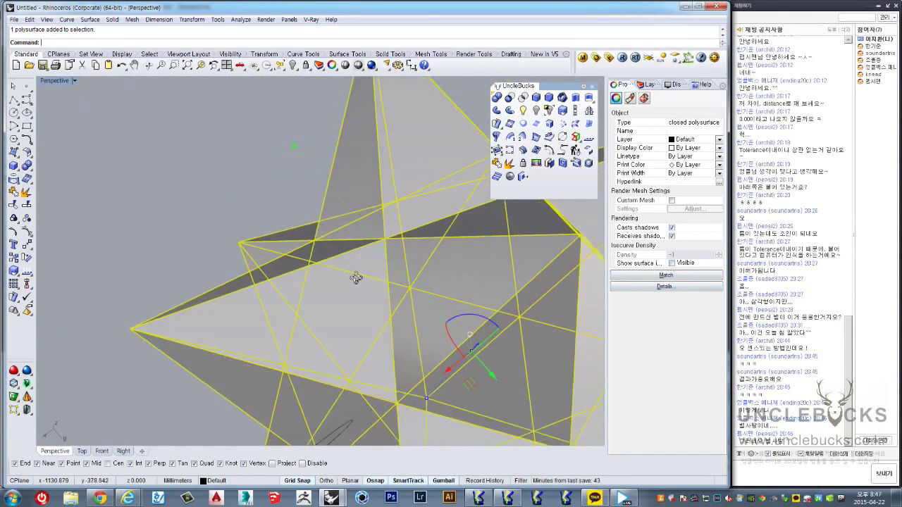
scroll(149, 231, down, 2)
Step: Orbit to a low angle on the two overlapping stars and select the right-hand star
click(150, 233)
scroll(149, 233, down, 5)
right_drag(158, 257, 288, 306)
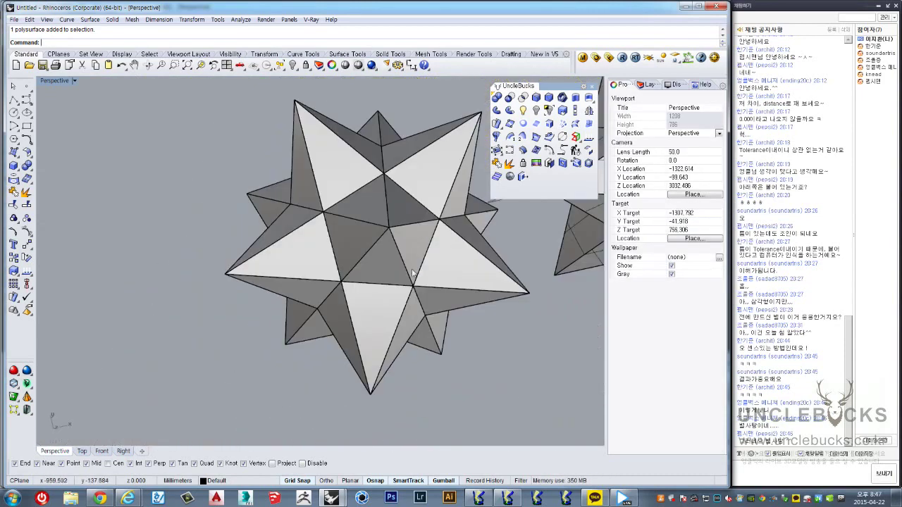
scroll(287, 306, up, 3)
scroll(453, 243, up, 2)
click(453, 243)
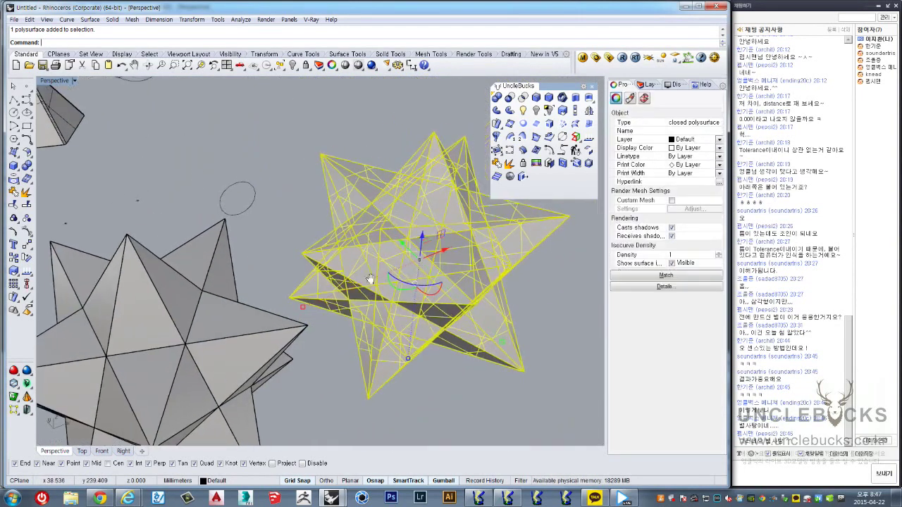
right_drag(453, 243, 343, 192)
key(Escape)
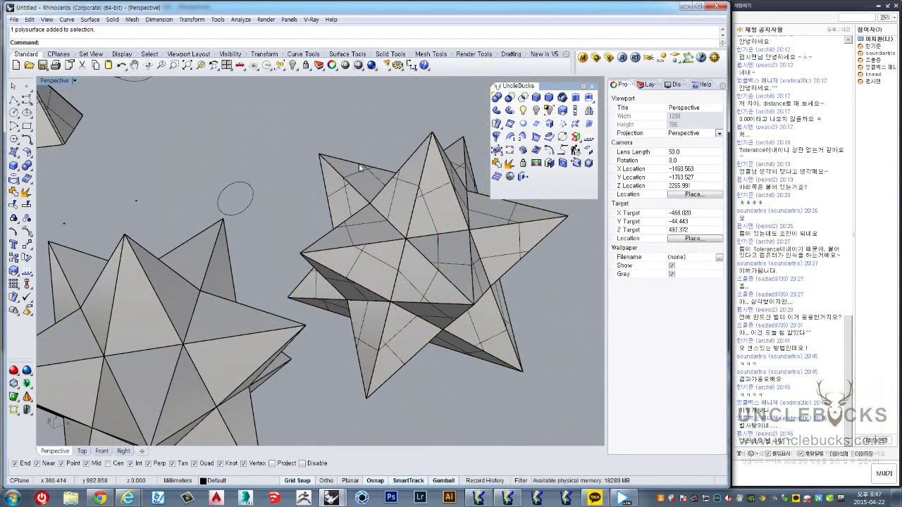
right_drag(388, 193, 390, 184)
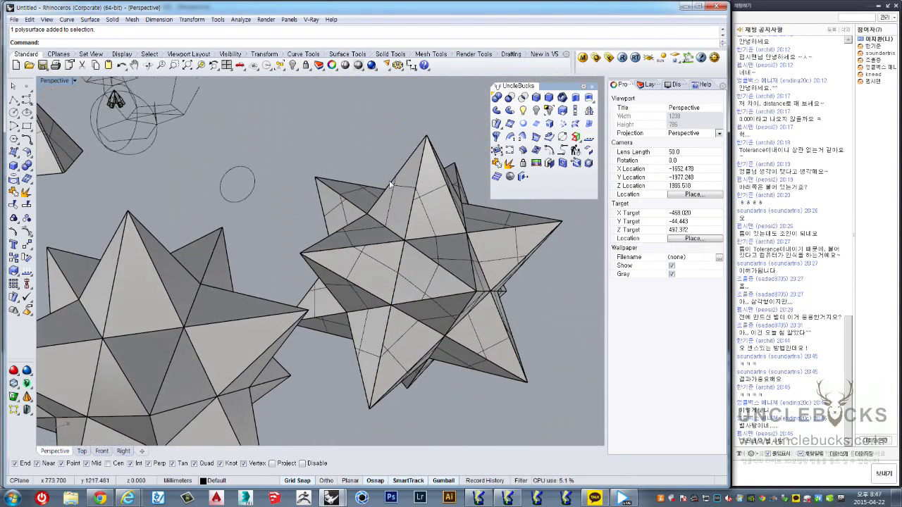
right_drag(376, 249, 360, 237)
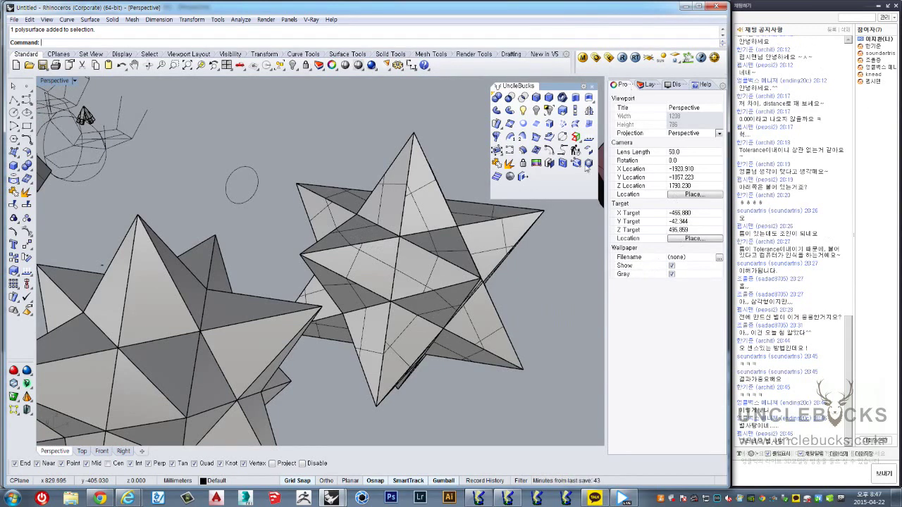
click(587, 164)
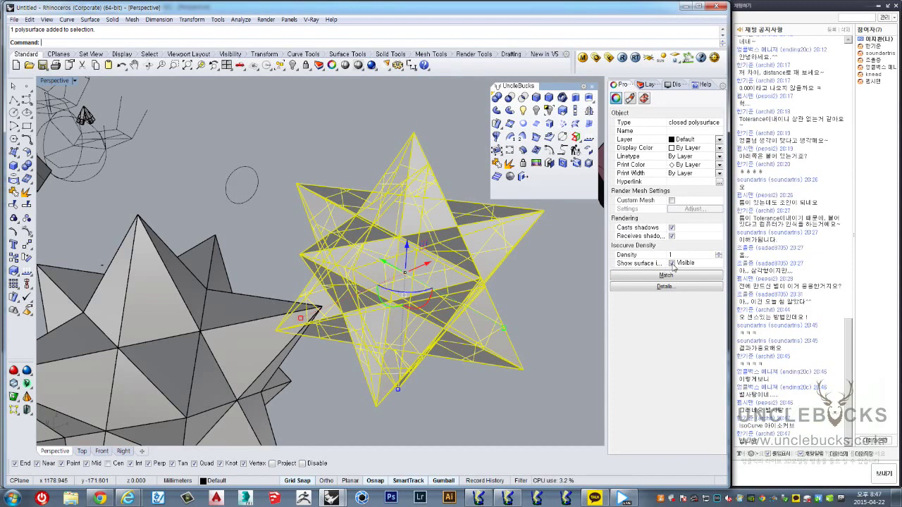
Step: Turn off surface isocurves for the star and select the lower-left star
click(672, 265)
click(308, 165)
right_drag(308, 165, 354, 216)
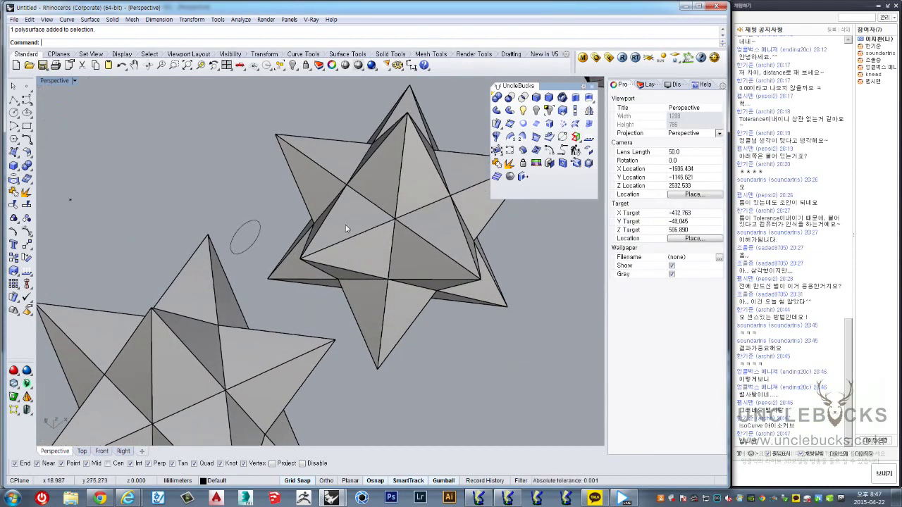
scroll(345, 225, down, 3)
click(262, 309)
right_drag(262, 309, 90, 134)
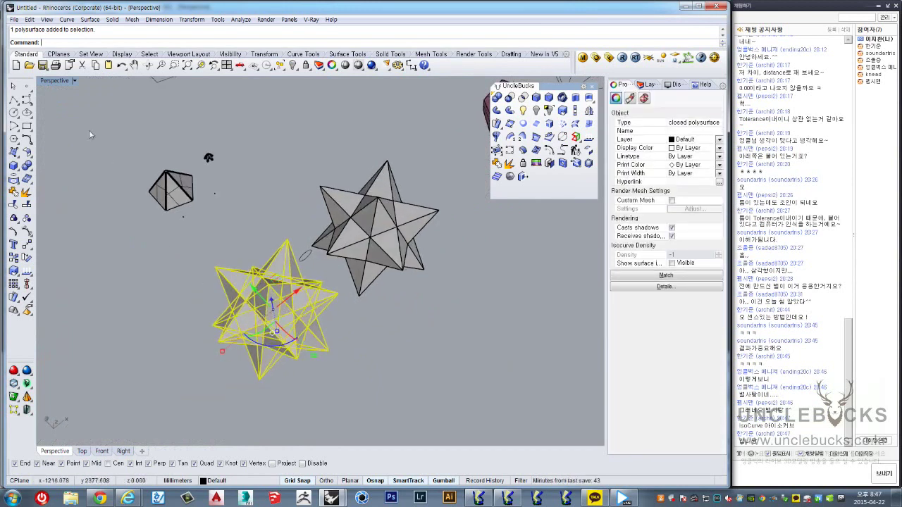
Step: Switch between Top and maximized Perspective views to inspect both stars
key(ctrl+F1)
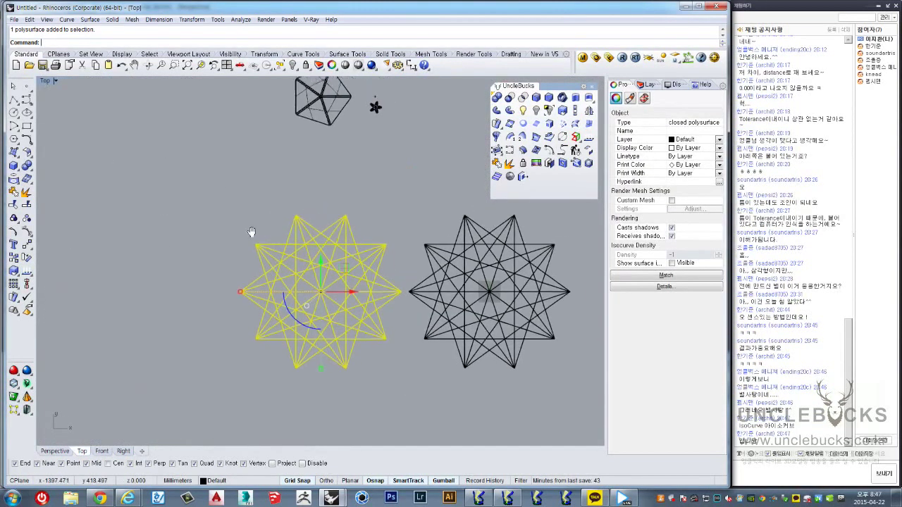
scroll(233, 243, down, 2)
scroll(250, 268, up, 2)
scroll(250, 268, up, 3)
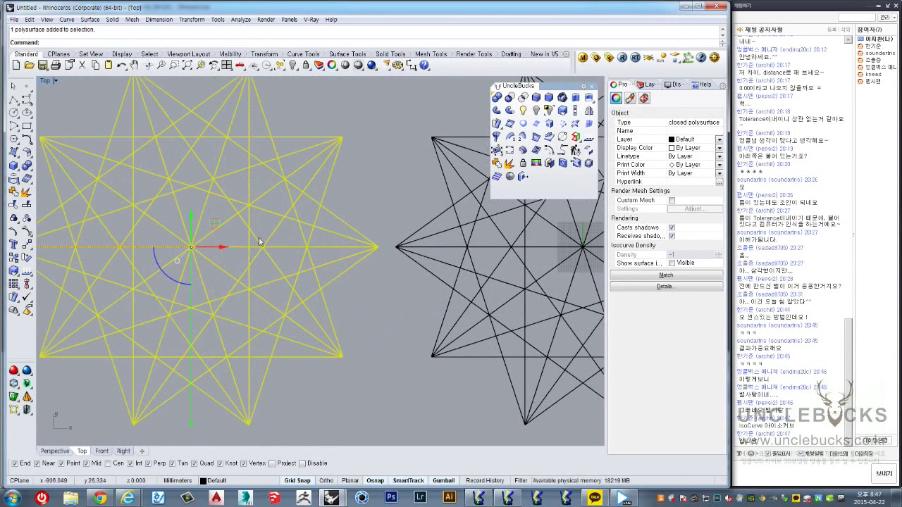
scroll(260, 240, down, 2)
double_click(46, 82)
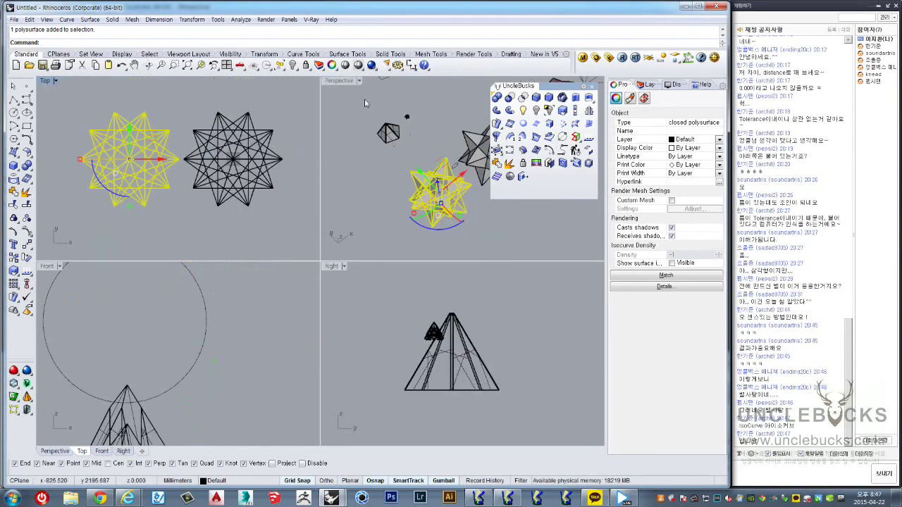
double_click(327, 81)
right_drag(306, 133, 347, 189)
scroll(313, 331, up, 2)
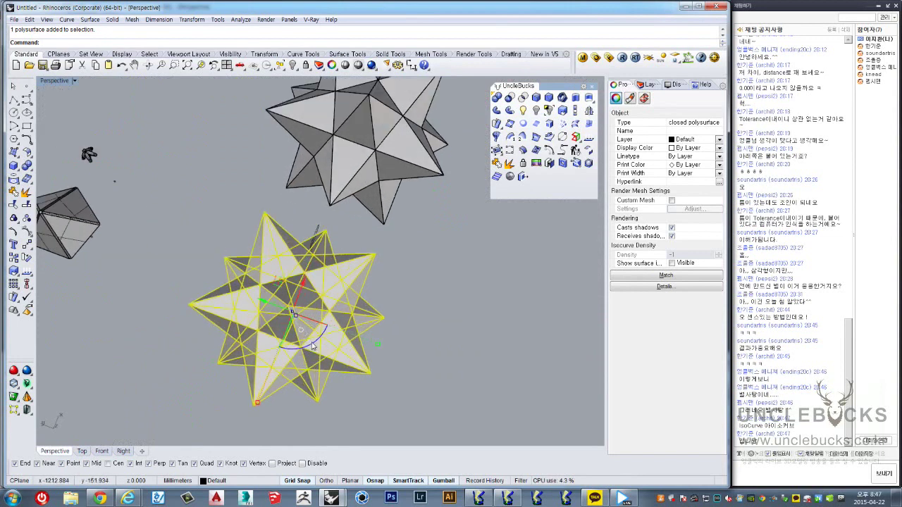
right_drag(313, 345, 222, 169)
double_click(62, 82)
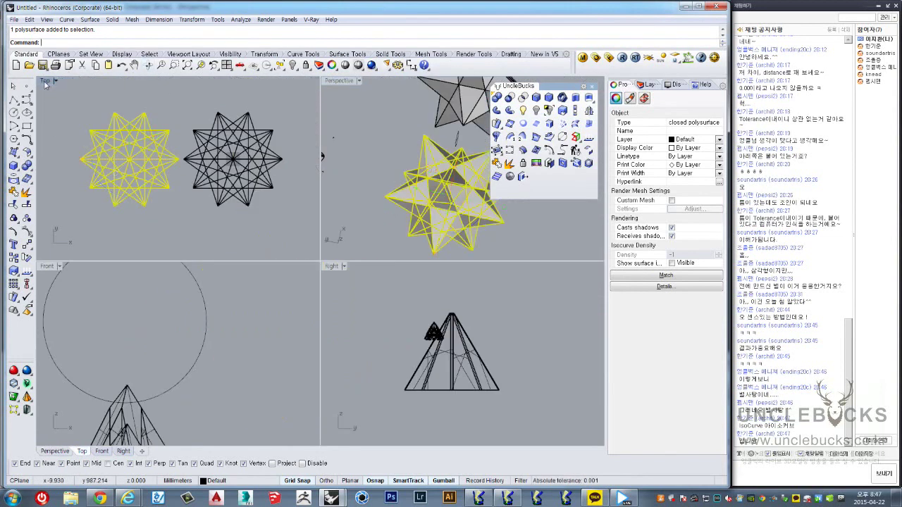
double_click(45, 82)
scroll(410, 288, up, 3)
scroll(352, 247, up, 3)
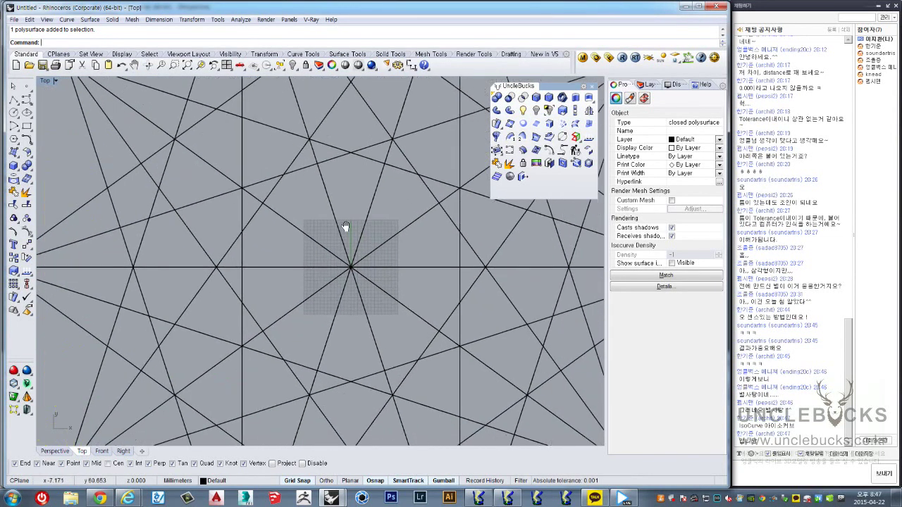
scroll(348, 227, up, 2)
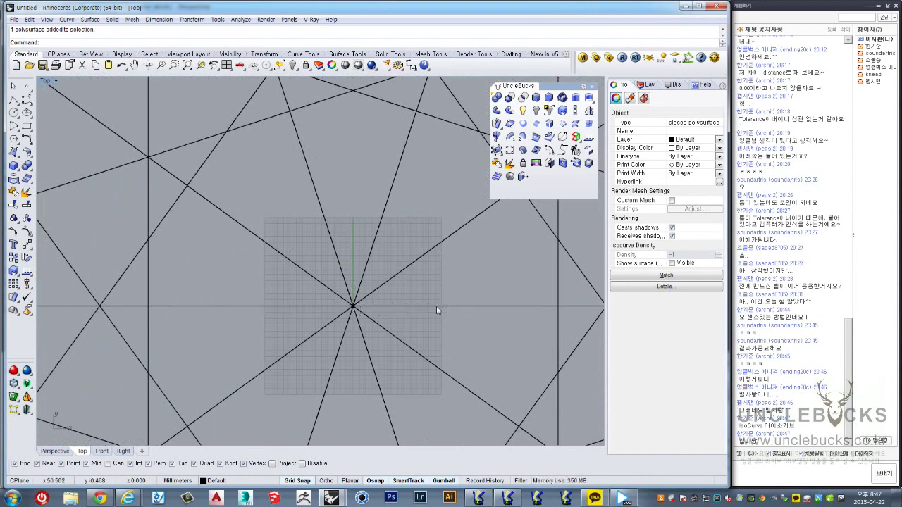
scroll(349, 203, down, 2)
scroll(349, 212, down, 1)
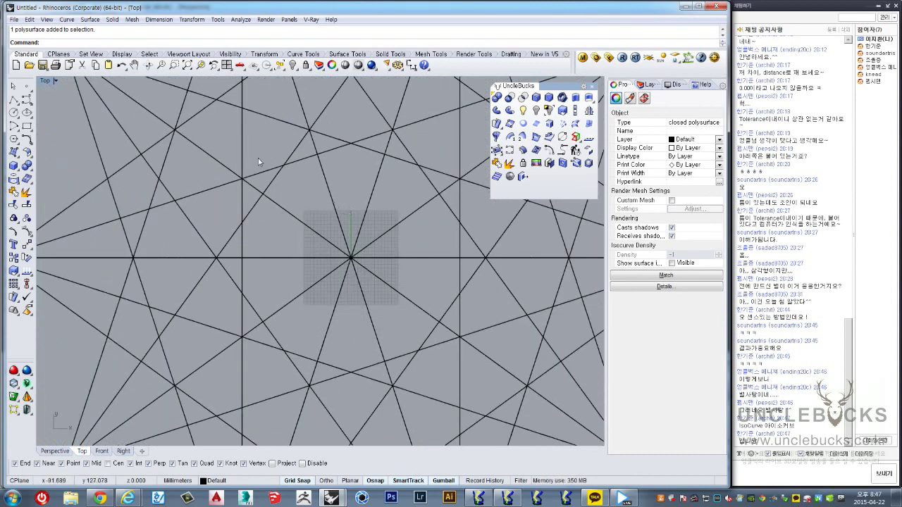
Step: Orbit and zoom the maximized Perspective view around the selected star
double_click(48, 81)
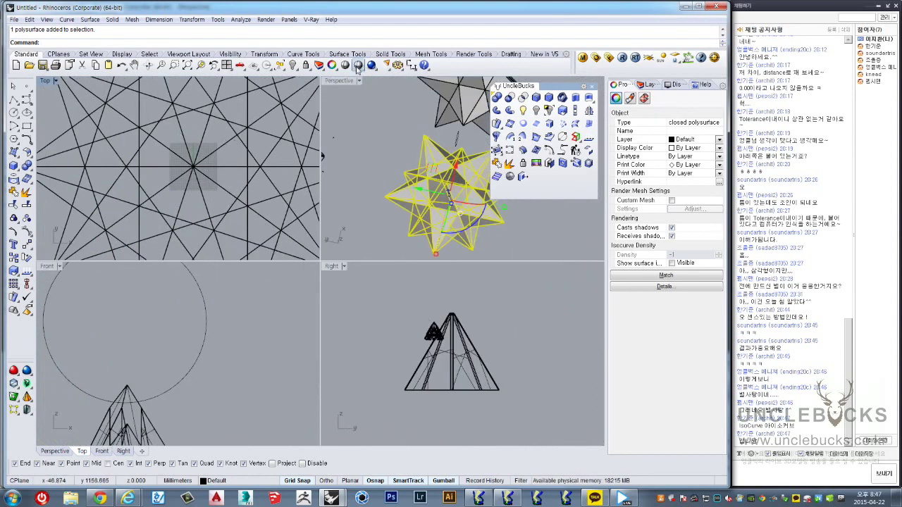
double_click(326, 82)
mouse_move(328, 94)
right_down()
mouse_move(241, 212)
mouse_move(303, 232)
right_up()
scroll(335, 255, up, 5)
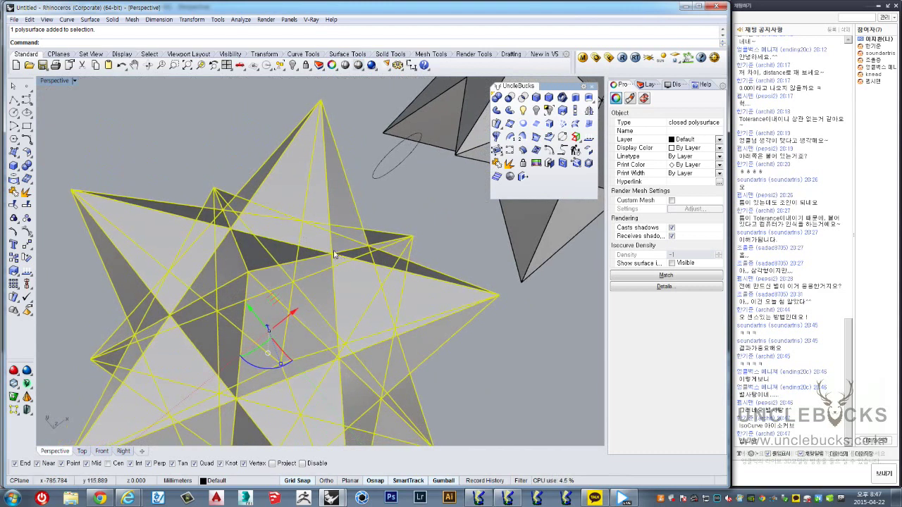
right_drag(254, 268, 300, 231)
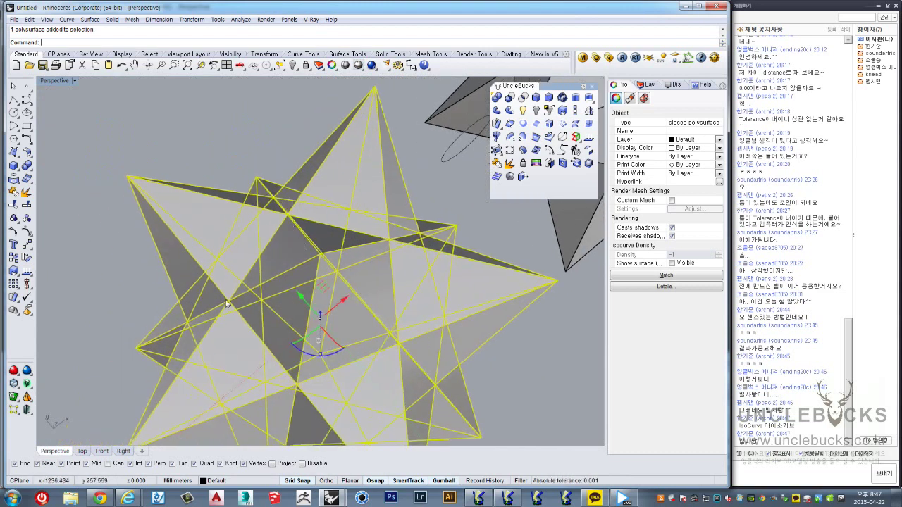
right_drag(395, 345, 56, 109)
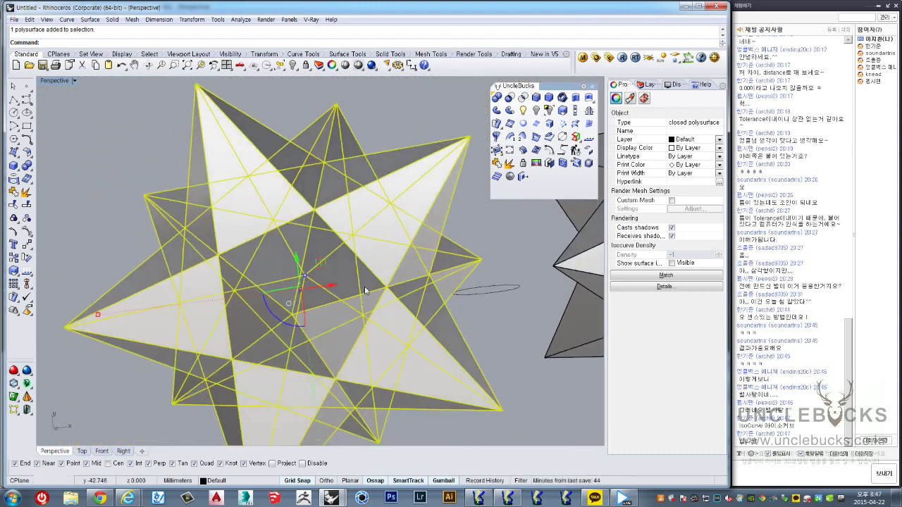
double_click(45, 81)
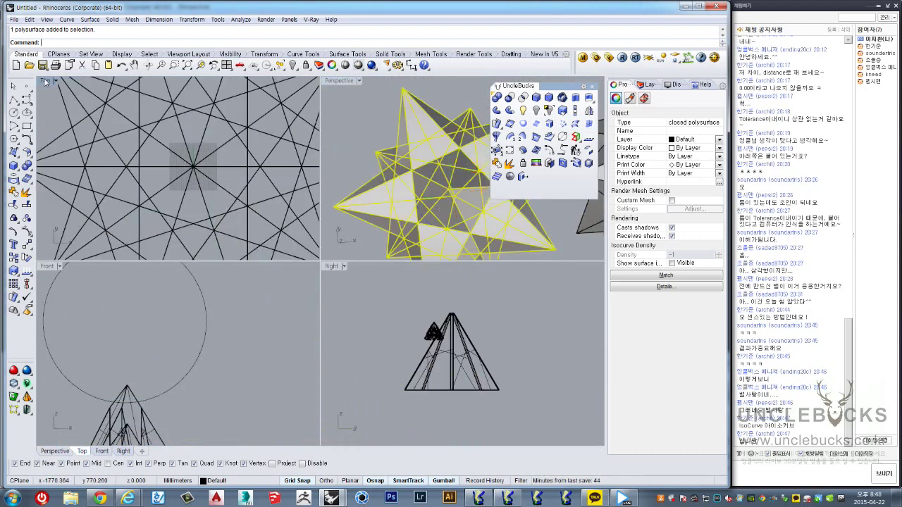
double_click(44, 81)
scroll(453, 275, down, 5)
scroll(465, 280, up, 1)
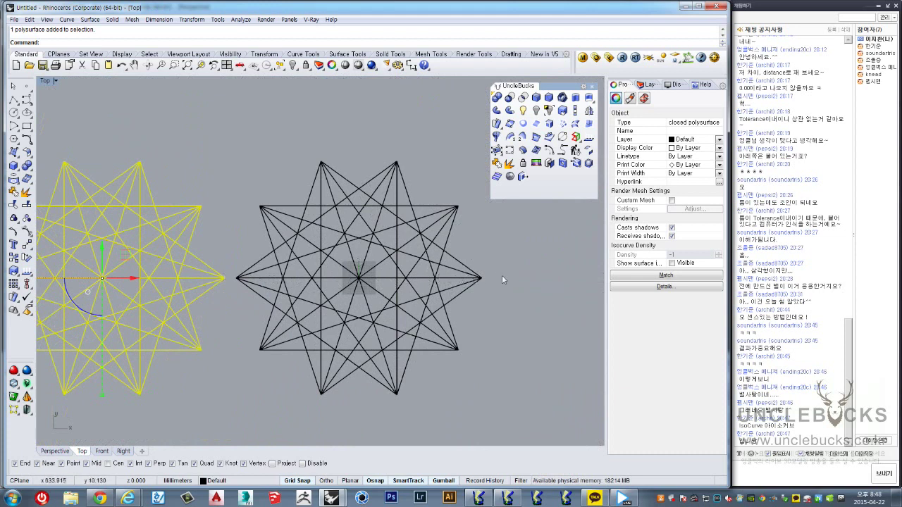
key(ctrl+m)
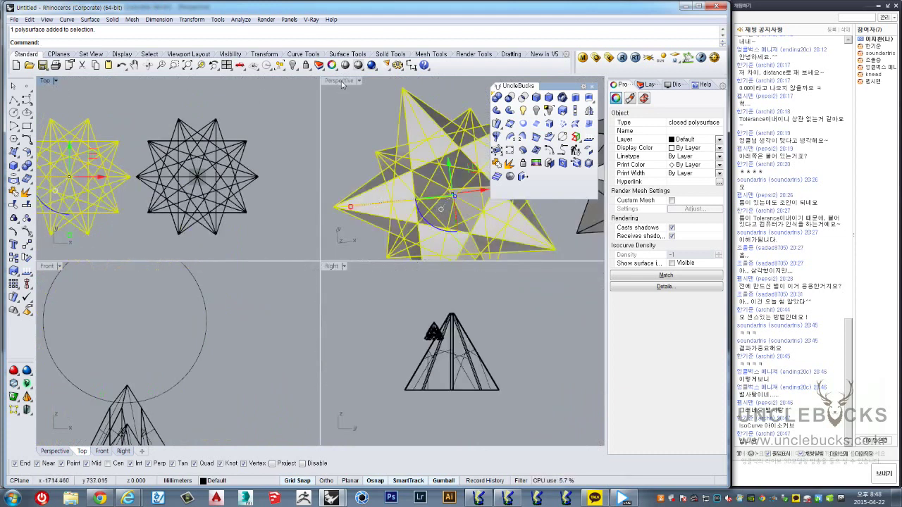
double_click(342, 82)
mouse_move(454, 126)
right_down()
mouse_move(400, 235)
mouse_move(260, 271)
mouse_move(295, 305)
mouse_move(340, 285)
right_up()
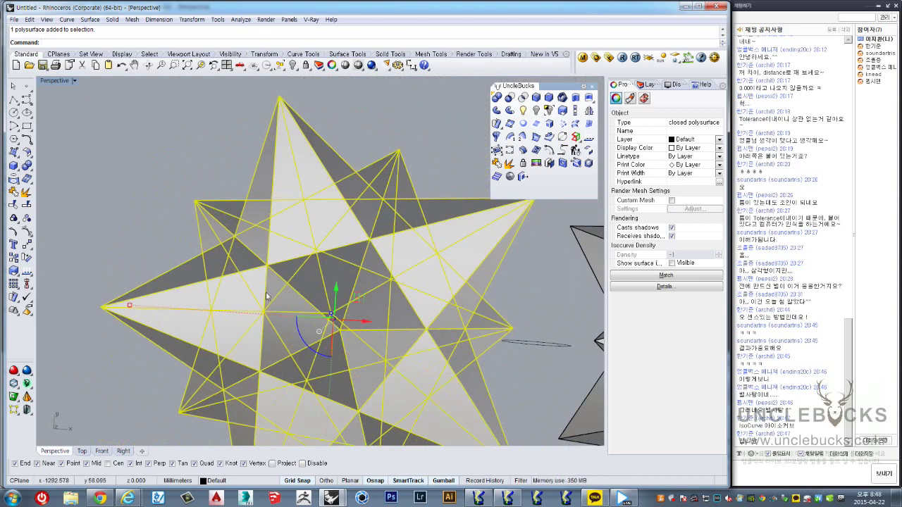
mouse_move(267, 268)
right_down()
mouse_move(342, 267)
mouse_move(322, 321)
right_up()
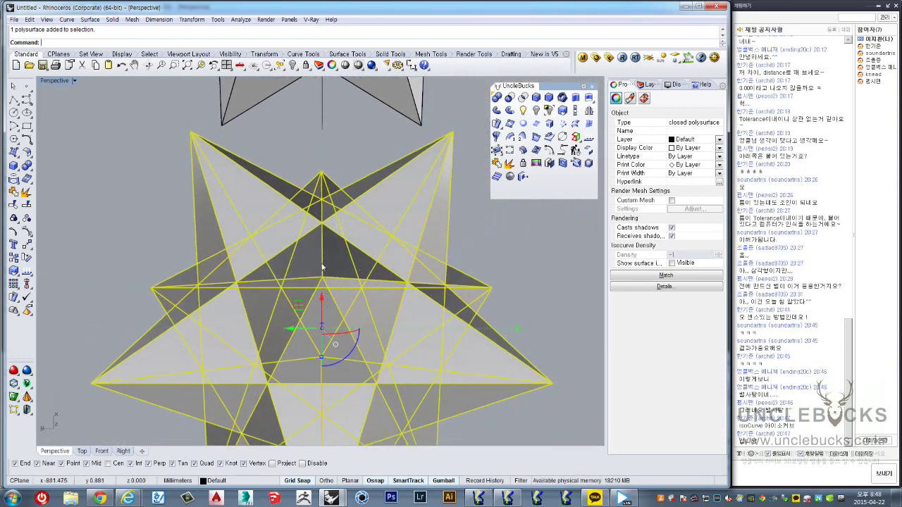
right_drag(314, 233, 332, 296)
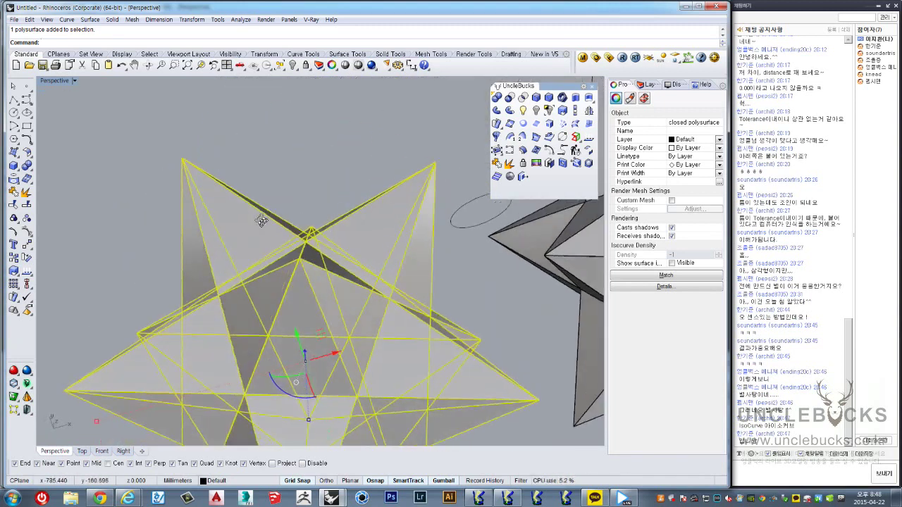
scroll(331, 296, up, 3)
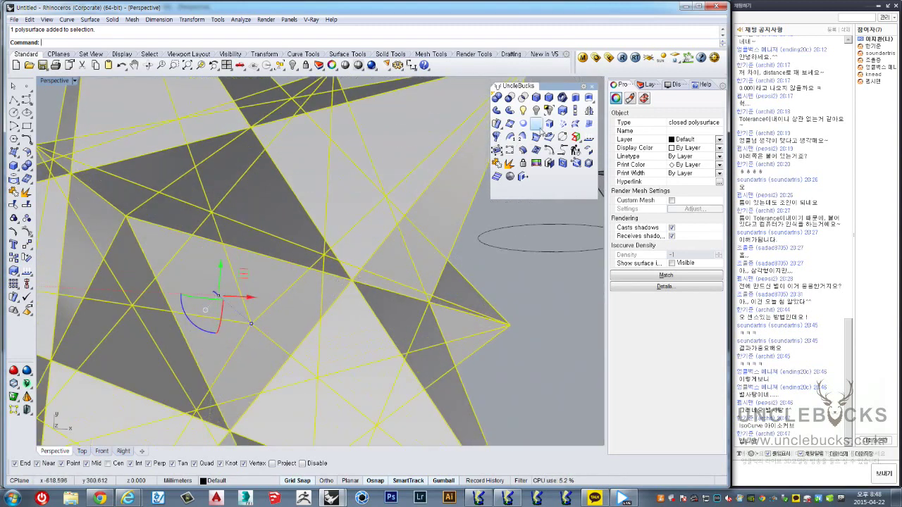
Step: Explode the star and select the five triangular faces around its centre point
click(508, 163)
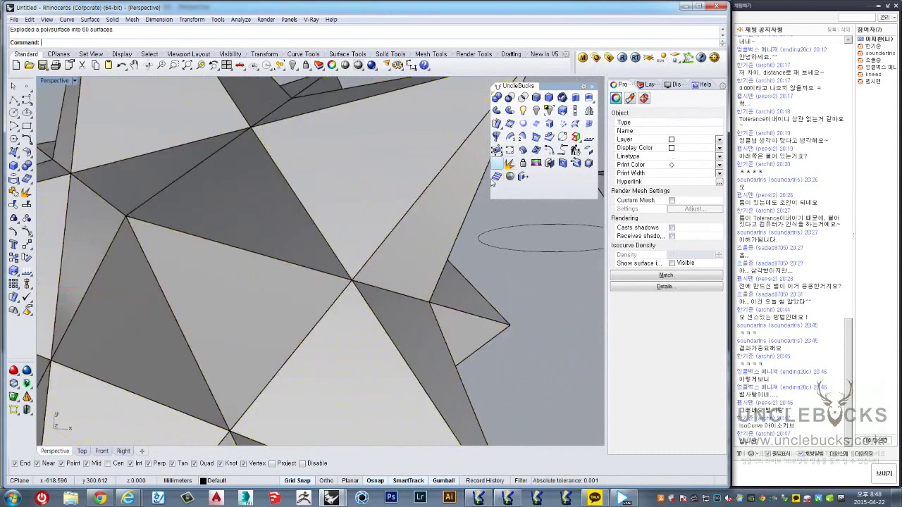
click(296, 251)
shift+click(309, 300)
shift+click(352, 352)
shift+click(395, 197)
shift+click(397, 259)
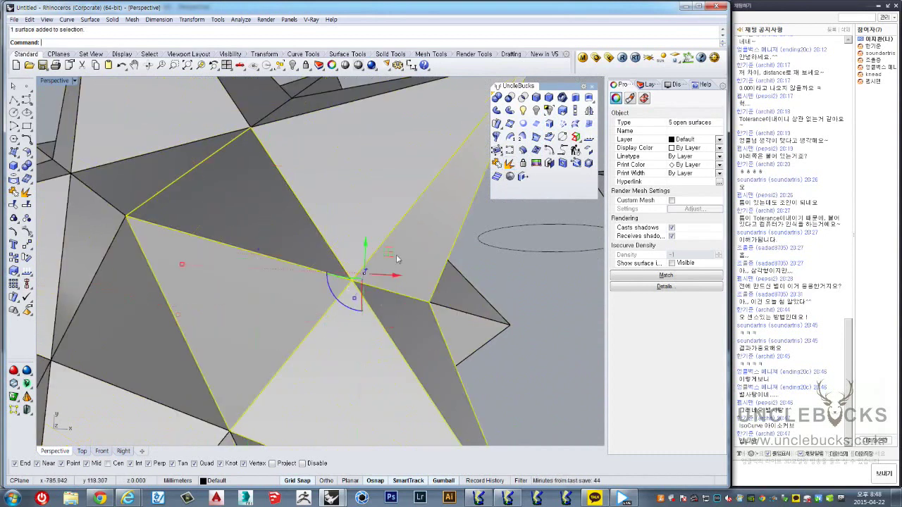
scroll(352, 234, down, 3)
scroll(352, 233, down, 3)
mouse_move(352, 234)
right_down()
mouse_move(297, 144)
mouse_move(377, 97)
mouse_move(402, 253)
right_up()
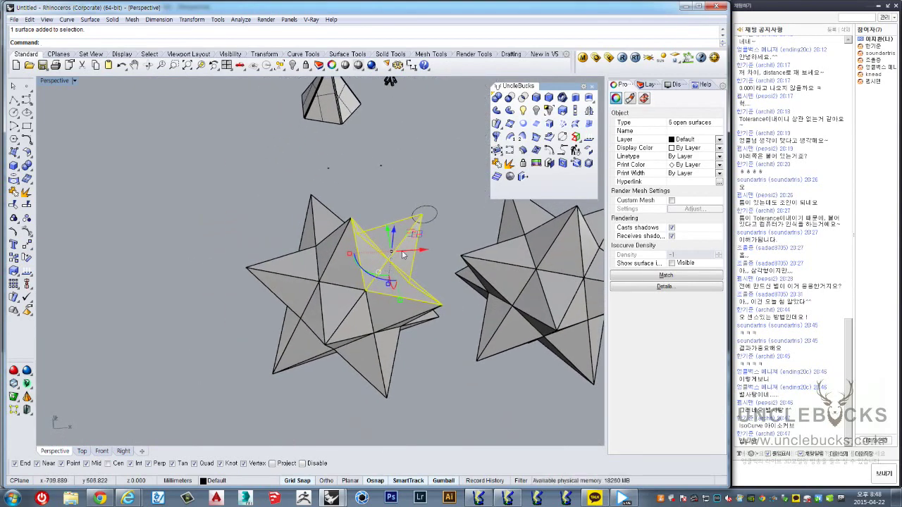
Step: Drag the five faces off to the left, delete the middle star, and select the remaining pyramid
drag(401, 253, 81, 291)
mouse_move(81, 291)
right_down()
mouse_move(315, 273)
mouse_move(391, 321)
right_up()
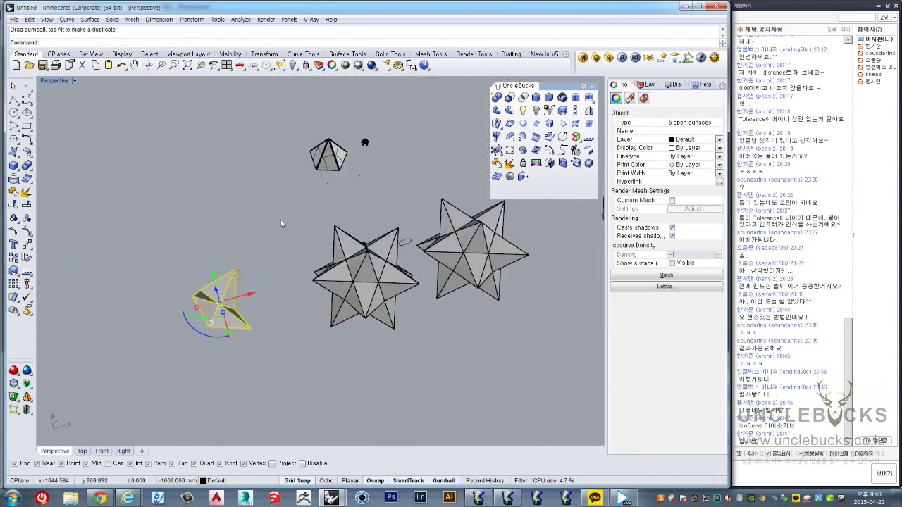
drag(281, 223, 413, 365)
mouse_move(412, 365)
right_down()
mouse_move(360, 305)
mouse_move(283, 250)
mouse_move(422, 233)
mouse_move(302, 244)
mouse_move(310, 268)
mouse_move(275, 308)
mouse_move(275, 331)
right_up()
key(Delete)
click(282, 303)
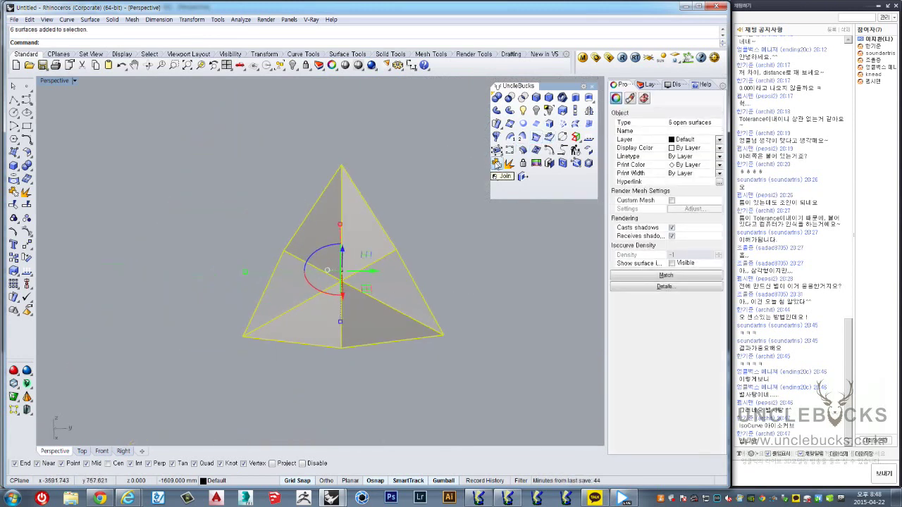
Step: Chamfer all six edges of the pyramid at distance 10 with ChamferEdge
ctrl+right_drag(422, 331, 422, 298)
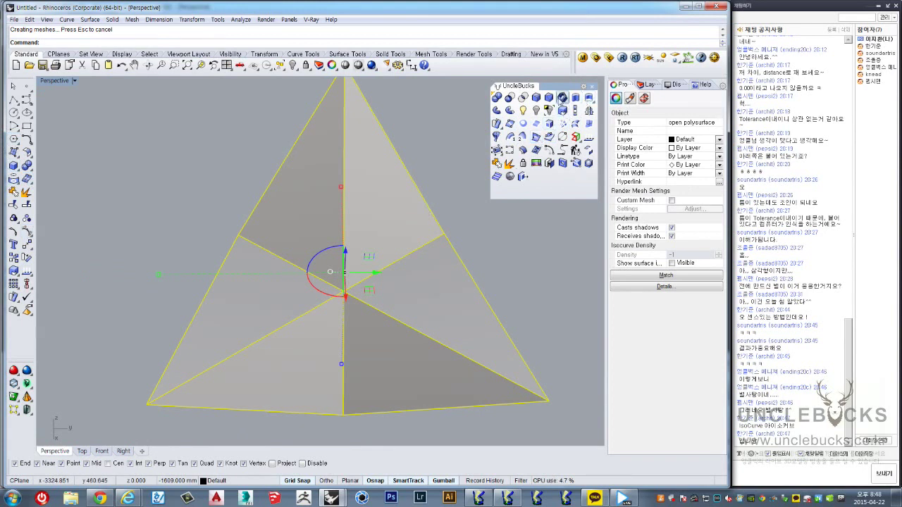
click(549, 99)
mouse_move(369, 317)
right_down()
mouse_move(374, 247)
mouse_move(370, 301)
right_up()
scroll(370, 301, down, 3)
drag(212, 166, 248, 196)
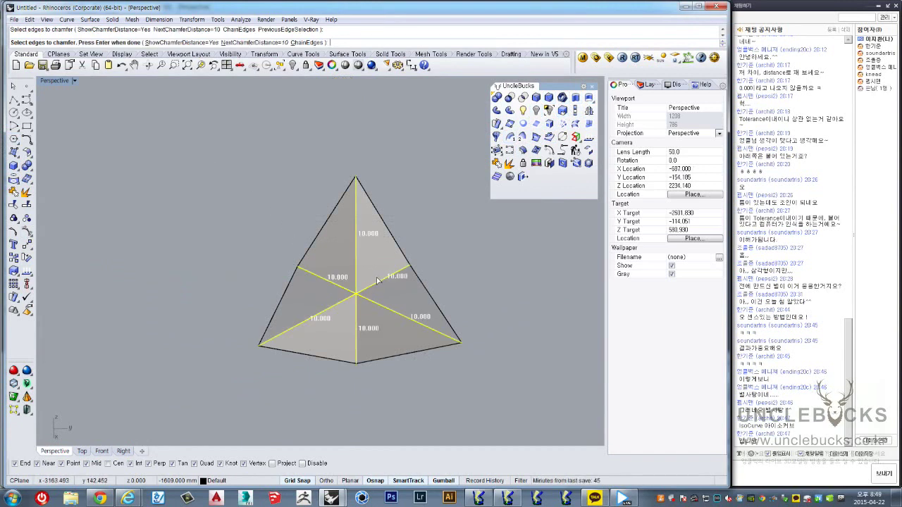
key(Return)
Step: Orbit and zoom around the chamfered pyramid's apex in Perspective
scroll(358, 294, up, 5)
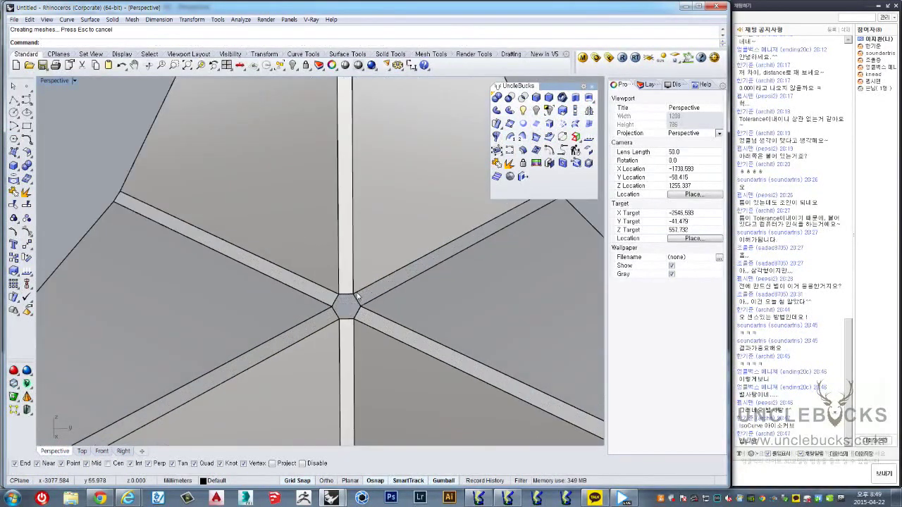
mouse_move(357, 296)
right_down()
mouse_move(368, 282)
mouse_move(413, 272)
mouse_move(338, 292)
right_up()
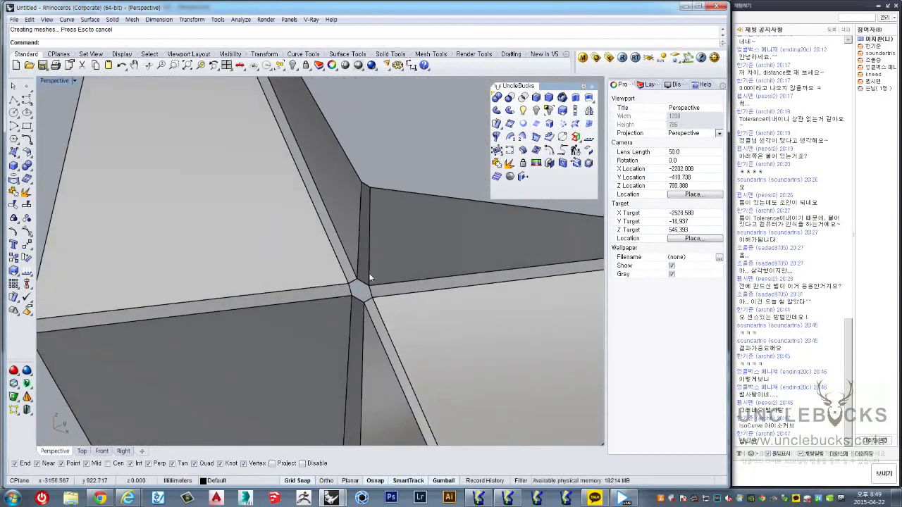
scroll(368, 273, down, 5)
mouse_move(368, 272)
right_down()
mouse_move(332, 302)
mouse_move(333, 338)
mouse_move(246, 346)
right_up()
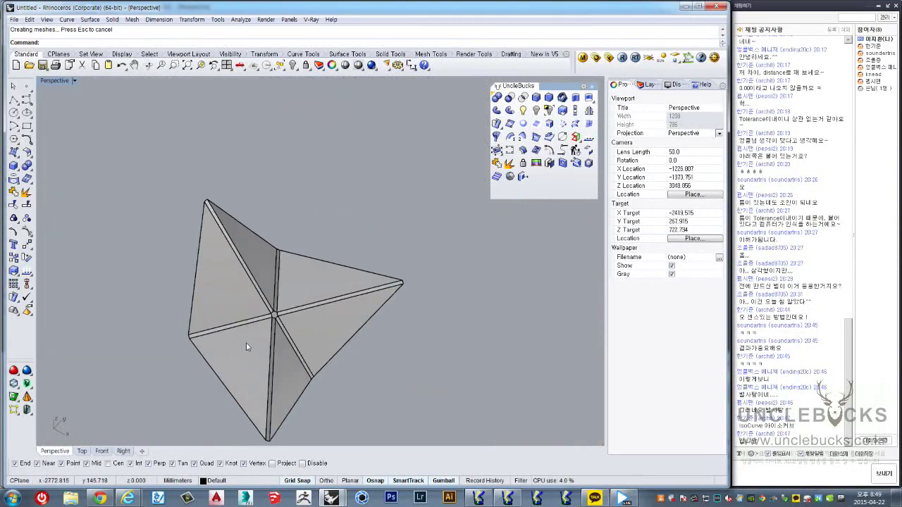
scroll(247, 347, up, 5)
scroll(301, 296, up, 2)
scroll(302, 275, up, 2)
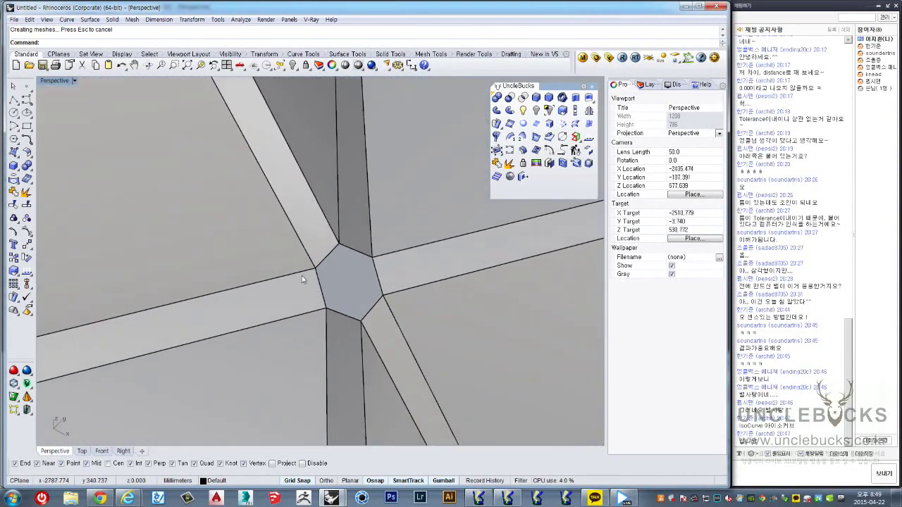
mouse_move(302, 275)
right_down()
mouse_move(248, 238)
mouse_move(248, 261)
right_up()
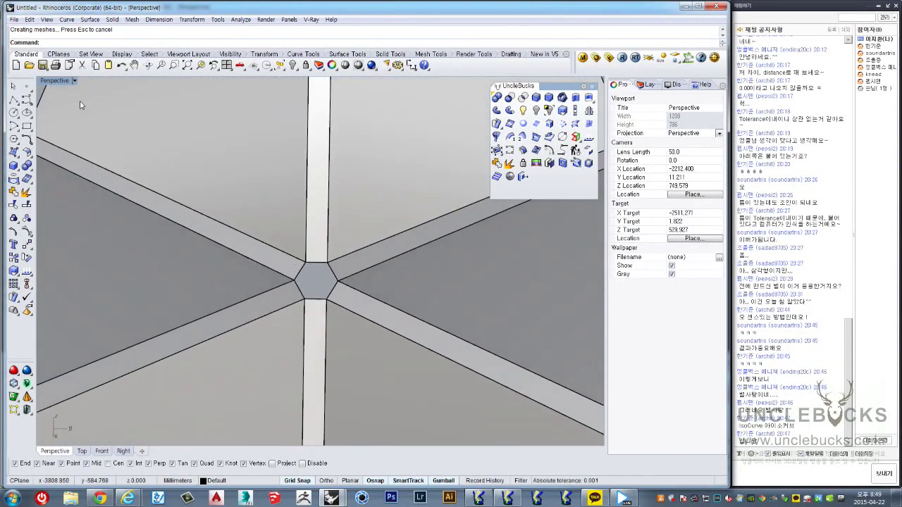
Step: Toggle between the four-view layout and a maximized Top view, zooming on the apex
double_click(54, 81)
double_click(49, 80)
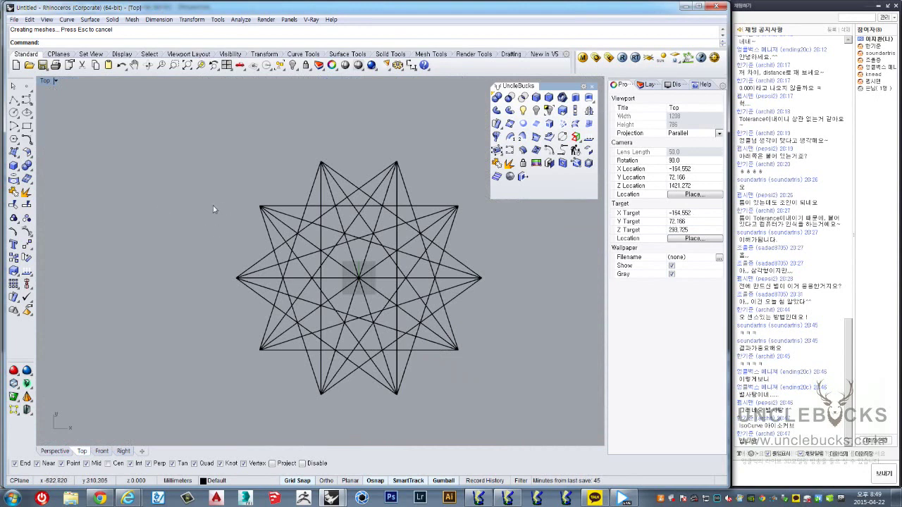
double_click(45, 82)
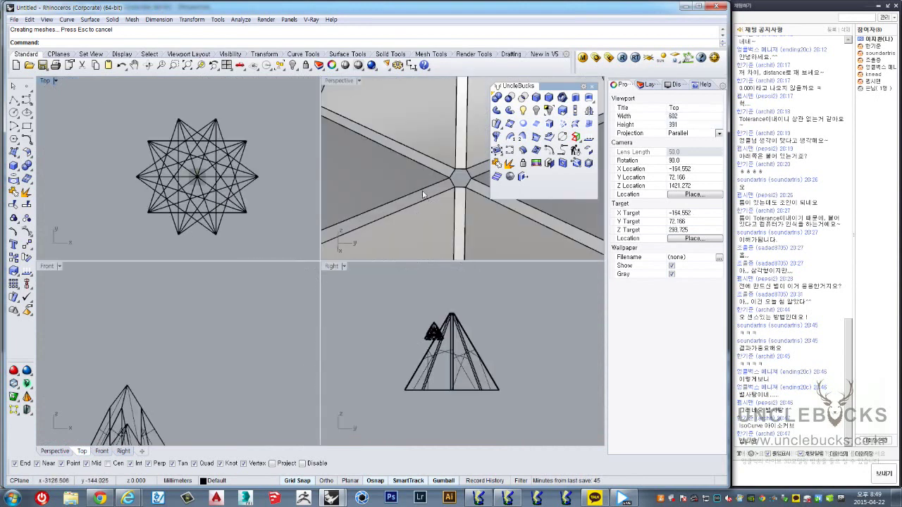
right_drag(440, 176, 425, 195)
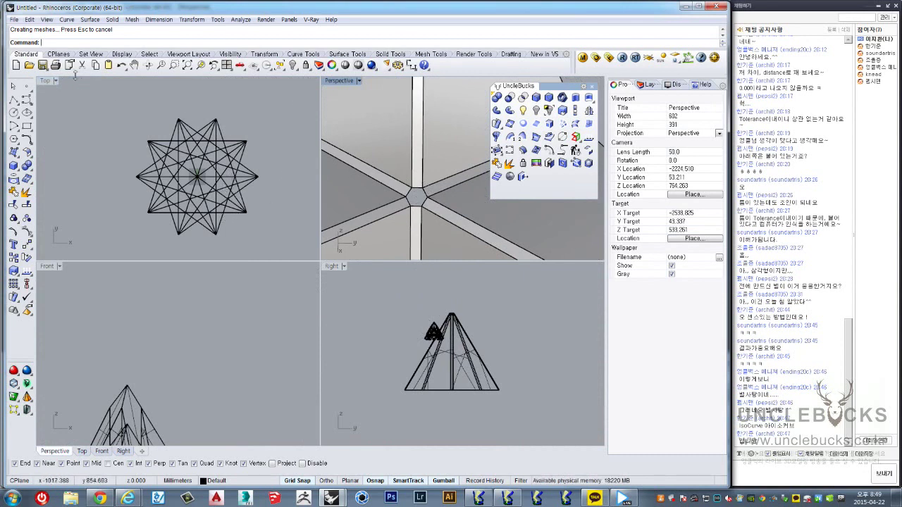
double_click(45, 82)
double_click(45, 82)
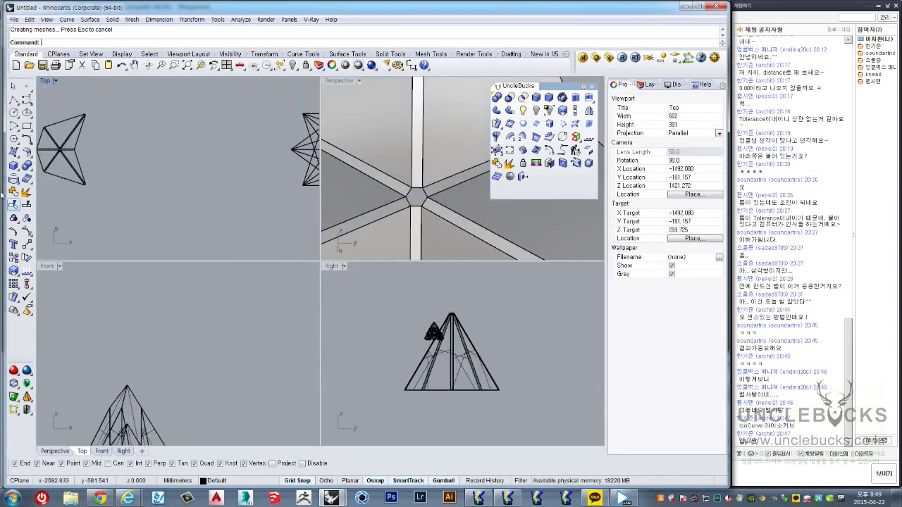
double_click(45, 82)
scroll(253, 236, up, 2)
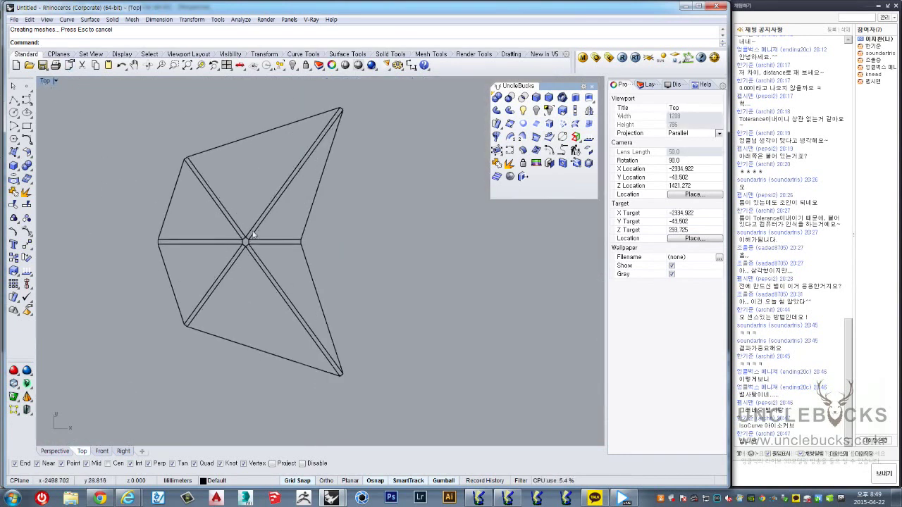
scroll(254, 236, up, 2)
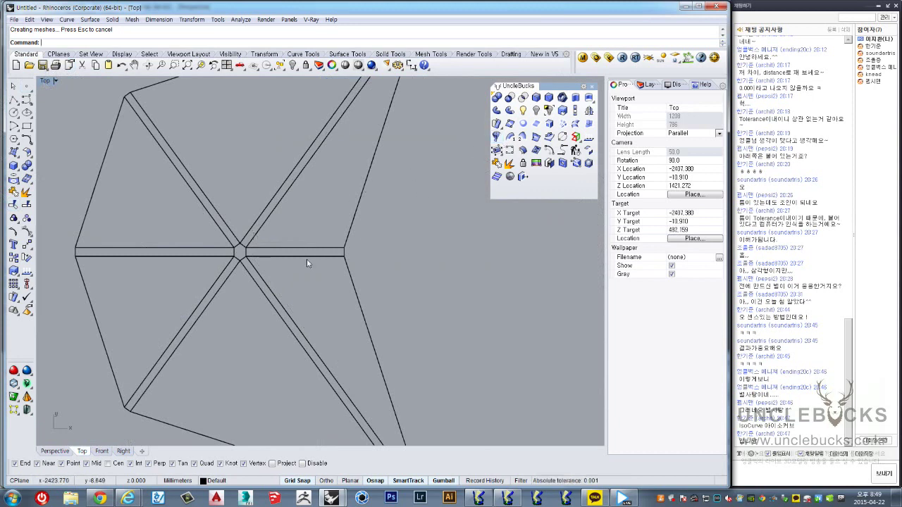
scroll(310, 256, down, 2)
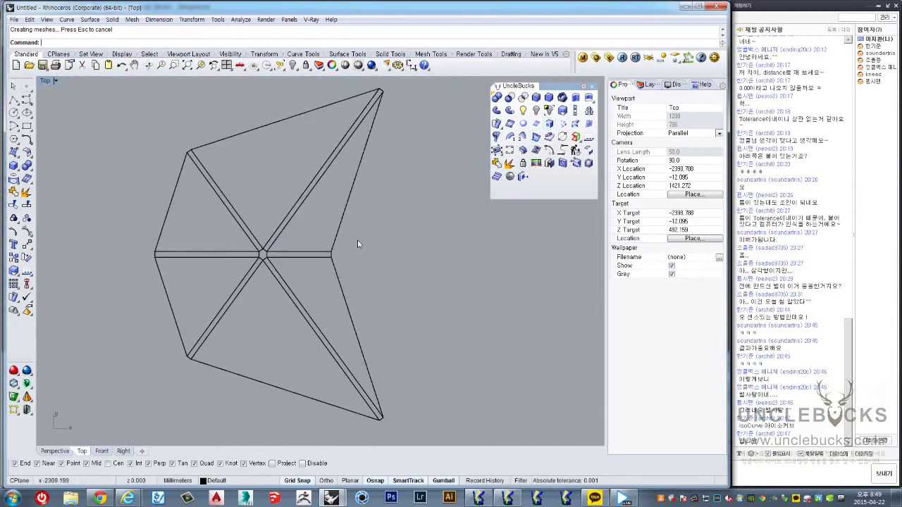
Step: Tilt the pyramid in Perspective, then maximize Top and zoom into the strips' crossing
double_click(51, 82)
scroll(412, 151, down, 2)
scroll(417, 156, down, 3)
right_drag(418, 156, 405, 260)
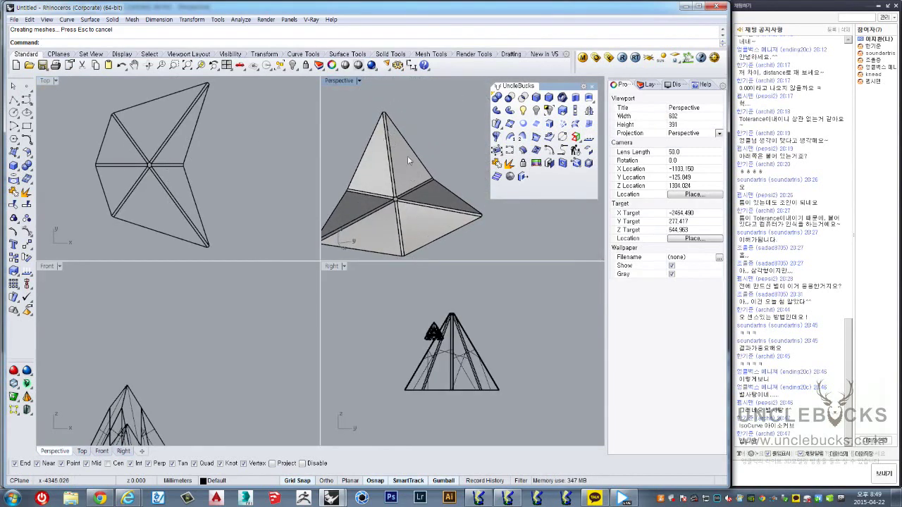
mouse_move(407, 161)
right_down()
mouse_move(376, 194)
mouse_move(388, 209)
right_up()
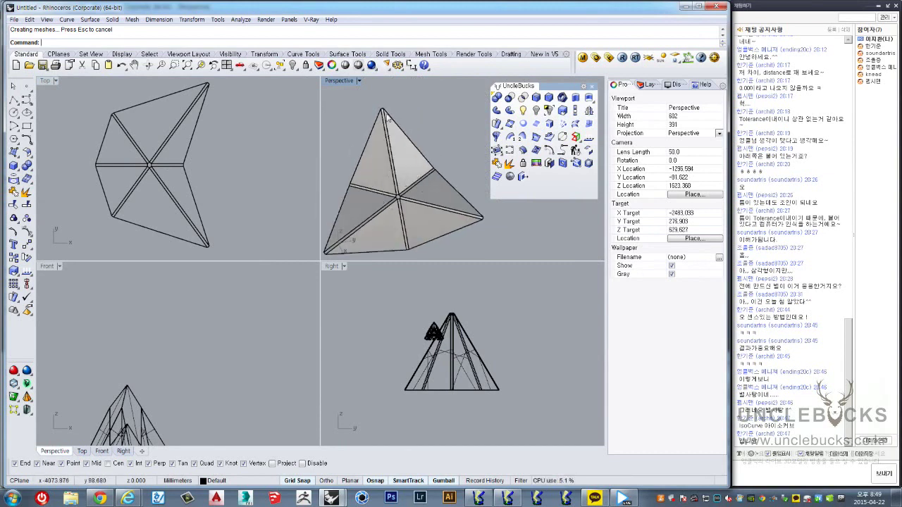
double_click(47, 83)
scroll(304, 232, up, 3)
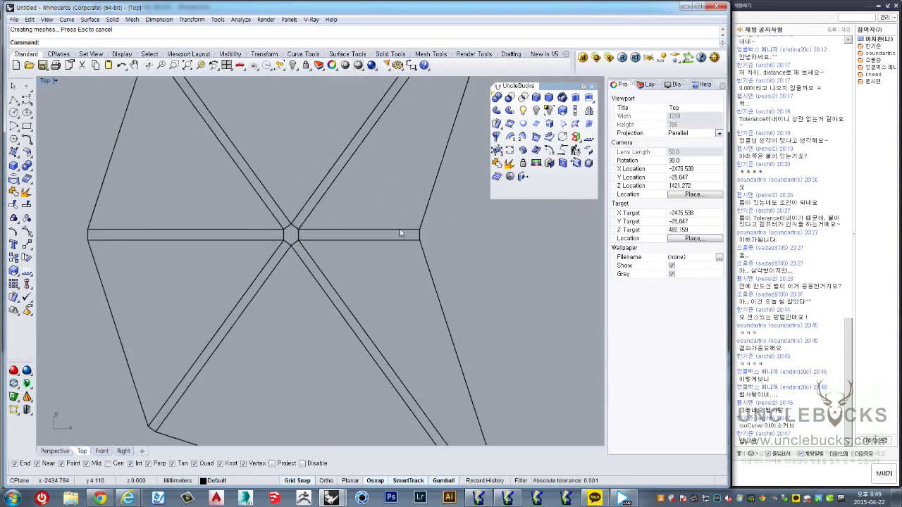
click(411, 64)
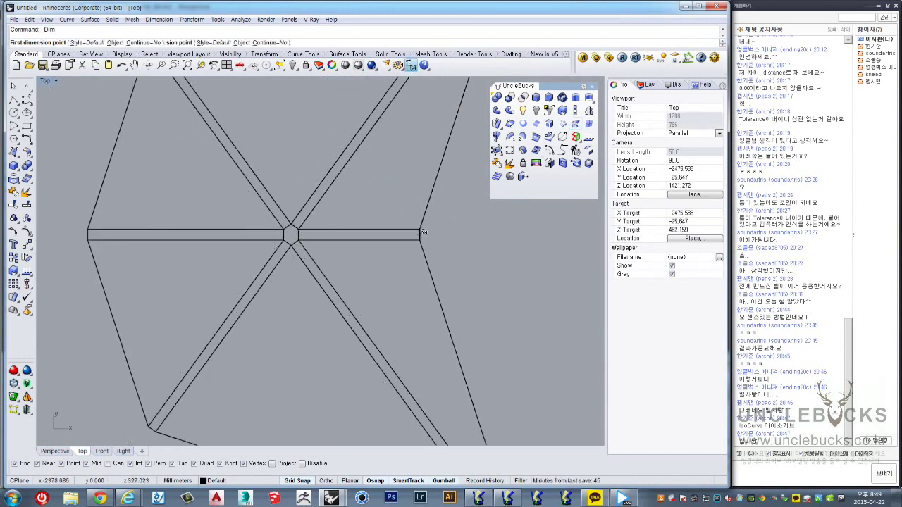
click(421, 230)
click(421, 240)
click(445, 240)
scroll(445, 243, up, 5)
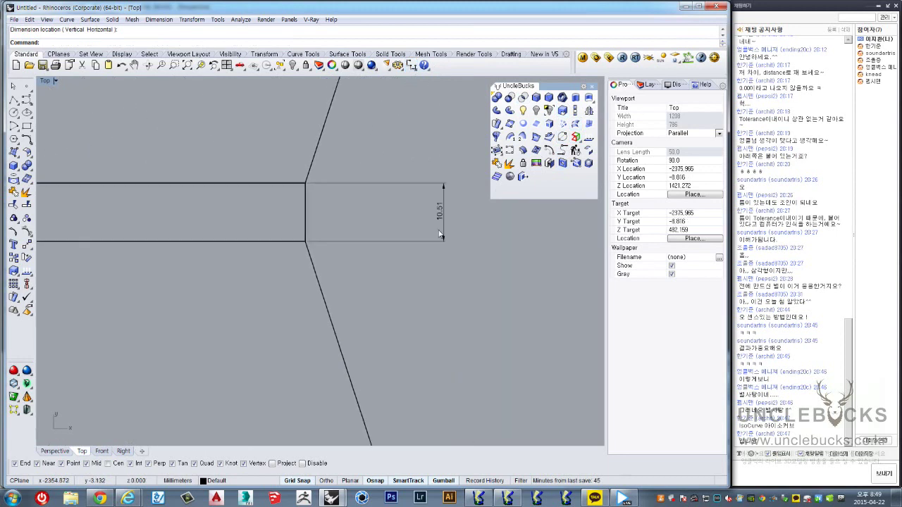
scroll(440, 235, up, 2)
scroll(422, 219, down, 2)
scroll(405, 203, down, 3)
mouse_move(402, 202)
right_down()
mouse_move(538, 256)
mouse_move(306, 249)
right_up()
right_click(307, 250)
click(317, 250)
click(317, 262)
click(263, 262)
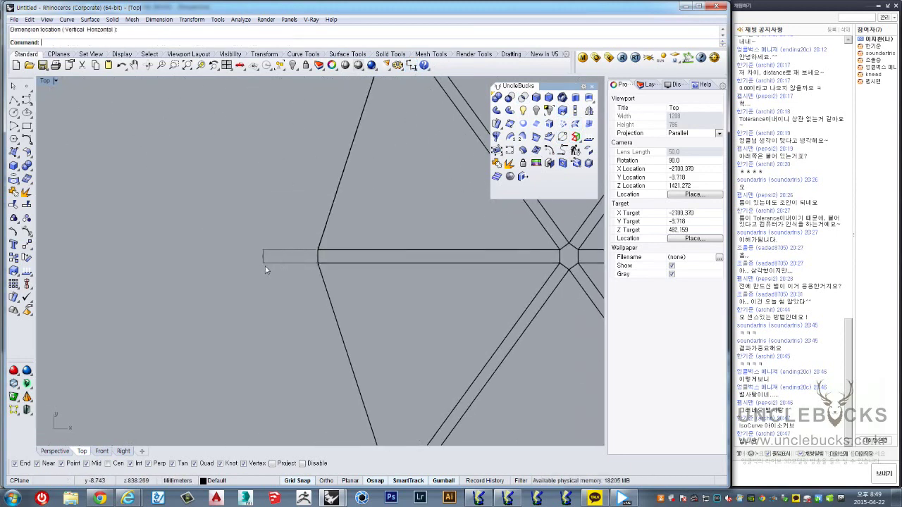
click(266, 270)
scroll(266, 261, up, 2)
scroll(266, 250, up, 2)
click(237, 215)
scroll(246, 227, down, 2)
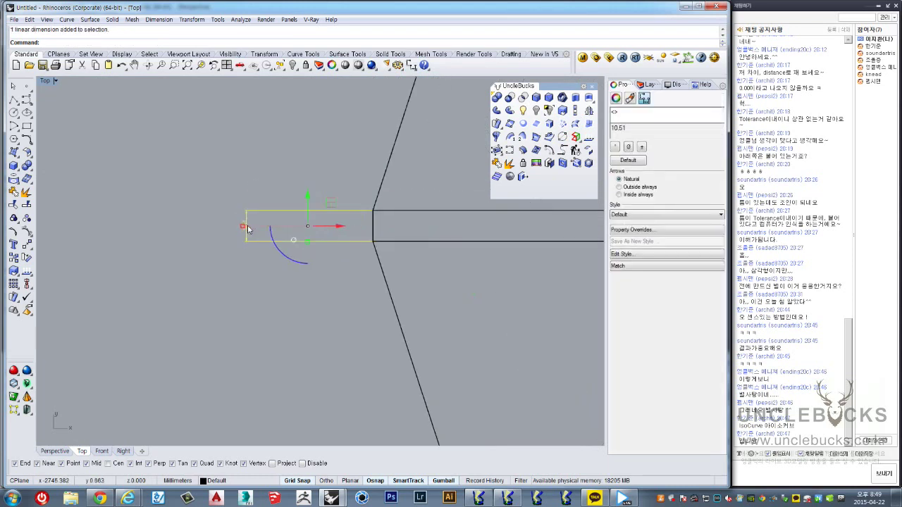
scroll(247, 227, down, 3)
key(Delete)
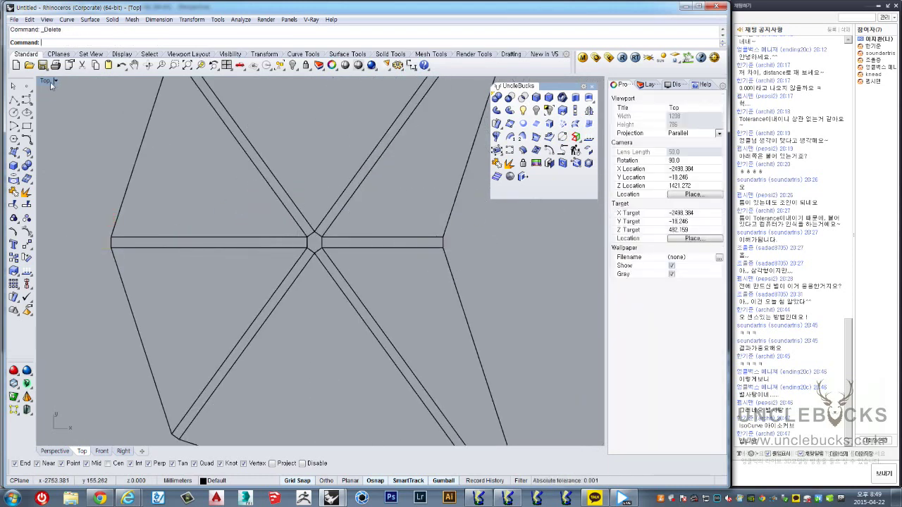
Step: Maximize the Perspective view and bring the star's centre into the middle of it
double_click(45, 82)
double_click(345, 83)
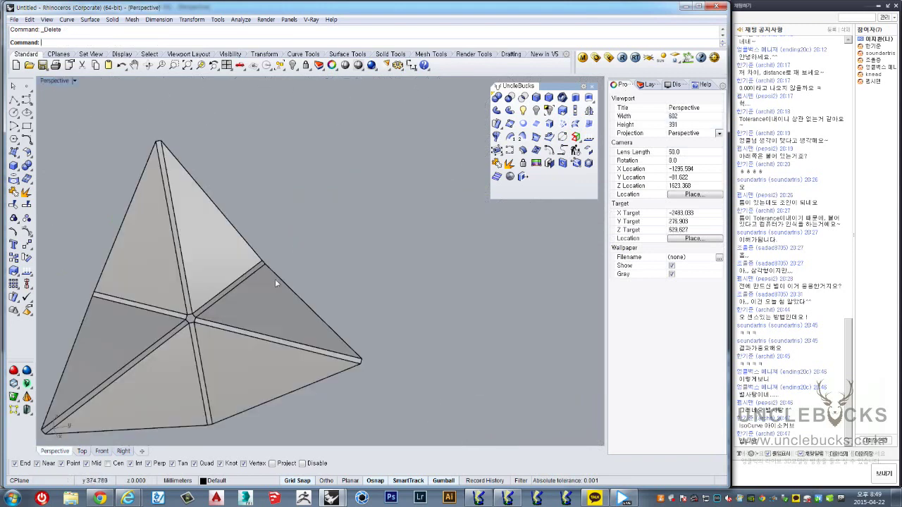
right_drag(275, 279, 226, 288)
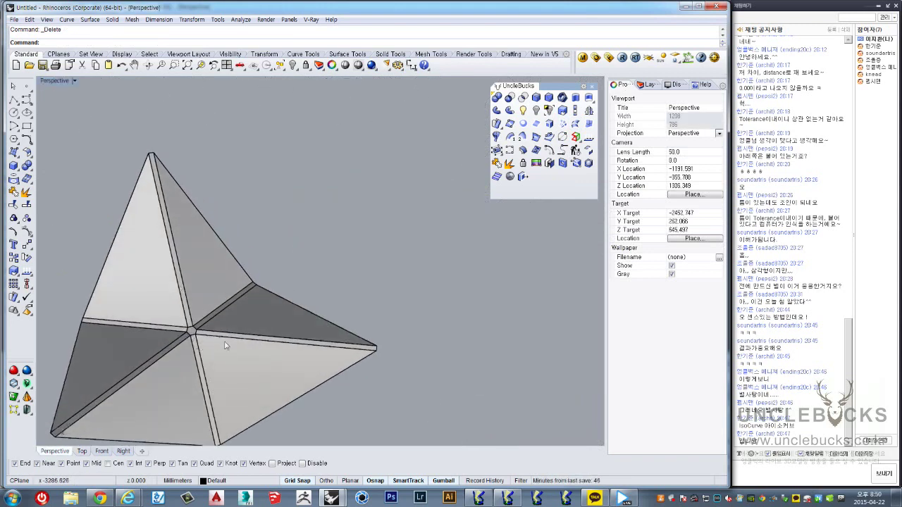
shift+right_drag(226, 345, 258, 273)
scroll(258, 273, up, 3)
scroll(258, 272, up, 3)
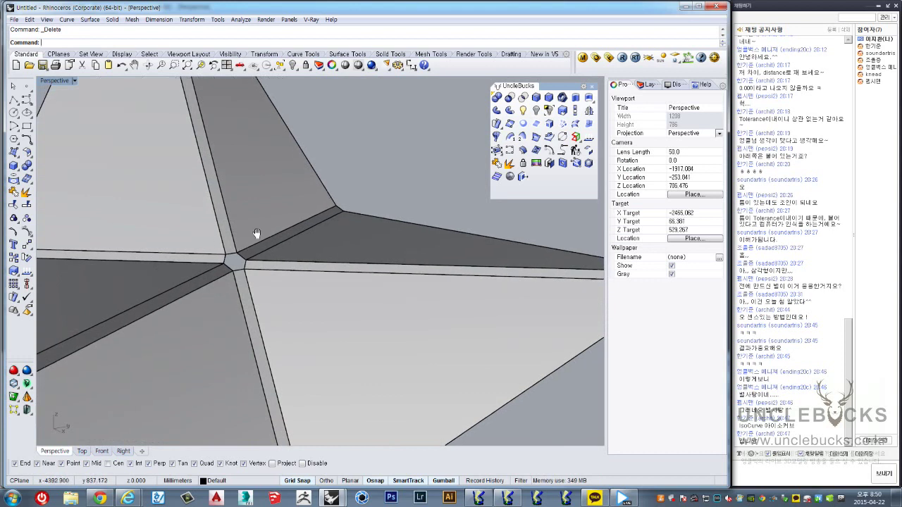
Step: Select the star polysurface and orbit to look down on its central crossing
click(278, 200)
scroll(278, 200, down, 5)
mouse_move(278, 200)
right_down()
mouse_move(361, 195)
mouse_move(365, 139)
mouse_move(340, 186)
mouse_move(282, 175)
mouse_move(312, 114)
mouse_move(340, 114)
mouse_move(352, 96)
mouse_move(313, 144)
mouse_move(298, 209)
mouse_move(308, 264)
mouse_move(329, 167)
right_up()
scroll(282, 175, up, 2)
scroll(281, 175, up, 1)
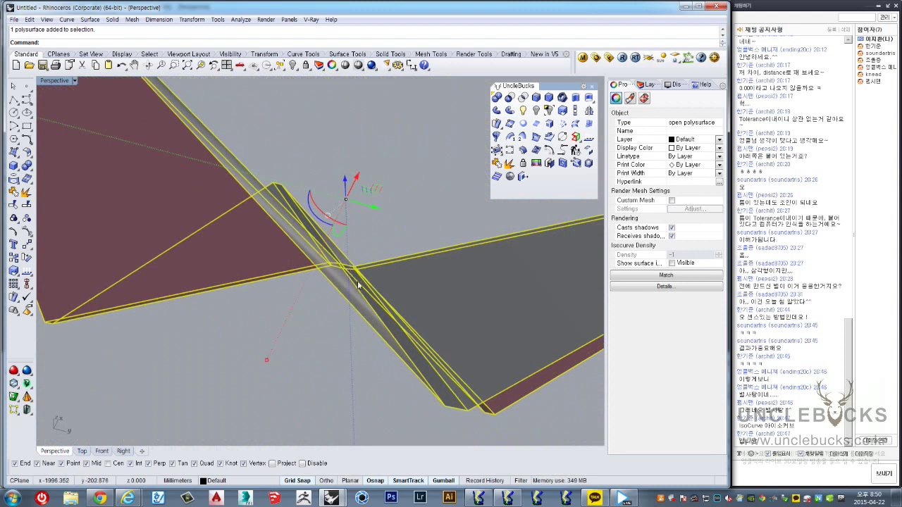
mouse_move(351, 259)
right_down()
mouse_move(364, 306)
mouse_move(339, 200)
mouse_move(312, 268)
mouse_move(346, 211)
mouse_move(435, 173)
mouse_move(350, 234)
mouse_move(342, 255)
right_up()
key(Escape)
click(342, 255)
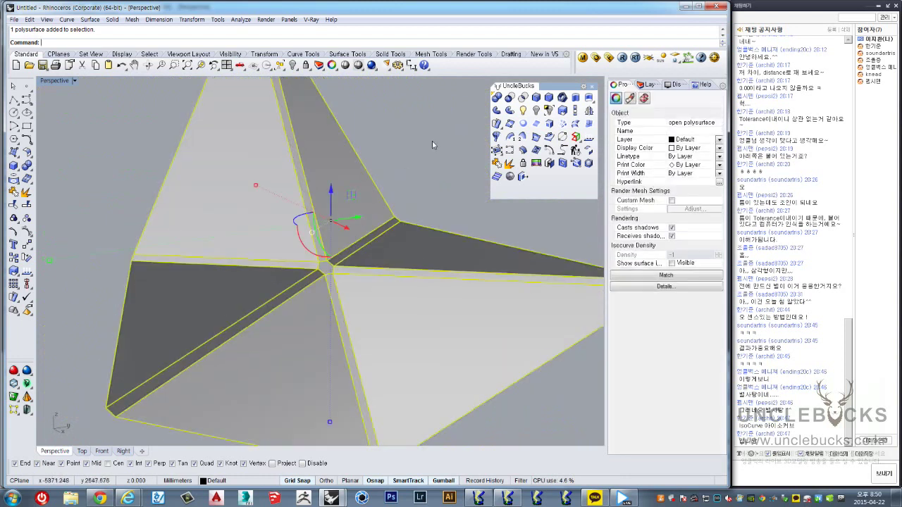
right_drag(432, 140, 324, 281)
scroll(354, 244, down, 2)
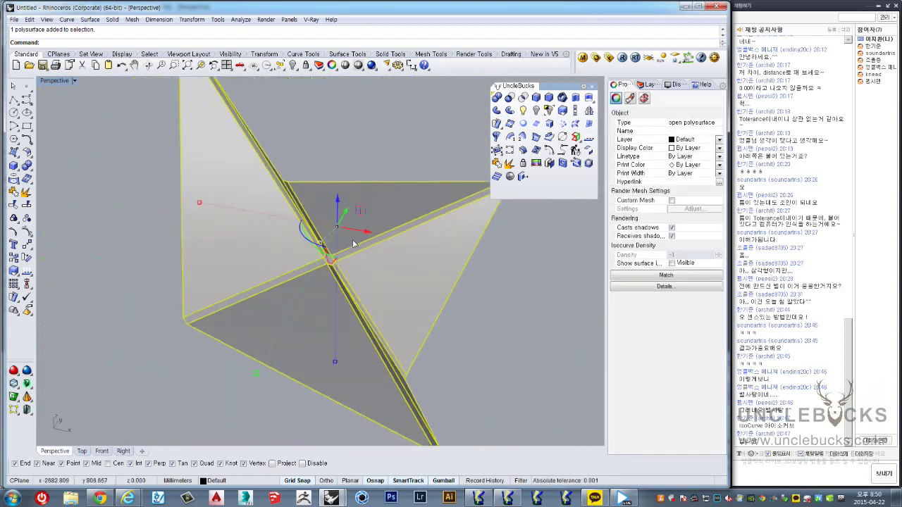
scroll(353, 244, down, 3)
Step: Orbit and zoom around the star's central crossing from several more angles
mouse_move(354, 244)
right_down()
mouse_move(317, 222)
mouse_move(437, 203)
mouse_move(355, 205)
right_up()
scroll(317, 223, up, 3)
scroll(317, 223, up, 3)
scroll(355, 205, down, 3)
scroll(316, 163, up, 2)
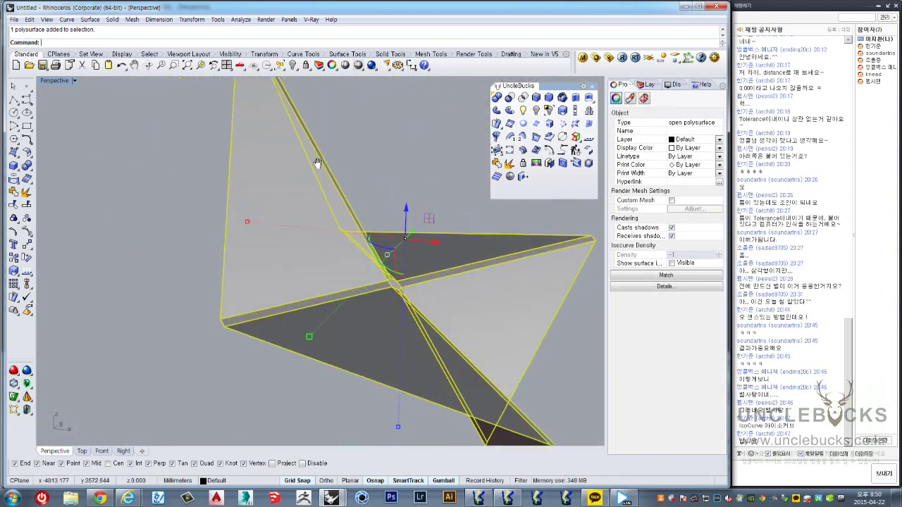
scroll(286, 129, up, 1)
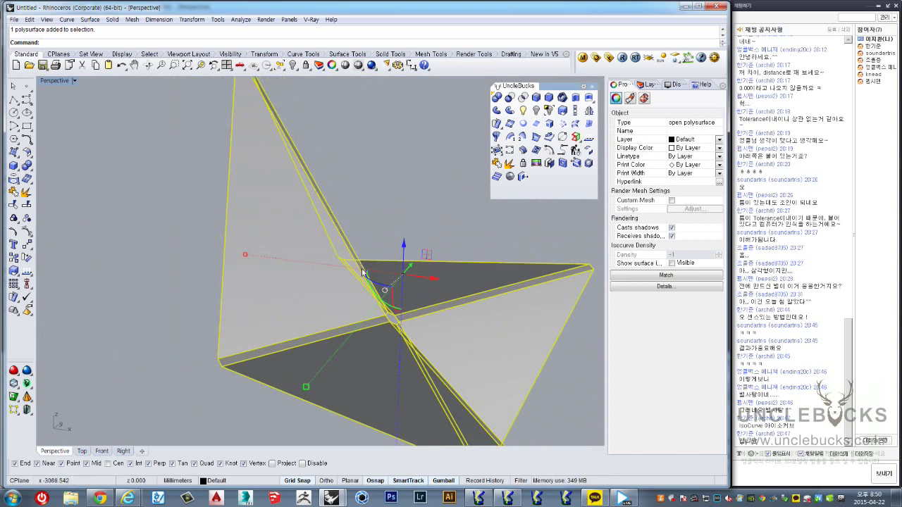
right_drag(411, 345, 337, 163)
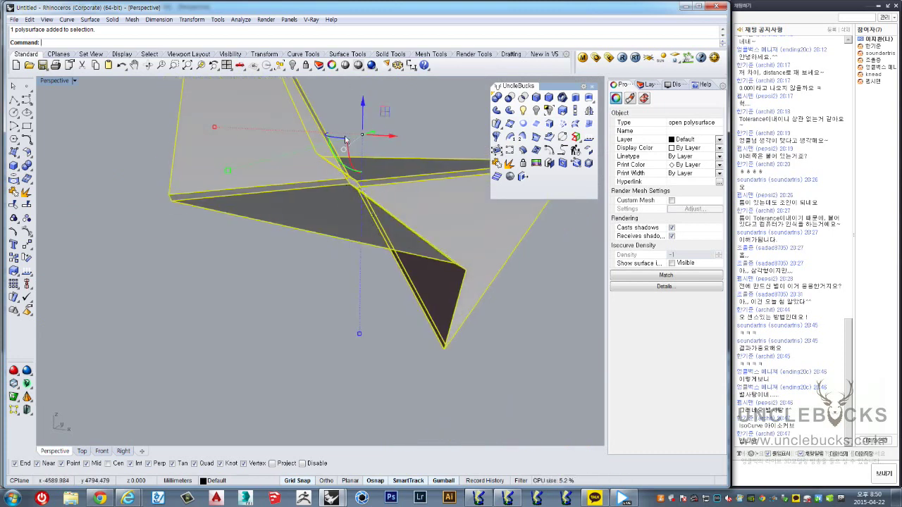
scroll(342, 142, up, 5)
scroll(344, 183, up, 1)
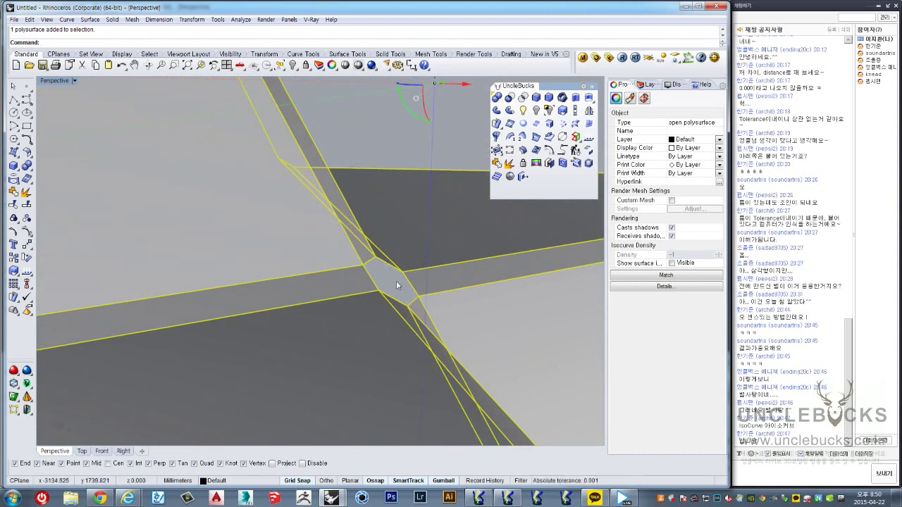
mouse_move(430, 334)
right_down()
mouse_move(451, 339)
mouse_move(326, 305)
mouse_move(328, 272)
right_up()
Step: Undo the last delete and the edge chamfer so the star has sharp creases again
key(ctrl+z)
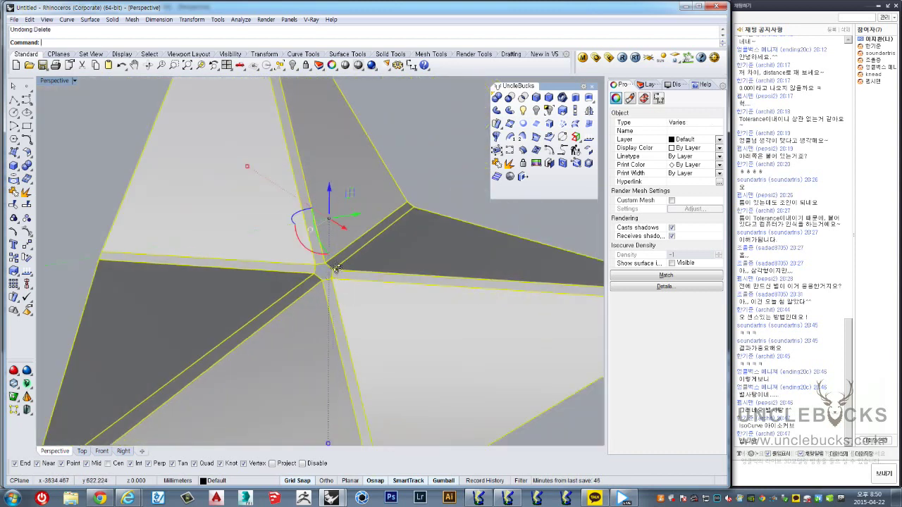
key(ctrl+z)
key(ctrl+z)
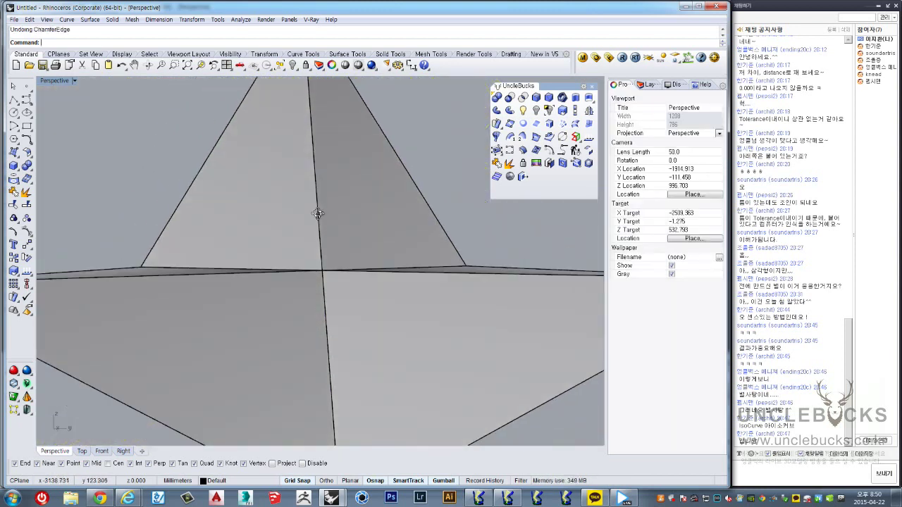
right_drag(318, 213, 307, 124)
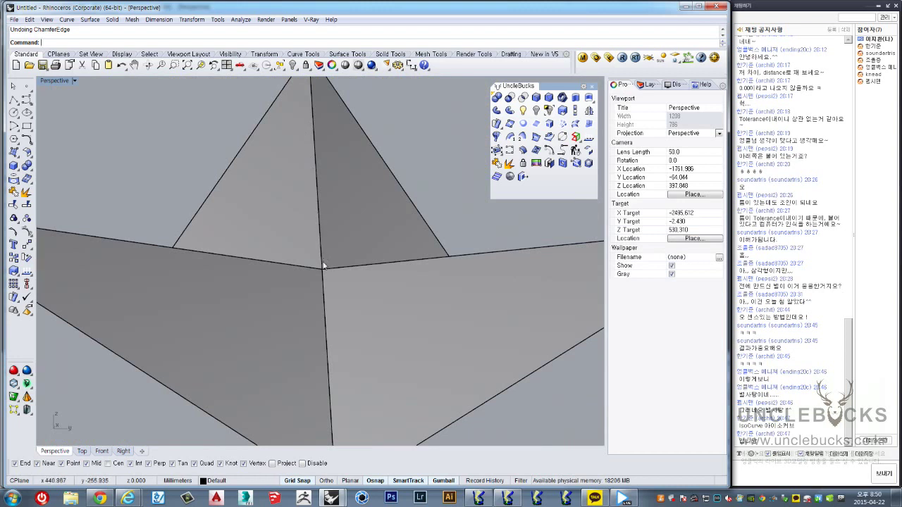
scroll(325, 307, down, 5)
right_drag(325, 306, 318, 240)
scroll(317, 234, up, 5)
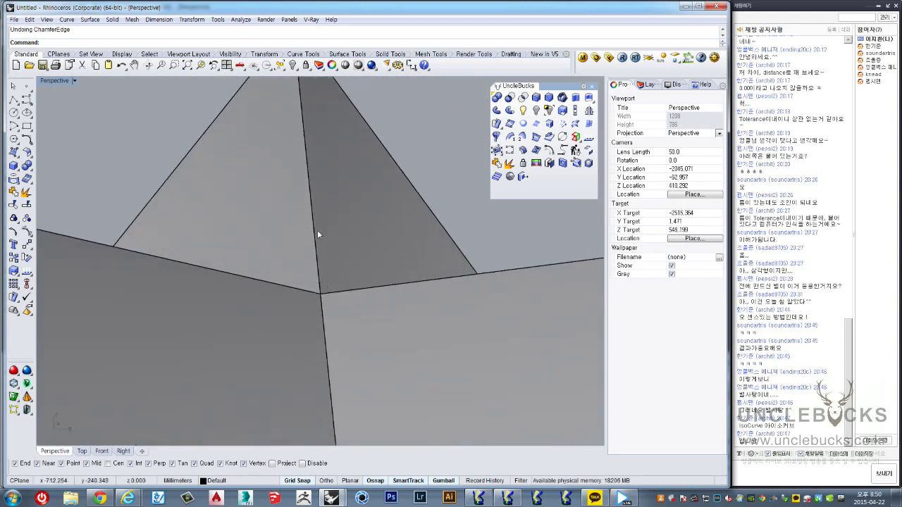
scroll(308, 194, down, 4)
Step: Orbit around the unchamfered star from below and above, then select it
right_drag(303, 187, 293, 164)
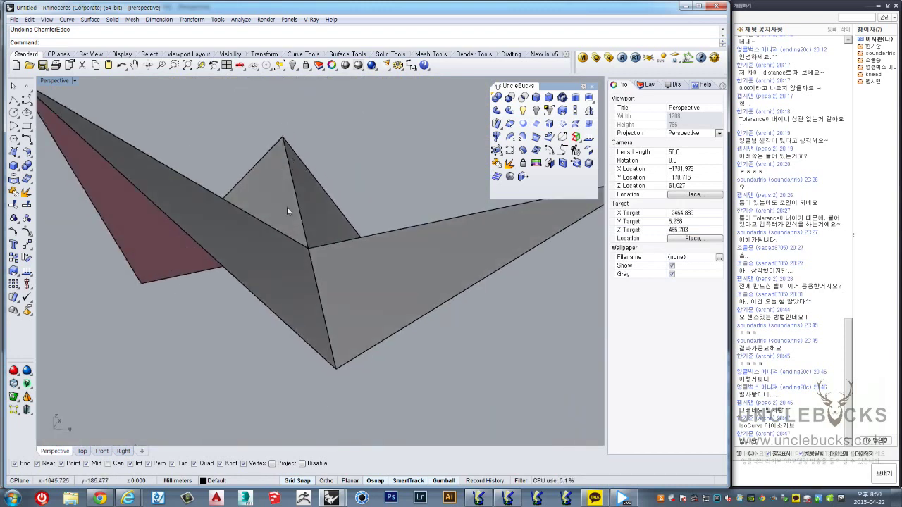
right_drag(287, 207, 305, 248)
mouse_move(289, 285)
right_down()
mouse_move(316, 306)
mouse_move(332, 211)
mouse_move(272, 267)
mouse_move(320, 207)
mouse_move(329, 209)
right_up()
shift+right_drag(313, 154, 312, 194)
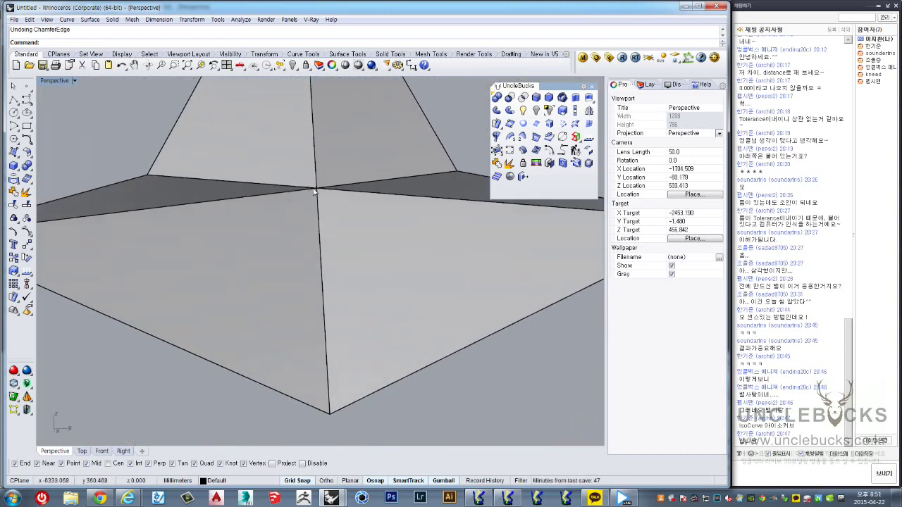
mouse_move(324, 231)
right_down()
mouse_move(338, 286)
mouse_move(306, 246)
mouse_move(342, 238)
mouse_move(361, 220)
mouse_move(292, 243)
right_up()
scroll(292, 243, up, 4)
scroll(303, 226, down, 2)
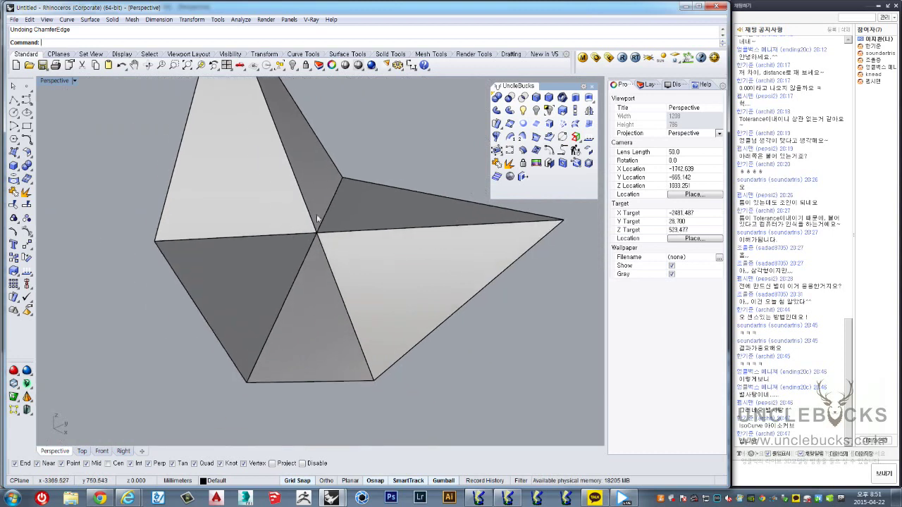
scroll(317, 218, up, 2)
scroll(370, 264, down, 2)
scroll(353, 222, down, 2)
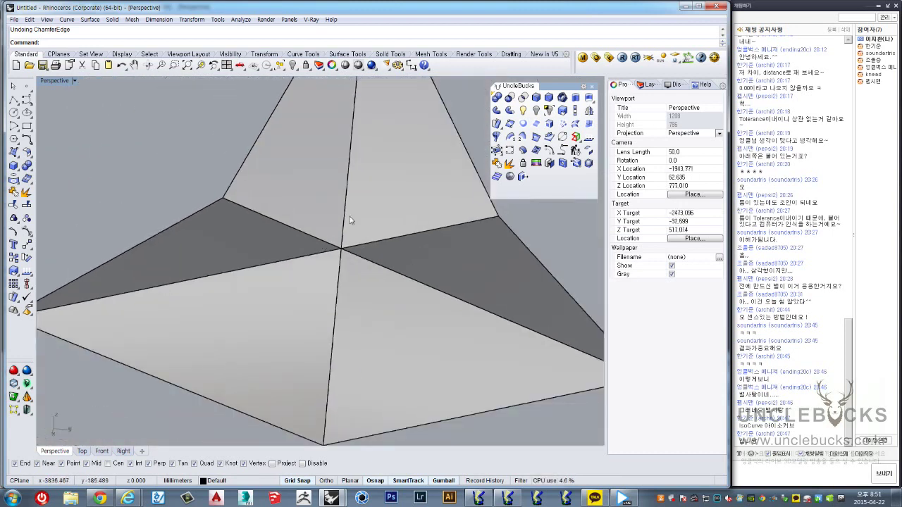
click(352, 212)
right_drag(352, 190, 395, 173)
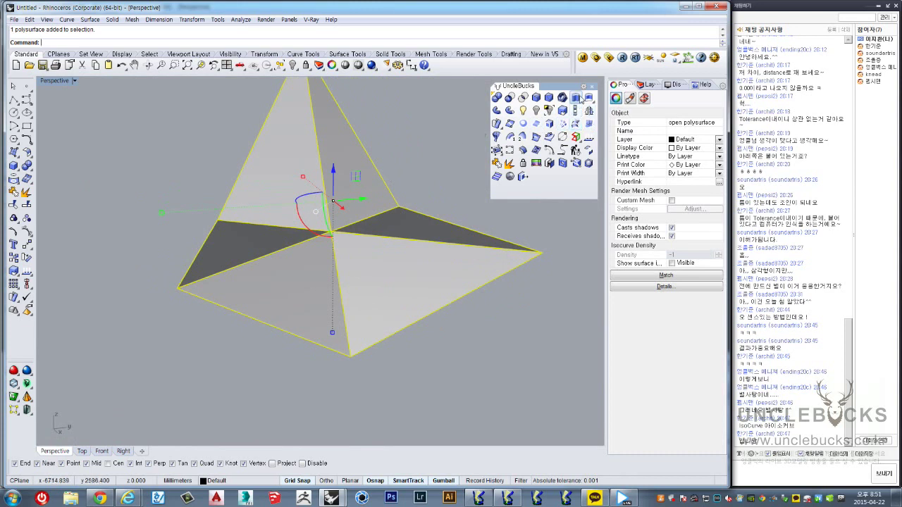
Step: Chamfer the star's crease edges at distance 10 with ChamferEdge, reusing the previous edge selection
click(549, 97)
right_drag(385, 167, 319, 217)
click(319, 212)
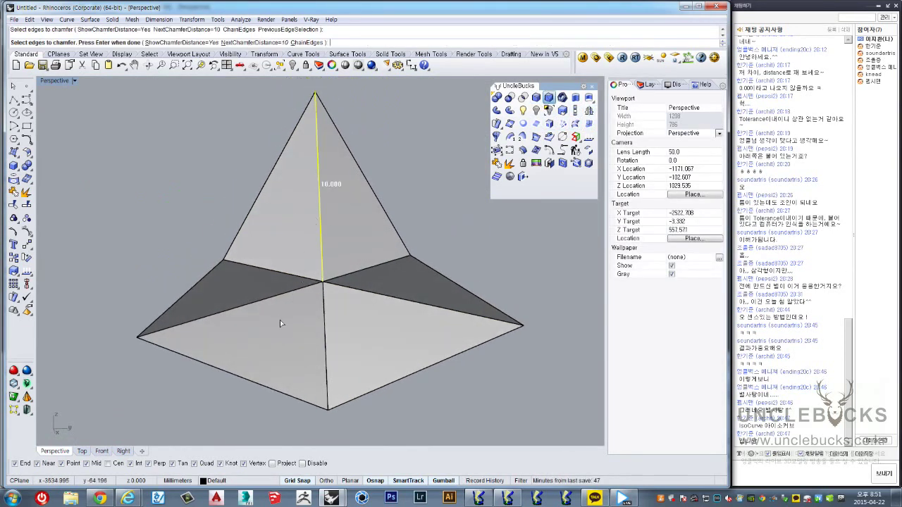
drag(278, 319, 241, 295)
click(368, 295)
right_drag(336, 263, 374, 284)
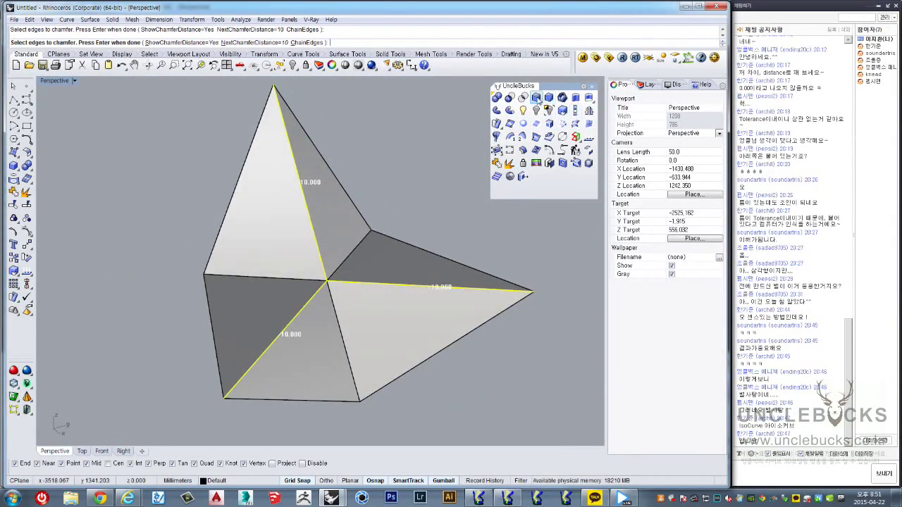
click(549, 97)
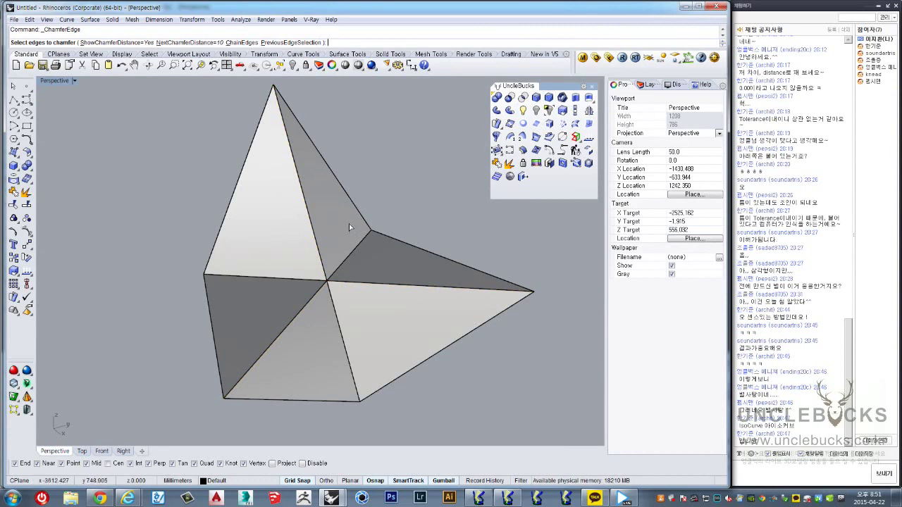
text(p)
key(Return)
key(Return)
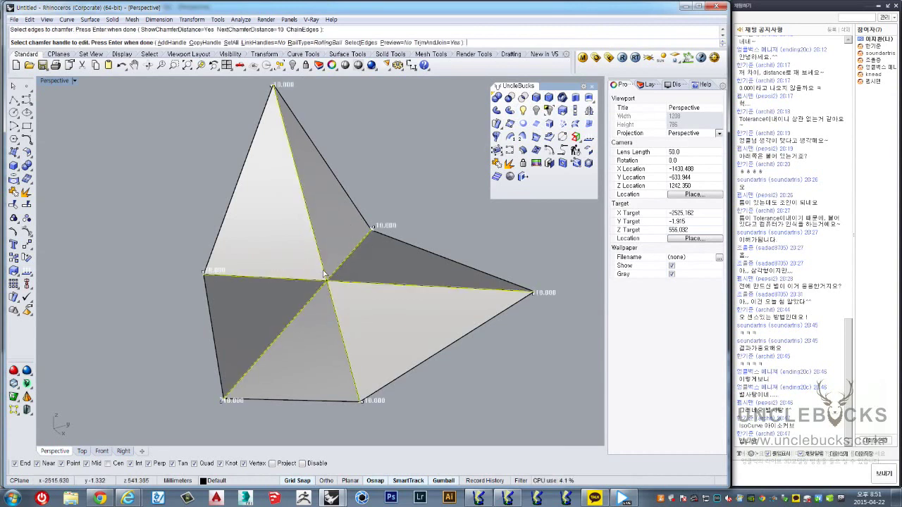
key(Return)
scroll(325, 276, up, 3)
Step: Explode the chamfered star into its 12 separate surfaces
click(313, 263)
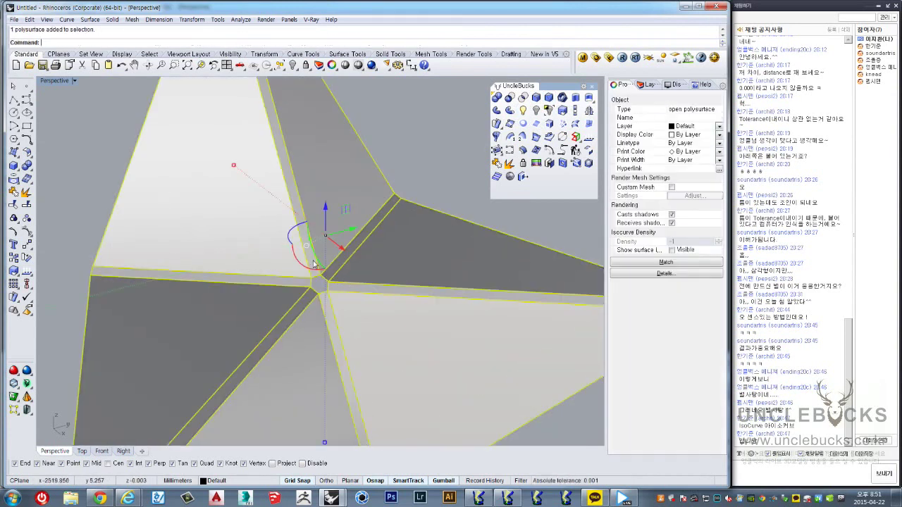
right_drag(314, 264, 410, 212)
key(Escape)
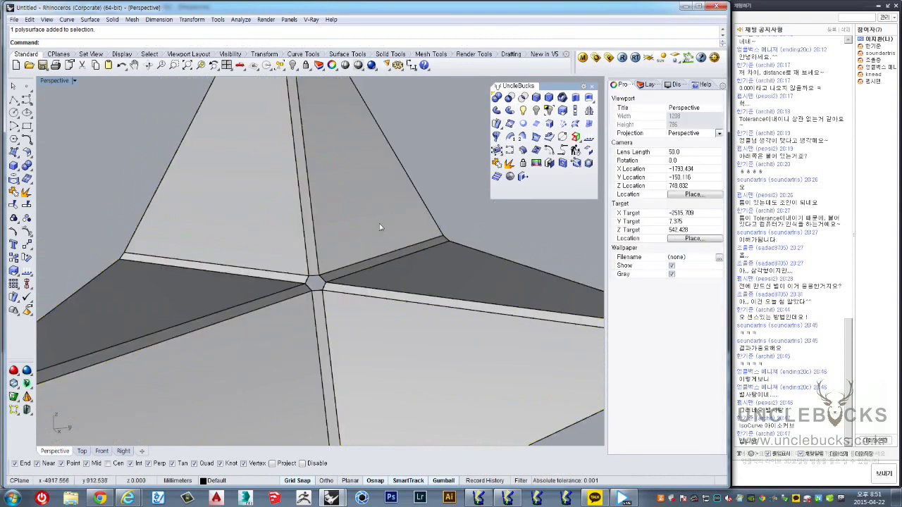
click(379, 226)
click(510, 163)
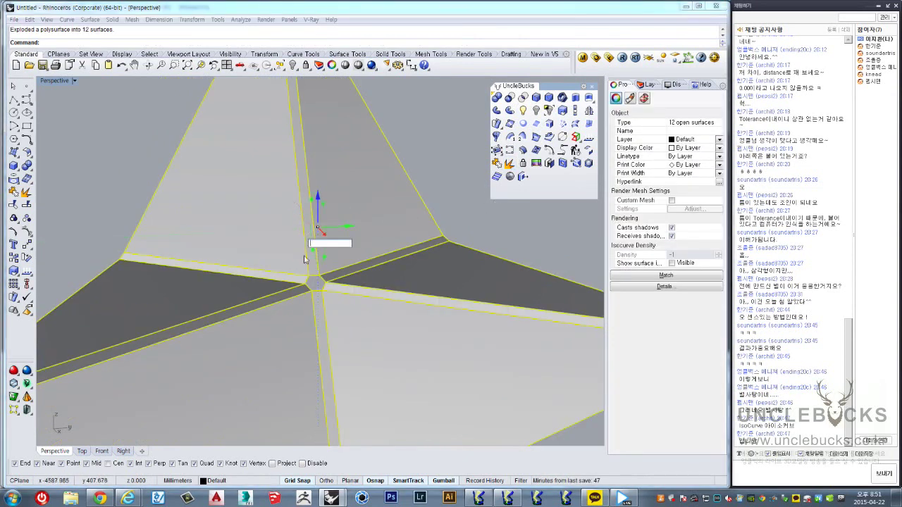
key(Escape)
Step: Select one narrow chamfer strip and slide it outward along its length with the gumball
click(308, 220)
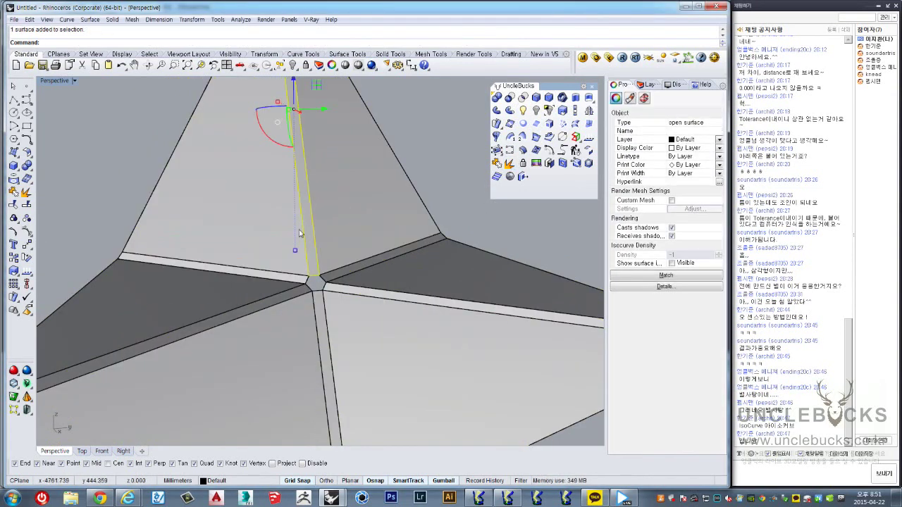
scroll(303, 222, down, 3)
scroll(296, 224, down, 3)
scroll(285, 226, down, 2)
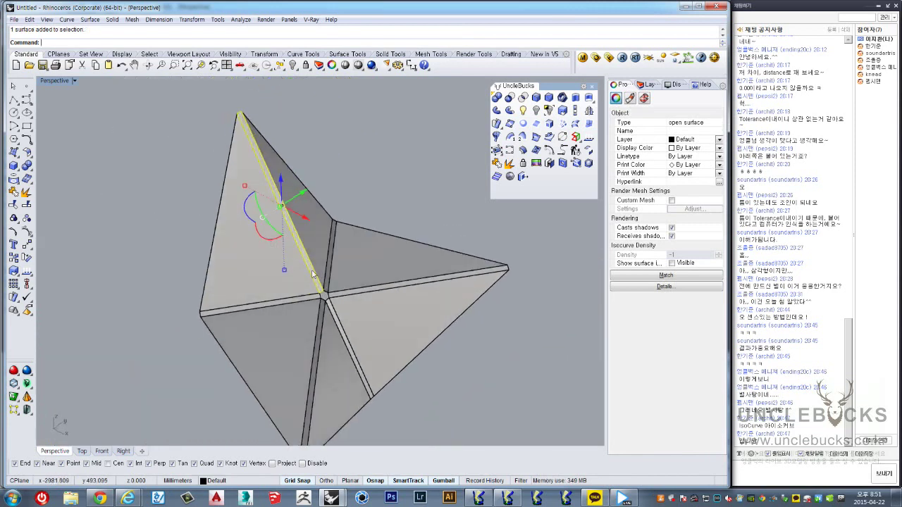
scroll(325, 296, up, 5)
mouse_move(336, 318)
right_down()
mouse_move(290, 265)
mouse_move(315, 279)
mouse_move(289, 220)
mouse_move(240, 196)
right_up()
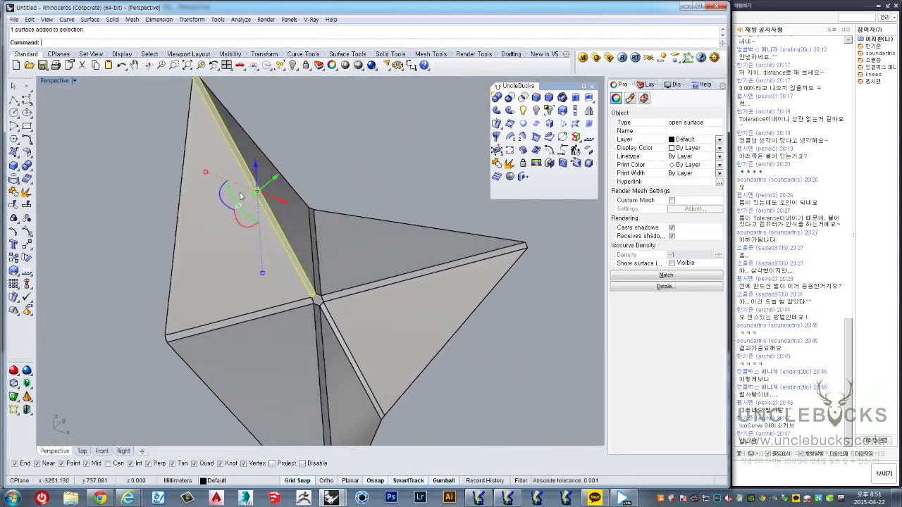
drag(206, 176, 72, 84)
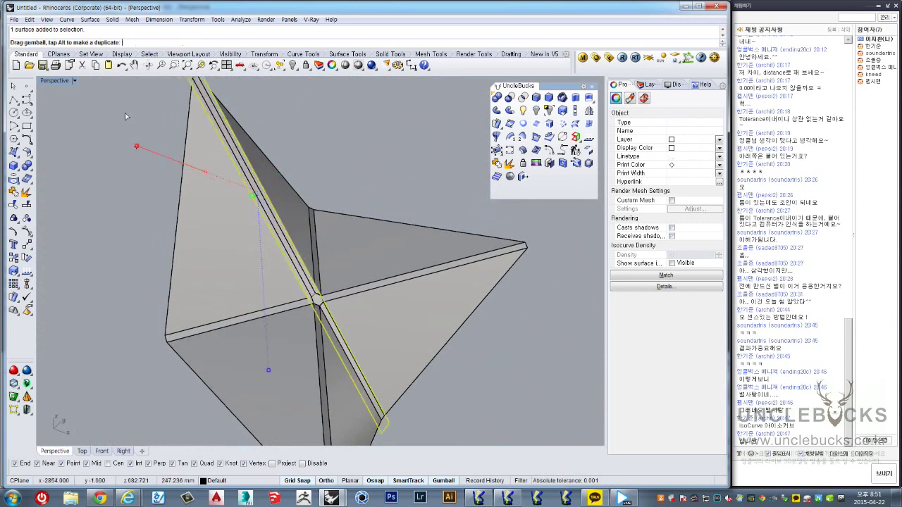
mouse_move(62, 81)
right_down()
mouse_move(225, 263)
mouse_move(179, 217)
mouse_move(237, 213)
mouse_move(240, 224)
right_up()
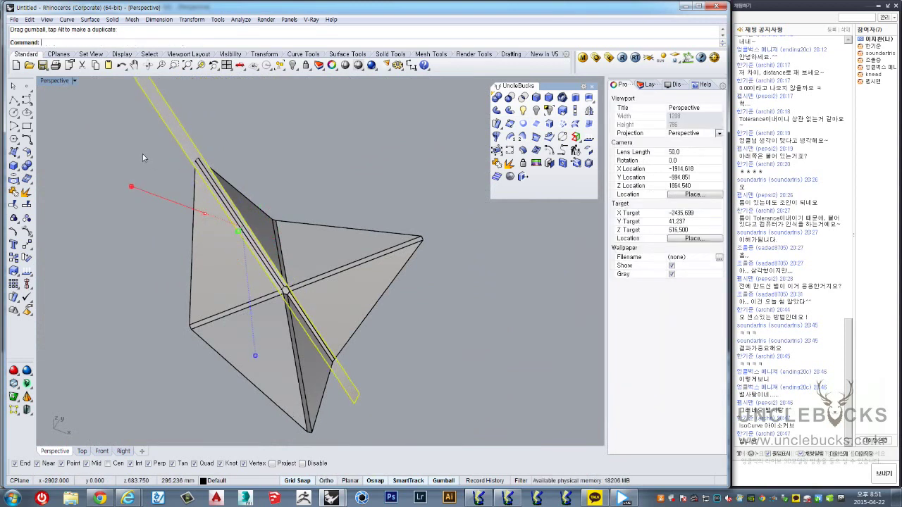
Step: Select the moved chamfer strip and orbit so it runs horizontally
key(Escape)
scroll(285, 278, up, 2)
scroll(286, 278, up, 3)
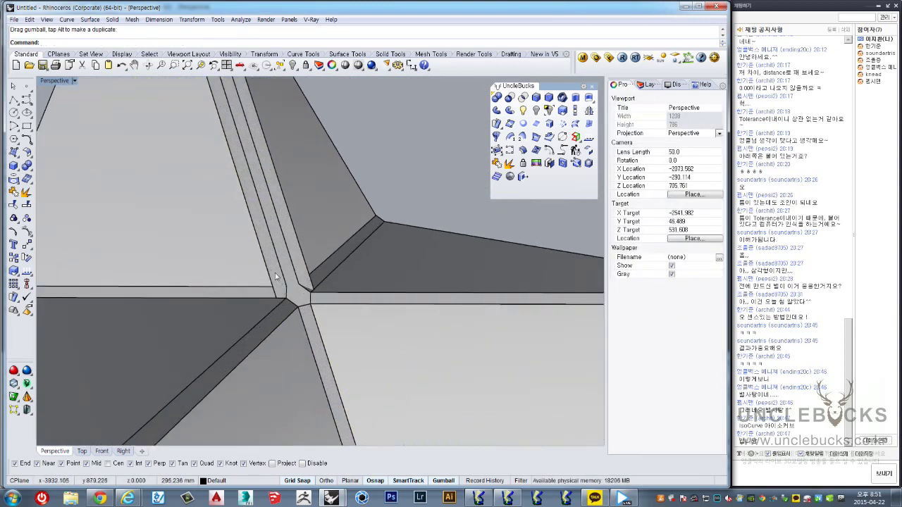
scroll(286, 278, up, 2)
click(286, 278)
click(301, 293)
scroll(300, 310, down, 3)
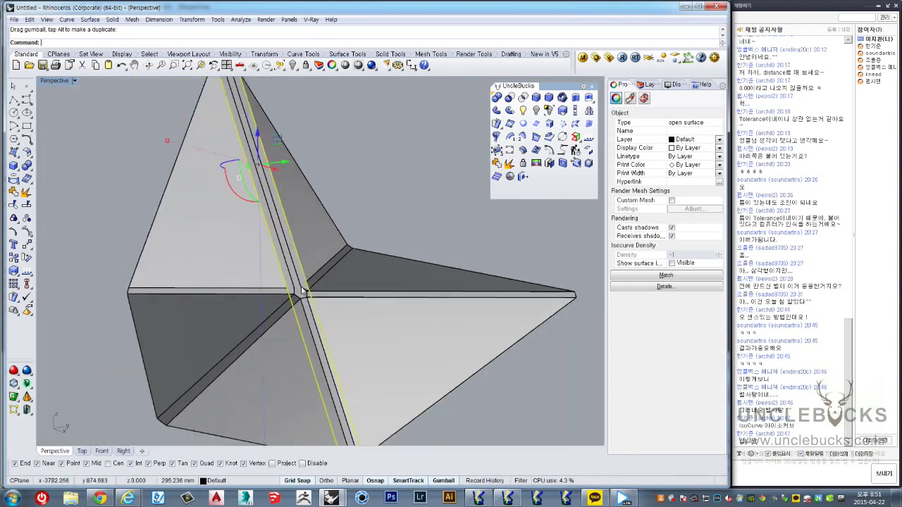
scroll(301, 343, down, 3)
right_drag(301, 342, 112, 147)
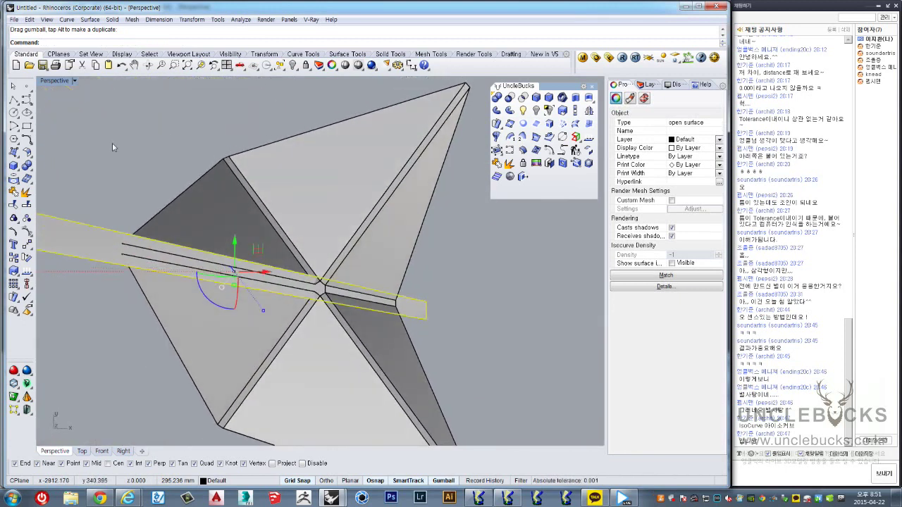
Step: Inspect the strip in the maximized Top view, then undo its slide
double_click(47, 81)
double_click(43, 81)
scroll(242, 243, down, 2)
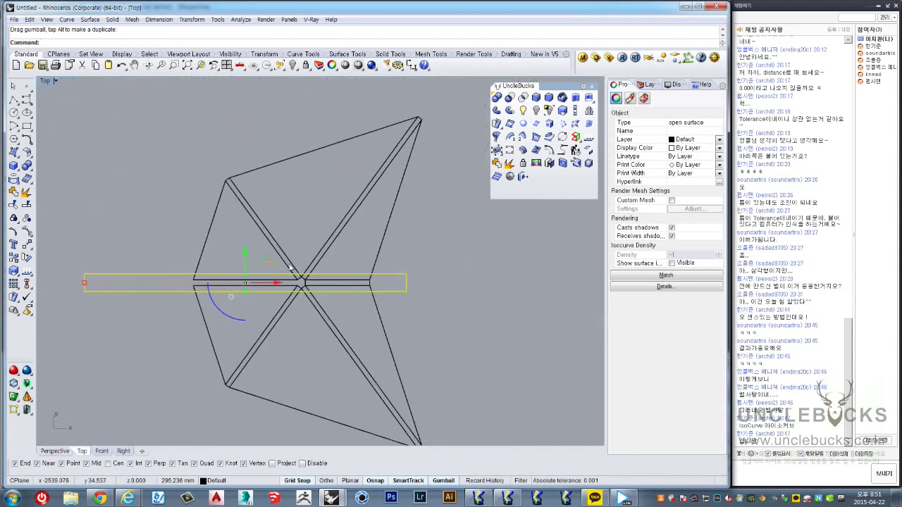
scroll(312, 270, up, 2)
scroll(312, 270, up, 2)
scroll(282, 305, down, 3)
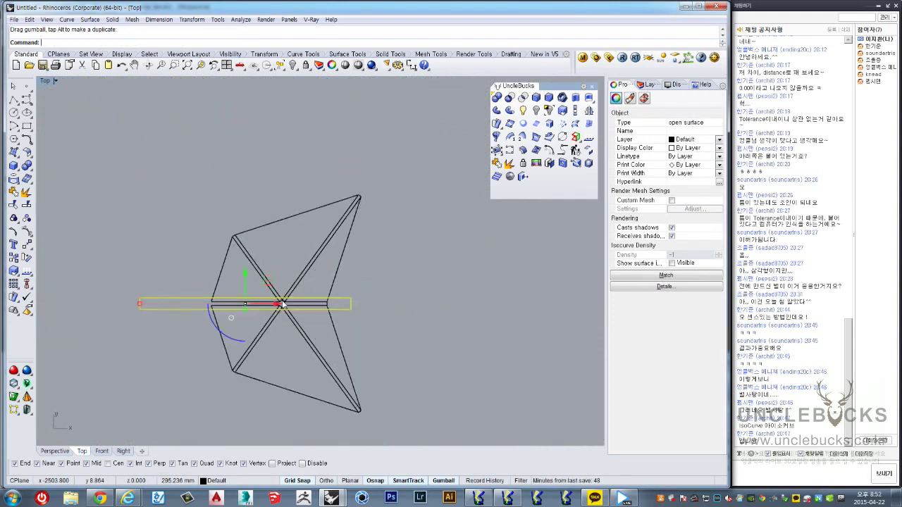
scroll(272, 298, up, 1)
scroll(255, 290, up, 1)
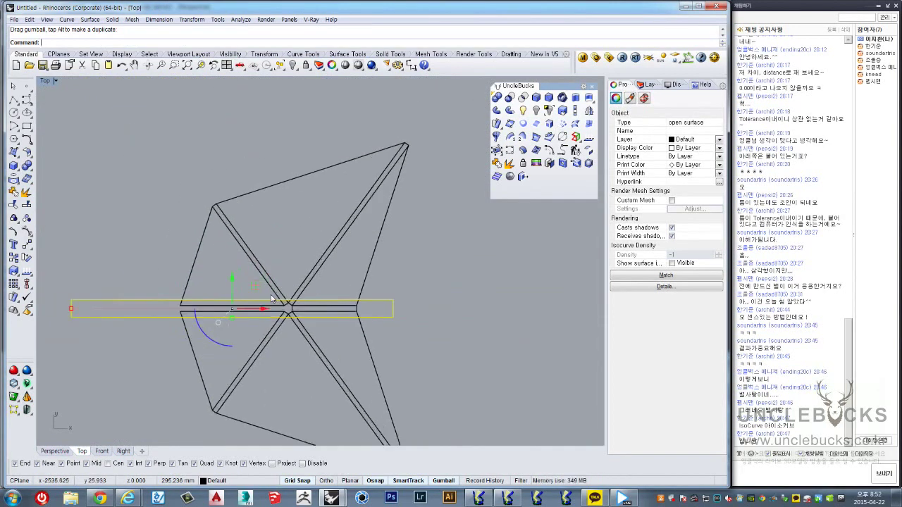
scroll(240, 283, up, 1)
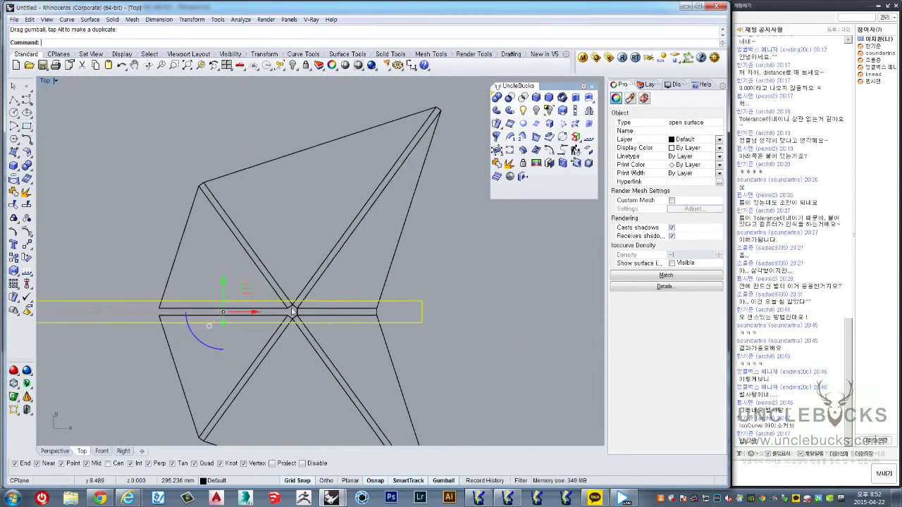
right_drag(229, 315, 348, 296)
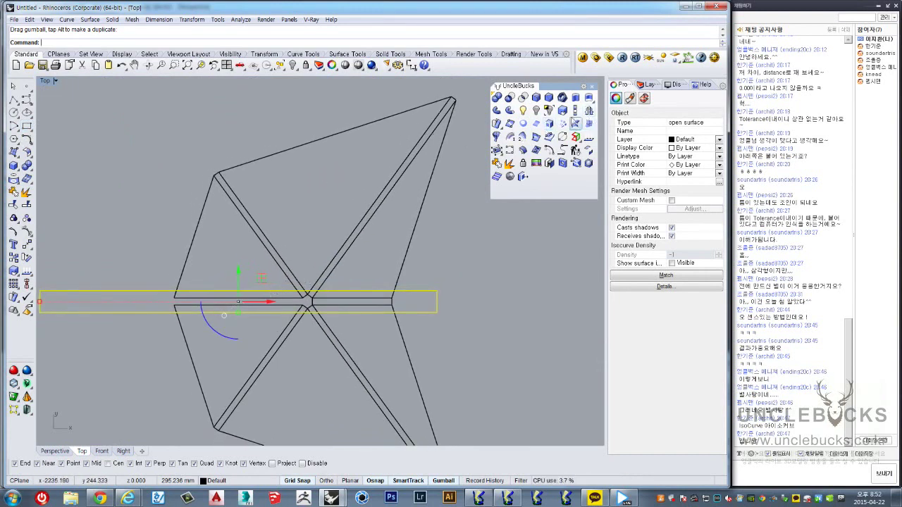
scroll(317, 277, up, 1)
scroll(317, 277, up, 1)
scroll(336, 274, down, 1)
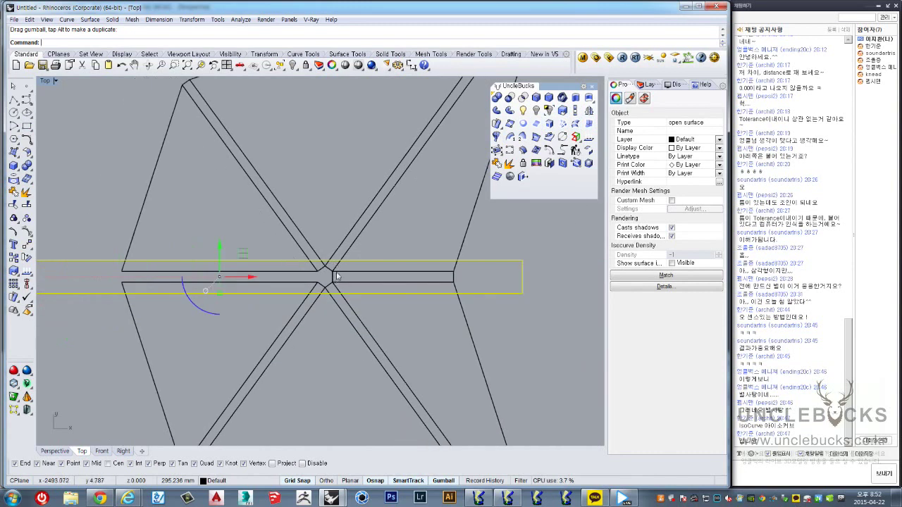
key(ctrl+z)
key(ctrl+z)
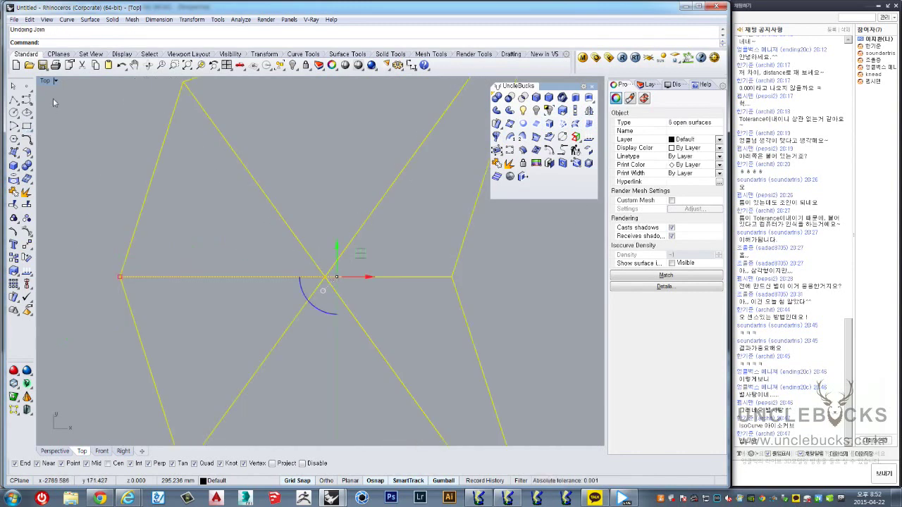
Step: Begin a polyline and maximize the Top view over the star
double_click(42, 81)
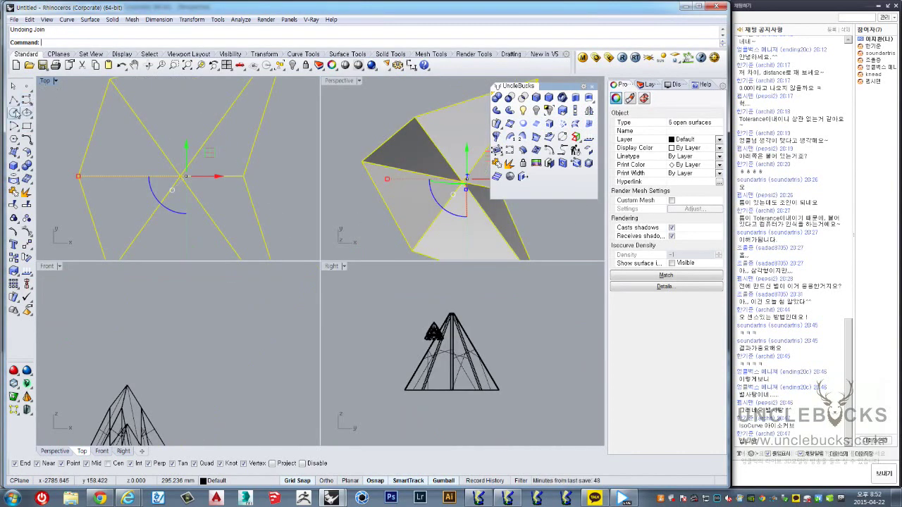
click(13, 100)
scroll(169, 171, up, 2)
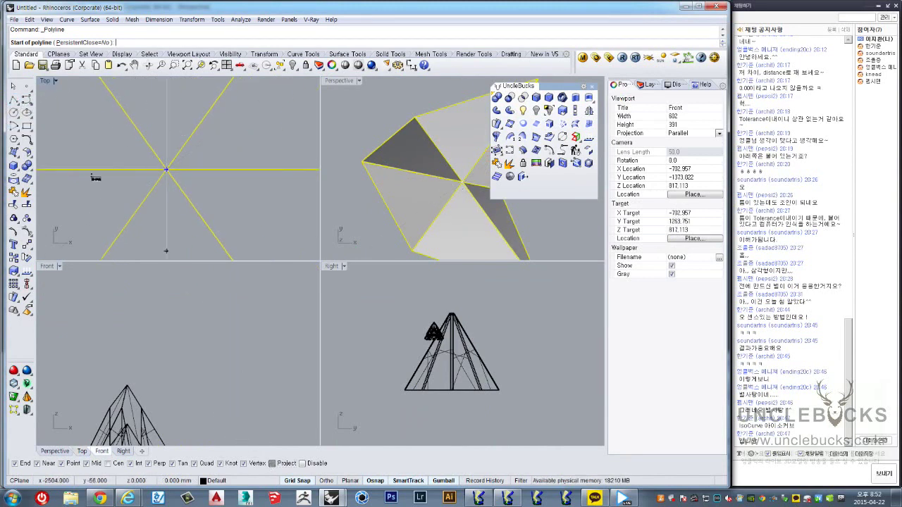
double_click(46, 81)
scroll(298, 277, up, 1)
scroll(318, 295, up, 2)
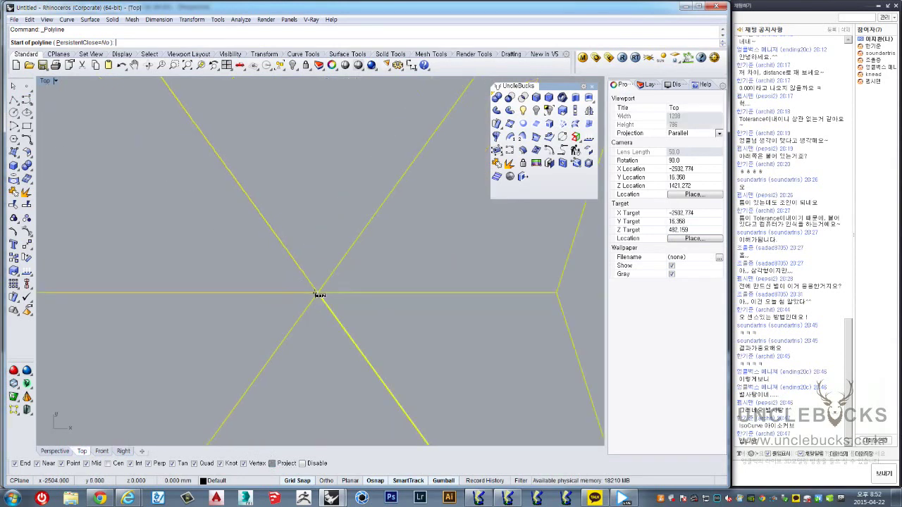
Step: Draw a straight line from the star's apex to a point beyond its edge
click(317, 289)
scroll(356, 289, down, 3)
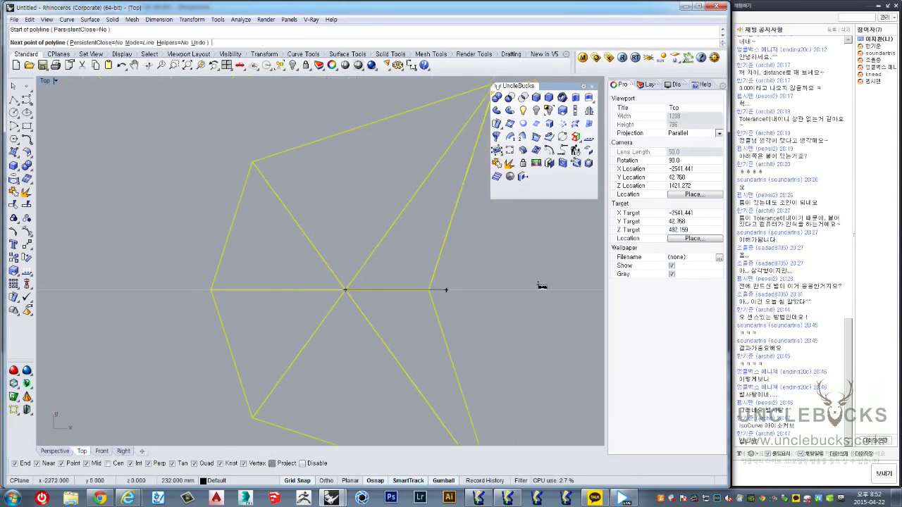
click(572, 288)
key(Return)
click(517, 300)
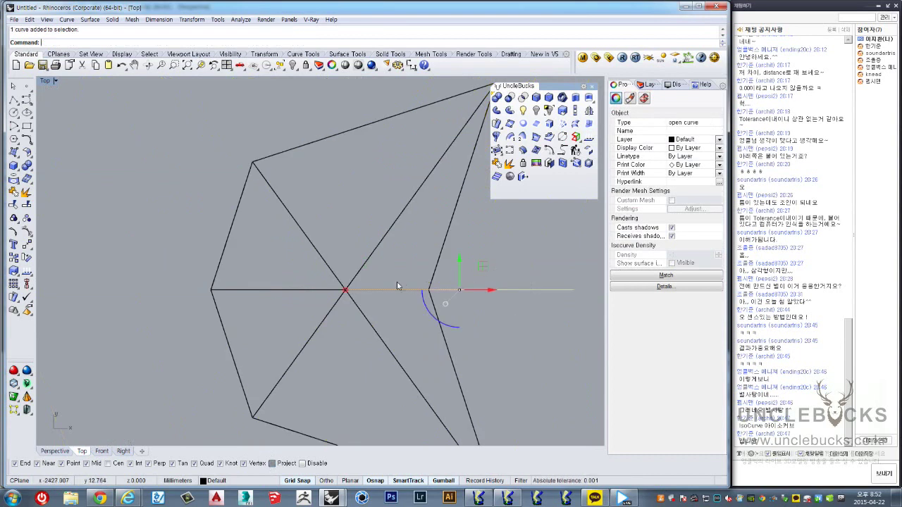
scroll(396, 281, up, 3)
mouse_move(201, 305)
right_down()
mouse_move(369, 282)
mouse_move(338, 325)
right_up()
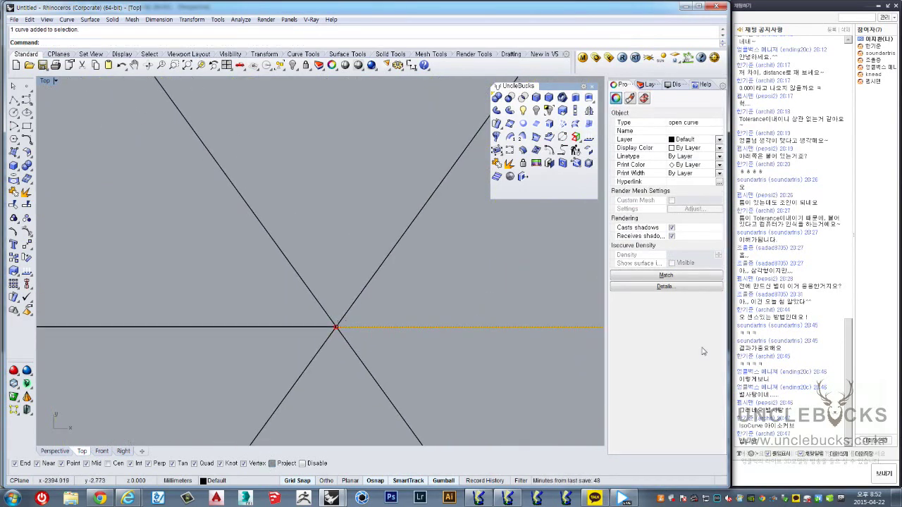
ctrl+shift+right_drag(348, 250, 362, 237)
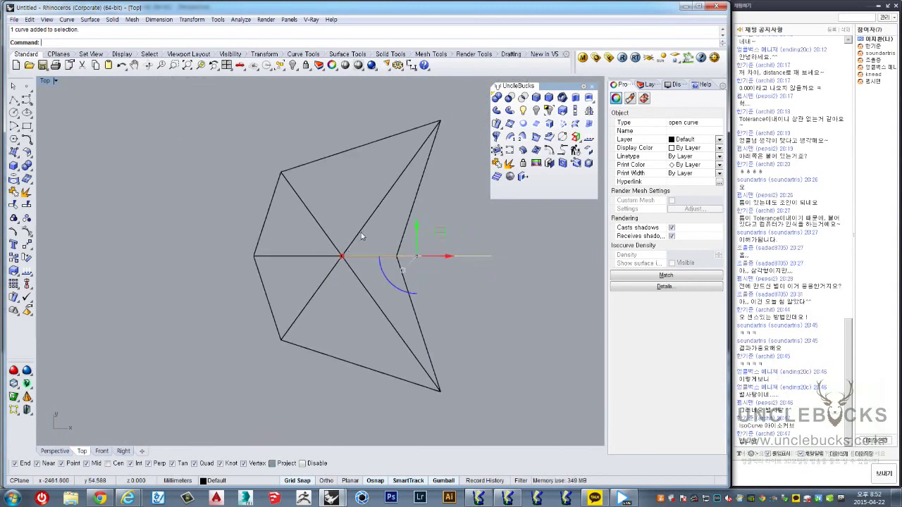
click(372, 244)
key(Escape)
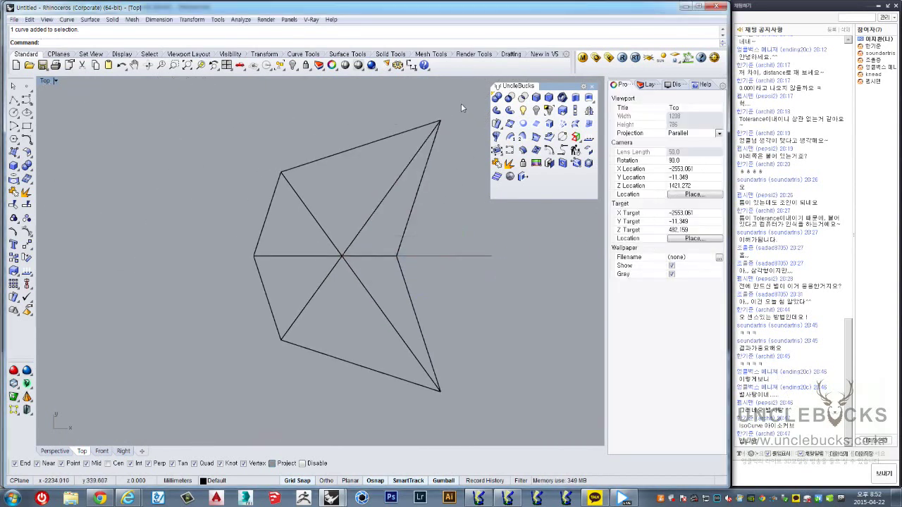
Step: Maximize the Perspective view, window-select all six star surfaces, and launch ChamferEdge
double_click(46, 80)
double_click(340, 81)
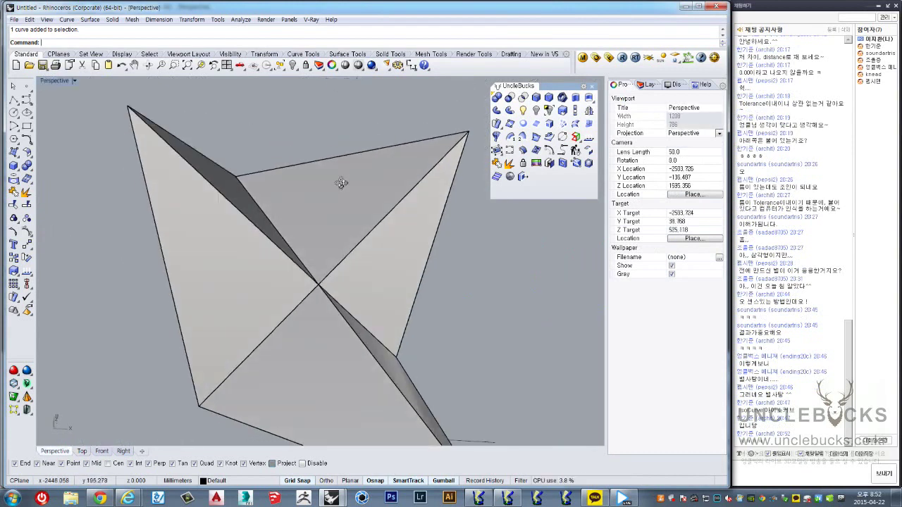
mouse_move(338, 140)
right_down()
mouse_move(299, 173)
mouse_move(248, 149)
mouse_move(374, 266)
right_up()
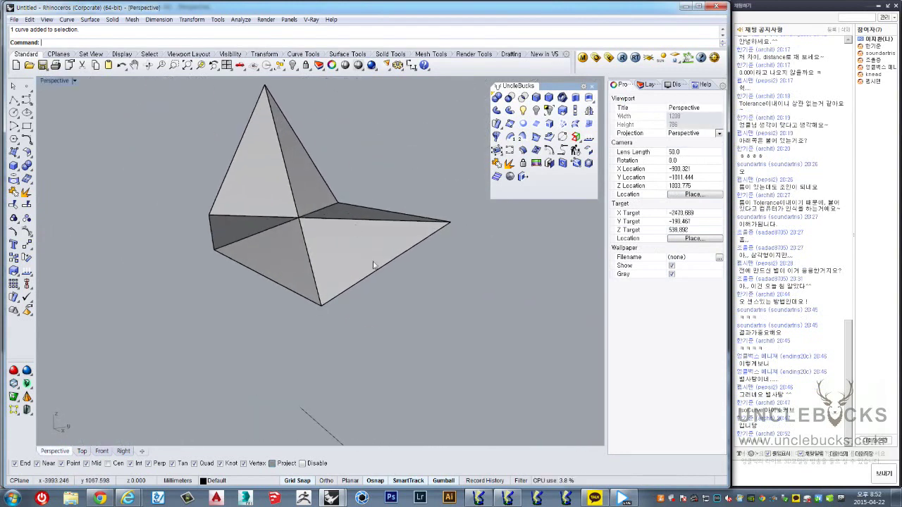
drag(181, 172, 217, 189)
right_drag(232, 171, 282, 173)
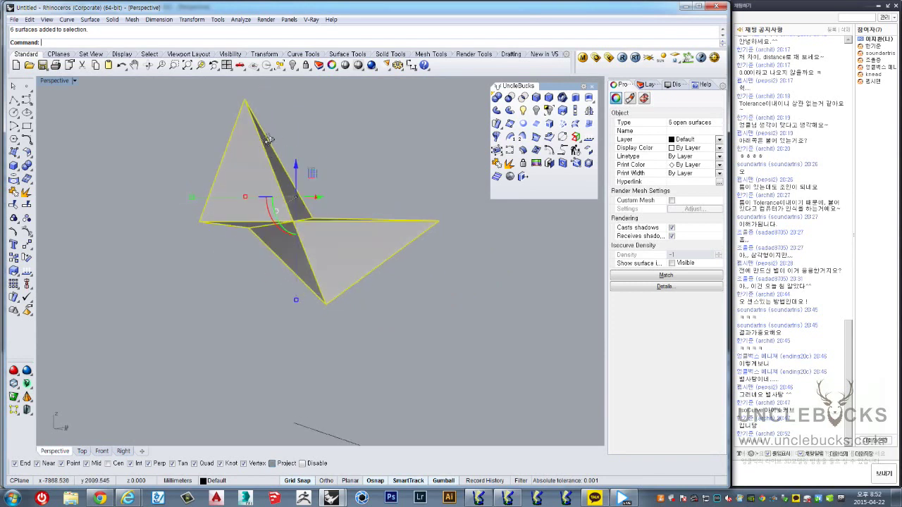
scroll(283, 173, up, 2)
mouse_move(345, 158)
right_down()
mouse_move(264, 111)
mouse_move(436, 158)
right_up()
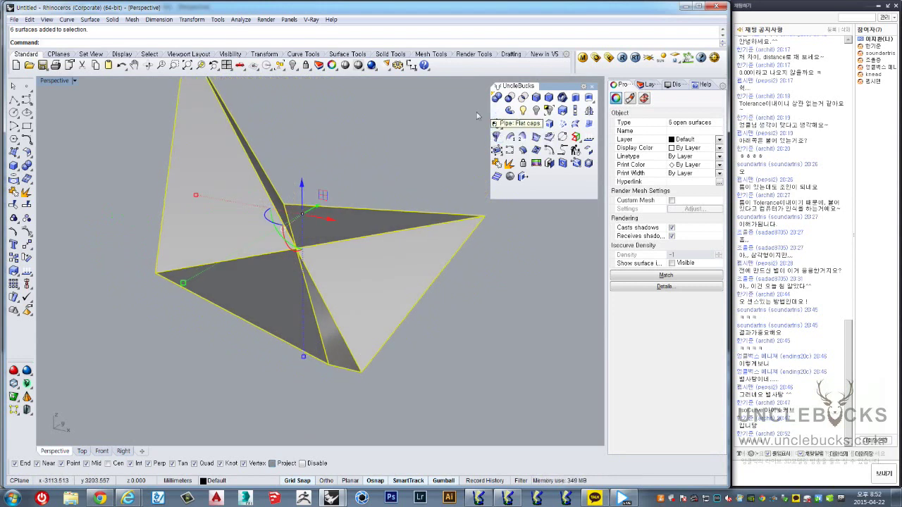
mouse_move(476, 112)
right_down()
mouse_move(332, 156)
mouse_move(349, 149)
mouse_move(429, 187)
right_up()
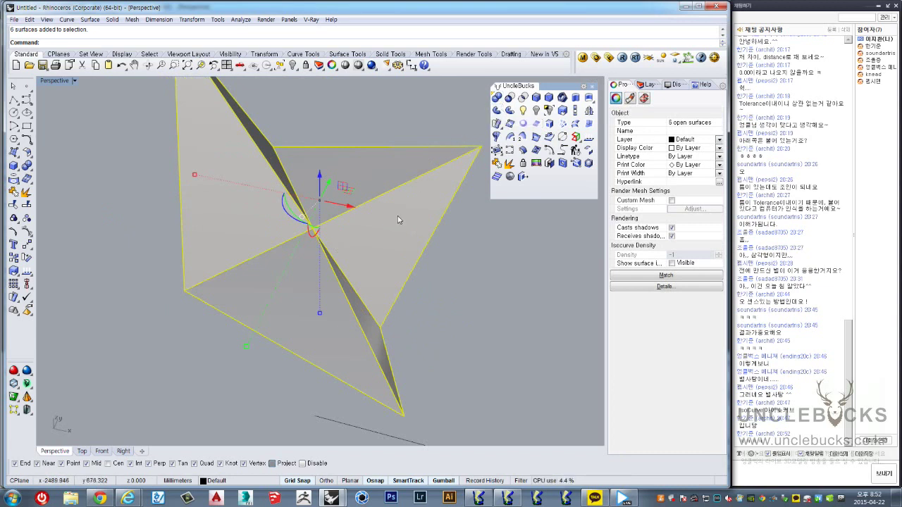
right_drag(427, 191, 303, 191)
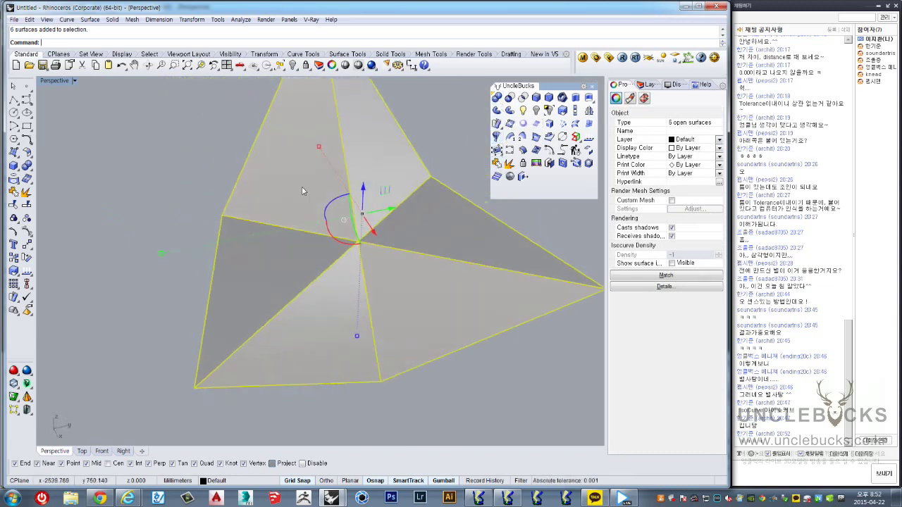
click(550, 99)
Step: Select all six pyramid faces and join them into one polysurface
mouse_move(402, 177)
right_down()
mouse_move(275, 185)
mouse_move(325, 174)
right_up()
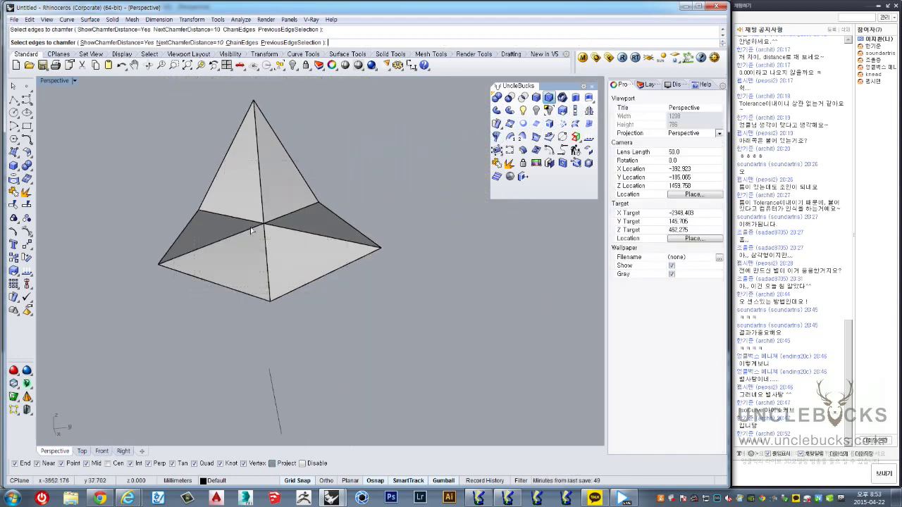
key(Escape)
click(298, 238)
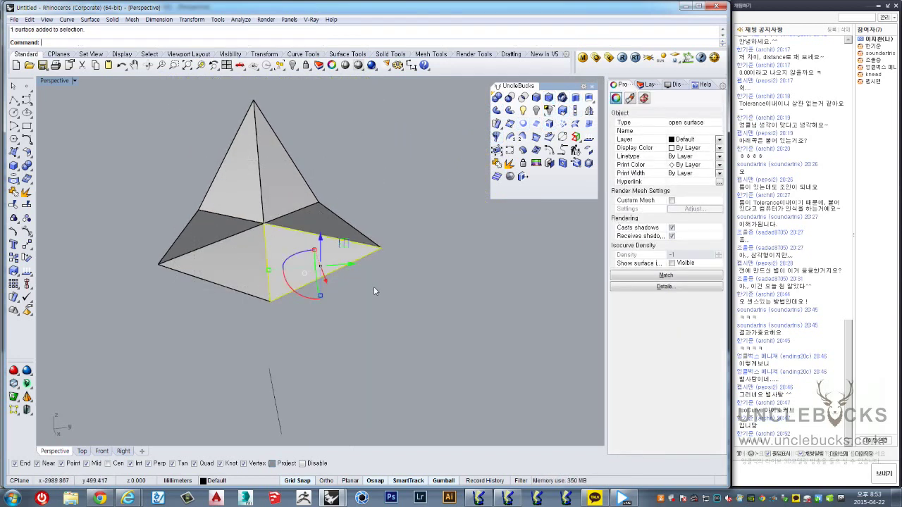
key(ctrl+a)
click(501, 138)
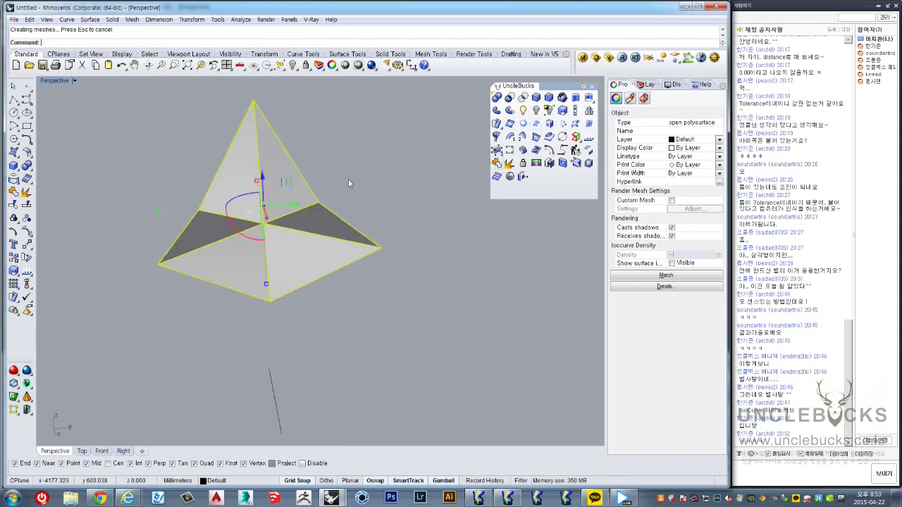
Step: Chamfer all the pyramid's edges at distance 10, then select the chamfered shape
click(549, 98)
scroll(268, 219, up, 3)
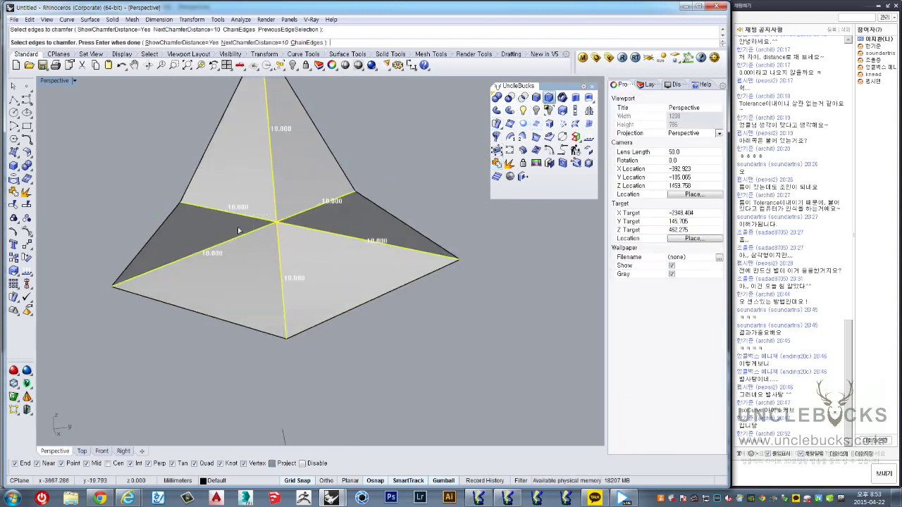
key(Return)
key(Return)
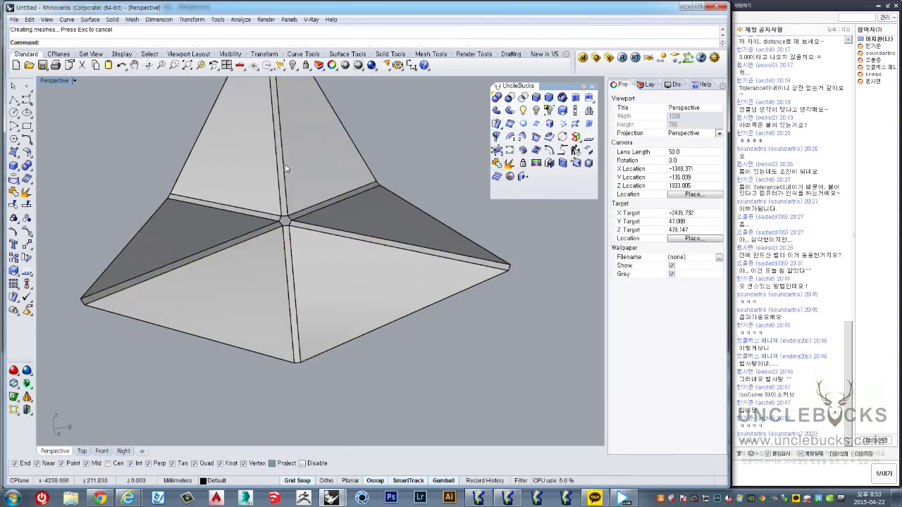
right_drag(273, 149, 353, 140)
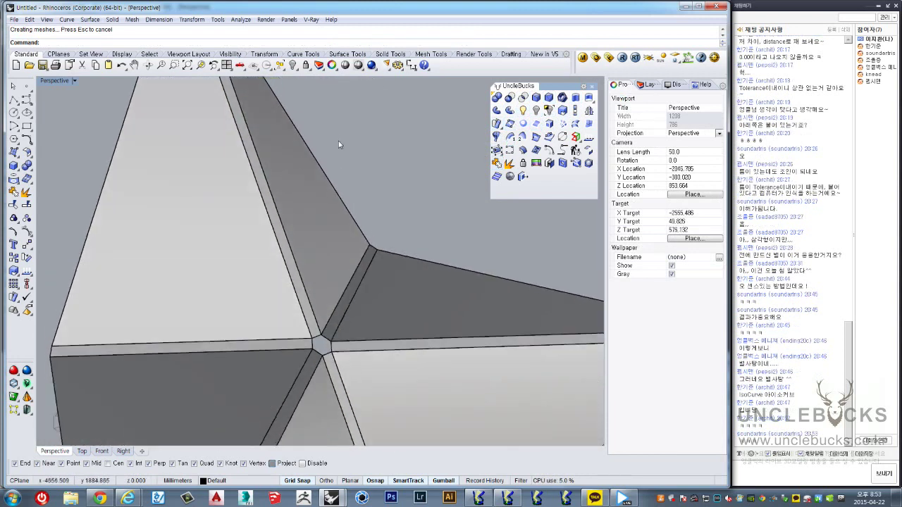
scroll(282, 141, down, 2)
scroll(202, 142, up, 2)
scroll(202, 142, up, 3)
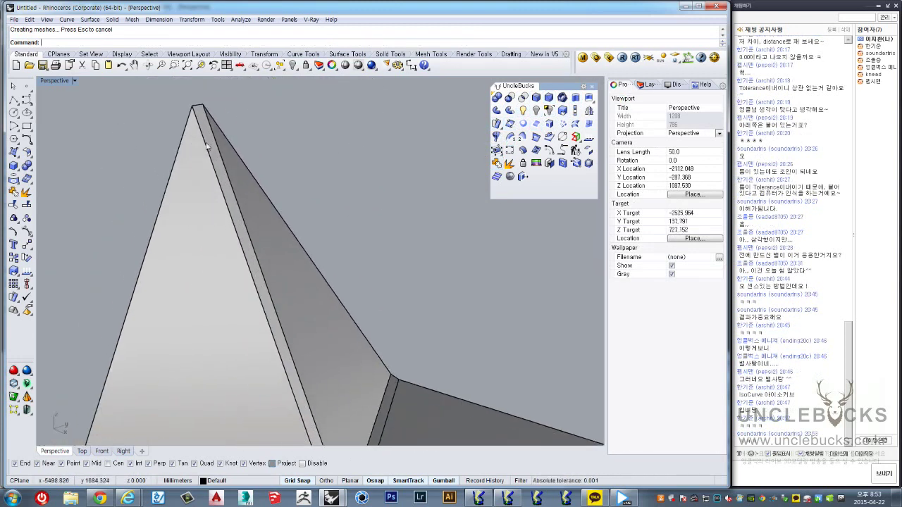
scroll(203, 142, up, 2)
click(195, 89)
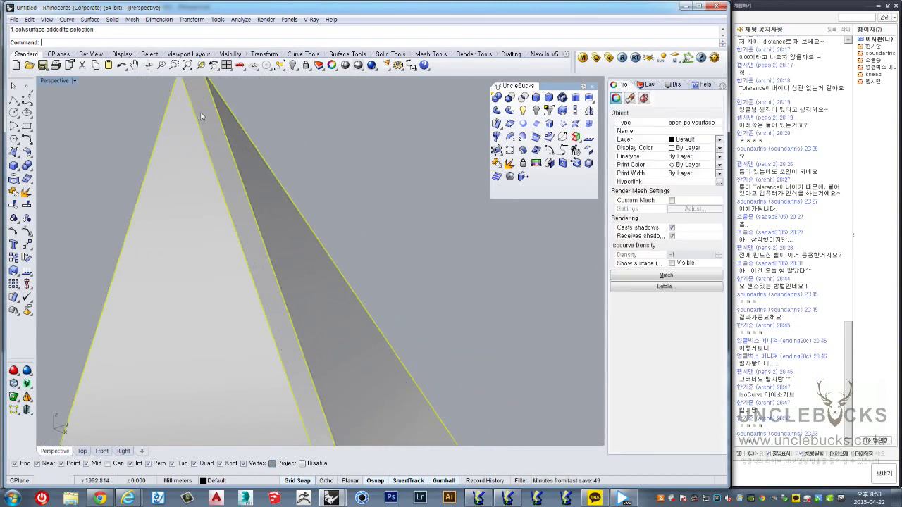
scroll(209, 121, down, 3)
scroll(205, 119, up, 1)
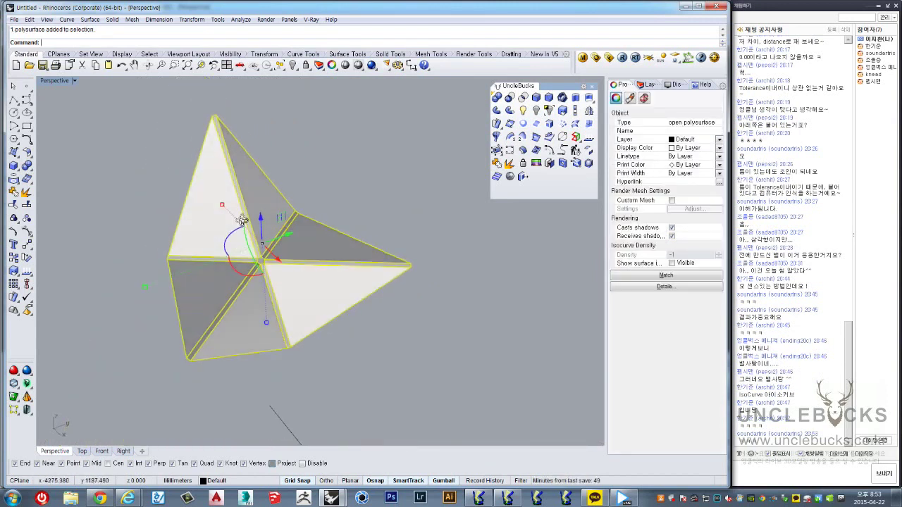
scroll(204, 120, up, 2)
Step: Explode the pyramid and stretch one chamfer strip lengthwise well past it with the gumball
click(507, 162)
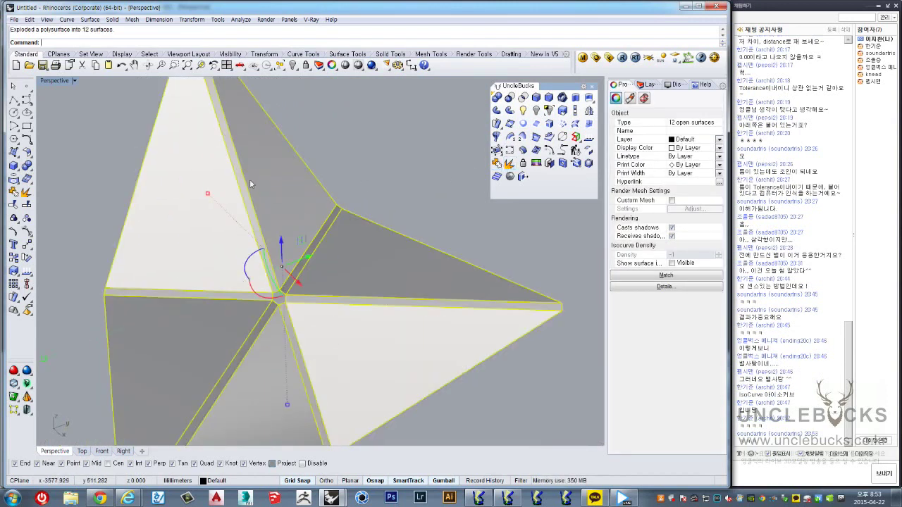
click(245, 191)
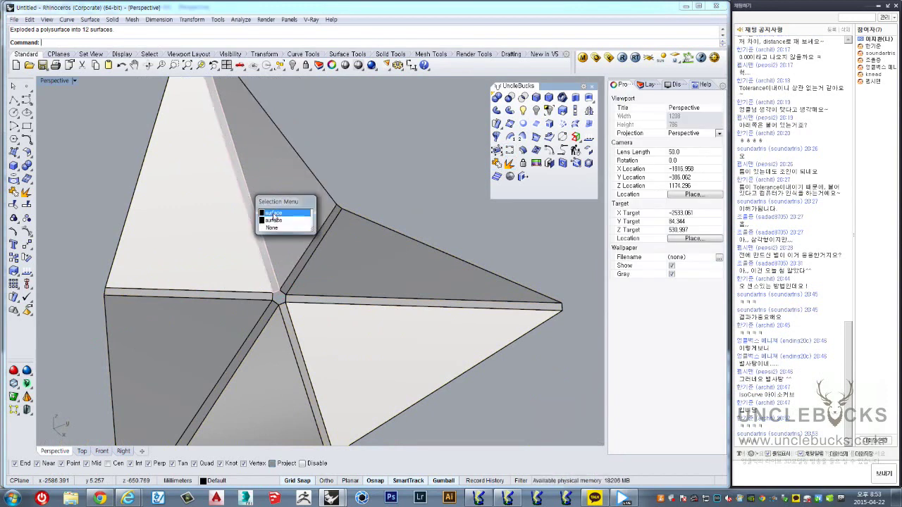
click(277, 200)
scroll(277, 201, down, 3)
right_drag(275, 199, 229, 174)
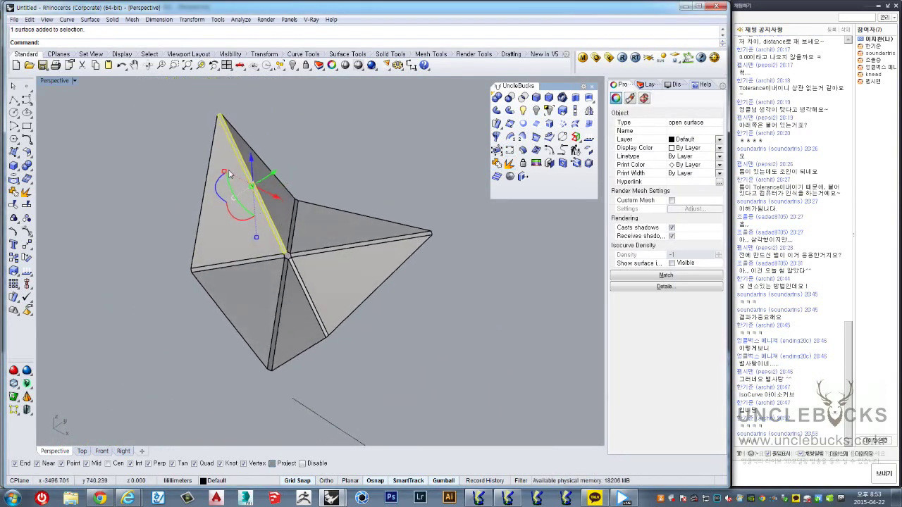
drag(225, 175, 176, 91)
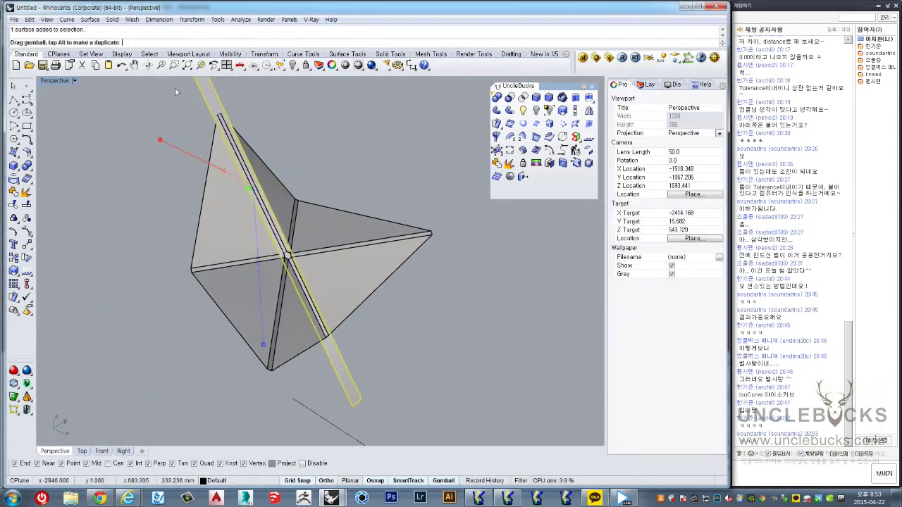
drag(167, 82, 167, 82)
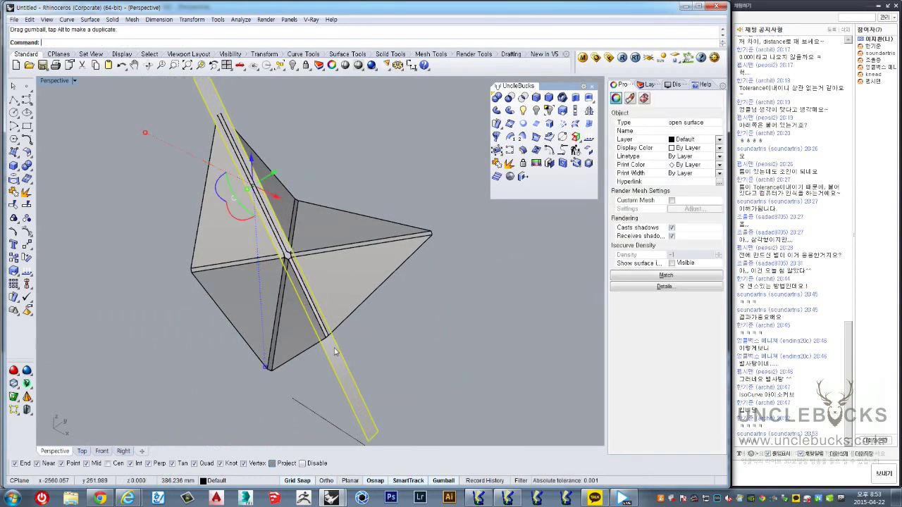
right_drag(324, 329, 334, 369)
click(334, 369)
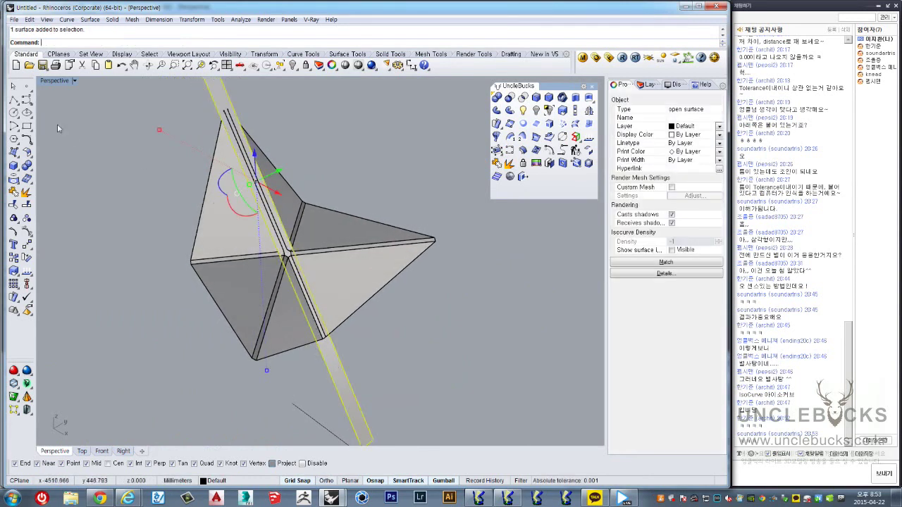
Step: Maximize the Top view on the strip and start a polar array of it
double_click(48, 82)
double_click(48, 81)
scroll(317, 236, up, 3)
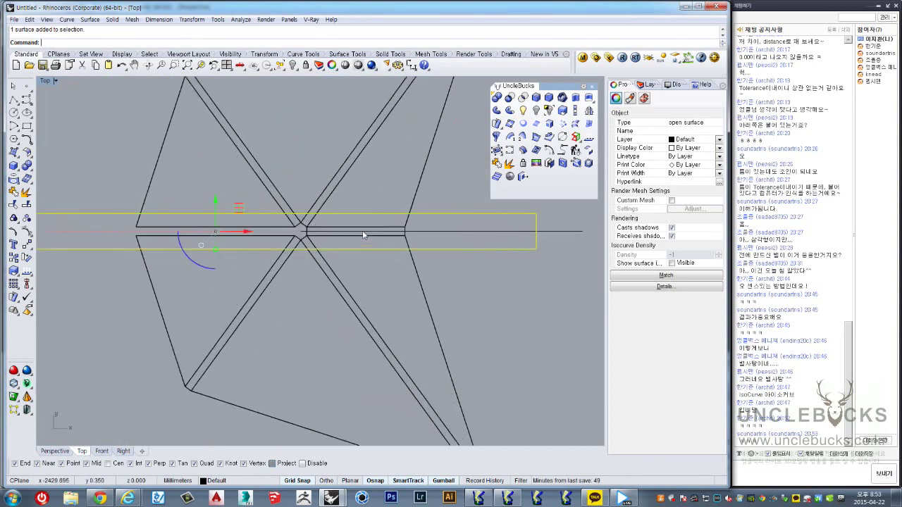
scroll(308, 239, up, 3)
right_drag(307, 240, 347, 255)
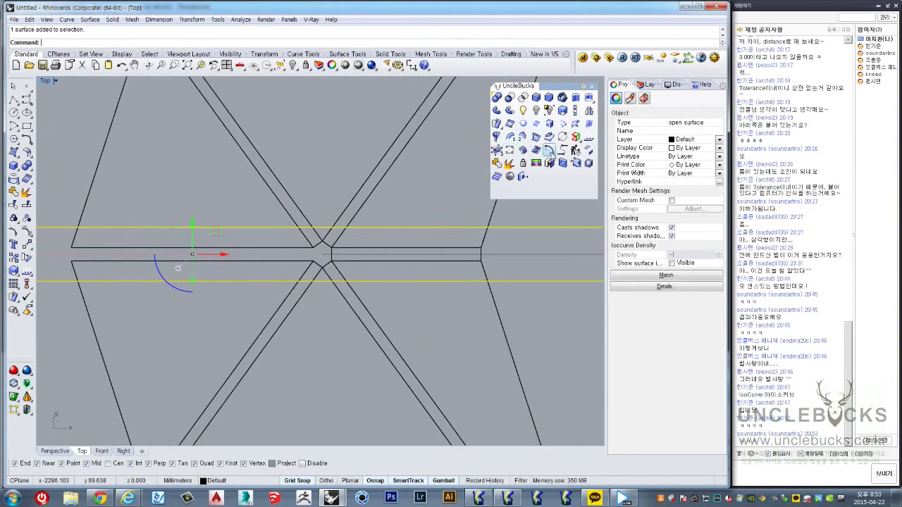
click(13, 284)
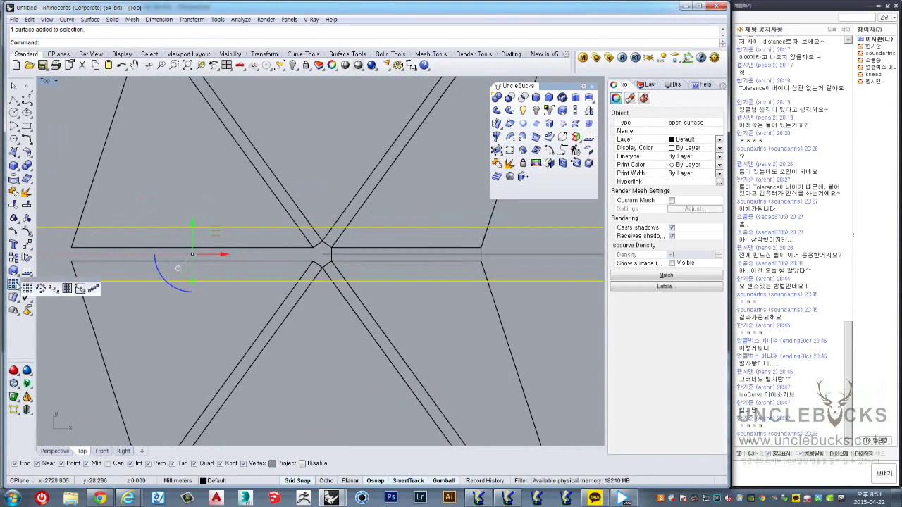
click(41, 288)
scroll(322, 250, up, 3)
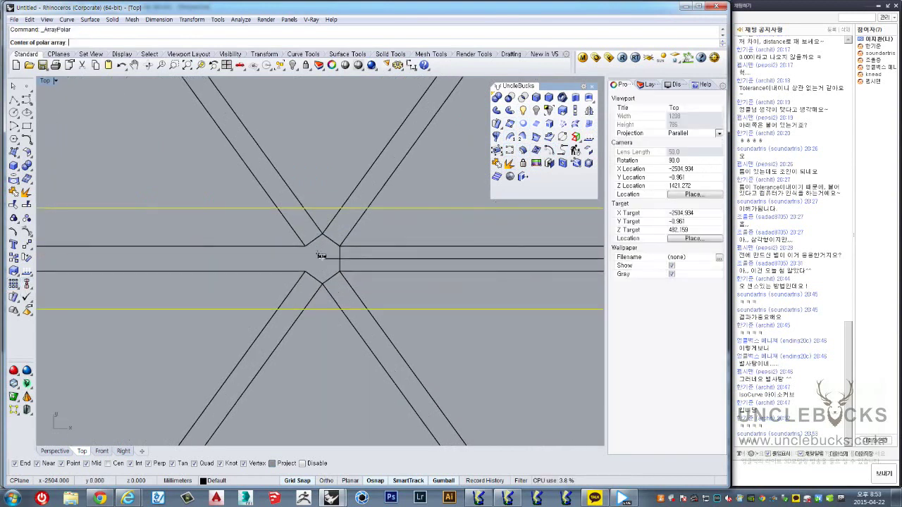
Step: Polar-array the strip around the central junction with 5 items and a 360° fill
click(322, 255)
scroll(321, 255, down, 5)
scroll(352, 256, down, 2)
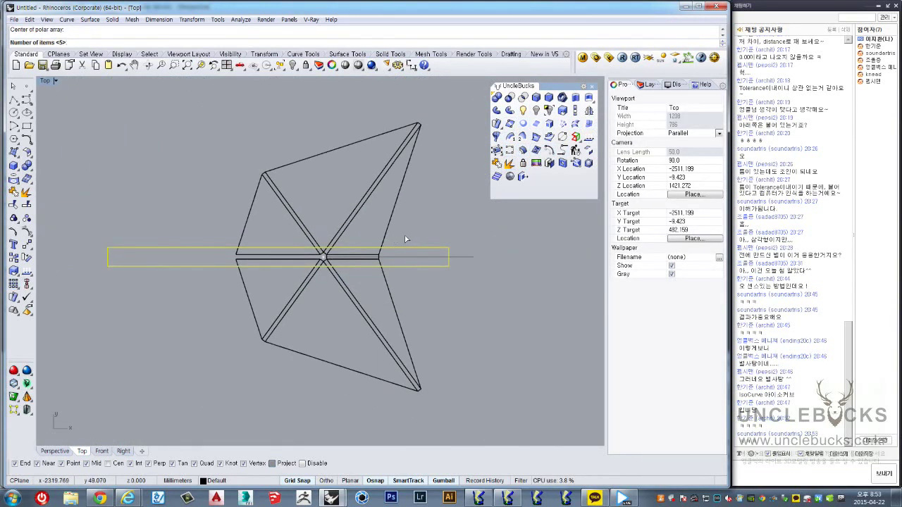
key(Return)
key(Return)
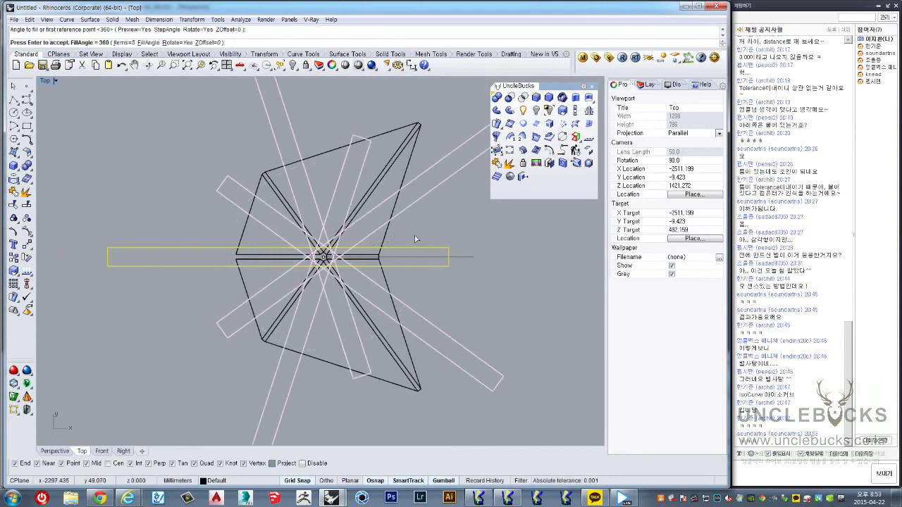
key(Return)
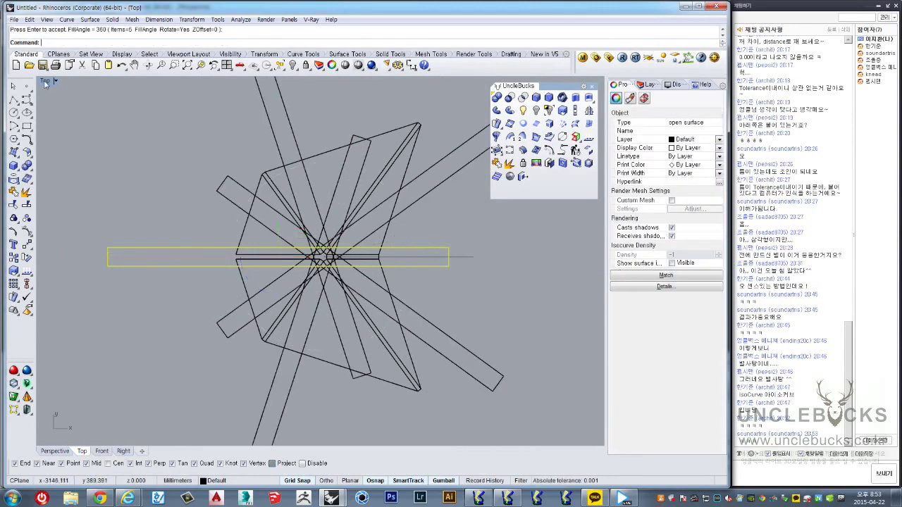
double_click(45, 83)
double_click(338, 80)
mouse_move(338, 85)
right_down()
mouse_move(339, 99)
mouse_move(373, 99)
mouse_move(434, 160)
mouse_move(433, 181)
mouse_move(355, 103)
mouse_move(406, 205)
mouse_move(442, 165)
right_up()
scroll(407, 205, up, 5)
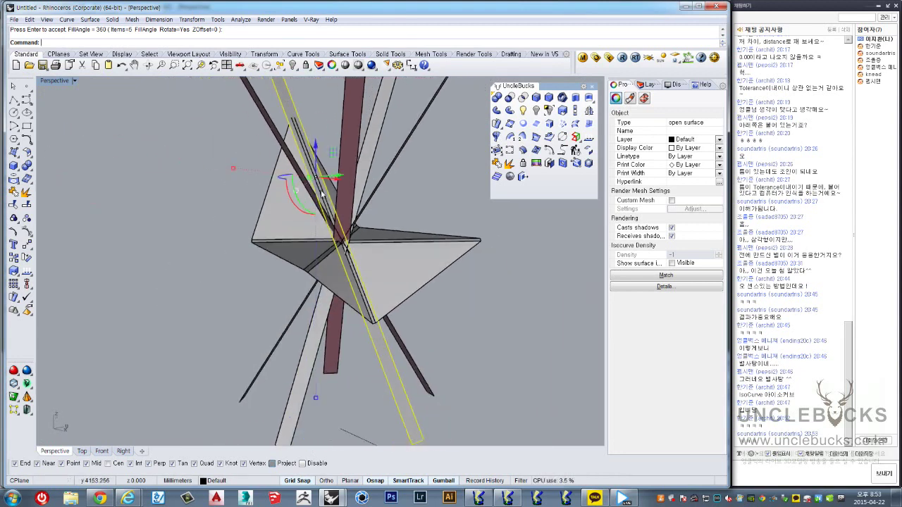
key(Return)
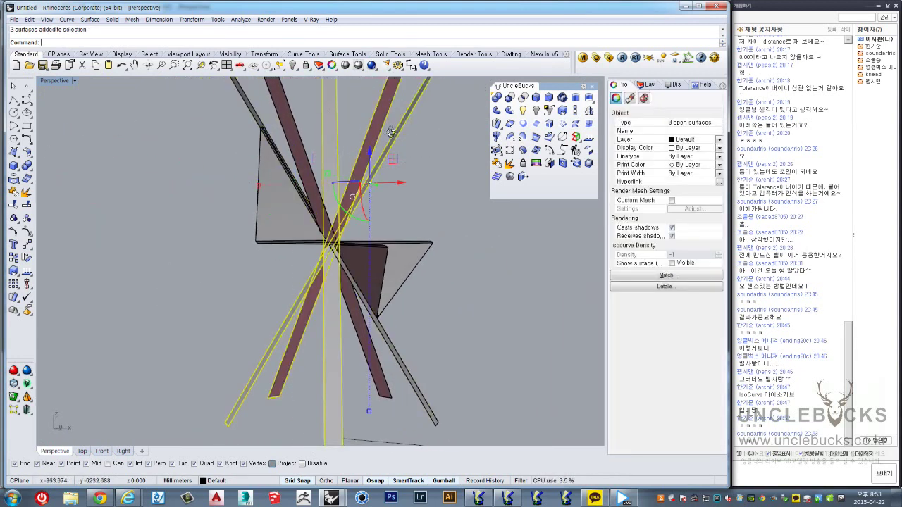
Step: Delete three of the arrayed strips, then undo the deletion to restore them
mouse_move(441, 165)
right_down()
mouse_move(356, 134)
mouse_move(293, 142)
mouse_move(352, 149)
mouse_move(298, 211)
mouse_move(281, 198)
mouse_move(338, 261)
right_up()
key(Delete)
scroll(338, 268, up, 5)
click(346, 278)
scroll(346, 278, down, 5)
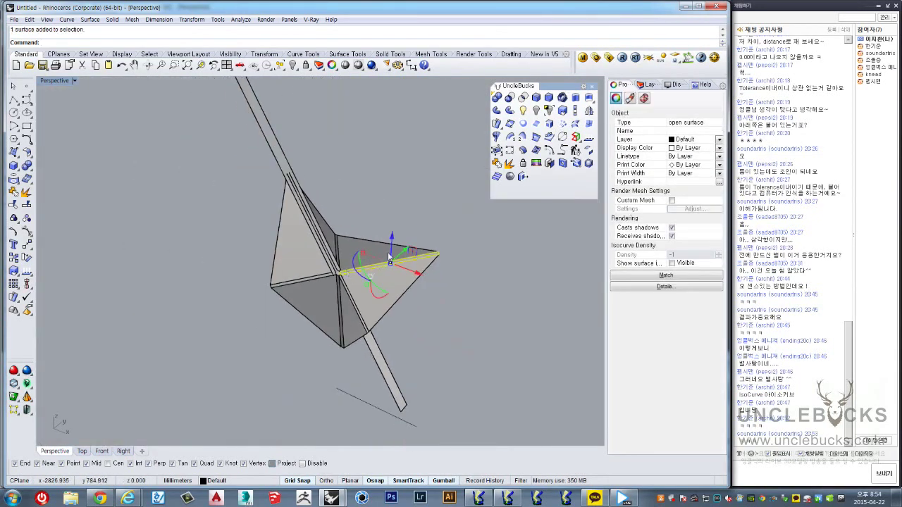
key(ctrl+z)
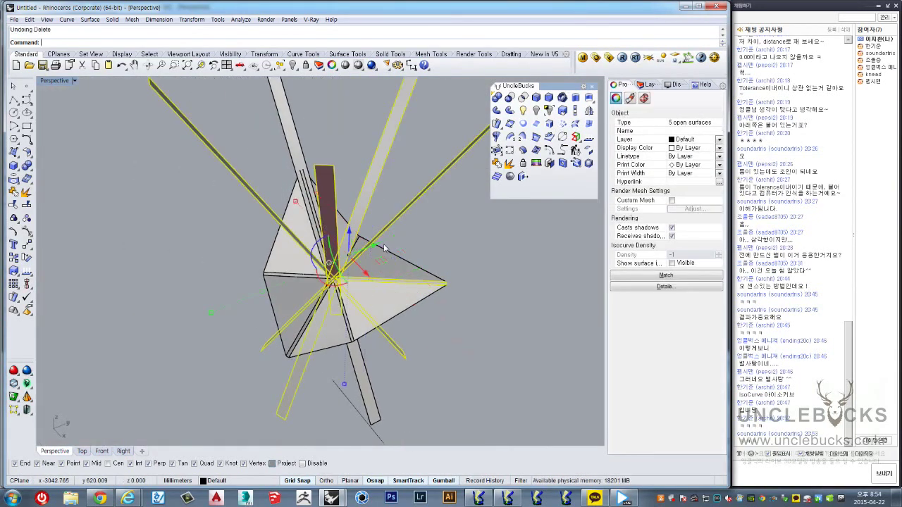
Step: Undo the array copies and add another surface to the selection
key(ctrl+z)
key(ctrl+z)
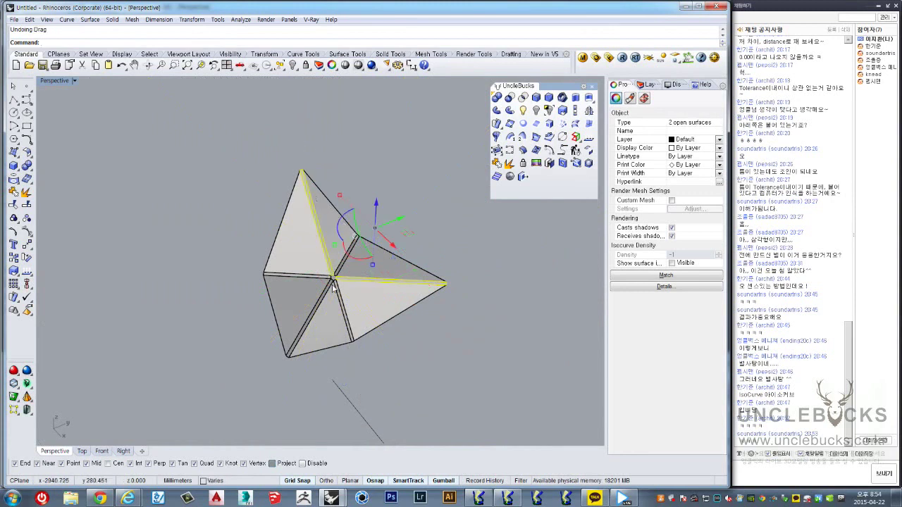
scroll(327, 277, up, 5)
shift+click(328, 277)
scroll(328, 277, down, 5)
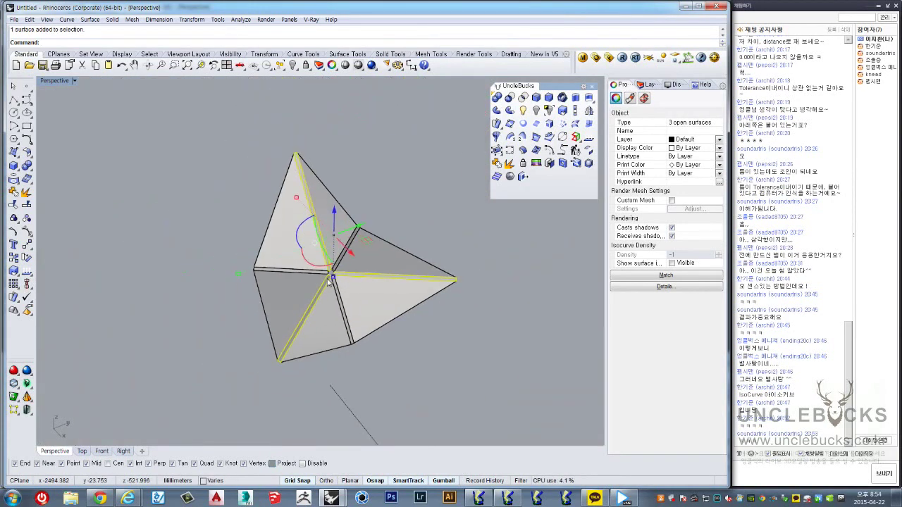
mouse_move(328, 277)
right_down()
mouse_move(346, 268)
mouse_move(293, 207)
right_up()
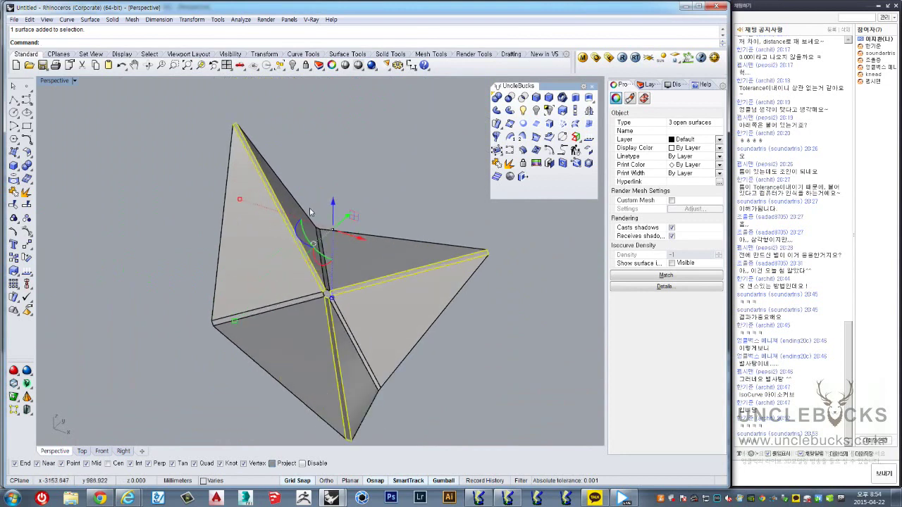
Step: Trial-stretch the chamfer strip along the upper edge, then undo that move
click(365, 185)
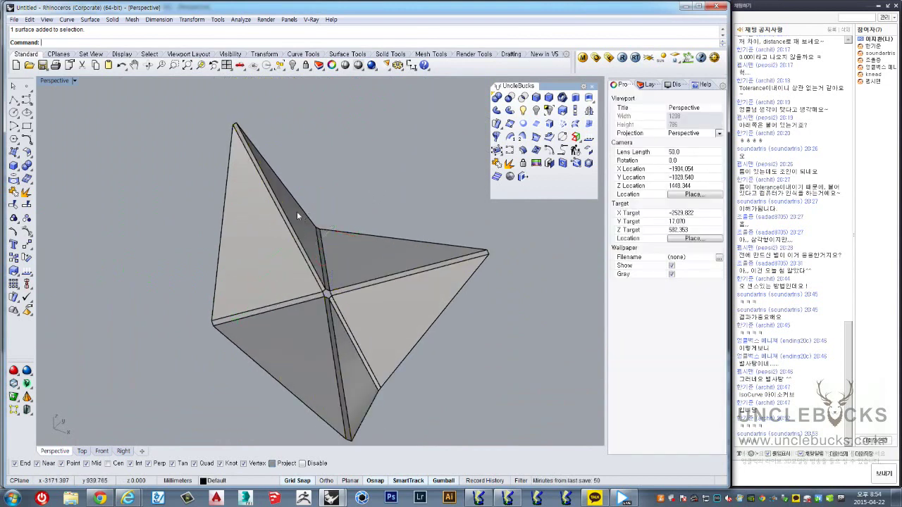
scroll(297, 212, up, 5)
click(285, 223)
scroll(285, 223, down, 3)
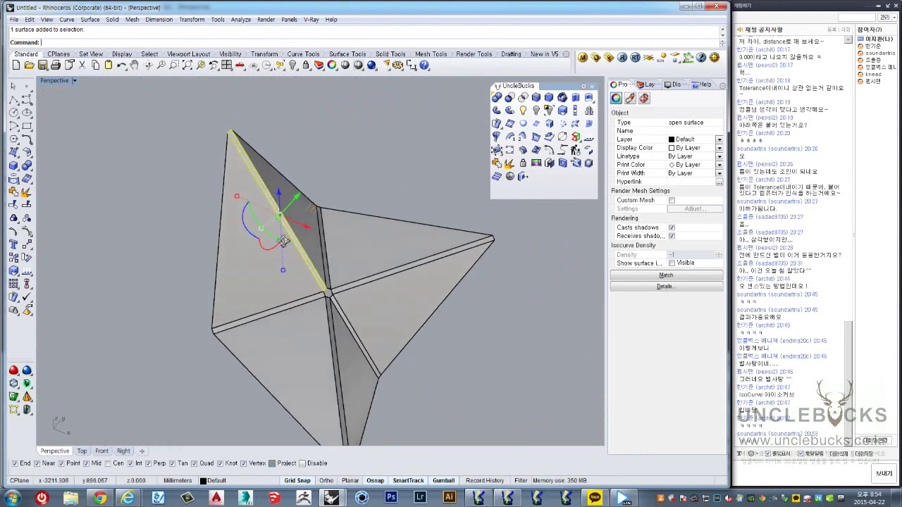
drag(237, 199, 181, 142)
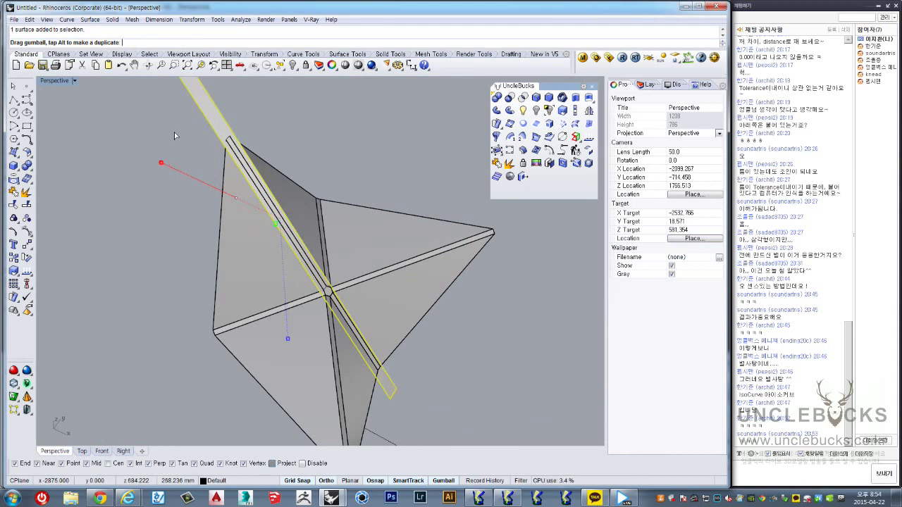
key(ctrl+z)
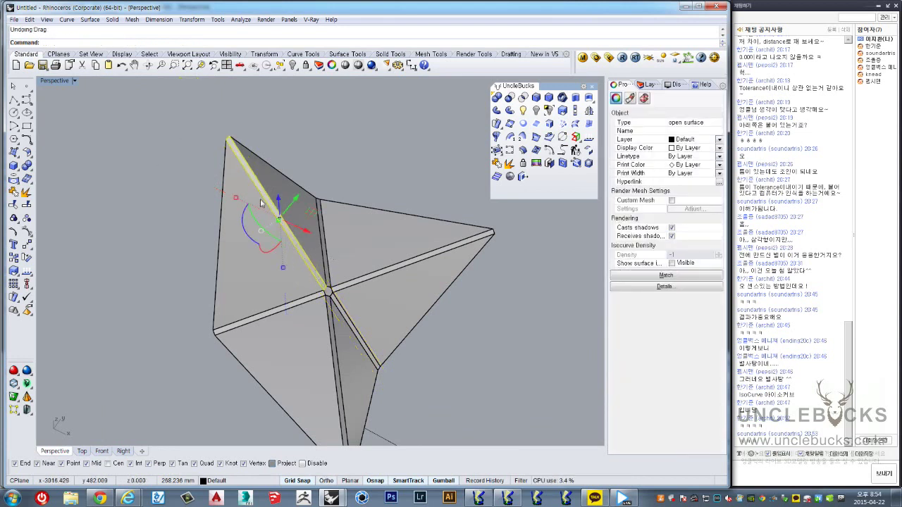
right_drag(261, 203, 200, 195)
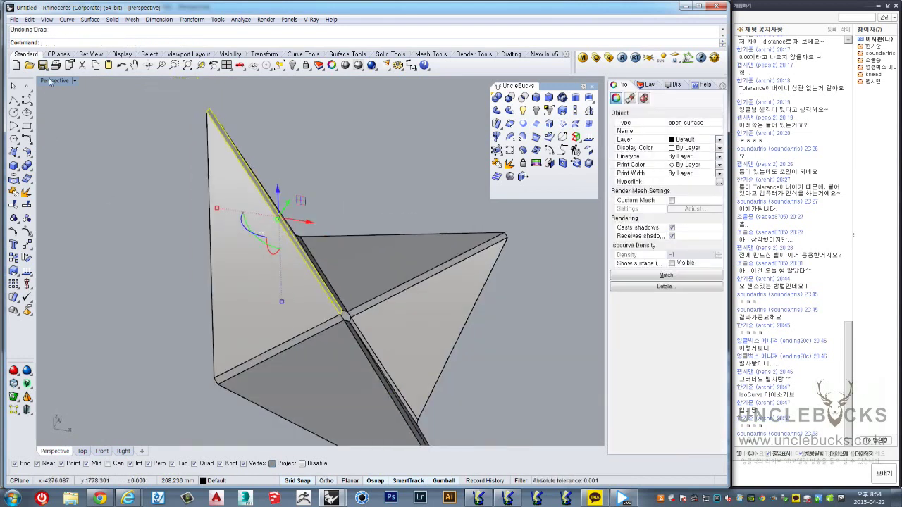
Step: In a maximized Top view, start then abandon a polyline and select the strip surface
double_click(45, 82)
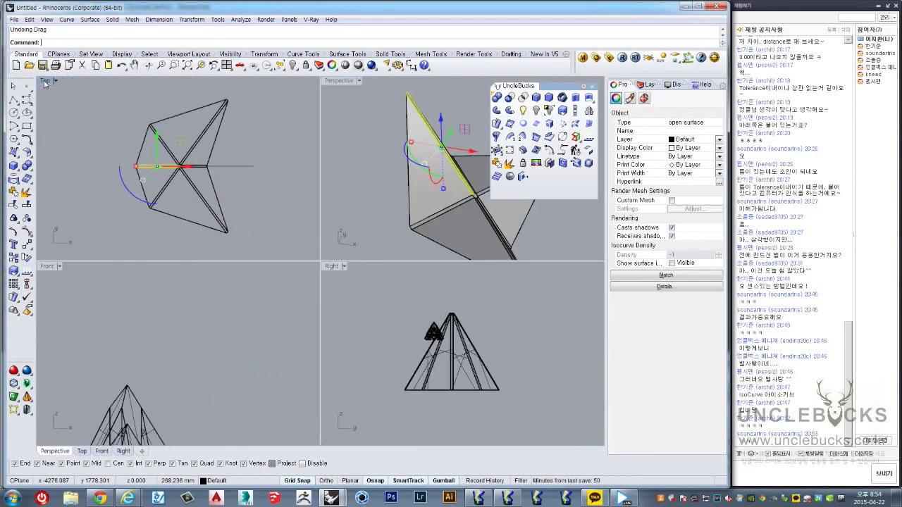
double_click(46, 83)
scroll(308, 270, up, 5)
mouse_move(309, 271)
right_down()
mouse_move(382, 269)
mouse_move(318, 224)
right_up()
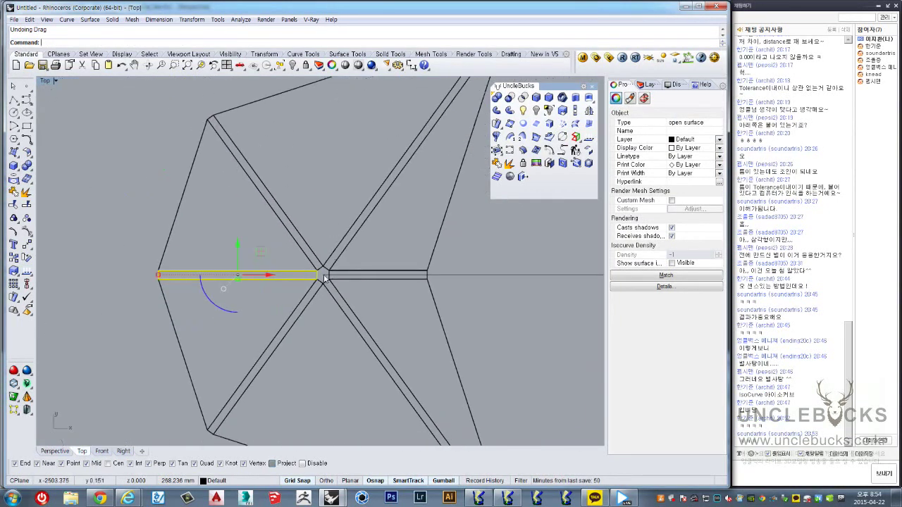
scroll(346, 275, up, 2)
mouse_move(255, 283)
right_down()
mouse_move(292, 253)
mouse_move(292, 221)
right_up()
scroll(201, 256, up, 5)
text(pl)
key(Return)
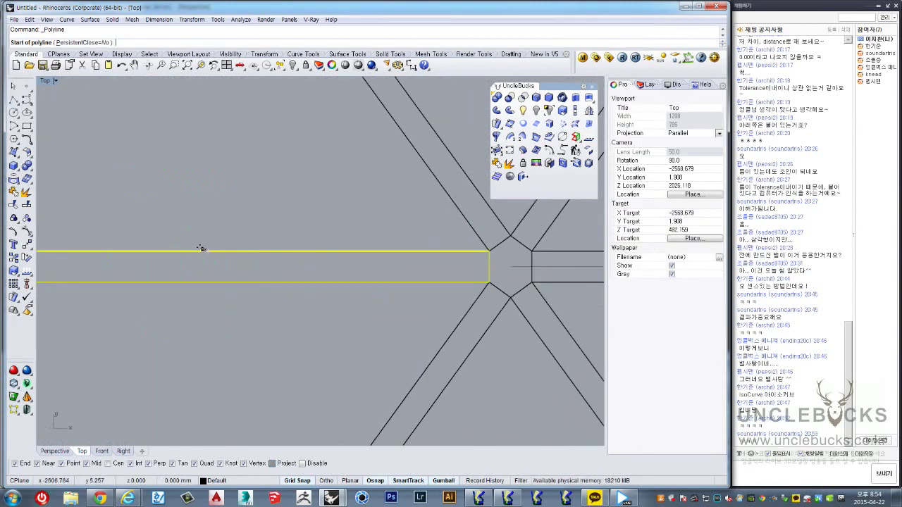
scroll(201, 249, down, 2)
right_drag(201, 247, 265, 249)
scroll(266, 251, down, 2)
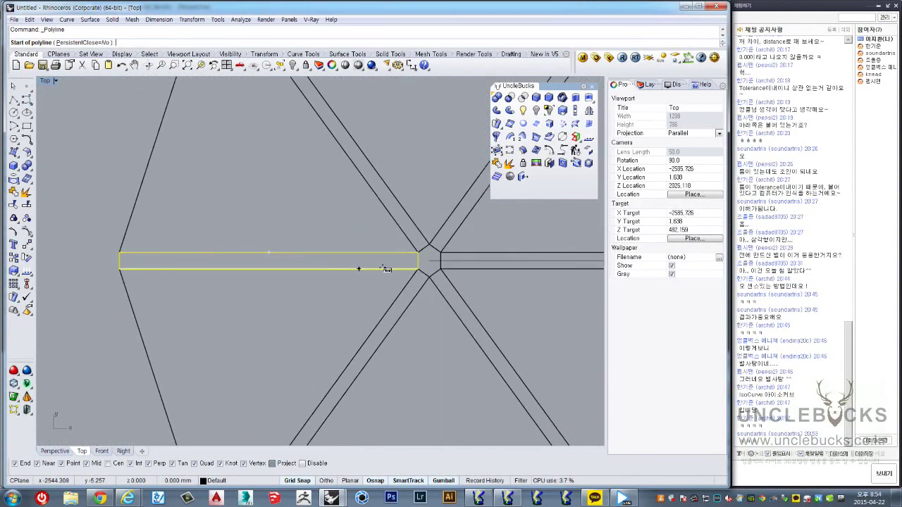
key(Escape)
click(407, 272)
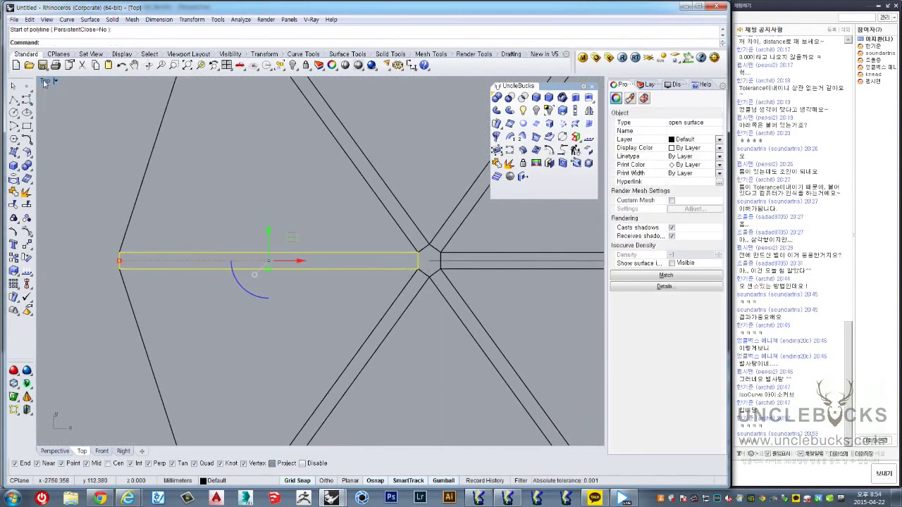
Step: Maximize the Perspective view and try a one-direction scale on the strip, then cancel
double_click(44, 83)
double_click(336, 81)
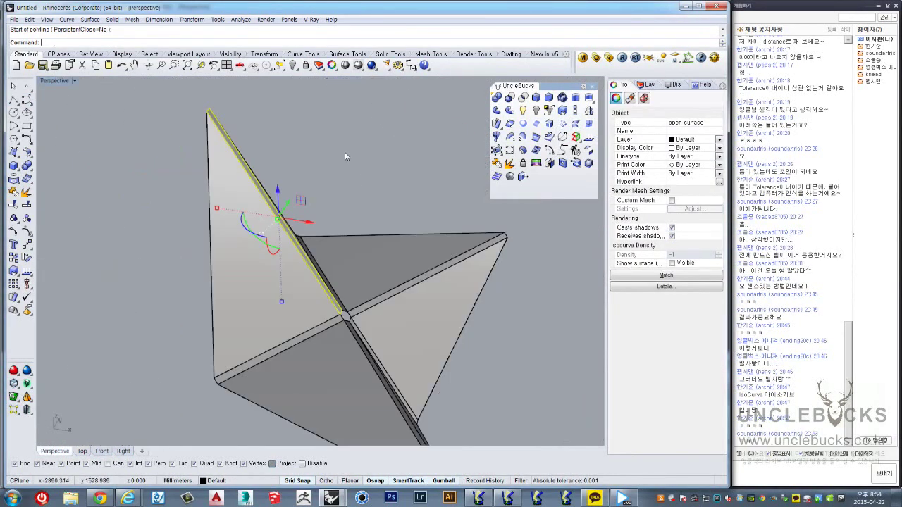
click(27, 191)
right_drag(303, 127, 341, 141)
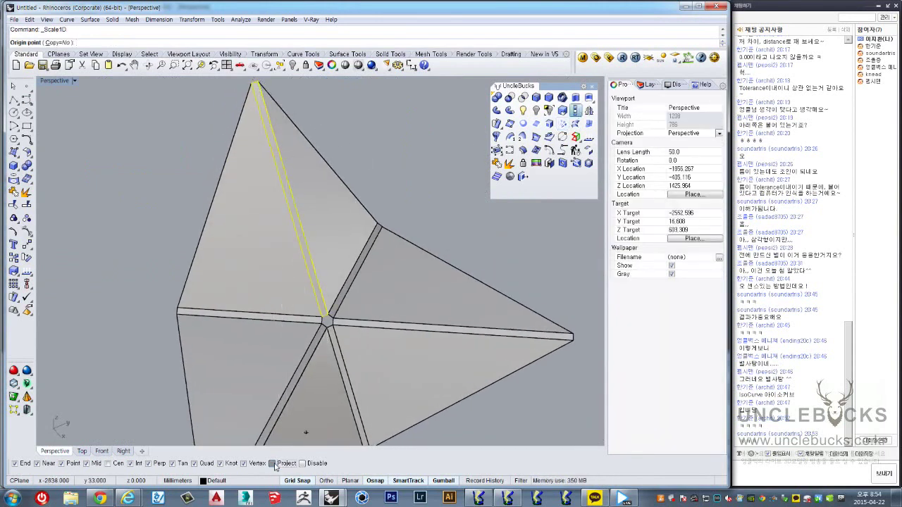
scroll(353, 323, up, 3)
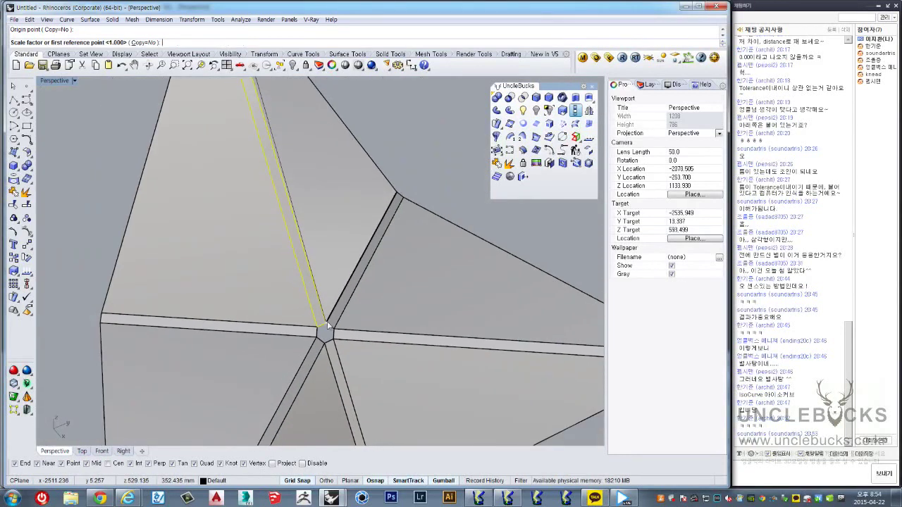
key(Escape)
Step: Scale1D the first strip piece from a reference point at the crossing out to its far tip
right_drag(326, 322, 319, 303)
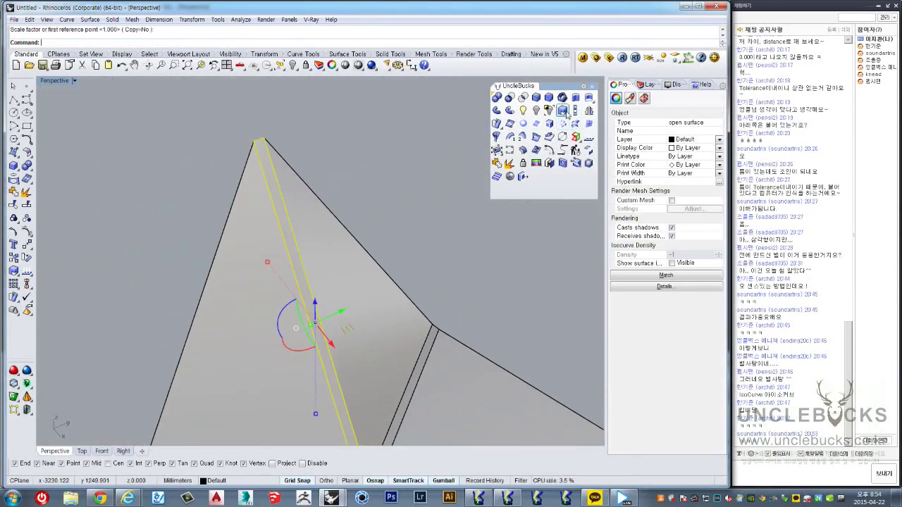
scroll(290, 139, up, 2)
scroll(232, 127, up, 2)
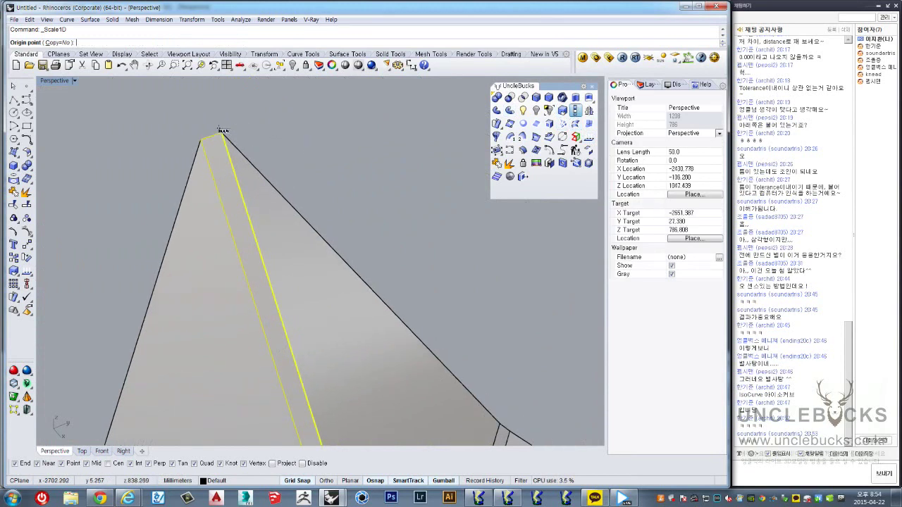
scroll(305, 255, down, 2)
scroll(298, 266, down, 2)
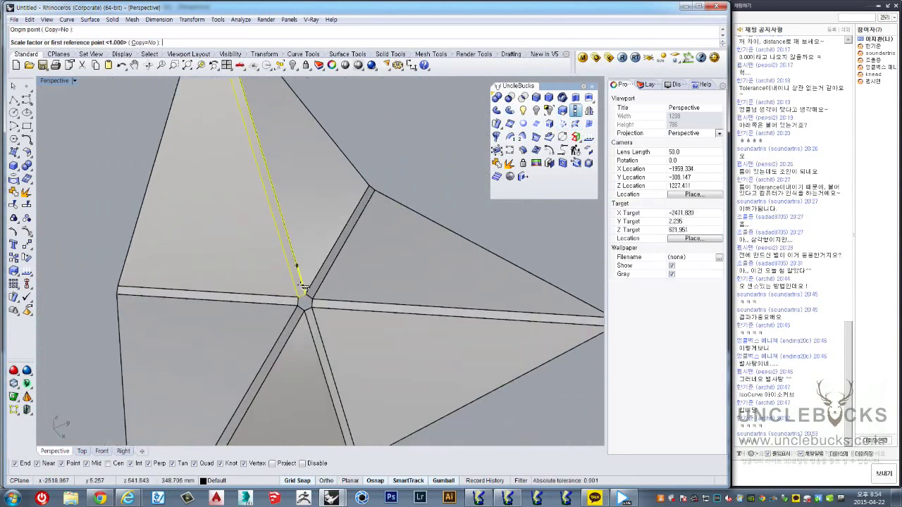
scroll(304, 307, up, 2)
scroll(303, 286, up, 2)
click(302, 282)
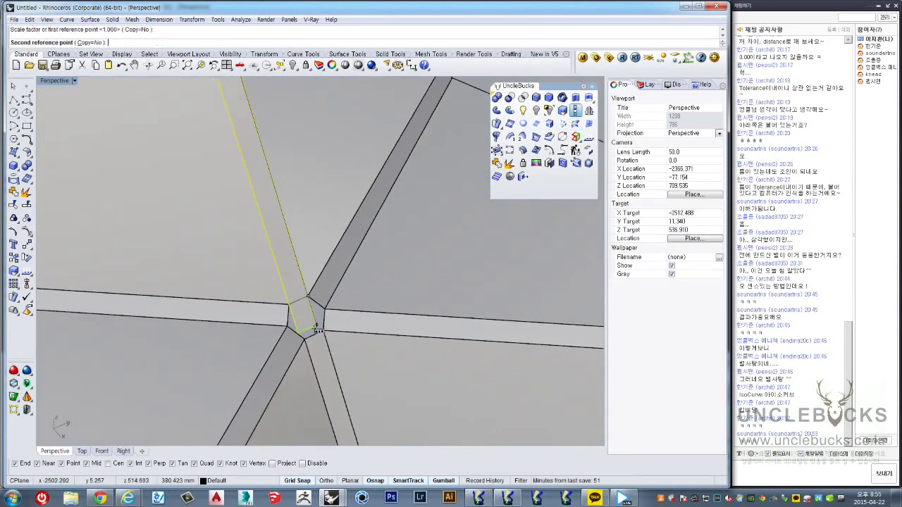
mouse_move(301, 281)
right_down()
mouse_move(342, 319)
mouse_move(369, 377)
mouse_move(357, 286)
right_up()
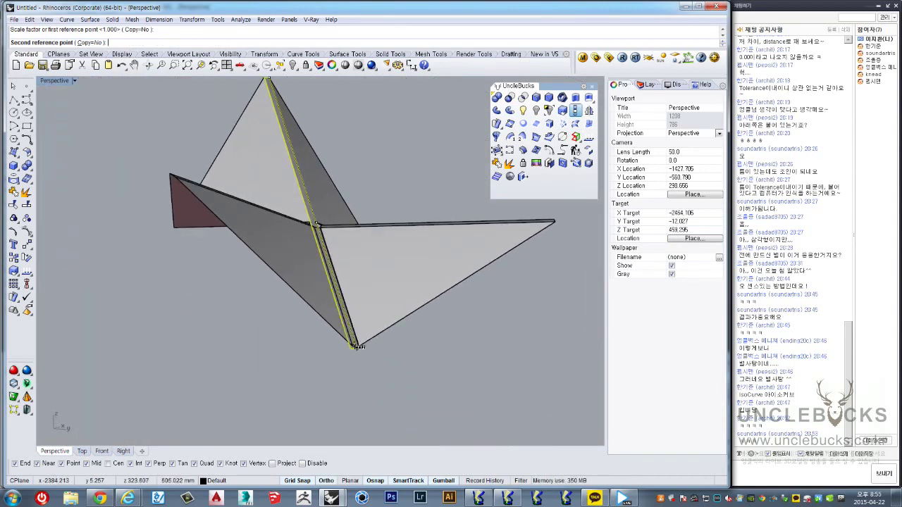
click(399, 245)
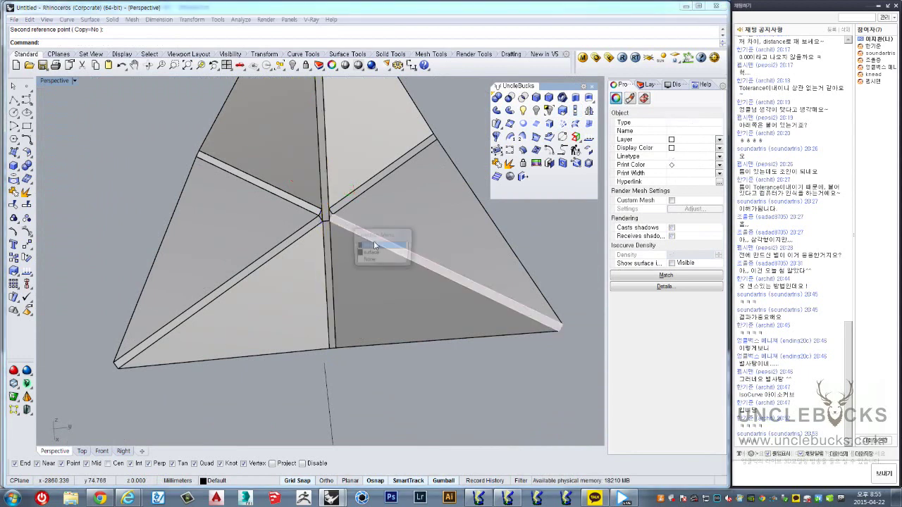
Step: One-direction scale a second strip piece from near the crossing to its far end
click(373, 241)
click(366, 246)
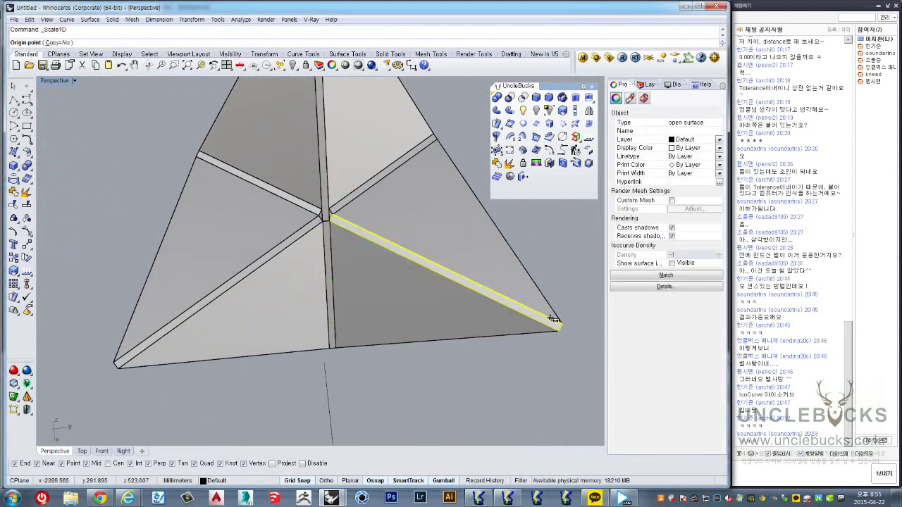
scroll(543, 291, up, 4)
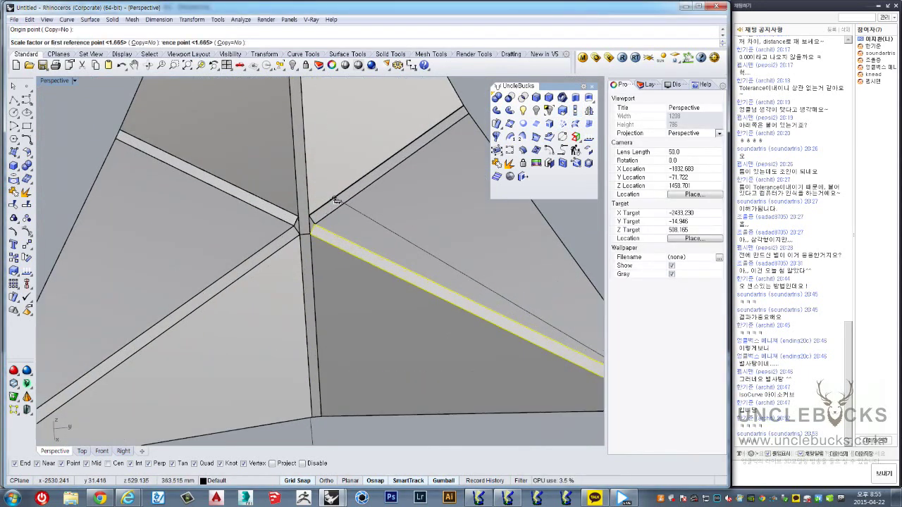
scroll(310, 236, up, 4)
click(293, 249)
scroll(268, 204, down, 1)
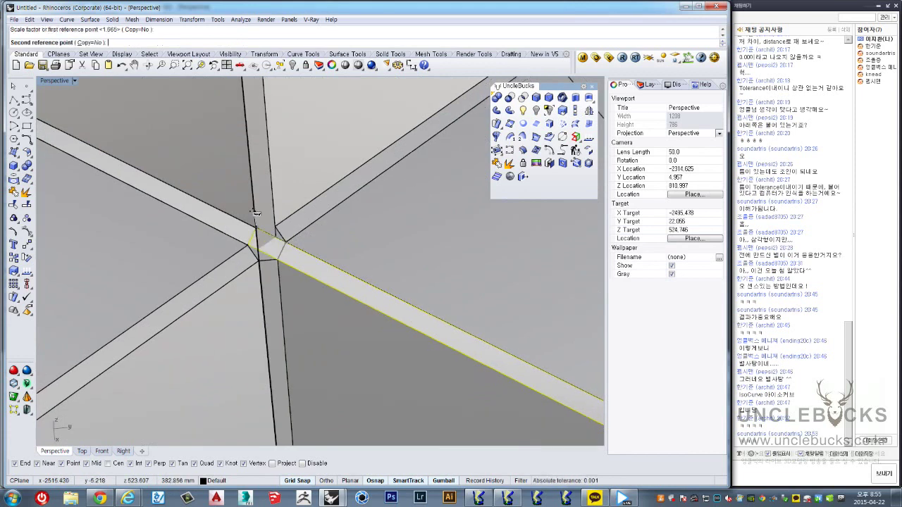
scroll(183, 183, down, 1)
shift+right_drag(107, 148, 413, 282)
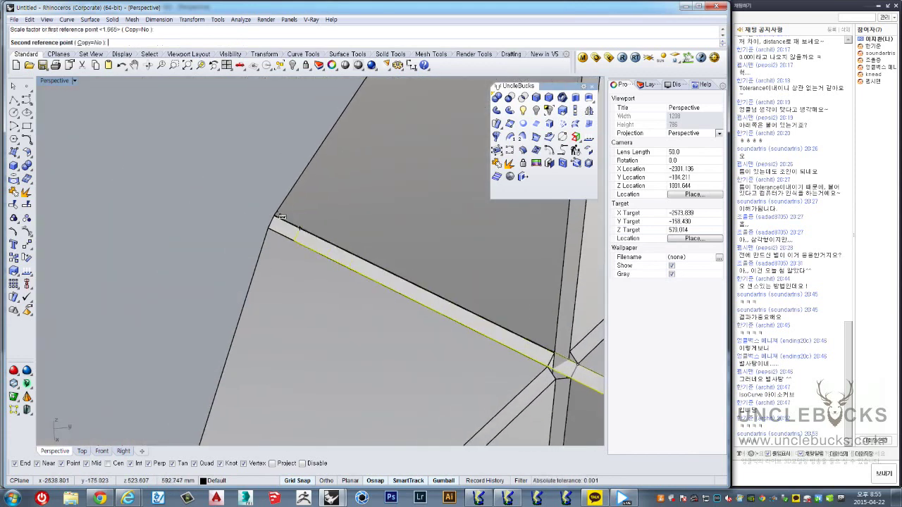
click(271, 214)
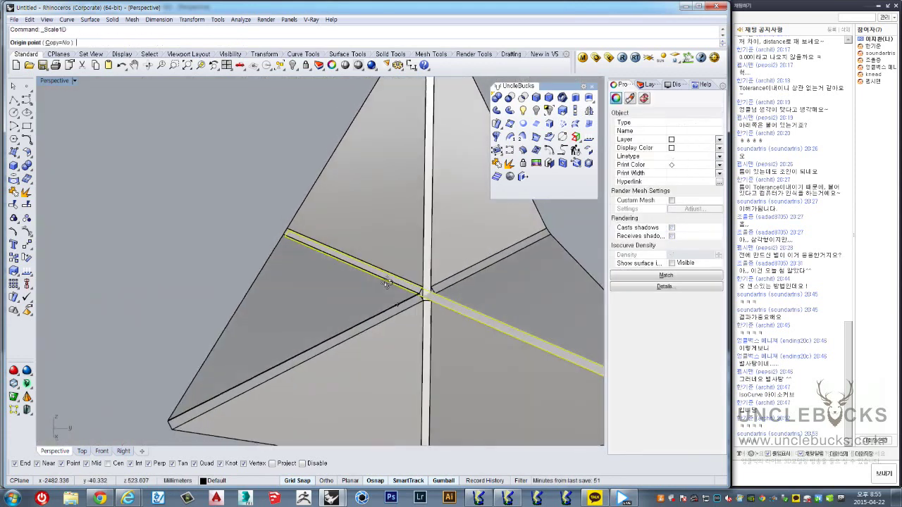
mouse_move(467, 333)
right_down()
mouse_move(407, 278)
mouse_move(384, 297)
mouse_move(278, 276)
mouse_move(342, 282)
mouse_move(423, 261)
right_up()
key(Escape)
Step: Stretch a third split strip piece across the crossing with Scale1D
click(384, 298)
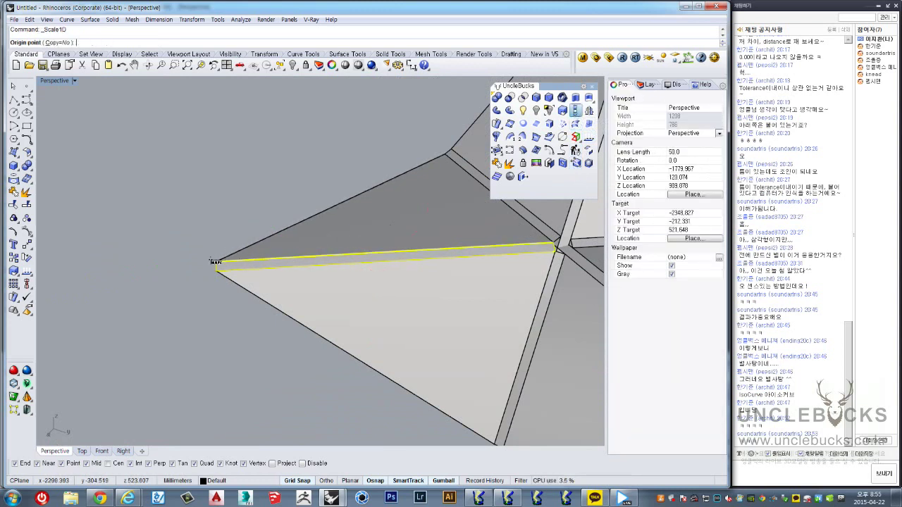
scroll(507, 232, up, 3)
scroll(396, 293, up, 2)
scroll(448, 281, up, 2)
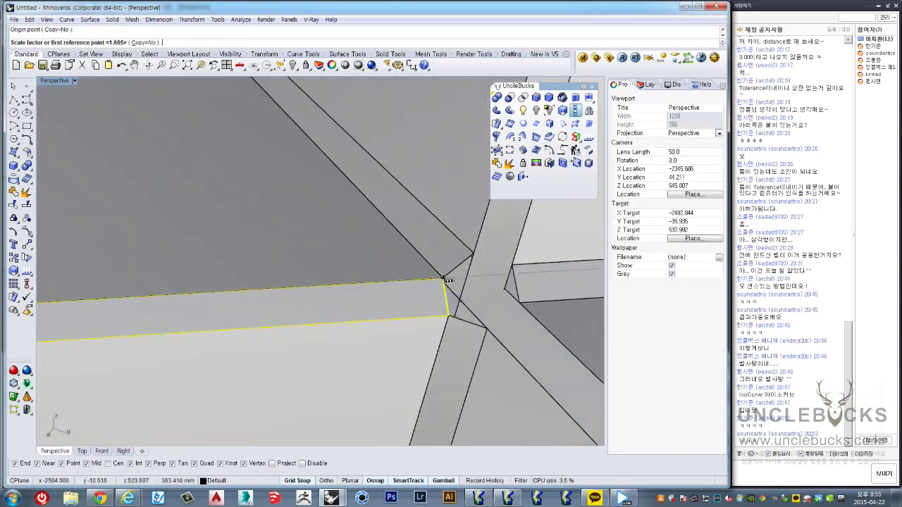
scroll(450, 273, down, 3)
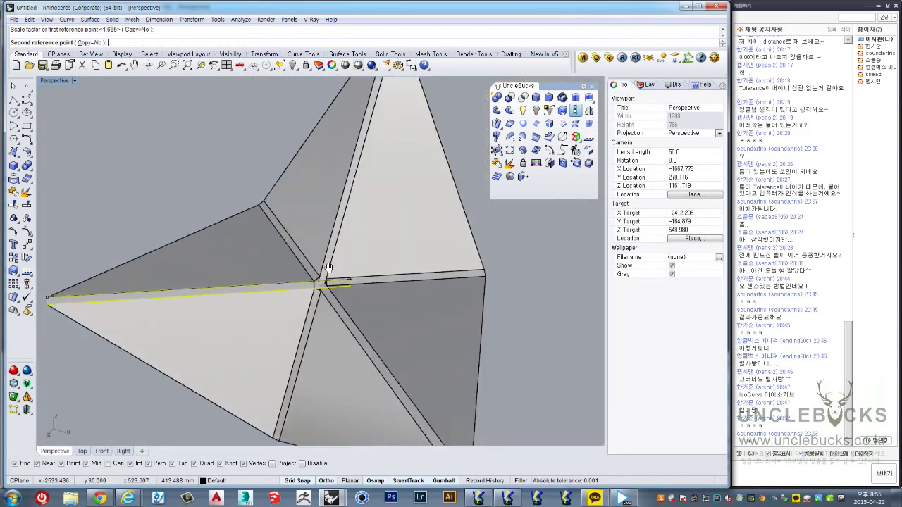
scroll(377, 267, down, 2)
click(432, 268)
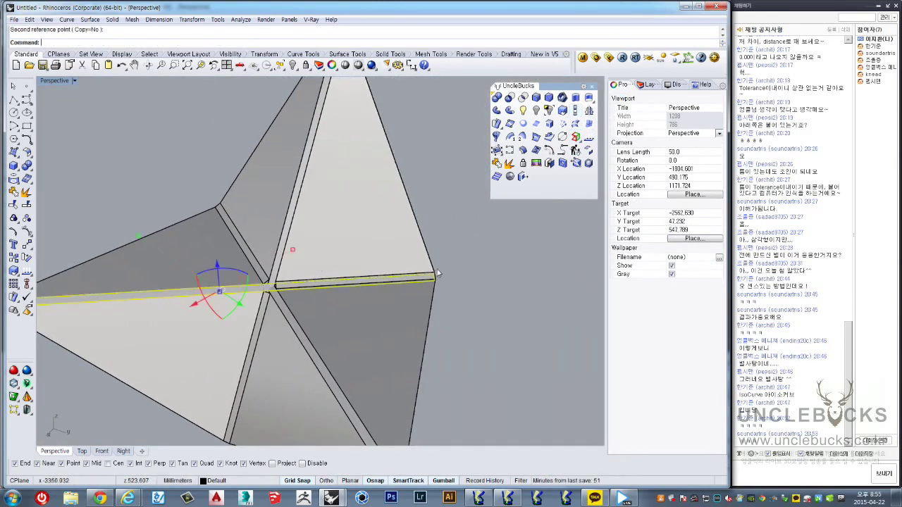
right_click(491, 233)
click(495, 235)
scroll(254, 295, up, 3)
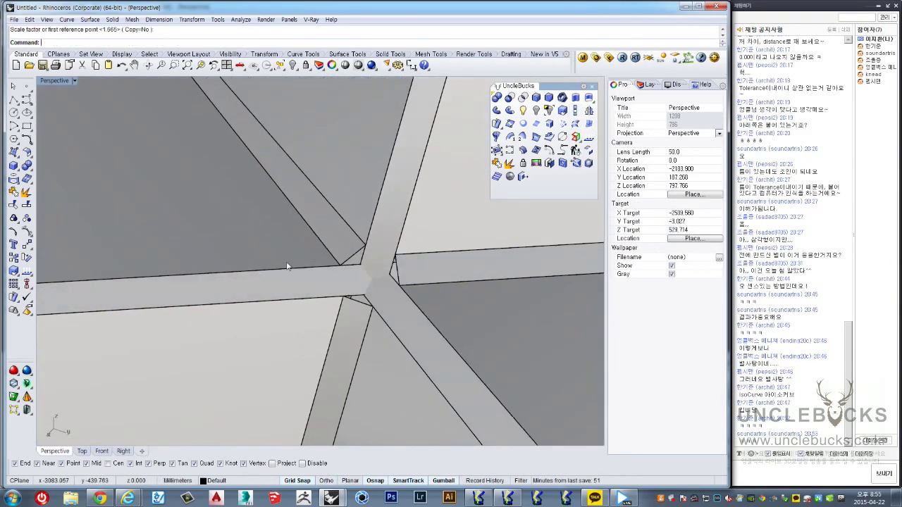
scroll(343, 277, up, 2)
key(Escape)
Step: Move the strips meeting at the crossing clear of the pyramid
click(409, 286)
scroll(417, 320, down, 5)
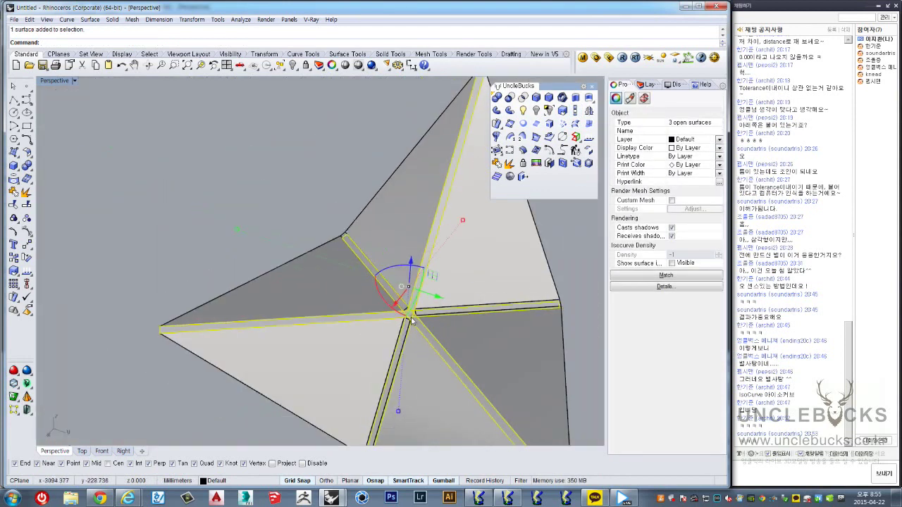
mouse_move(418, 320)
right_down()
mouse_move(419, 287)
mouse_move(398, 242)
right_up()
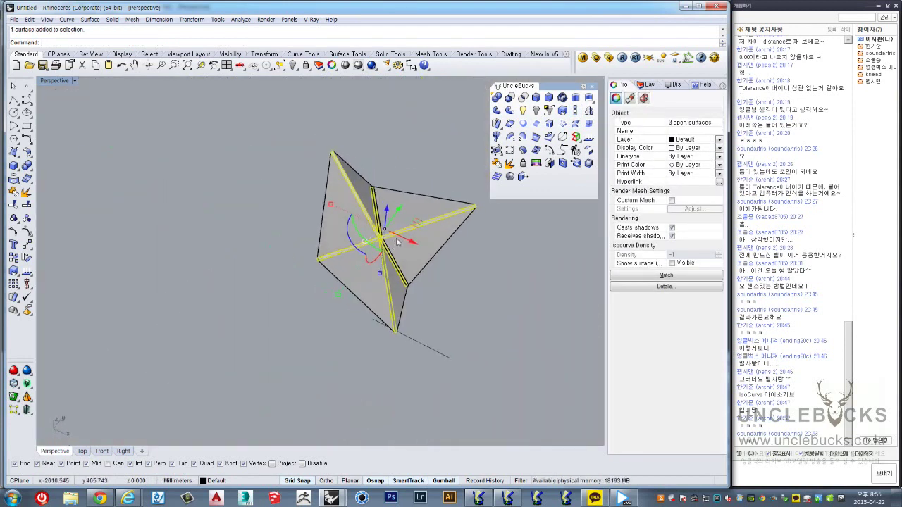
drag(398, 238, 521, 310)
right_drag(521, 310, 324, 300)
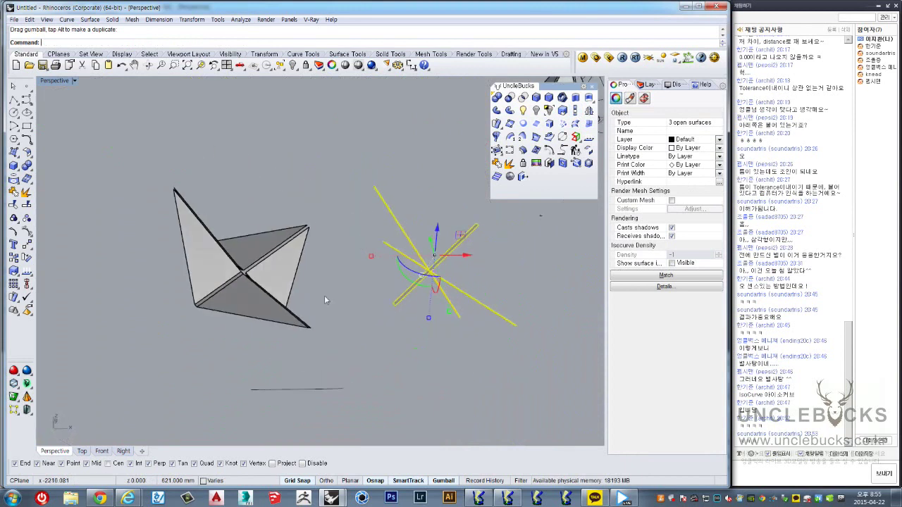
Step: Delete the grey pyramid surfaces, leaving only the crossed strips
drag(258, 301, 213, 213)
right_drag(212, 213, 435, 262)
key(Delete)
scroll(435, 262, up, 5)
right_drag(352, 246, 252, 221)
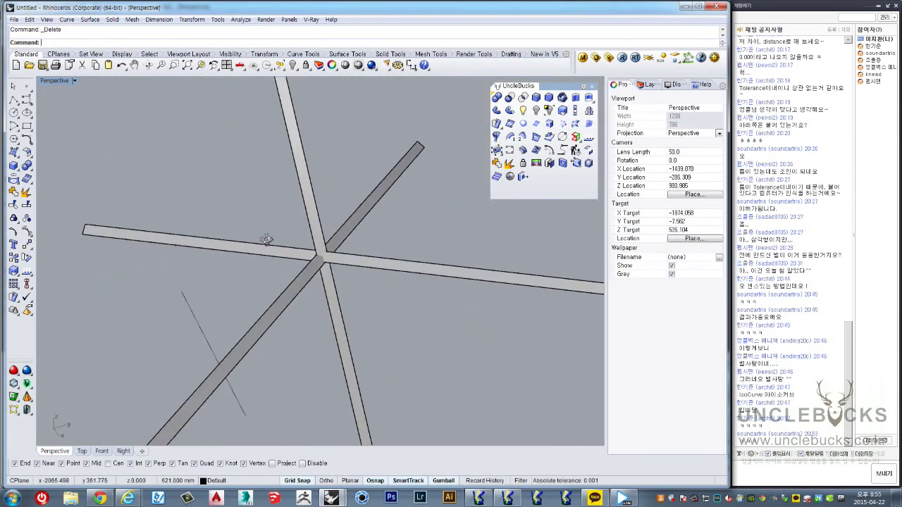
Step: Select the vertical, dark and light horizontal strips together
drag(269, 210, 269, 210)
mouse_move(269, 210)
right_down()
mouse_move(385, 253)
mouse_move(348, 262)
right_up()
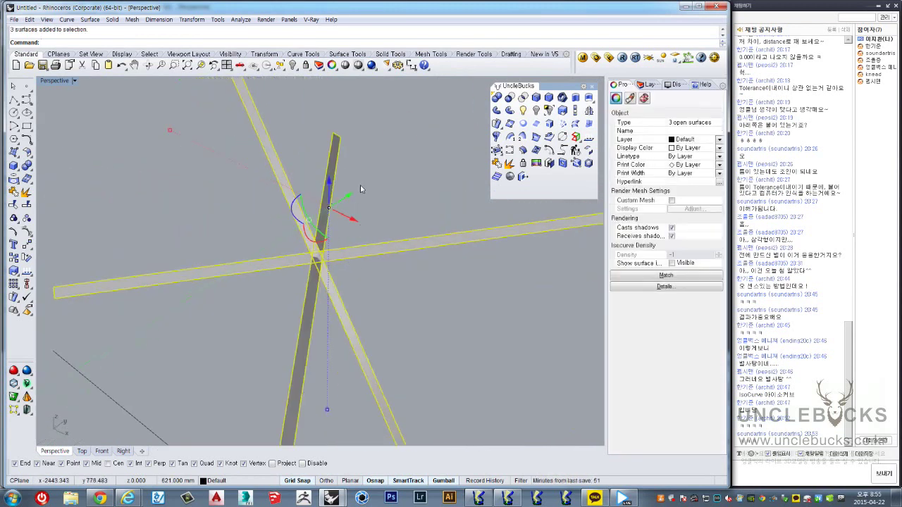
right_drag(360, 189, 135, 181)
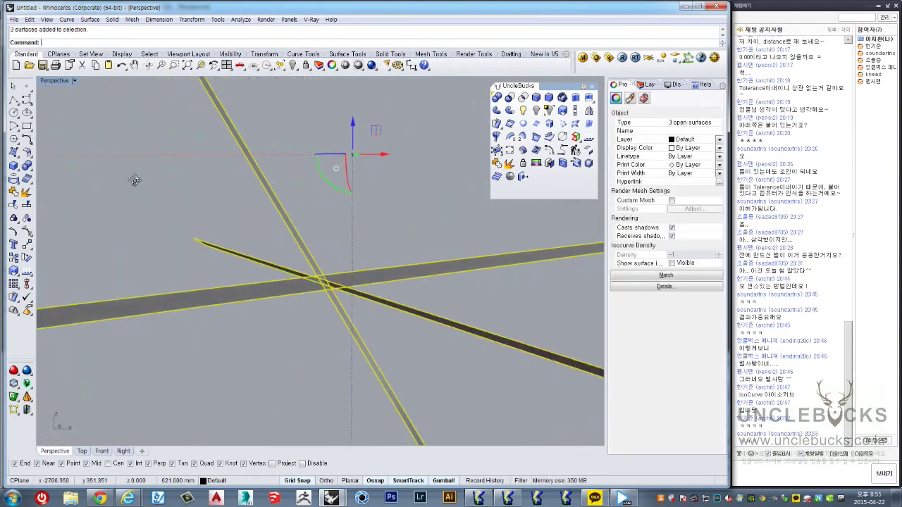
mouse_move(134, 180)
right_down()
mouse_move(334, 232)
mouse_move(242, 252)
right_up()
click(334, 233)
click(242, 251)
shift+click(202, 287)
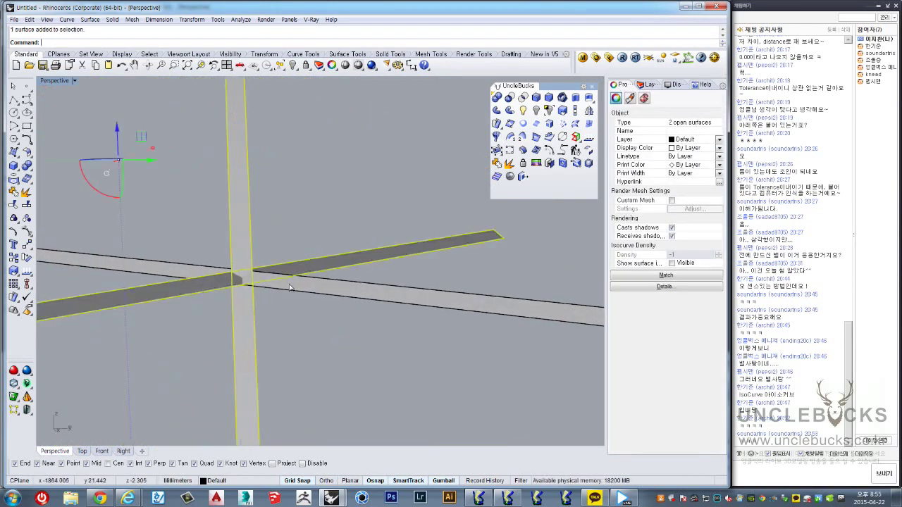
shift+click(289, 287)
mouse_move(289, 287)
right_down()
mouse_move(310, 326)
mouse_move(221, 265)
right_up()
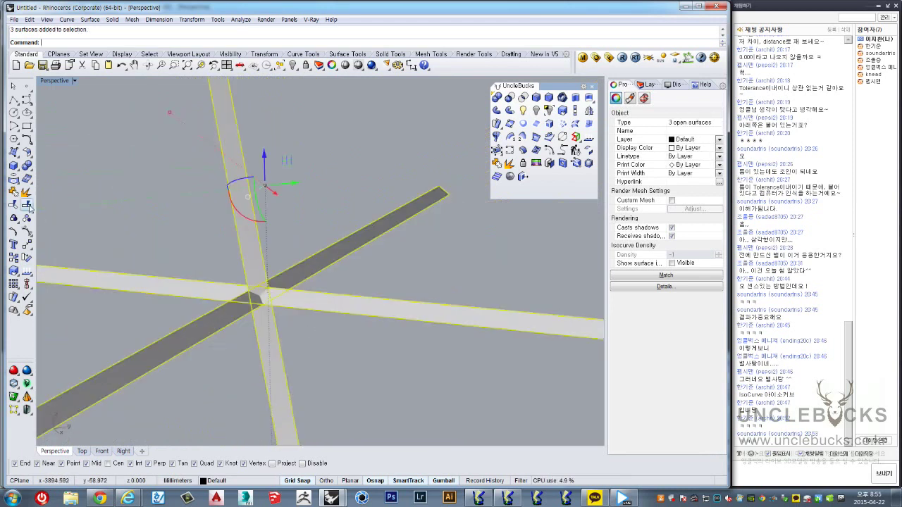
Step: Compute the intersection curves of the three crossing strips
click(536, 136)
right_drag(253, 211, 268, 173)
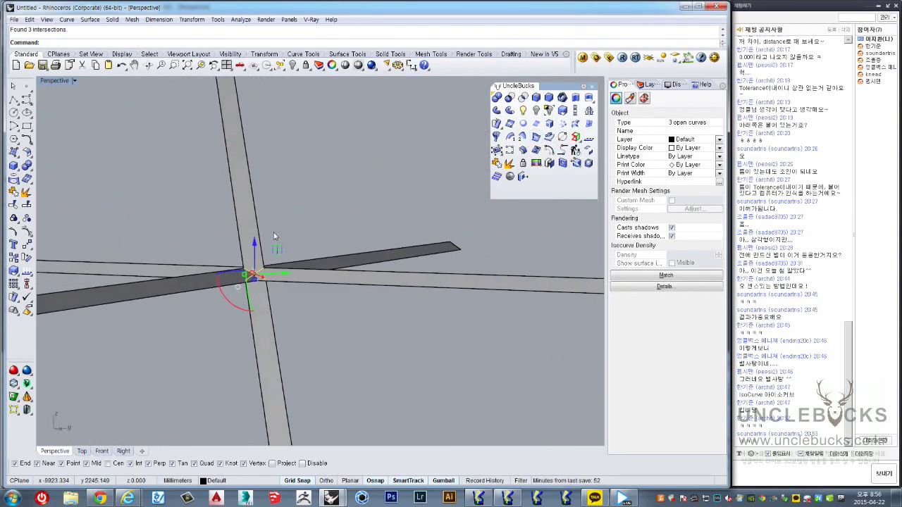
mouse_move(267, 172)
right_down()
mouse_move(223, 257)
mouse_move(294, 262)
right_up()
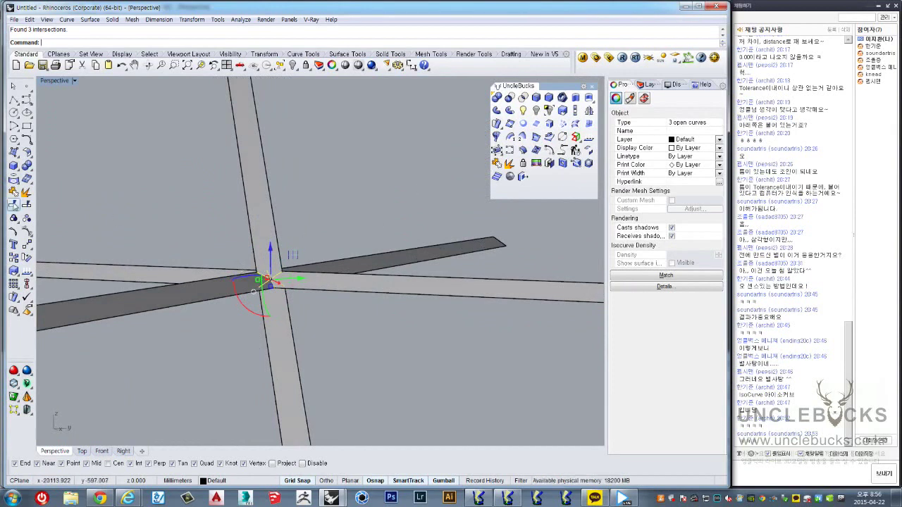
Step: Split the vertical and two horizontal strips at the crossing and select one resulting piece
click(123, 233)
click(268, 197)
drag(356, 326, 226, 243)
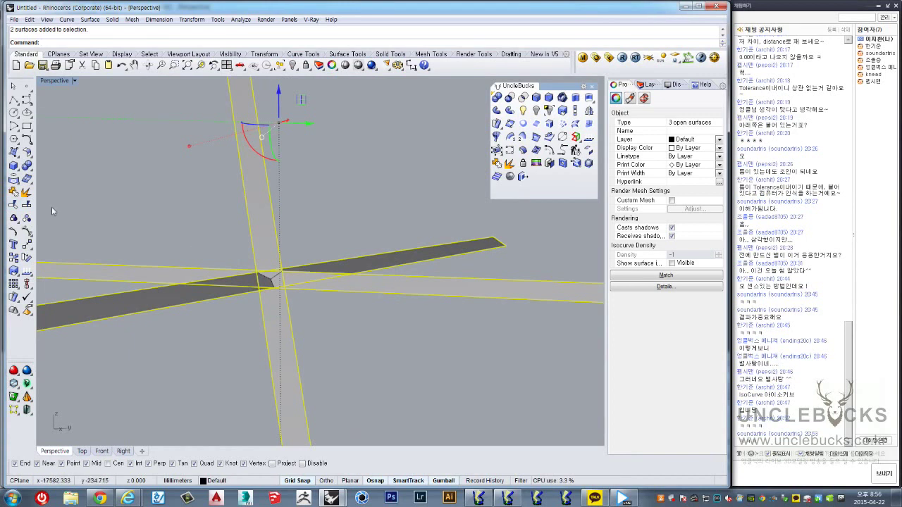
click(27, 205)
key(Return)
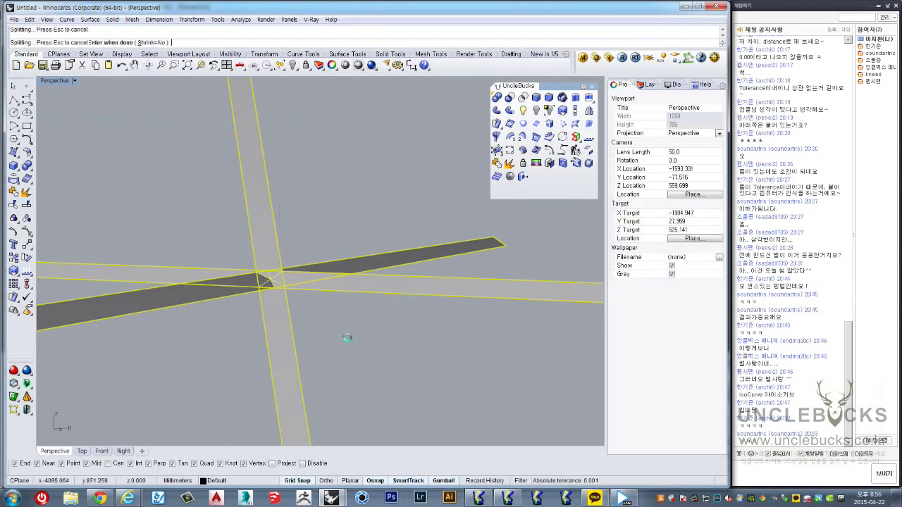
click(314, 285)
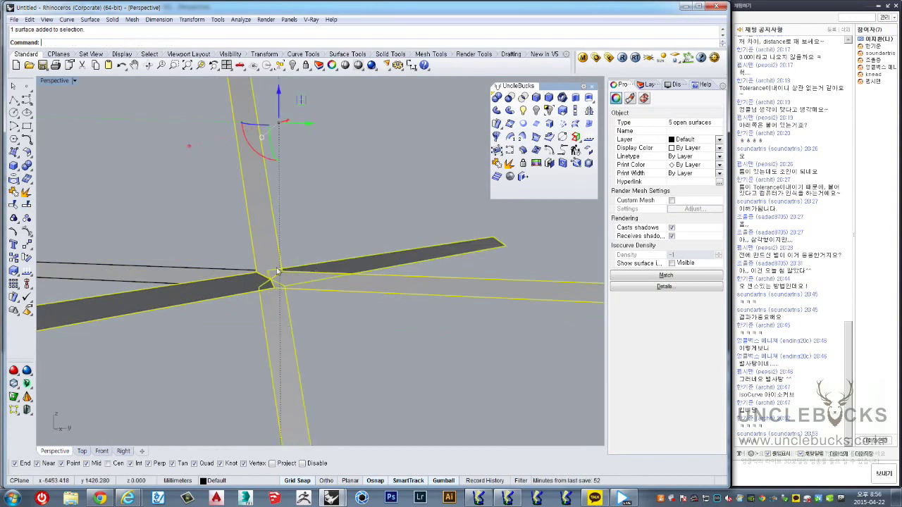
mouse_move(221, 271)
right_down()
mouse_move(281, 294)
mouse_move(257, 299)
mouse_move(228, 329)
mouse_move(228, 306)
mouse_move(231, 316)
mouse_move(163, 233)
mouse_move(106, 135)
right_up()
scroll(232, 282, up, 3)
double_click(53, 84)
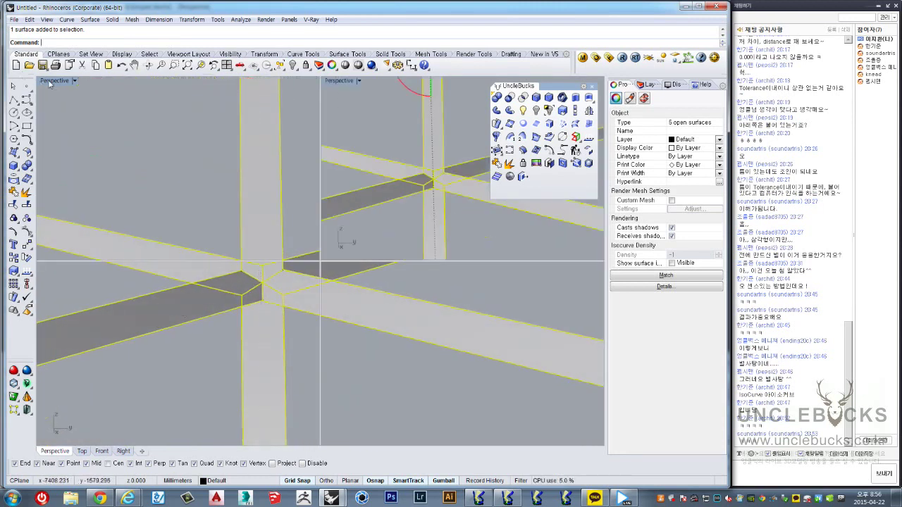
right_drag(145, 358, 205, 331)
scroll(198, 334, down, 3)
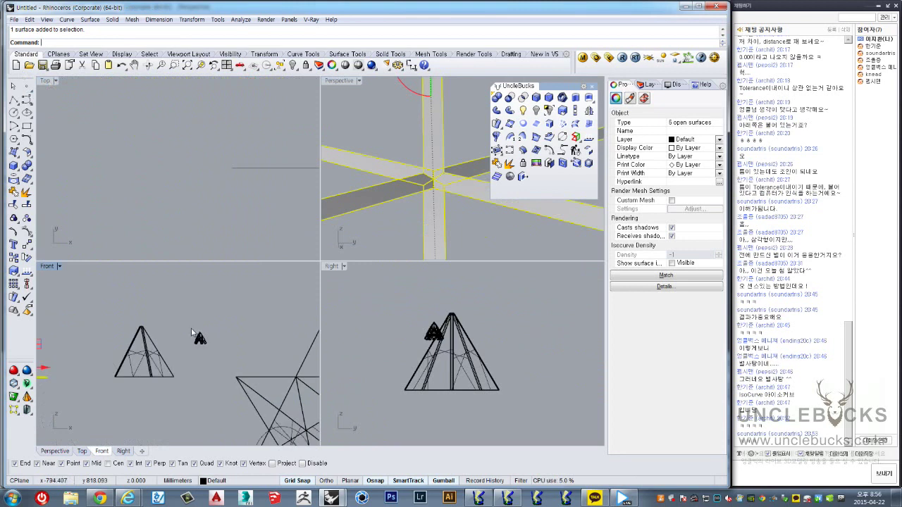
scroll(97, 294, down, 2)
double_click(47, 266)
scroll(246, 282, up, 2)
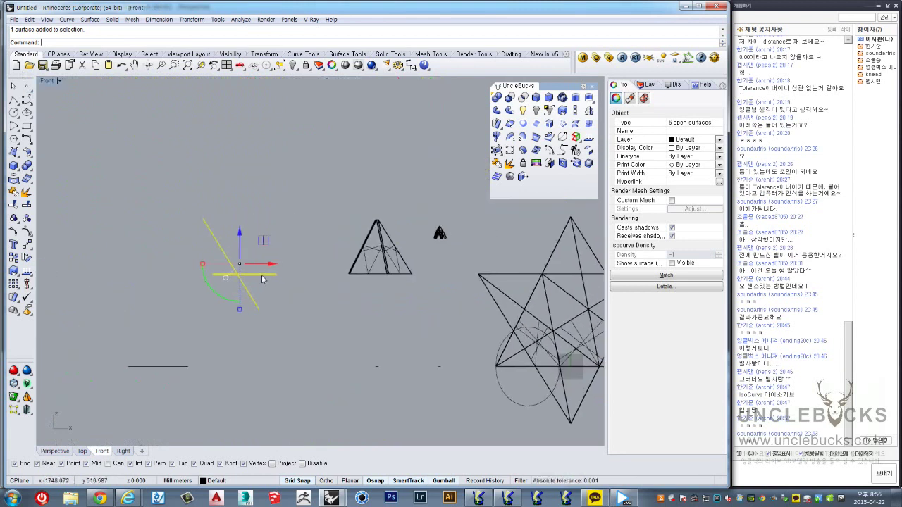
scroll(261, 275, up, 3)
scroll(310, 331, up, 3)
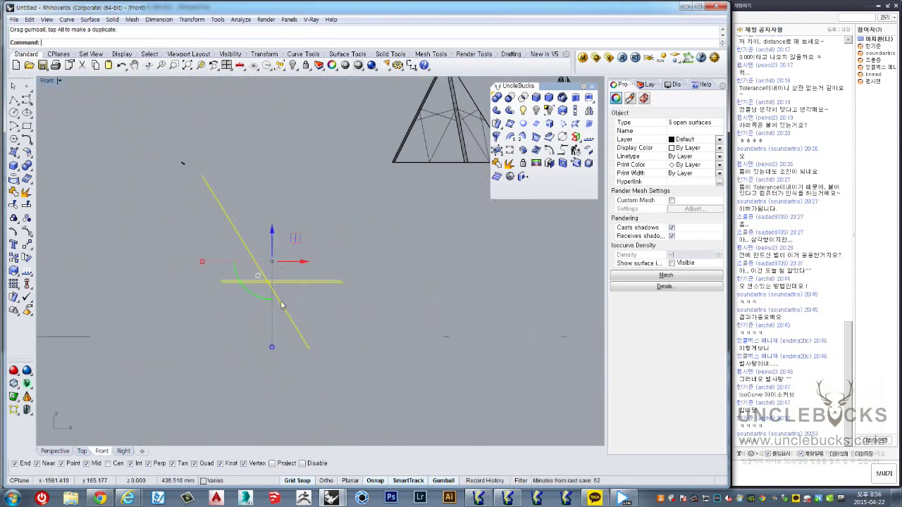
scroll(274, 292, up, 3)
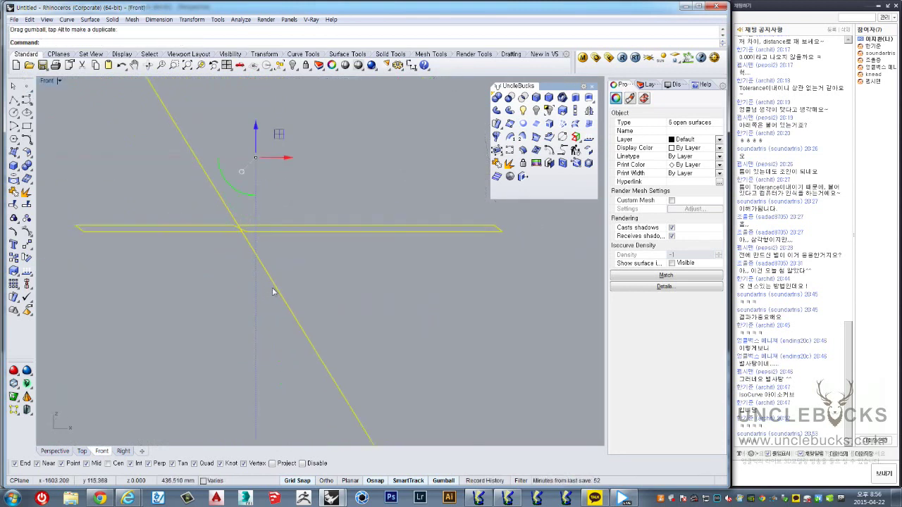
double_click(48, 81)
double_click(337, 81)
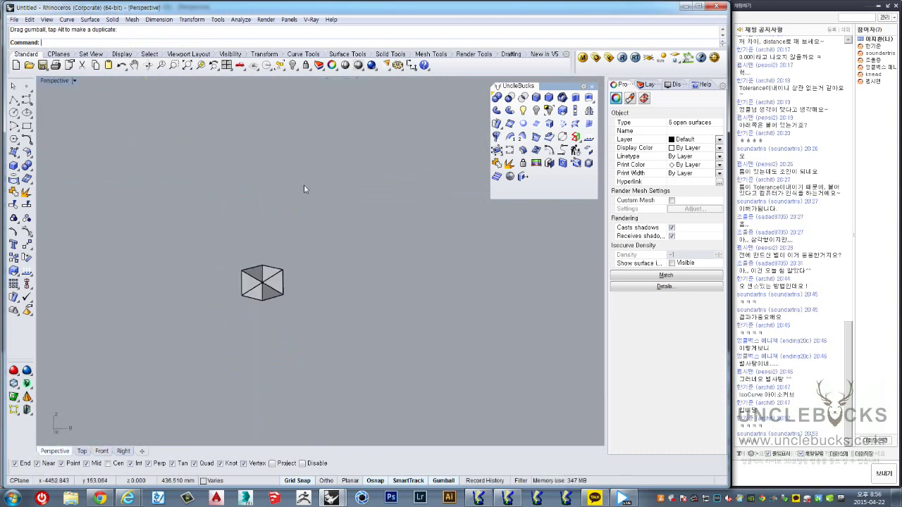
scroll(271, 212, up, 3)
scroll(271, 212, up, 2)
scroll(272, 334, up, 3)
mouse_move(272, 334)
right_down()
mouse_move(316, 249)
mouse_move(329, 277)
mouse_move(321, 280)
mouse_move(332, 252)
mouse_move(191, 105)
mouse_move(262, 195)
mouse_move(227, 187)
mouse_move(239, 217)
mouse_move(331, 264)
mouse_move(377, 307)
mouse_move(302, 272)
mouse_move(289, 288)
mouse_move(388, 416)
mouse_move(425, 354)
mouse_move(352, 328)
right_up()
key(Escape)
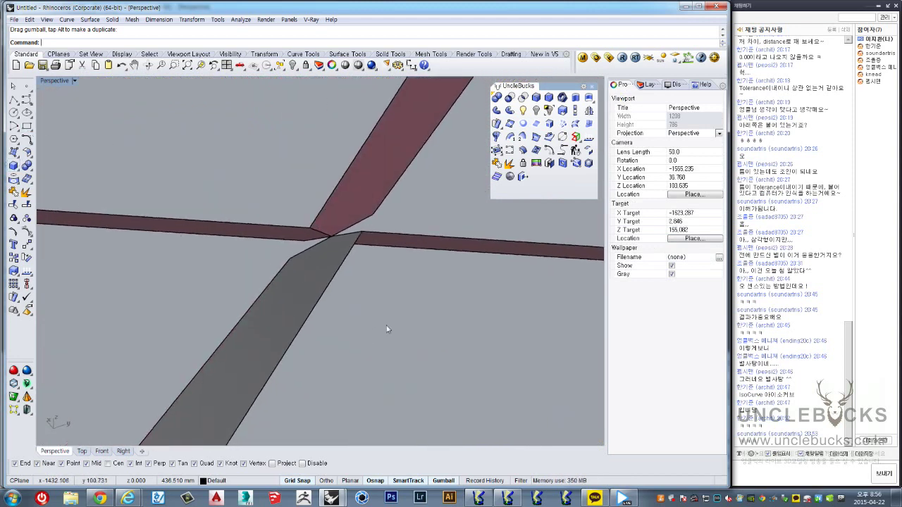
Step: Select all six strip pieces and 3D-rotate them using two reference points at the crossing
key(ctrl+a)
right_drag(238, 161, 138, 203)
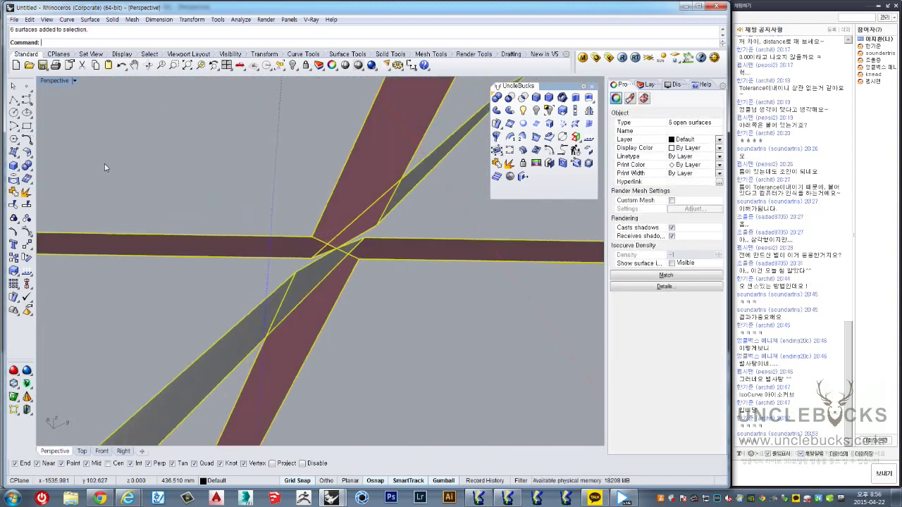
mouse_move(224, 136)
right_down()
mouse_move(282, 195)
mouse_move(285, 230)
mouse_move(282, 115)
mouse_move(306, 161)
mouse_move(268, 183)
mouse_move(242, 137)
mouse_move(298, 196)
right_up()
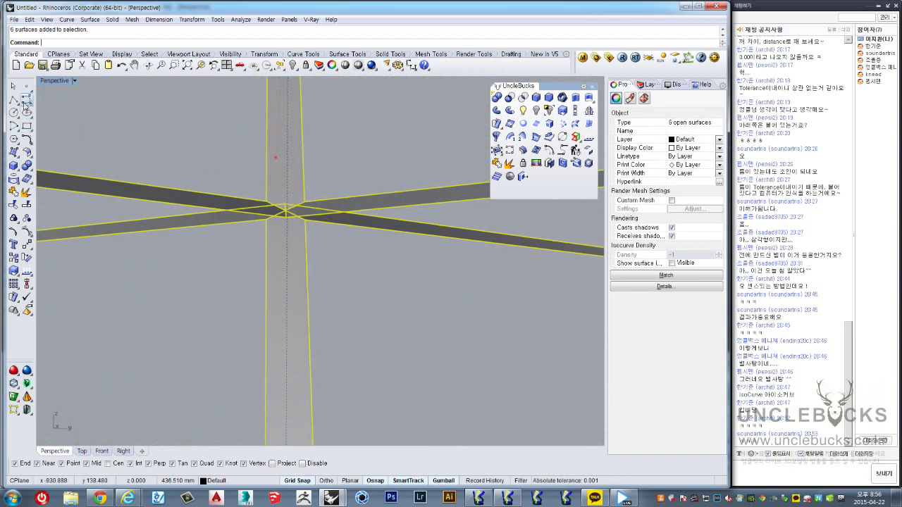
mouse_move(226, 252)
right_down()
mouse_move(268, 212)
mouse_move(314, 255)
mouse_move(241, 204)
mouse_move(308, 257)
mouse_move(318, 251)
mouse_move(118, 234)
mouse_move(99, 243)
right_up()
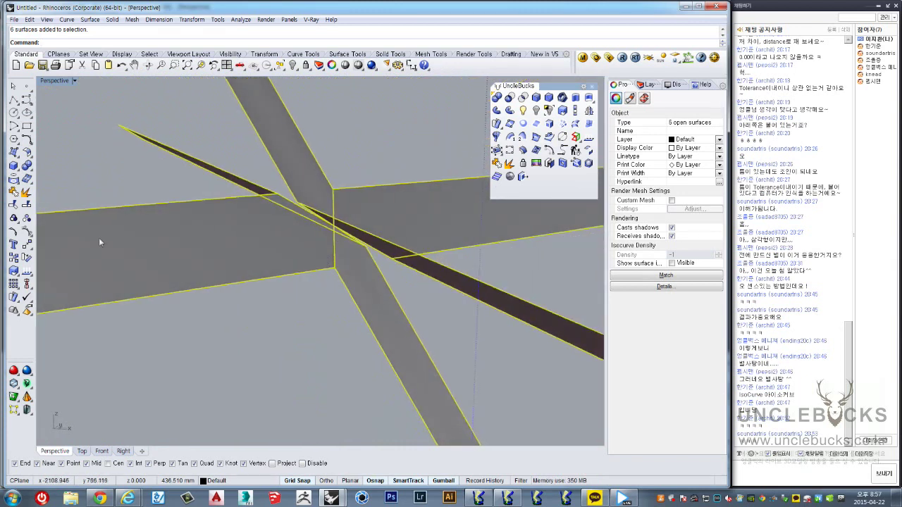
mouse_move(43, 302)
right_down()
mouse_move(53, 278)
mouse_move(27, 259)
right_up()
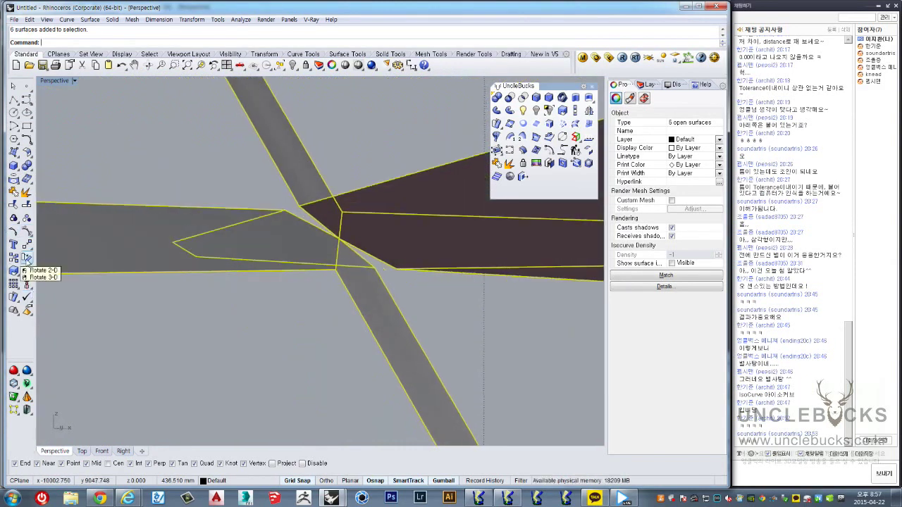
right_drag(127, 267, 328, 277)
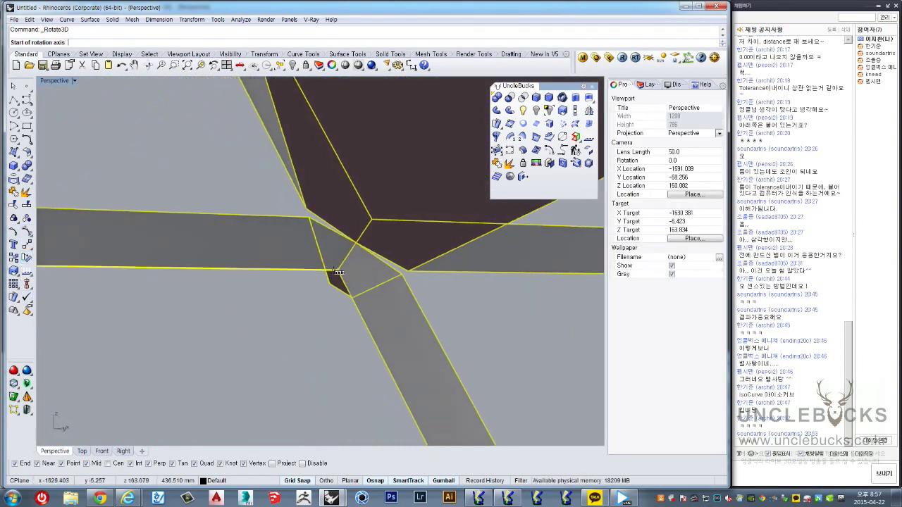
right_drag(407, 279, 441, 283)
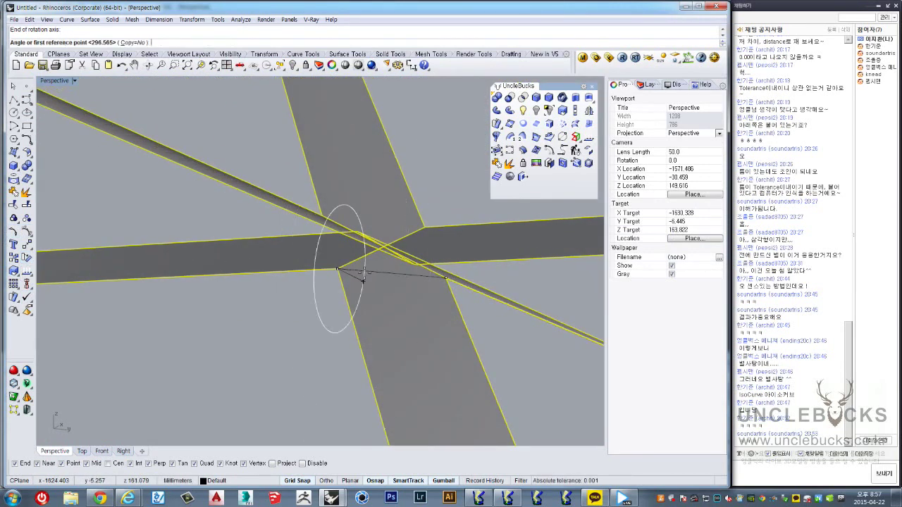
mouse_move(363, 278)
right_down()
mouse_move(447, 267)
mouse_move(495, 302)
mouse_move(303, 240)
mouse_move(234, 195)
right_up()
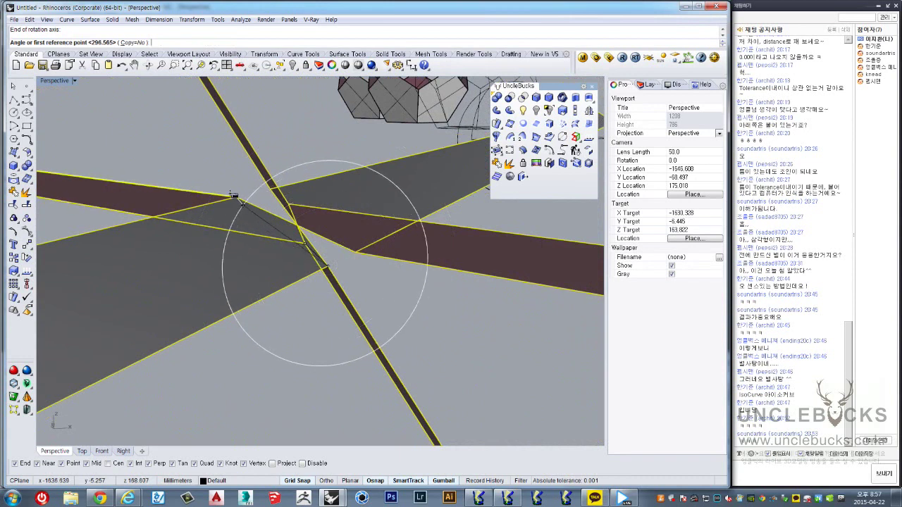
click(234, 195)
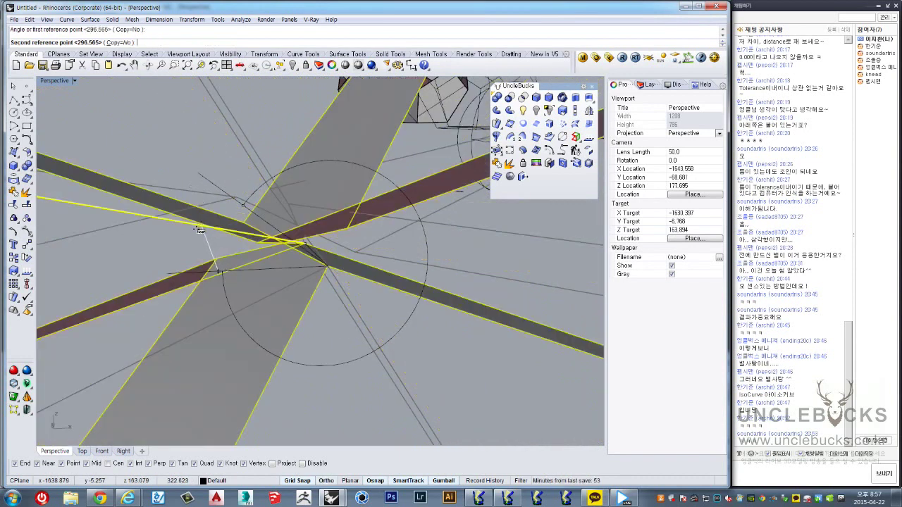
click(178, 246)
mouse_move(178, 247)
right_down()
mouse_move(251, 252)
mouse_move(234, 251)
right_up()
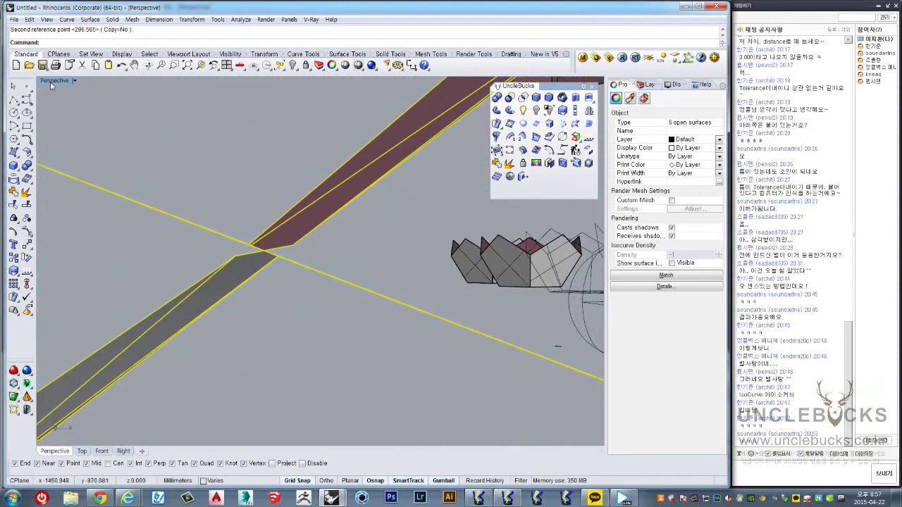
Step: In the front view, draw a two-point polyline along the yellow strip edge and move it 12 mm
double_click(43, 82)
right_drag(169, 374, 130, 363)
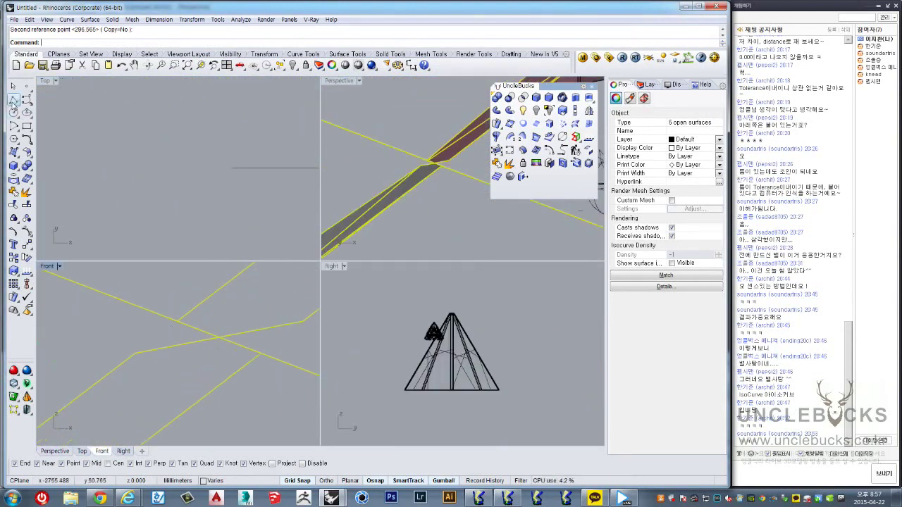
click(137, 354)
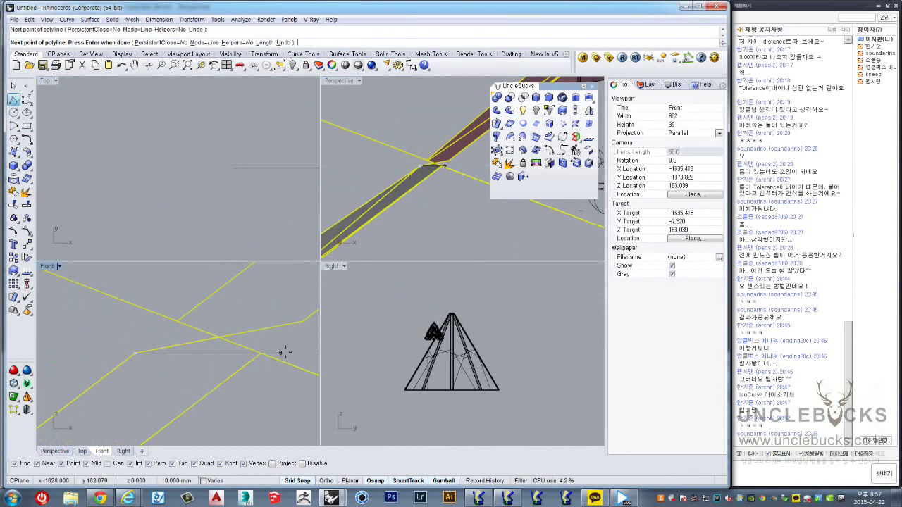
click(284, 352)
key(Return)
click(232, 352)
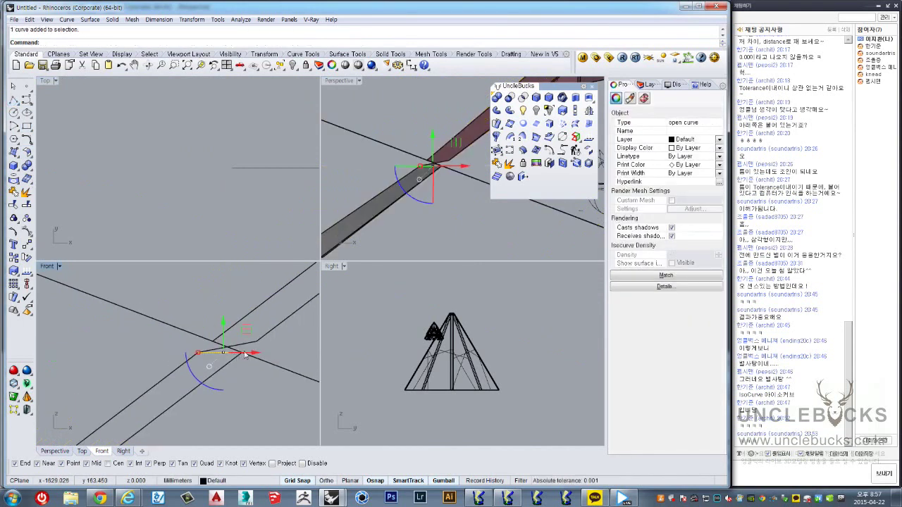
drag(245, 355, 195, 384)
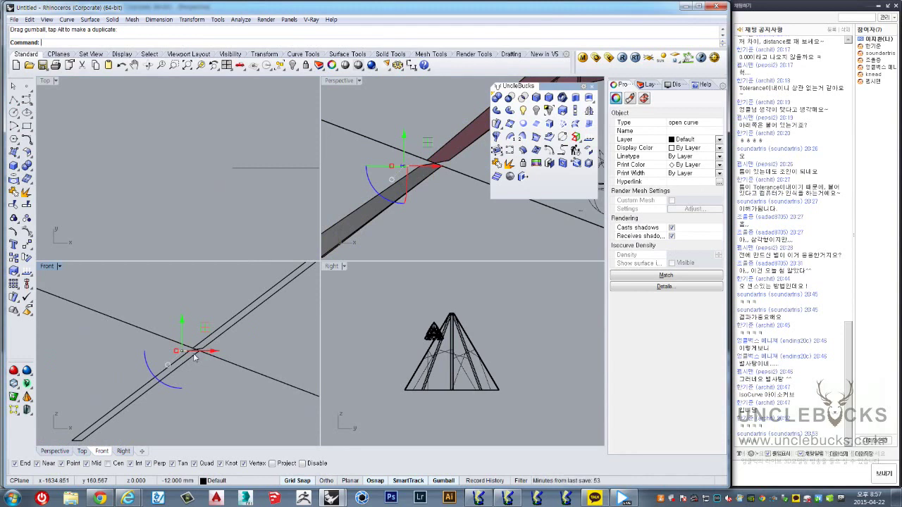
Step: In the maximized Perspective view, undo the polyline and the pieces' 3D rotation, then orbit to the strips' crossing
scroll(190, 327, up, 2)
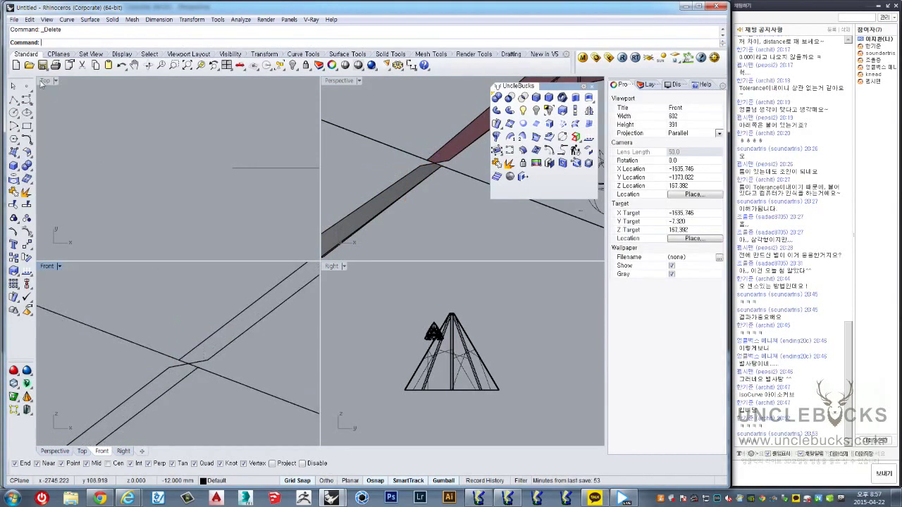
double_click(330, 84)
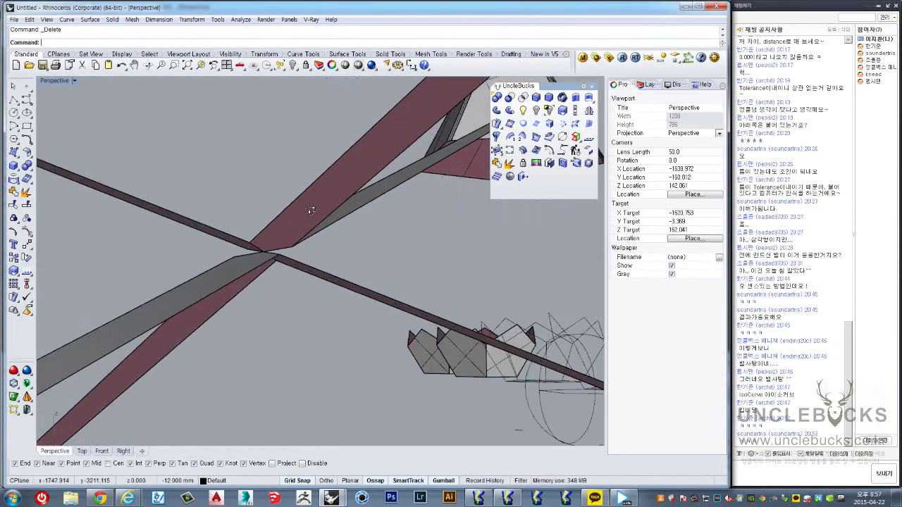
key(ctrl+z)
key(ctrl+z)
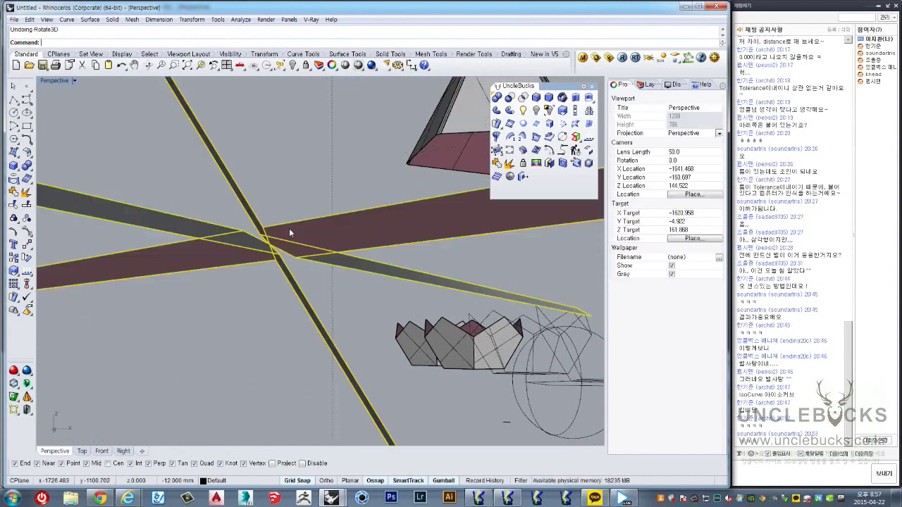
key(ctrl+z)
key(ctrl+z)
key(ctrl+z)
right_drag(286, 235, 301, 92)
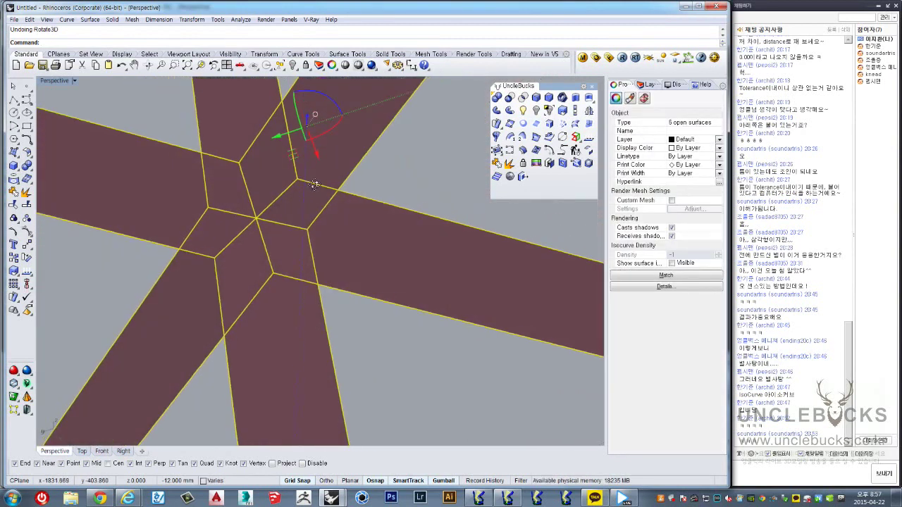
mouse_move(252, 160)
right_down()
mouse_move(201, 174)
mouse_move(169, 166)
right_up()
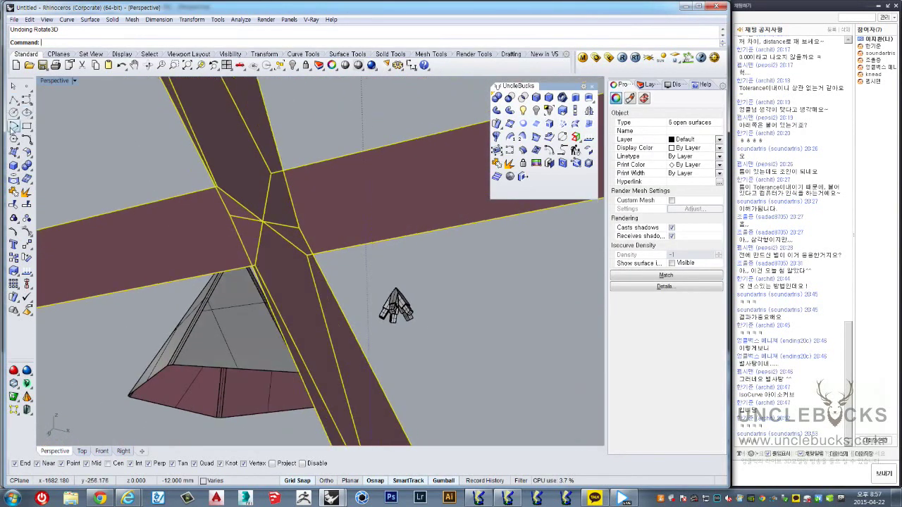
right_drag(117, 153, 260, 213)
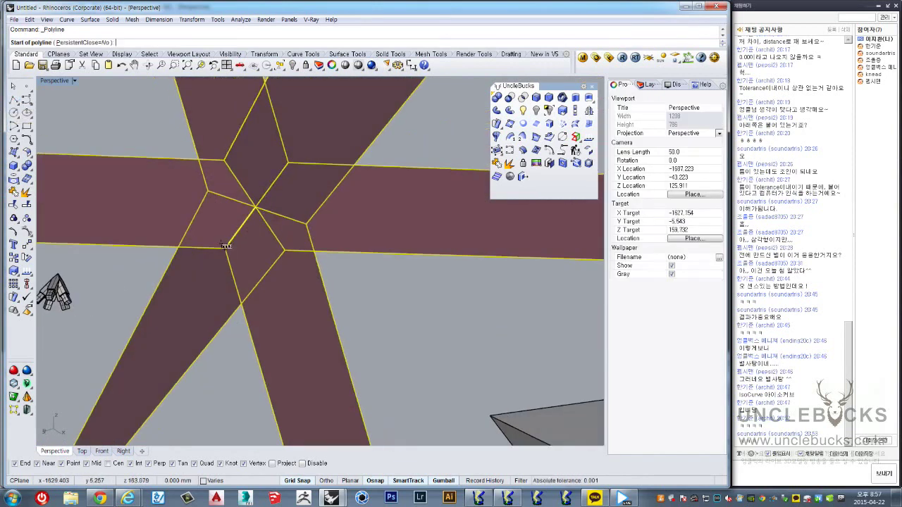
Step: Pick the triangle outline from the overlapping candidates and undo its accidental move
click(238, 209)
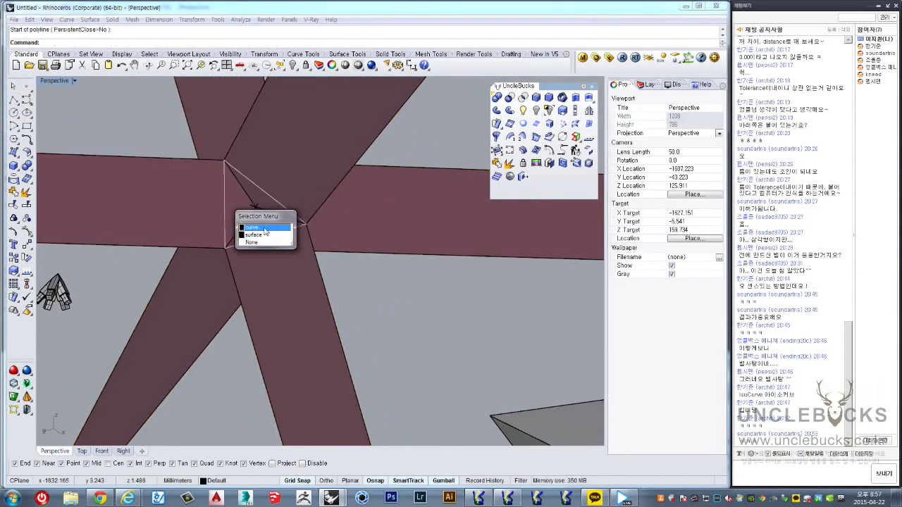
click(265, 231)
right_drag(265, 230, 480, 166)
right_drag(303, 215, 371, 262)
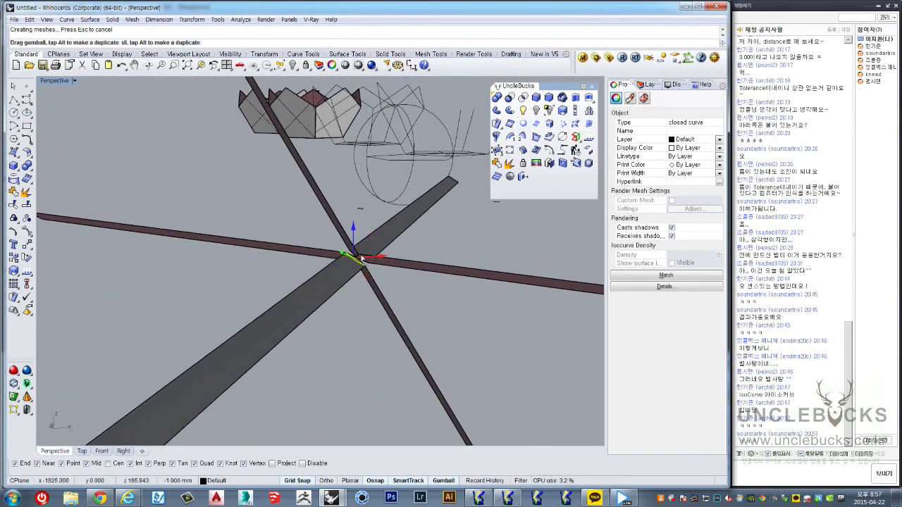
scroll(362, 288, up, 3)
scroll(332, 315, up, 3)
scroll(323, 337, up, 2)
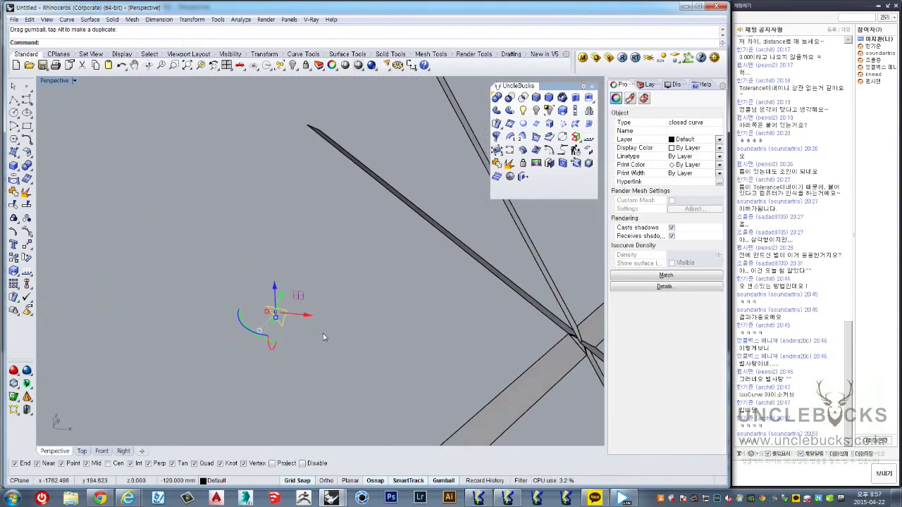
key(ctrl+z)
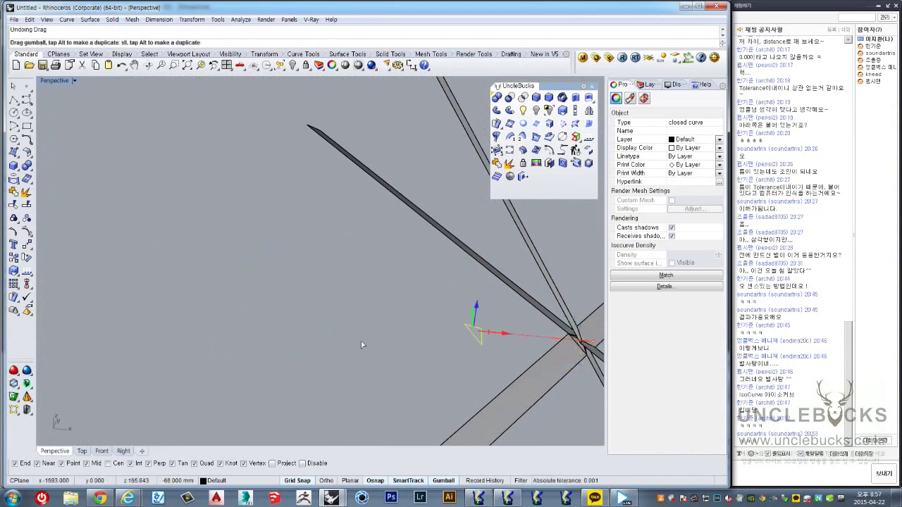
Step: Move the triangle curve away from the crossing, make a planar surface from it, and select it
drag(475, 330, 382, 306)
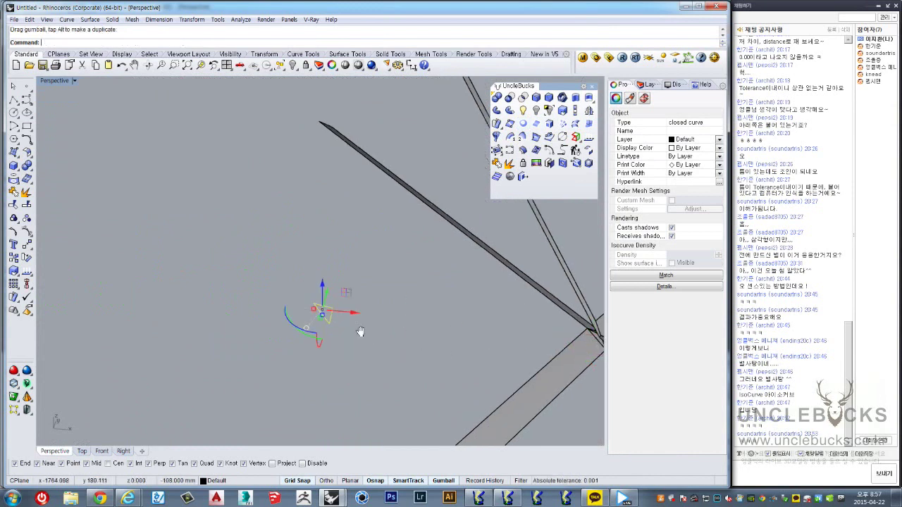
click(528, 125)
mouse_move(429, 199)
right_down()
mouse_move(343, 250)
mouse_move(95, 104)
right_up()
key(Escape)
click(343, 252)
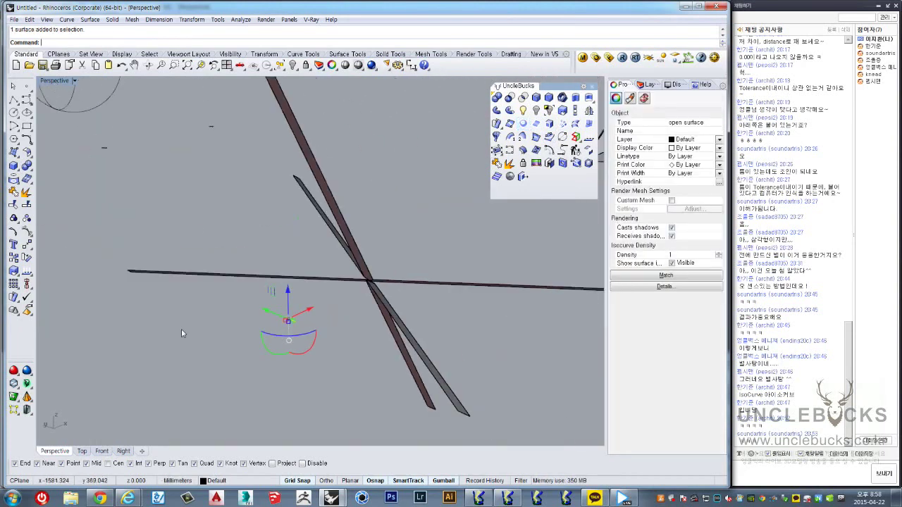
Step: In the four-view layout, move the triangular surface 178 mm left in the front view
scroll(185, 337, down, 3)
scroll(185, 338, down, 3)
double_click(55, 80)
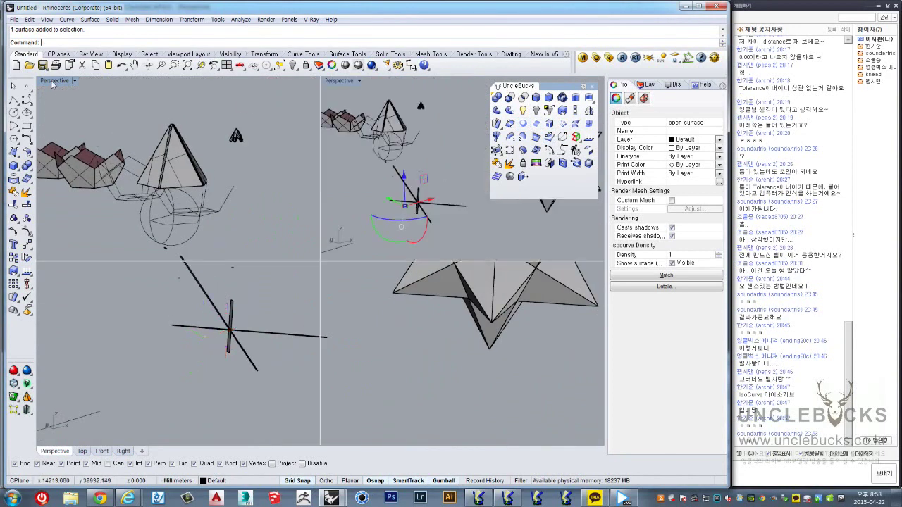
scroll(454, 343, up, 1)
scroll(343, 374, up, 3)
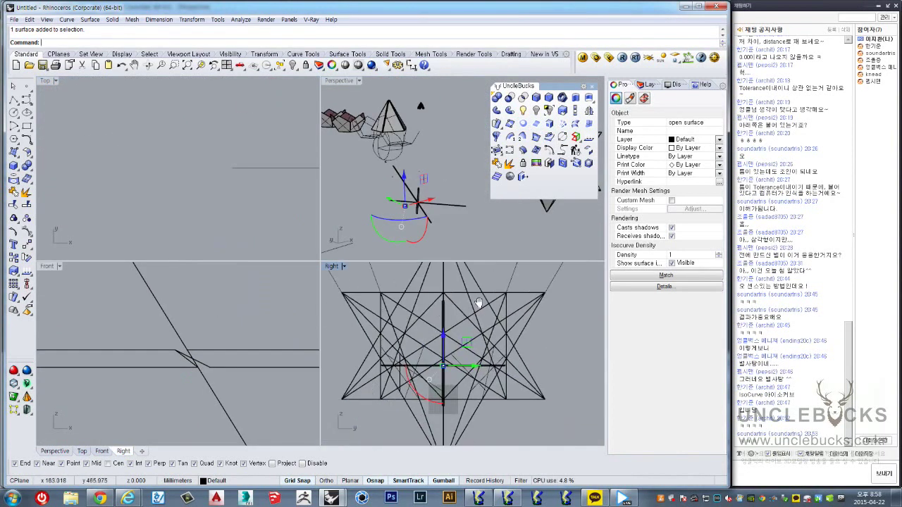
scroll(205, 367, down, 2)
scroll(189, 354, down, 2)
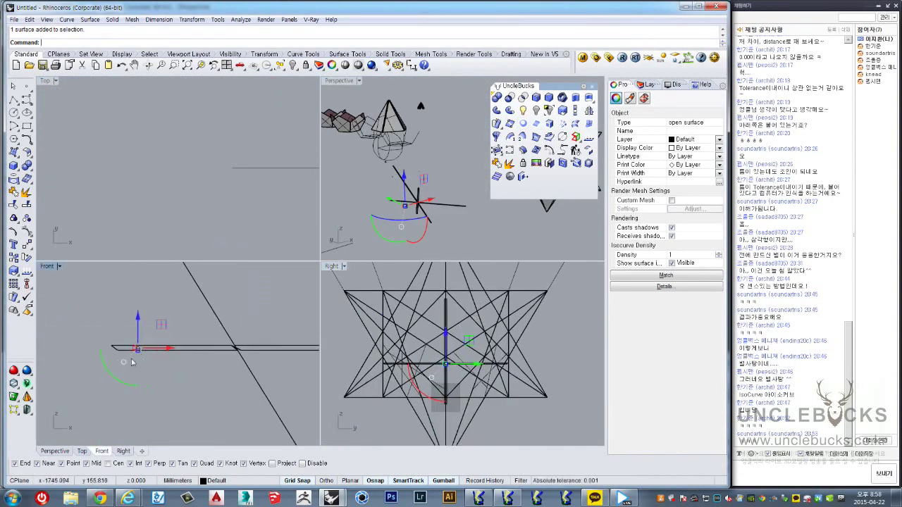
right_drag(189, 353, 294, 334)
drag(296, 333, 228, 334)
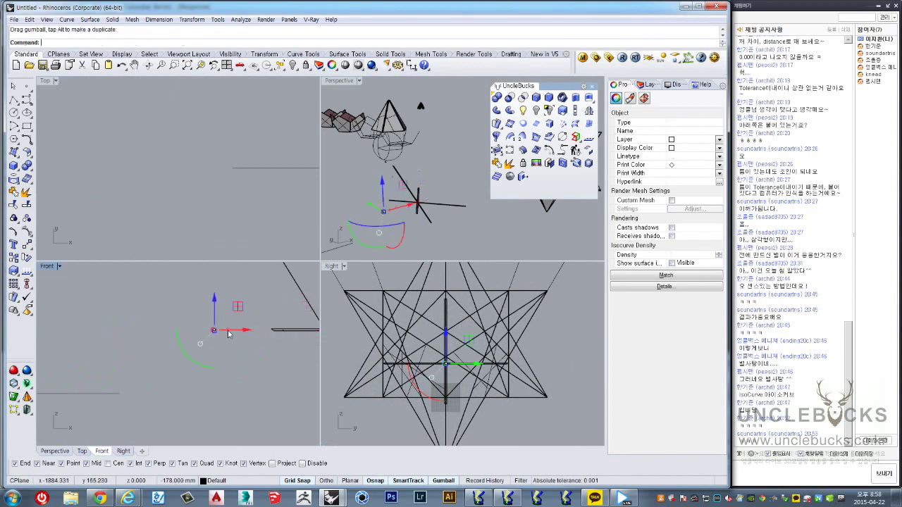
Step: In the maximized front view, reposition the triangular surface down, left, then up and right
double_click(47, 266)
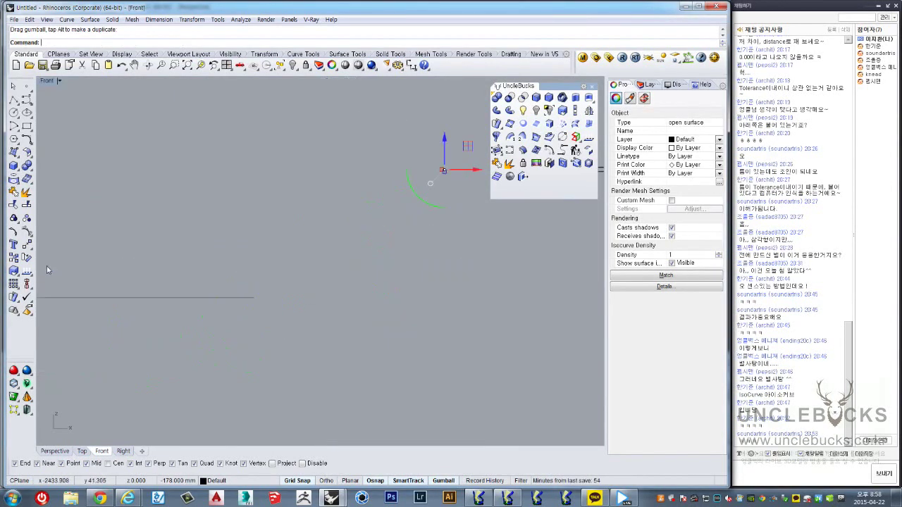
drag(451, 178, 265, 272)
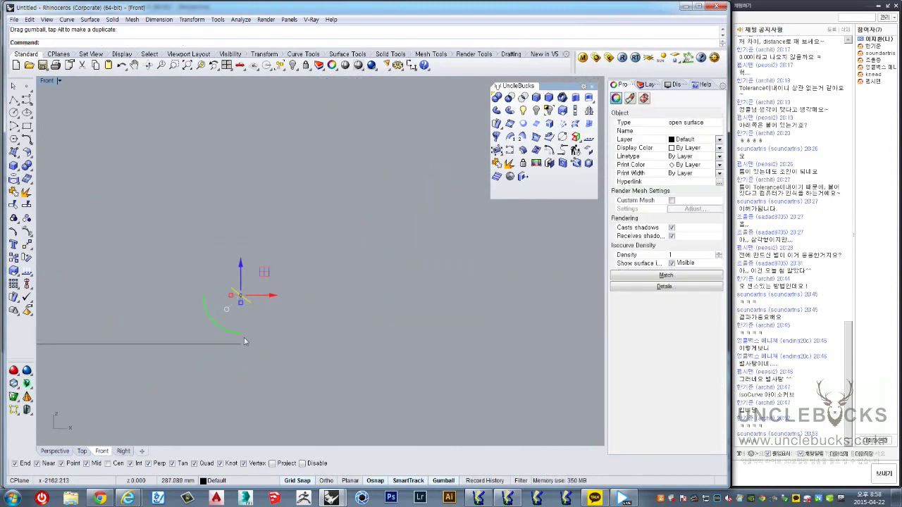
drag(244, 325, 240, 283)
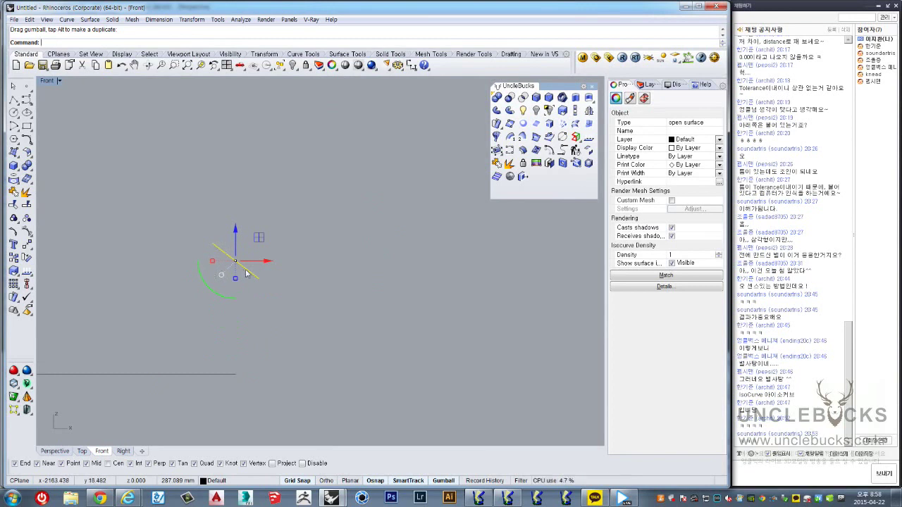
drag(246, 274, 273, 257)
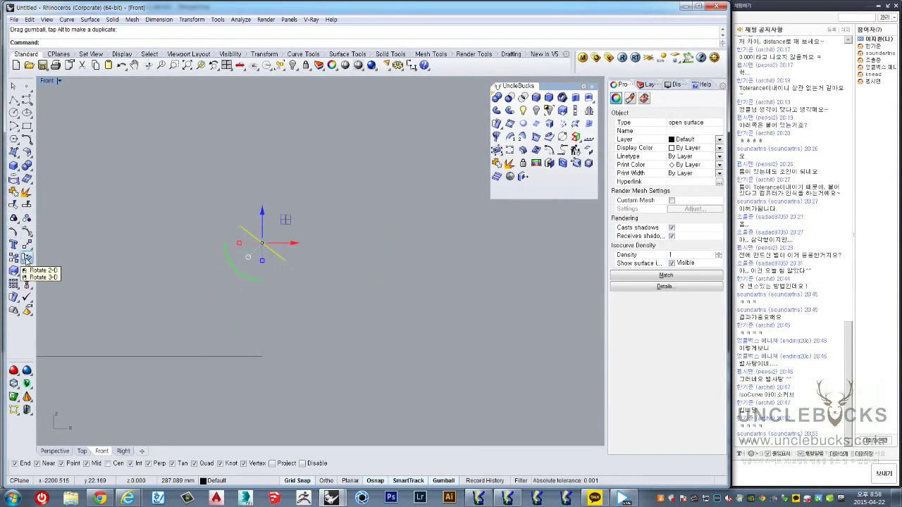
Step: Rotate the triangular surface about its edge endpoint until the edge is horizontal, then shift it up-right
click(26, 260)
click(285, 260)
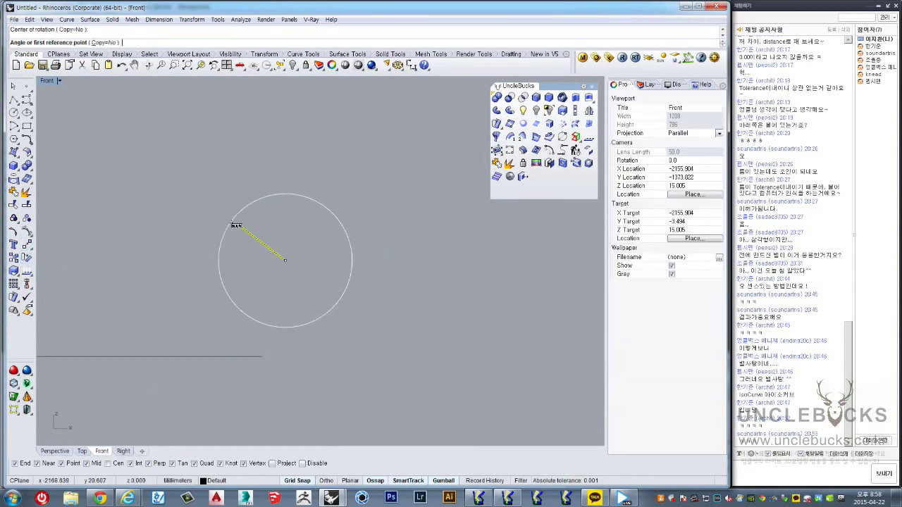
click(233, 225)
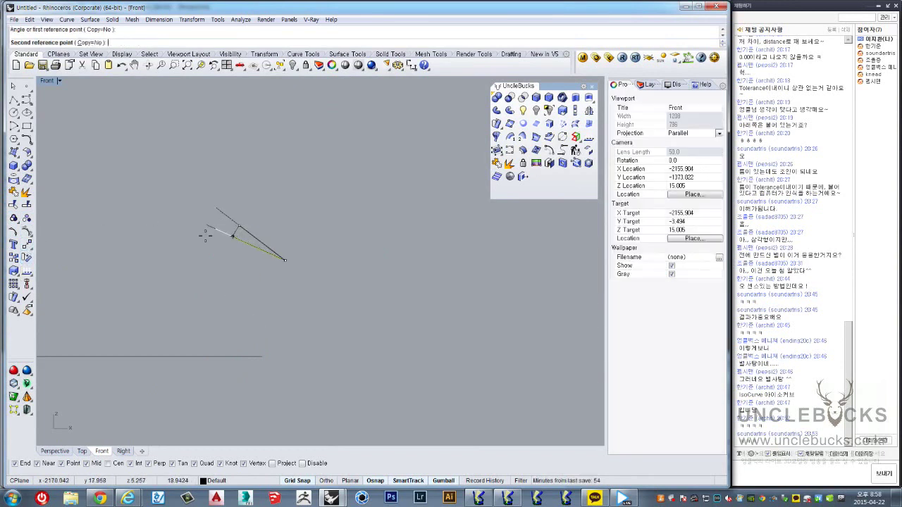
click(156, 257)
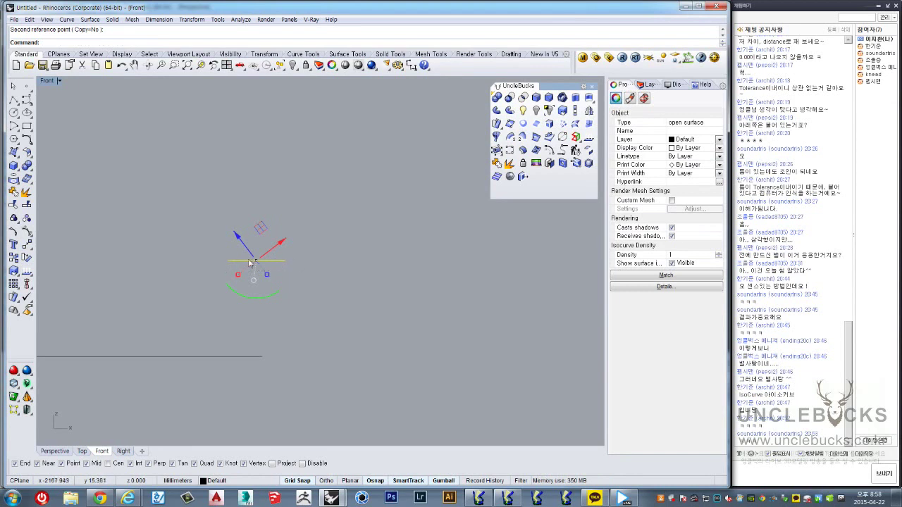
mouse_move(250, 263)
mouse_down()
mouse_move(293, 259)
mouse_move(304, 234)
mouse_up()
scroll(282, 243, up, 3)
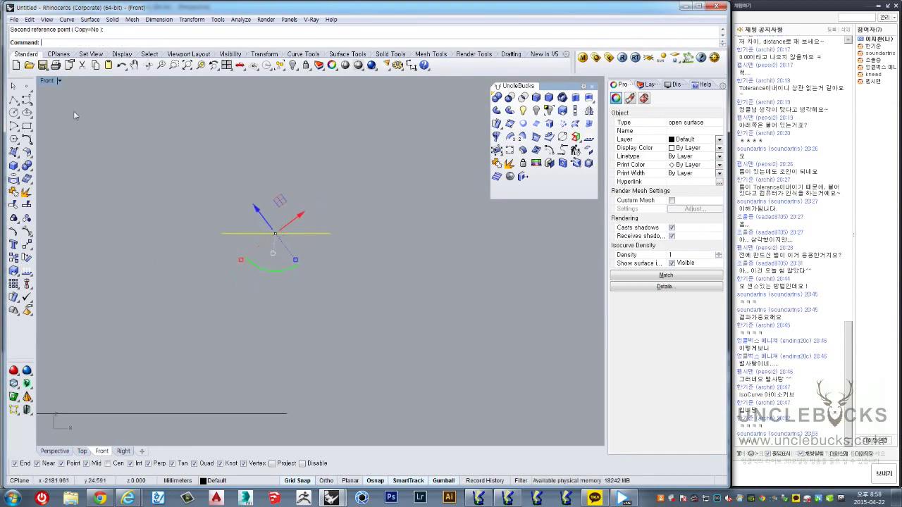
Step: Select all seven surfaces and inspect them in the maximized Perspective view
double_click(47, 81)
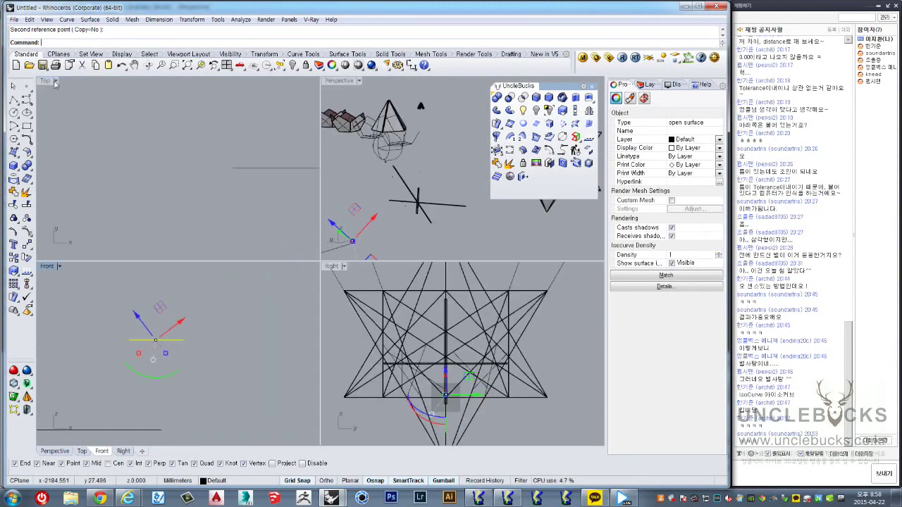
double_click(329, 80)
scroll(233, 317, up, 3)
scroll(236, 321, up, 2)
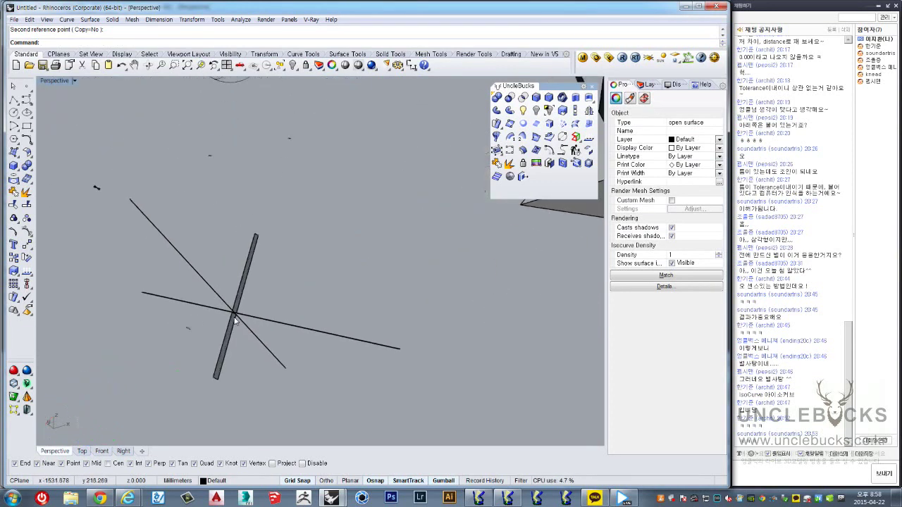
scroll(234, 318, up, 2)
scroll(220, 330, up, 2)
key(ctrl+a)
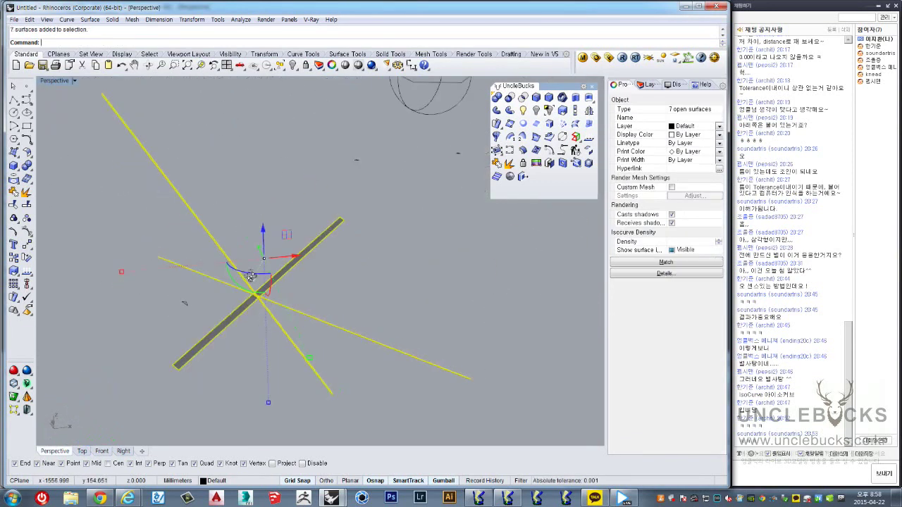
right_drag(257, 299, 247, 312)
Step: Restore the four-view layout and zoom in on the surfaces
double_click(55, 81)
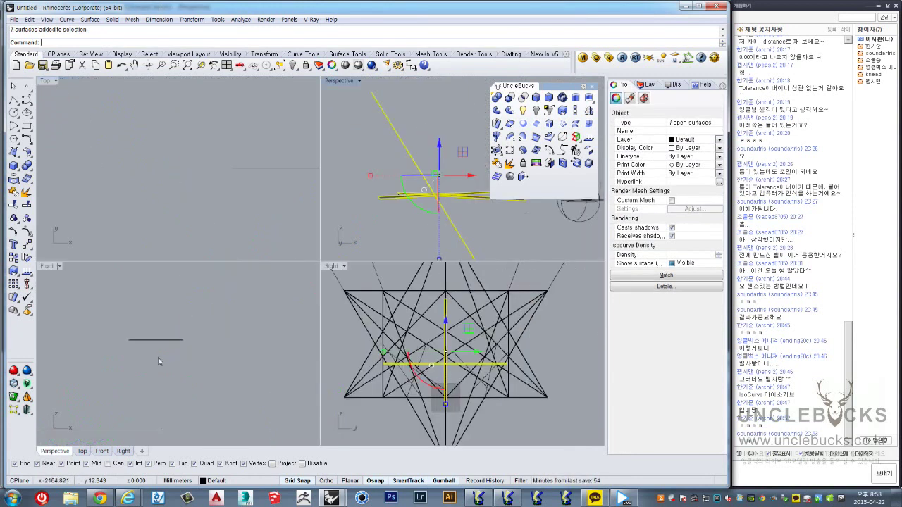
scroll(194, 374, down, 2)
scroll(169, 361, down, 2)
scroll(162, 357, up, 2)
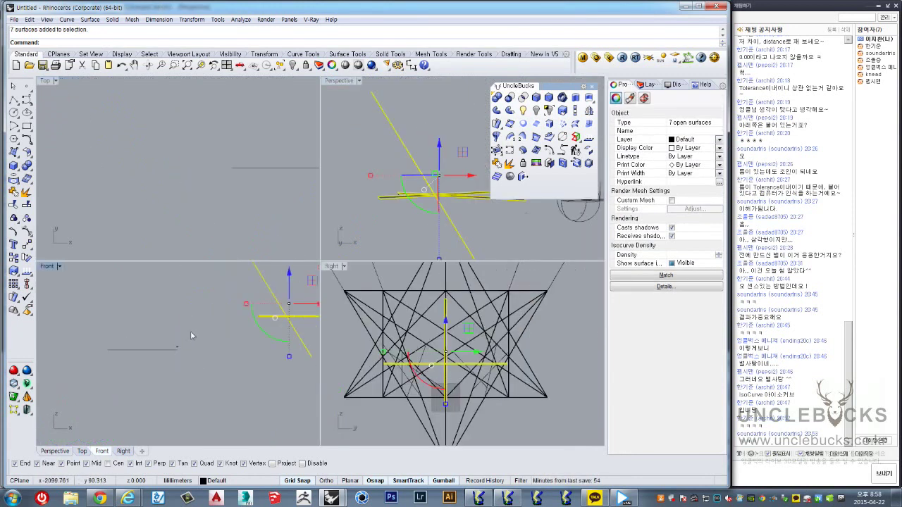
scroll(204, 330, up, 2)
scroll(215, 326, up, 2)
scroll(174, 321, up, 2)
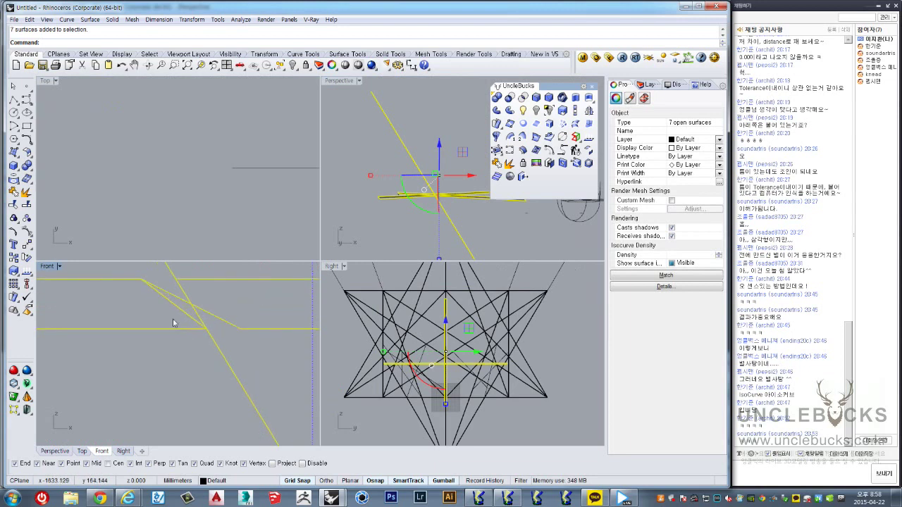
scroll(196, 350, up, 2)
scroll(200, 310, up, 2)
scroll(204, 338, up, 2)
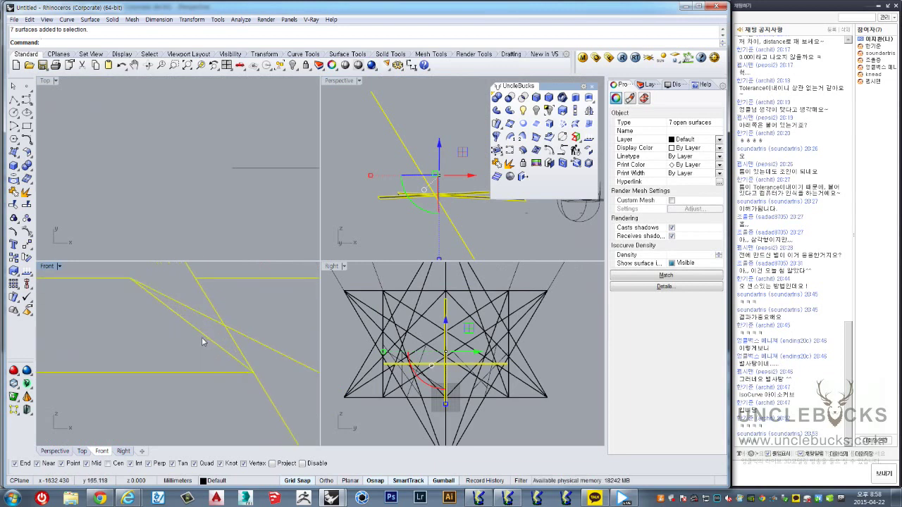
scroll(204, 340, up, 2)
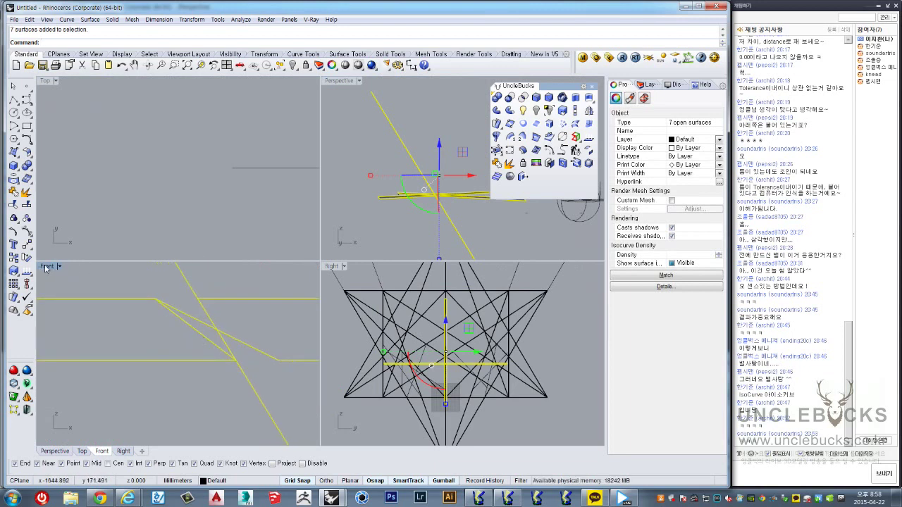
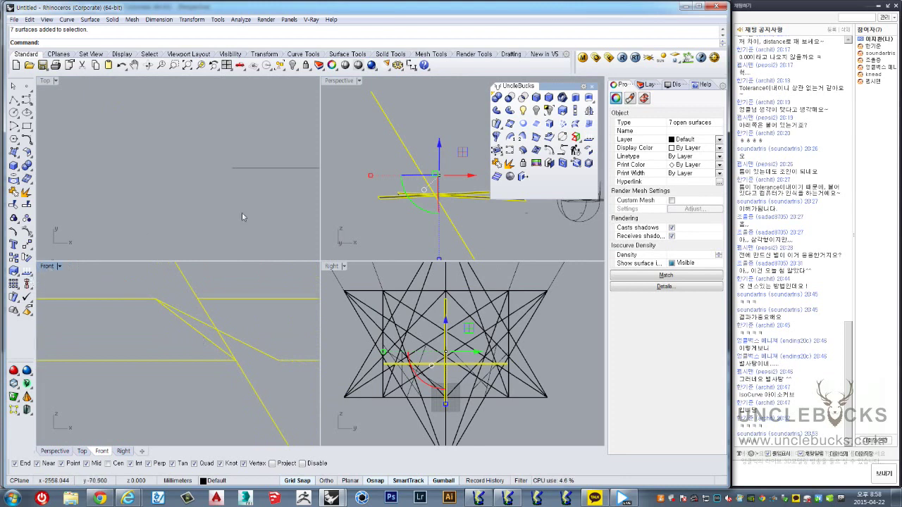
Step: Try a 2-D rotation of the strips about their crossing point, then undo it
click(27, 258)
click(235, 360)
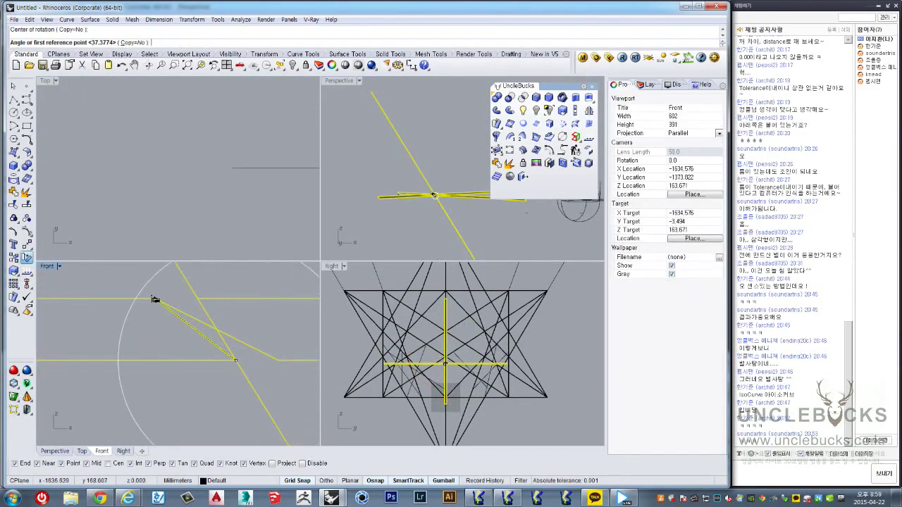
click(155, 299)
click(113, 343)
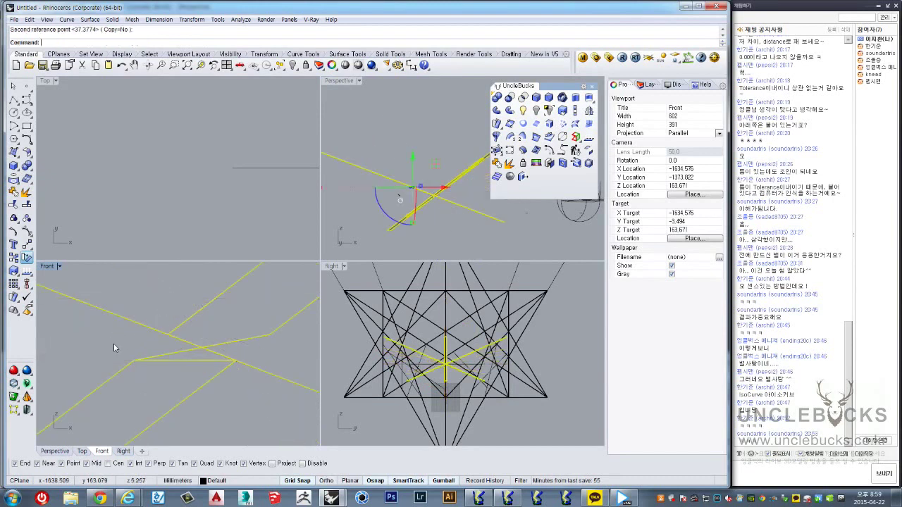
scroll(211, 346, down, 2)
scroll(211, 346, down, 3)
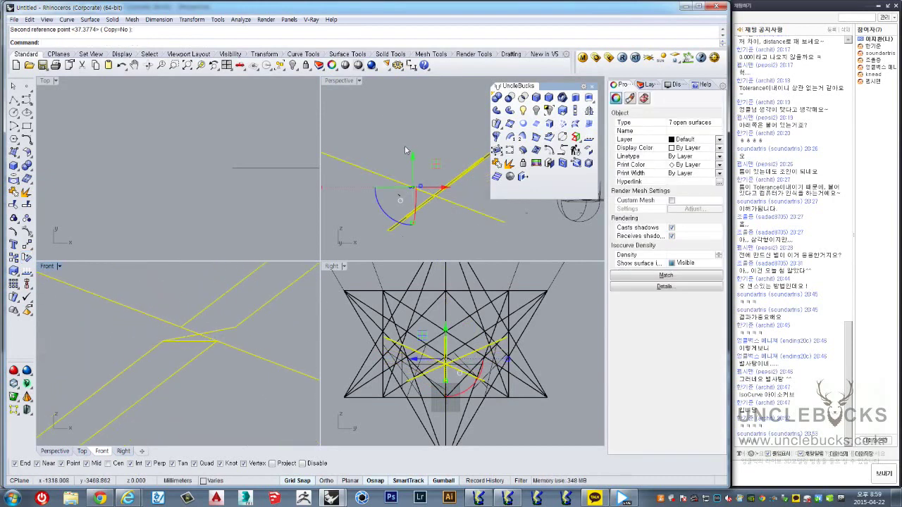
key(ctrl+z)
Step: In a maximized Perspective view, start Rotate 3-D with an axis through the strips' crossing
double_click(341, 85)
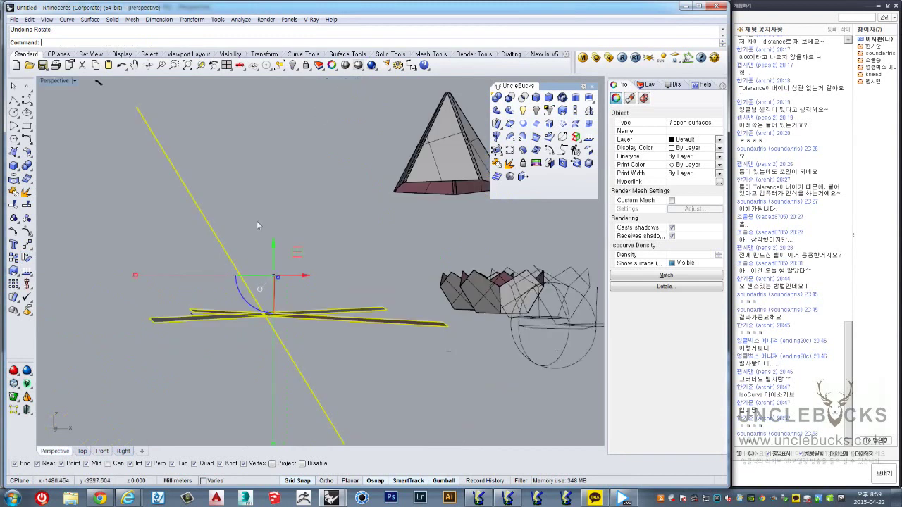
right_drag(256, 221, 301, 271)
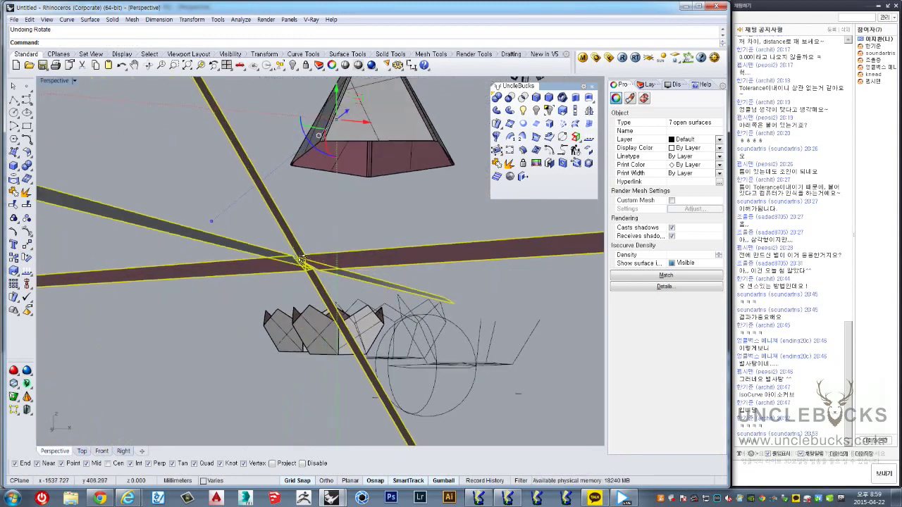
scroll(303, 271, up, 3)
scroll(304, 270, up, 2)
scroll(304, 270, down, 1)
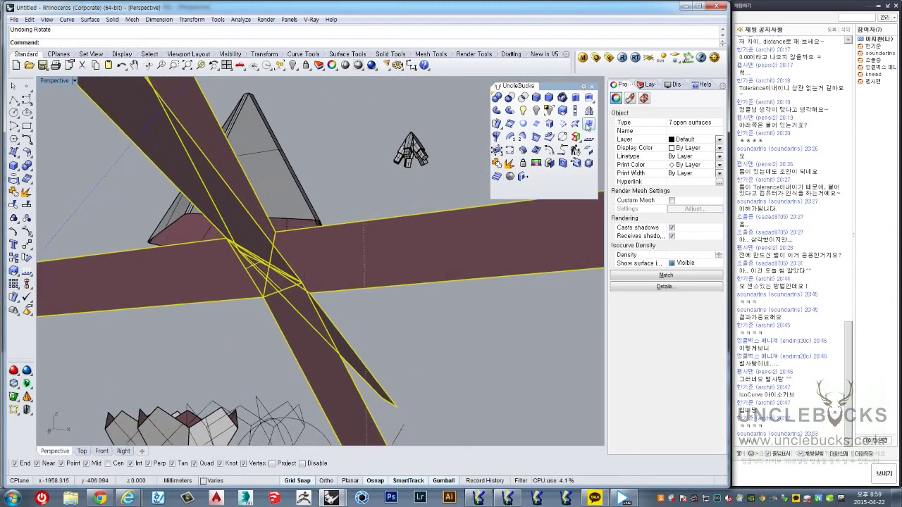
right_click(26, 257)
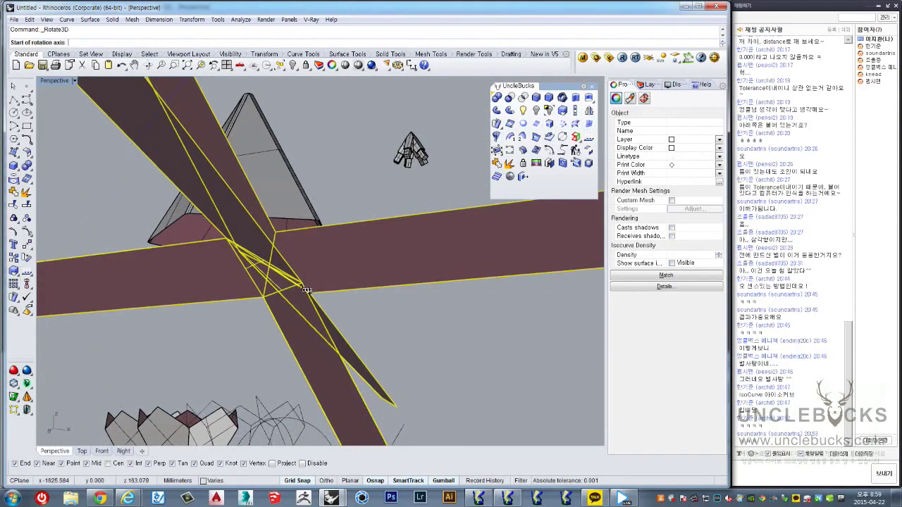
click(270, 296)
click(302, 284)
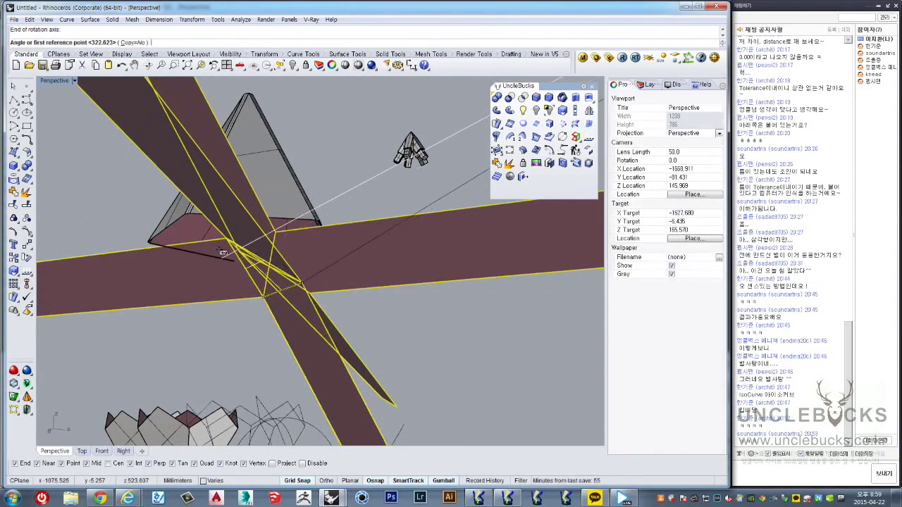
Step: Pick the reference point and finish the 3-D rotation of the seven strips
scroll(240, 240, up, 2)
scroll(232, 233, up, 2)
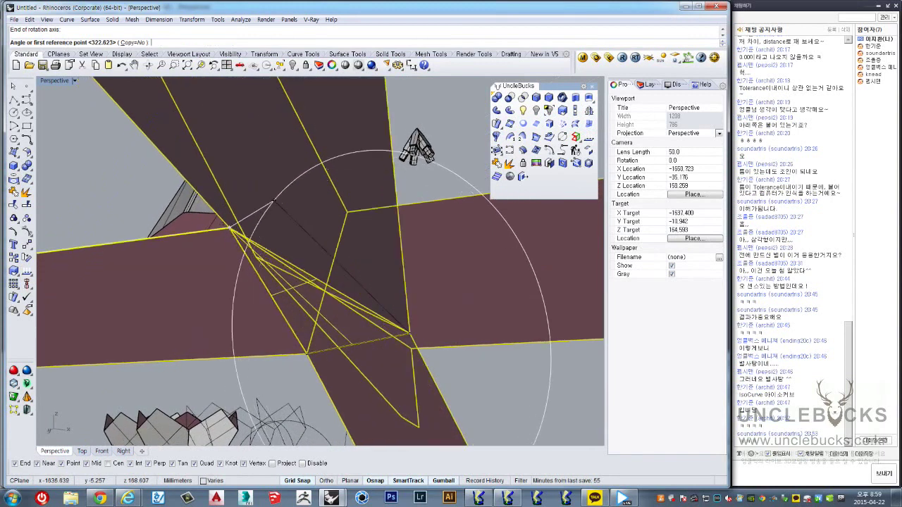
right_drag(273, 201, 227, 203)
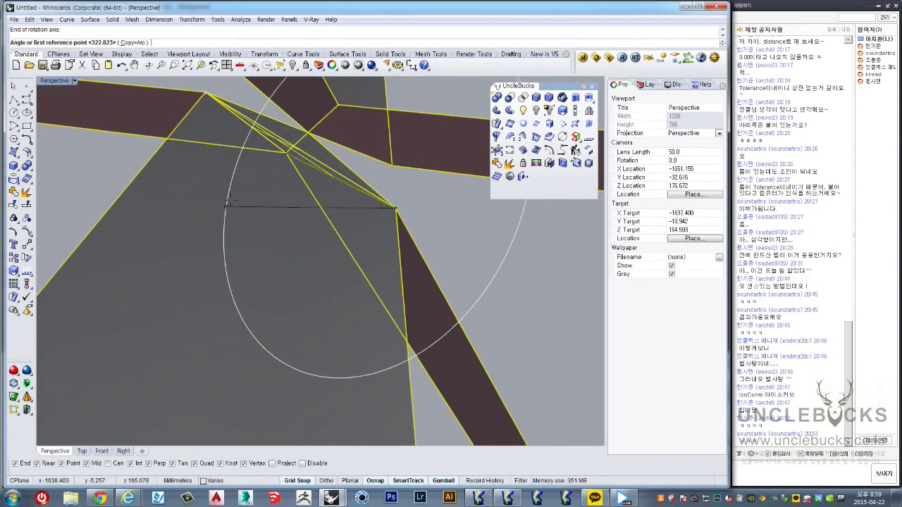
scroll(232, 190, down, 3)
scroll(237, 171, up, 3)
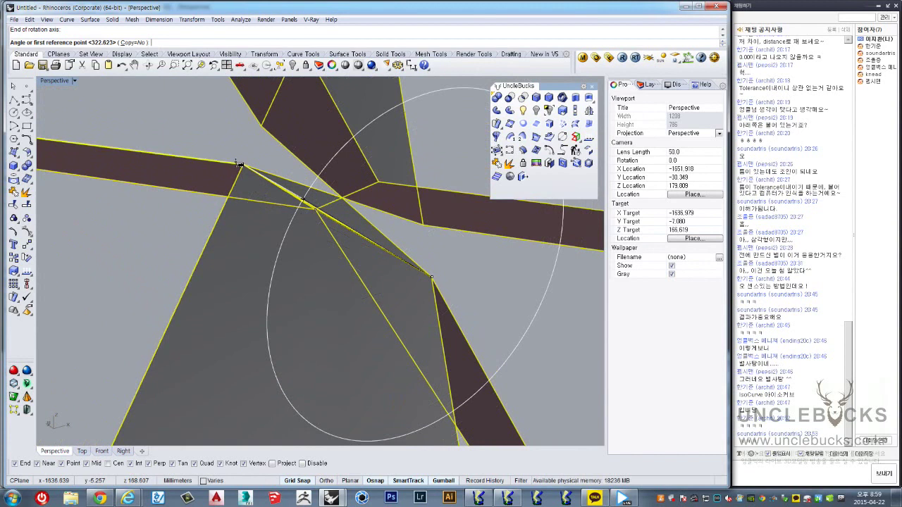
mouse_move(239, 164)
right_down()
mouse_move(250, 128)
mouse_move(121, 238)
mouse_move(254, 258)
mouse_move(297, 211)
mouse_move(319, 162)
mouse_move(337, 153)
mouse_move(353, 170)
mouse_move(312, 225)
mouse_move(276, 197)
mouse_move(282, 207)
mouse_move(339, 203)
right_up()
click(250, 128)
key(Escape)
scroll(117, 250, down, 5)
scroll(237, 234, up, 5)
scroll(283, 206, down, 3)
scroll(285, 207, down, 3)
scroll(291, 212, down, 2)
scroll(298, 221, down, 3)
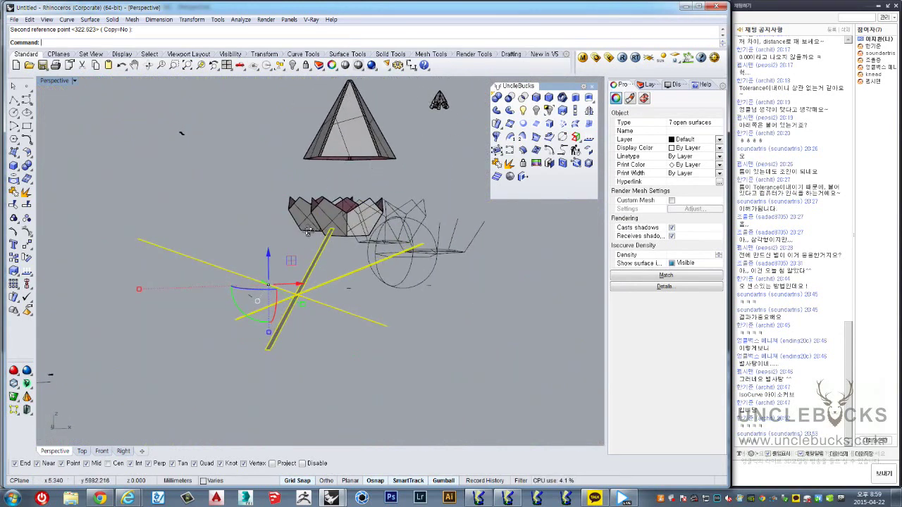
Step: Delete the two upper and the two lower crossing strips in Perspective
scroll(296, 282, up, 3)
scroll(285, 321, up, 3)
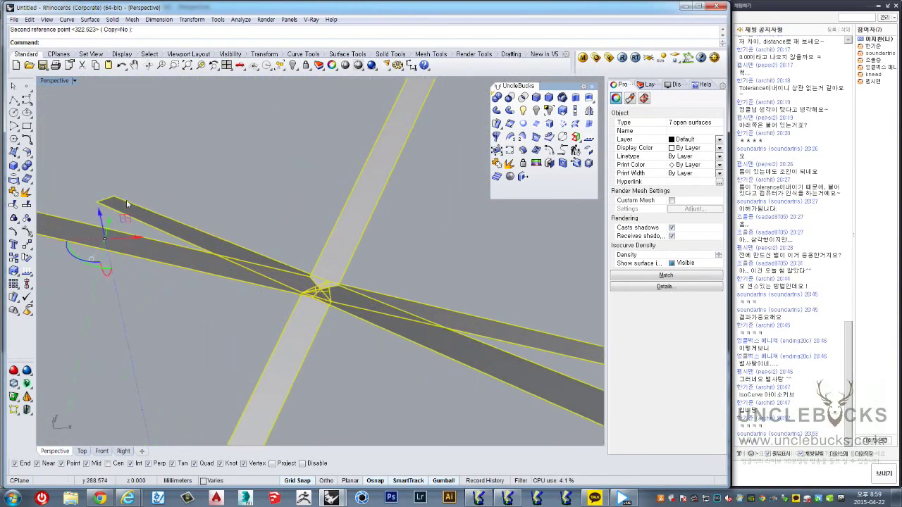
double_click(52, 81)
double_click(51, 81)
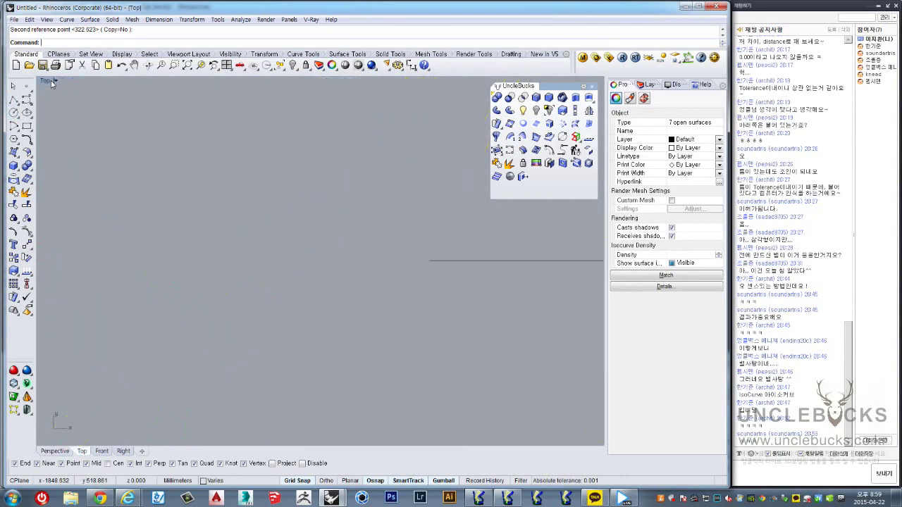
double_click(56, 82)
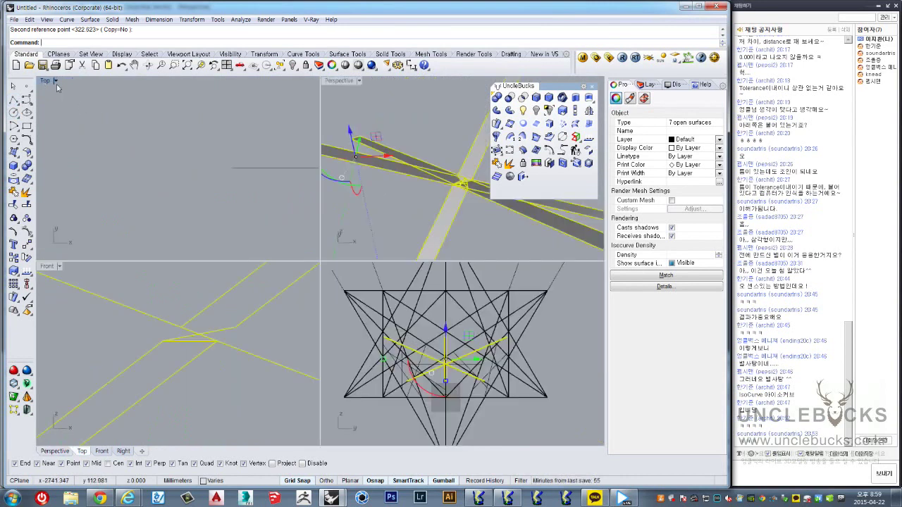
double_click(339, 80)
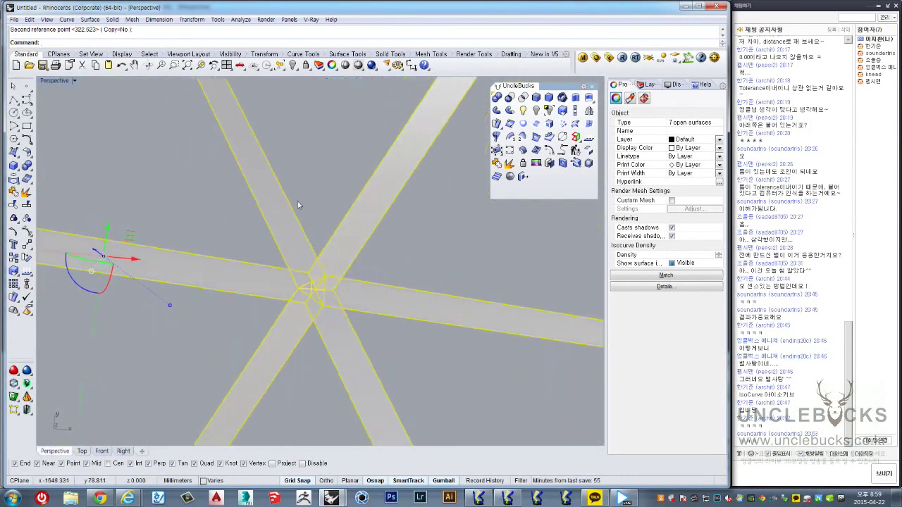
scroll(275, 270, down, 3)
right_drag(282, 278, 45, 171)
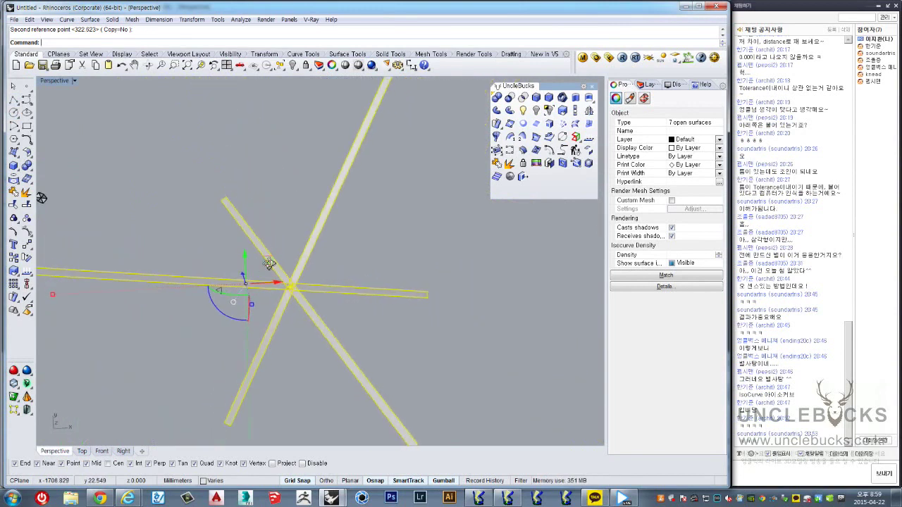
click(241, 210)
drag(313, 226, 279, 281)
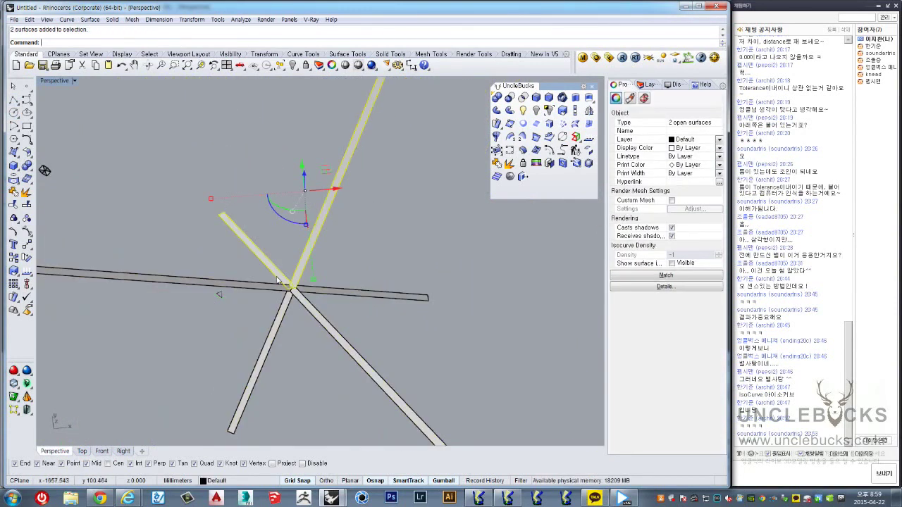
key(Delete)
drag(453, 352, 278, 371)
key(Delete)
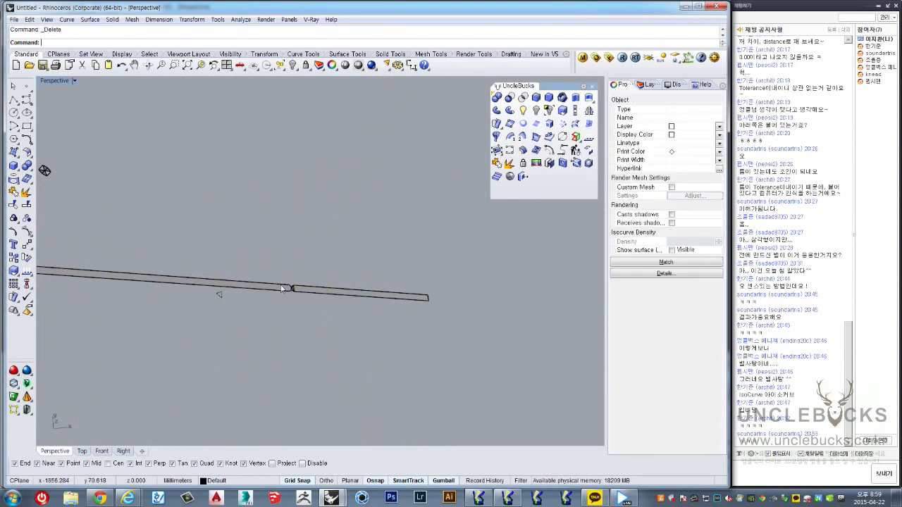
Step: Delete the small triangular surface, then restore it with undo
scroll(280, 274, up, 3)
mouse_move(280, 274)
right_down()
mouse_move(322, 286)
mouse_move(292, 332)
mouse_move(322, 309)
mouse_move(307, 338)
mouse_move(363, 321)
right_up()
click(346, 323)
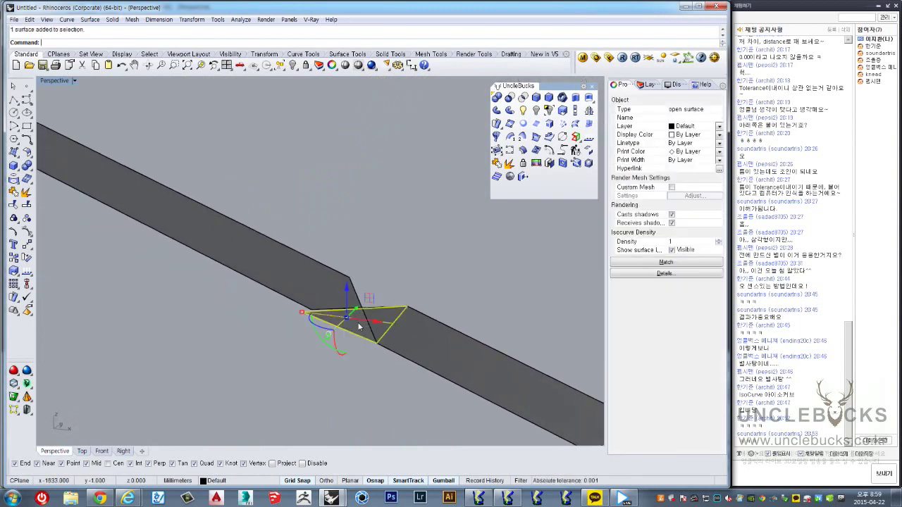
key(Delete)
mouse_move(328, 273)
right_down()
mouse_move(358, 302)
mouse_move(351, 329)
mouse_move(358, 296)
right_up()
drag(404, 279, 306, 354)
mouse_move(307, 353)
right_down()
mouse_move(362, 312)
mouse_move(322, 266)
mouse_move(310, 317)
mouse_move(320, 302)
mouse_move(247, 340)
right_up()
key(ctrl+z)
Step: Reselect the remaining strip's surfaces back in the four-view layout
key(Escape)
click(315, 298)
key(Escape)
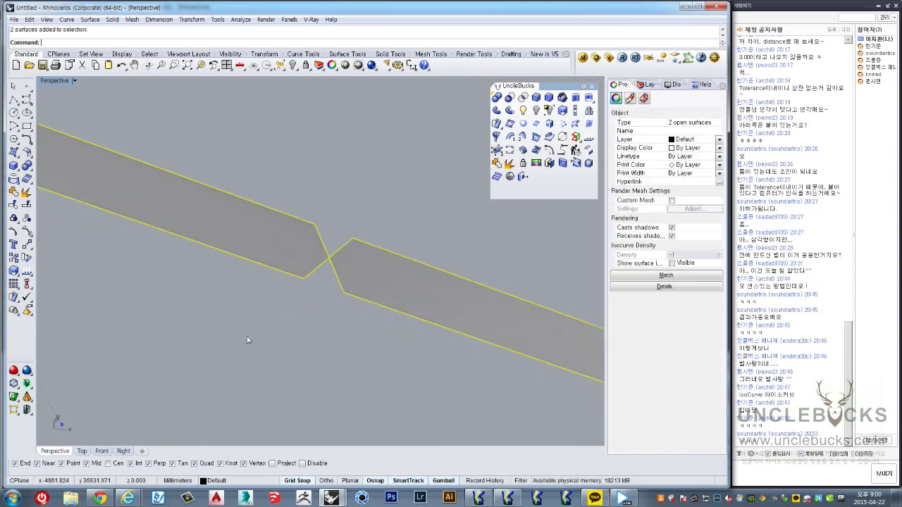
double_click(48, 84)
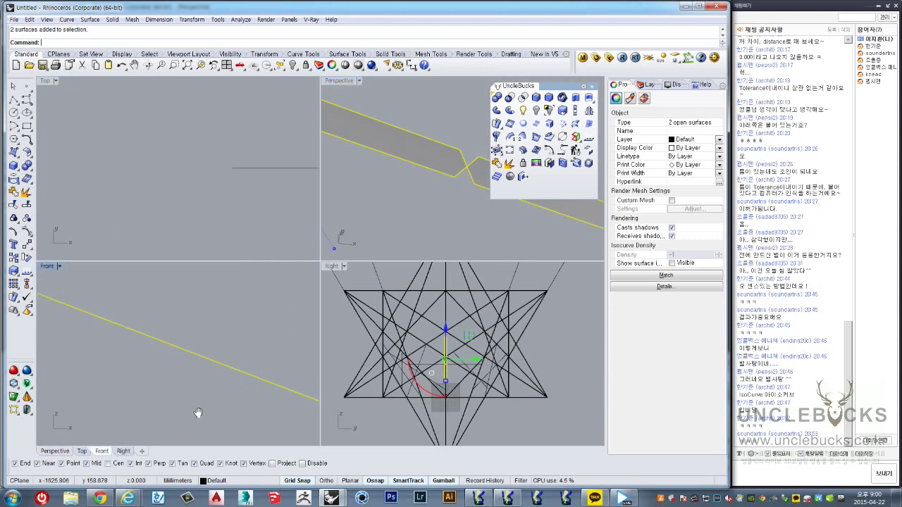
mouse_move(198, 413)
right_down()
mouse_move(202, 371)
mouse_move(122, 339)
mouse_move(158, 332)
right_up()
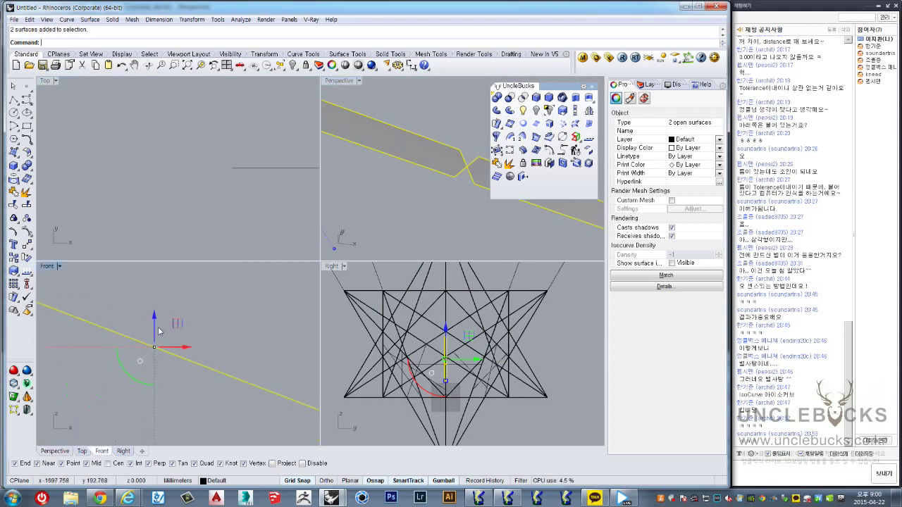
key(Escape)
click(127, 347)
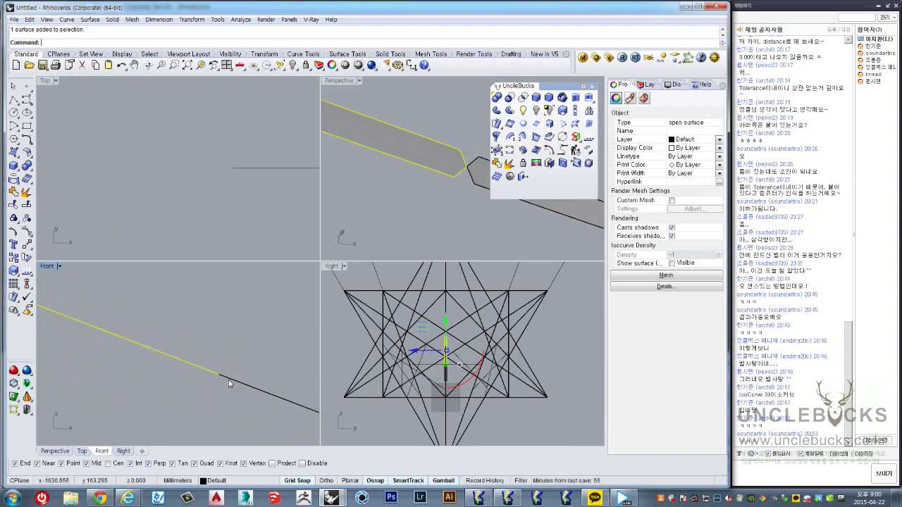
Step: Draw a circle of radius 60 centred on the strip's endpoint
click(14, 113)
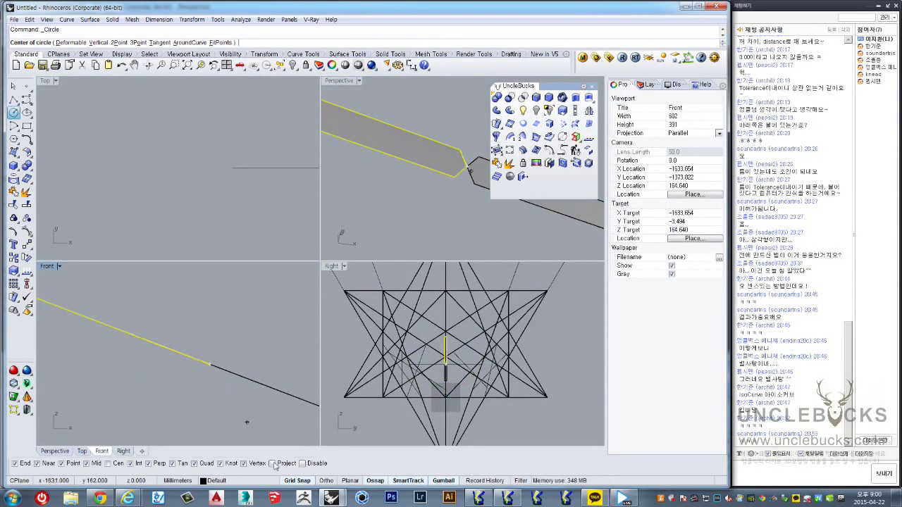
key(Escape)
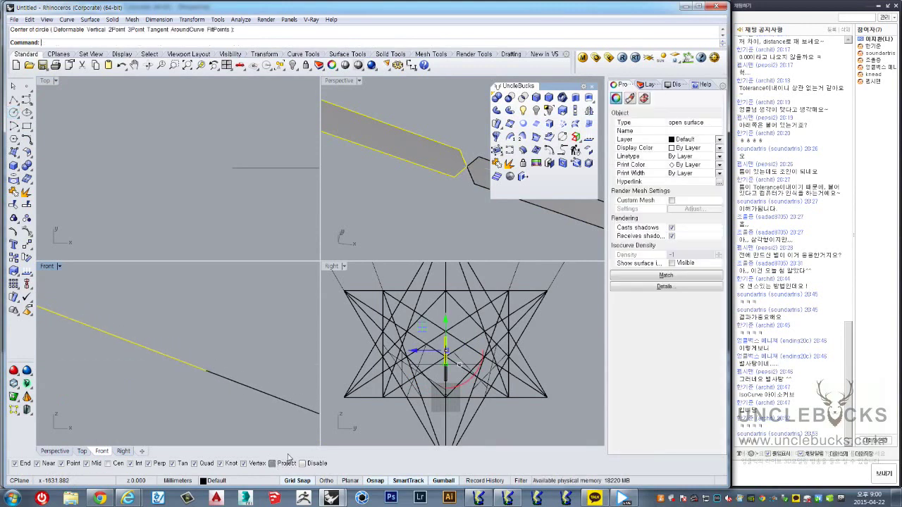
key(Return)
click(206, 369)
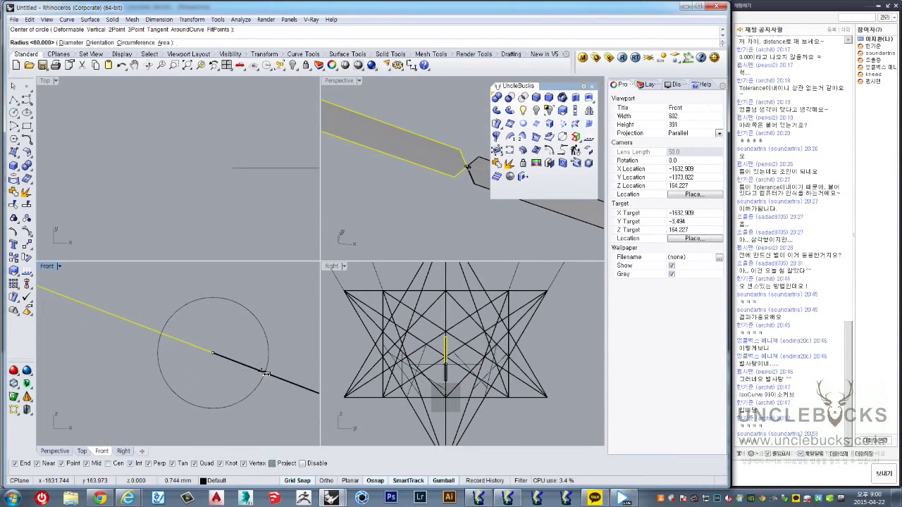
text(80)
key(Return)
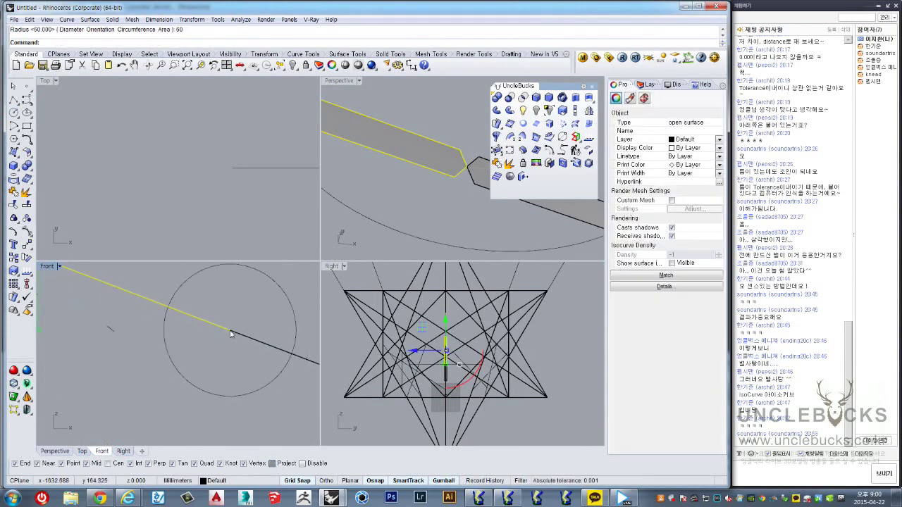
scroll(231, 333, down, 2)
scroll(231, 333, up, 3)
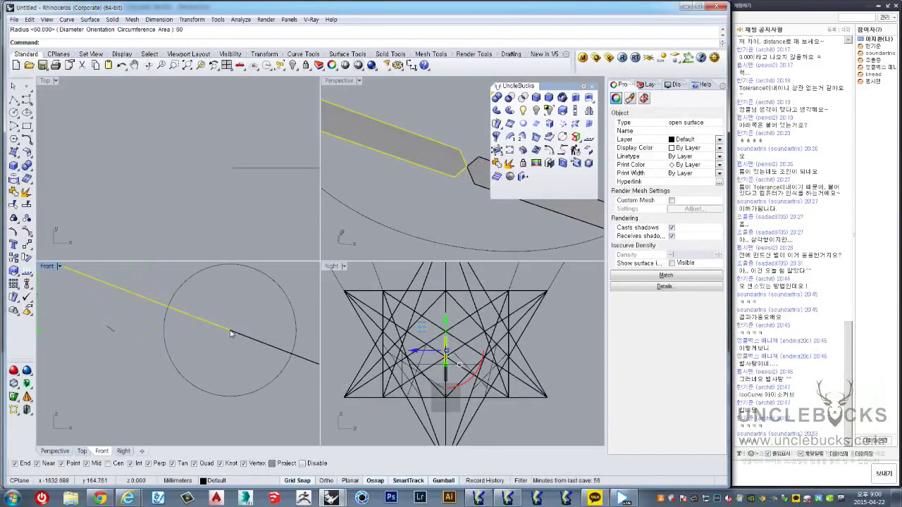
Step: In the Front view, trim the line beyond the circle's right side using the circle
double_click(46, 266)
click(322, 248)
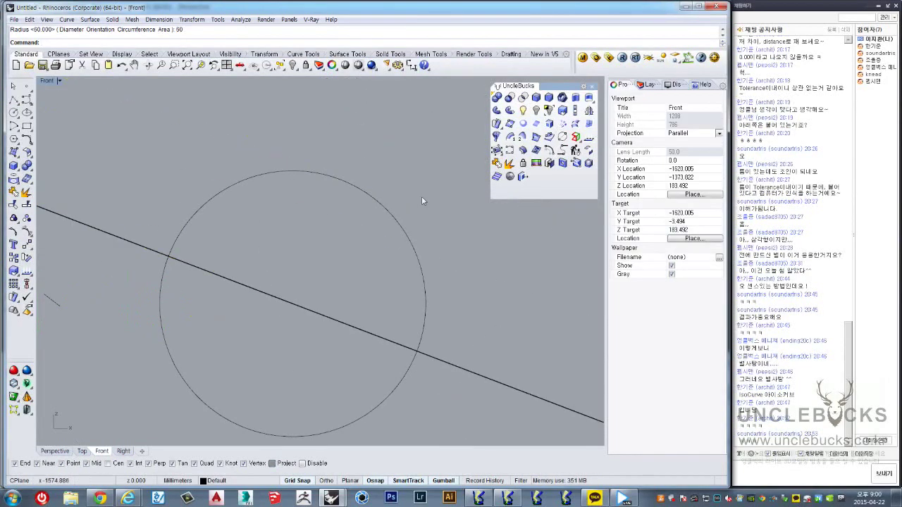
click(392, 216)
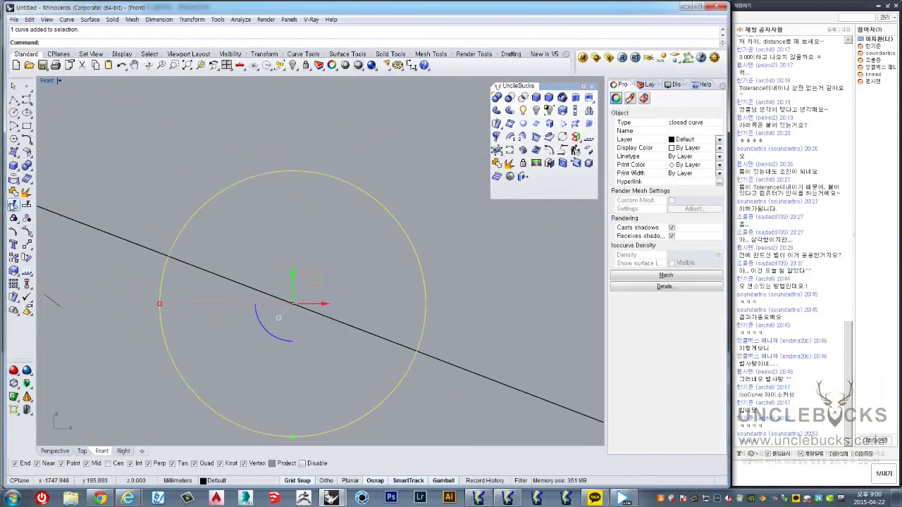
click(13, 205)
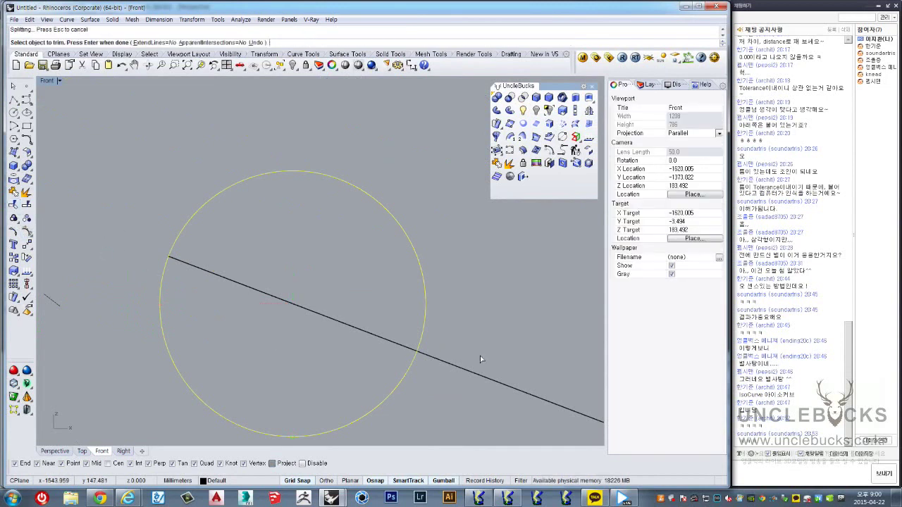
click(463, 369)
key(Return)
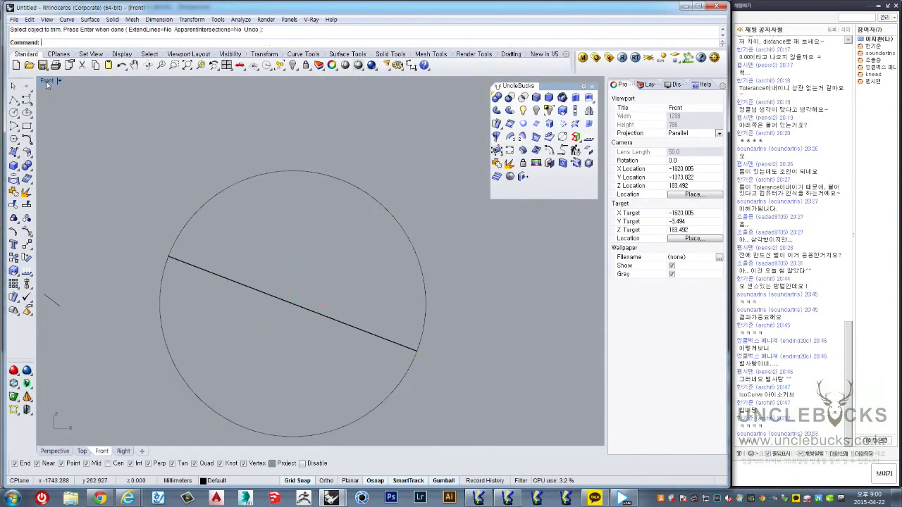
Step: Maximize the Perspective view and orbit around the trimmed bands
click(334, 173)
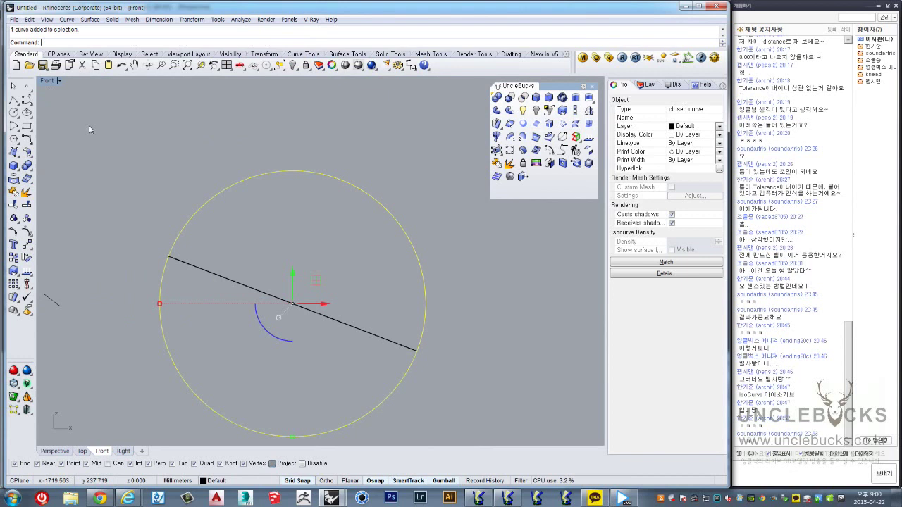
double_click(47, 80)
double_click(338, 80)
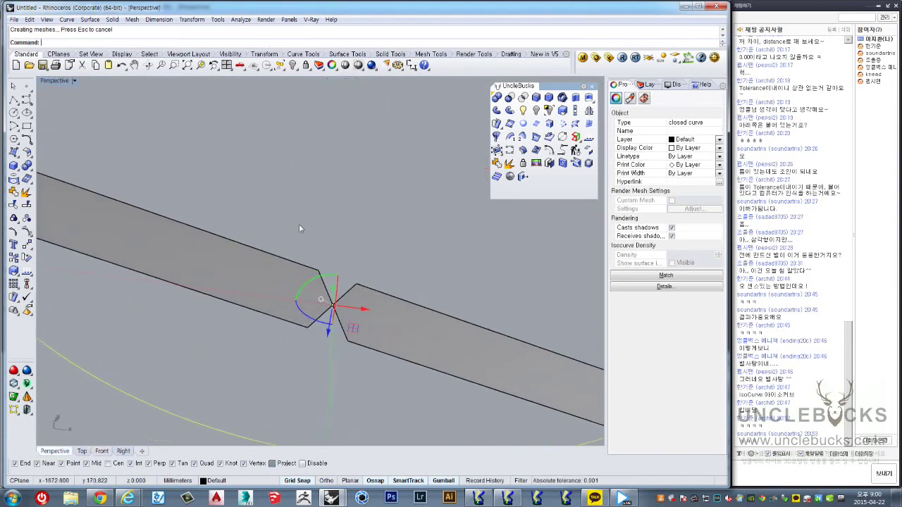
mouse_move(299, 224)
right_down()
mouse_move(339, 205)
mouse_move(342, 259)
mouse_move(310, 288)
mouse_move(247, 276)
mouse_move(318, 268)
mouse_move(334, 228)
right_up()
Step: Inspect the left band and circle, then switch the main view to Top
click(327, 265)
scroll(325, 265, up, 1)
scroll(335, 261, up, 3)
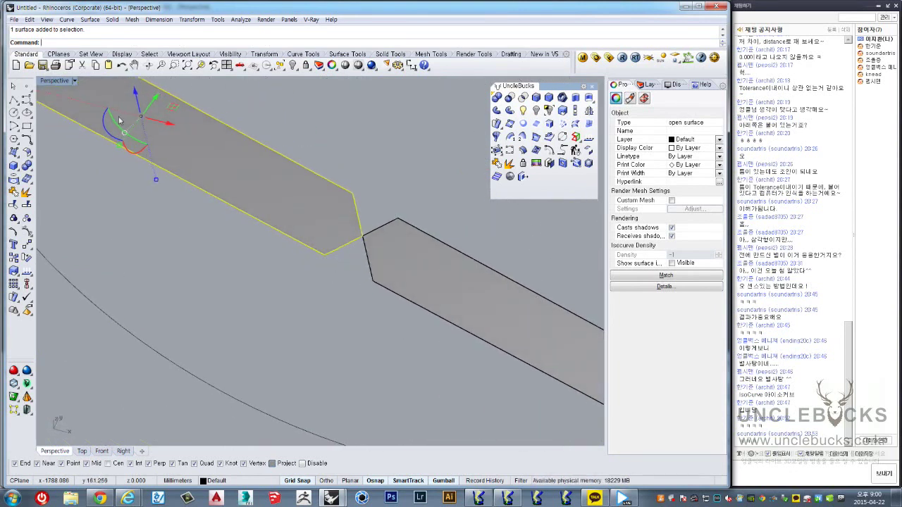
scroll(266, 183, down, 3)
right_drag(267, 179, 260, 221)
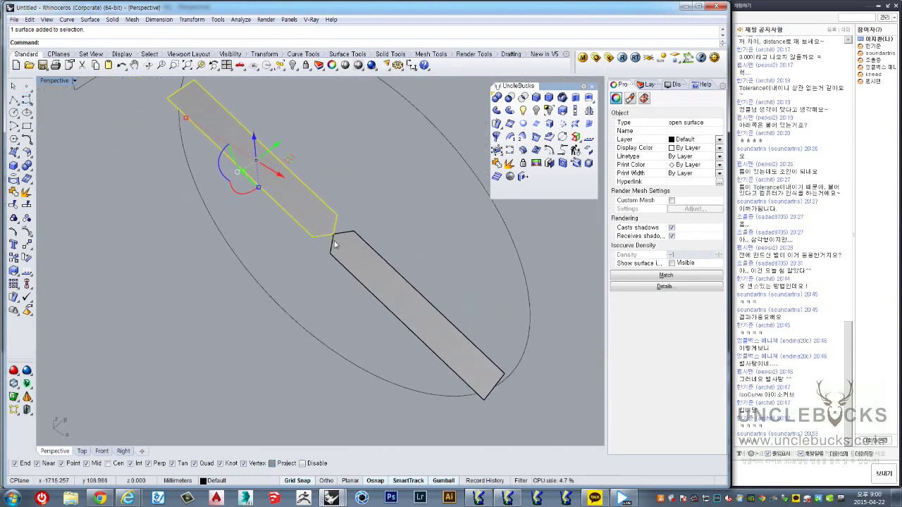
scroll(333, 251, up, 1)
scroll(326, 231, up, 2)
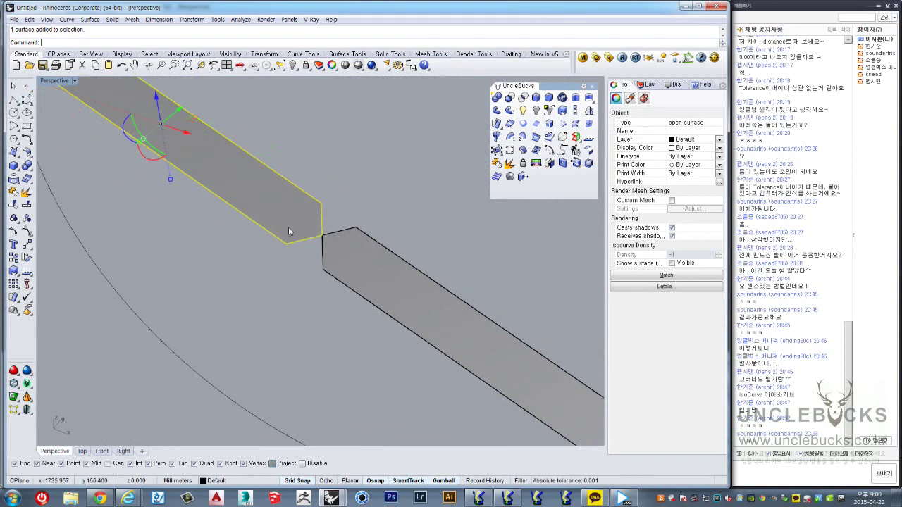
right_drag(288, 227, 177, 180)
key(ctrl+F1)
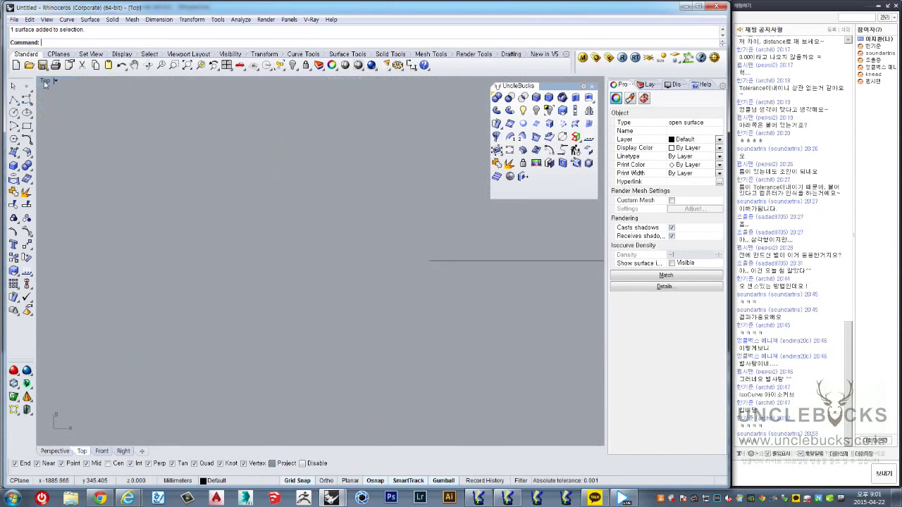
scroll(185, 236, down, 2)
scroll(353, 233, up, 2)
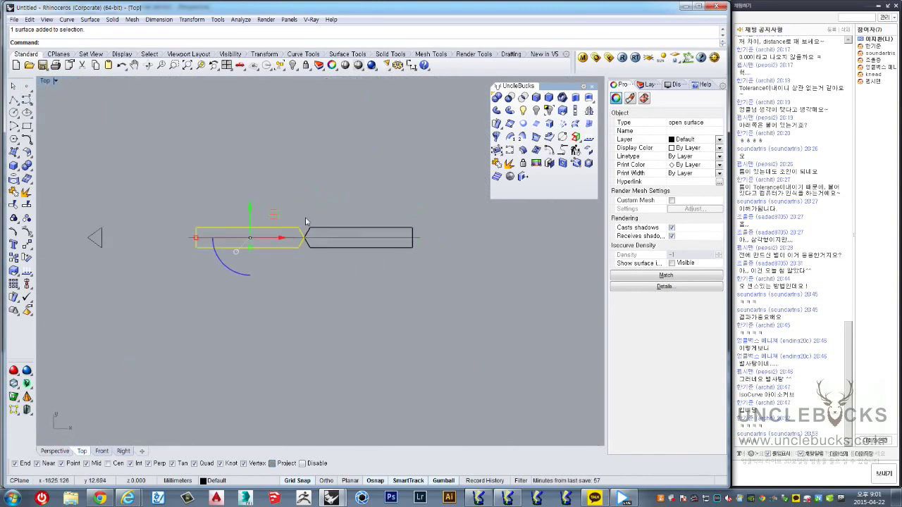
scroll(295, 230, up, 2)
key(Escape)
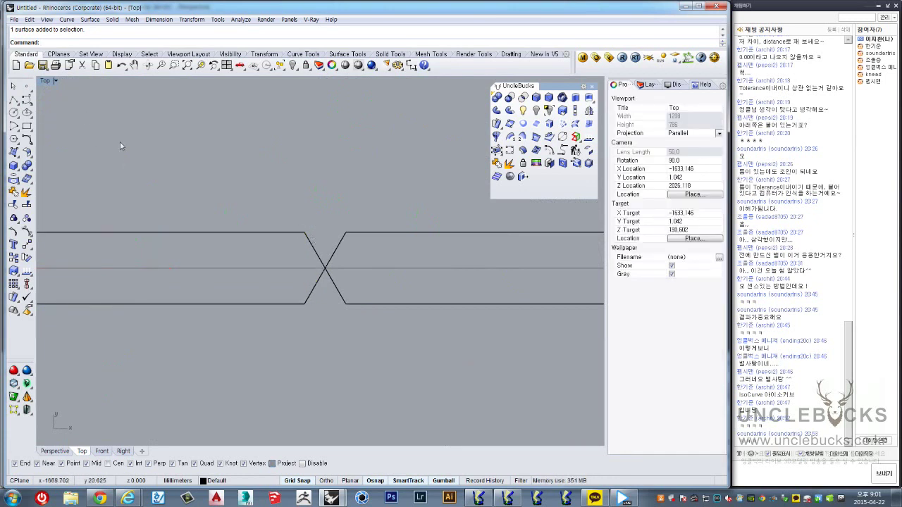
Step: Draw a vertical polyline through the strips' crossing in Top view
click(18, 100)
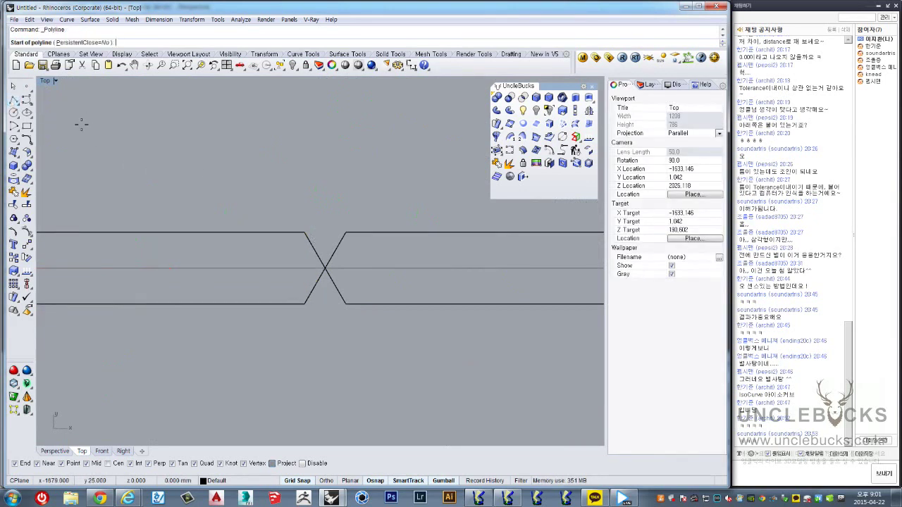
click(304, 132)
click(304, 426)
key(Return)
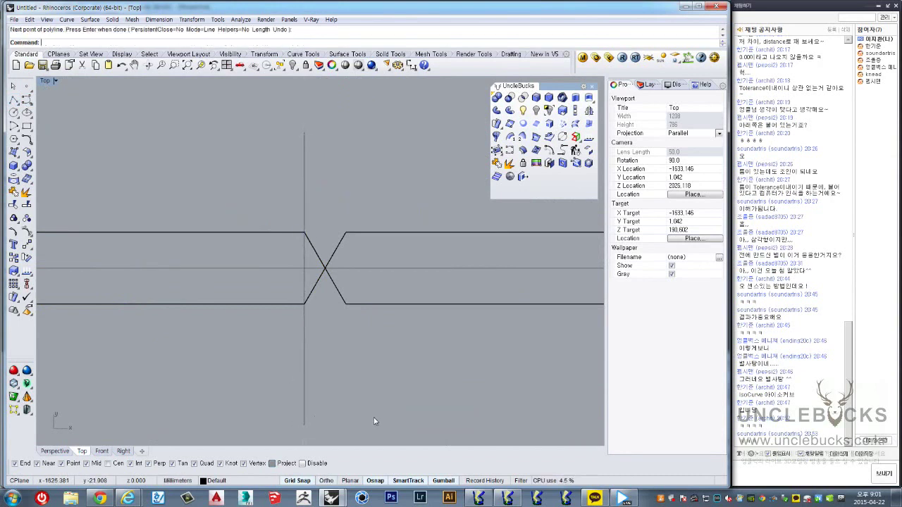
Step: Trim the crossing arms left of the vertical line, squaring off the left band
click(304, 420)
click(14, 204)
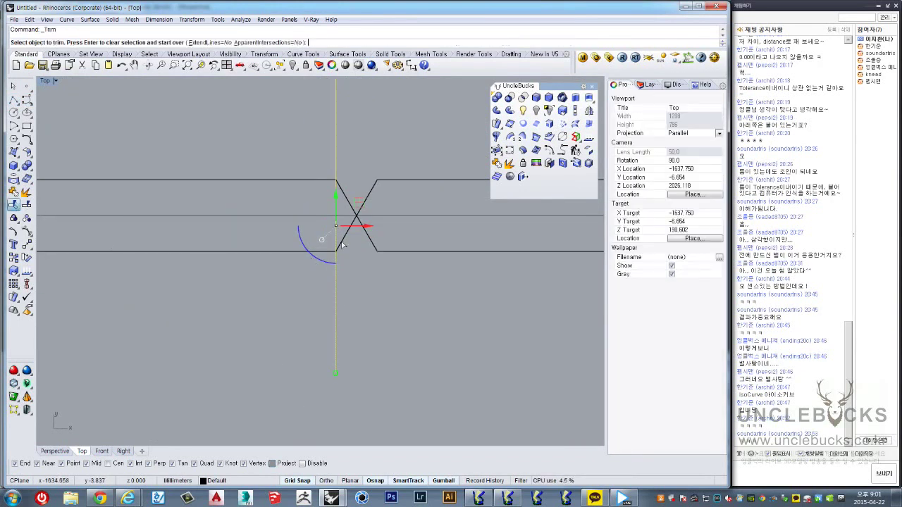
click(345, 236)
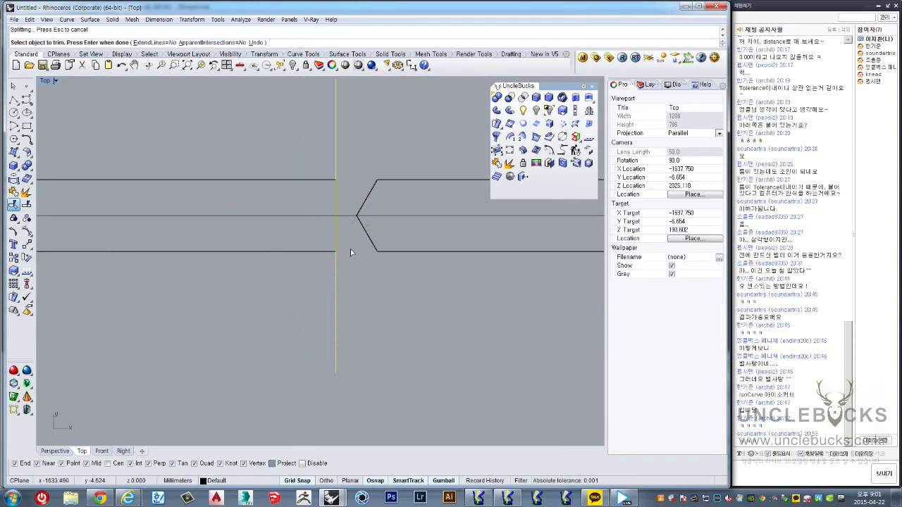
key(Return)
click(308, 252)
scroll(113, 127, down, 3)
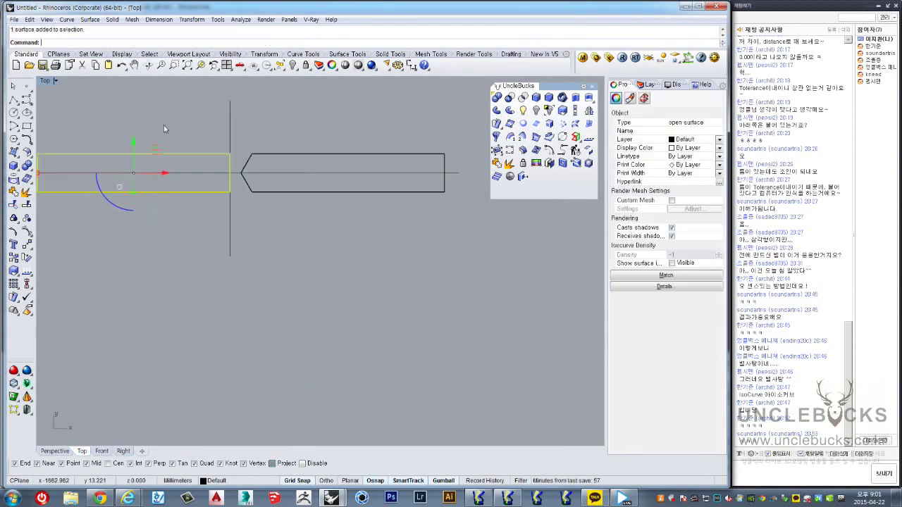
Step: Return to a maximized Perspective view of the trimmed bands
double_click(45, 83)
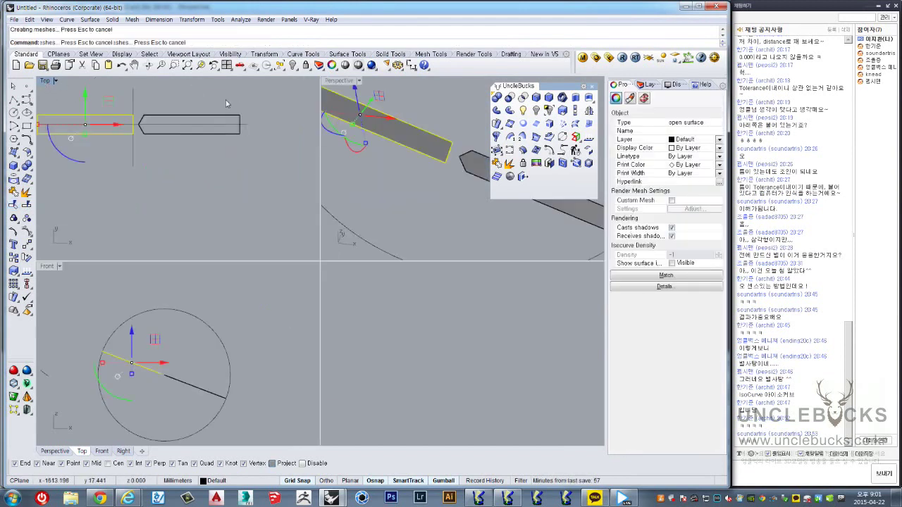
double_click(341, 86)
scroll(314, 221, down, 2)
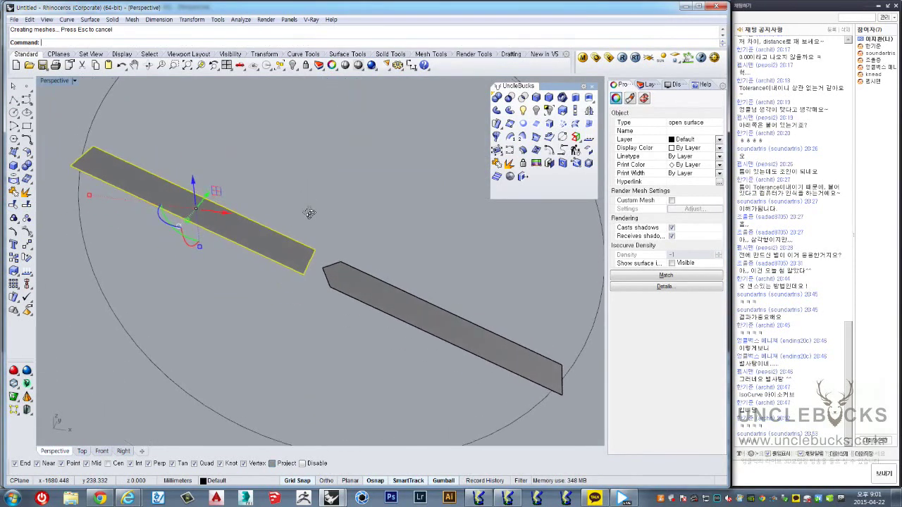
click(496, 123)
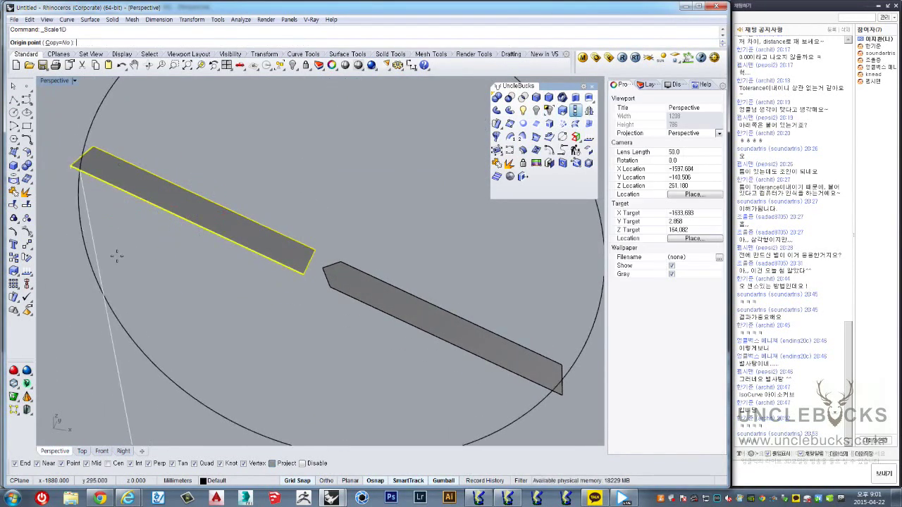
Step: Stretch the squared band with Scale1D from its left corner to the second band's far end
click(69, 167)
click(308, 274)
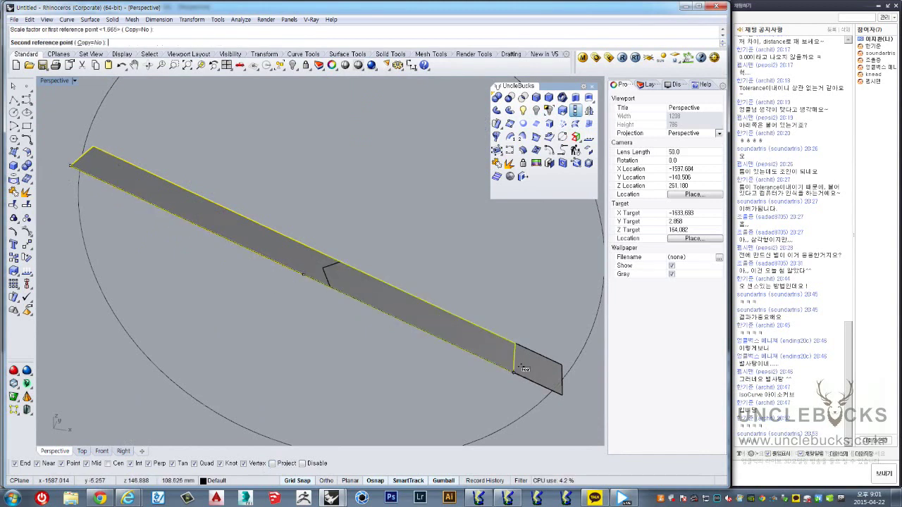
click(561, 393)
key(Escape)
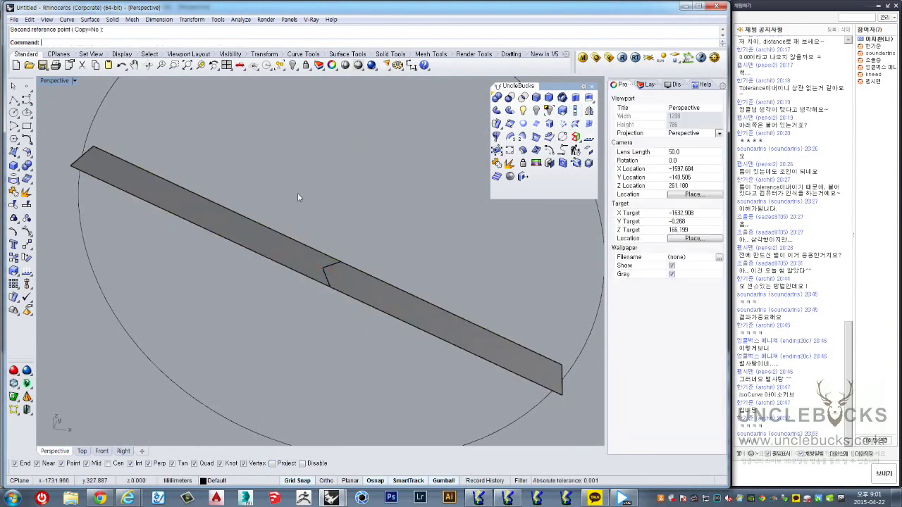
Step: Select the long strip, cancel an ExtrudeSrf attempt, and maximize the Top view
click(546, 384)
click(418, 310)
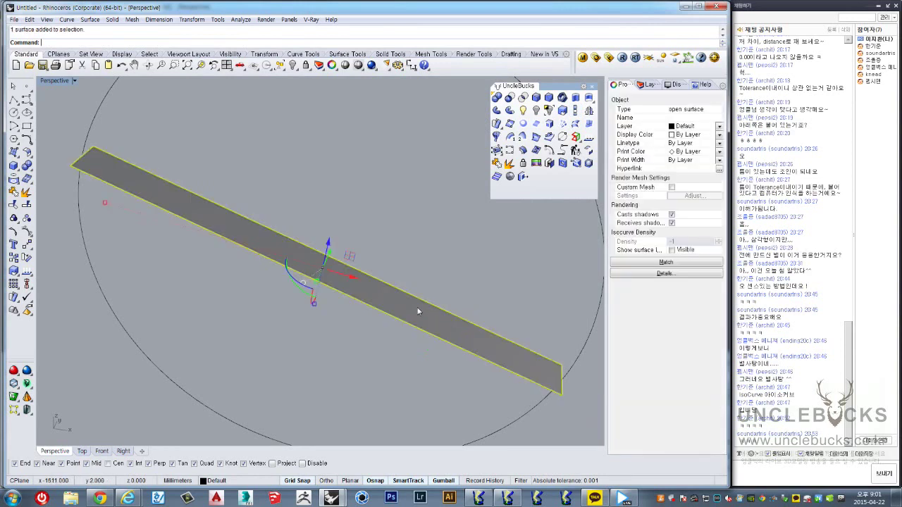
right_drag(419, 310, 379, 256)
click(590, 97)
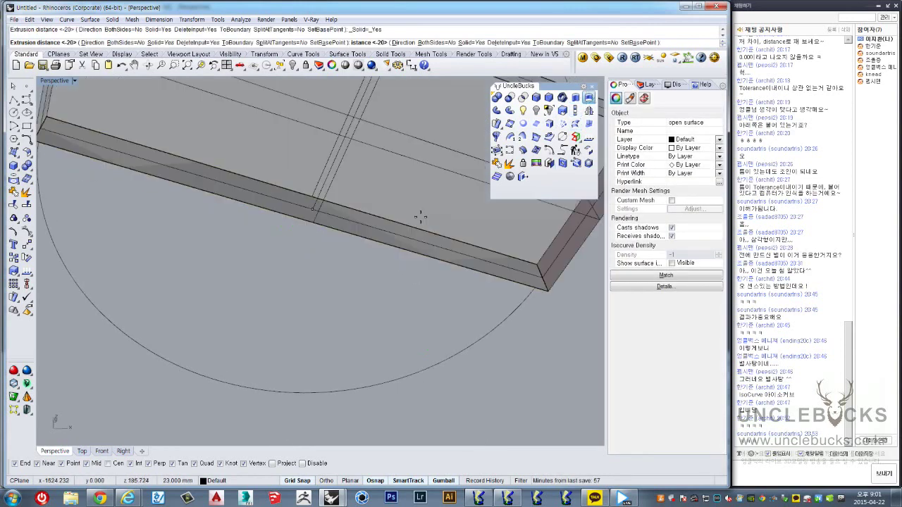
key(Escape)
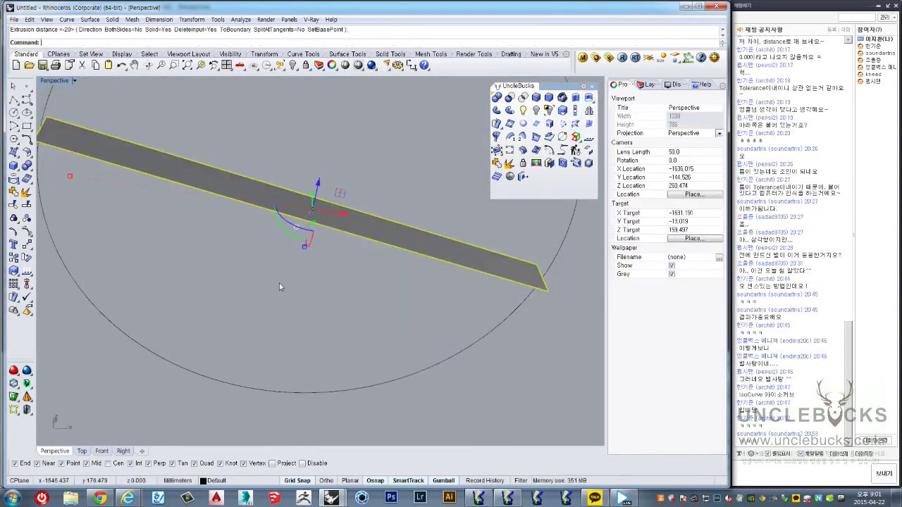
double_click(54, 81)
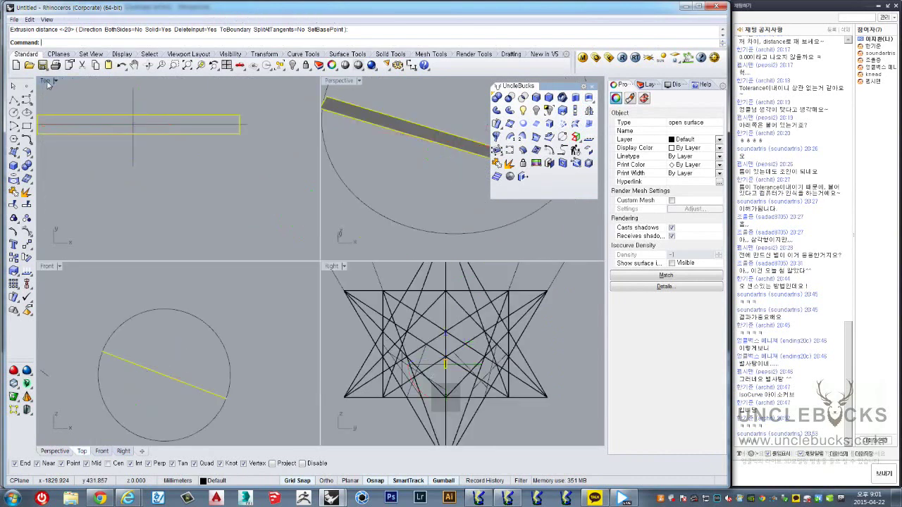
double_click(45, 81)
scroll(236, 210, down, 3)
scroll(237, 210, up, 3)
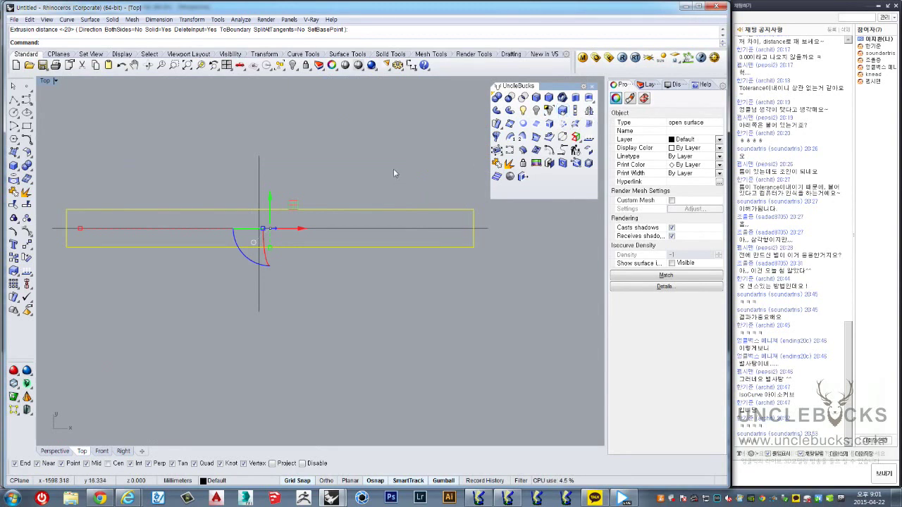
Step: Undo the lengthwise stretch and the trim of the crossing arms
key(Escape)
key(ctrl+z)
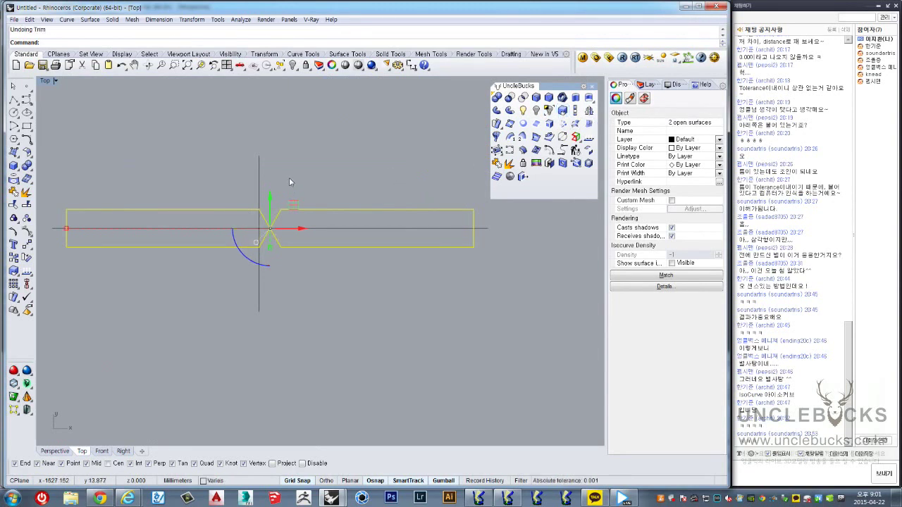
click(288, 181)
Step: Scale both band surfaces by a factor of 15 from the strip's lower-right corner
key(ctrl+a)
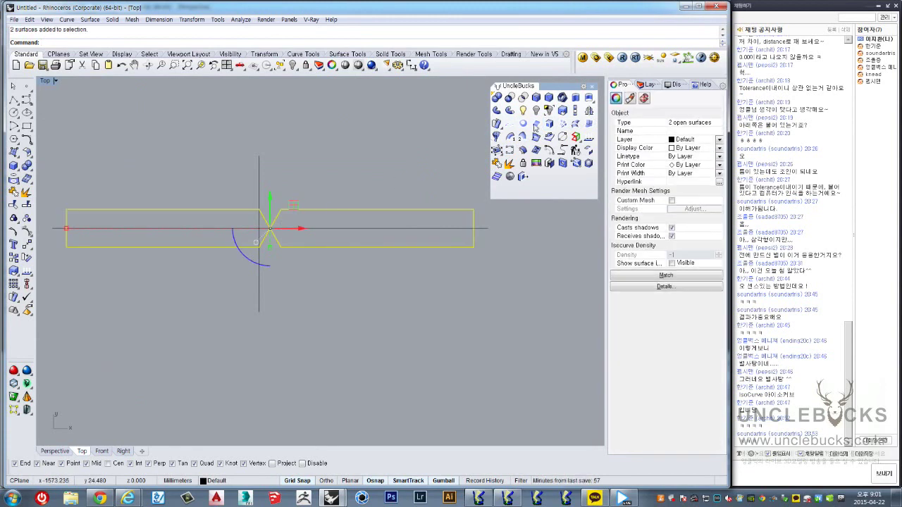
click(562, 109)
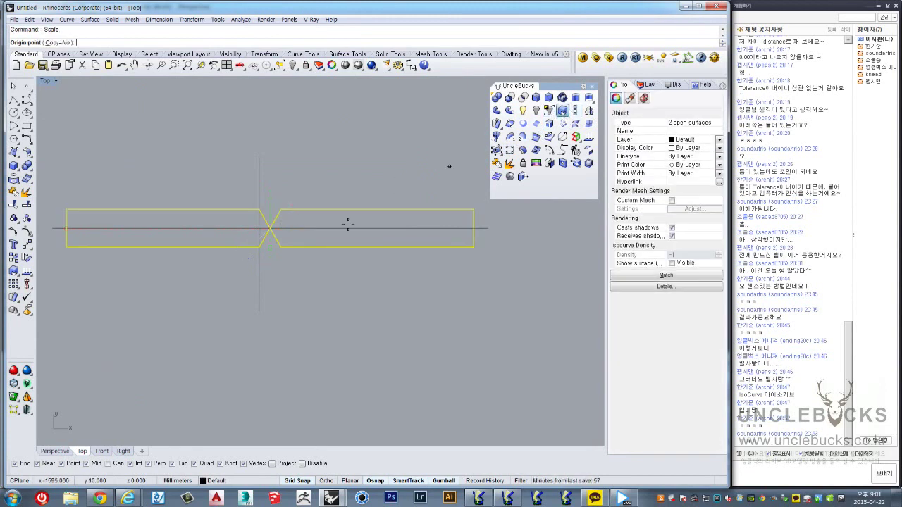
click(469, 245)
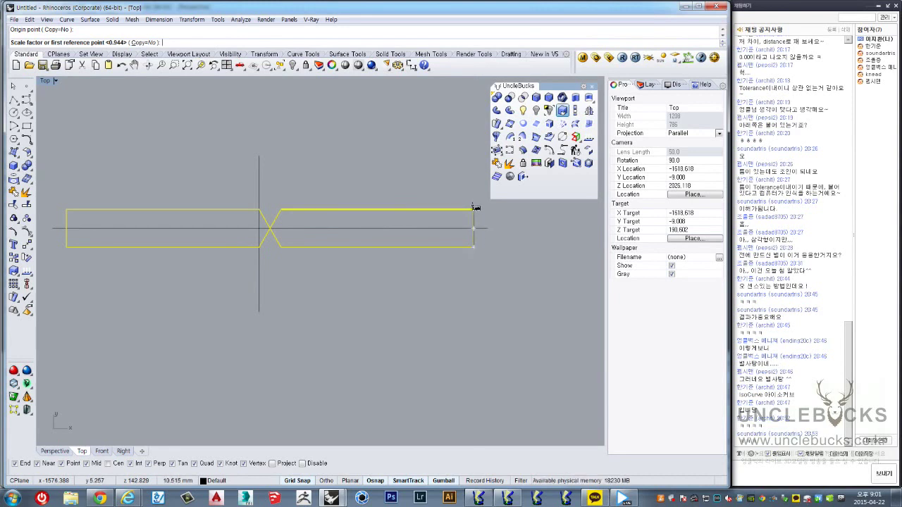
click(473, 208)
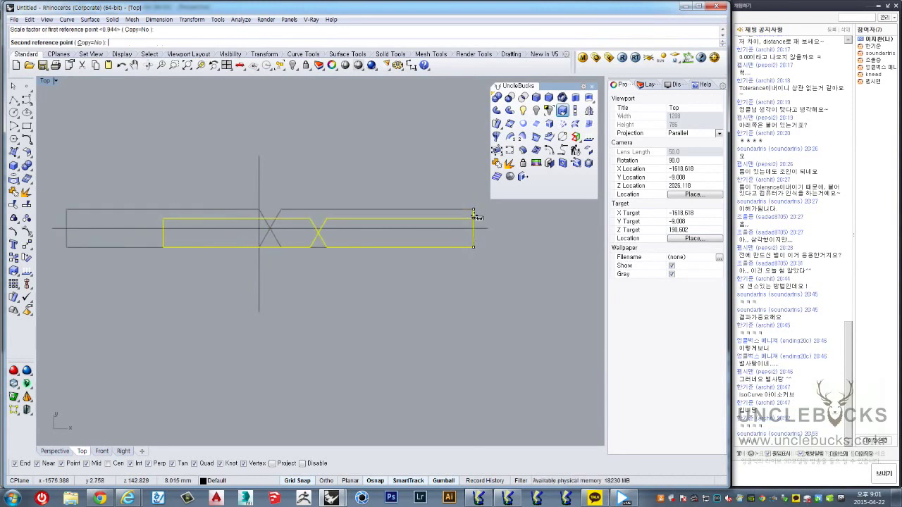
text(15)
key(Return)
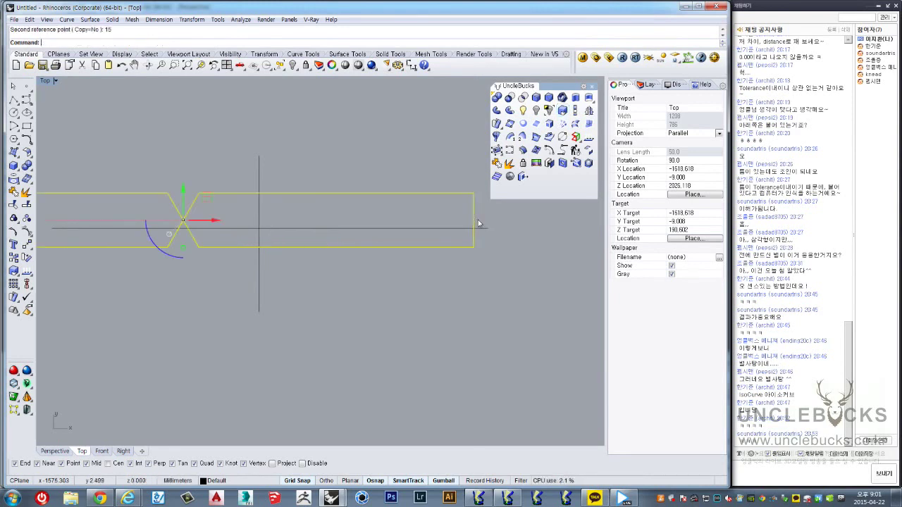
scroll(419, 226, down, 3)
scroll(418, 226, down, 3)
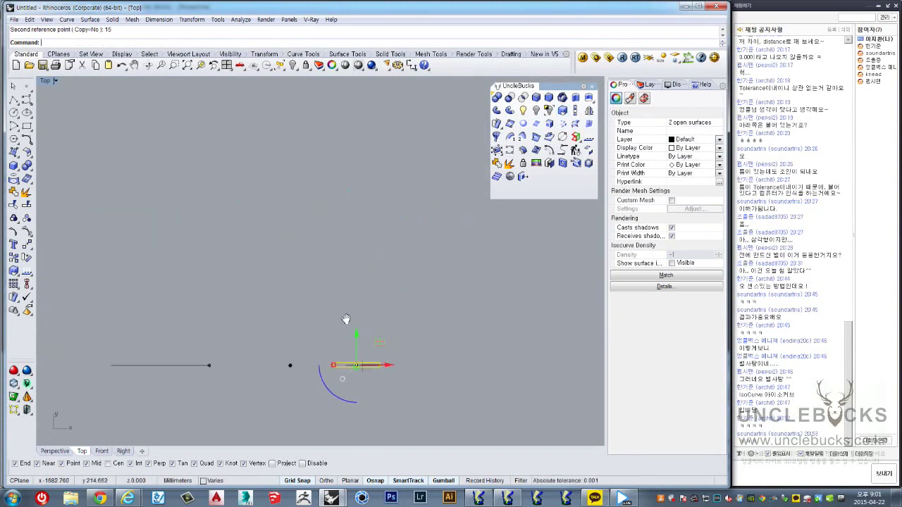
scroll(212, 134, down, 3)
scroll(302, 110, up, 3)
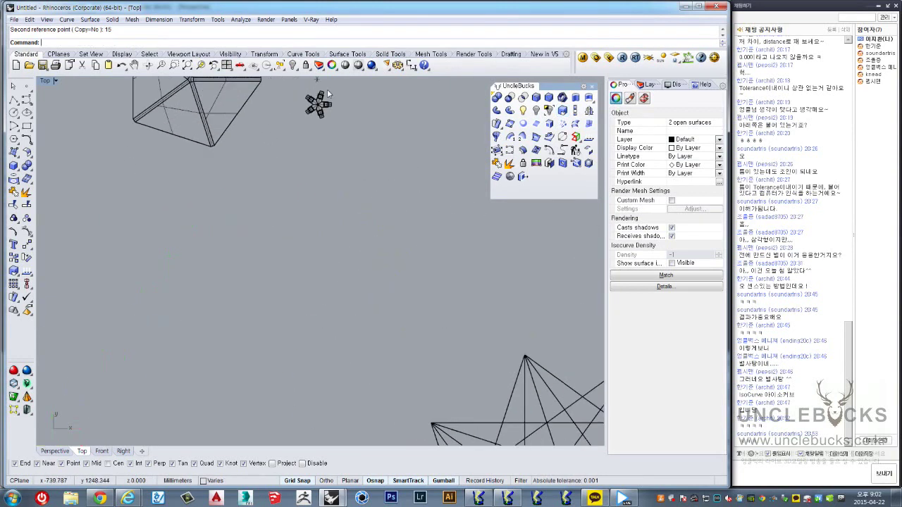
scroll(296, 185, up, 3)
scroll(285, 226, up, 3)
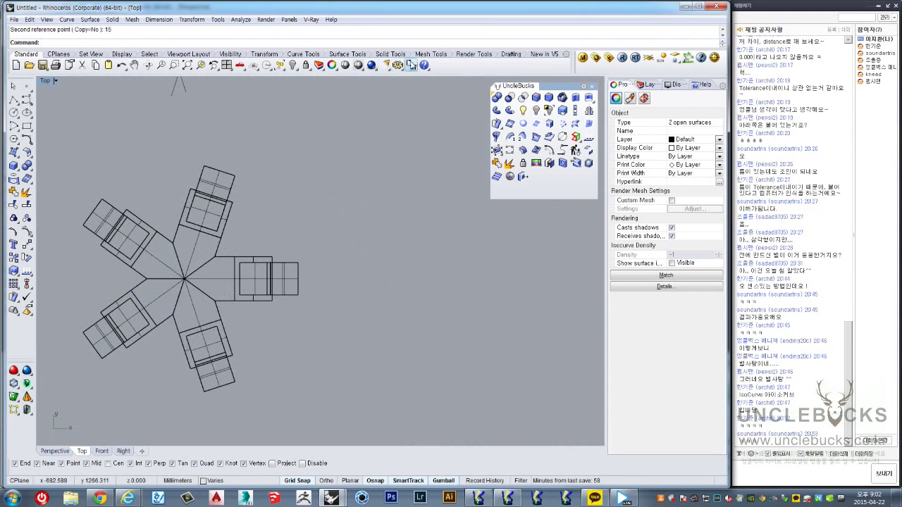
Step: Add a dimension measuring the joint piece
click(411, 65)
click(272, 258)
click(271, 299)
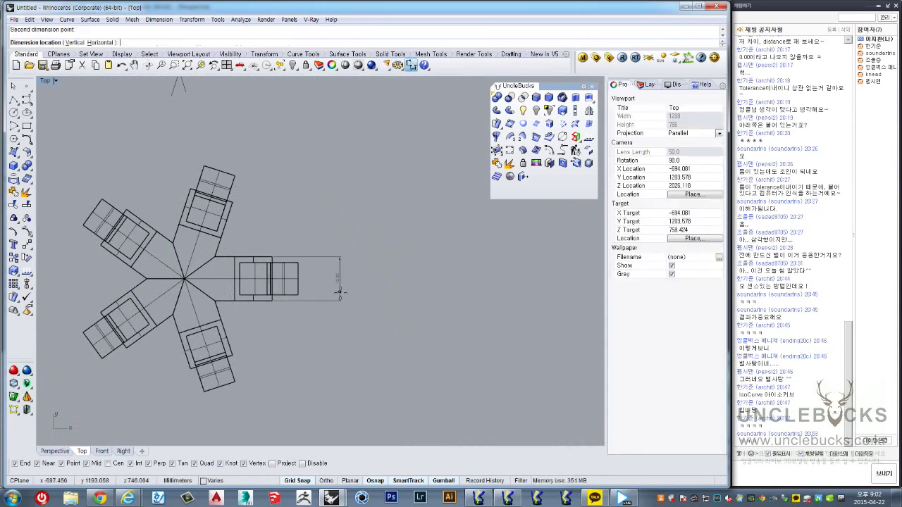
click(337, 278)
scroll(336, 277, up, 2)
scroll(336, 277, down, 5)
scroll(232, 338, down, 3)
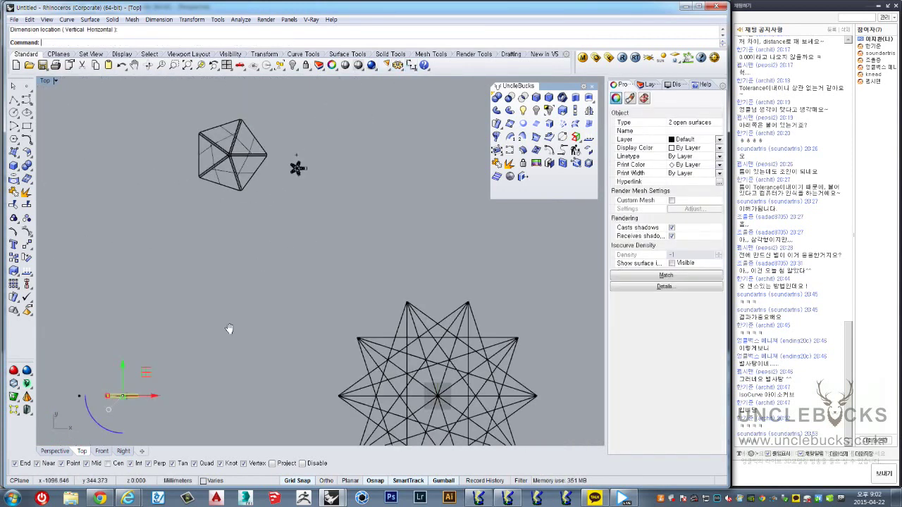
scroll(186, 299, up, 5)
scroll(193, 271, up, 2)
scroll(190, 270, up, 4)
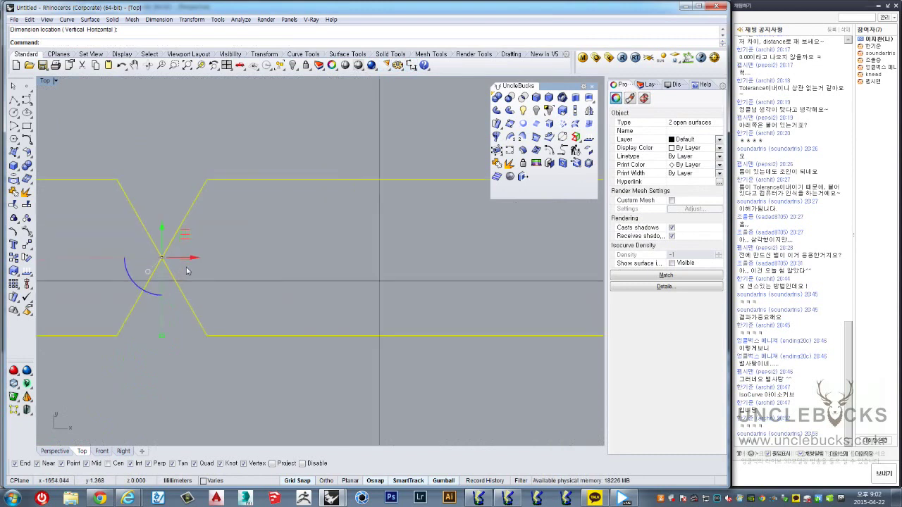
scroll(186, 275, up, 1)
Step: Move the joint piece onto the bar crossing
key(Return)
click(164, 268)
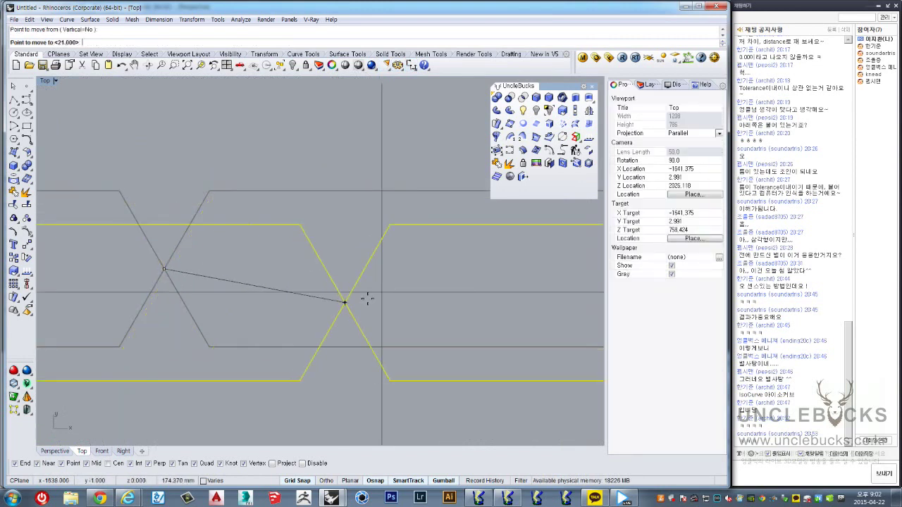
click(381, 292)
Step: Maximize the Front view and select the reference circle
key(ctrl+m)
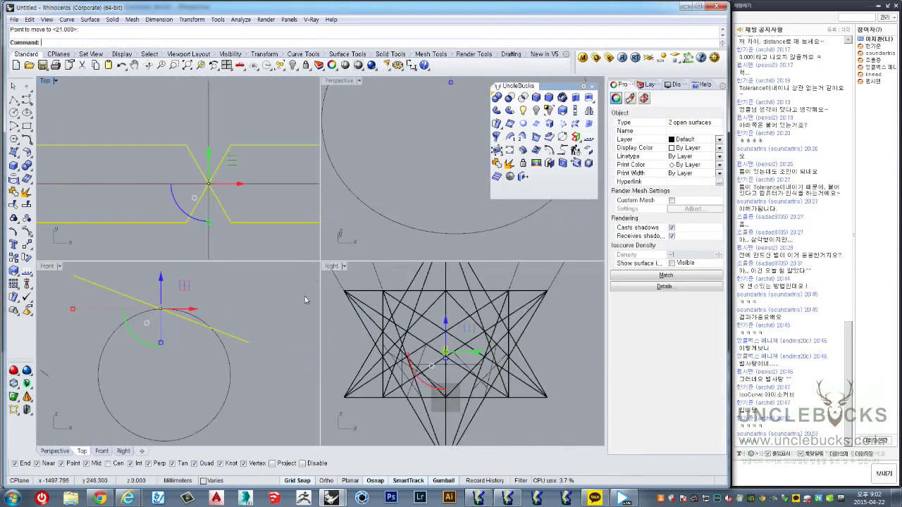
scroll(56, 277, up, 2)
double_click(47, 266)
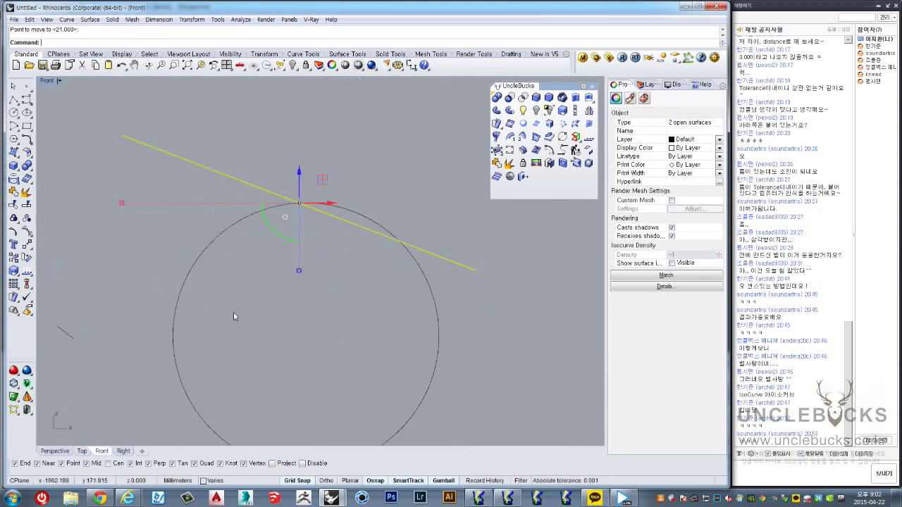
click(229, 278)
scroll(285, 244, up, 3)
Step: Delete the reference circle and select the sloped bar surface
key(Delete)
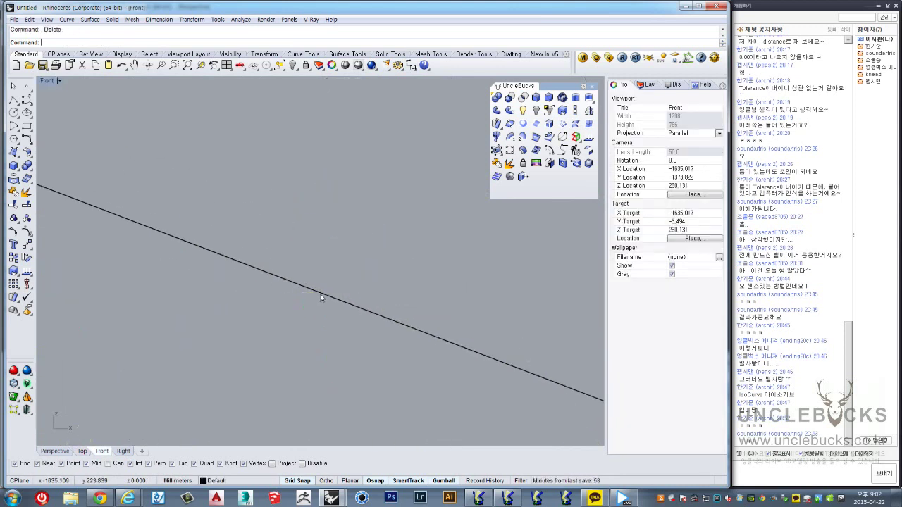
click(14, 114)
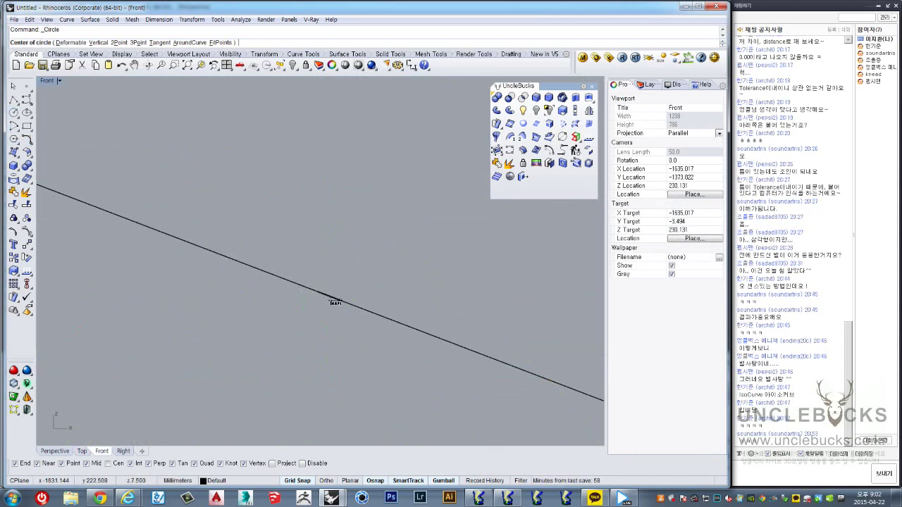
key(Escape)
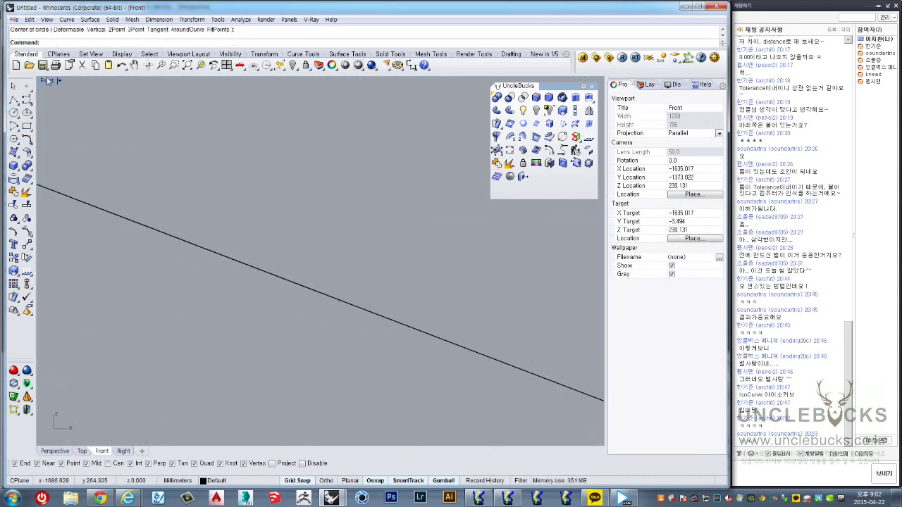
drag(281, 205, 153, 253)
click(287, 206)
drag(287, 206, 158, 271)
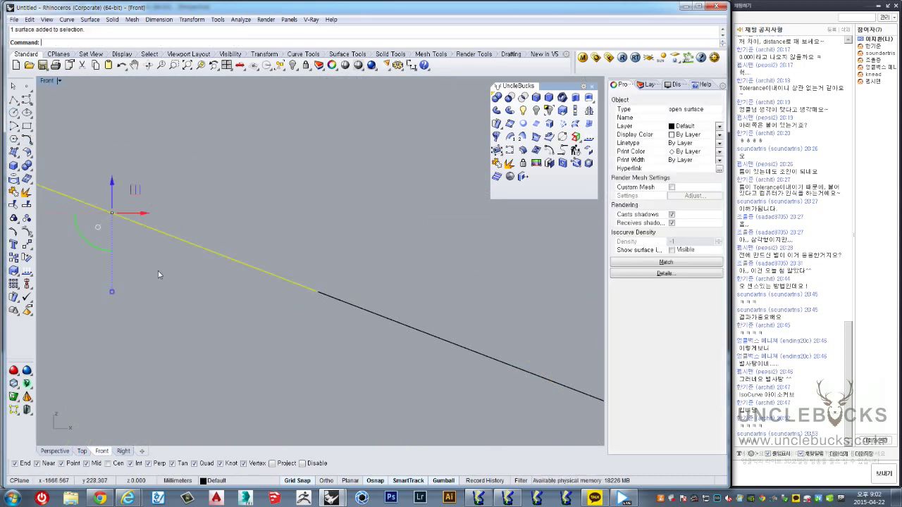
Step: Draw a trial radius-15 circle at the bar's endpoint, then delete it
click(13, 113)
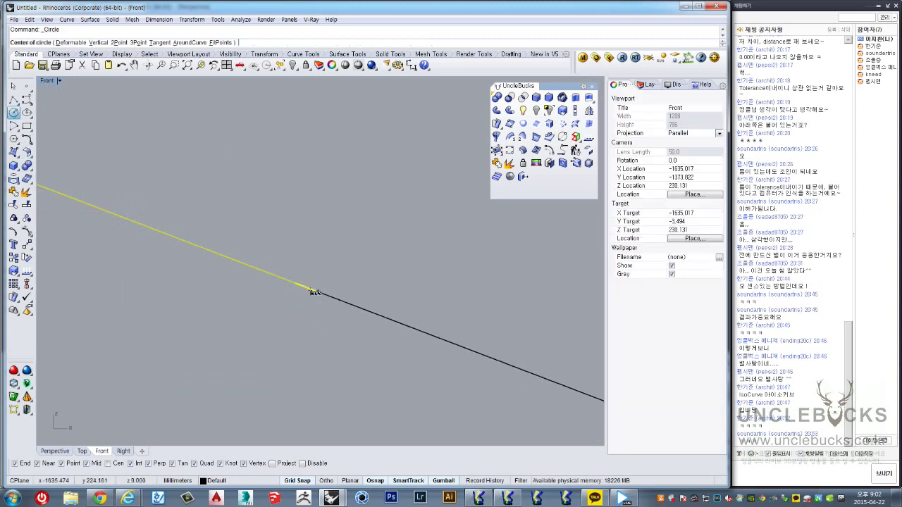
click(311, 289)
scroll(338, 299, down, 1)
scroll(395, 324, down, 2)
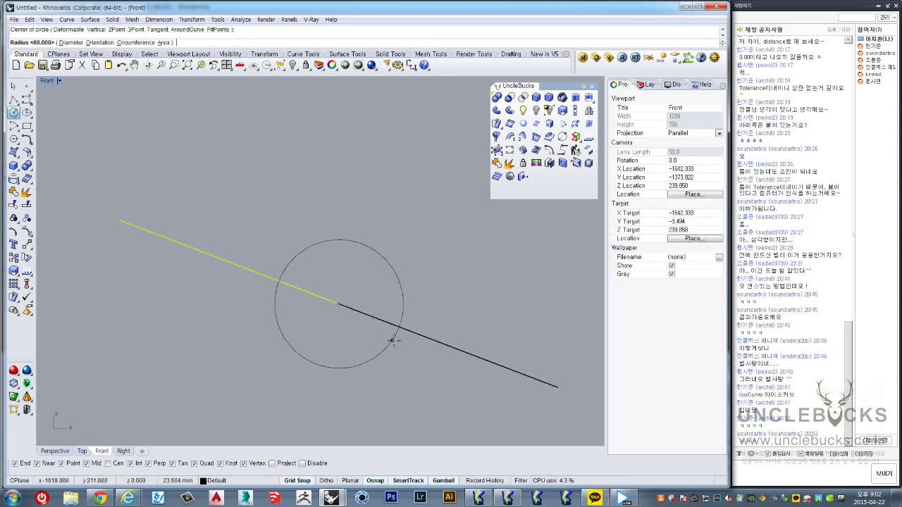
key(Escape)
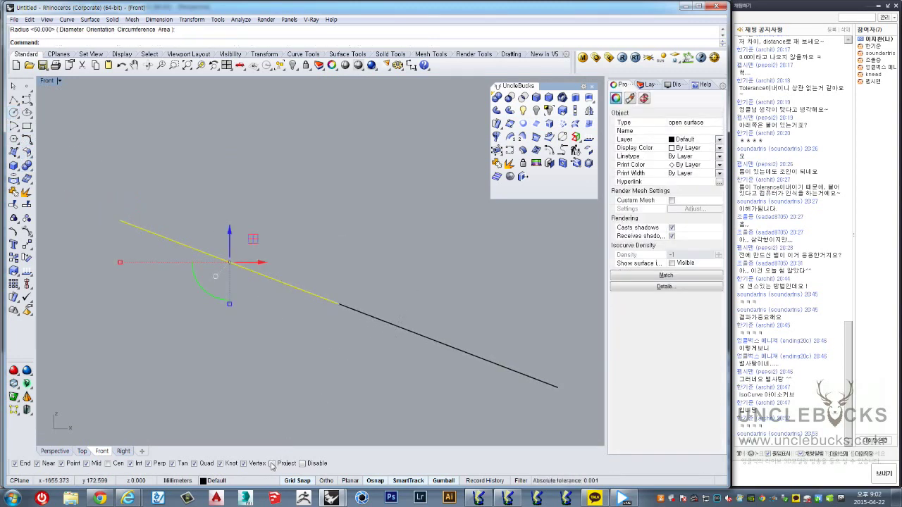
click(14, 113)
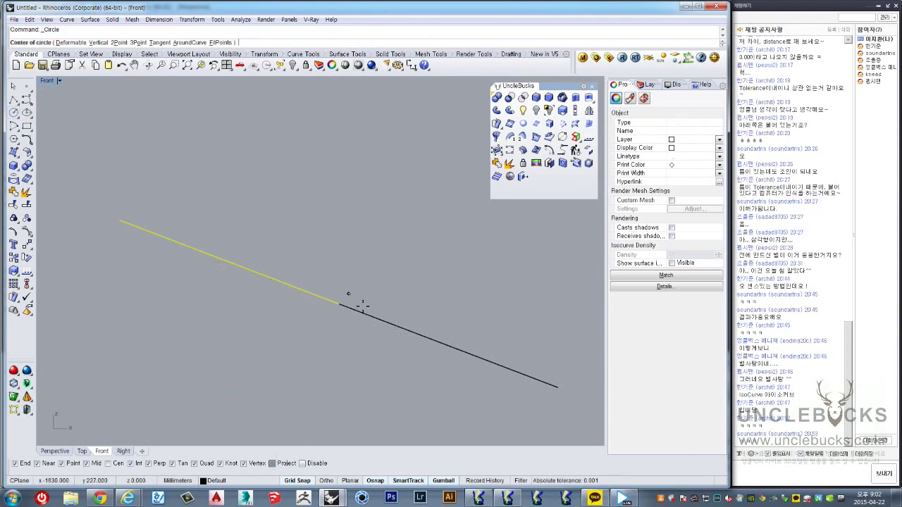
scroll(348, 302, up, 1)
click(316, 301)
text(15)
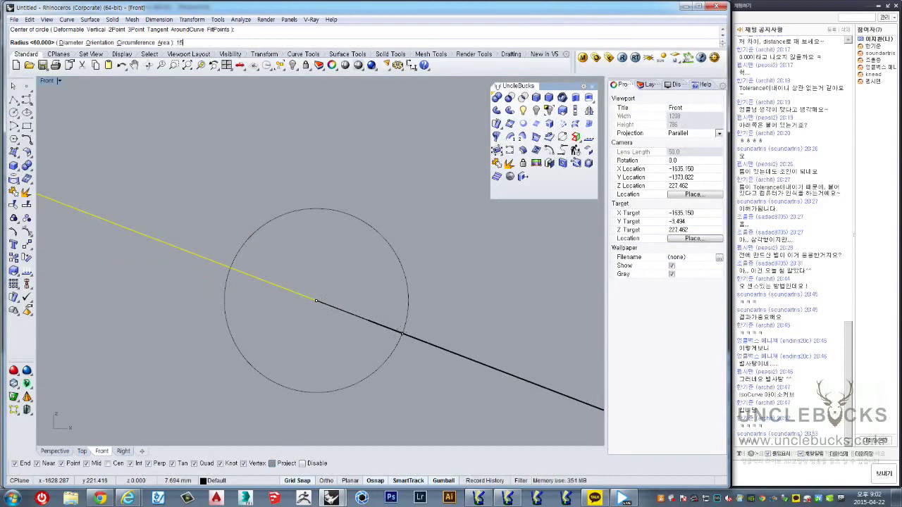
key(Return)
key(Escape)
click(232, 116)
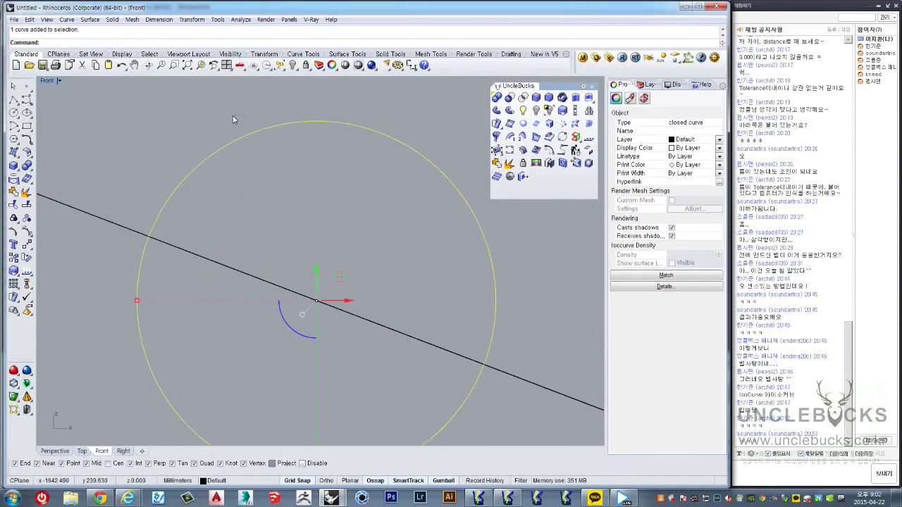
key(Delete)
Step: Draw a radius-60 circle centred on the bar's endpoint
click(14, 113)
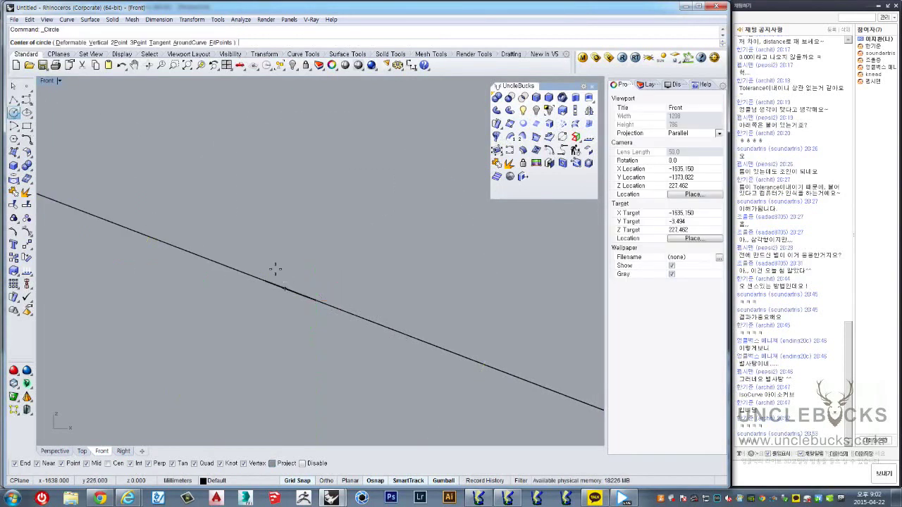
key(Escape)
click(223, 266)
click(13, 113)
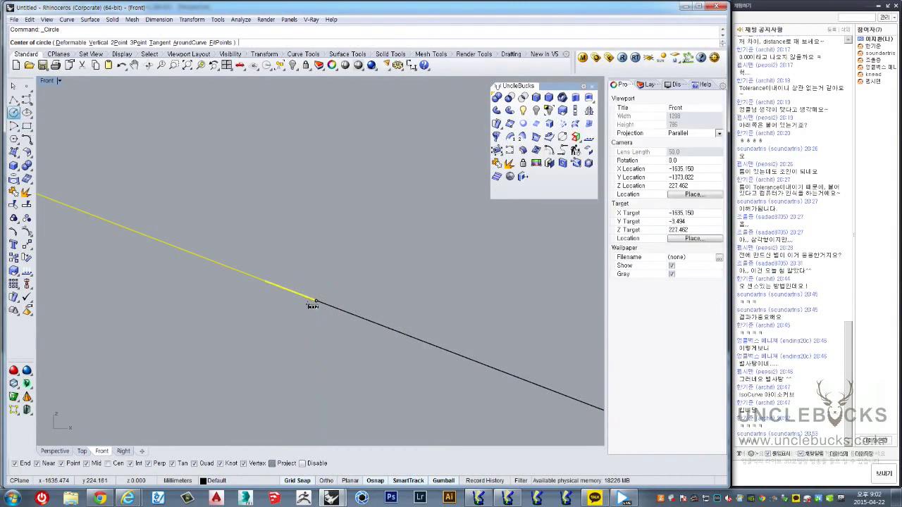
click(314, 302)
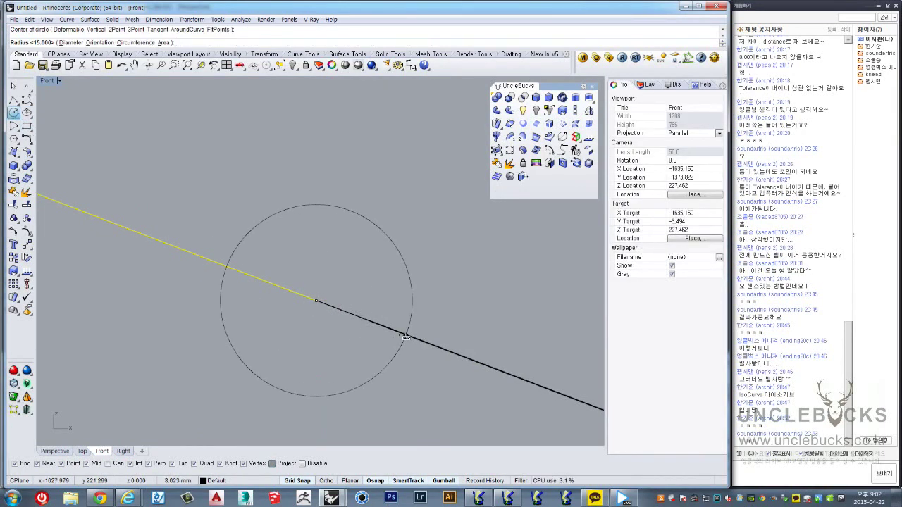
text(60)
key(Return)
scroll(362, 298, down, 3)
scroll(334, 274, down, 3)
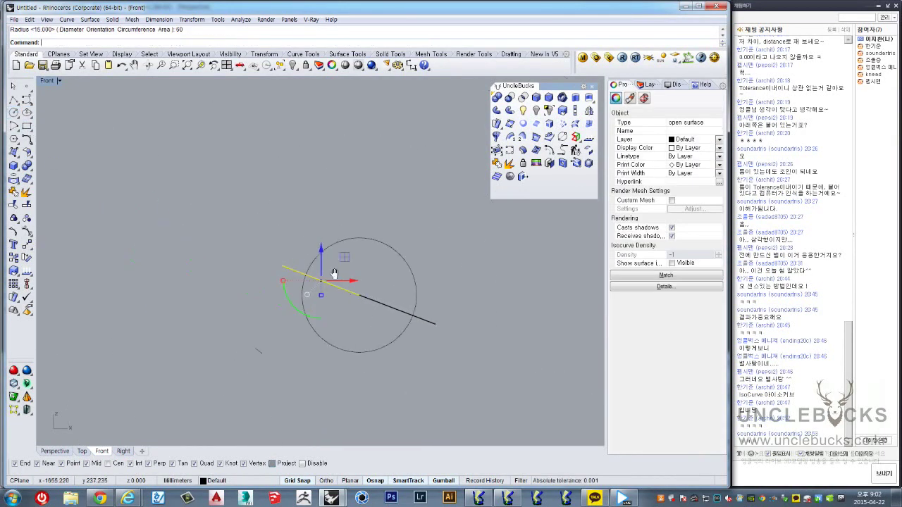
scroll(334, 273, up, 4)
Step: Trim both bar sides outside the 60-radius circle and delete the helper circle
key(Escape)
click(262, 184)
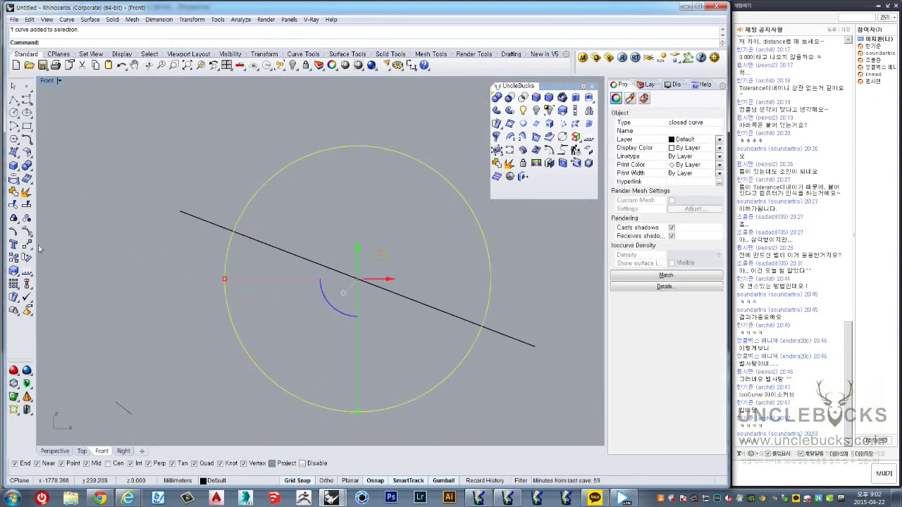
click(14, 205)
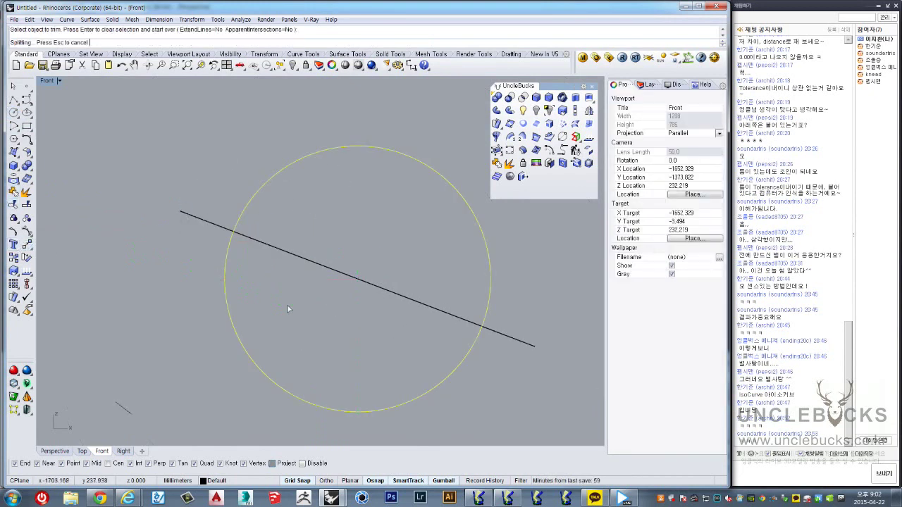
click(205, 221)
click(525, 341)
key(Return)
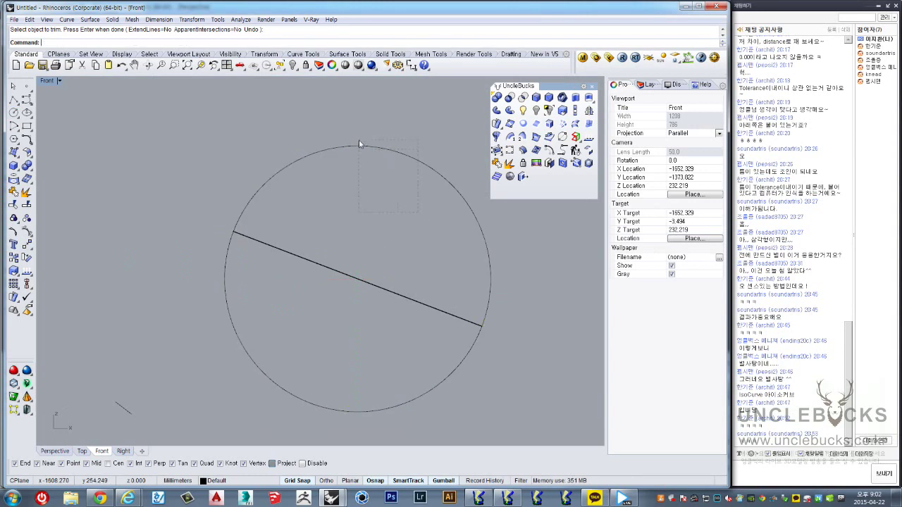
click(359, 147)
key(Delete)
drag(319, 303, 50, 103)
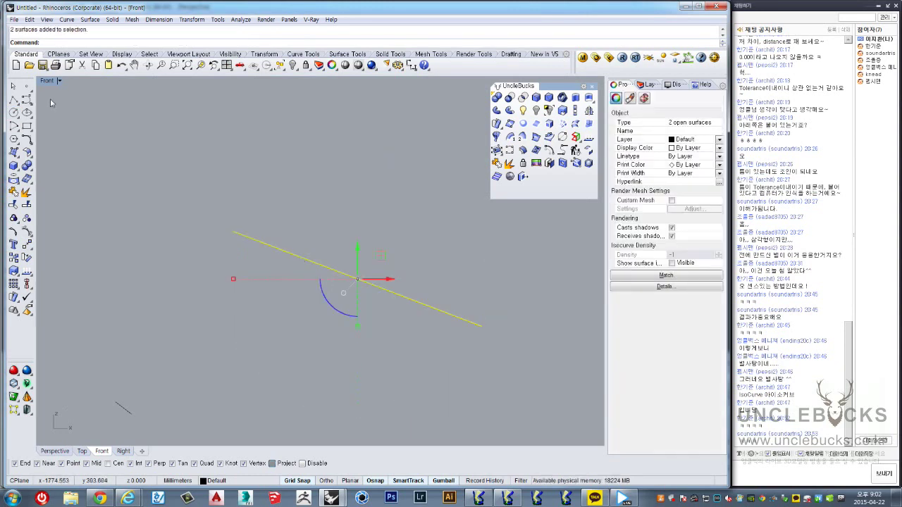
double_click(48, 81)
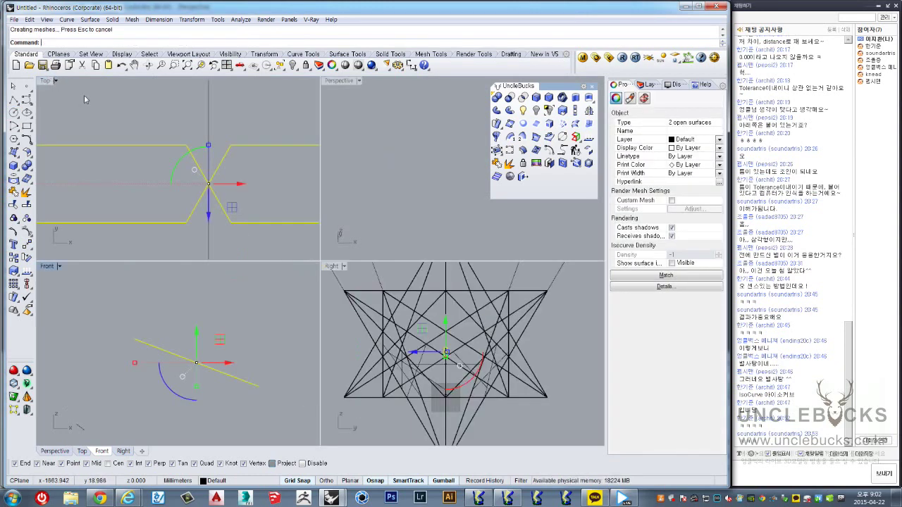
double_click(337, 81)
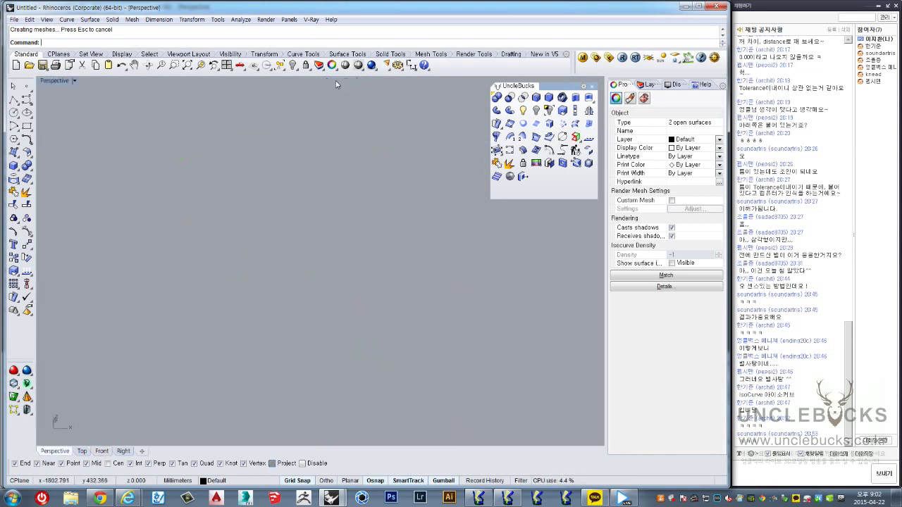
click(221, 197)
mouse_move(221, 197)
right_down()
mouse_move(221, 206)
mouse_move(336, 253)
right_up()
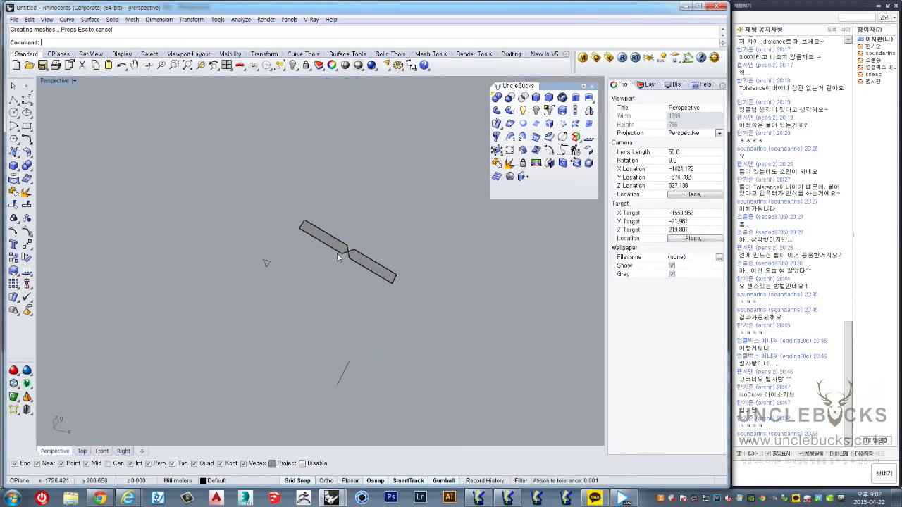
scroll(337, 253, up, 3)
key(ctrl+a)
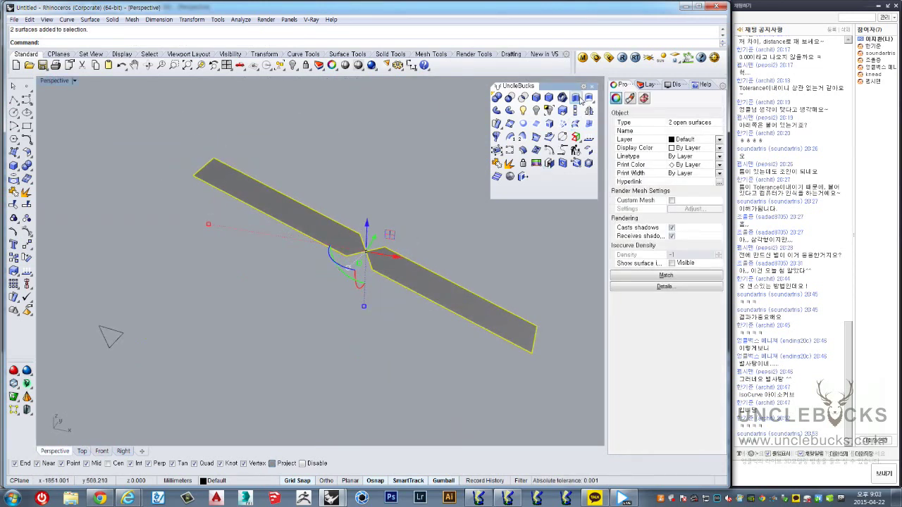
click(579, 99)
key(Escape)
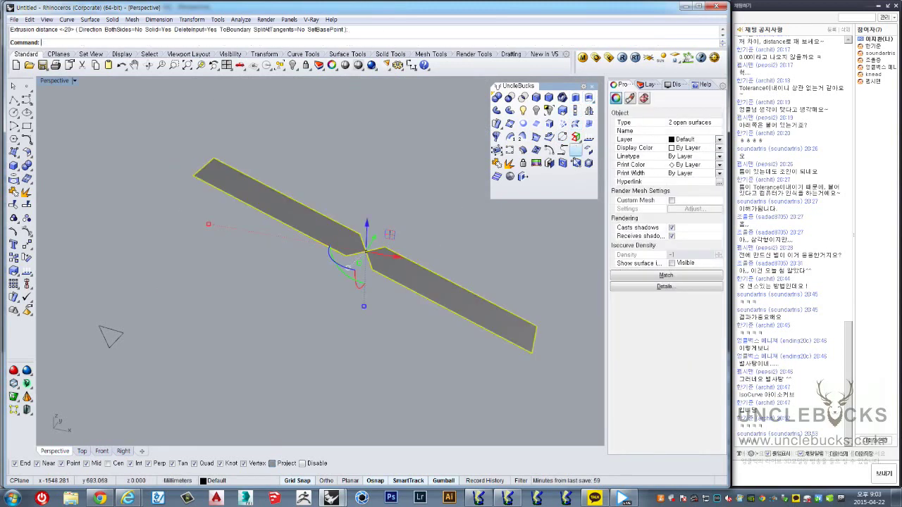
right_click(247, 399)
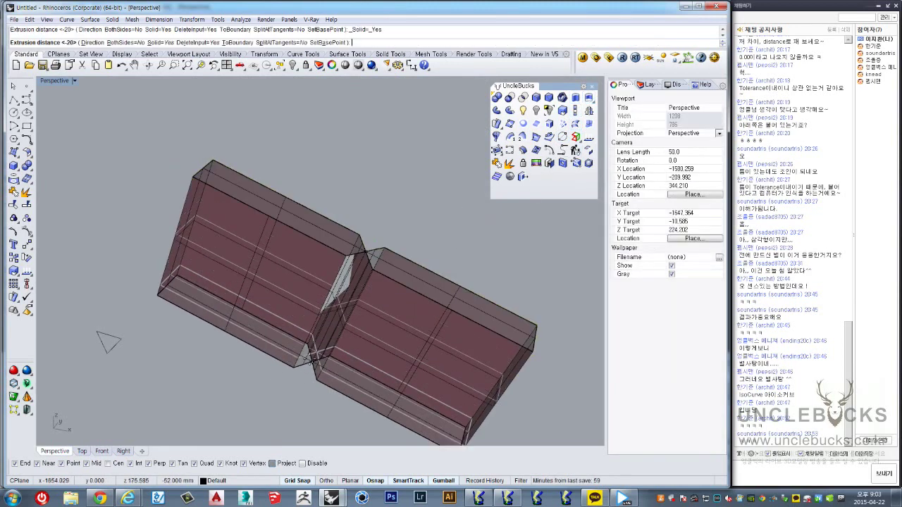
text(-1)
key(Return)
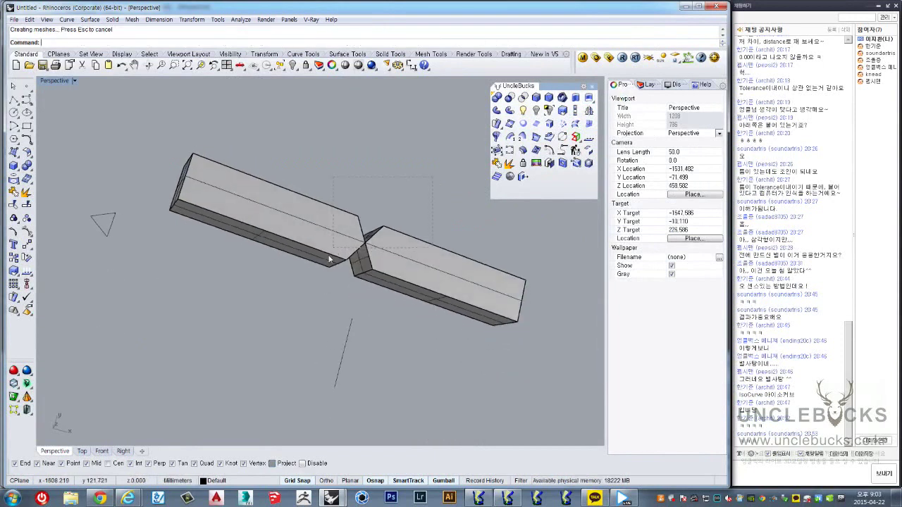
drag(431, 178, 329, 260)
key(ctrl+F1)
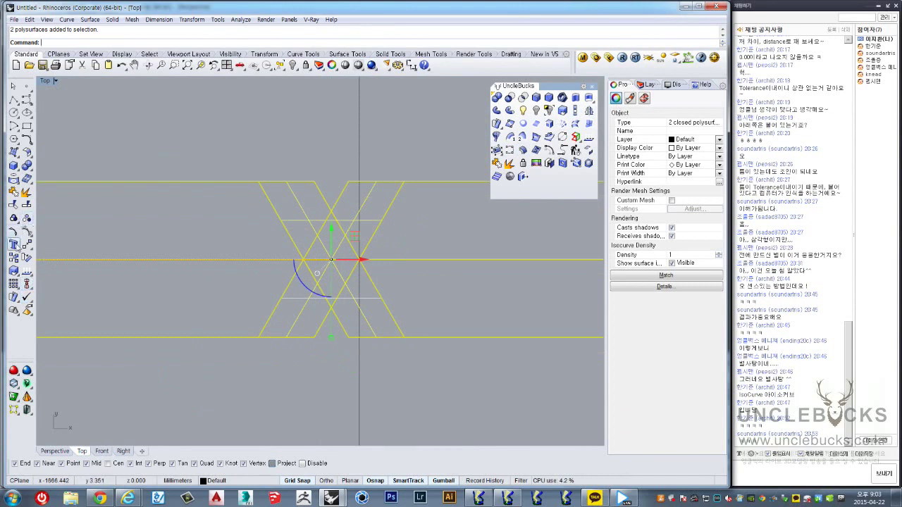
click(13, 284)
click(70, 284)
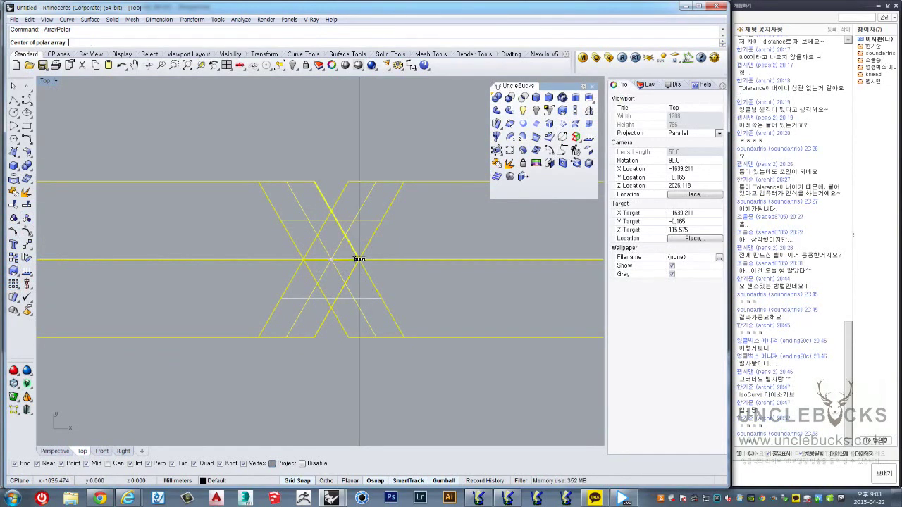
click(359, 259)
scroll(386, 258, down, 2)
key(Return)
key(Return)
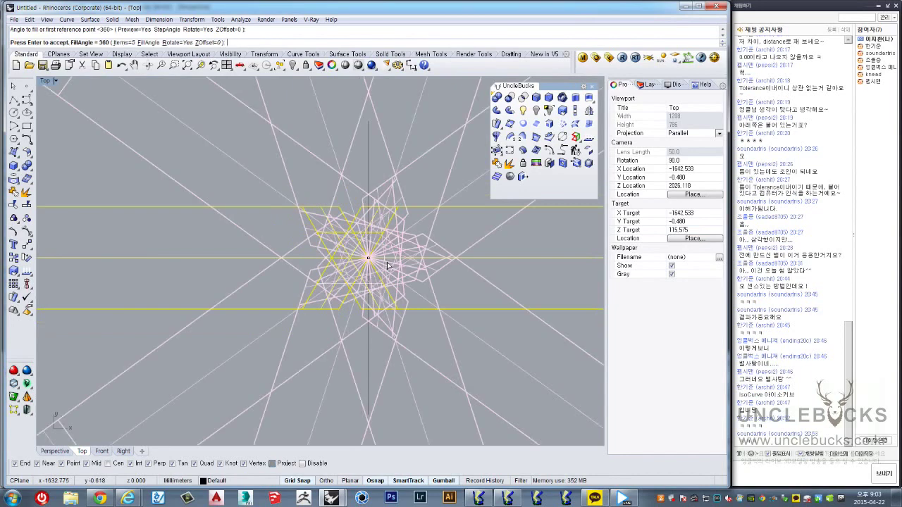
key(Return)
double_click(46, 82)
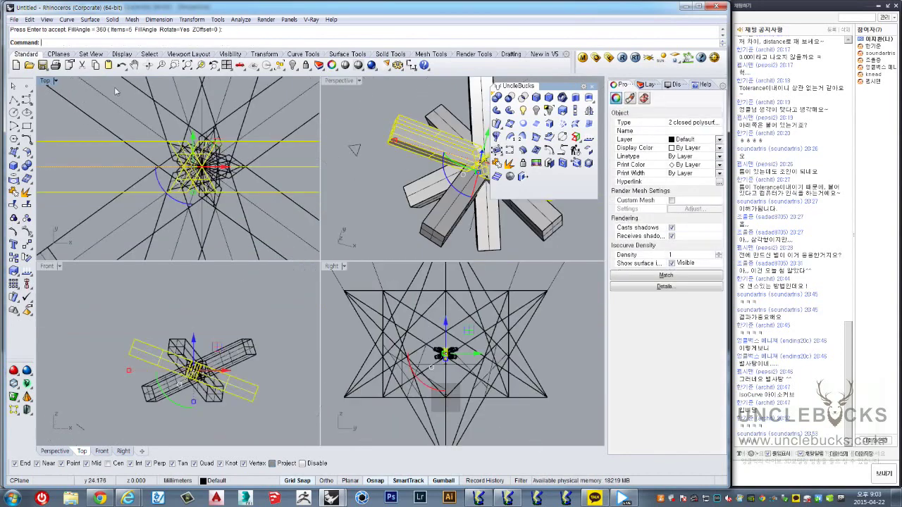
double_click(352, 82)
mouse_move(349, 127)
right_down()
mouse_move(338, 119)
mouse_move(359, 125)
right_up()
key(Escape)
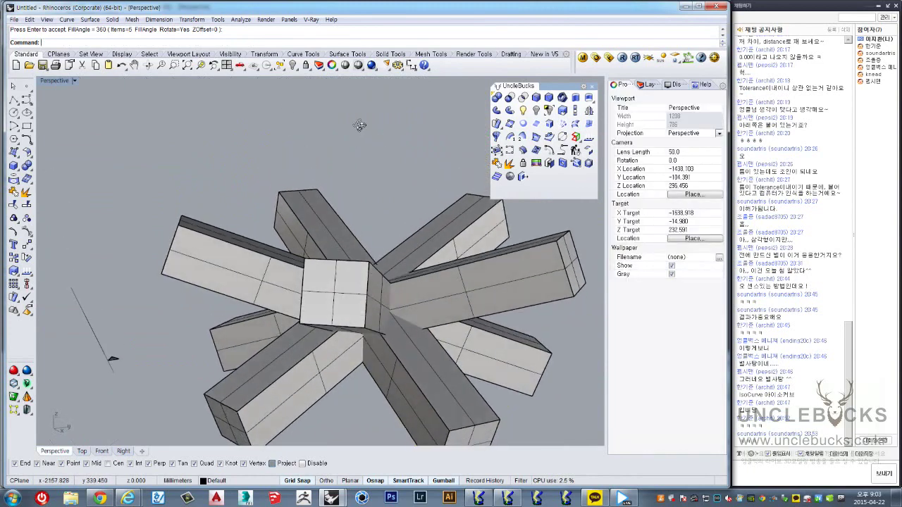
scroll(410, 252, up, 5)
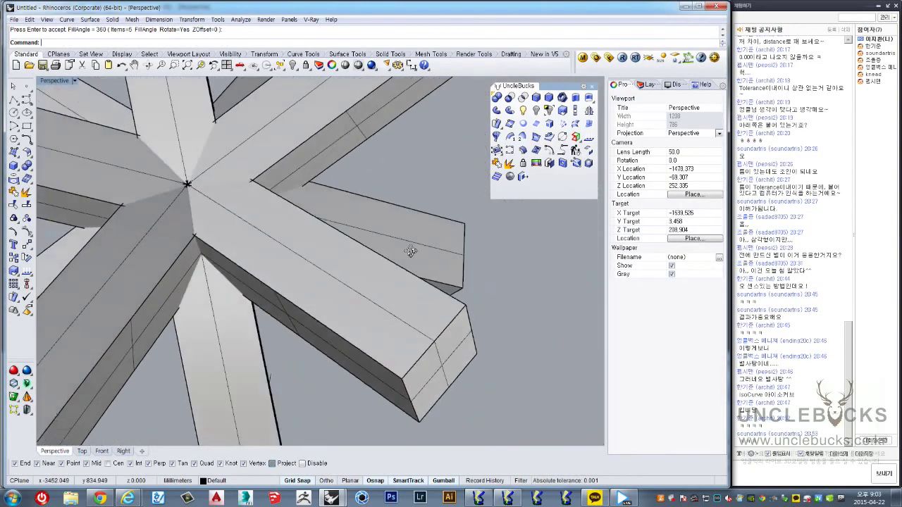
right_drag(411, 252, 242, 150)
scroll(218, 148, up, 3)
click(195, 154)
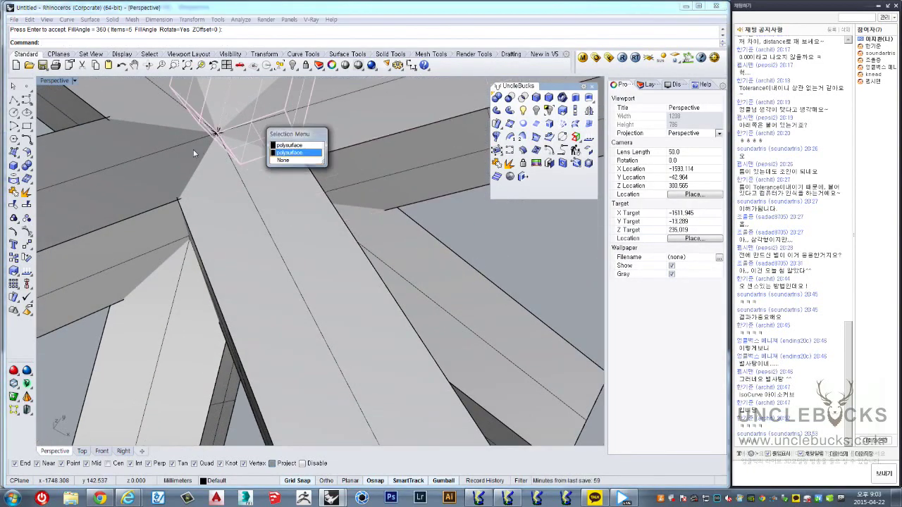
click(289, 153)
scroll(444, 222, down, 3)
scroll(444, 222, down, 3)
Step: Undo back to the flat bar surfaces, select one strip, and maximize the Top view
key(ctrl+z)
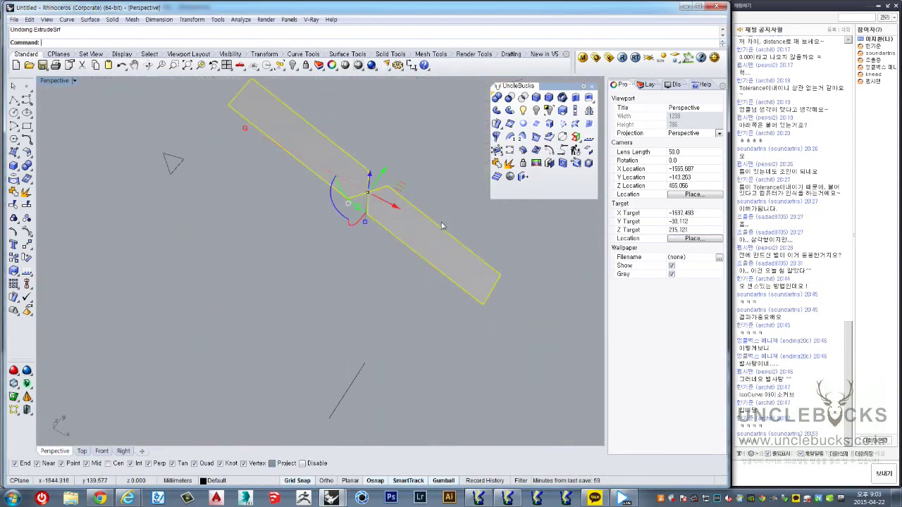
click(410, 221)
scroll(373, 179, up, 2)
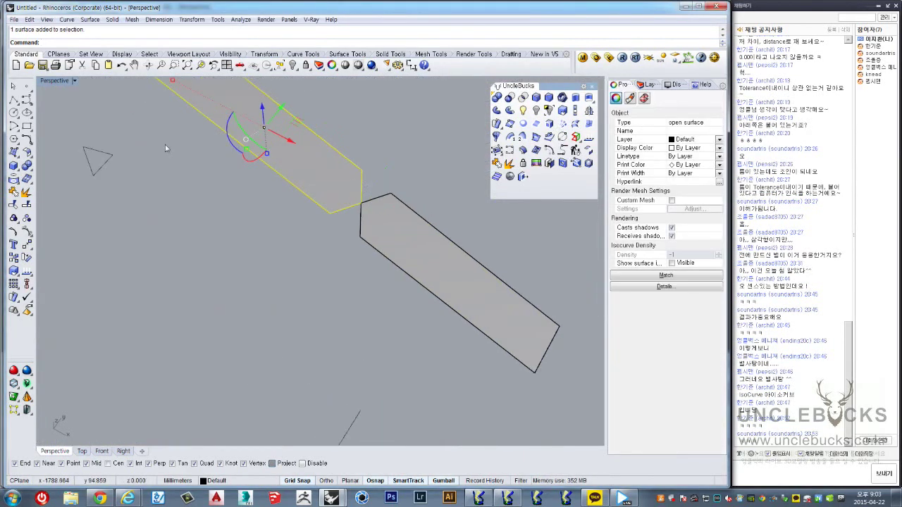
double_click(44, 80)
double_click(45, 80)
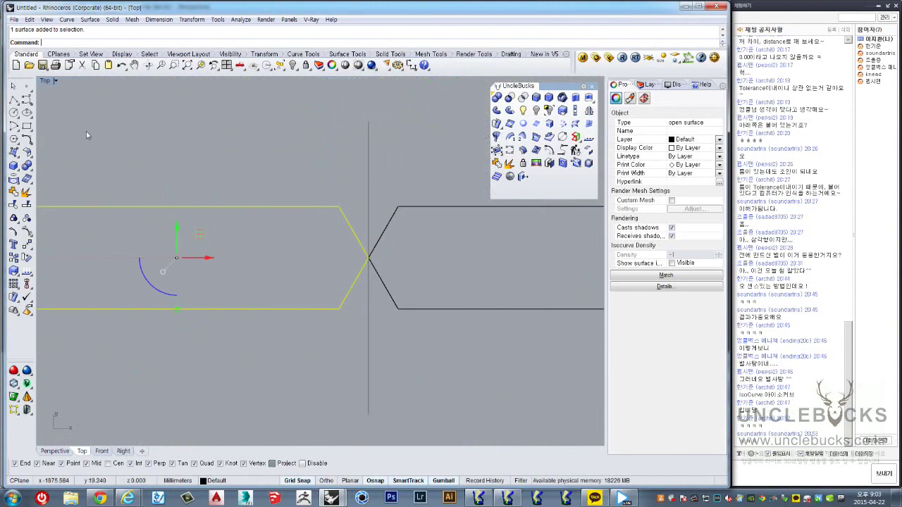
Step: Draw a straight cutting line across the strip between its upper and lower corners
click(13, 100)
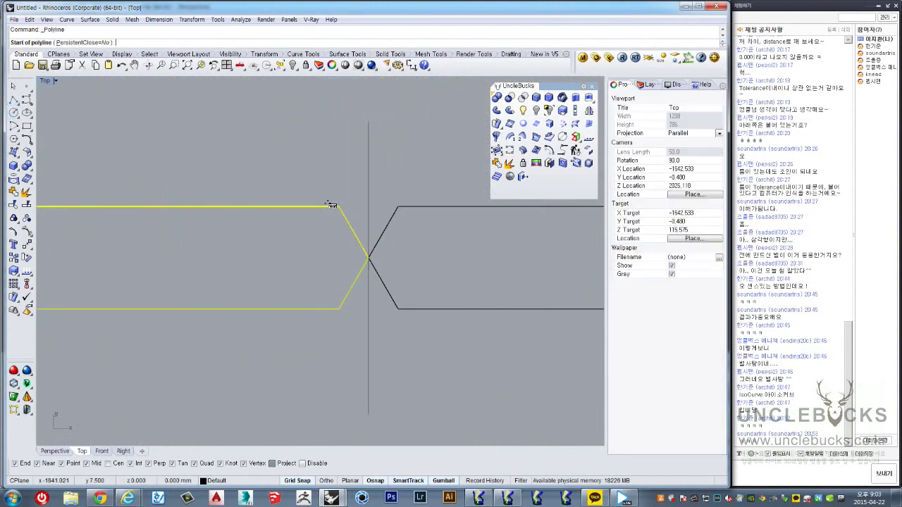
click(334, 206)
click(339, 308)
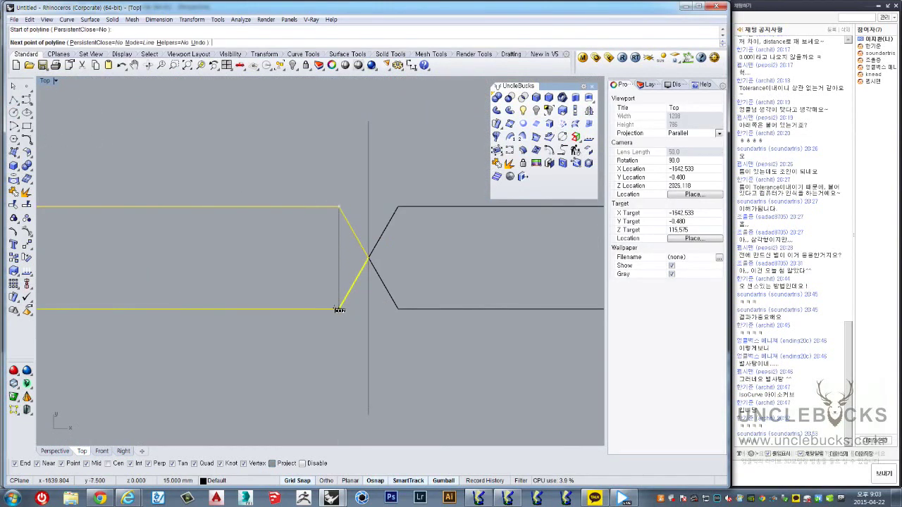
key(Return)
Step: Trim the pointed tip off the strip at the cutting line, then maximize Perspective
click(342, 261)
click(14, 204)
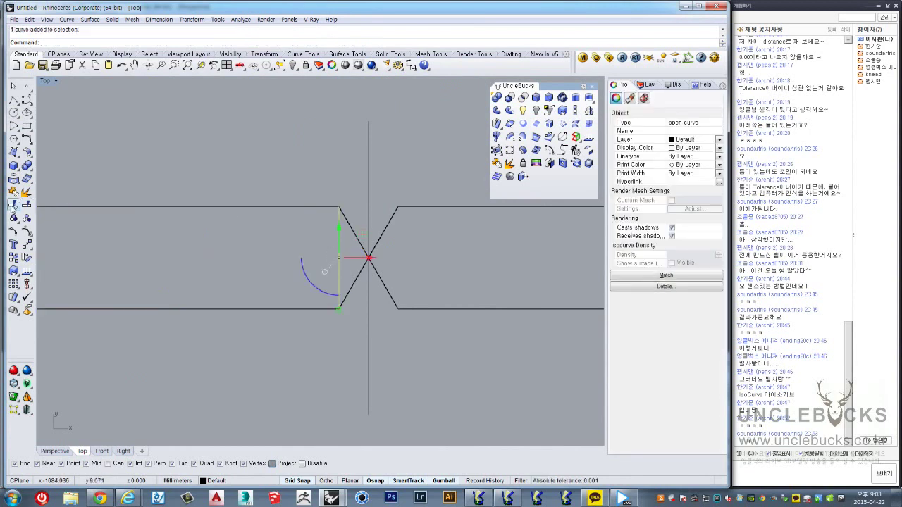
click(352, 280)
scroll(373, 258, down, 4)
key(Return)
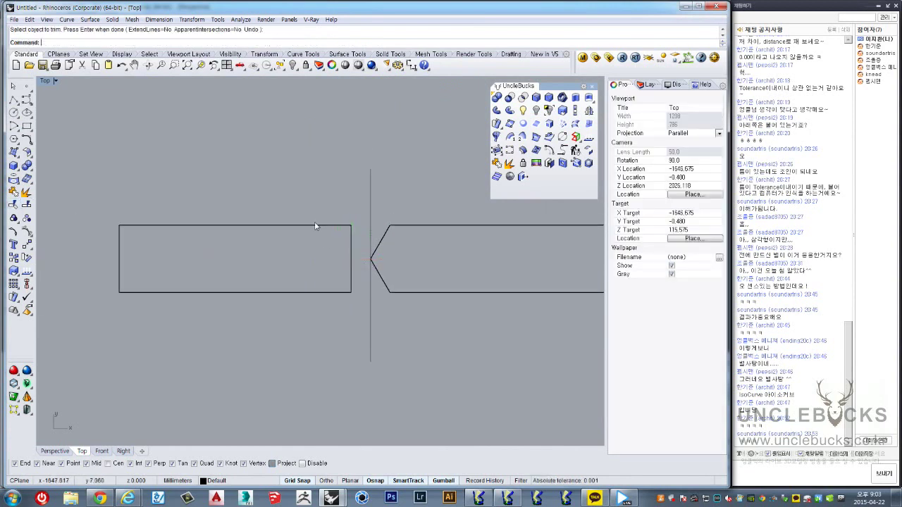
click(317, 226)
double_click(44, 82)
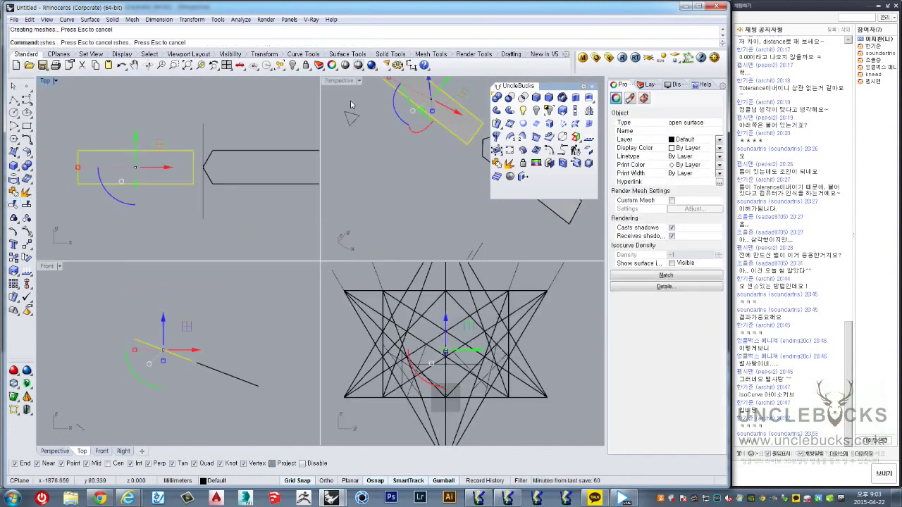
double_click(338, 80)
Step: Stretch the strip to a longer length and delete the short pointed strip
click(575, 111)
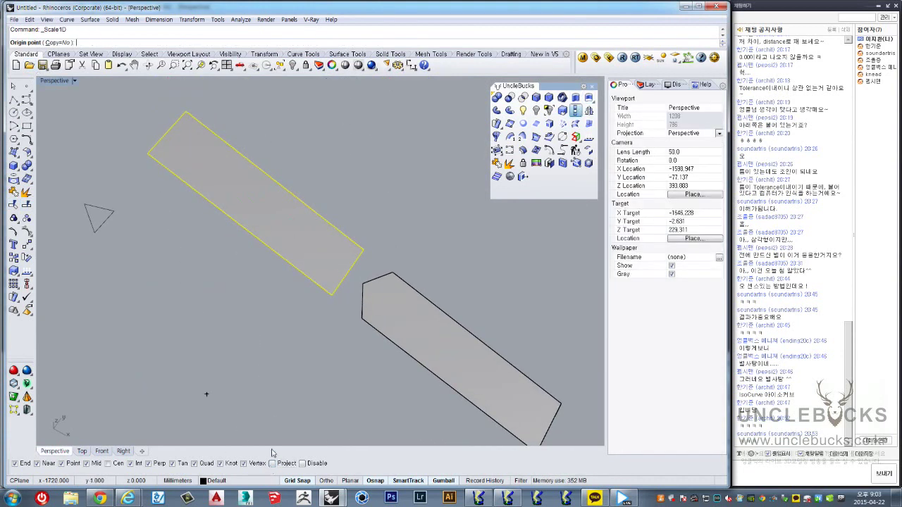
click(148, 153)
click(332, 295)
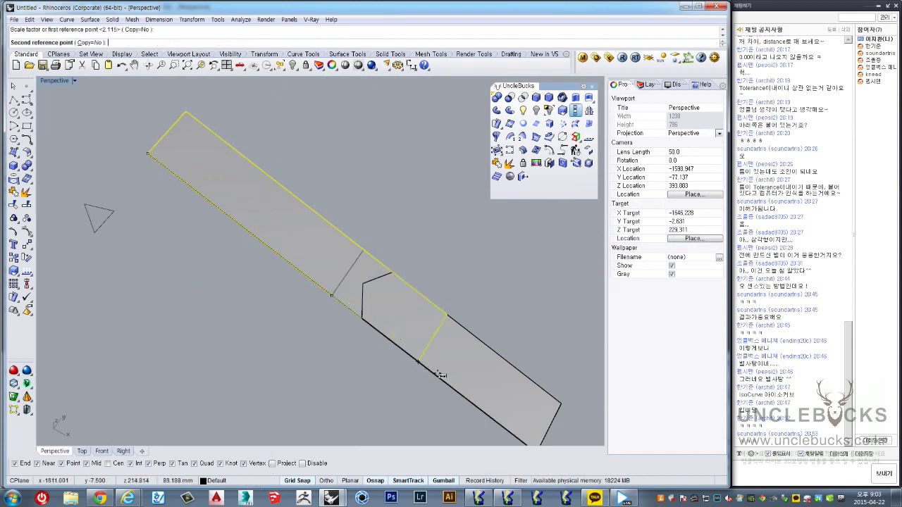
shift+right_drag(440, 375, 402, 322)
click(480, 380)
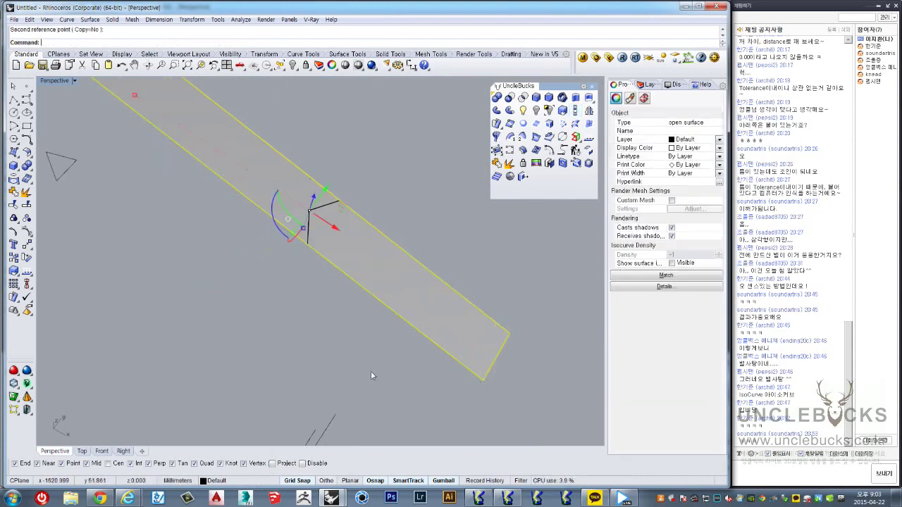
click(302, 305)
click(492, 329)
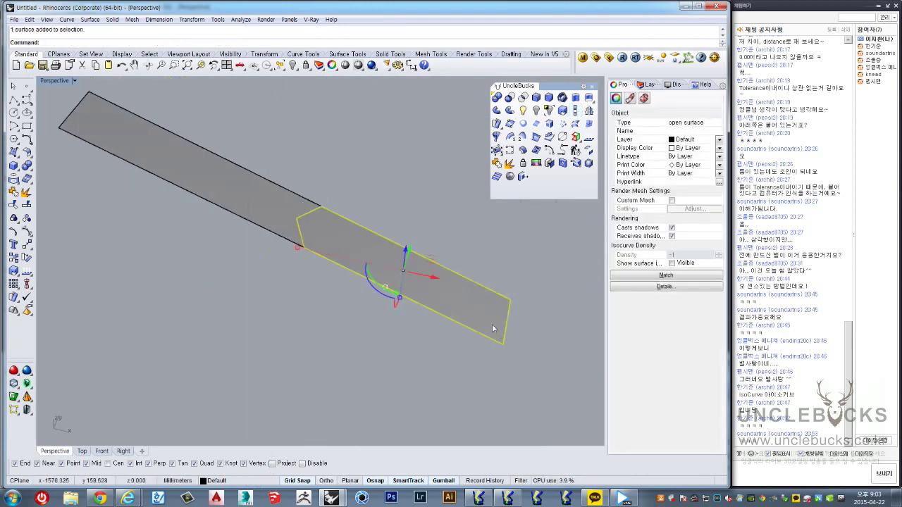
key(Delete)
Step: In the maximized Top view, briefly restore the short strip, then delete it again
click(270, 176)
double_click(43, 85)
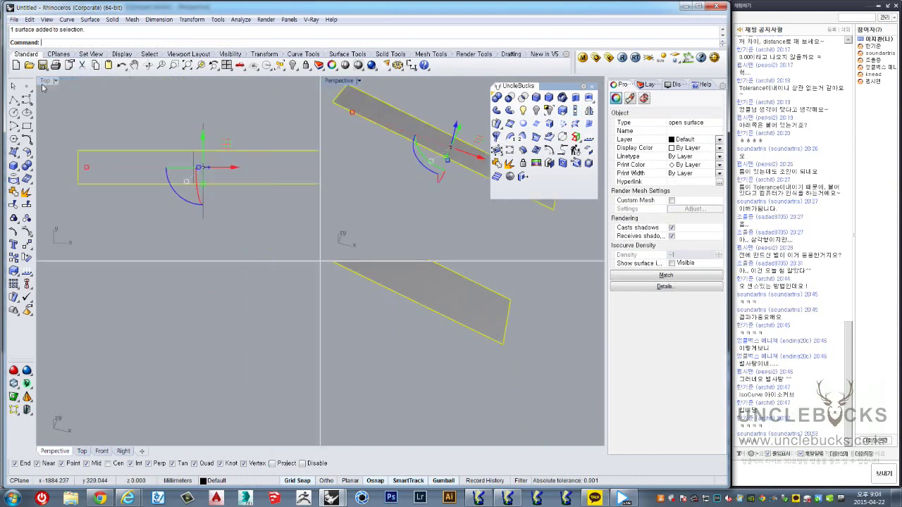
double_click(43, 85)
key(Right)
key(Right)
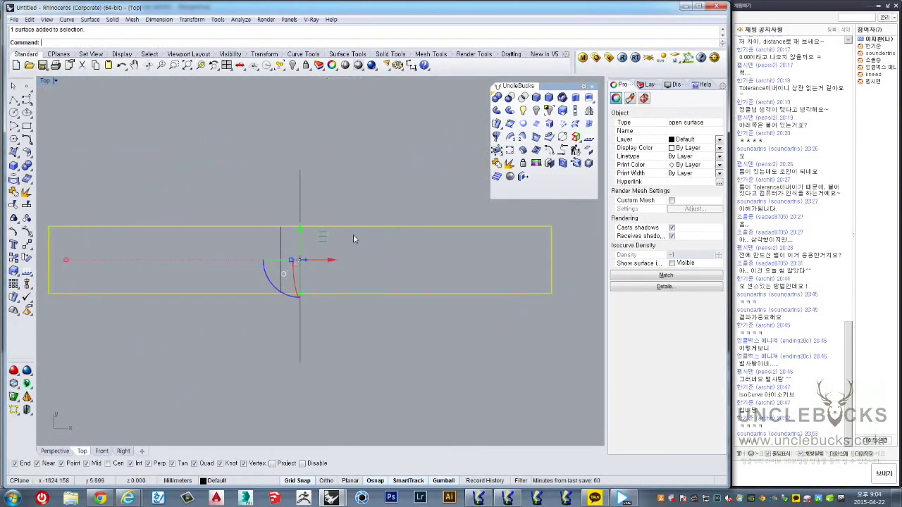
key(ctrl+z)
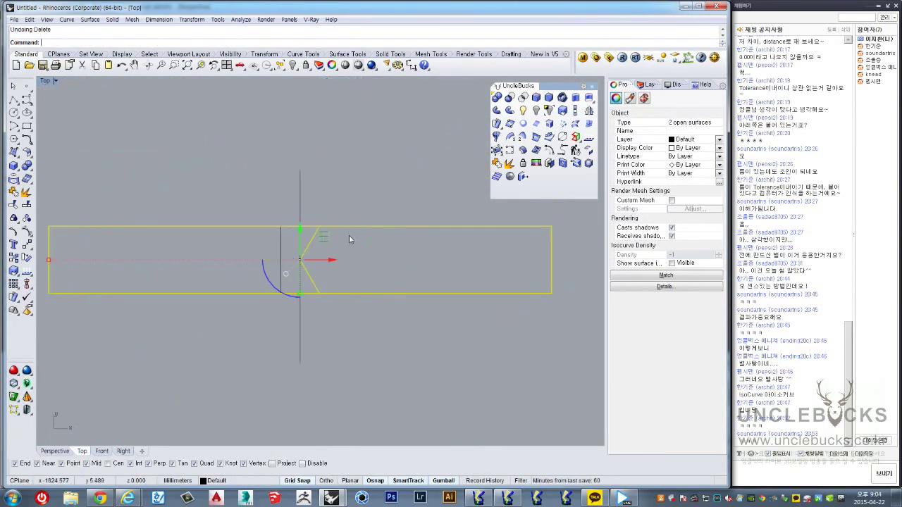
key(ctrl+y)
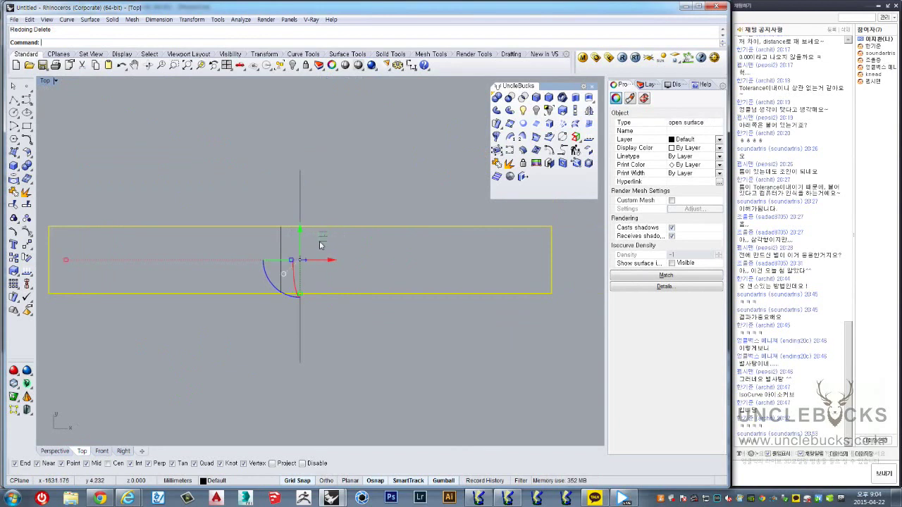
scroll(297, 239, up, 1)
scroll(298, 226, up, 2)
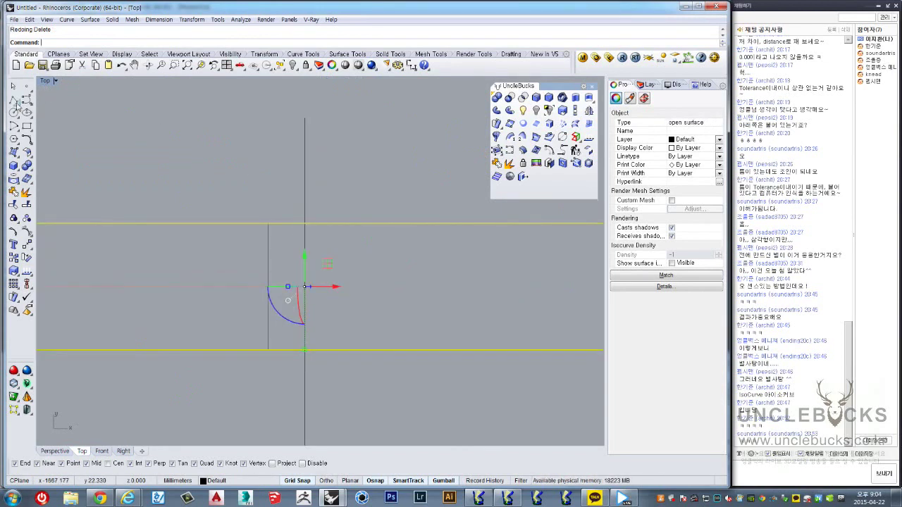
Step: Draw a vertical polyline through the strip's centre, undoing an accidental delete
click(13, 100)
click(304, 224)
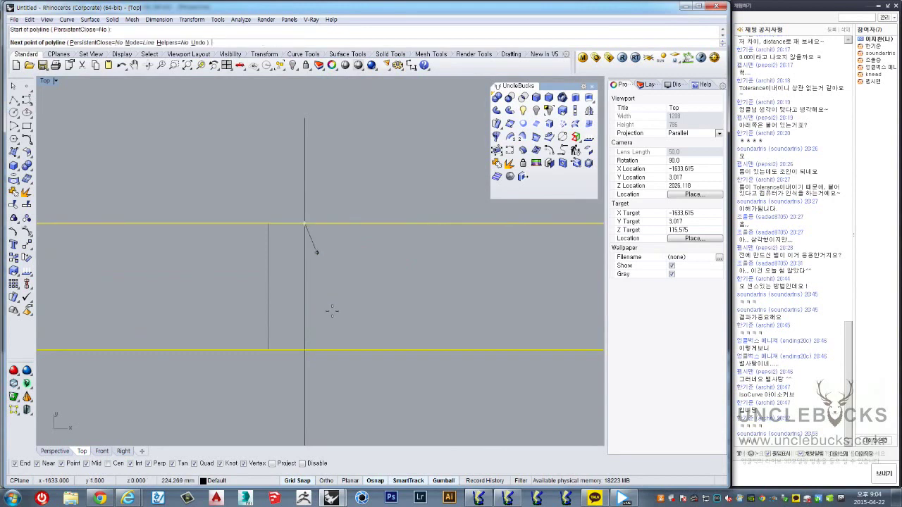
click(304, 348)
key(Return)
click(305, 162)
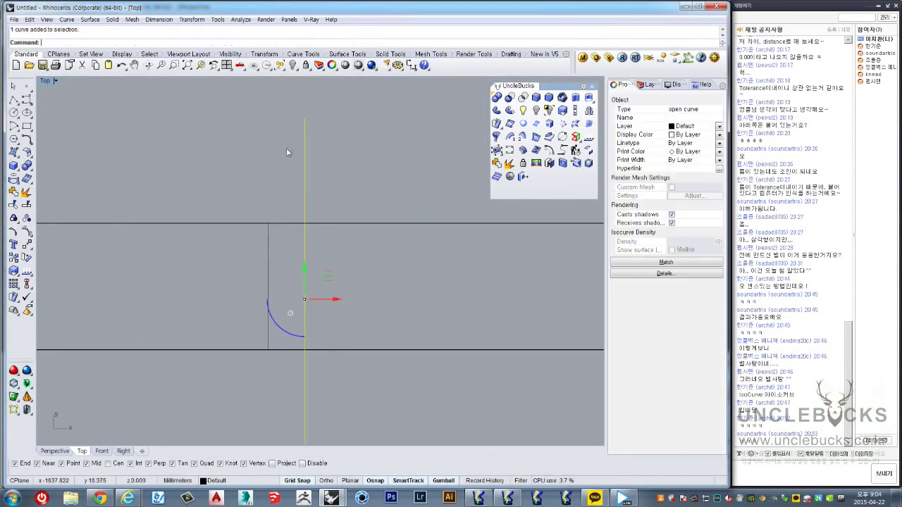
key(Delete)
key(ctrl+z)
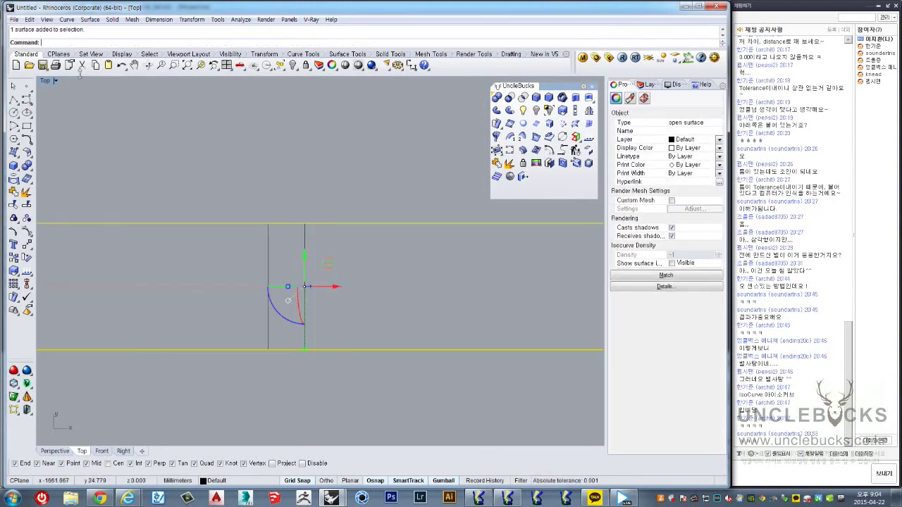
Step: Extrude the strip surface 15 units into a solid rectangular beam
double_click(44, 81)
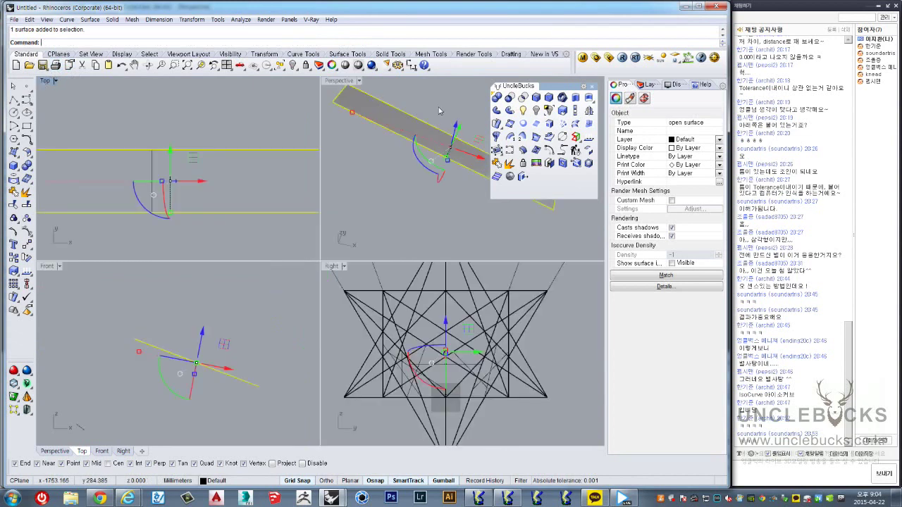
double_click(341, 82)
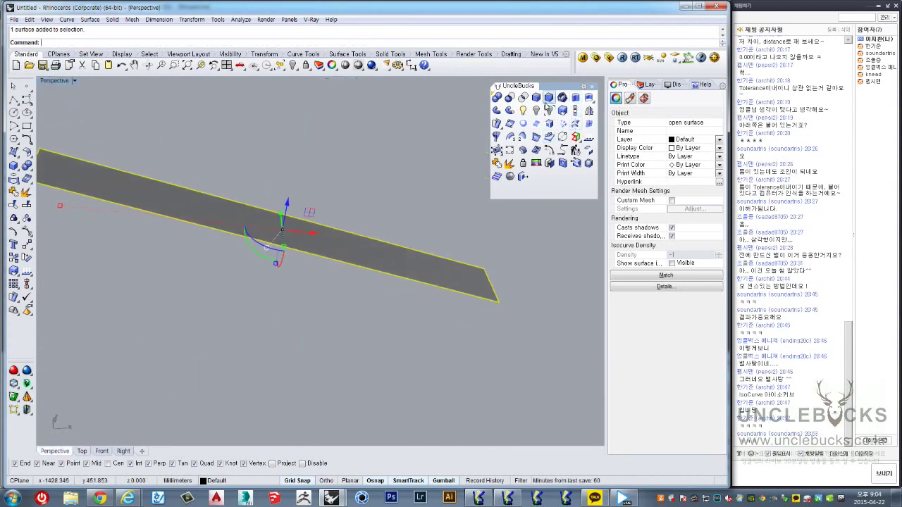
click(586, 99)
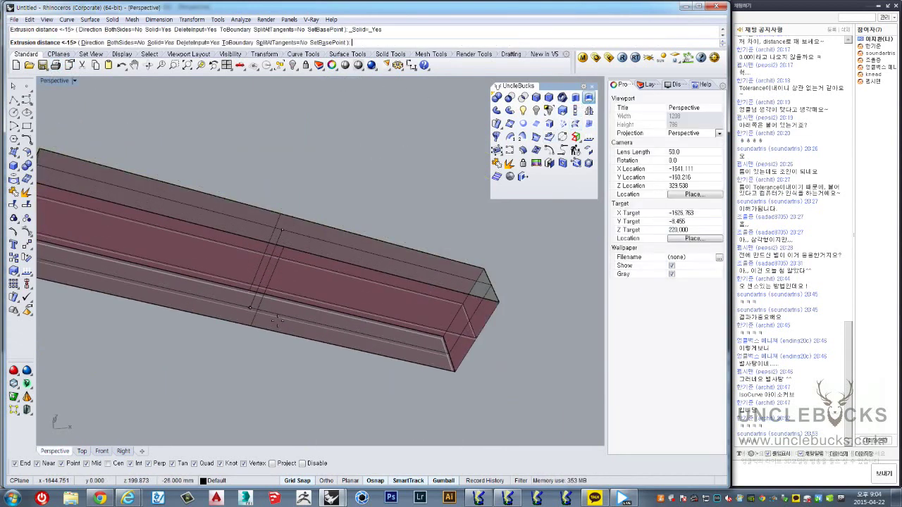
text(-15)
key(Return)
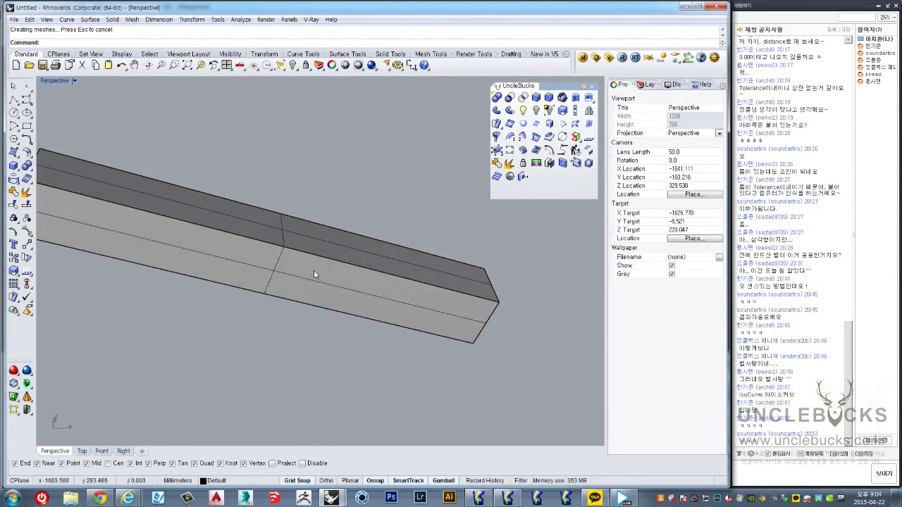
click(314, 273)
double_click(46, 83)
double_click(45, 82)
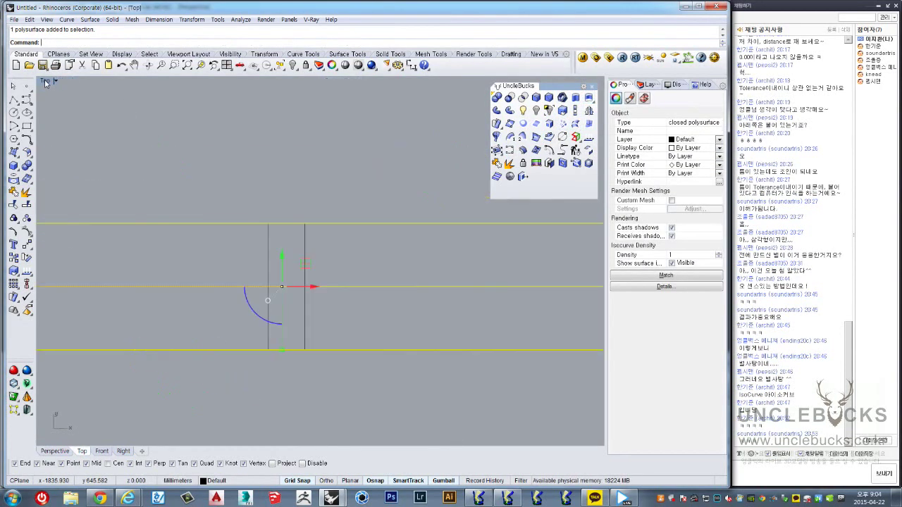
right_drag(205, 168, 254, 142)
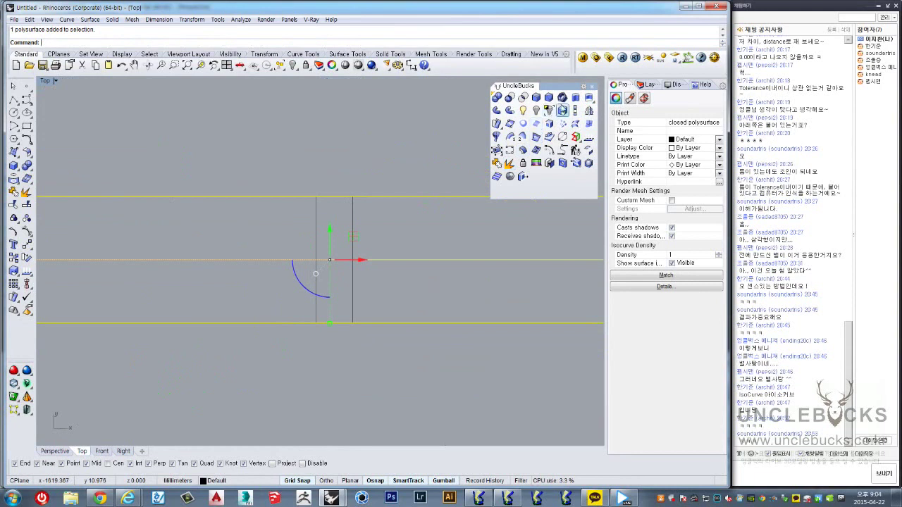
click(30, 289)
click(350, 257)
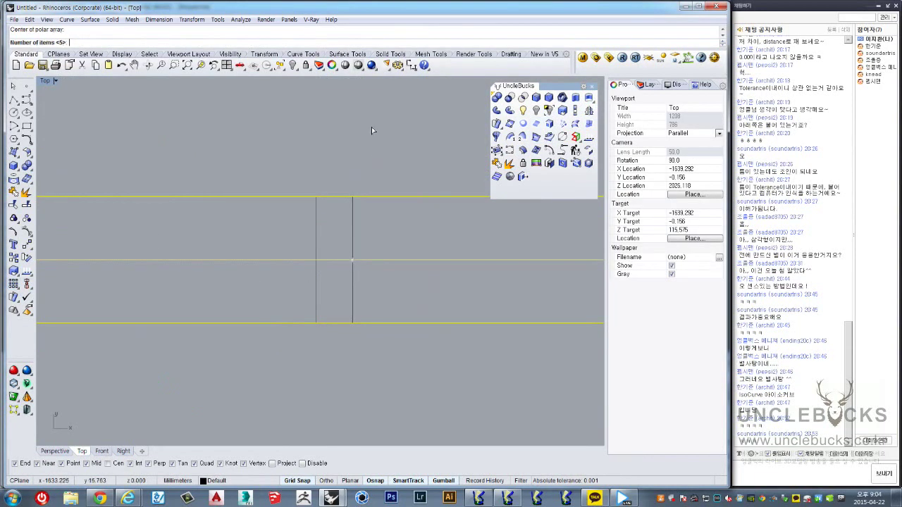
text(5)
key(Return)
scroll(372, 127, down, 5)
right_drag(372, 131, 325, 244)
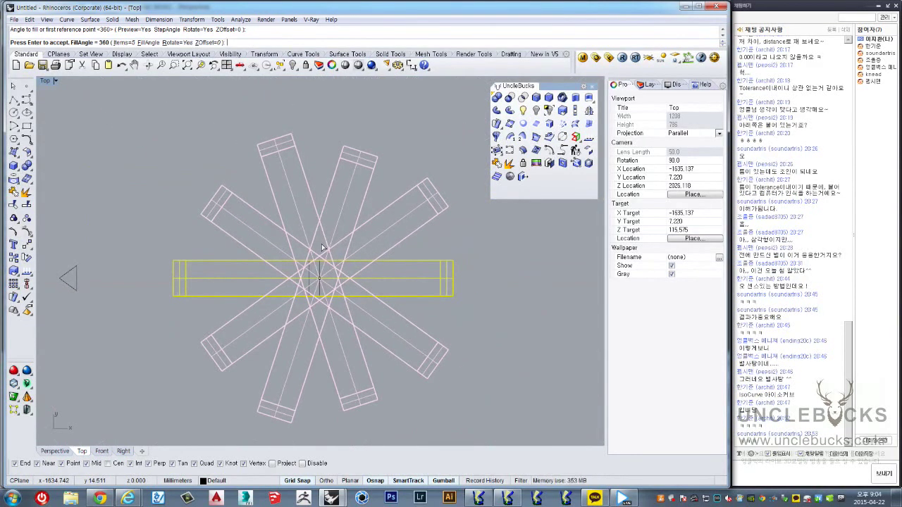
key(Escape)
scroll(278, 217, up, 2)
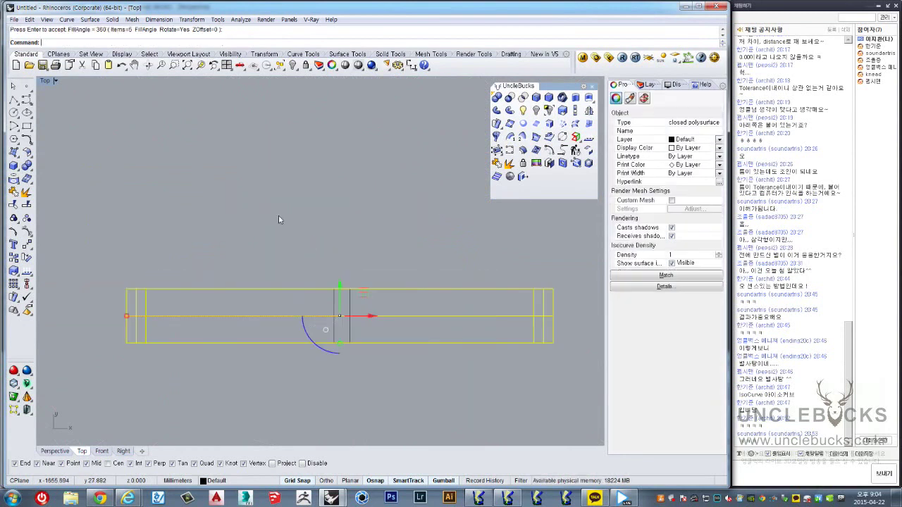
double_click(56, 82)
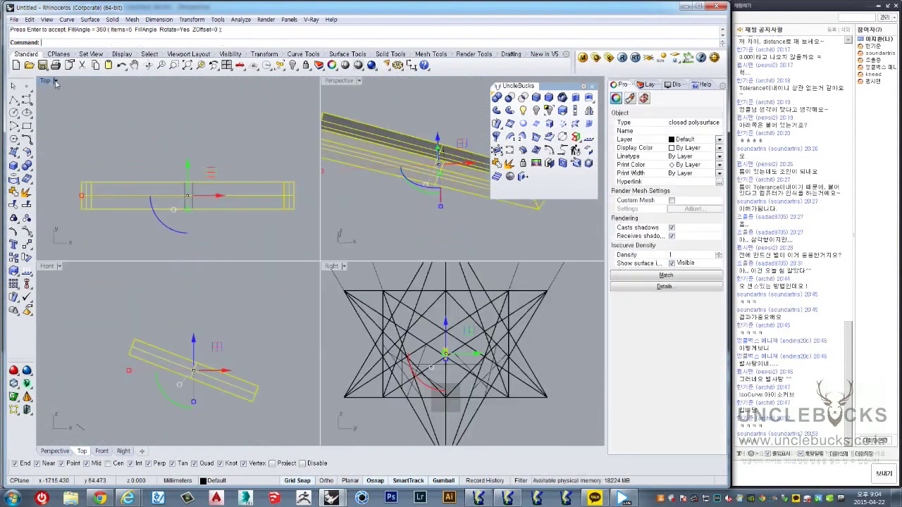
double_click(339, 80)
right_drag(183, 212, 114, 143)
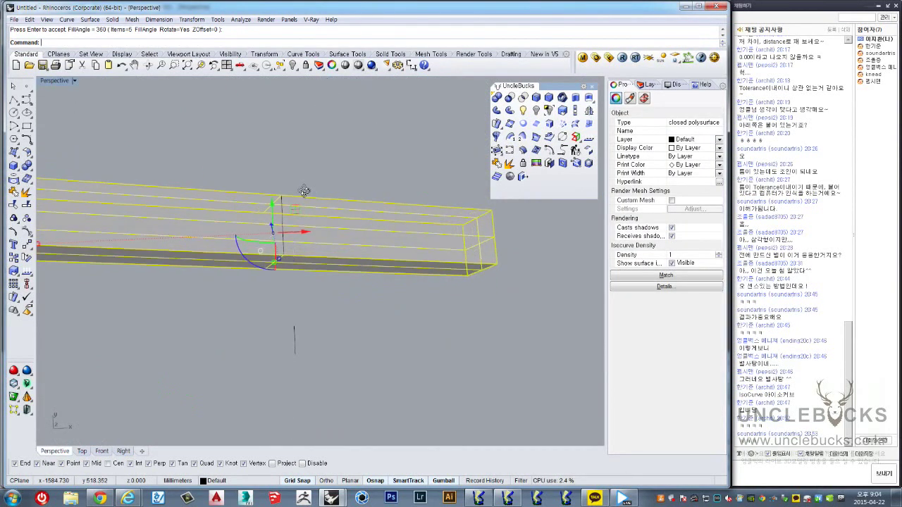
double_click(49, 82)
double_click(47, 82)
right_click(369, 262)
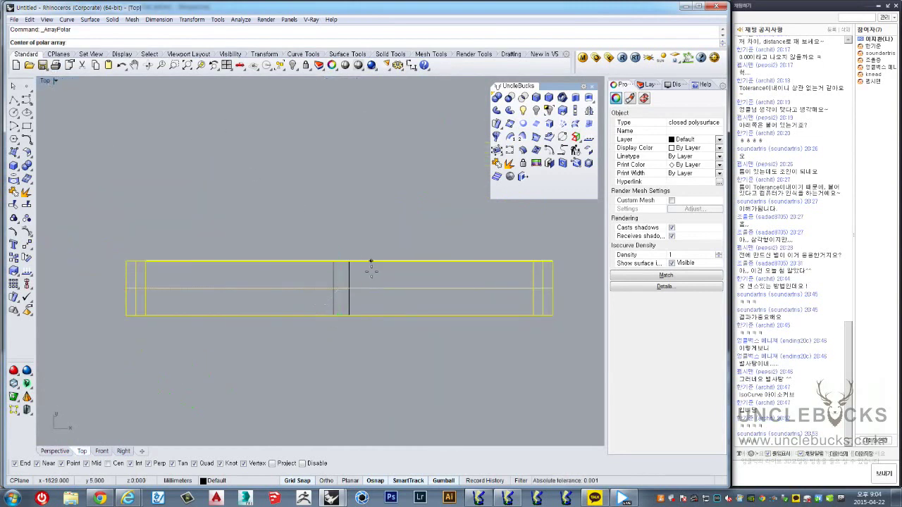
click(348, 291)
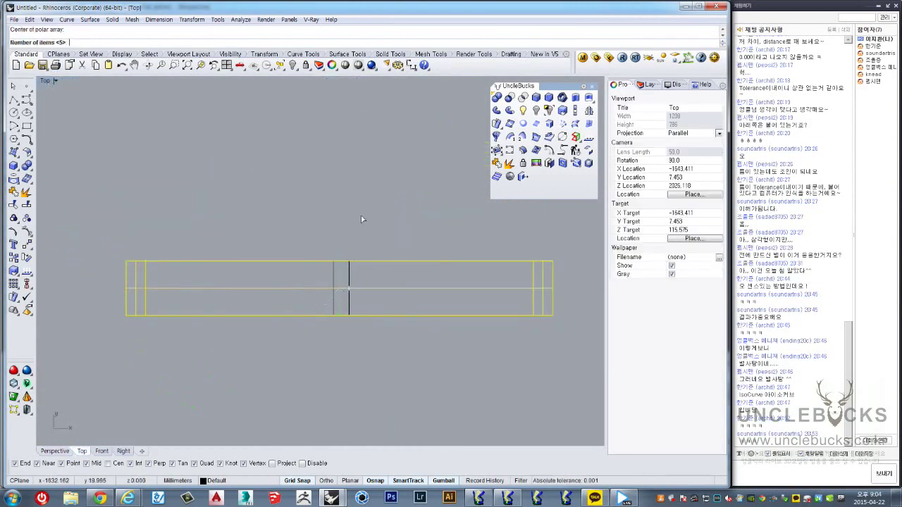
text(3)
key(Return)
key(Return)
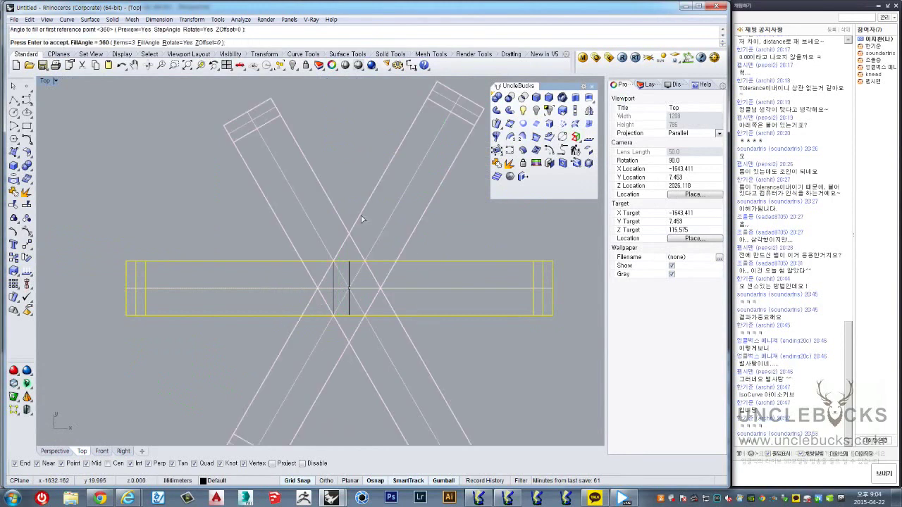
key(Return)
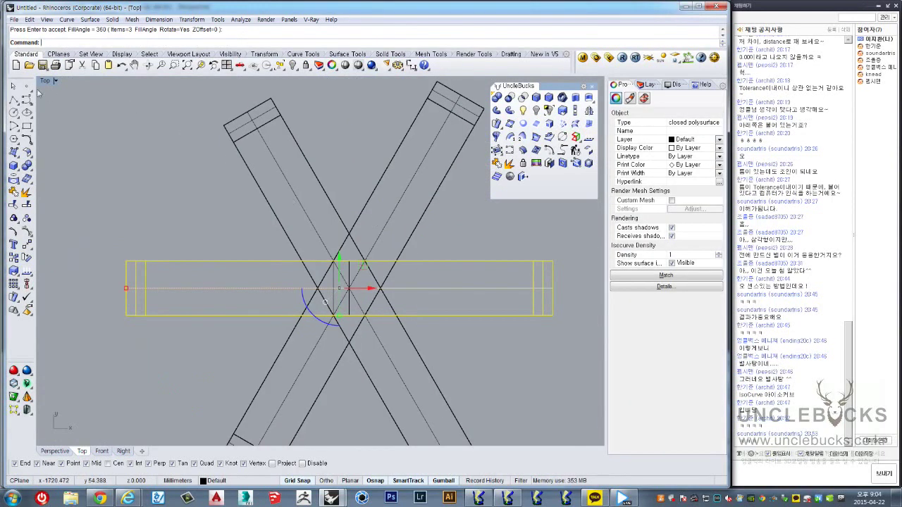
double_click(46, 83)
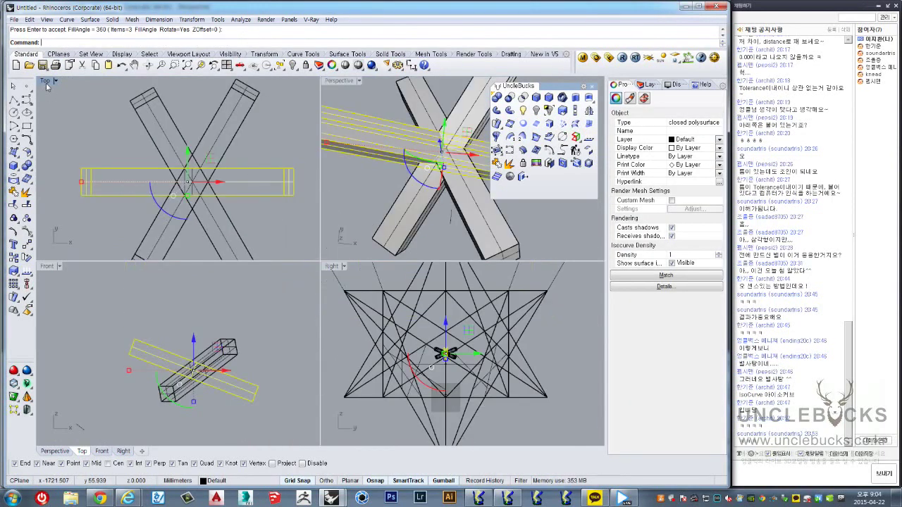
double_click(339, 80)
mouse_move(275, 345)
right_down()
mouse_move(303, 222)
mouse_move(335, 232)
mouse_move(402, 207)
right_up()
key(Escape)
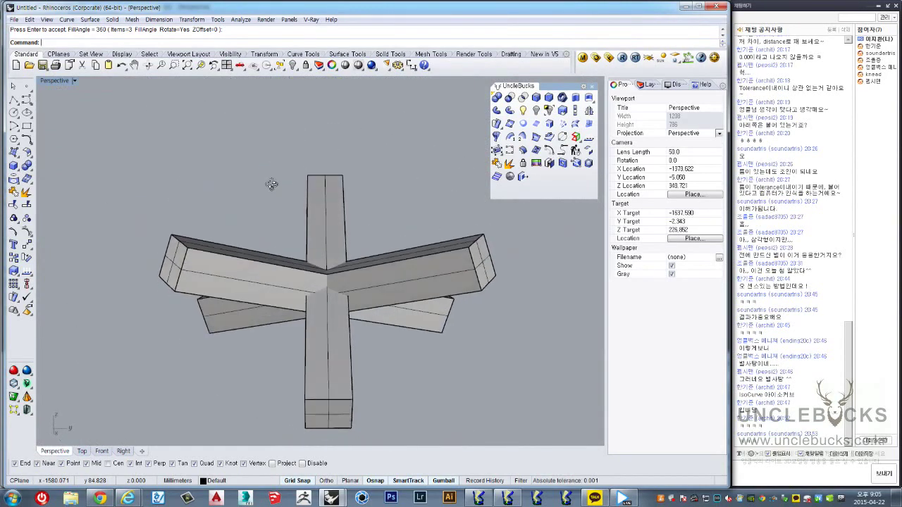
mouse_move(403, 206)
right_down()
mouse_move(390, 190)
mouse_move(293, 244)
mouse_move(258, 293)
mouse_move(326, 157)
right_up()
click(292, 244)
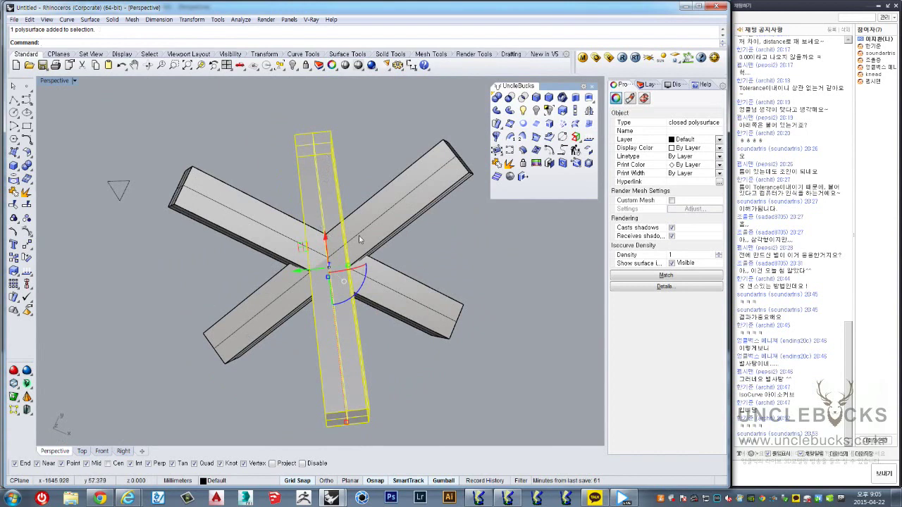
right_drag(360, 240, 500, 305)
click(500, 305)
key(ctrl+a)
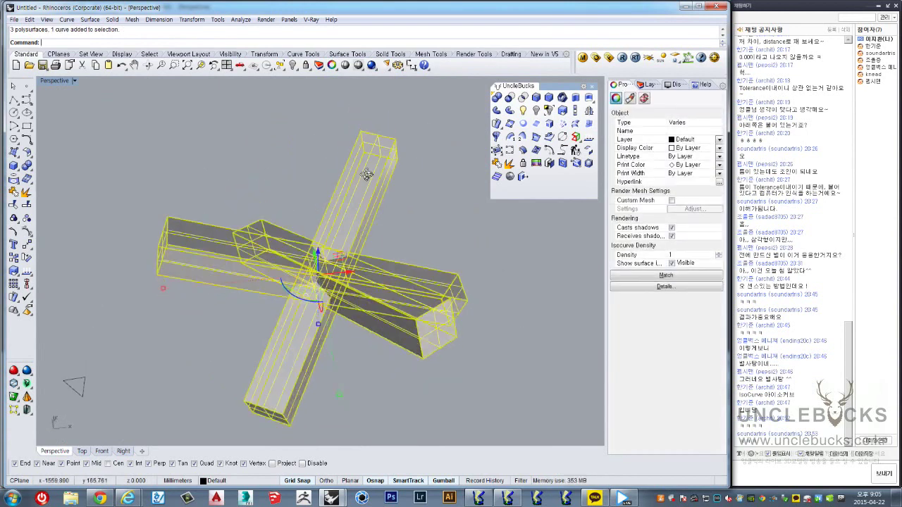
right_drag(366, 175, 371, 140)
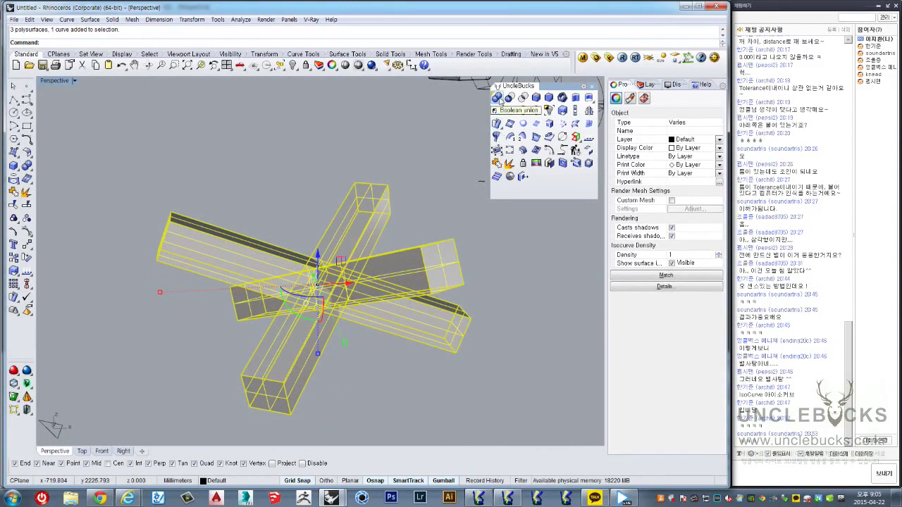
right_drag(310, 224, 261, 335)
click(355, 242)
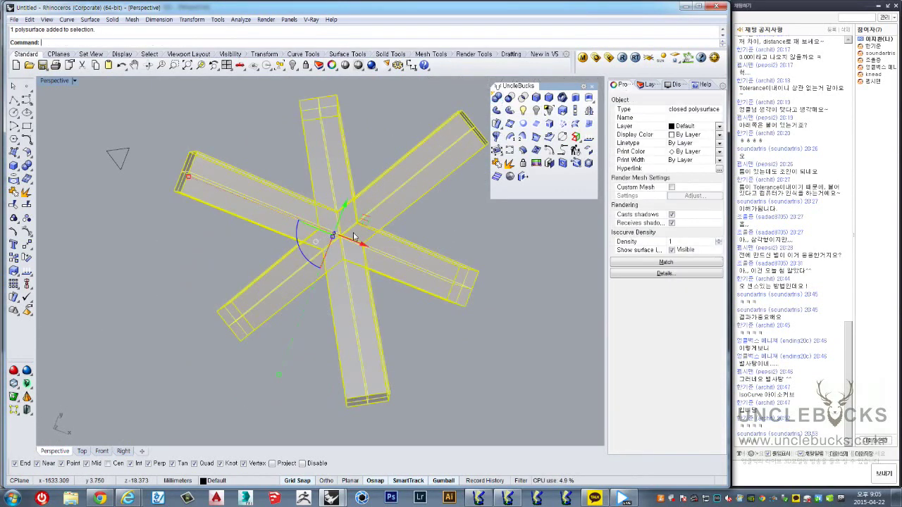
mouse_move(354, 242)
right_down()
mouse_move(358, 180)
mouse_move(304, 162)
mouse_move(387, 210)
mouse_move(423, 216)
right_up()
key(ctrl+z)
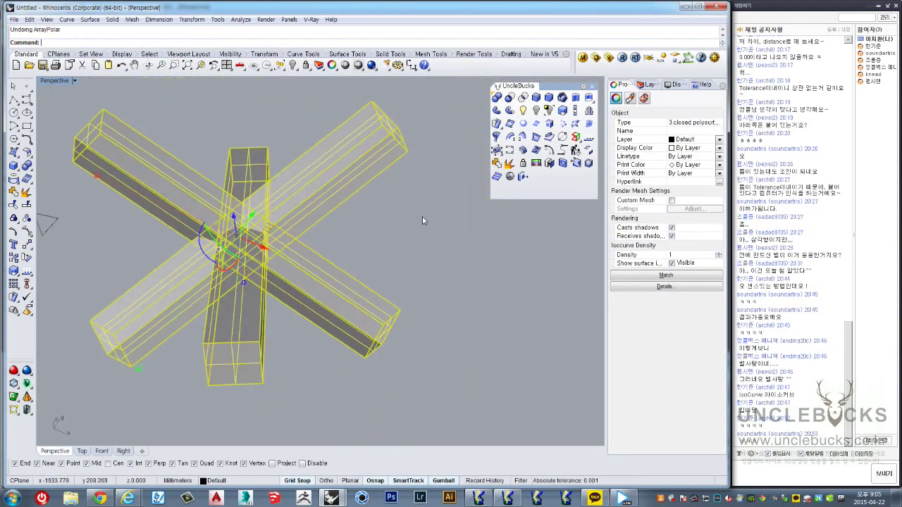
mouse_move(265, 201)
right_down()
mouse_move(374, 158)
mouse_move(296, 281)
mouse_move(238, 320)
right_up()
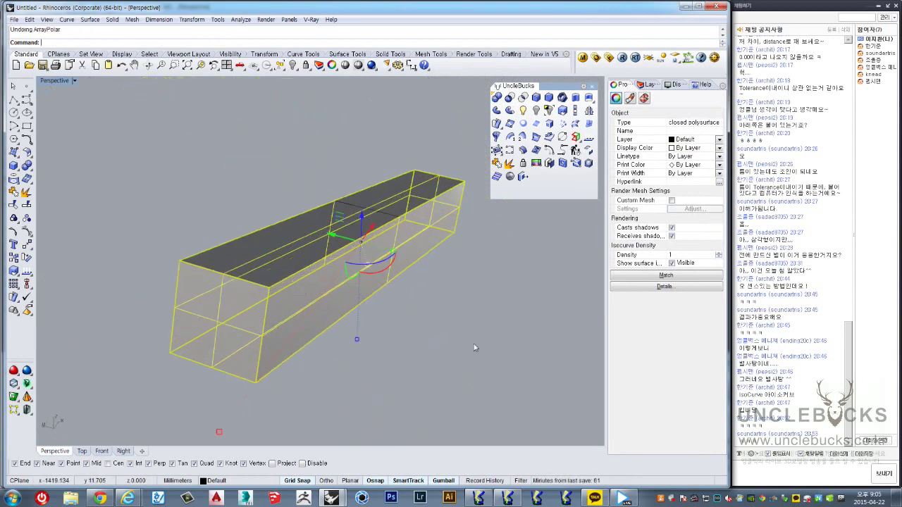
Step: Duplicate the border curves of the long bar's end faces
click(239, 320)
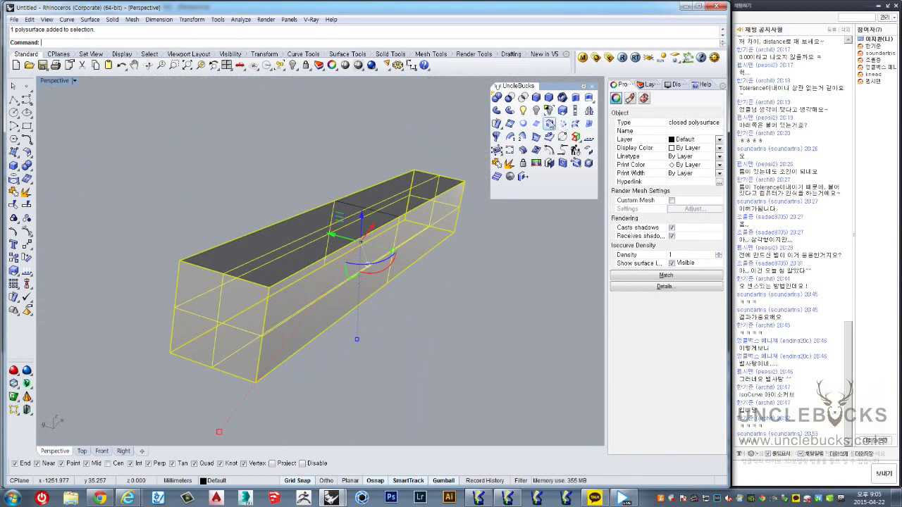
click(549, 124)
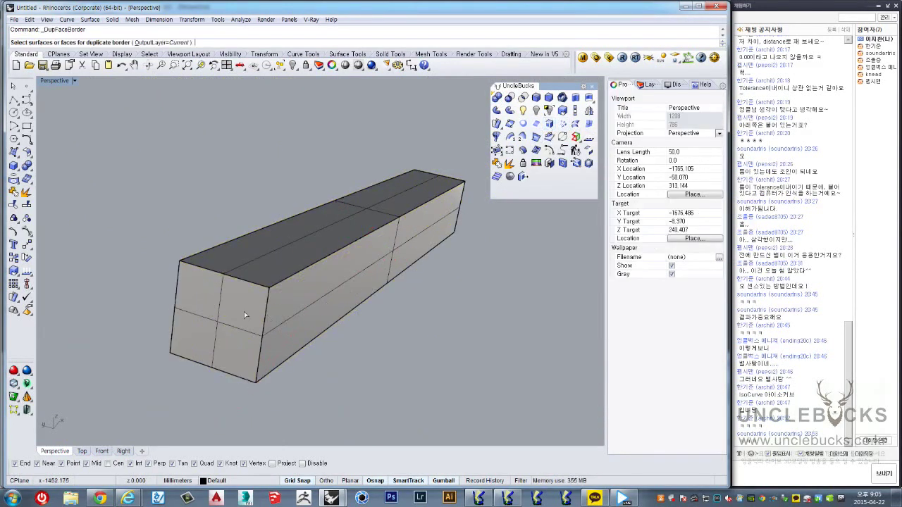
click(244, 311)
mouse_move(244, 312)
right_down()
mouse_move(312, 248)
mouse_move(390, 263)
mouse_move(418, 337)
right_up()
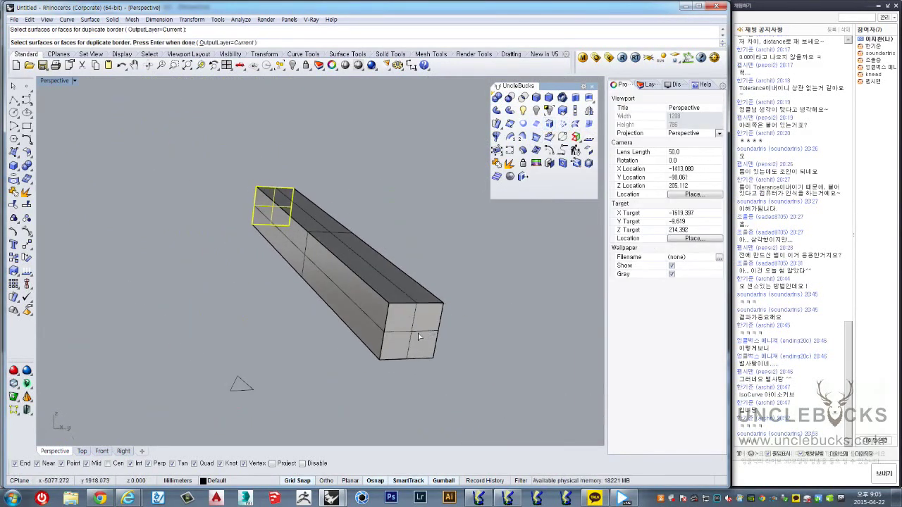
key(Return)
mouse_move(232, 189)
right_down()
mouse_move(359, 252)
mouse_move(207, 264)
mouse_move(243, 217)
right_up()
click(243, 217)
Step: Offset the near and far end-face outlines inward to make smaller square curves
click(310, 344)
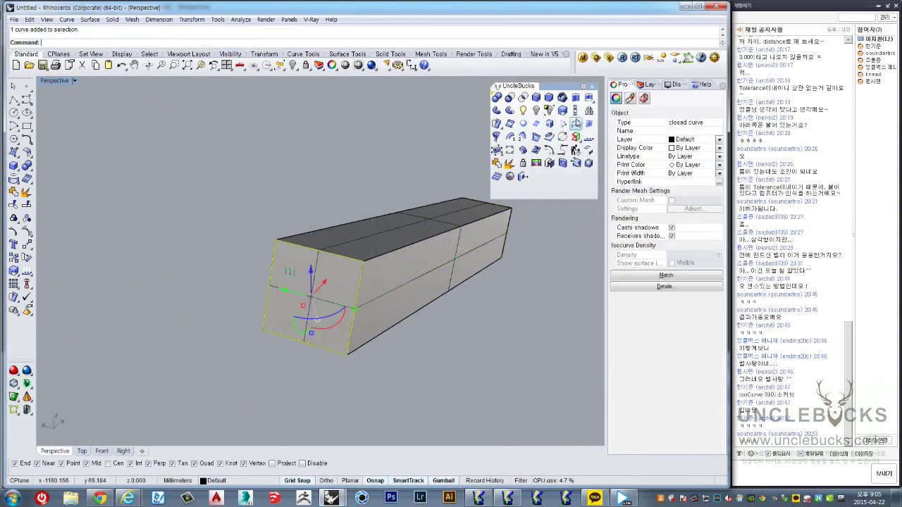
text(Offset)
key(Return)
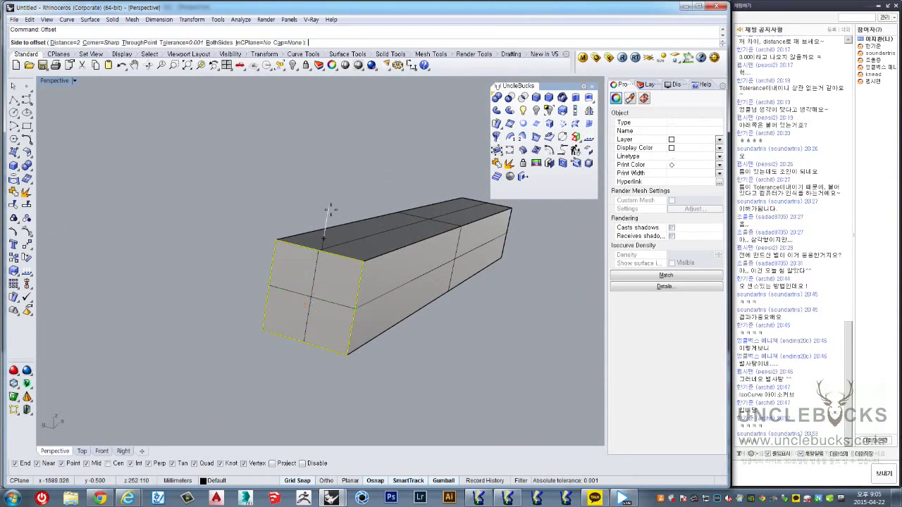
click(305, 287)
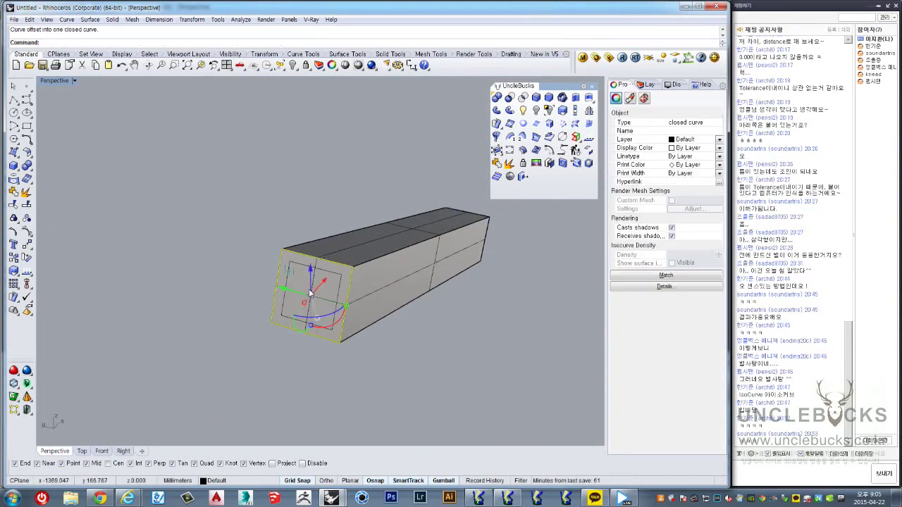
right_drag(304, 287, 312, 217)
key(Escape)
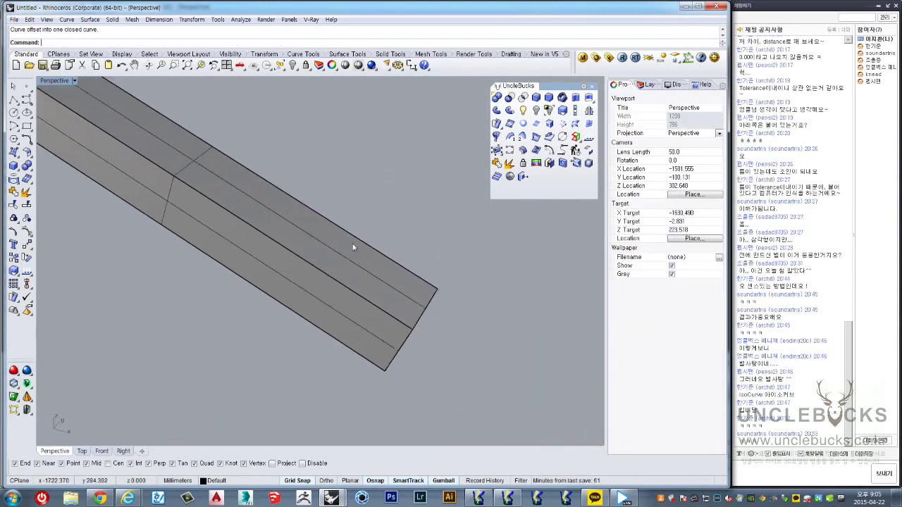
right_drag(491, 303, 464, 407)
scroll(464, 407, down, 3)
click(391, 325)
scroll(391, 326, up, 2)
key(Return)
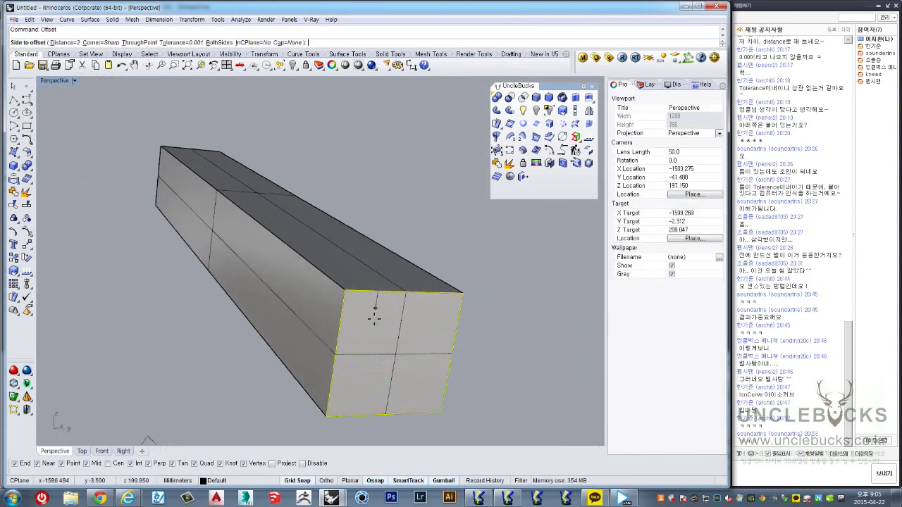
click(370, 317)
Step: Extrude each inner curve 20 units outward into sleeves at both bar ends
click(360, 312)
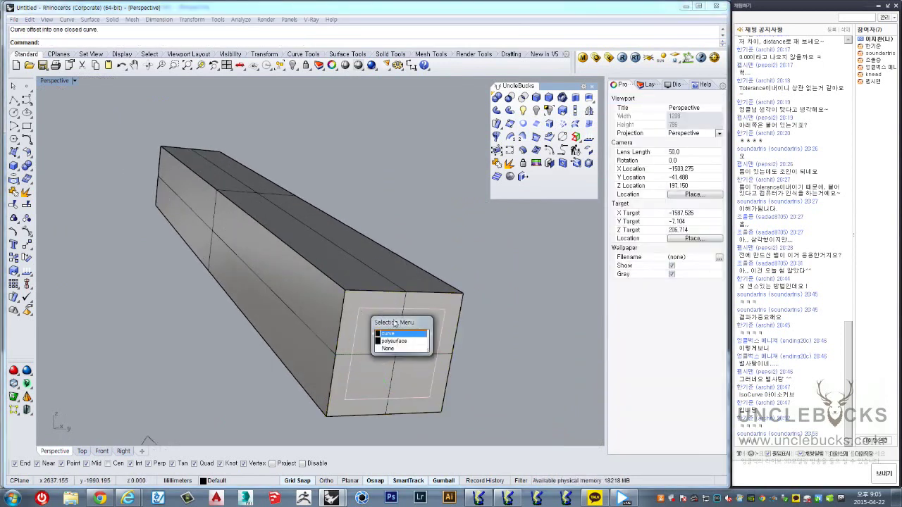
click(397, 334)
right_drag(396, 334, 453, 259)
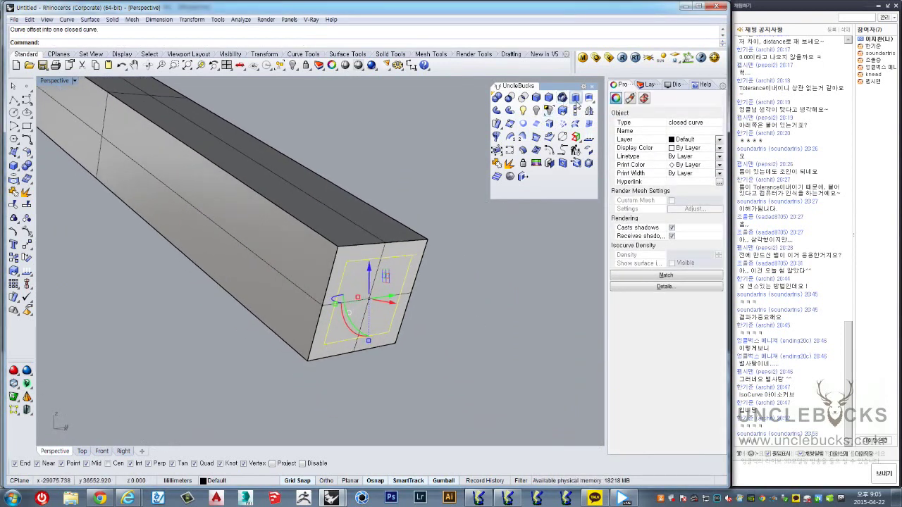
click(574, 100)
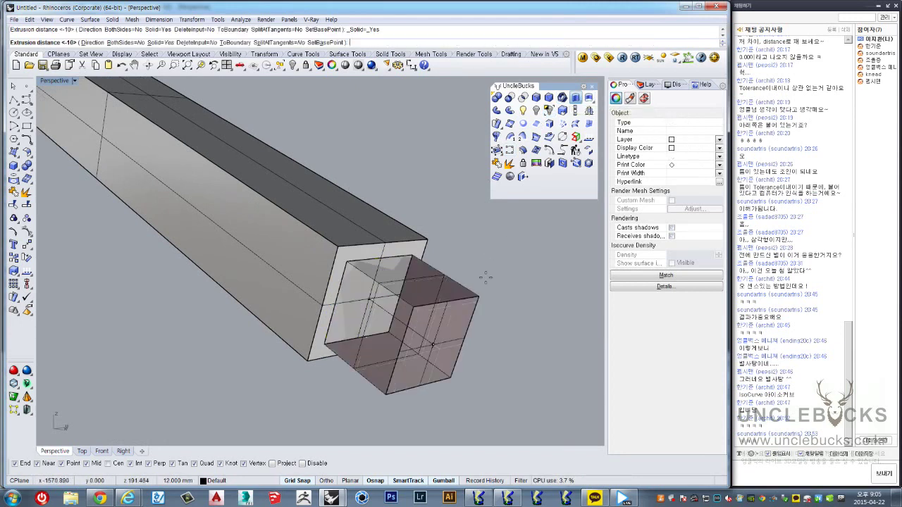
key(Escape)
text(20)
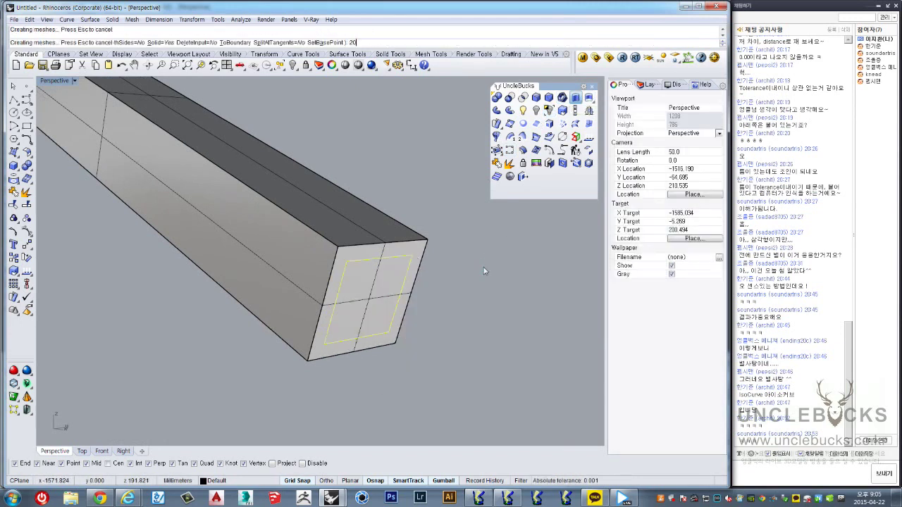
mouse_move(483, 267)
right_down()
mouse_move(75, 178)
mouse_move(251, 215)
right_up()
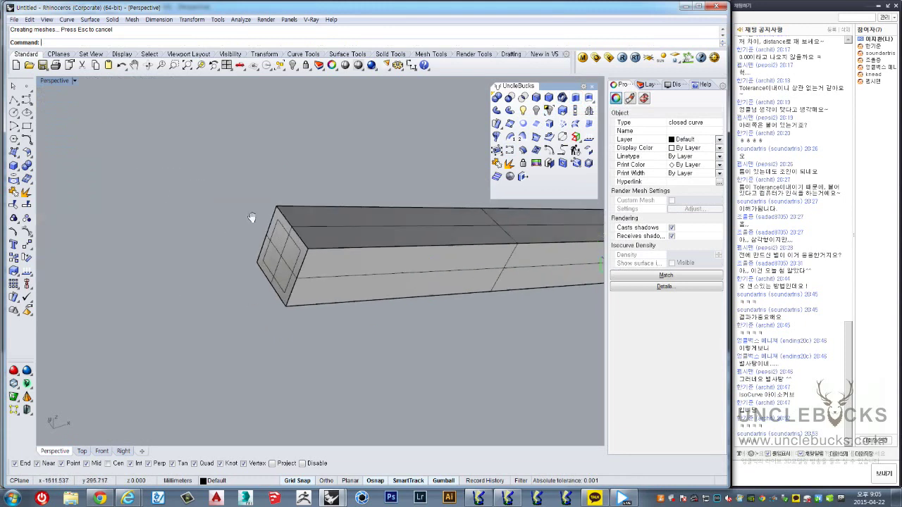
right_click(155, 258)
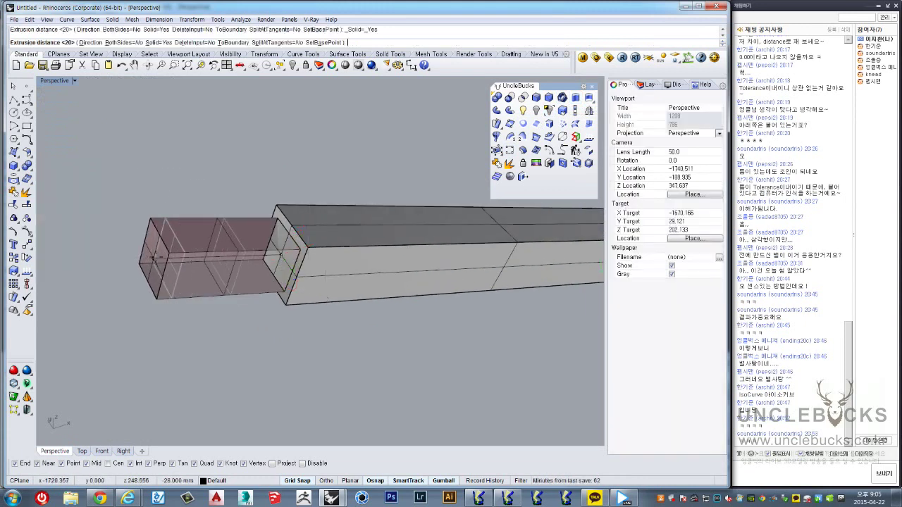
key(Escape)
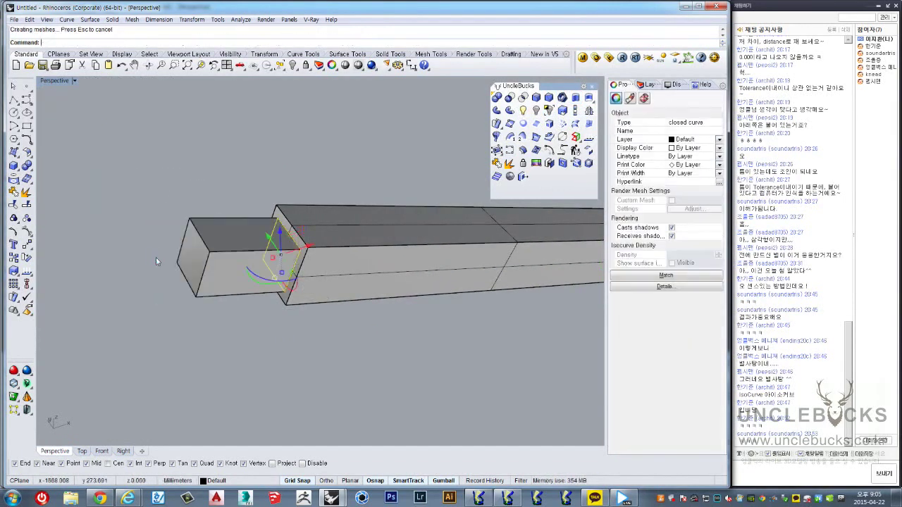
right_drag(156, 256, 128, 167)
key(Escape)
key(ctrl+a)
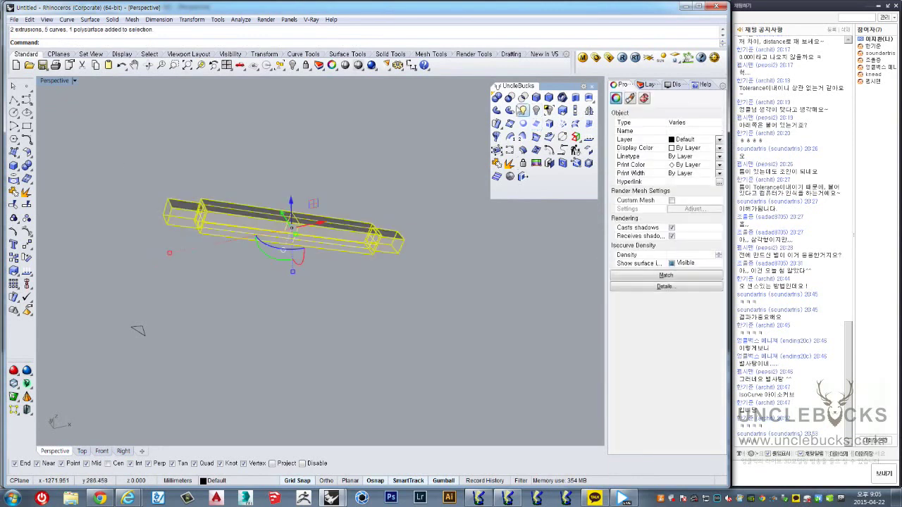
key(Escape)
Step: Polar-array the sleeved bar in Top view into 3 copies over 360°
click(280, 219)
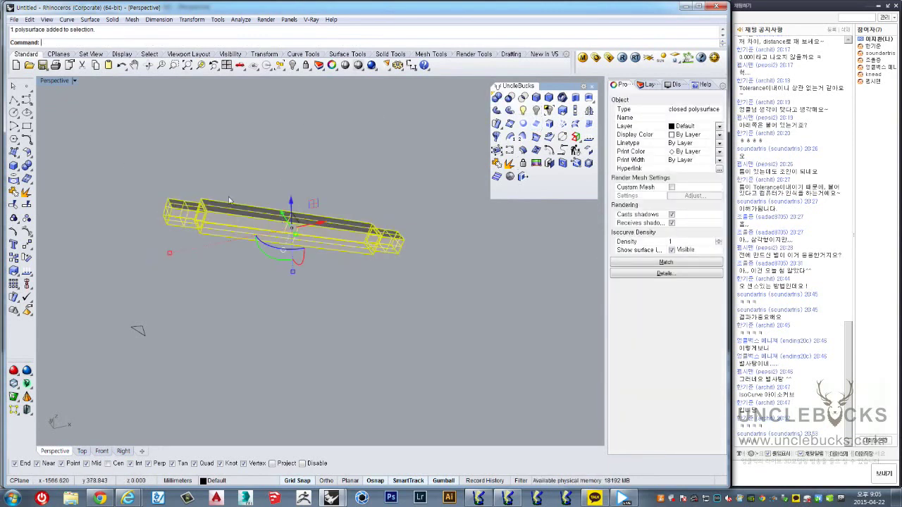
double_click(49, 80)
double_click(44, 80)
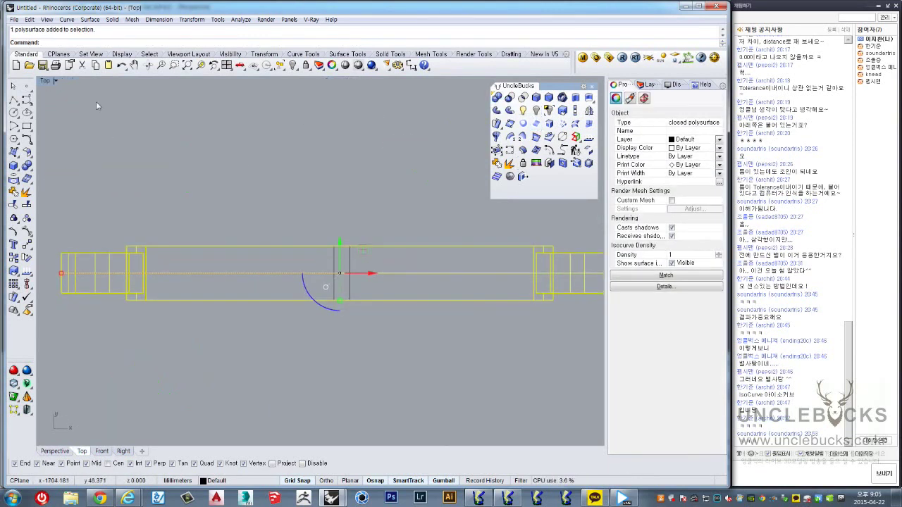
click(40, 288)
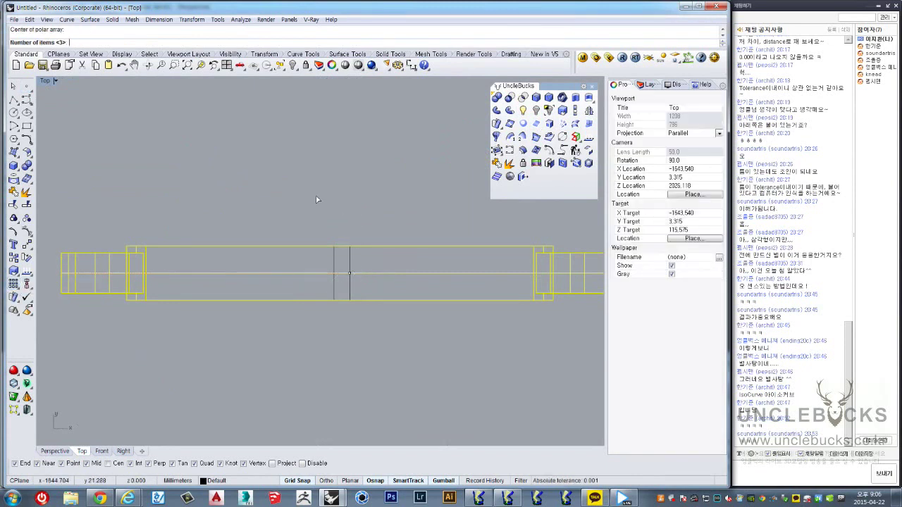
key(Return)
key(Return)
key(Return)
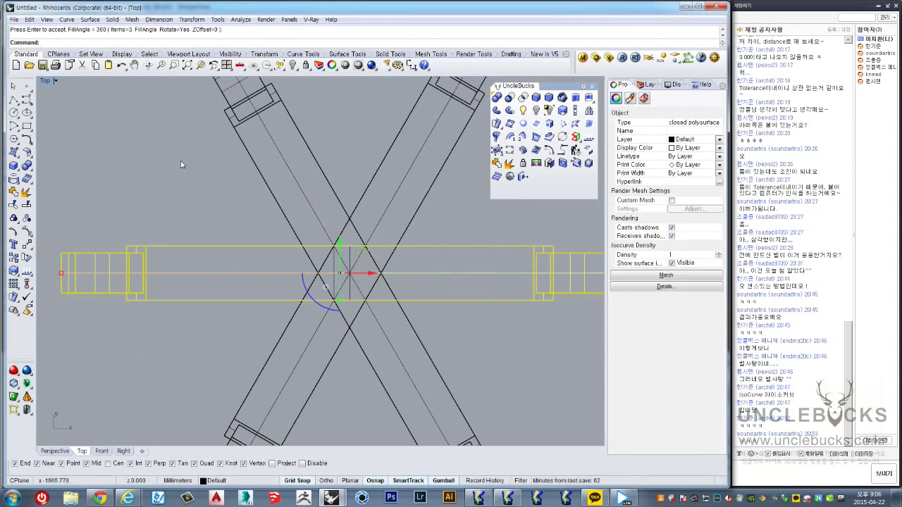
Step: BooleanUnion the three crossed bars into a single six-armed star
double_click(45, 80)
double_click(340, 82)
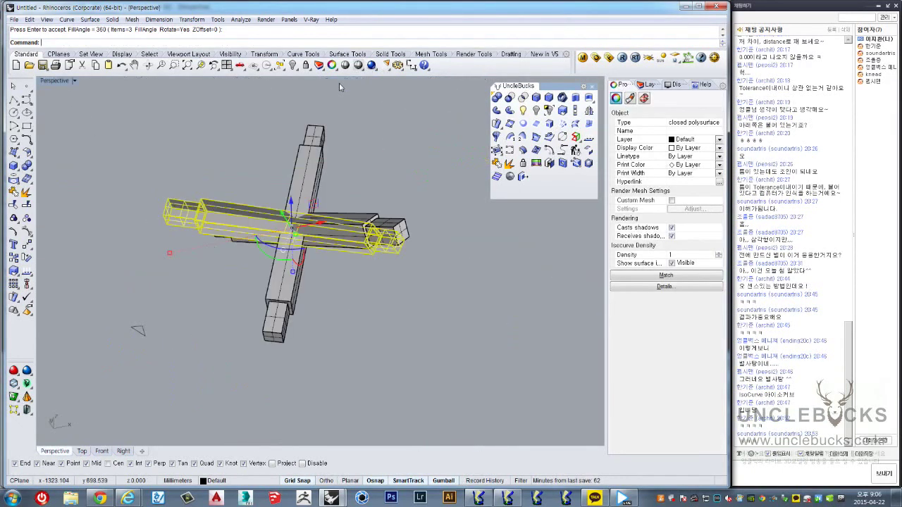
mouse_move(339, 82)
right_down()
mouse_move(338, 181)
mouse_move(336, 171)
right_up()
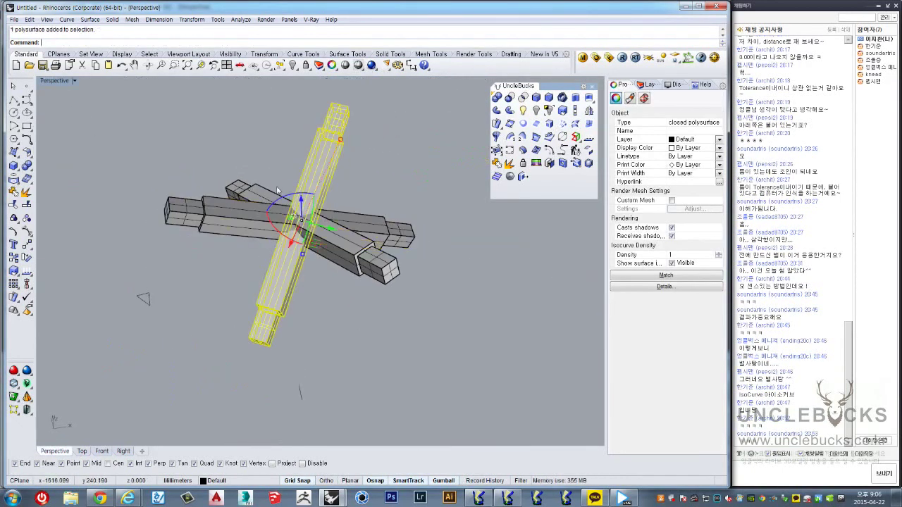
shift+click(265, 193)
shift+click(341, 235)
right_drag(340, 236, 436, 166)
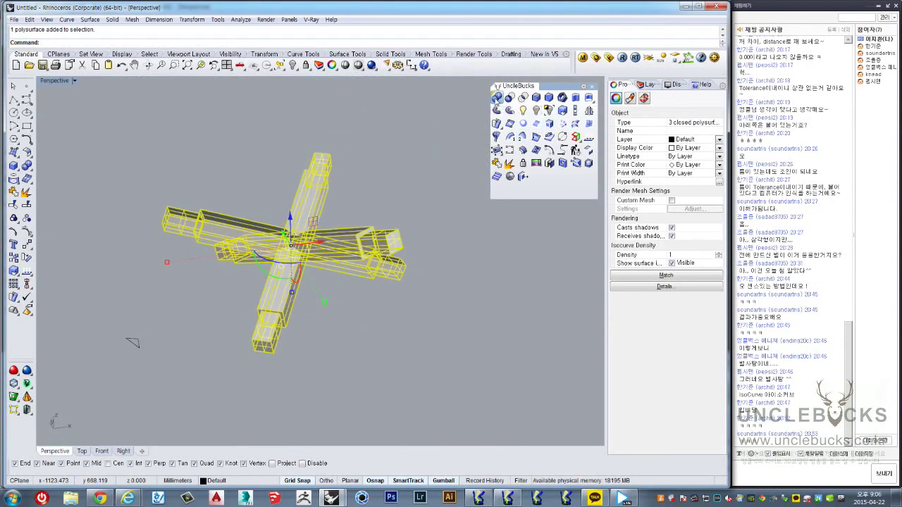
click(496, 98)
Step: Move the star with the gumball toward the pyramid
right_drag(296, 274, 325, 266)
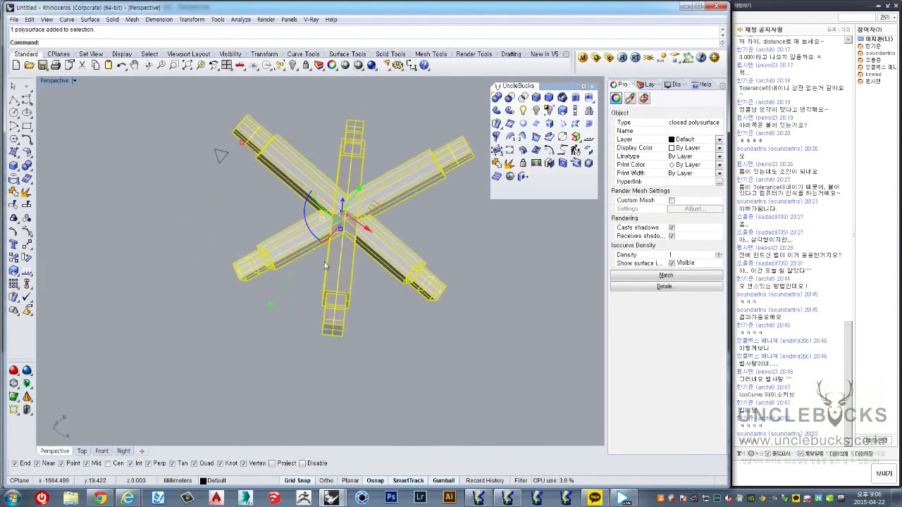
scroll(324, 266, down, 5)
mouse_move(377, 176)
shift+right_down()
mouse_move(284, 281)
mouse_move(291, 296)
mouse_move(275, 314)
shift+right_up()
mouse_move(275, 315)
mouse_down()
mouse_move(465, 253)
mouse_move(468, 215)
mouse_move(451, 220)
mouse_up()
scroll(423, 225, up, 5)
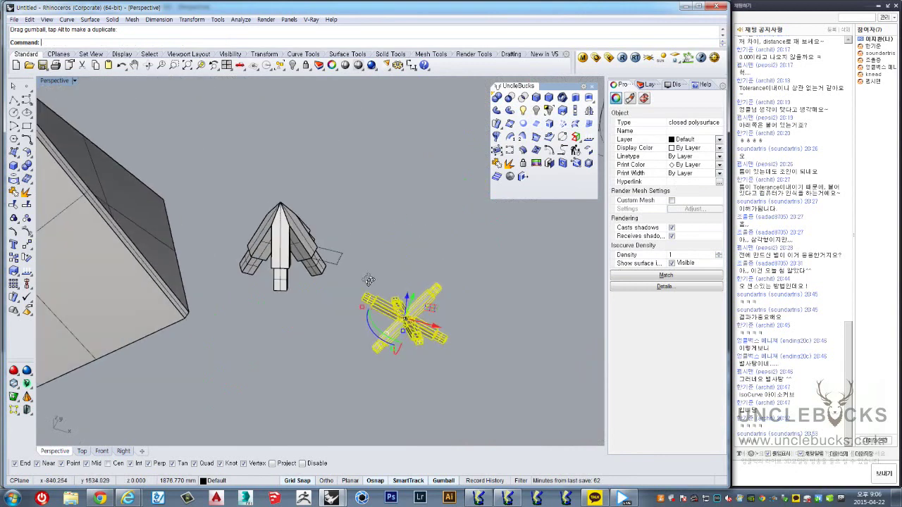
Step: Drag the star joint to a new spot beside the pyramid
mouse_move(369, 280)
right_down()
mouse_move(372, 237)
mouse_move(363, 315)
mouse_move(339, 263)
mouse_move(313, 290)
mouse_move(369, 208)
mouse_move(401, 226)
right_up()
drag(401, 225, 331, 295)
scroll(331, 295, up, 3)
scroll(298, 266, down, 2)
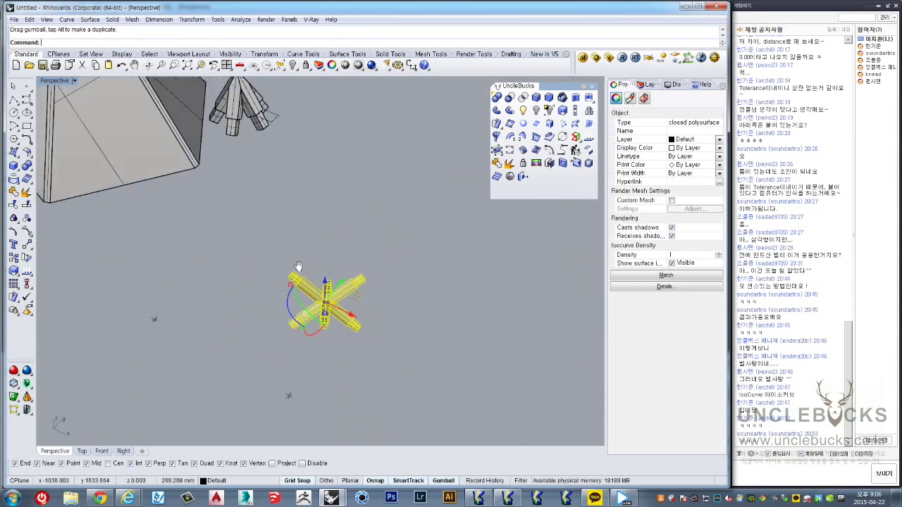
Step: Select the upper joint cluster and start ExtrudeSrf on one of its sleeve end faces
right_drag(298, 266, 310, 187)
click(310, 186)
scroll(306, 180, up, 3)
scroll(307, 180, up, 2)
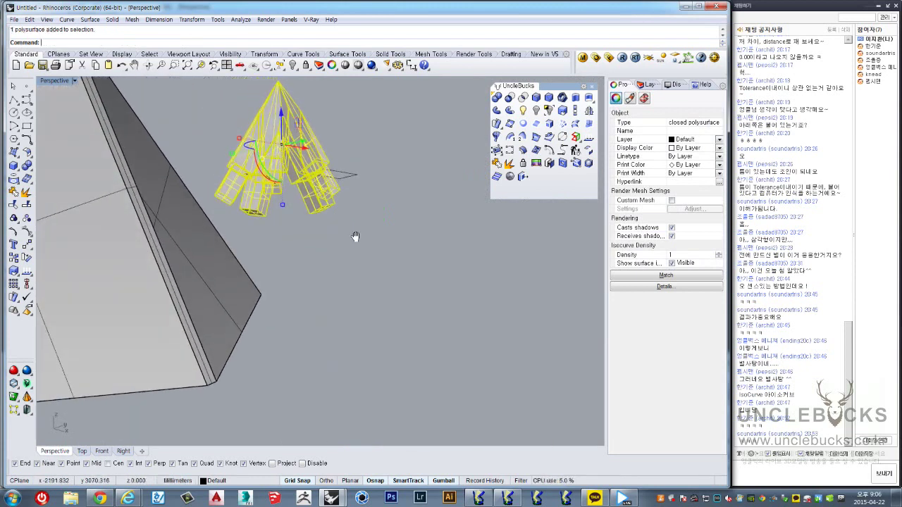
click(589, 97)
mouse_move(481, 154)
right_down()
mouse_move(310, 194)
mouse_move(381, 205)
mouse_move(317, 211)
right_up()
click(281, 177)
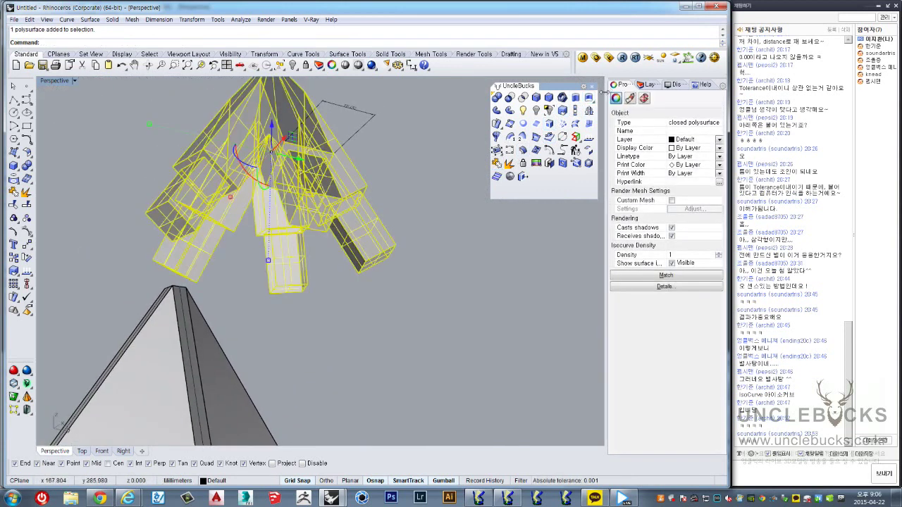
click(588, 99)
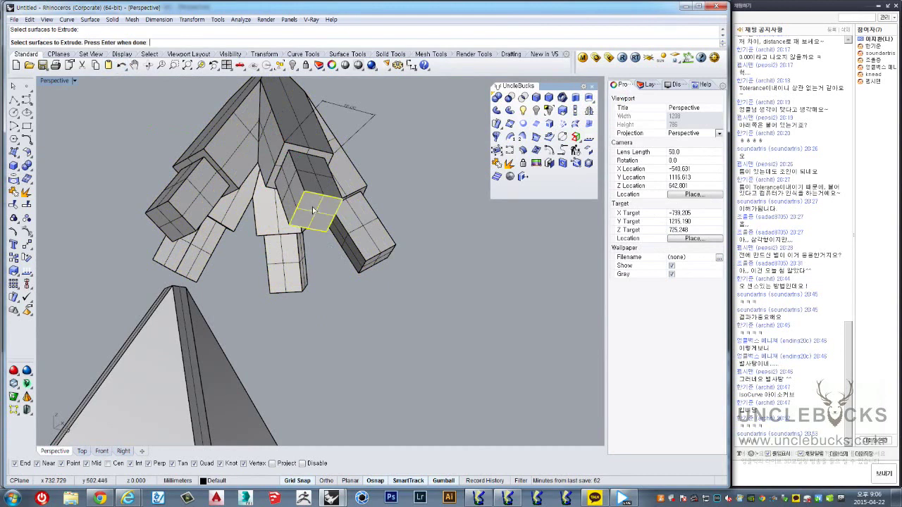
Step: Extrude the sleeve end face by 250 units, then undo the result
right_drag(313, 210, 318, 224)
key(Return)
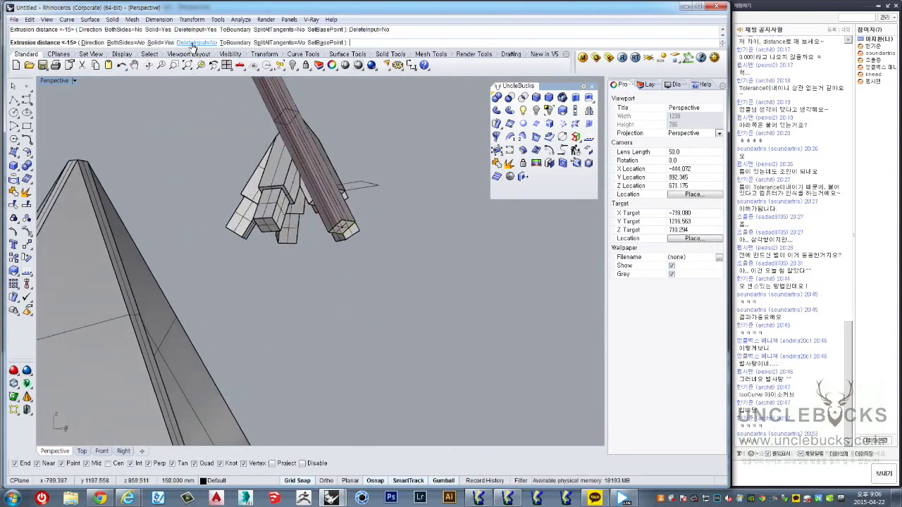
scroll(317, 211, down, 2)
mouse_move(412, 367)
right_down()
mouse_move(366, 280)
mouse_move(405, 343)
mouse_move(391, 326)
right_up()
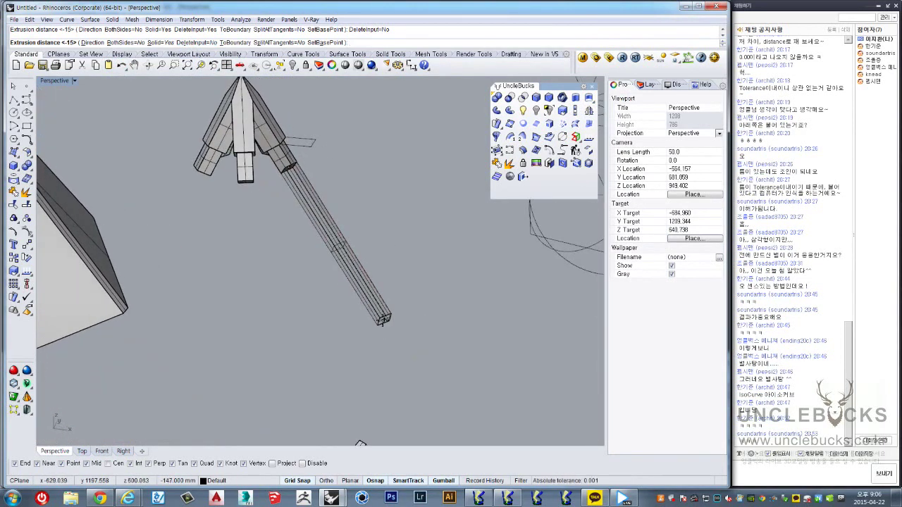
text(250)
key(Return)
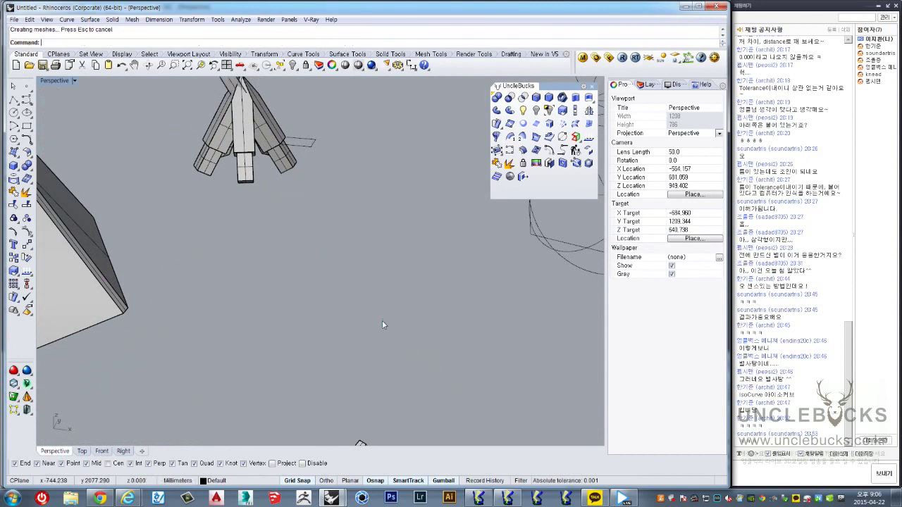
right_drag(369, 307, 332, 360)
key(ctrl+z)
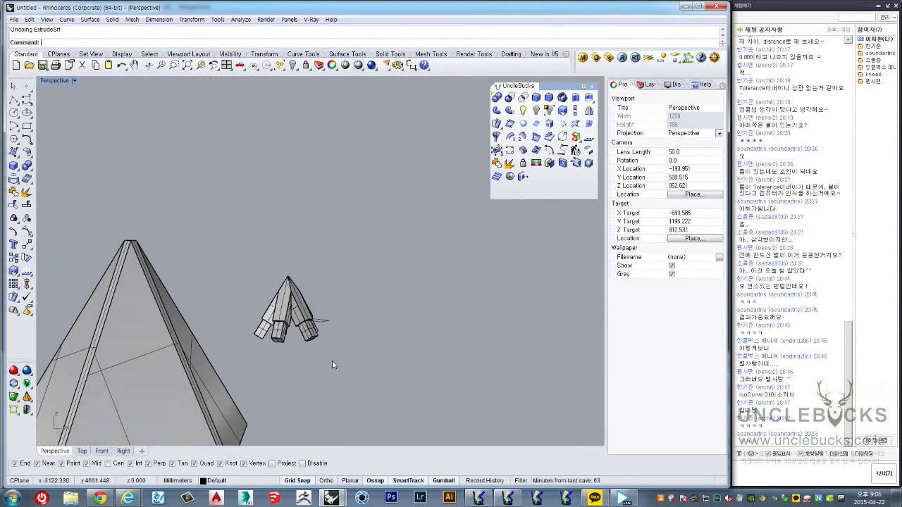
Step: Redo the face extrusion with the -250 distance to form a long solid arm
scroll(323, 351, up, 2)
scroll(310, 317, up, 2)
scroll(303, 287, up, 2)
scroll(303, 286, up, 2)
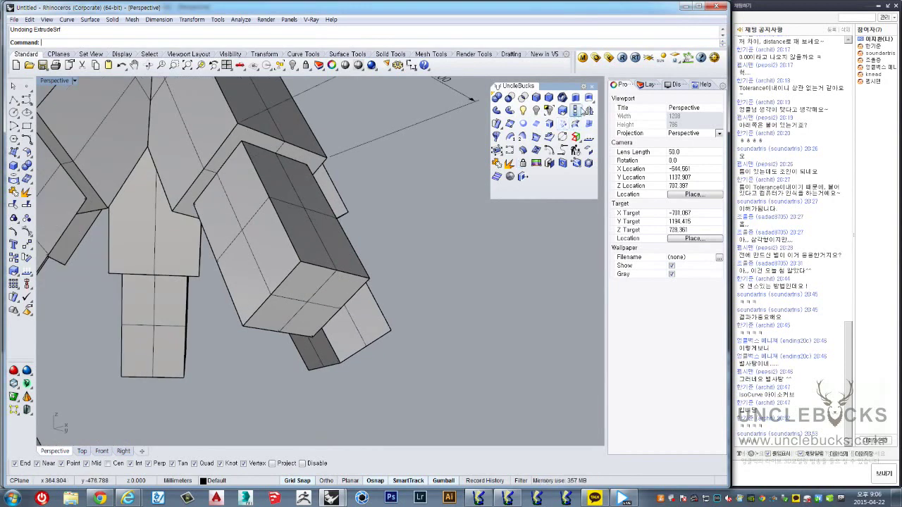
scroll(322, 305, down, 4)
key(Return)
text(-250)
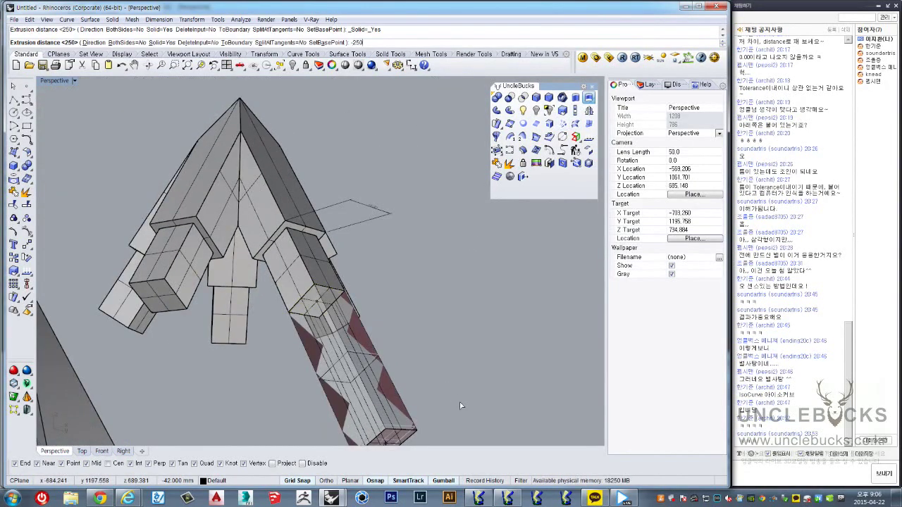
key(Return)
scroll(389, 347, down, 3)
scroll(389, 348, down, 3)
Step: Enlarge the Perspective view and frame the long arm and the cross joint
click(389, 347)
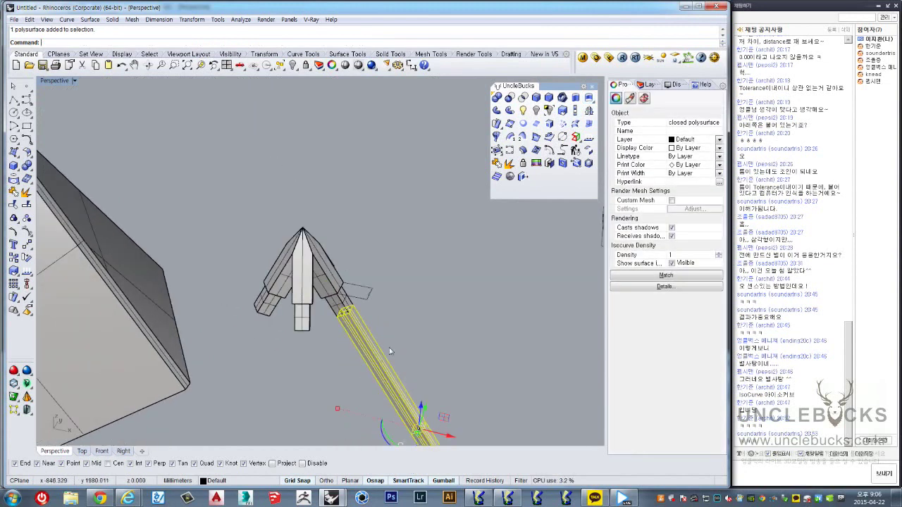
right_drag(389, 347, 323, 203)
double_click(58, 81)
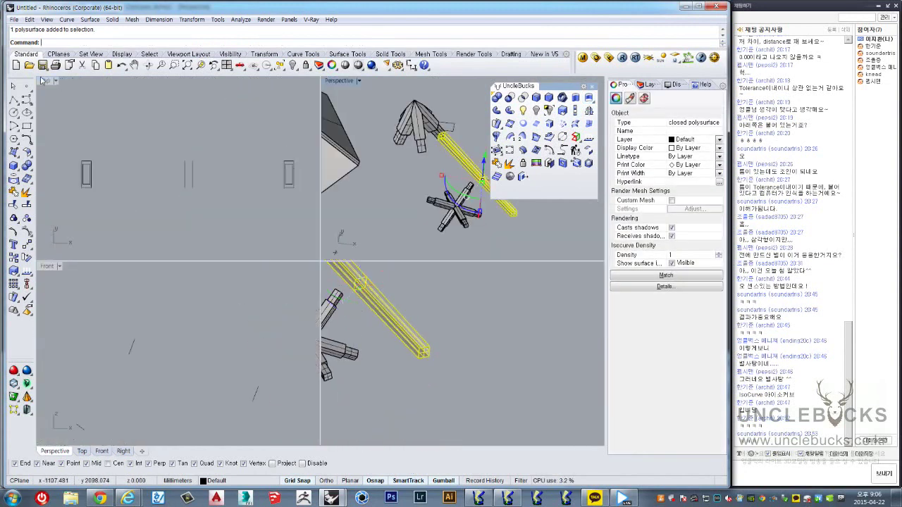
double_click(47, 82)
double_click(49, 84)
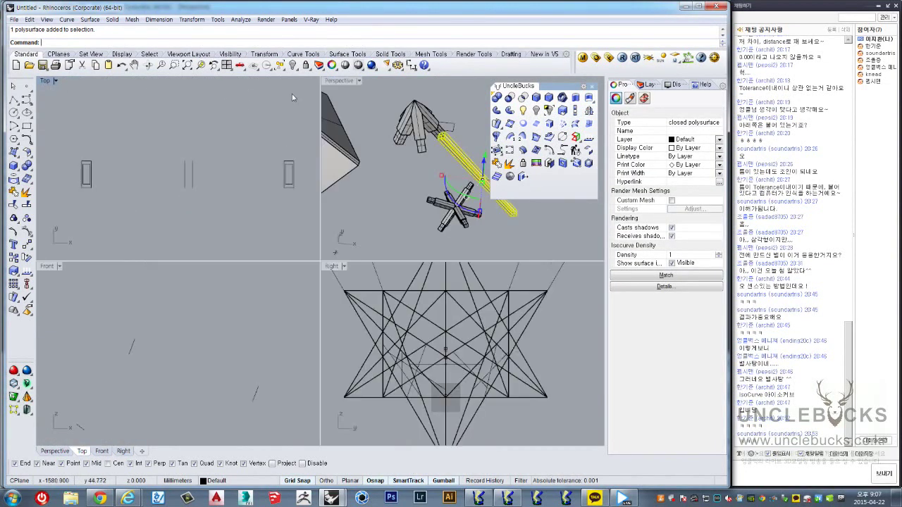
click(480, 203)
double_click(339, 80)
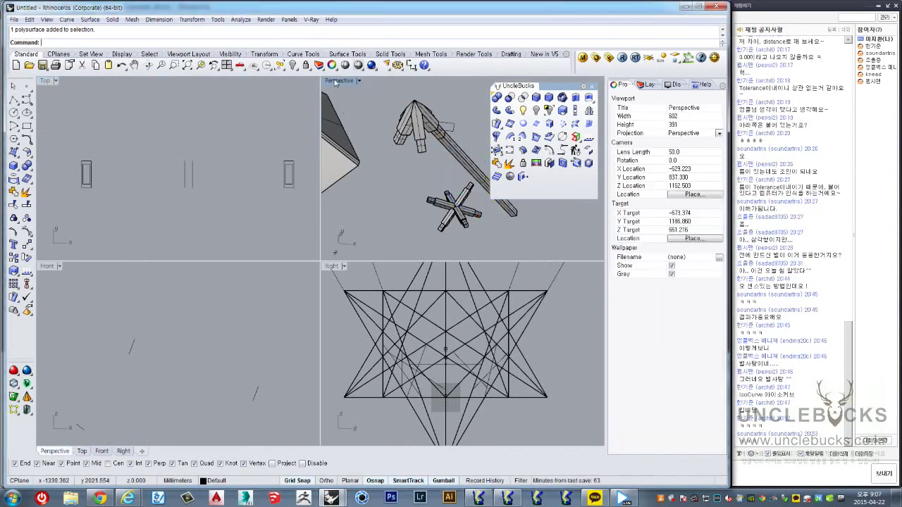
scroll(333, 78, up, 3)
mouse_move(333, 78)
shift+right_down()
mouse_move(380, 394)
mouse_move(312, 313)
shift+right_up()
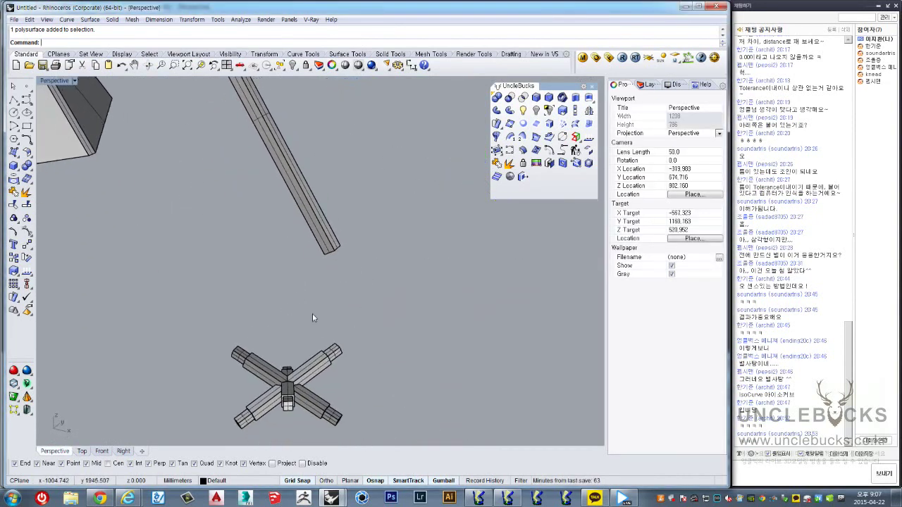
Step: Move the cross-shaped joint so it snaps onto the far end of the arm
click(314, 396)
right_drag(315, 396, 298, 348)
scroll(299, 348, up, 5)
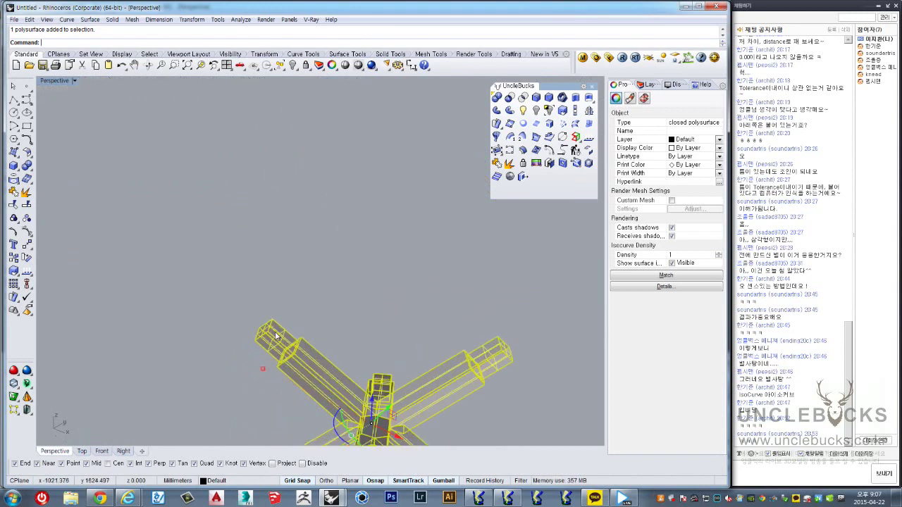
click(259, 321)
scroll(258, 323, down, 3)
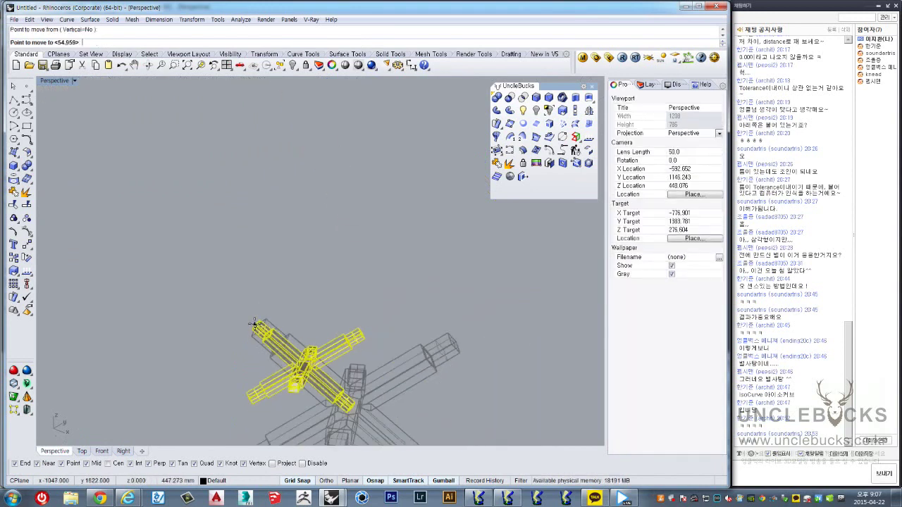
scroll(336, 208, up, 3)
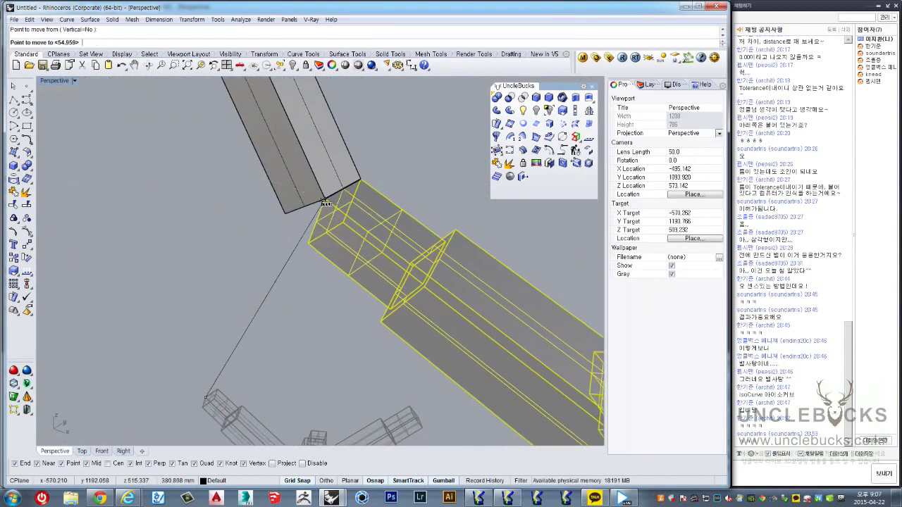
click(325, 204)
mouse_move(326, 204)
right_down()
mouse_move(329, 189)
mouse_move(318, 187)
mouse_move(345, 182)
right_up()
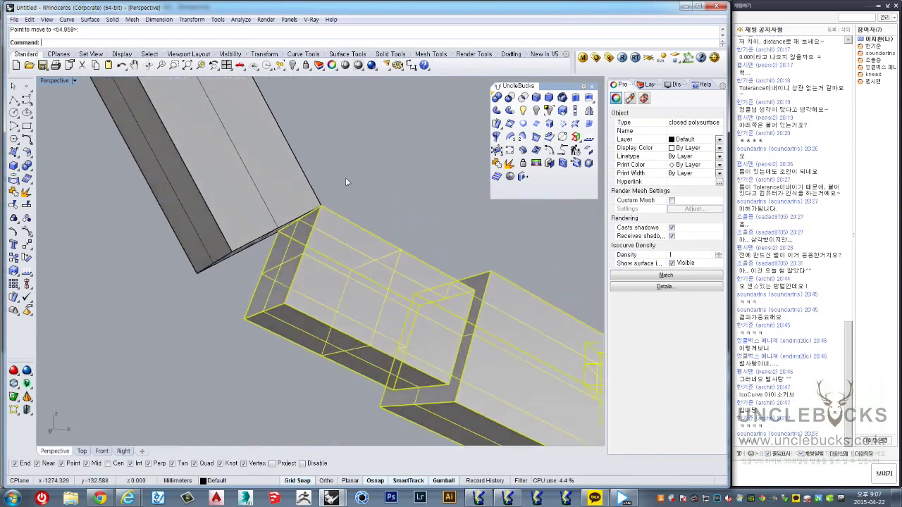
Step: Rotate3D the cross about the bar edge axis to line it up with the arm
right_click(28, 259)
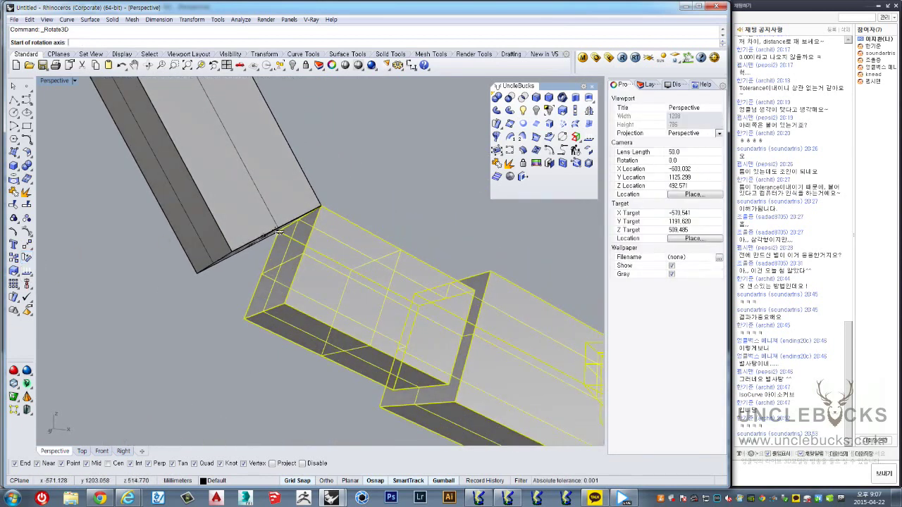
click(324, 208)
right_drag(324, 208, 247, 260)
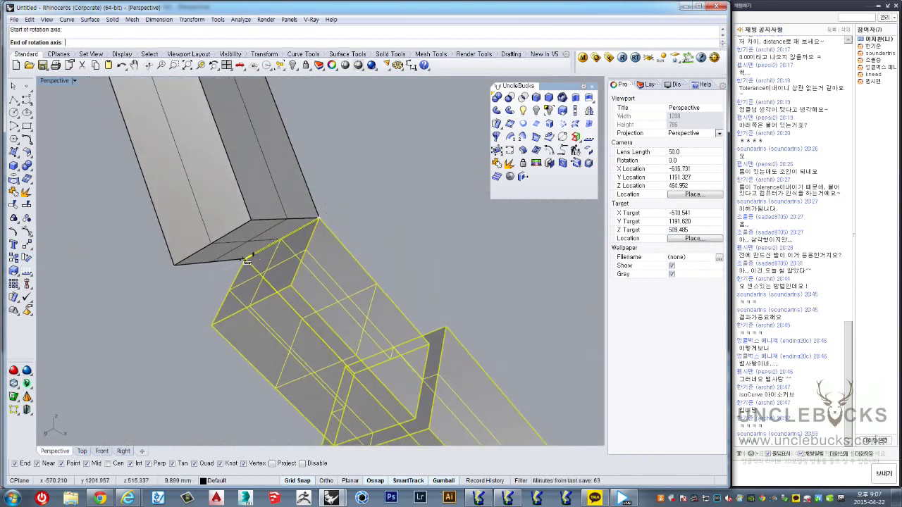
click(245, 261)
click(286, 286)
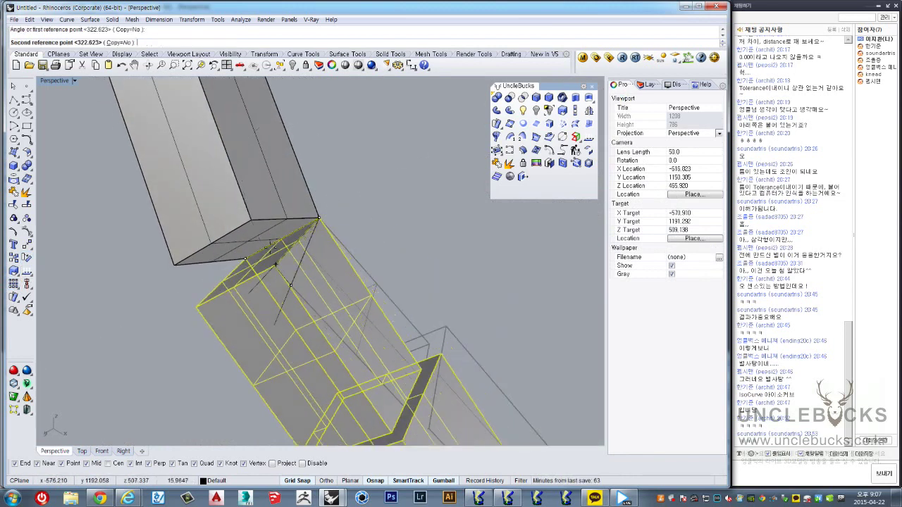
click(258, 230)
scroll(264, 237, down, 5)
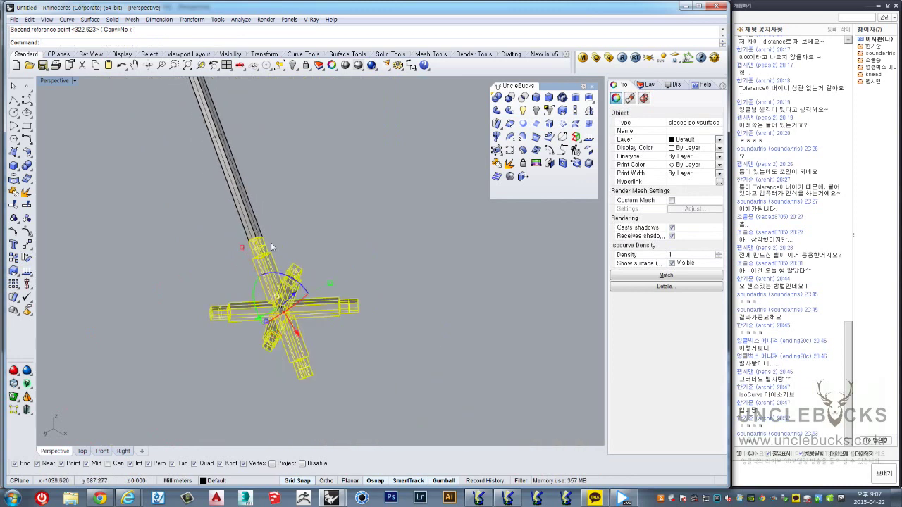
mouse_move(271, 242)
right_down()
mouse_move(255, 330)
mouse_move(288, 385)
right_up()
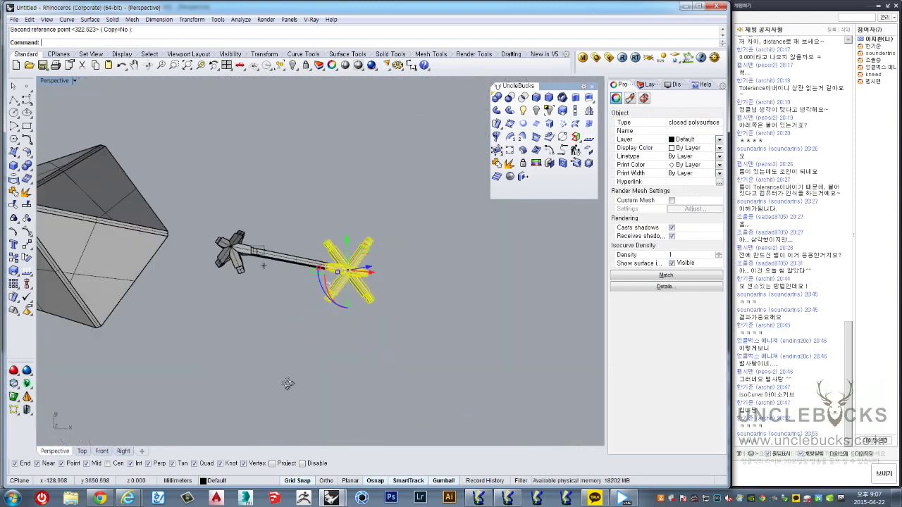
Step: In the maximized Top view, move the small loose parts down and to the left, out of the way
double_click(47, 82)
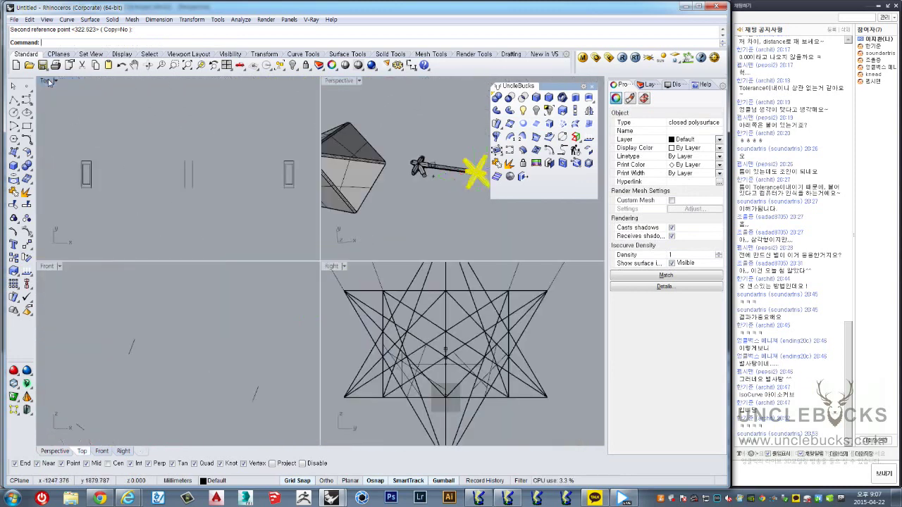
double_click(48, 82)
scroll(239, 271, down, 4)
scroll(211, 274, down, 1)
right_drag(199, 278, 391, 280)
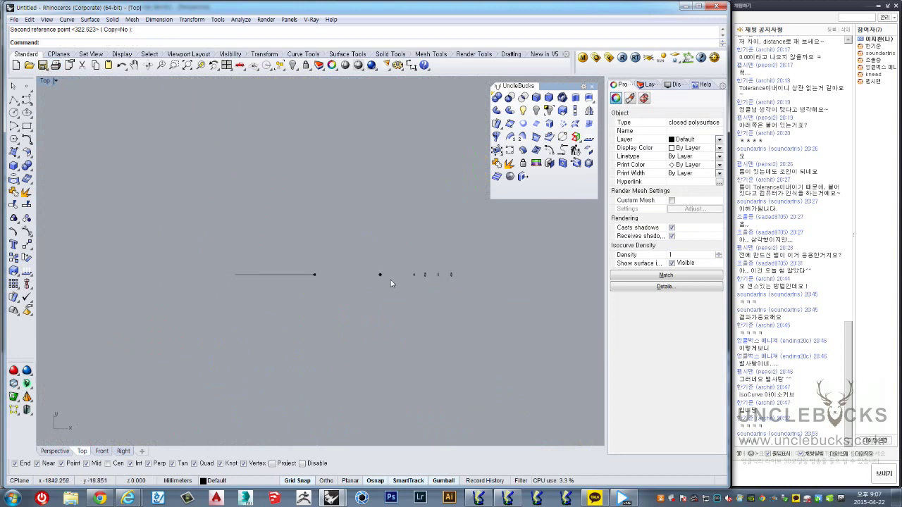
scroll(390, 279, up, 3)
scroll(353, 289, up, 2)
scroll(315, 298, up, 2)
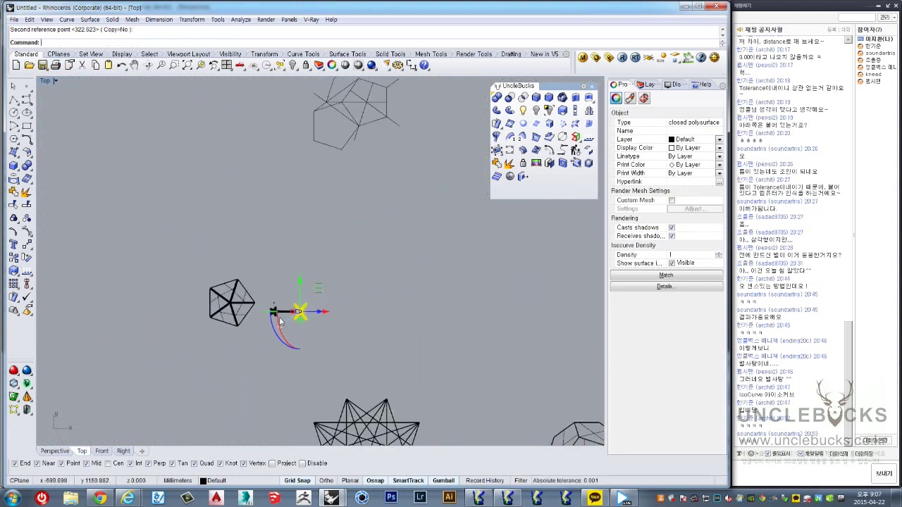
scroll(303, 317, up, 3)
click(352, 355)
drag(380, 324, 240, 285)
scroll(369, 257, down, 2)
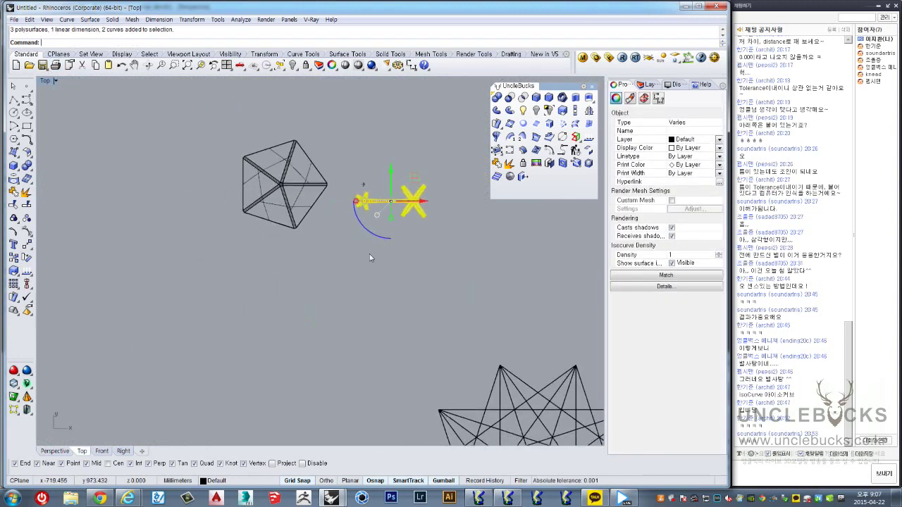
drag(412, 177, 296, 310)
click(299, 355)
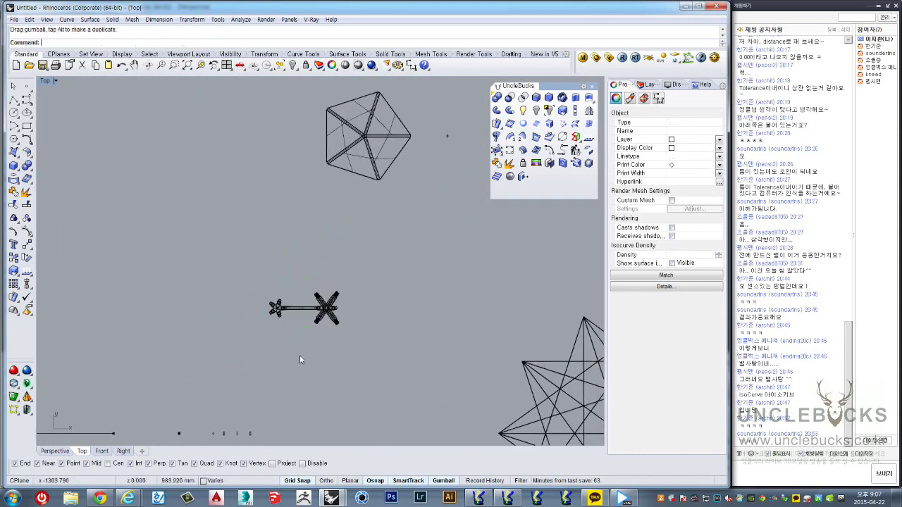
scroll(289, 315, up, 4)
Step: Polar-array the bar and cross joint 5 times over 360° around the star joint centre
drag(522, 358, 427, 238)
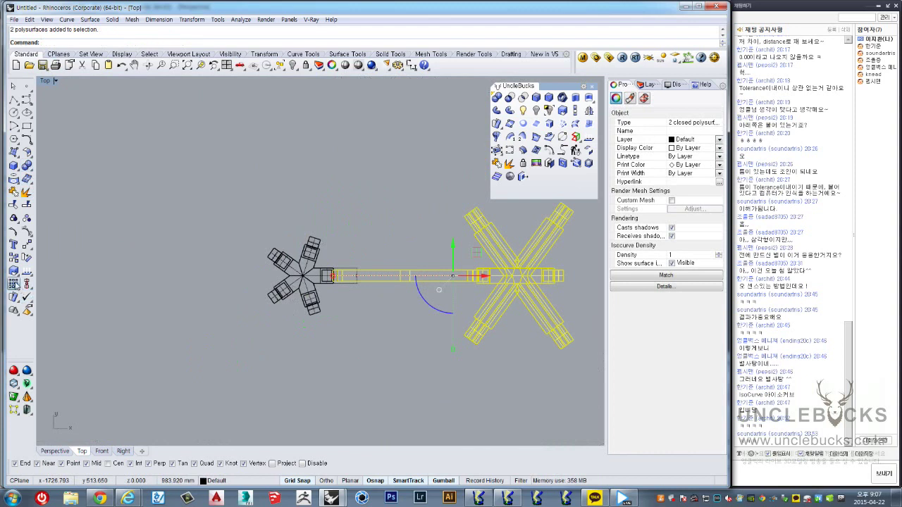
click(40, 289)
scroll(310, 273, up, 3)
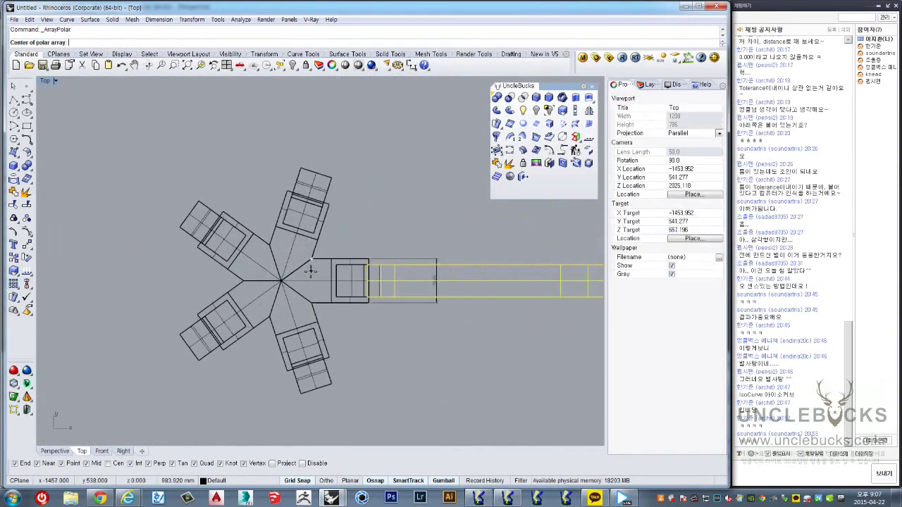
scroll(255, 289, up, 2)
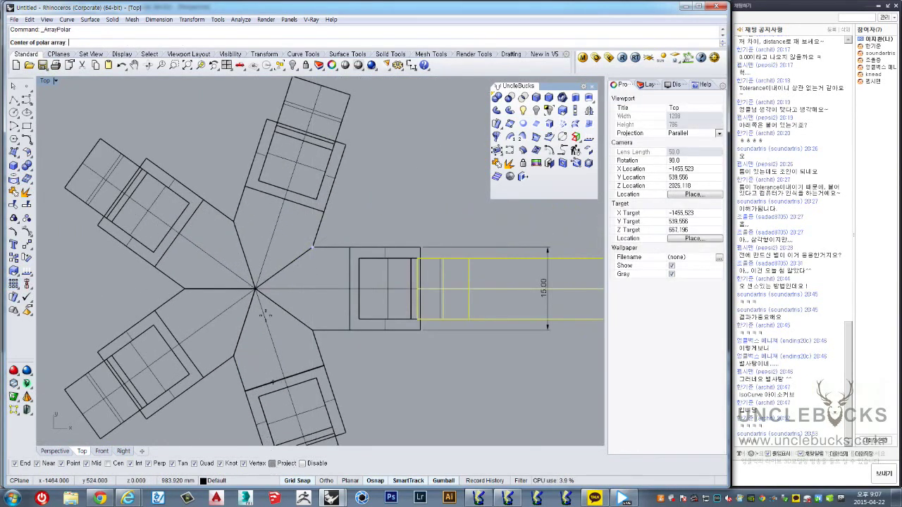
click(255, 289)
scroll(255, 288, down, 5)
key(Return)
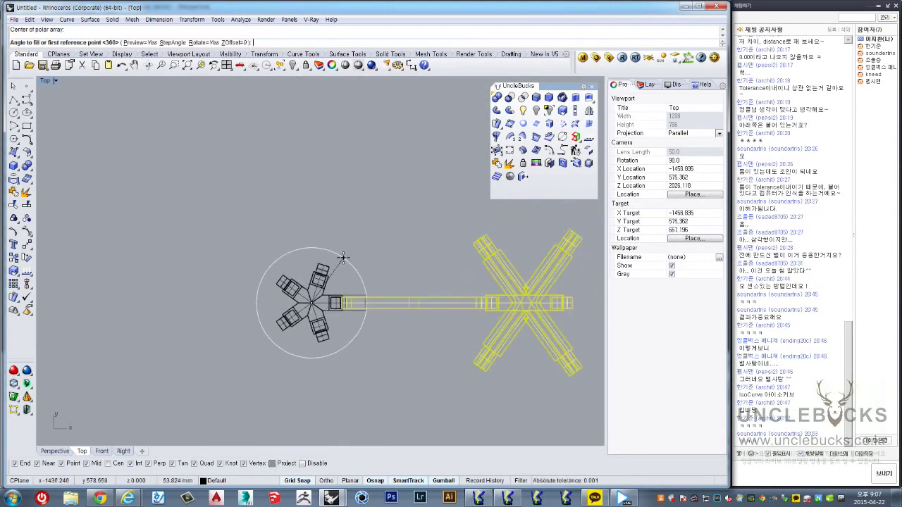
key(Return)
key(Return)
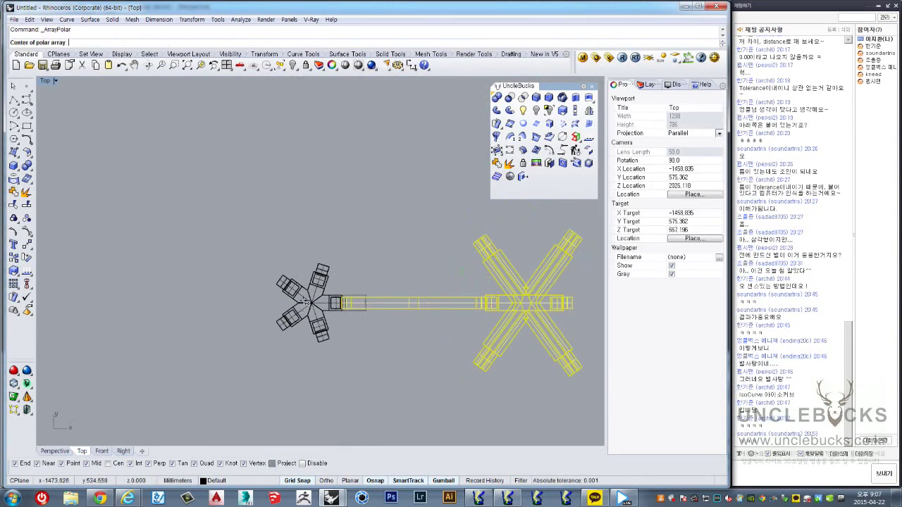
scroll(310, 303, up, 3)
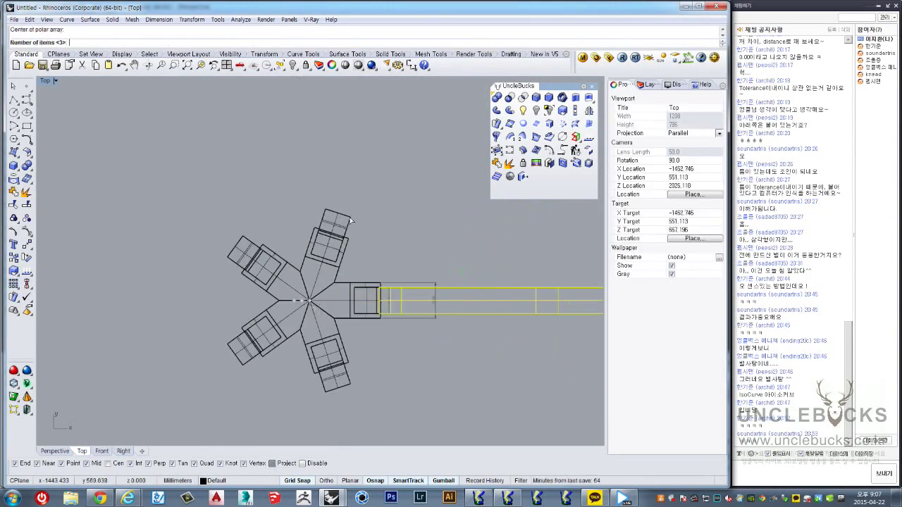
text(5)
key(Return)
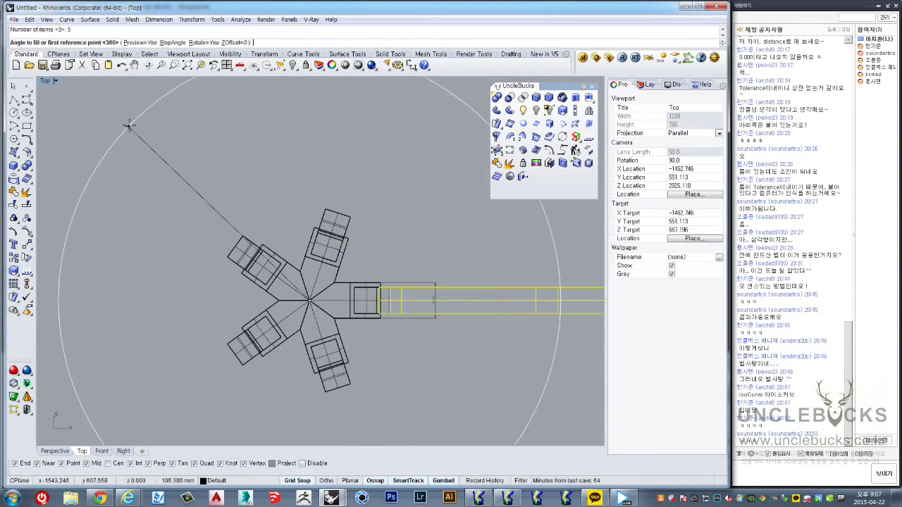
key(Return)
scroll(292, 274, up, 2)
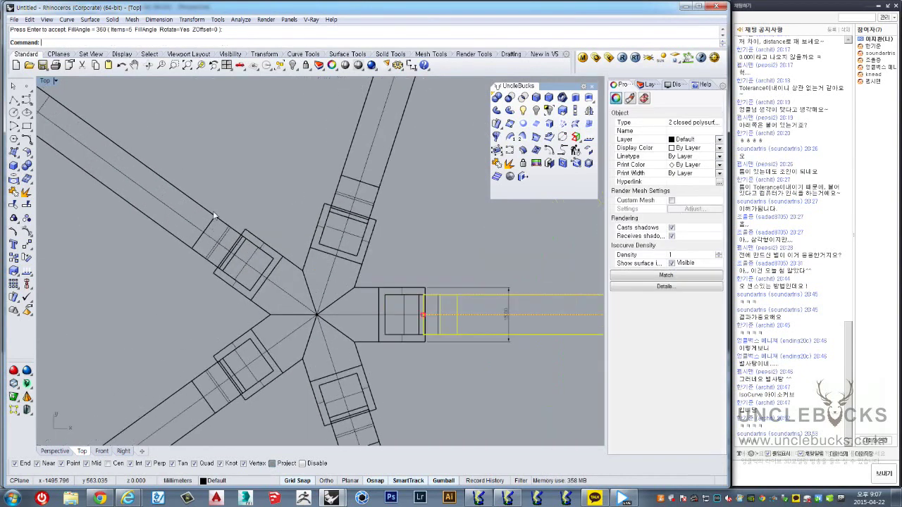
key(Escape)
scroll(240, 229, up, 3)
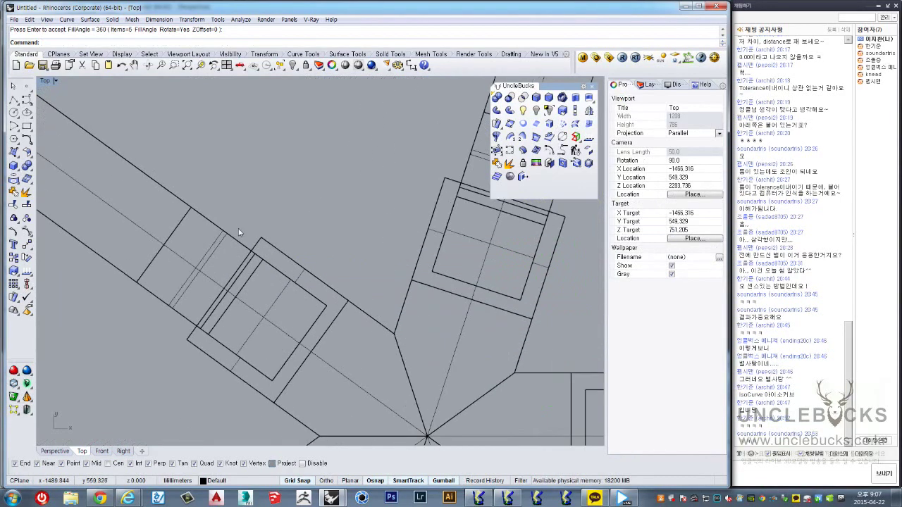
scroll(245, 230, down, 3)
scroll(143, 154, down, 2)
Step: Maximize the Perspective view and zoom in on the end of a joint arm
double_click(51, 82)
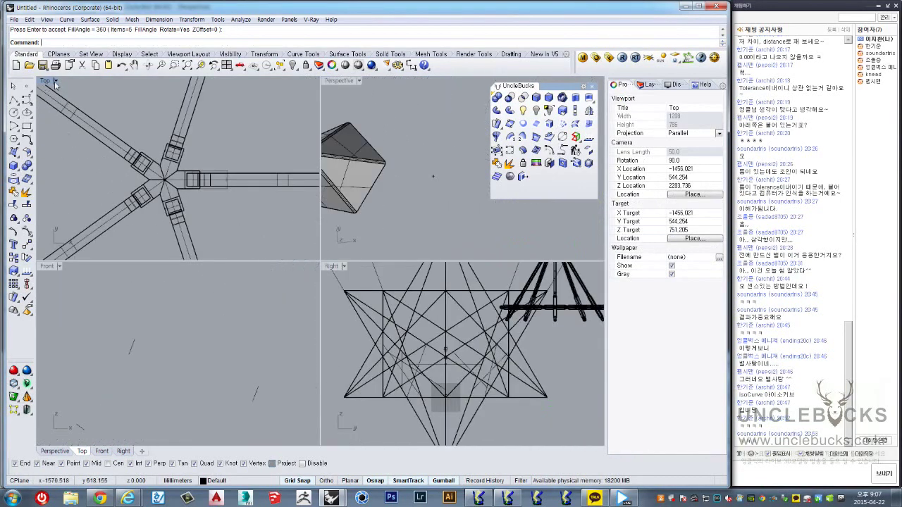
double_click(344, 81)
scroll(284, 160, down, 4)
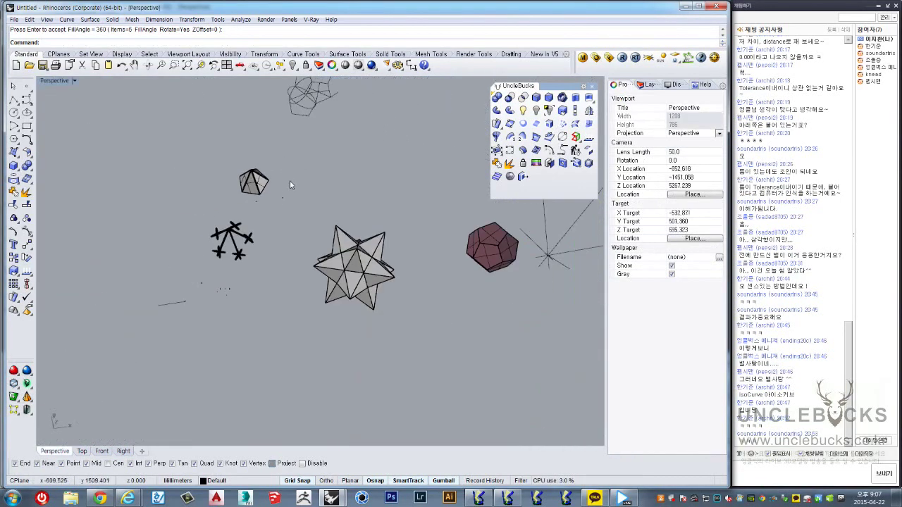
scroll(290, 180, down, 1)
scroll(305, 264, up, 2)
scroll(303, 247, up, 2)
scroll(303, 229, up, 2)
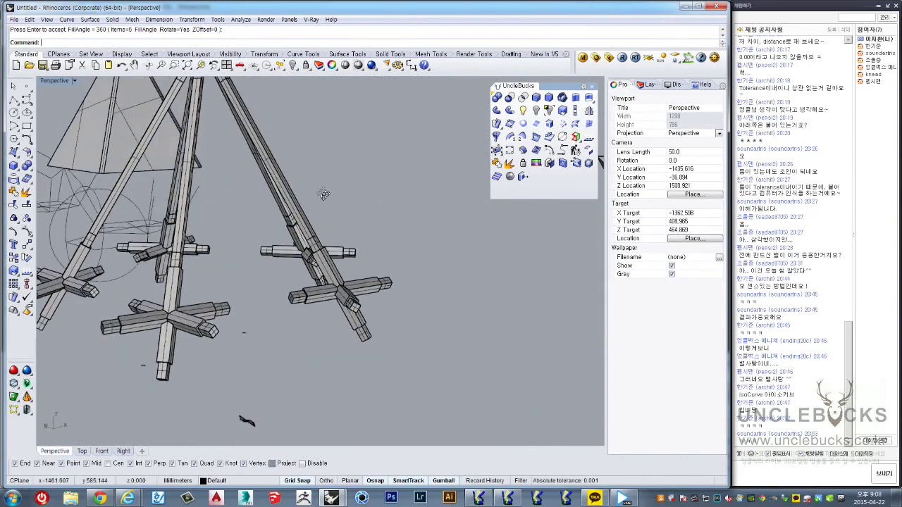
scroll(302, 212, up, 2)
scroll(300, 212, up, 2)
scroll(150, 316, up, 2)
scroll(334, 261, up, 2)
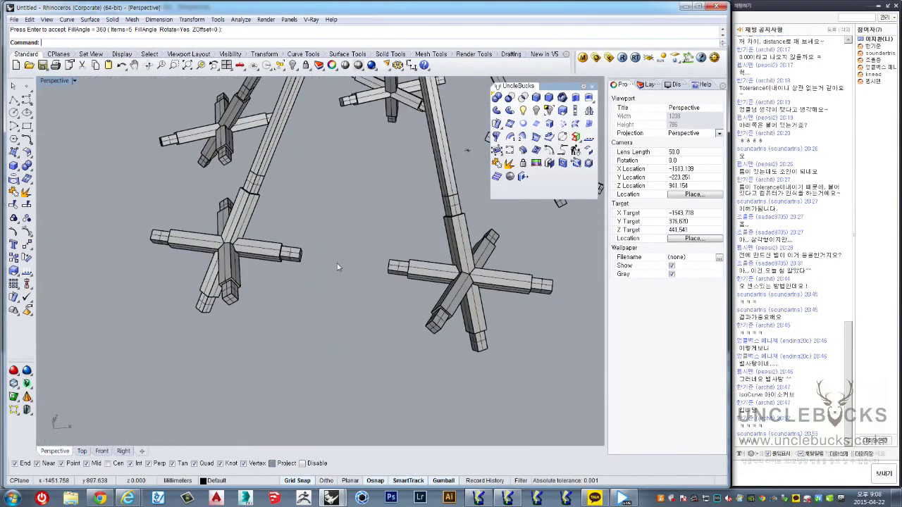
scroll(334, 261, up, 2)
right_drag(334, 262, 352, 255)
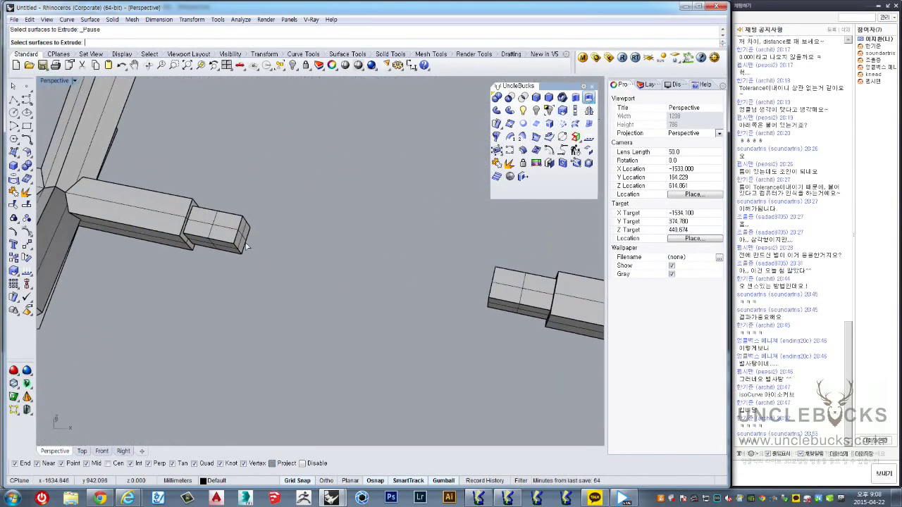
Step: Extrude the arm's end face until it reaches the neighbouring joint arm
key(Return)
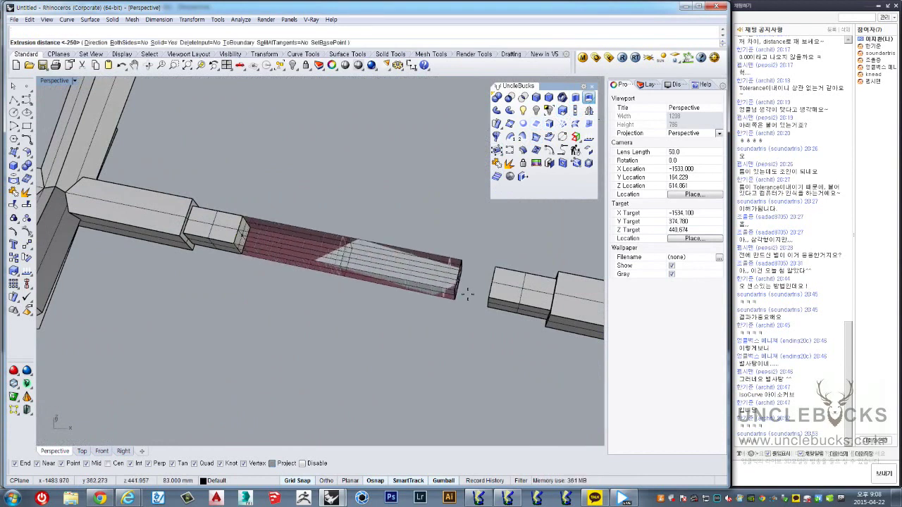
click(492, 303)
scroll(492, 303, down, 3)
Step: Select the newly extruded bar and maximize the Top view
click(425, 284)
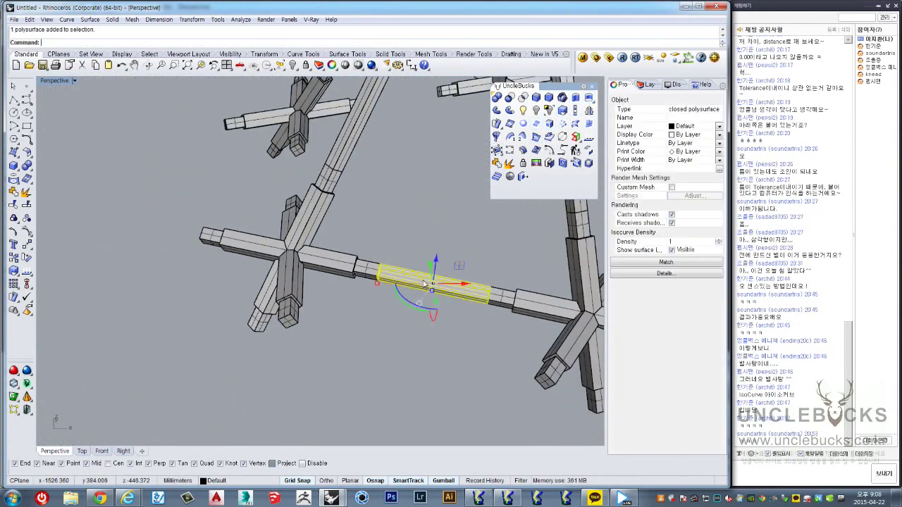
scroll(355, 309, down, 2)
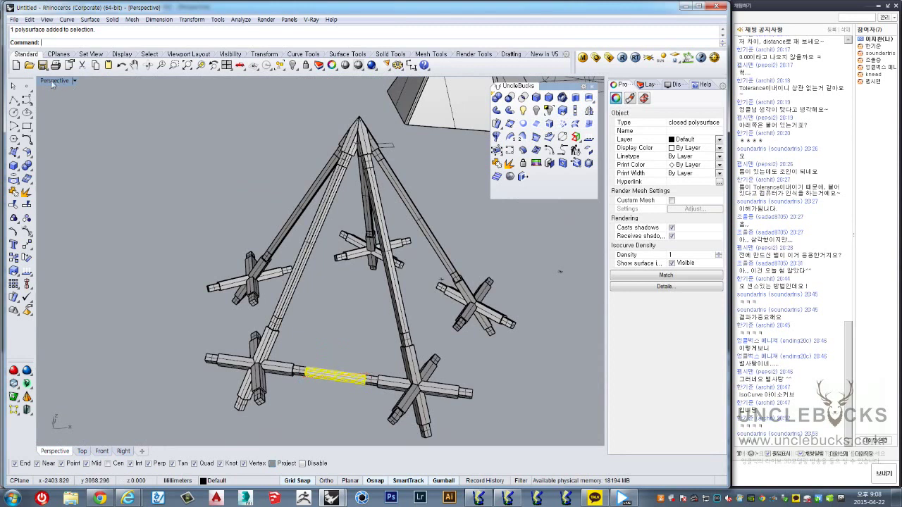
double_click(52, 82)
double_click(44, 81)
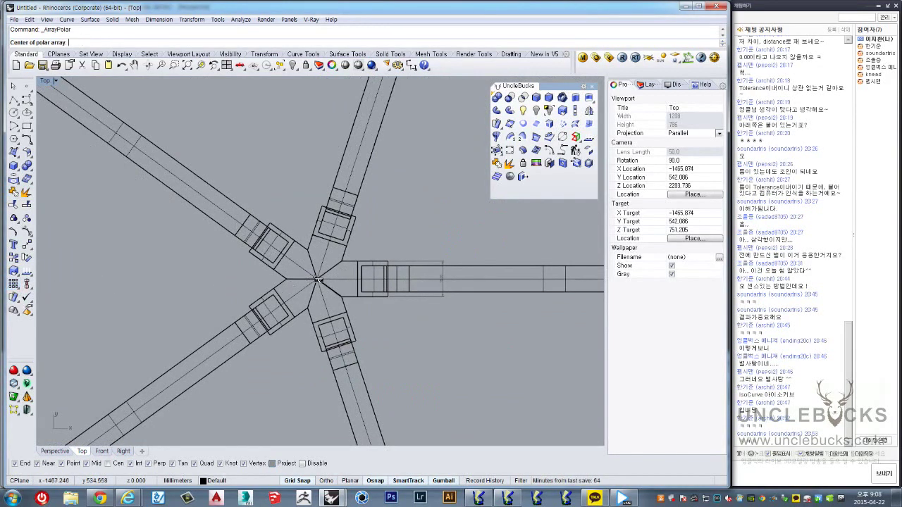
Step: Array the connecting bar 5 times over 360°, then view the frame in maximized Perspective
scroll(326, 275, down, 4)
key(Return)
key(Return)
key(Return)
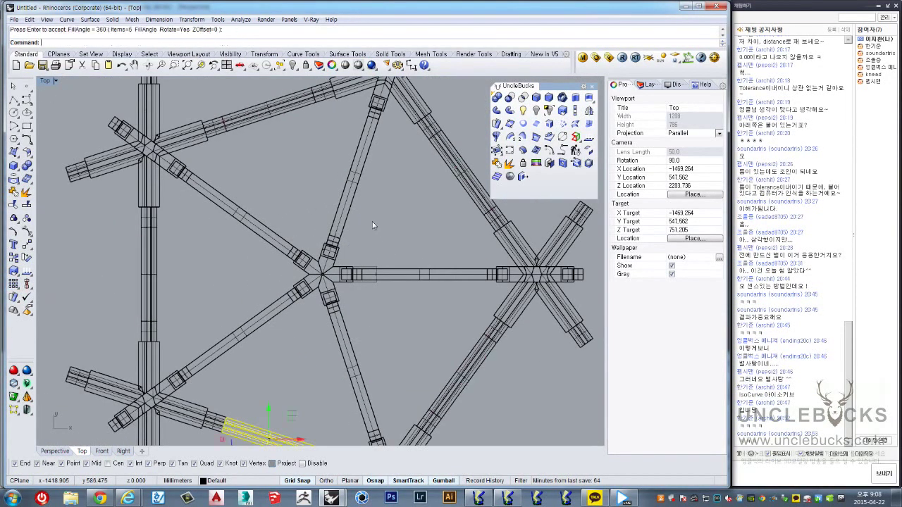
double_click(45, 82)
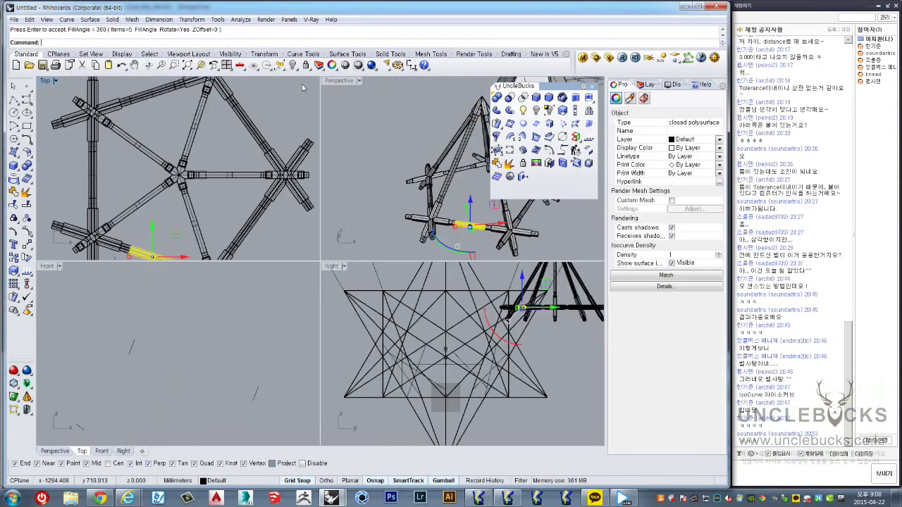
double_click(347, 82)
mouse_move(342, 118)
right_down()
mouse_move(447, 224)
mouse_move(435, 289)
mouse_move(254, 328)
right_up()
key(Escape)
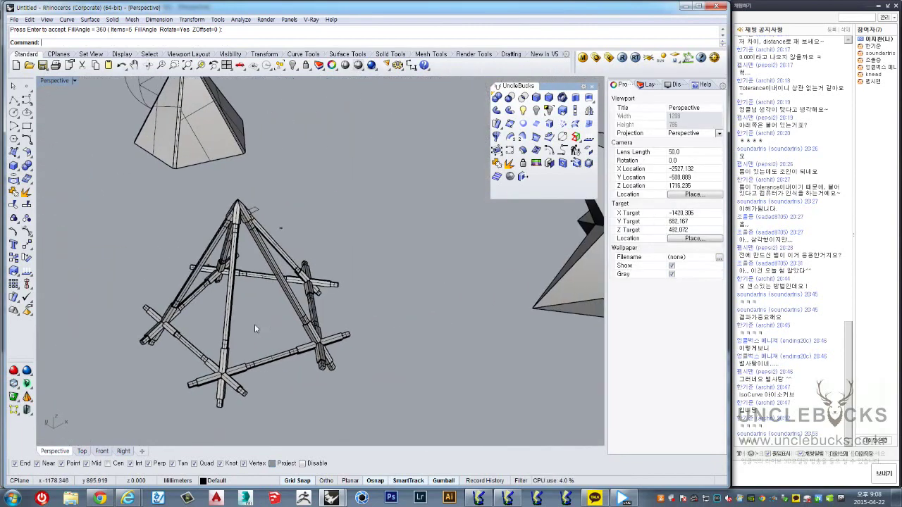
Step: Zoom and orbit onto a bottom bar joint and pick the sleeve's end face to extrude
click(415, 289)
mouse_move(298, 342)
right_down()
mouse_move(308, 337)
mouse_move(290, 302)
mouse_move(196, 322)
mouse_move(279, 270)
mouse_move(230, 266)
mouse_move(227, 285)
right_up()
scroll(286, 293, up, 3)
scroll(279, 271, up, 5)
scroll(230, 266, up, 3)
scroll(230, 266, up, 2)
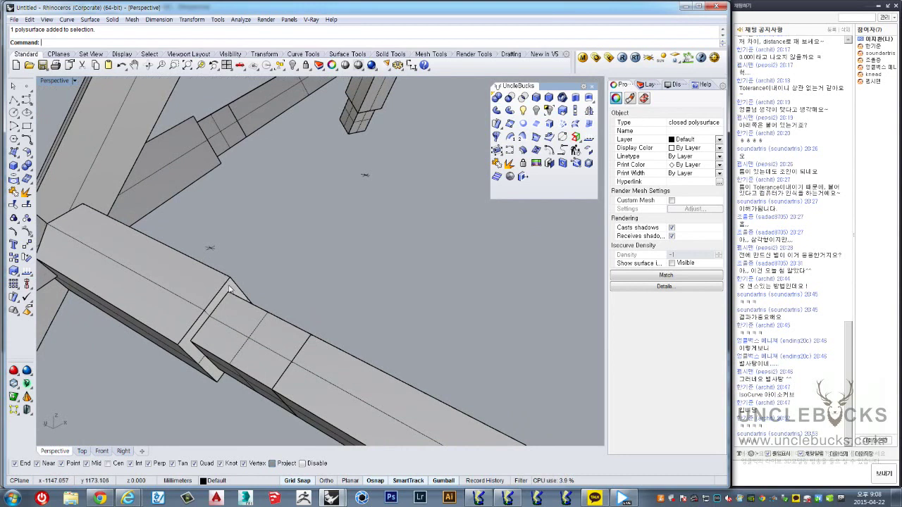
click(285, 262)
right_drag(285, 262, 269, 255)
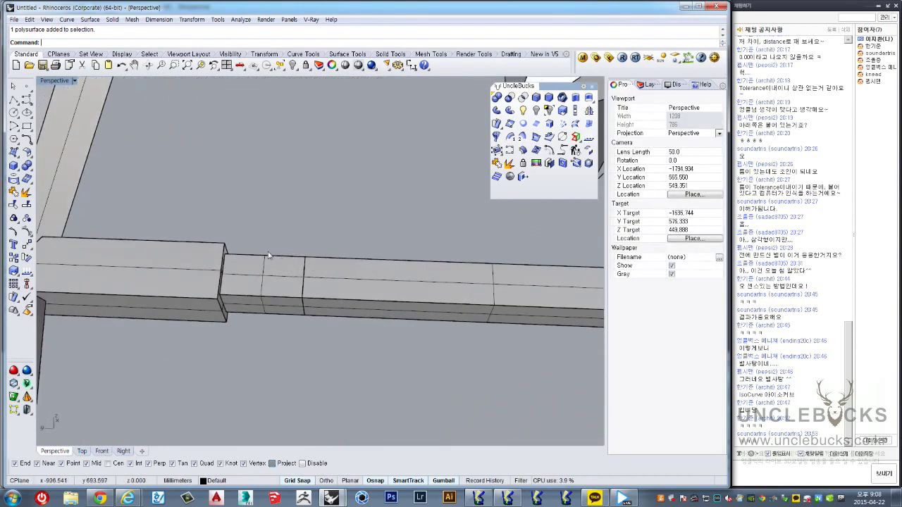
right_drag(307, 279, 297, 167)
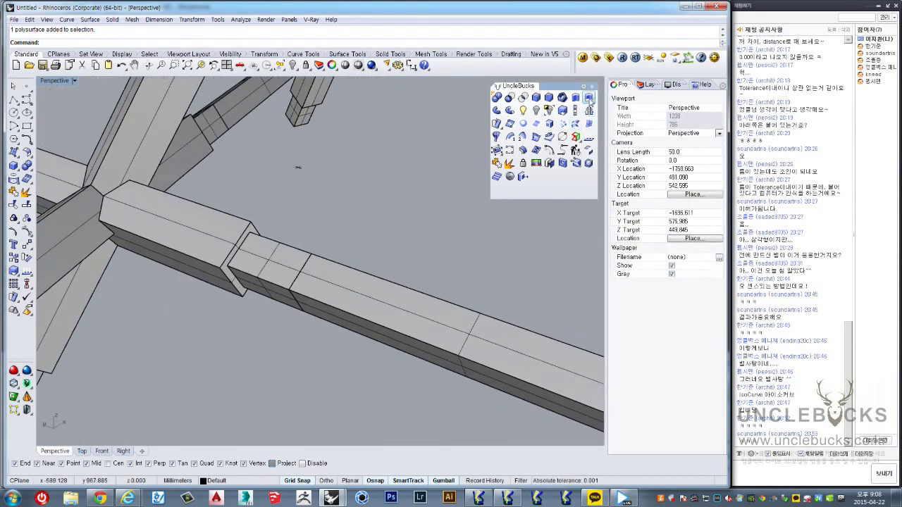
scroll(257, 260, up, 2)
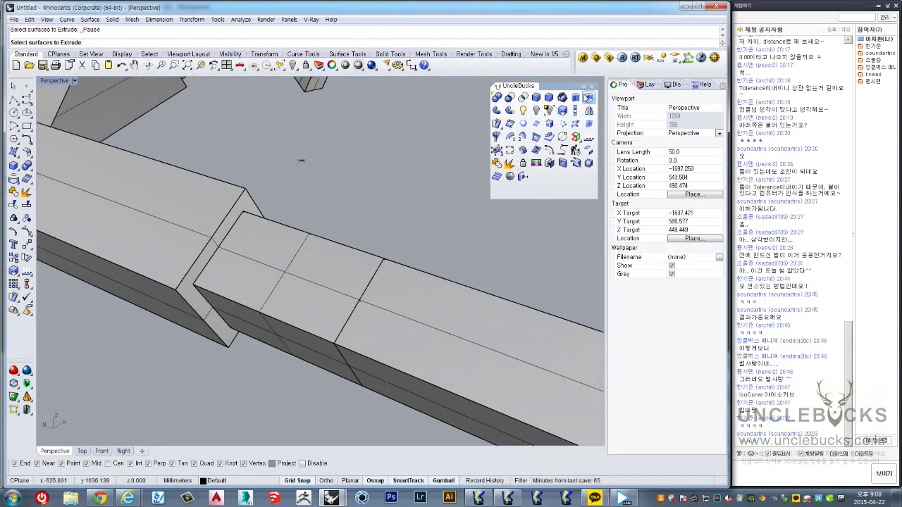
right_drag(331, 181, 282, 201)
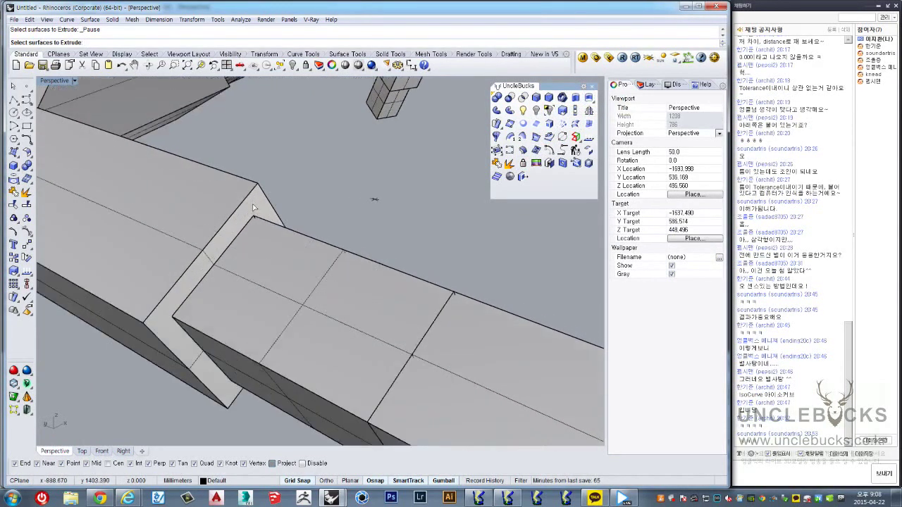
click(258, 205)
scroll(259, 204, down, 5)
Step: Extrude the sleeve face as a solid, -40 units back along the bottom bar
key(Return)
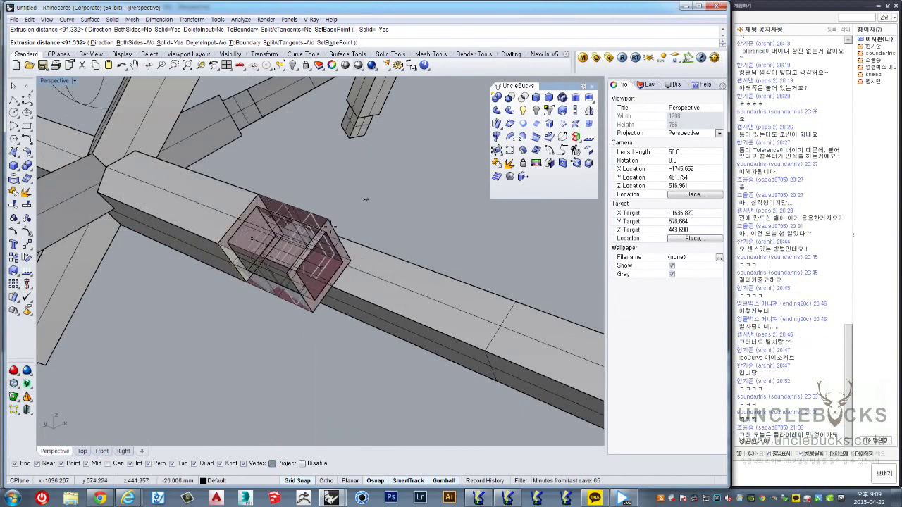
right_drag(365, 200, 365, 244)
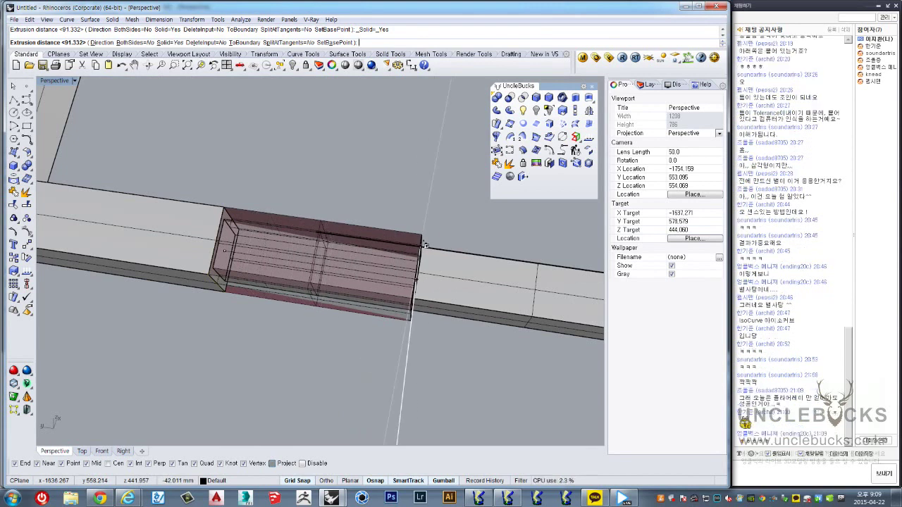
text(-40)
key(Return)
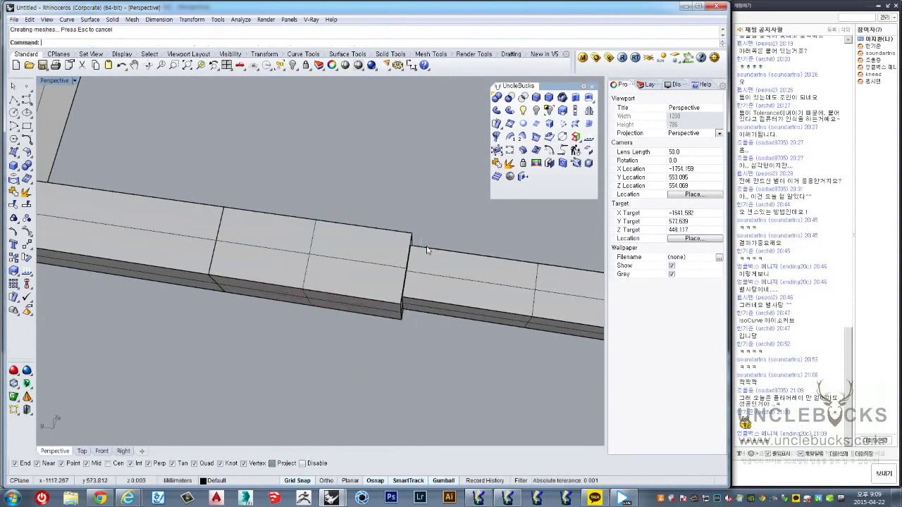
click(377, 257)
click(412, 274)
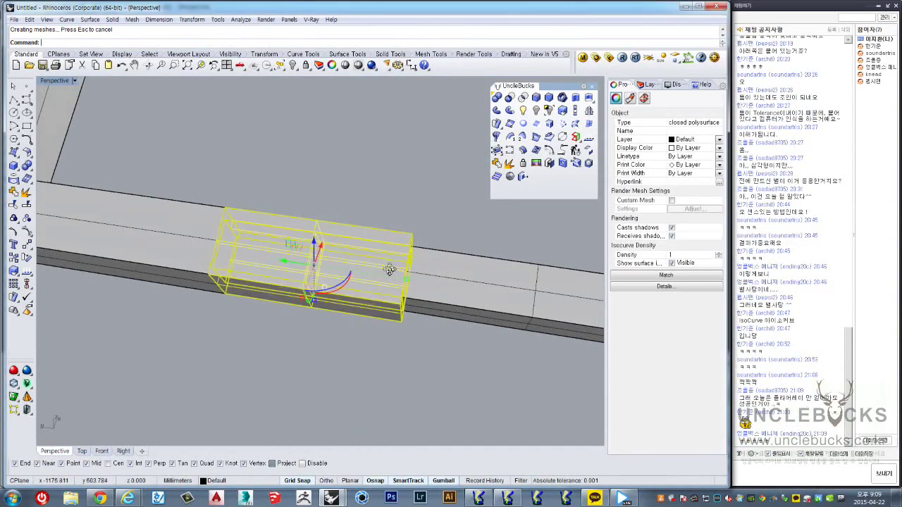
mouse_move(409, 268)
right_down()
mouse_move(394, 226)
mouse_move(381, 242)
mouse_move(296, 273)
mouse_move(324, 241)
mouse_move(243, 358)
right_up()
scroll(393, 226, down, 5)
scroll(296, 272, up, 2)
scroll(293, 272, up, 2)
scroll(284, 243, down, 2)
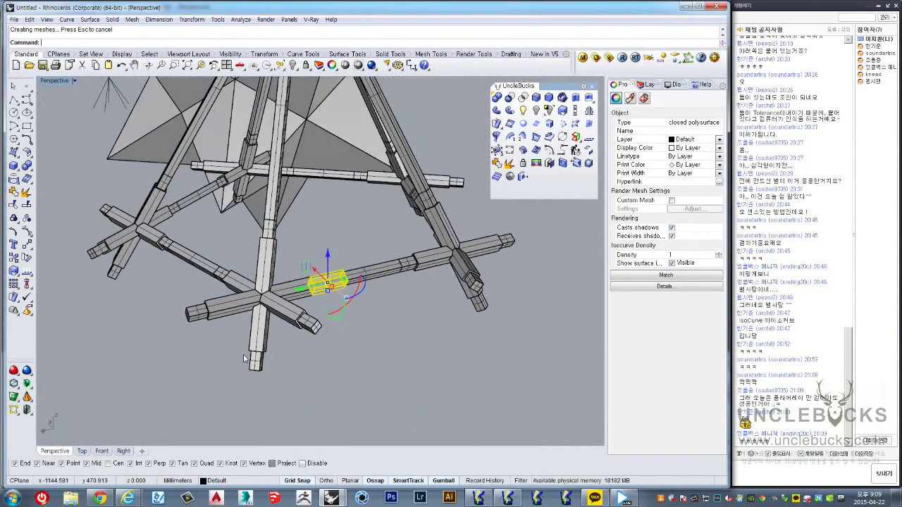
right_drag(327, 338, 317, 363)
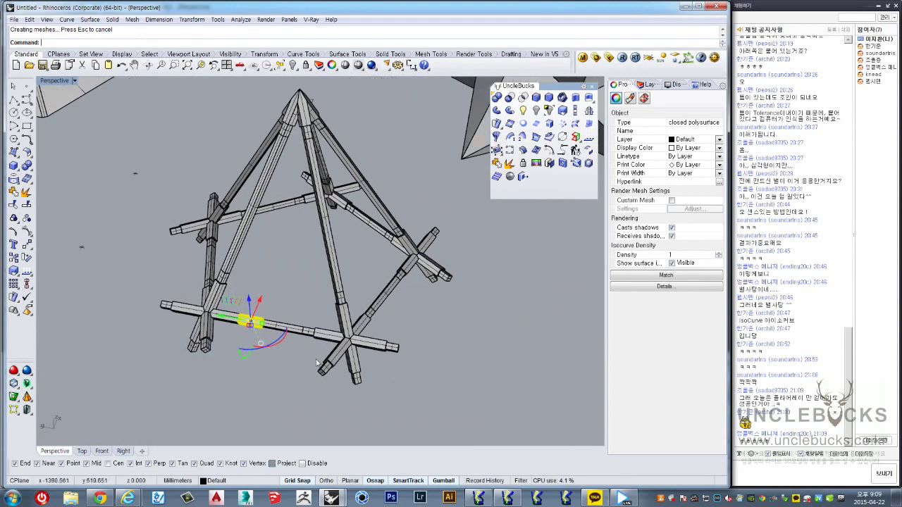
scroll(266, 321, up, 3)
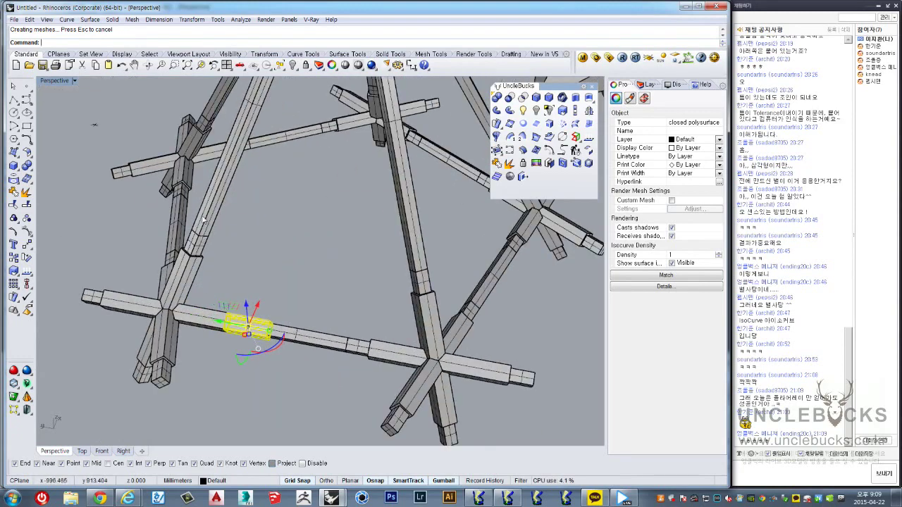
right_drag(203, 220, 295, 172)
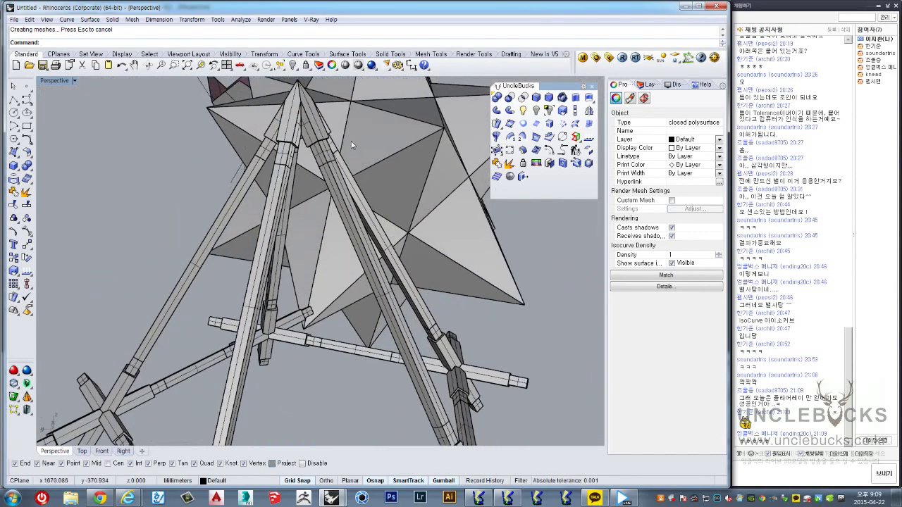
right_drag(351, 141, 267, 288)
scroll(267, 293, down, 3)
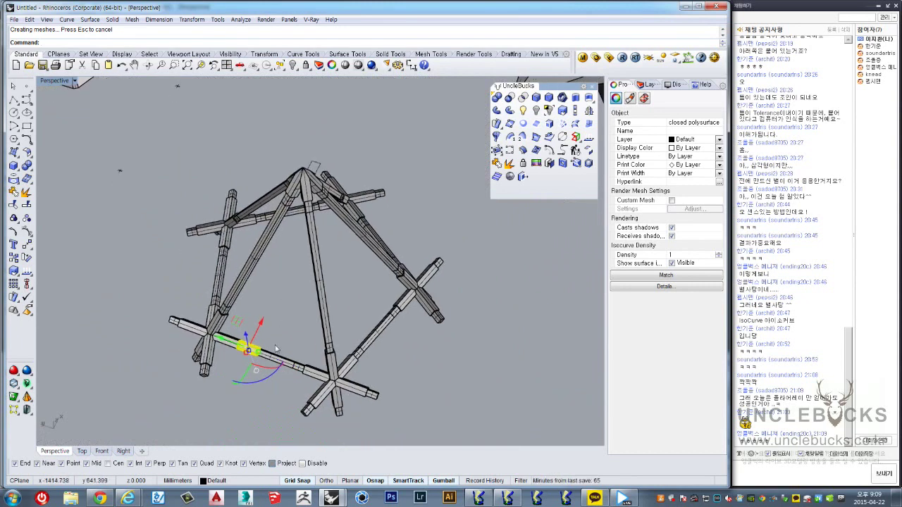
right_drag(274, 348, 277, 322)
scroll(278, 357, up, 3)
mouse_move(278, 358)
right_down()
mouse_move(304, 347)
mouse_move(259, 240)
mouse_move(268, 195)
mouse_move(252, 267)
mouse_move(223, 307)
mouse_move(255, 266)
mouse_move(251, 302)
mouse_move(355, 285)
mouse_move(336, 331)
mouse_move(322, 335)
right_up()
scroll(304, 347, up, 3)
right_drag(324, 298, 290, 280)
mouse_move(351, 280)
right_down()
mouse_move(290, 225)
mouse_move(328, 234)
mouse_move(345, 261)
right_up()
scroll(310, 247, down, 3)
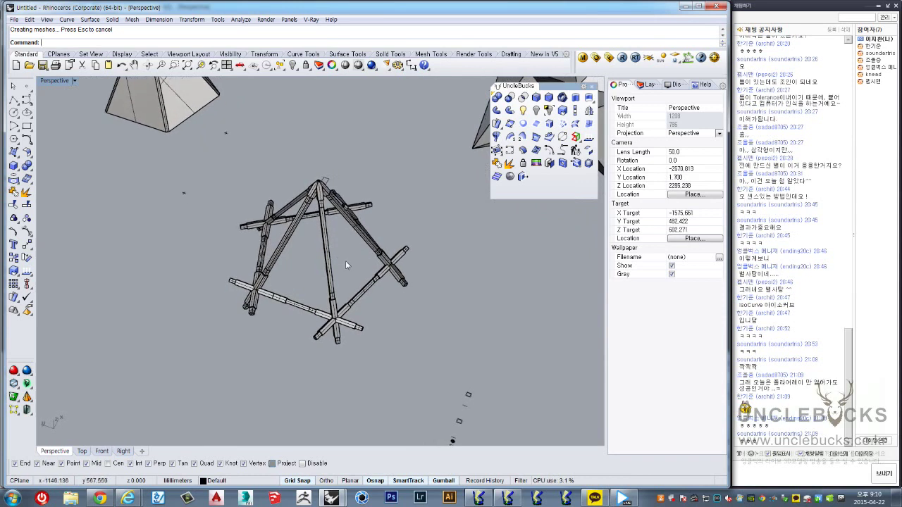
scroll(334, 226, up, 2)
mouse_move(333, 221)
right_down()
mouse_move(325, 239)
mouse_move(346, 223)
right_up()
scroll(331, 234, up, 2)
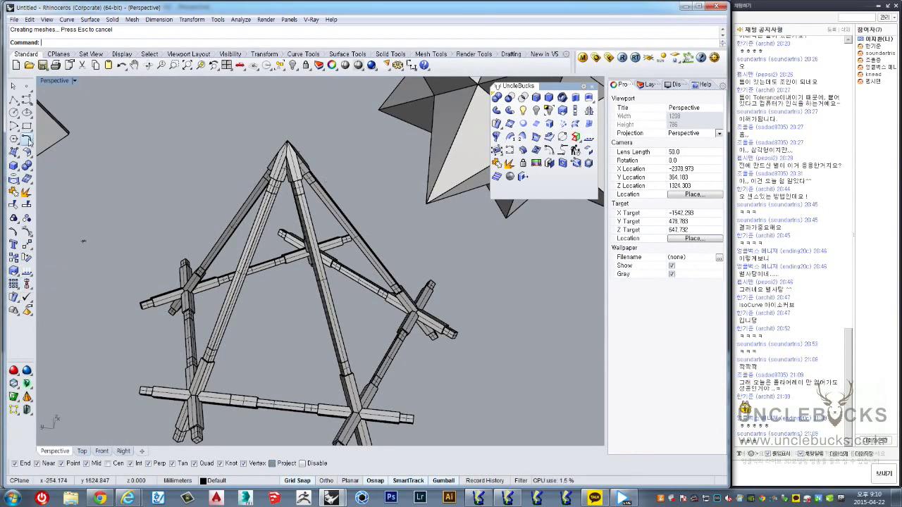
Step: Orbit and zoom to the tripod apex, checking the pyramid and the small dimension near it
scroll(249, 167, down, 3)
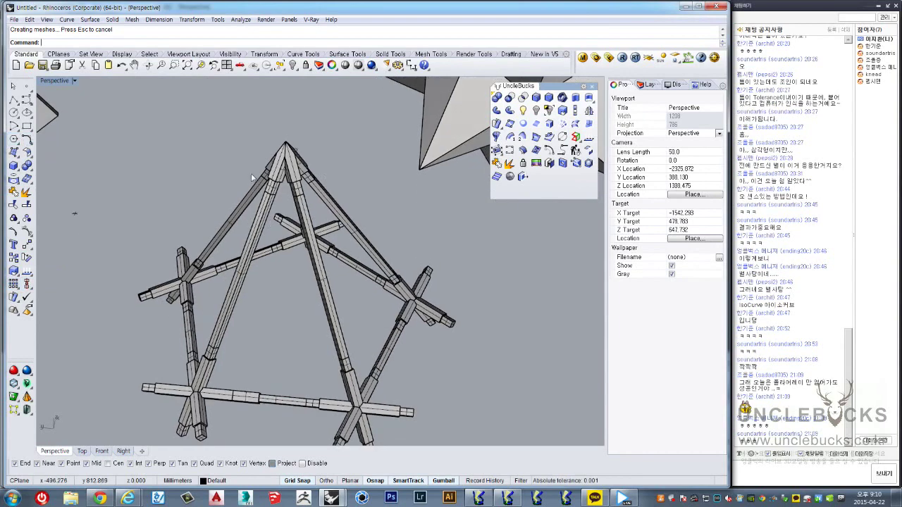
scroll(268, 173, down, 3)
mouse_move(293, 179)
right_down()
mouse_move(252, 229)
mouse_move(358, 224)
mouse_move(362, 197)
mouse_move(373, 196)
mouse_move(331, 218)
mouse_move(328, 180)
mouse_move(346, 271)
mouse_move(381, 193)
mouse_move(324, 176)
right_up()
scroll(233, 235, up, 3)
scroll(324, 213, up, 2)
scroll(324, 214, up, 2)
click(324, 214)
click(333, 168)
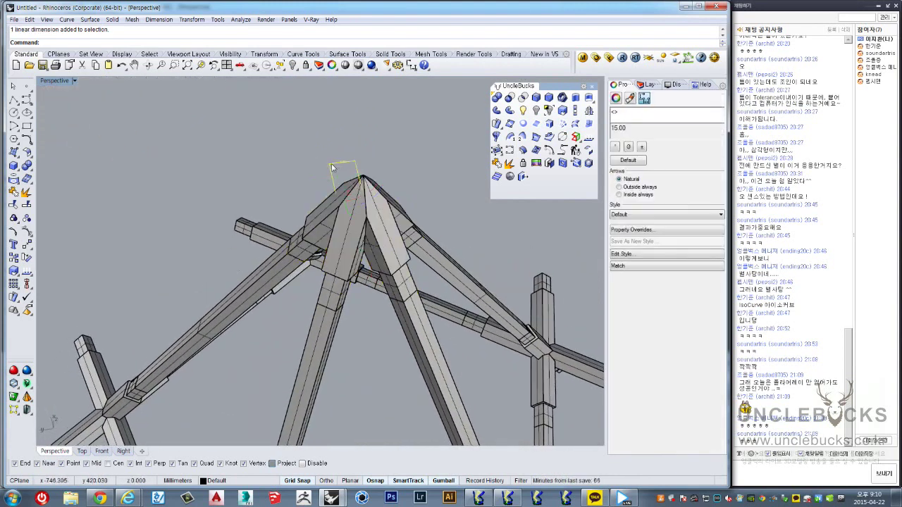
key(Escape)
mouse_move(331, 165)
right_down()
mouse_move(418, 226)
mouse_move(134, 216)
mouse_move(201, 170)
mouse_move(151, 195)
mouse_move(167, 210)
mouse_move(315, 211)
right_up()
scroll(315, 212, down, 5)
Step: Set the apex joint's display colour to red in Properties
click(315, 215)
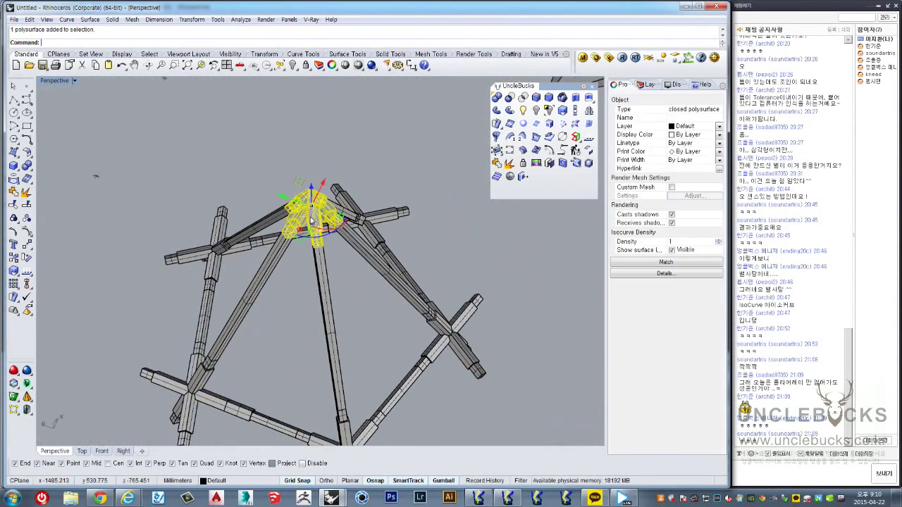
click(647, 85)
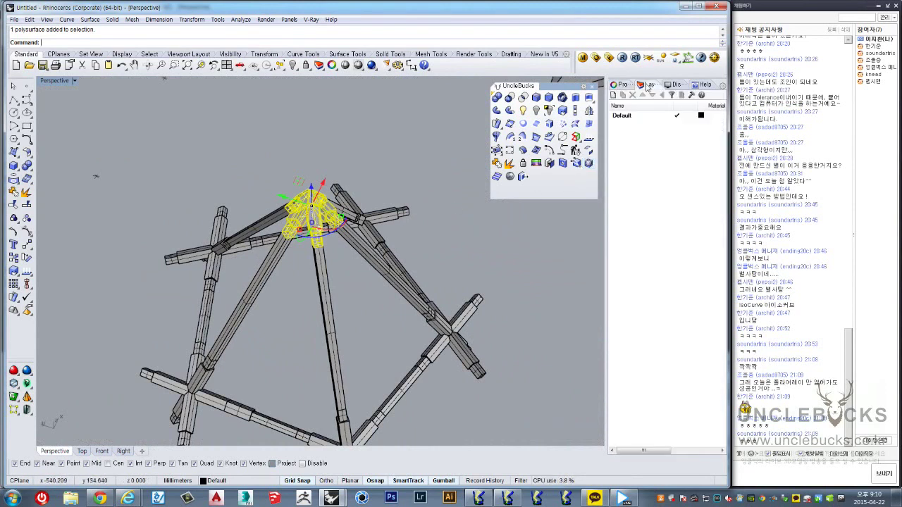
click(675, 86)
click(627, 85)
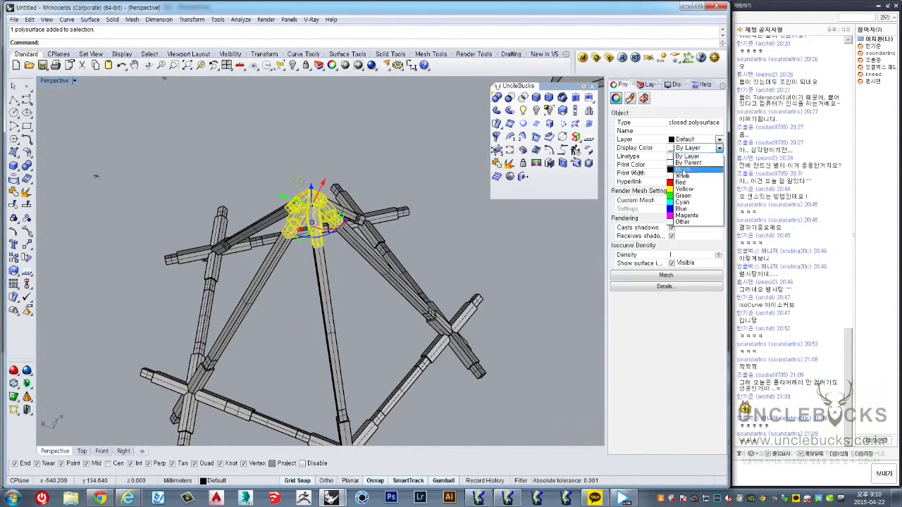
click(522, 278)
Step: Select the cross joint on the right and orbit around it
mouse_move(522, 279)
right_down()
mouse_move(426, 285)
mouse_move(507, 232)
right_up()
click(426, 286)
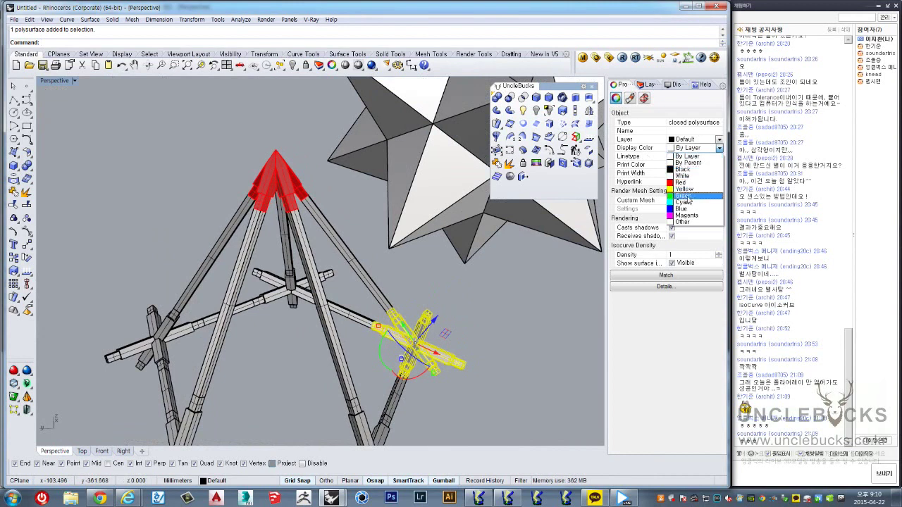
mouse_move(465, 340)
right_down()
mouse_move(308, 317)
mouse_move(331, 306)
right_up()
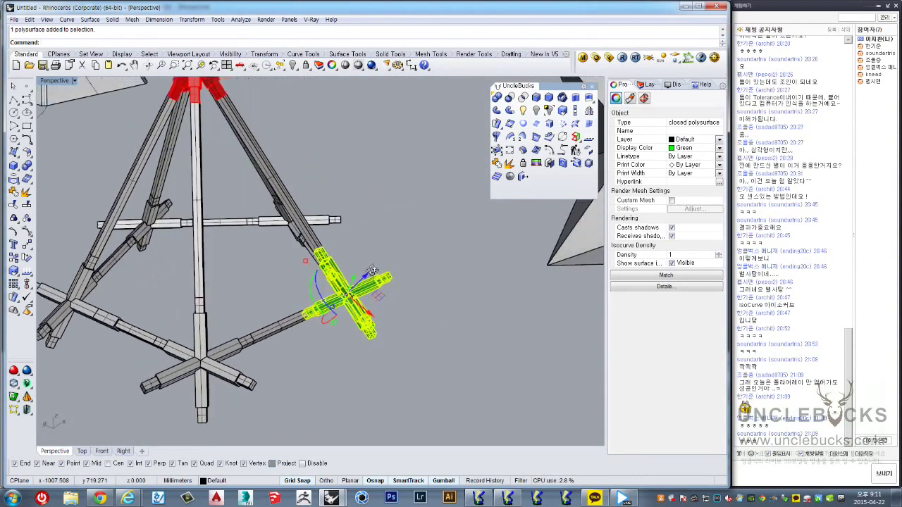
Step: Select the remaining cross joints and set their display colour to green
key(Escape)
scroll(331, 306, up, 3)
scroll(331, 305, up, 3)
click(340, 270)
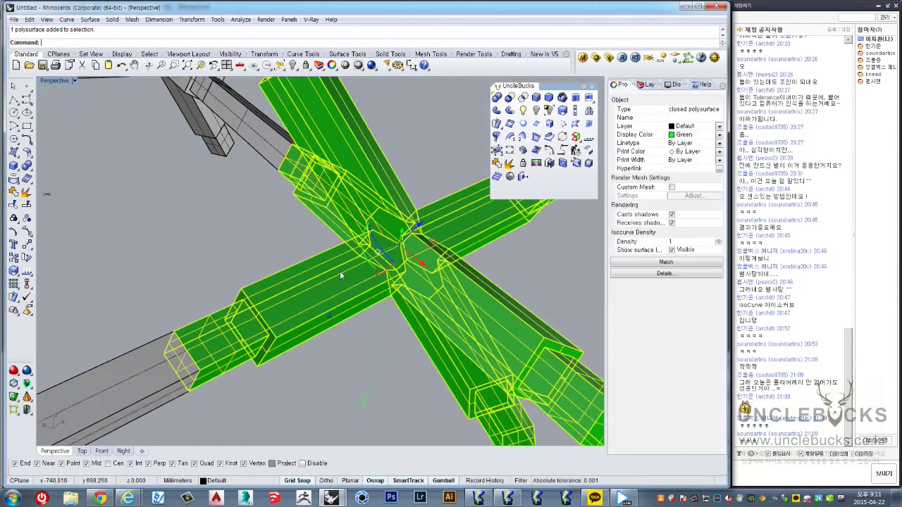
scroll(339, 271, down, 3)
scroll(362, 273, down, 2)
mouse_move(362, 273)
right_down()
mouse_move(372, 326)
mouse_move(344, 269)
mouse_move(256, 308)
right_up()
click(373, 326)
shift+click(256, 308)
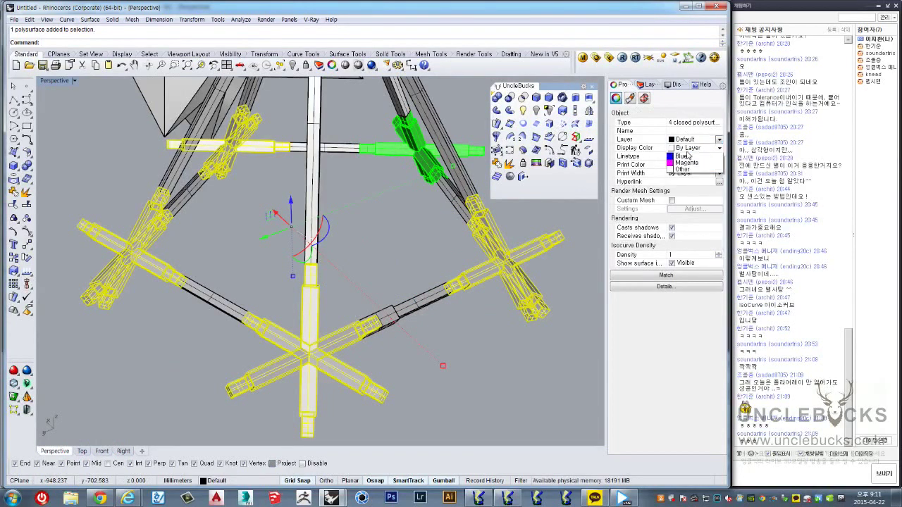
click(682, 197)
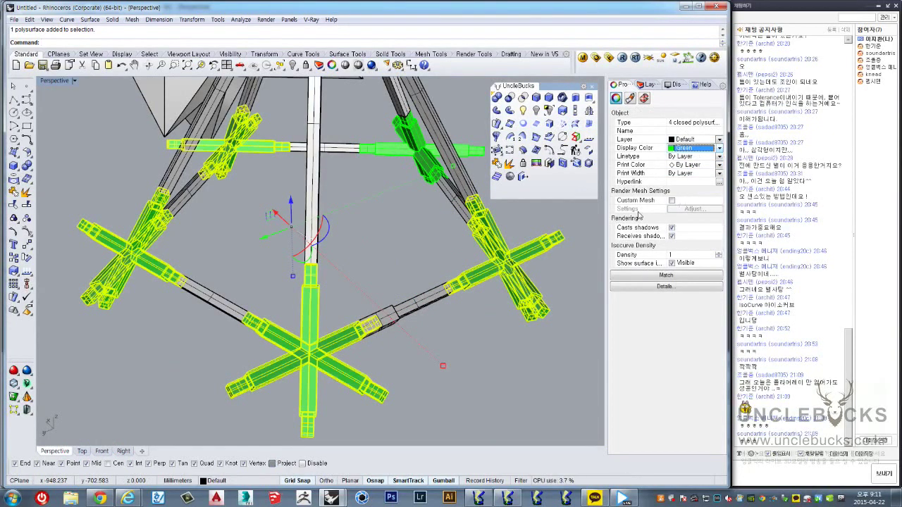
mouse_move(426, 244)
right_down()
mouse_move(166, 275)
mouse_move(285, 242)
mouse_move(255, 209)
mouse_move(403, 226)
mouse_move(435, 259)
mouse_move(303, 223)
mouse_move(376, 226)
right_up()
key(Escape)
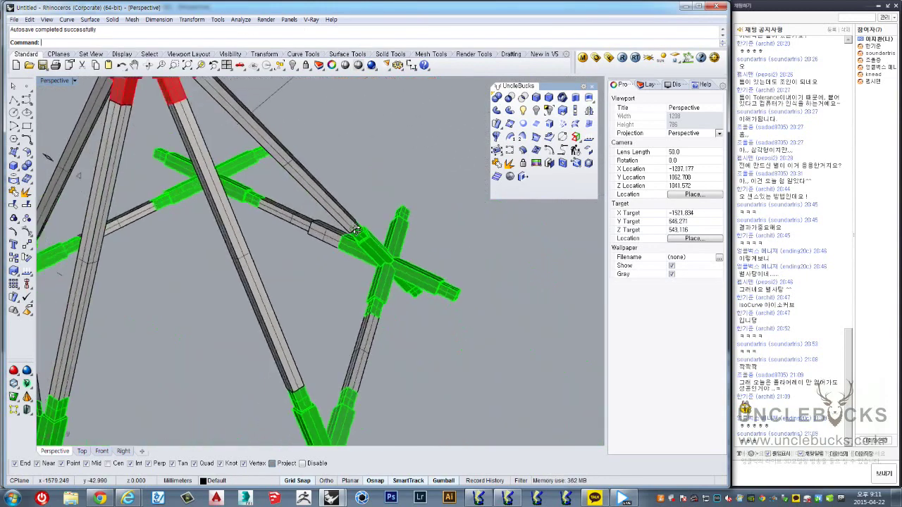
Step: Zoom in on one of the green sleeves
scroll(369, 231, up, 2)
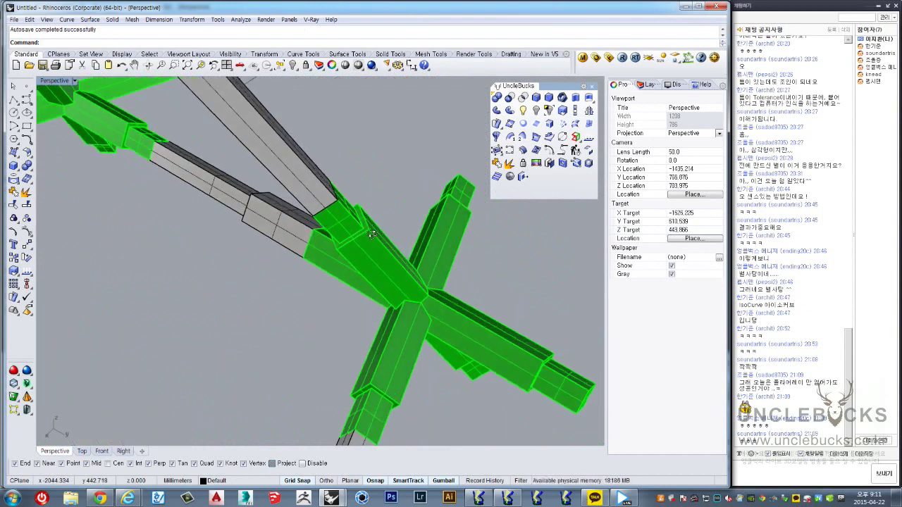
scroll(364, 237, up, 2)
scroll(365, 236, up, 2)
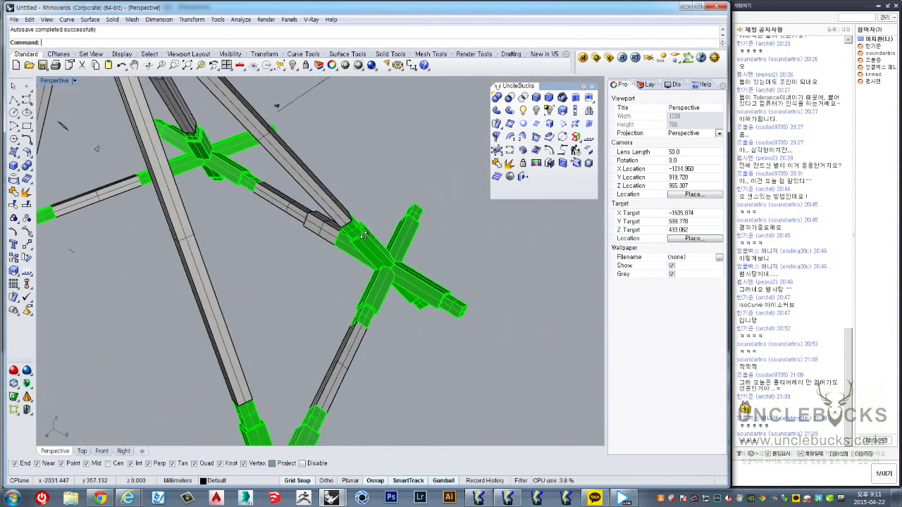
scroll(365, 237, up, 1)
scroll(365, 236, up, 1)
scroll(365, 234, up, 1)
scroll(365, 234, up, 2)
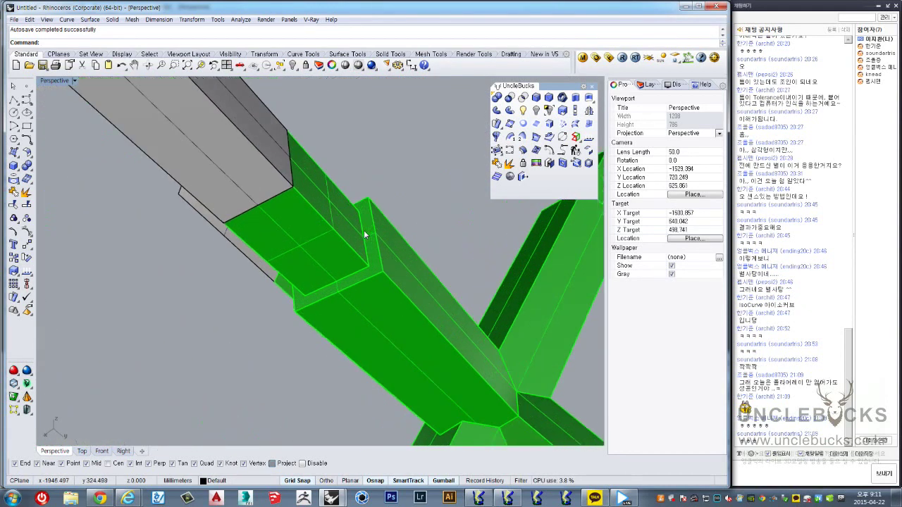
scroll(370, 233, up, 1)
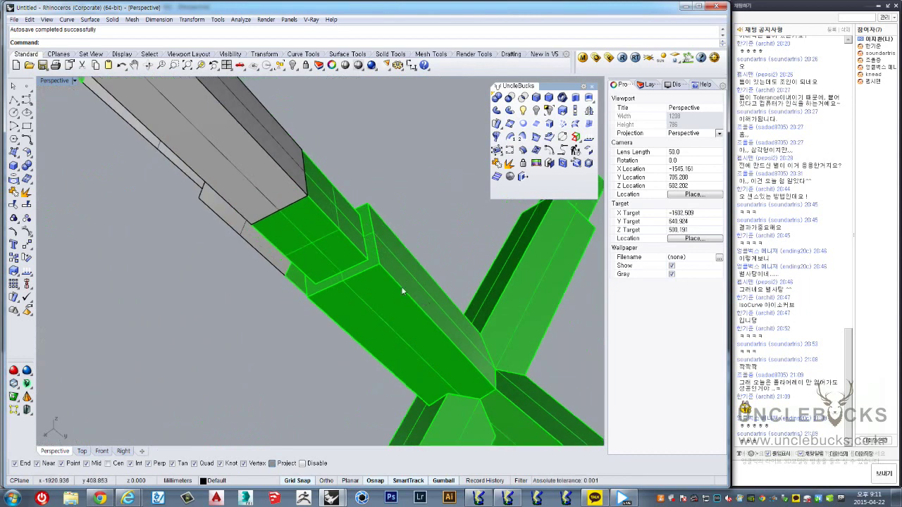
scroll(395, 231, down, 2)
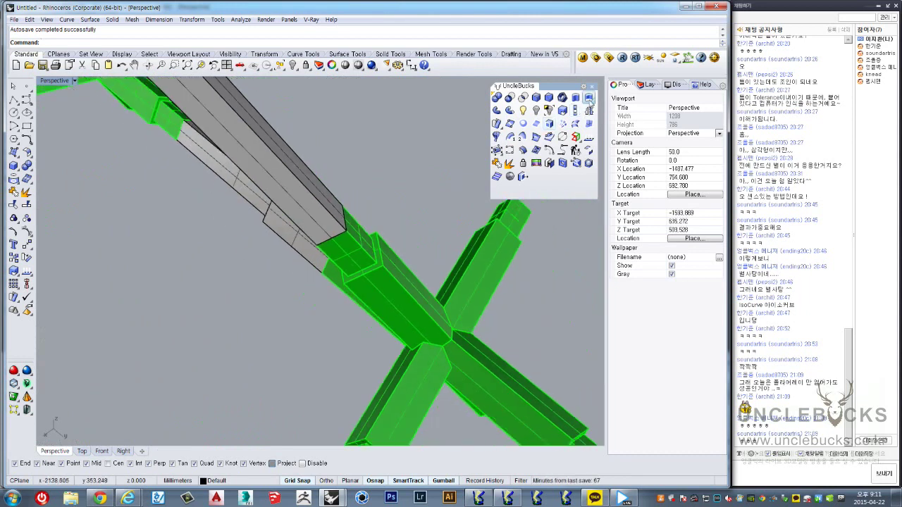
Step: Extrude the green sleeve's square end face into a short solid reaching the grey bar
click(590, 100)
scroll(415, 232, up, 2)
scroll(416, 232, up, 1)
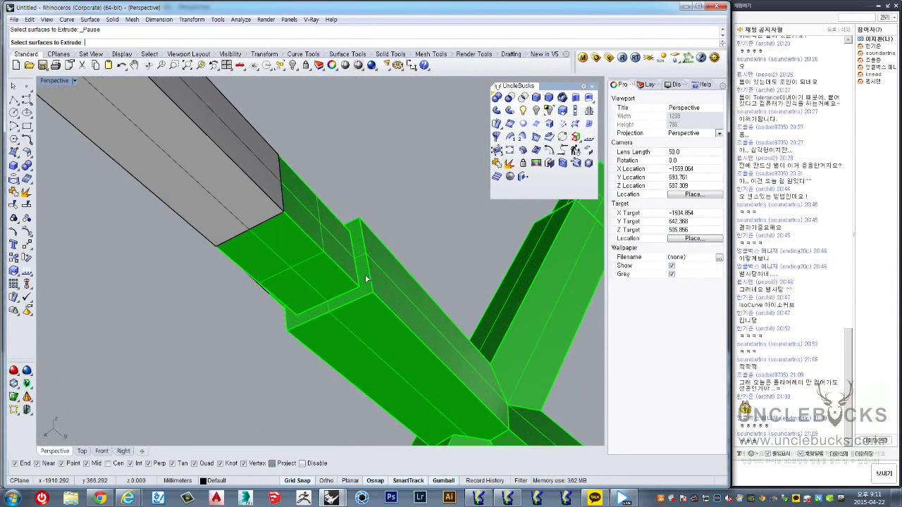
click(366, 279)
key(Return)
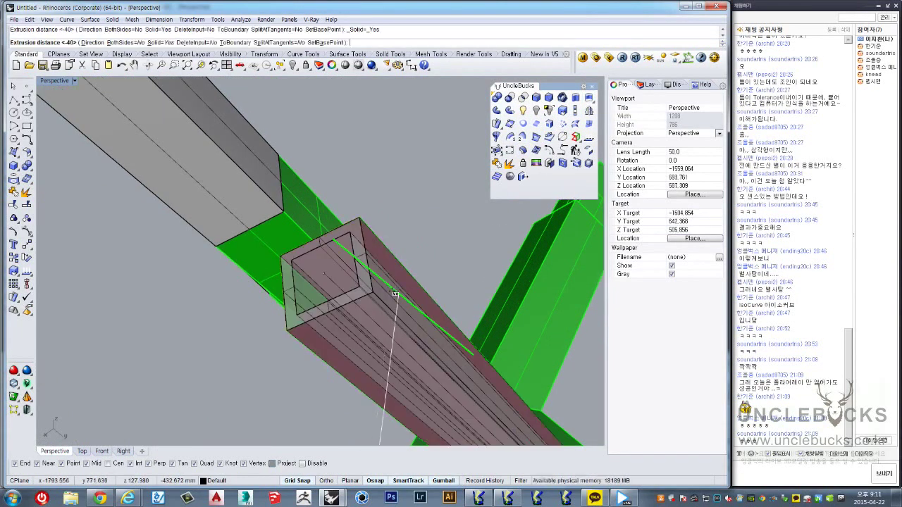
right_drag(129, 103, 293, 342)
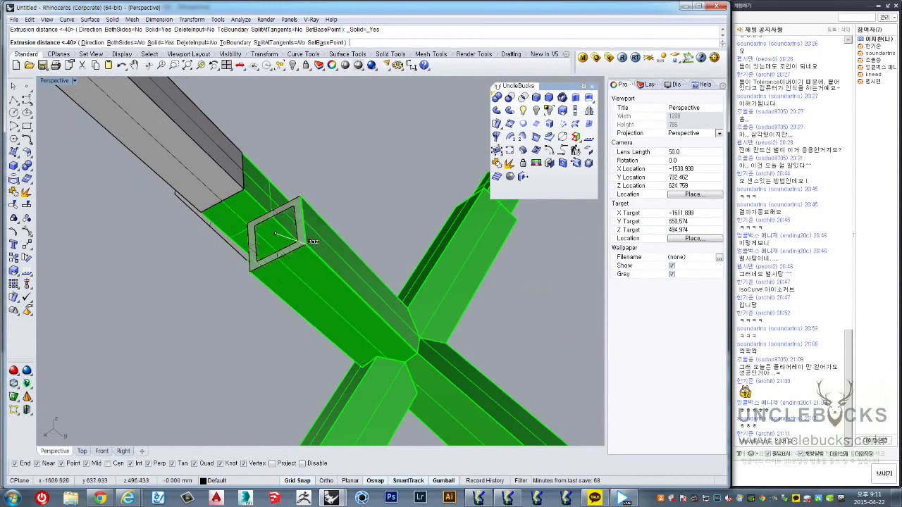
click(300, 220)
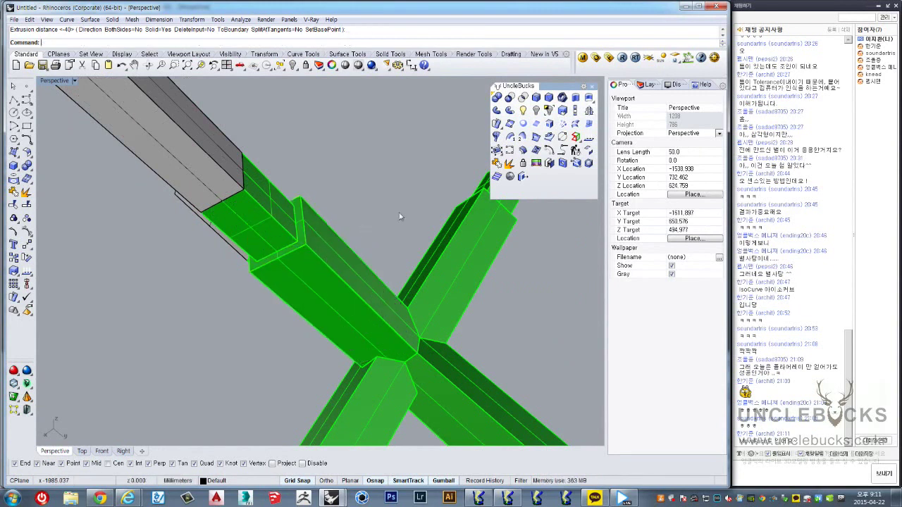
Step: Use Move face to shift the sleeve's square end face by -20 along its bar
key(Escape)
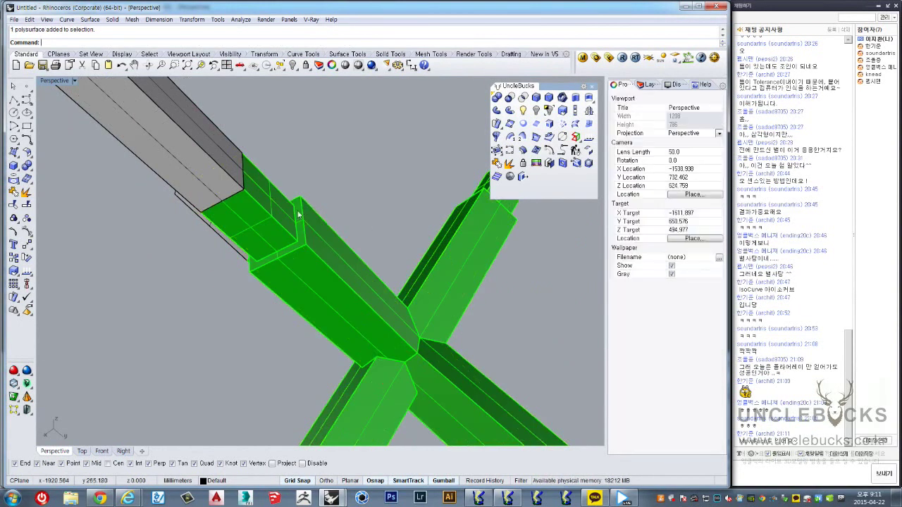
click(300, 220)
scroll(300, 220, up, 3)
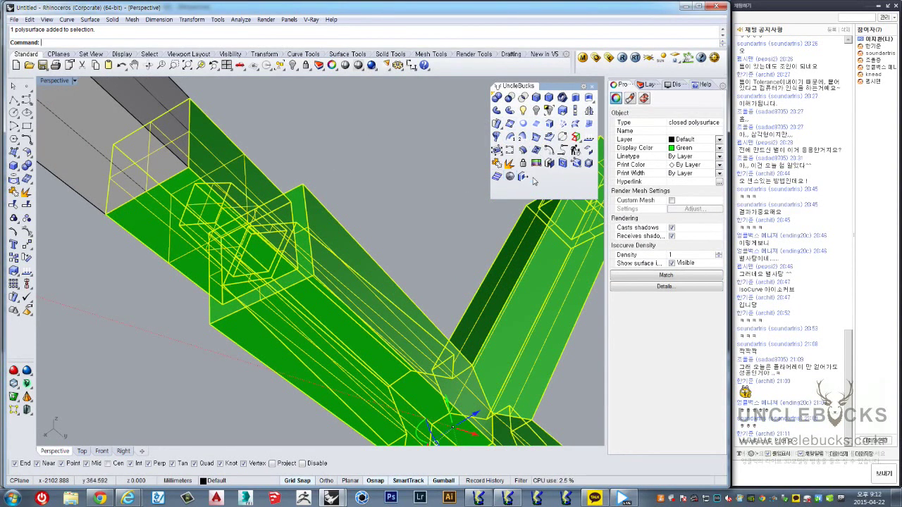
click(397, 193)
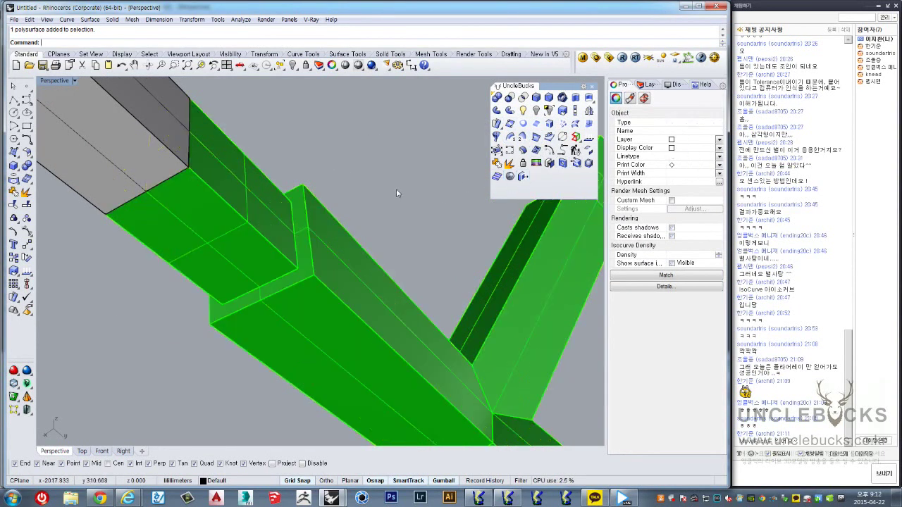
click(522, 177)
click(299, 234)
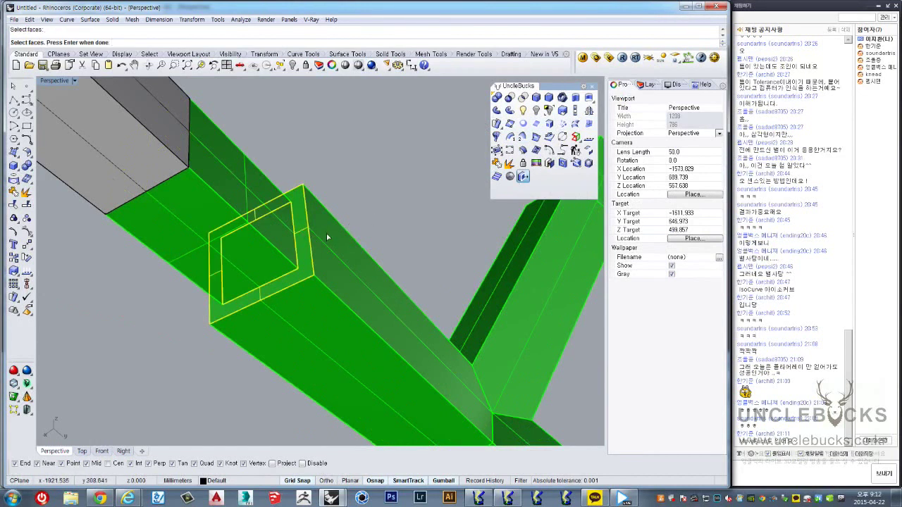
key(Return)
click(313, 277)
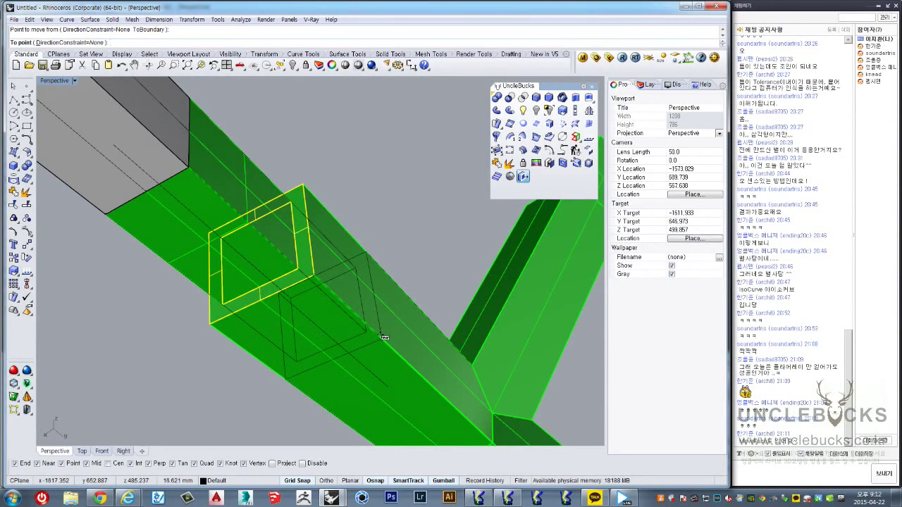
text(2)
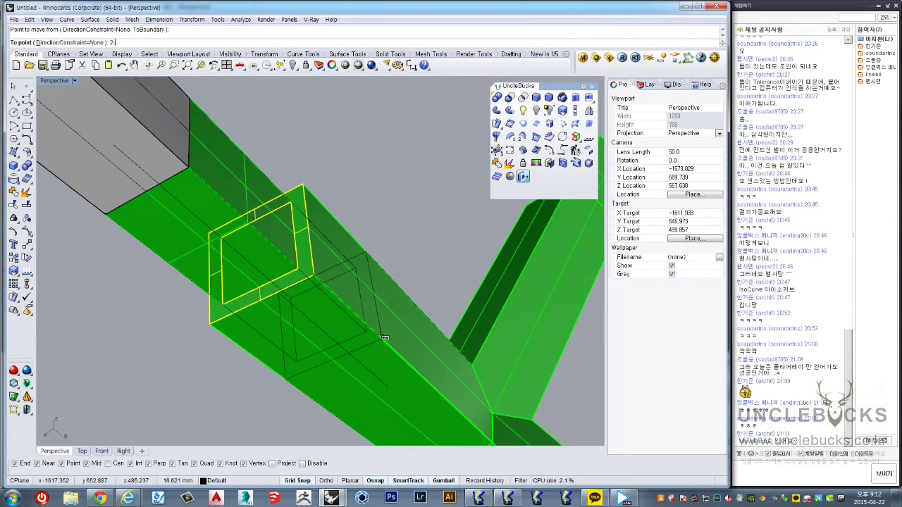
text(-)
key(Return)
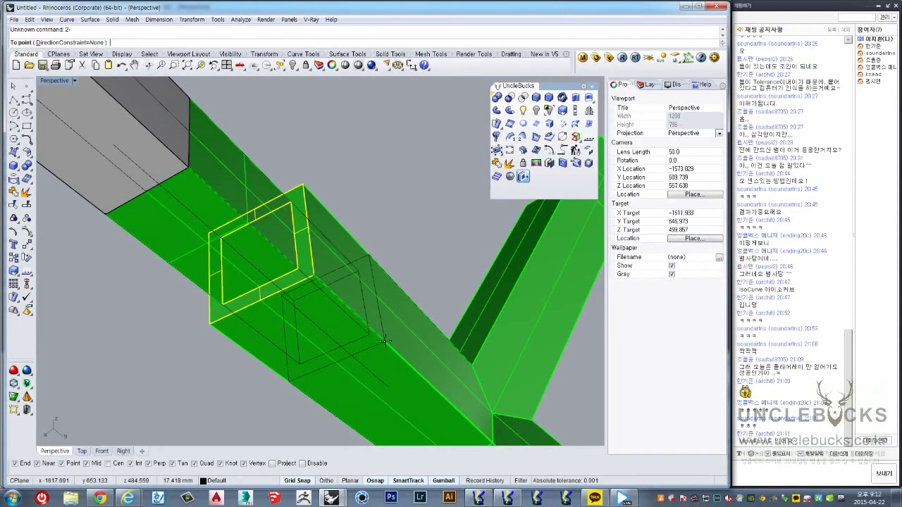
text(0)
key(Return)
key(Return)
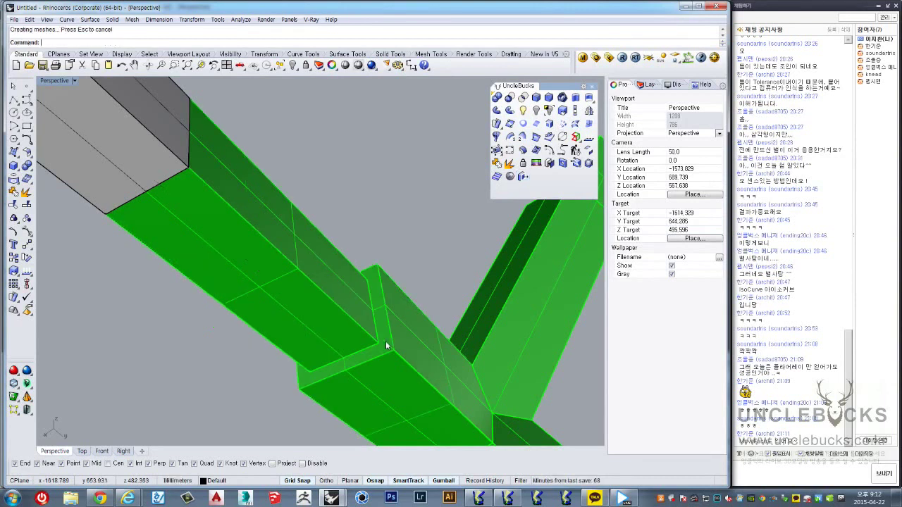
mouse_move(385, 341)
right_down()
mouse_move(359, 281)
mouse_move(338, 377)
right_up()
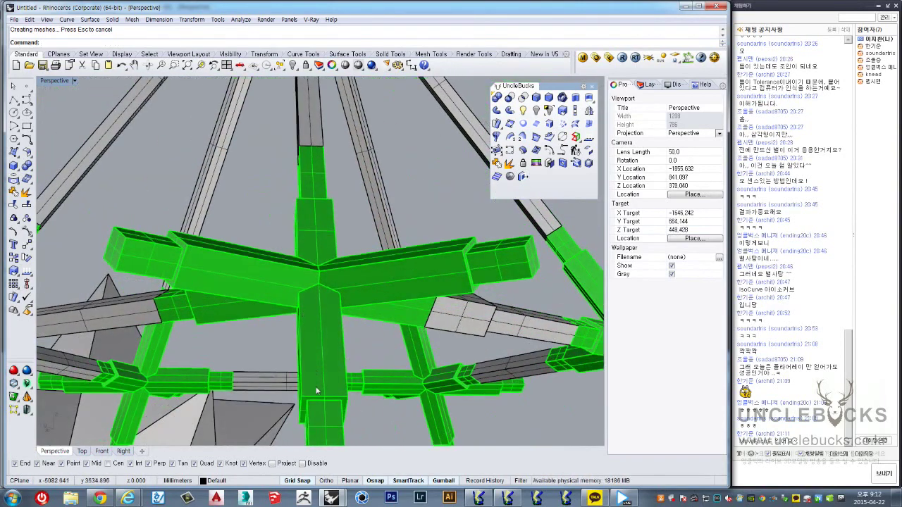
Step: Move the lower beam's sleeve end face out 20 mm with MoveFace
scroll(338, 377, up, 3)
scroll(337, 376, up, 2)
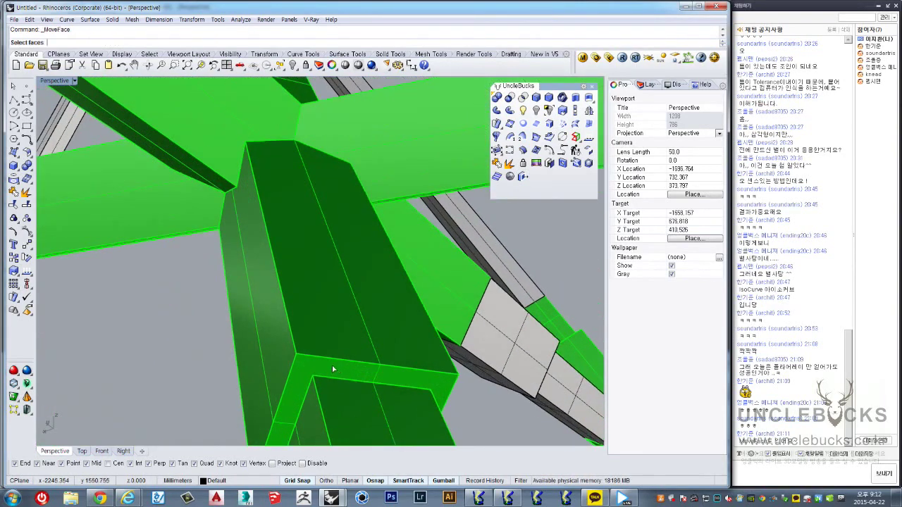
click(296, 355)
key(Return)
click(297, 356)
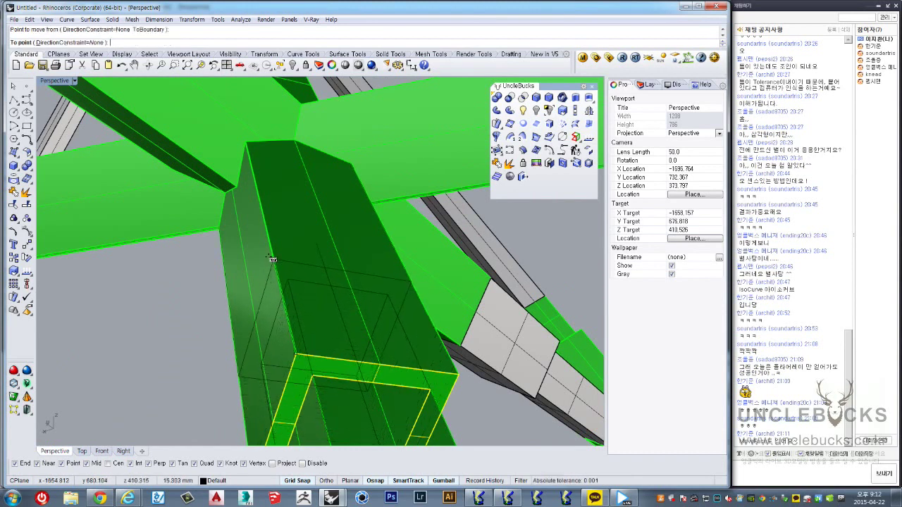
text(20)
key(Return)
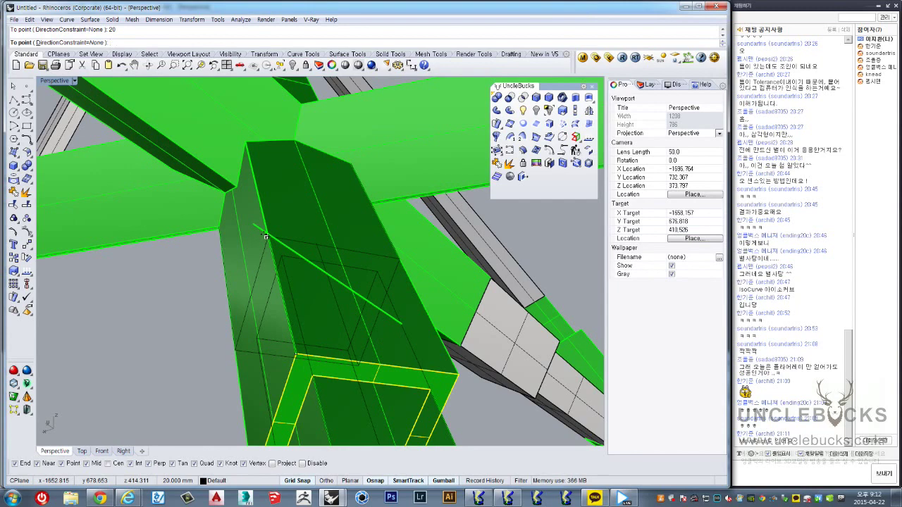
click(265, 237)
Step: Push the bottom end face of the next sleeve out 20 mm too
mouse_move(261, 247)
right_down()
mouse_move(238, 279)
mouse_move(257, 414)
mouse_move(211, 391)
right_up()
scroll(245, 284, up, 2)
right_click(206, 388)
click(237, 381)
key(Return)
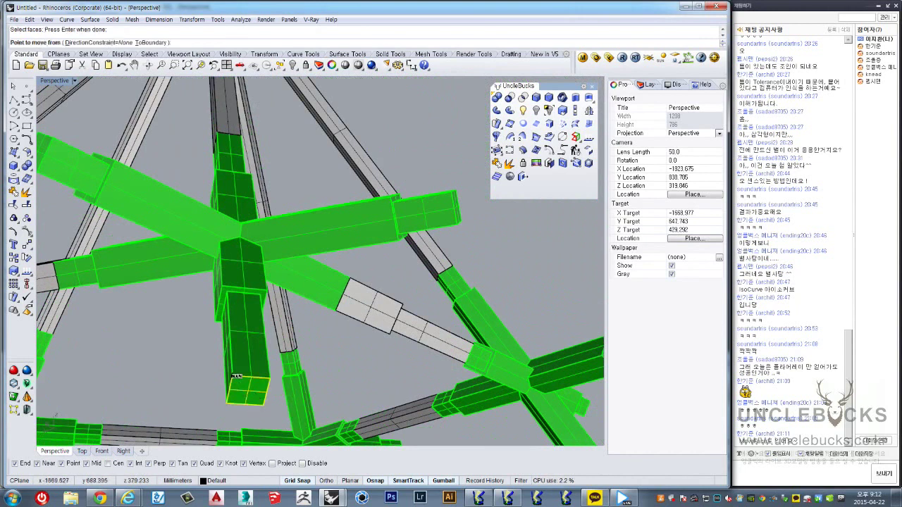
click(237, 377)
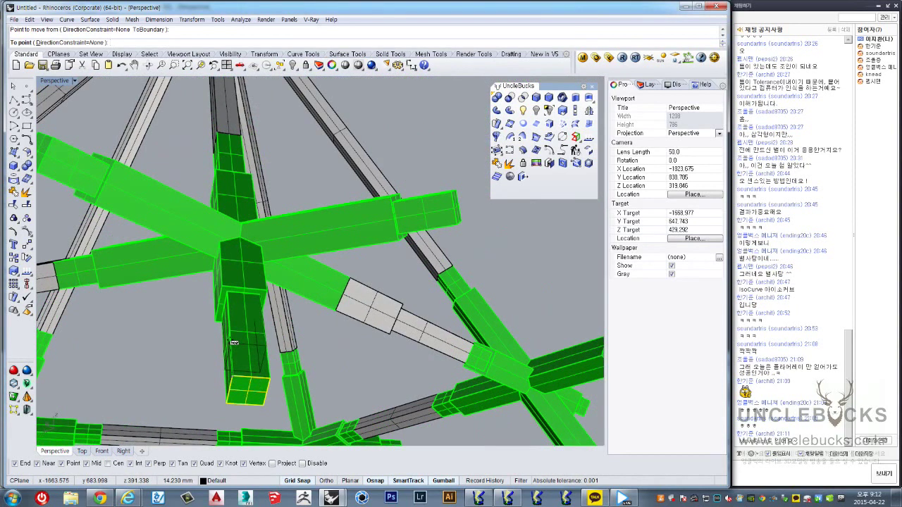
text(20)
key(Return)
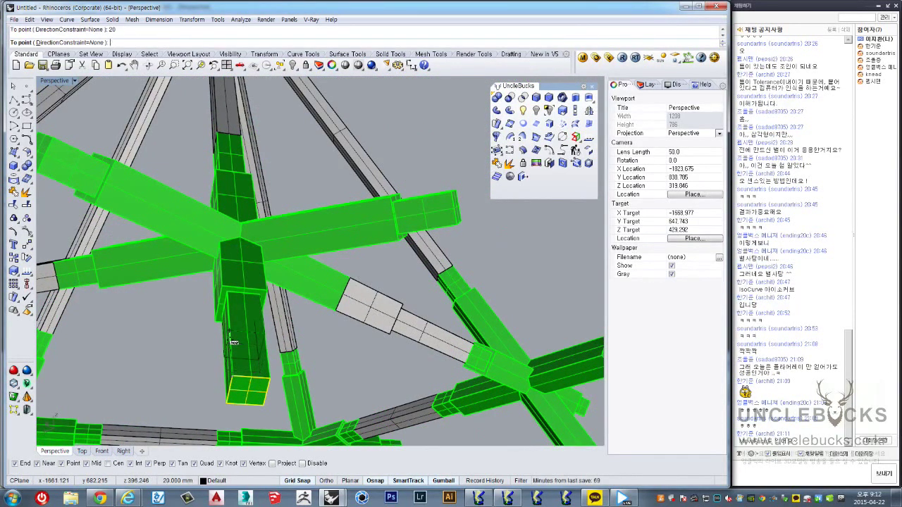
click(234, 343)
mouse_move(234, 342)
right_down()
mouse_move(228, 271)
mouse_move(267, 274)
right_up()
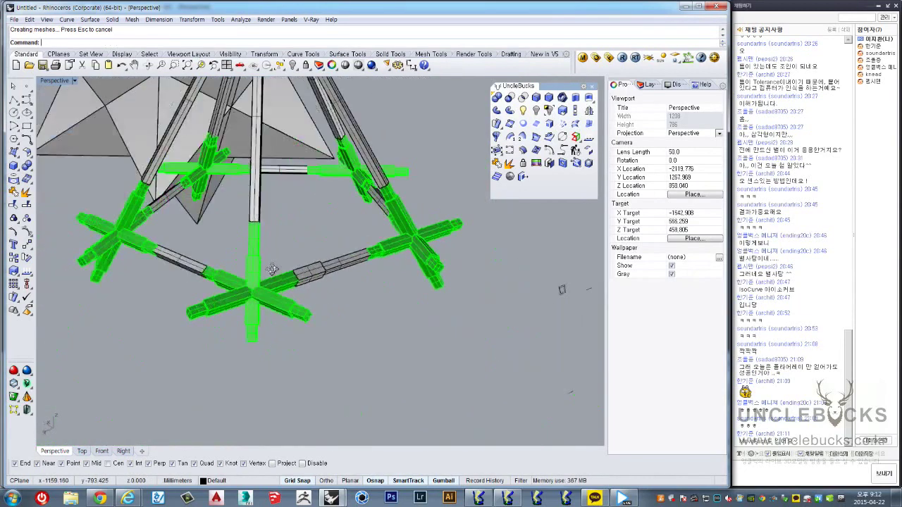
click(248, 202)
scroll(252, 195, up, 3)
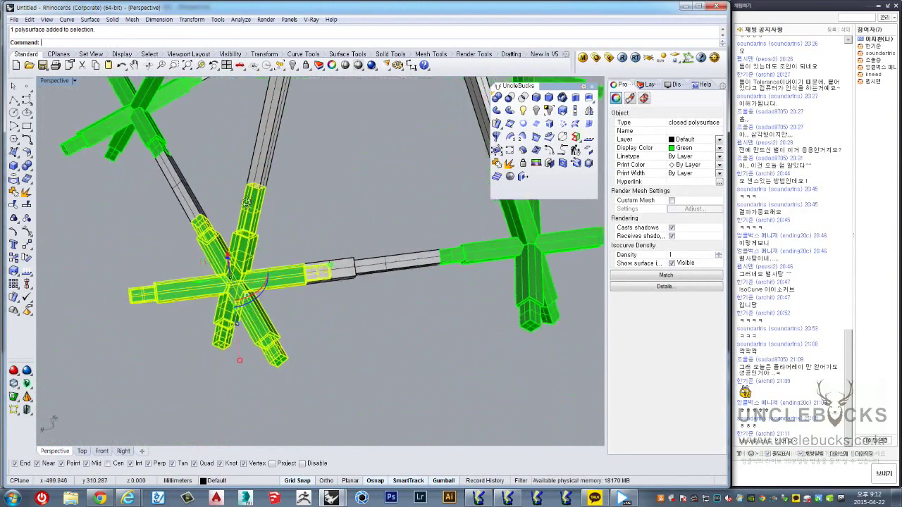
scroll(252, 196, up, 3)
scroll(252, 196, up, 2)
scroll(253, 196, up, 3)
click(337, 255)
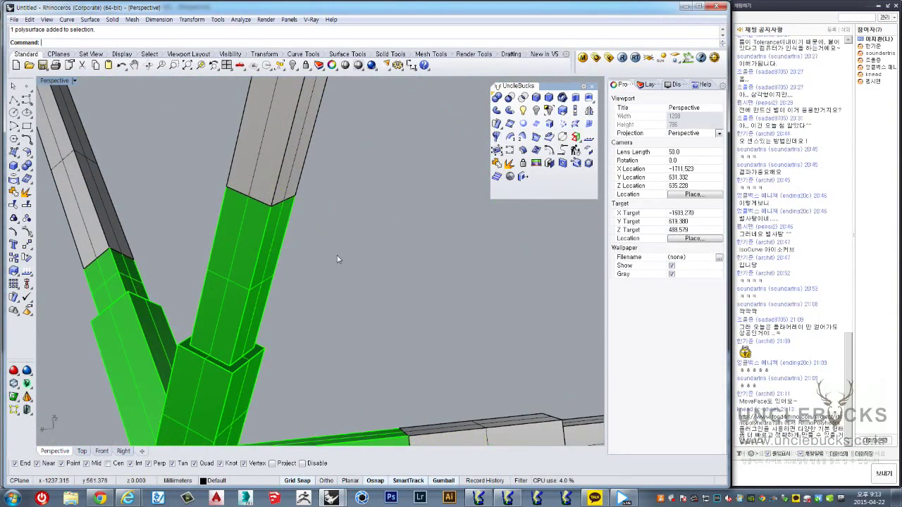
right_drag(381, 288, 427, 276)
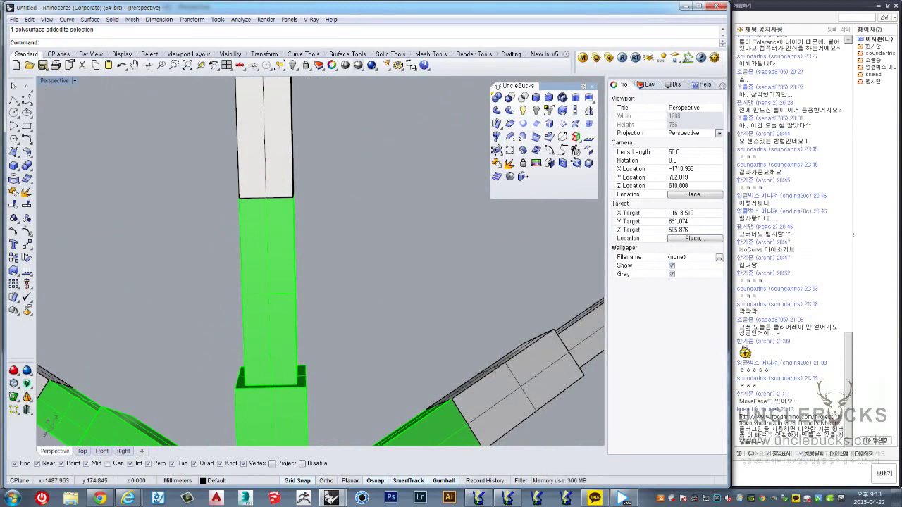
click(778, 417)
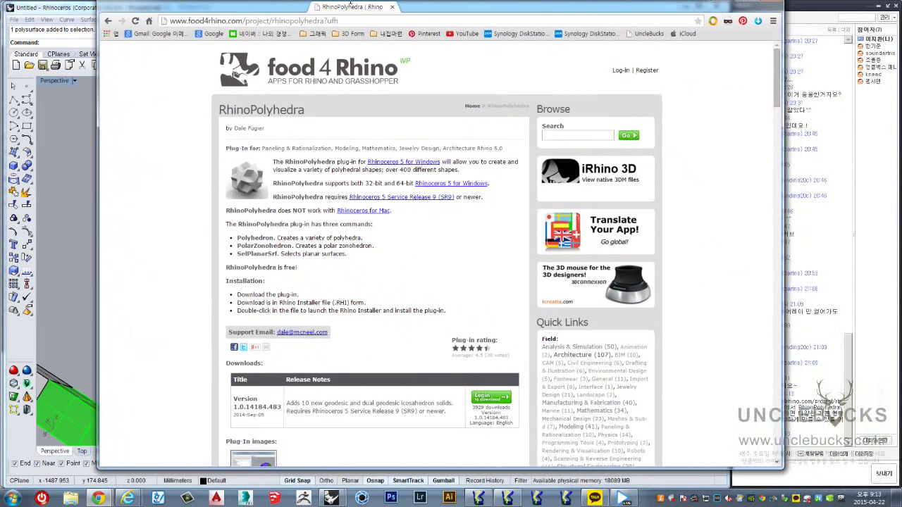
Step: Maximize the browser and scroll through the RhinoPolyhedra page's description and video
drag(350, 4, 351, 1)
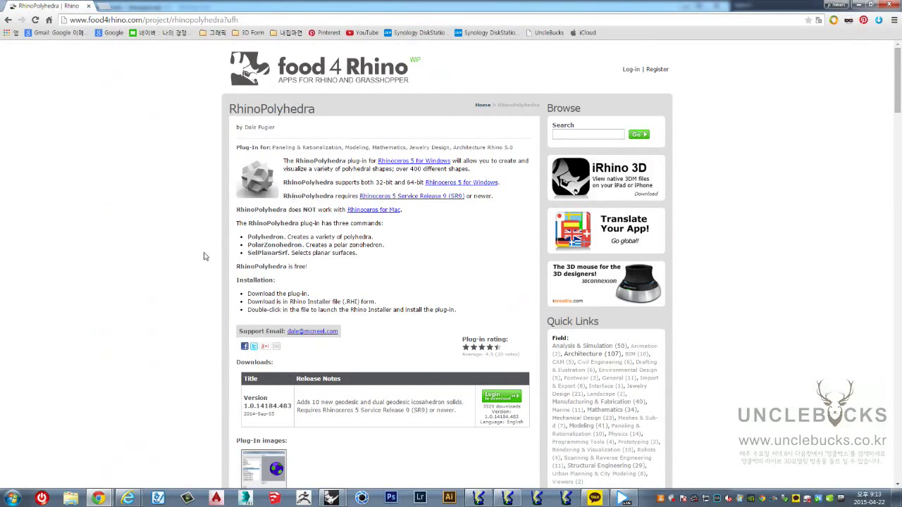
scroll(223, 195, down, 3)
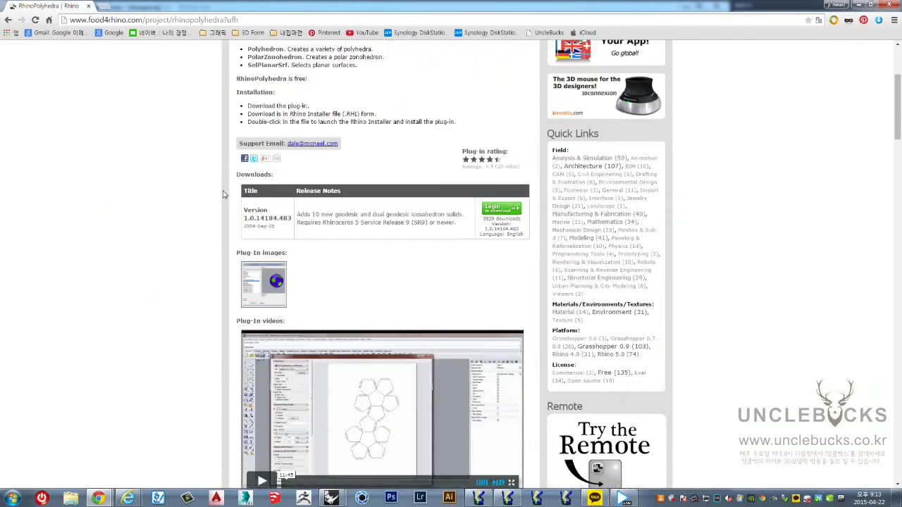
scroll(258, 219, down, 2)
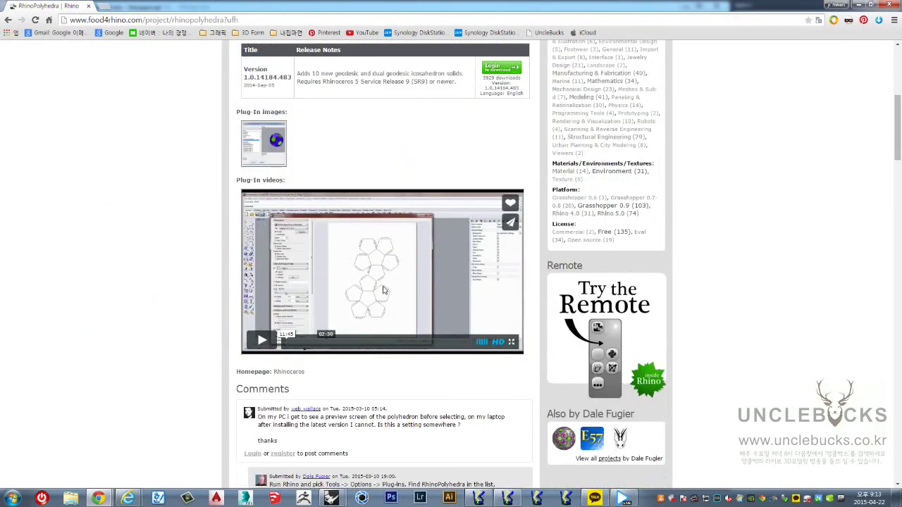
scroll(412, 270, up, 2)
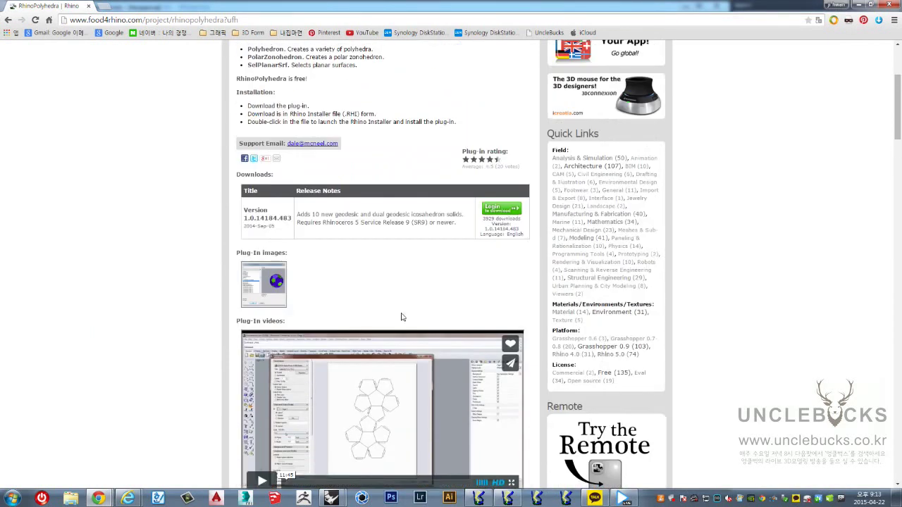
scroll(402, 316, down, 2)
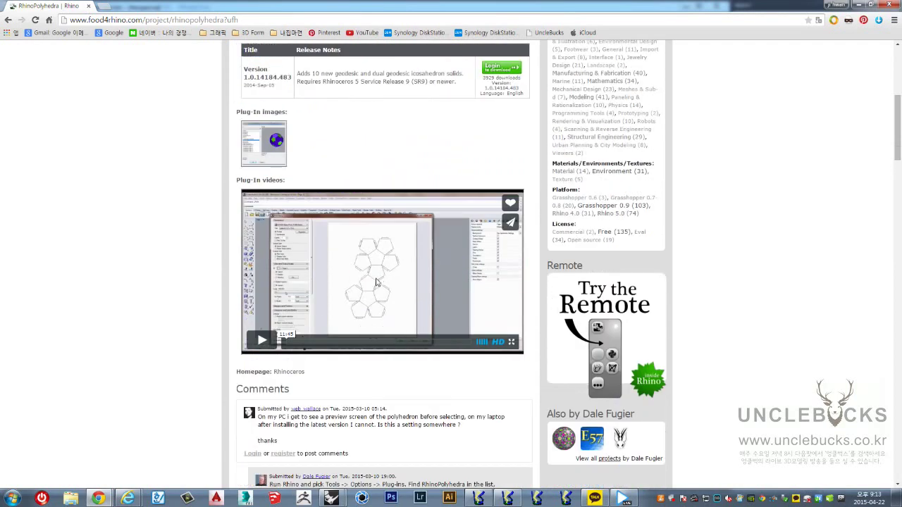
scroll(375, 281, down, 2)
scroll(373, 283, down, 2)
scroll(372, 285, up, 3)
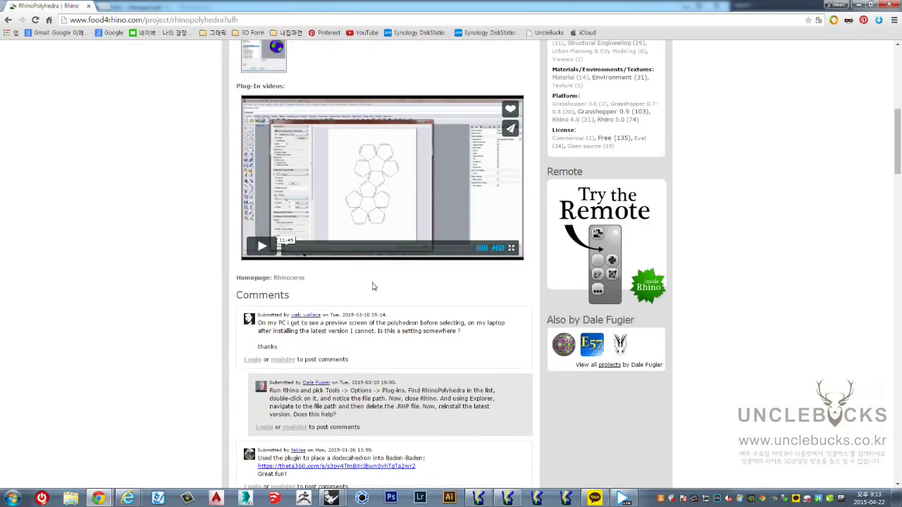
scroll(352, 275, up, 1)
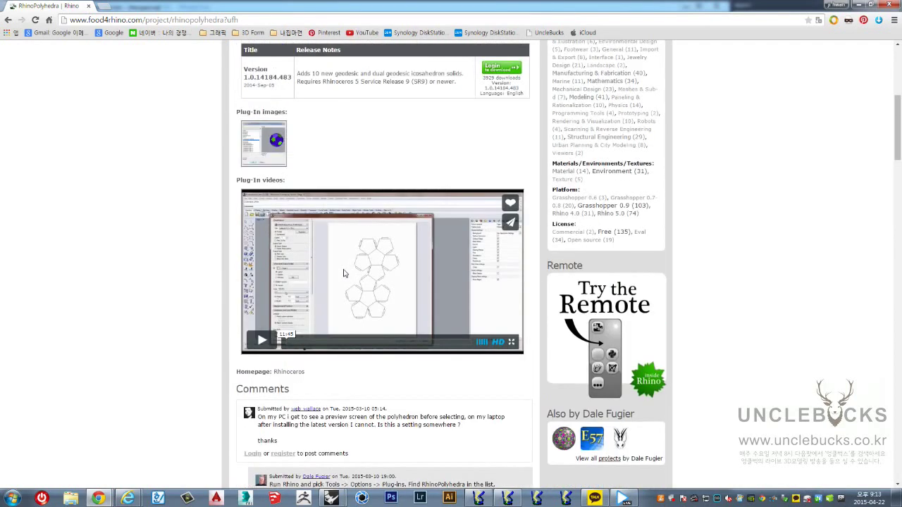
Step: Restore the browser to a smaller resized window and review the page's downloads and comments
click(873, 6)
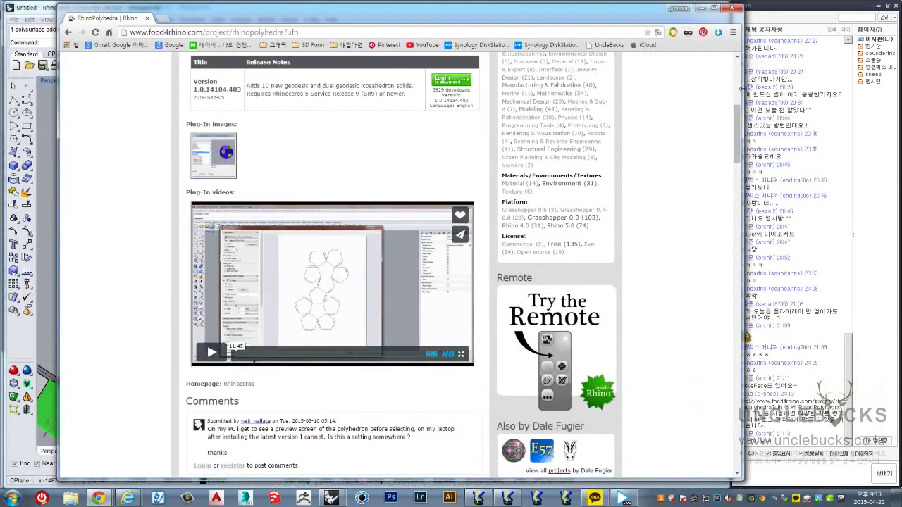
drag(742, 89, 709, 94)
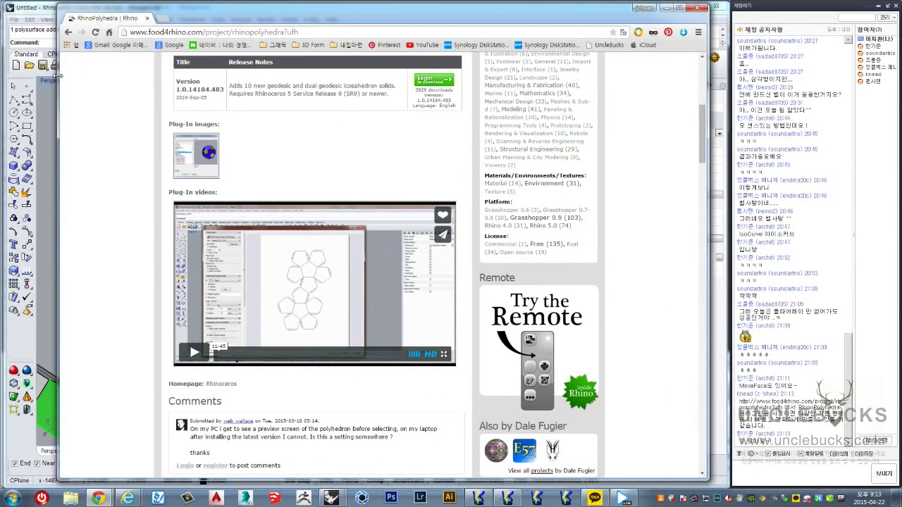
drag(59, 83, 9, 83)
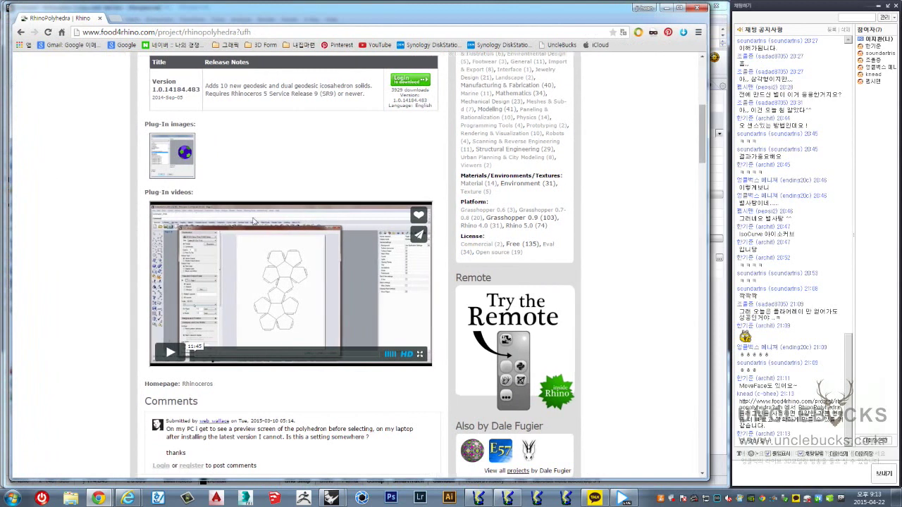
scroll(190, 158, up, 2)
scroll(190, 158, up, 2)
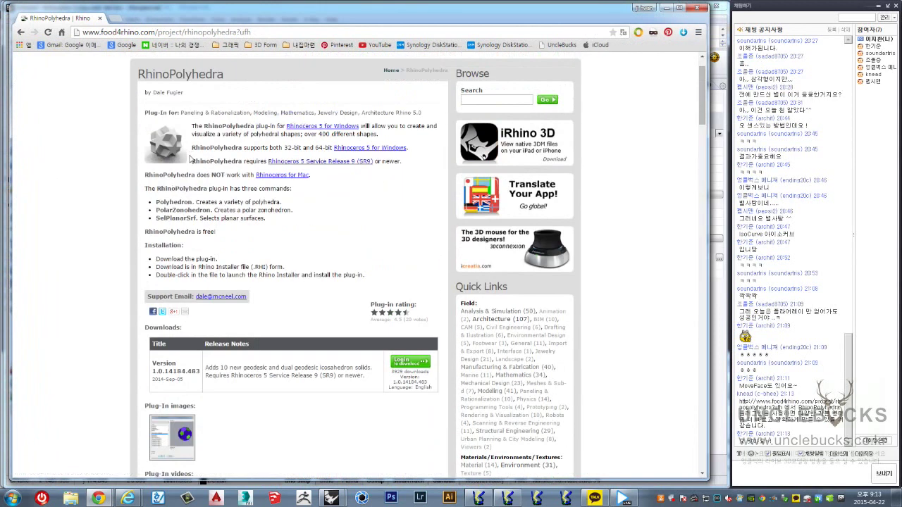
scroll(191, 158, up, 1)
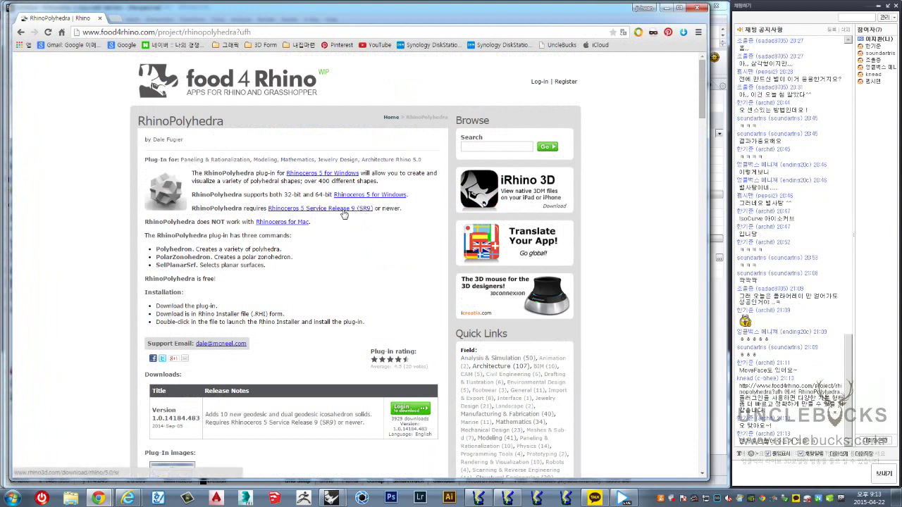
scroll(342, 214, down, 1)
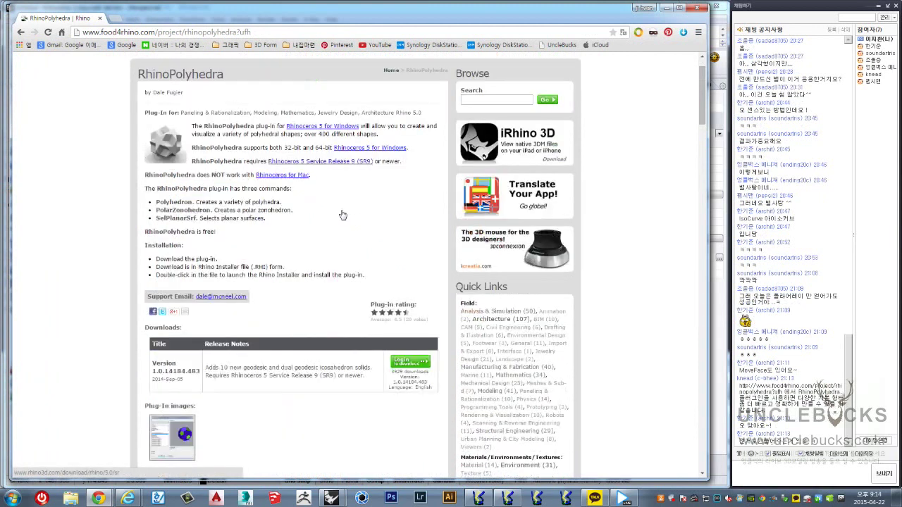
scroll(342, 214, down, 1)
scroll(342, 215, down, 2)
scroll(341, 216, down, 2)
scroll(340, 216, down, 2)
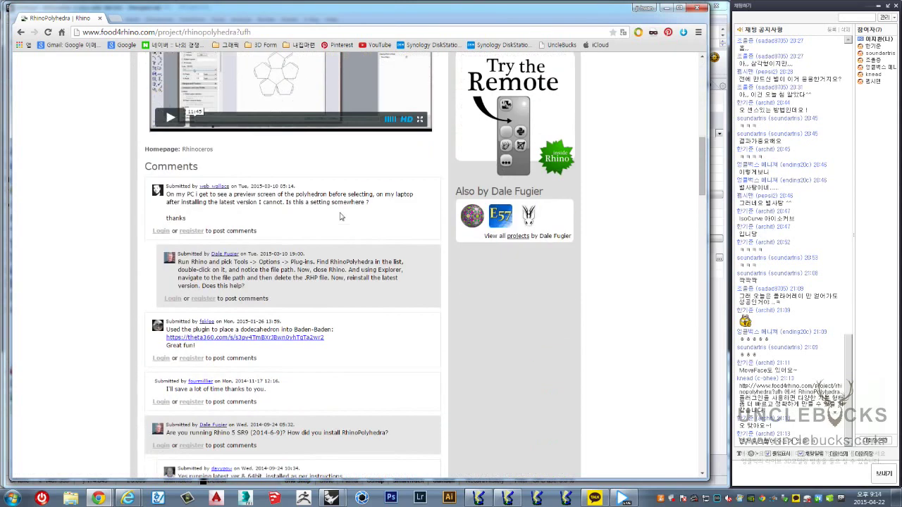
scroll(340, 216, down, 1)
scroll(340, 212, up, 3)
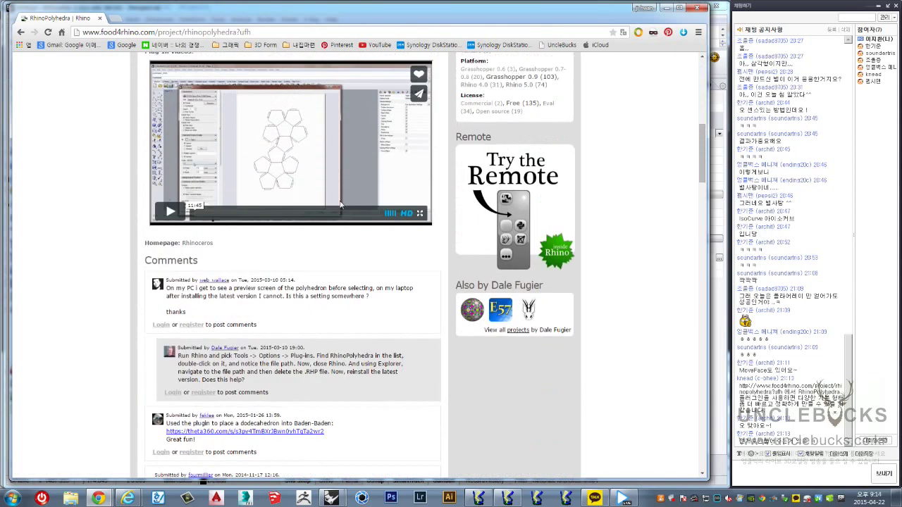
scroll(340, 204, up, 2)
scroll(340, 204, up, 3)
scroll(331, 204, up, 2)
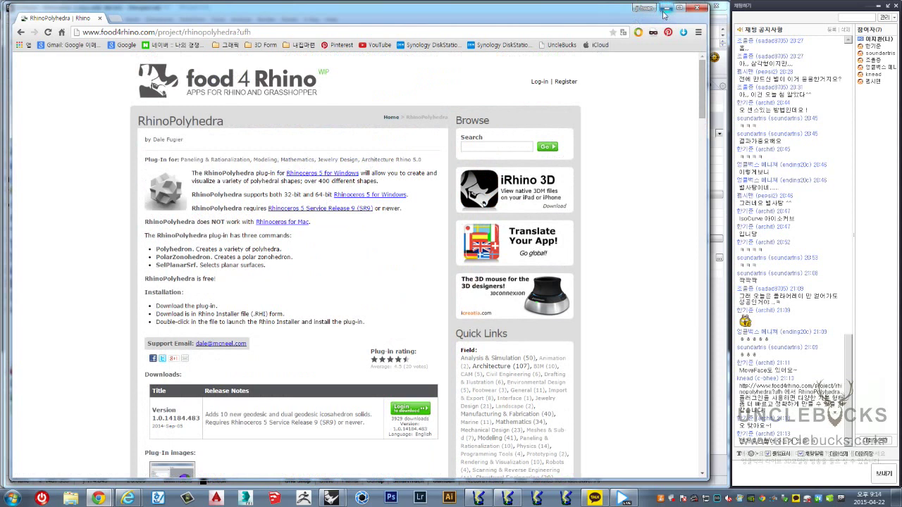
drag(701, 71, 701, 123)
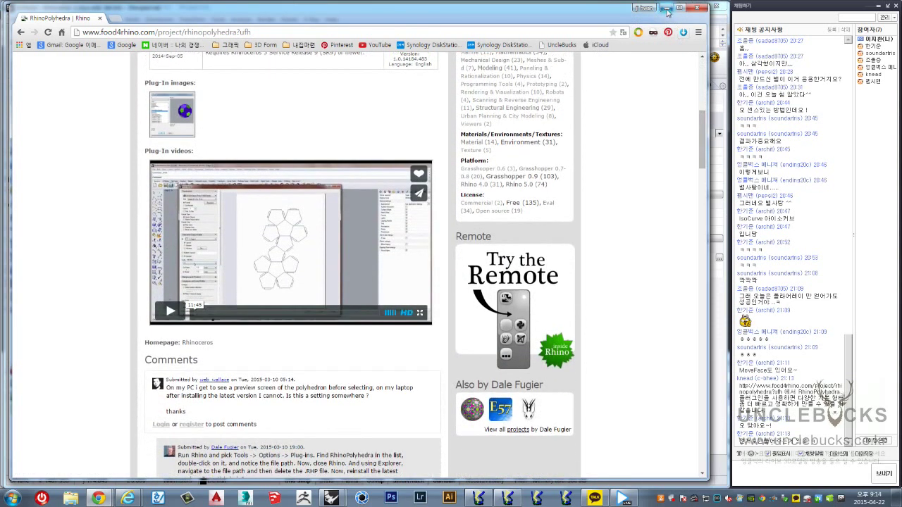
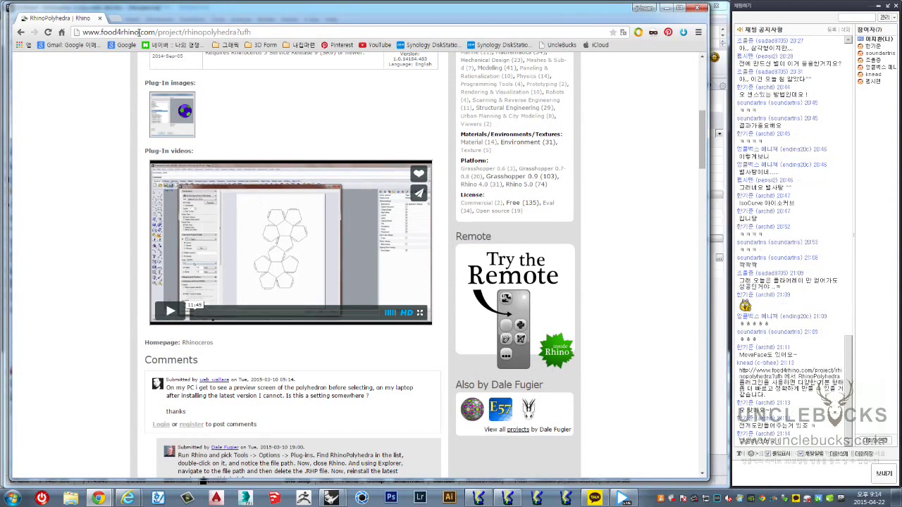
Step: Move the Chrome plugin page window down to reveal the Rhino model behind it
mouse_move(136, 21)
mouse_down()
mouse_move(153, 10)
mouse_move(159, 150)
mouse_move(170, 108)
mouse_up()
Step: Bring the Rhino window forward and zoom in and out on the strut frame
click(171, 107)
mouse_move(331, 280)
right_down()
mouse_move(286, 309)
mouse_move(297, 319)
right_up()
scroll(285, 309, down, 5)
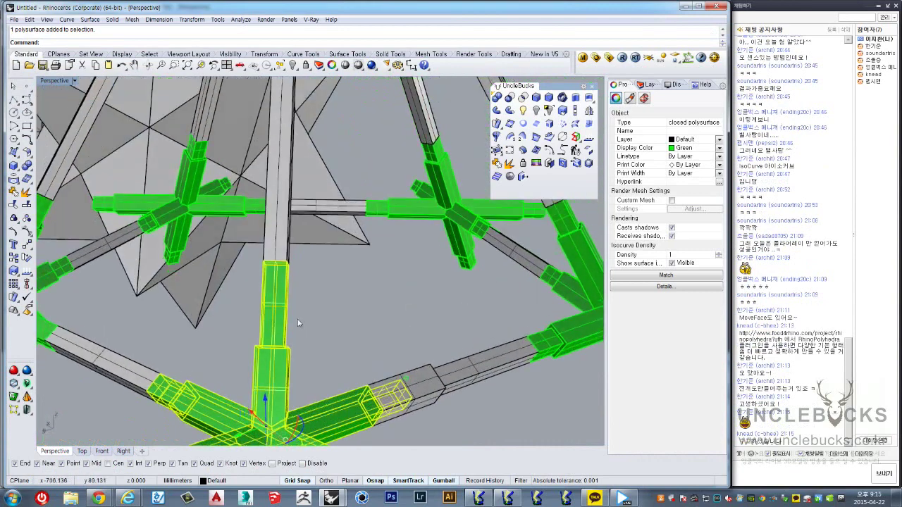
scroll(296, 319, down, 3)
scroll(296, 319, up, 3)
scroll(289, 339, up, 3)
scroll(278, 360, up, 3)
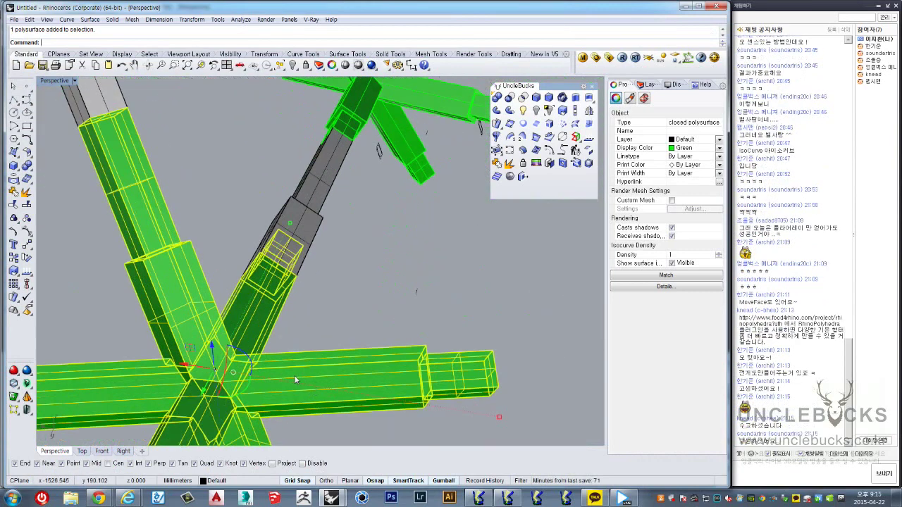
scroll(276, 366, down, 2)
scroll(279, 356, down, 3)
scroll(283, 341, down, 3)
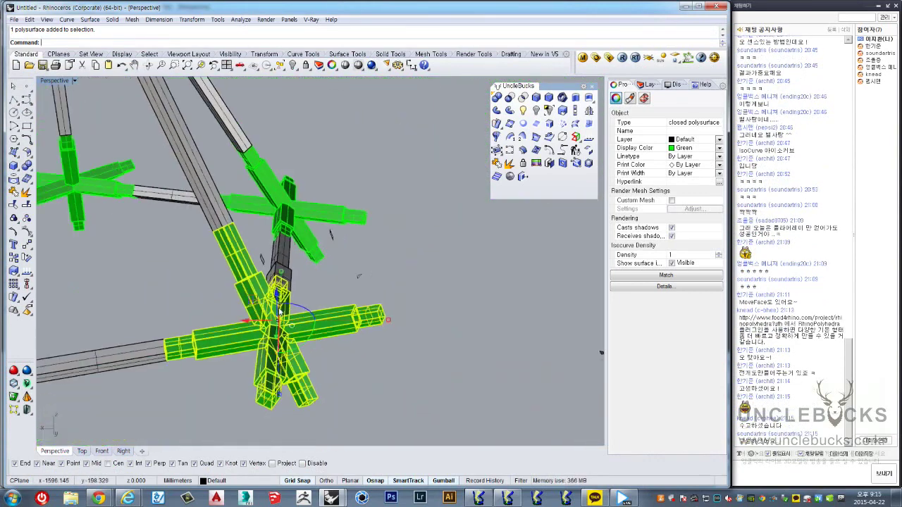
scroll(288, 328, down, 2)
scroll(288, 328, up, 2)
scroll(289, 313, up, 3)
scroll(287, 312, up, 3)
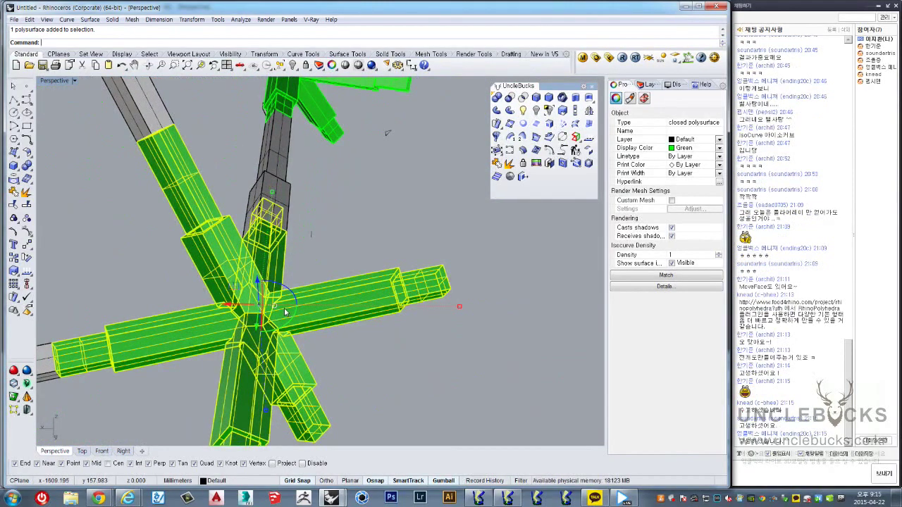
Step: Orbit the Perspective view around the green connector node to see it from several sides
mouse_move(284, 285)
right_down()
mouse_move(202, 305)
mouse_move(350, 229)
mouse_move(357, 356)
mouse_move(322, 331)
right_up()
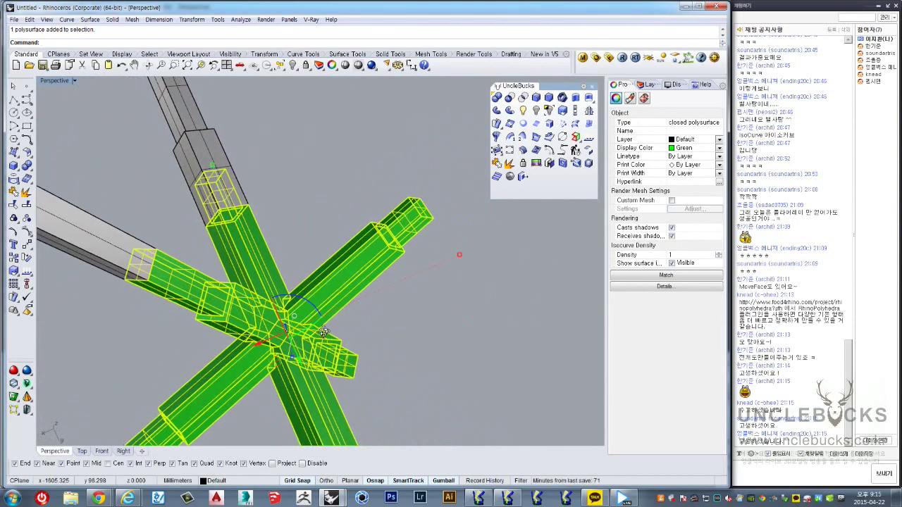
mouse_move(322, 331)
right_down()
mouse_move(361, 264)
mouse_move(425, 276)
mouse_move(436, 261)
mouse_move(339, 311)
mouse_move(330, 330)
mouse_move(375, 255)
right_up()
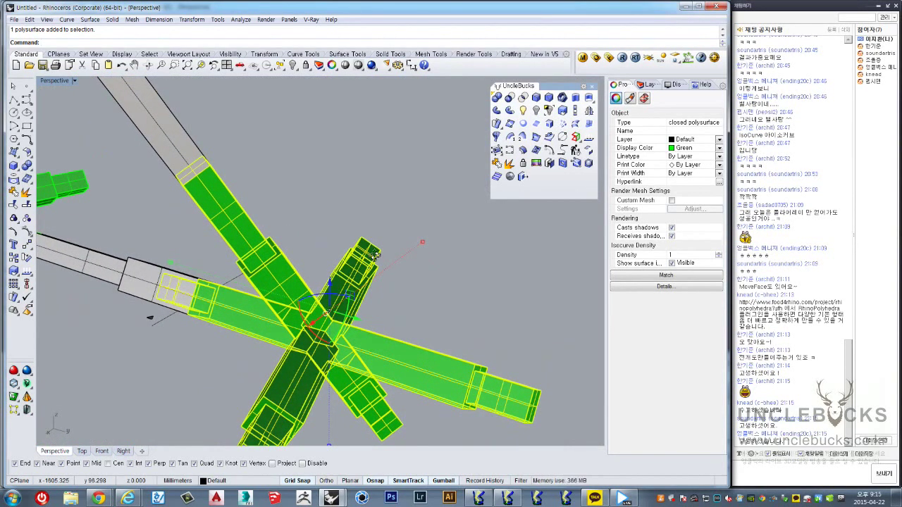
right_drag(374, 254, 370, 315)
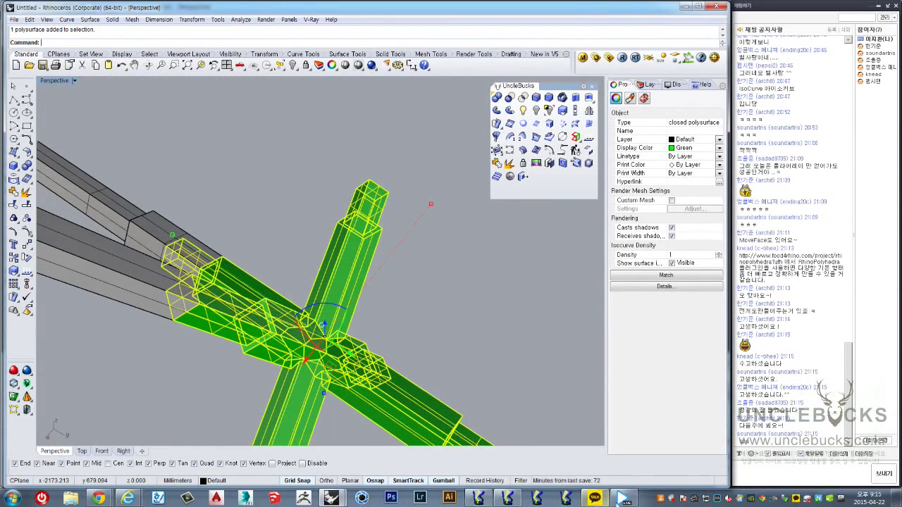
mouse_move(623, 498)
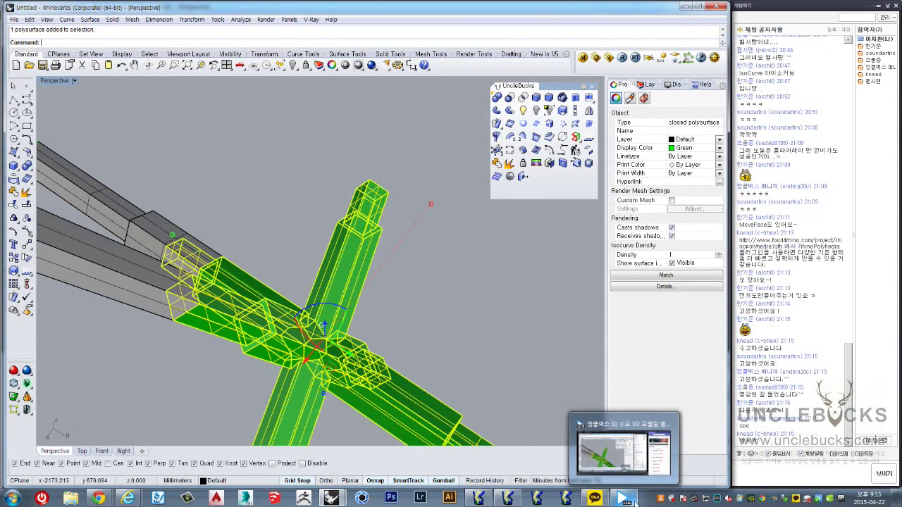
Step: Post the farewell message '감사합니다. 방송 종료합니다~' in the chat
click(634, 502)
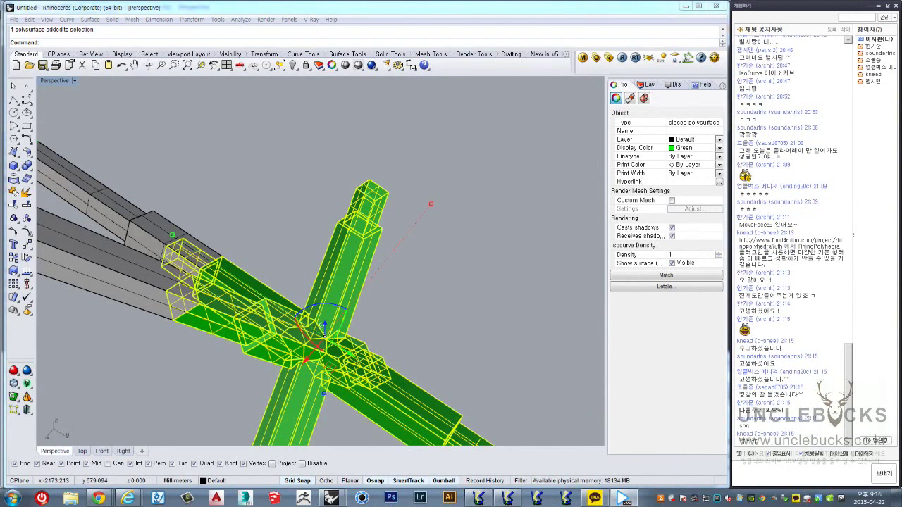
click(820, 471)
text(감사합니다. )
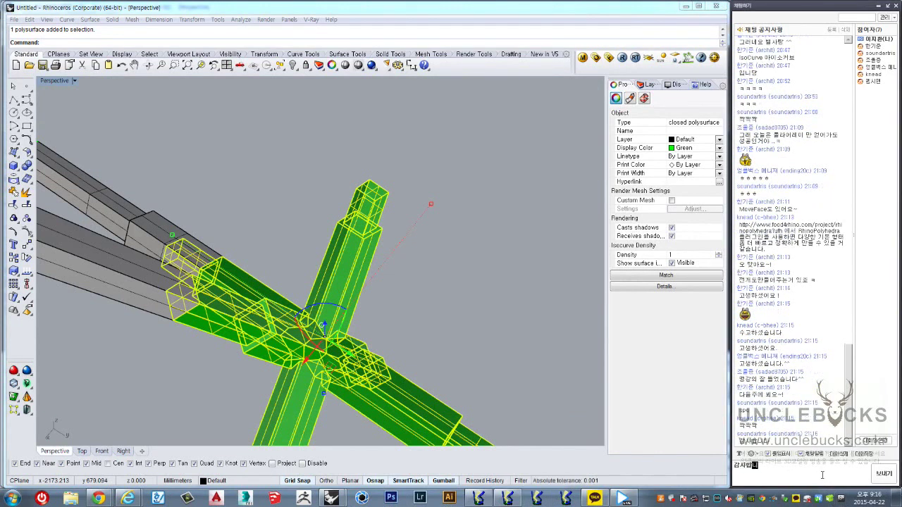
text(방송 종)
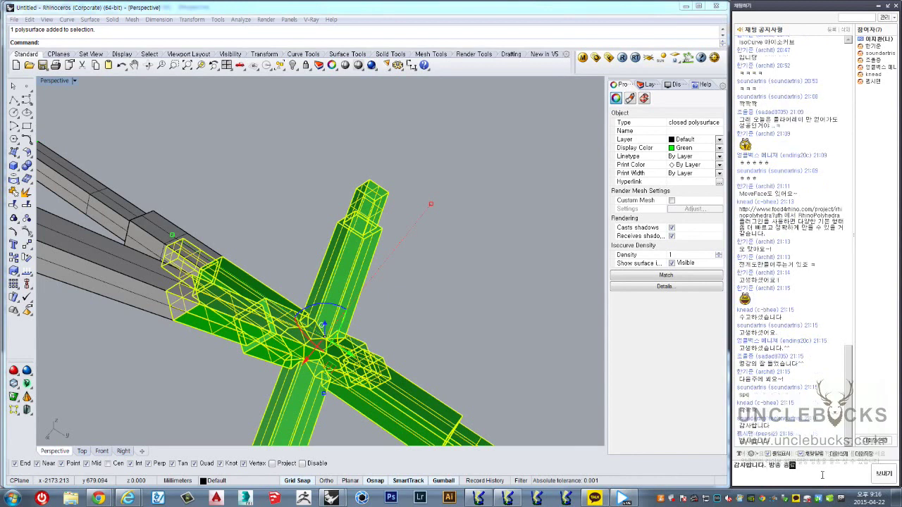
text(합)
key(Return)
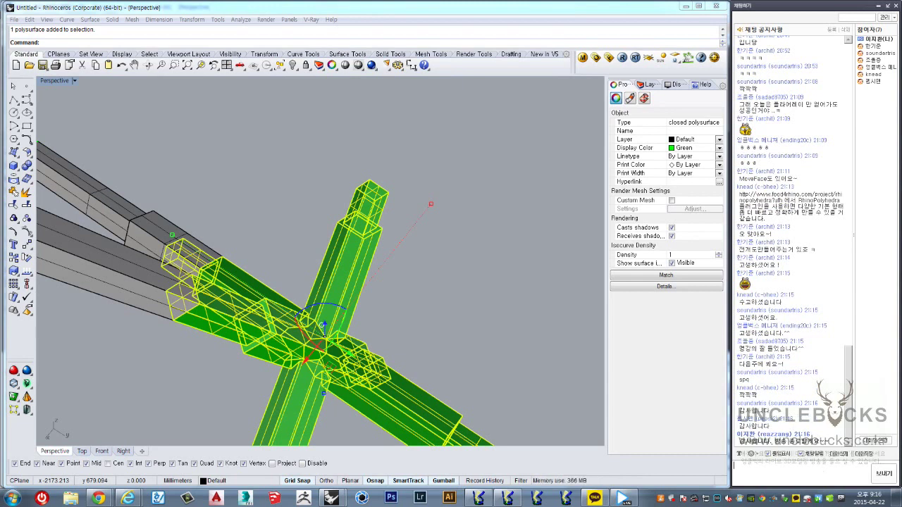